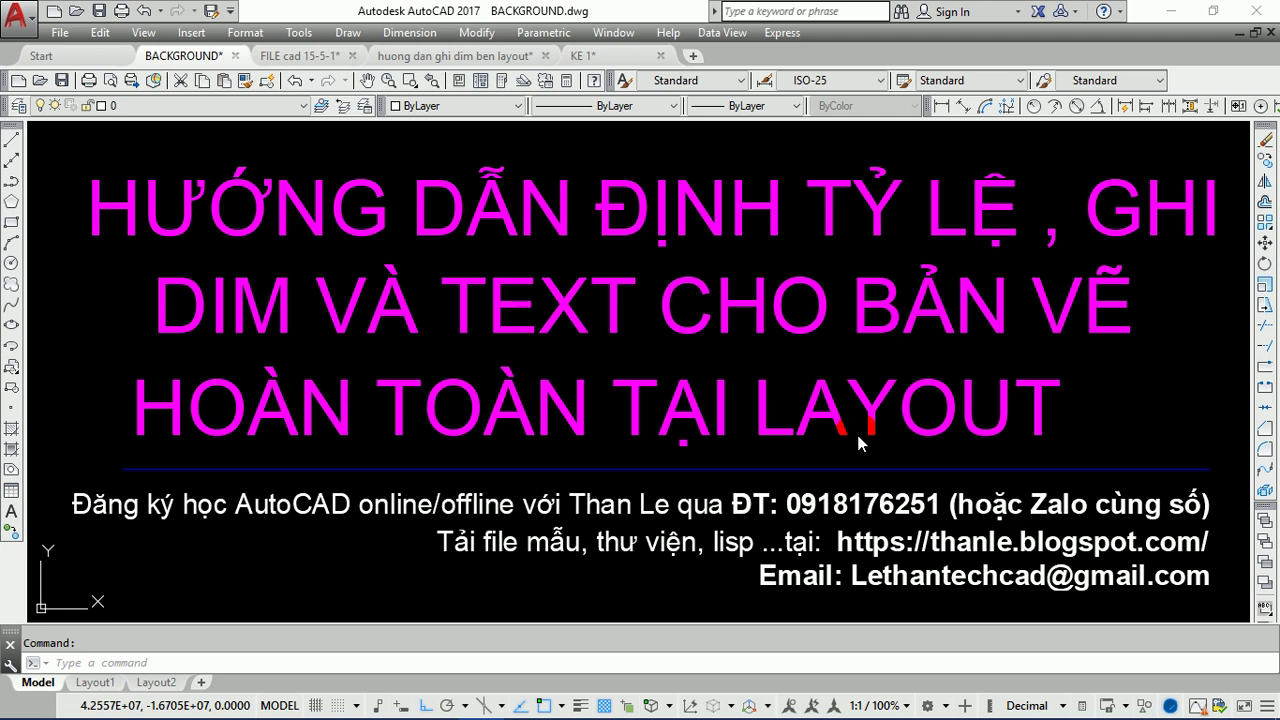
- Open FILE cad 15-5-1 and inspect the first viewport and plan on its Layout1 sheet
click(300, 55)
click(38, 684)
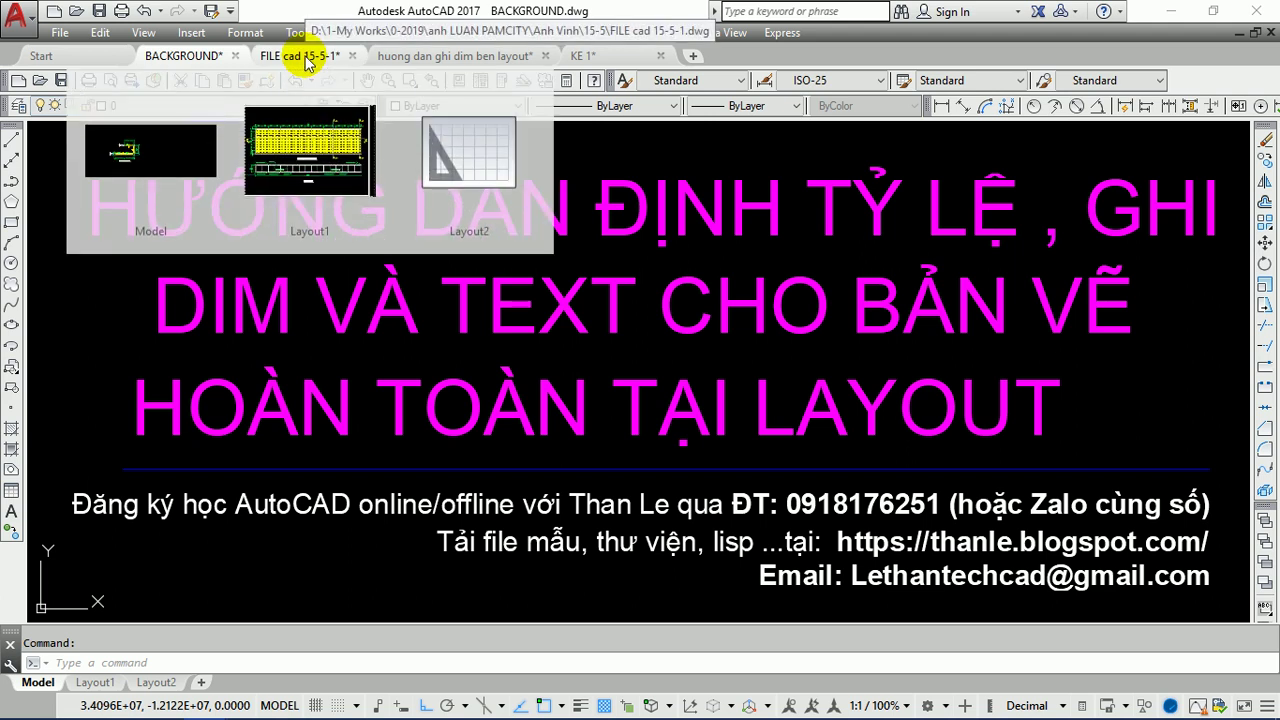
click(307, 62)
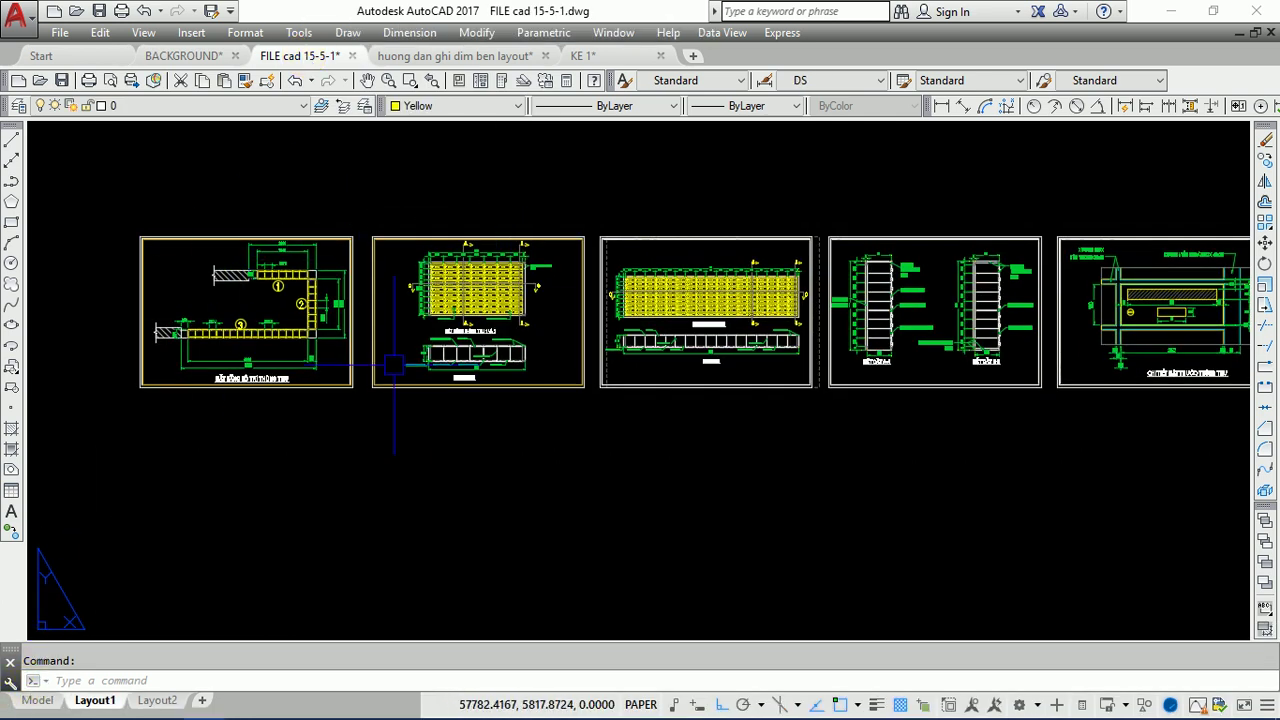
middle_drag(410, 289, 378, 375)
scroll(378, 375, up, 3)
middle_drag(379, 280, 456, 243)
click(456, 243)
click(415, 480)
click(294, 352)
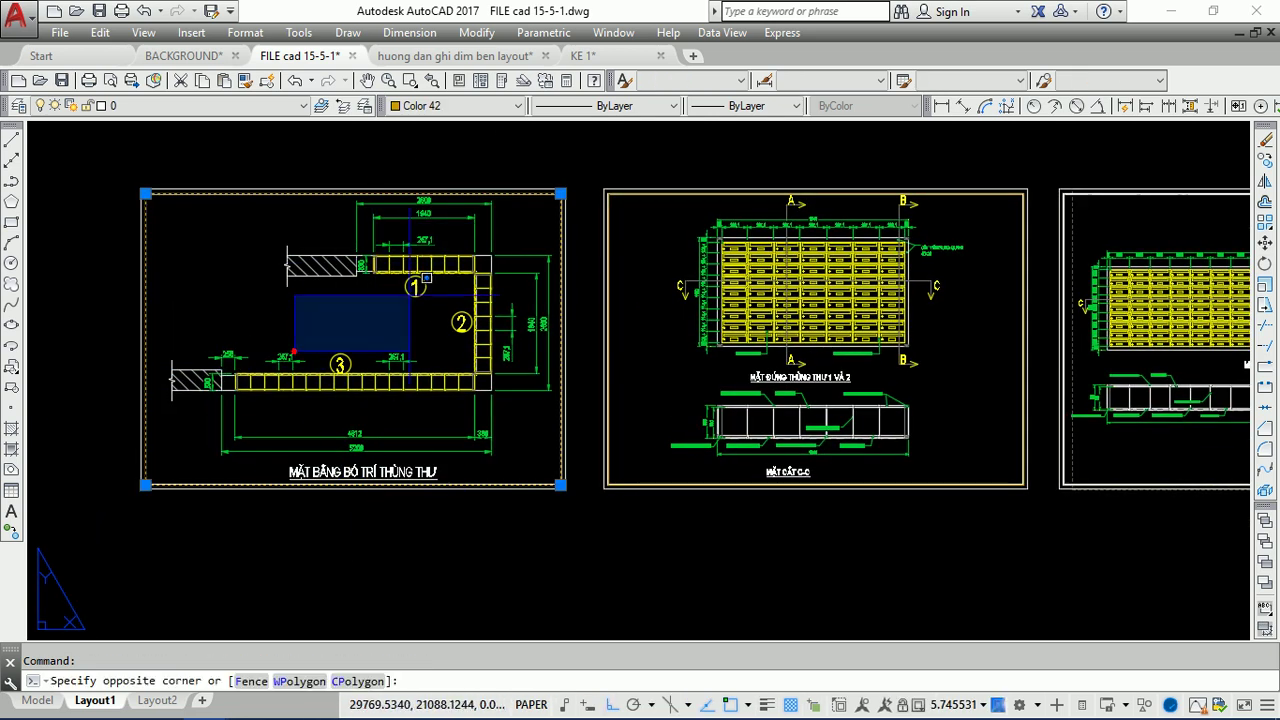
key(Escape)
- Test-select the contents of the second Layout1 viewport, then clear the selection
click(912, 365)
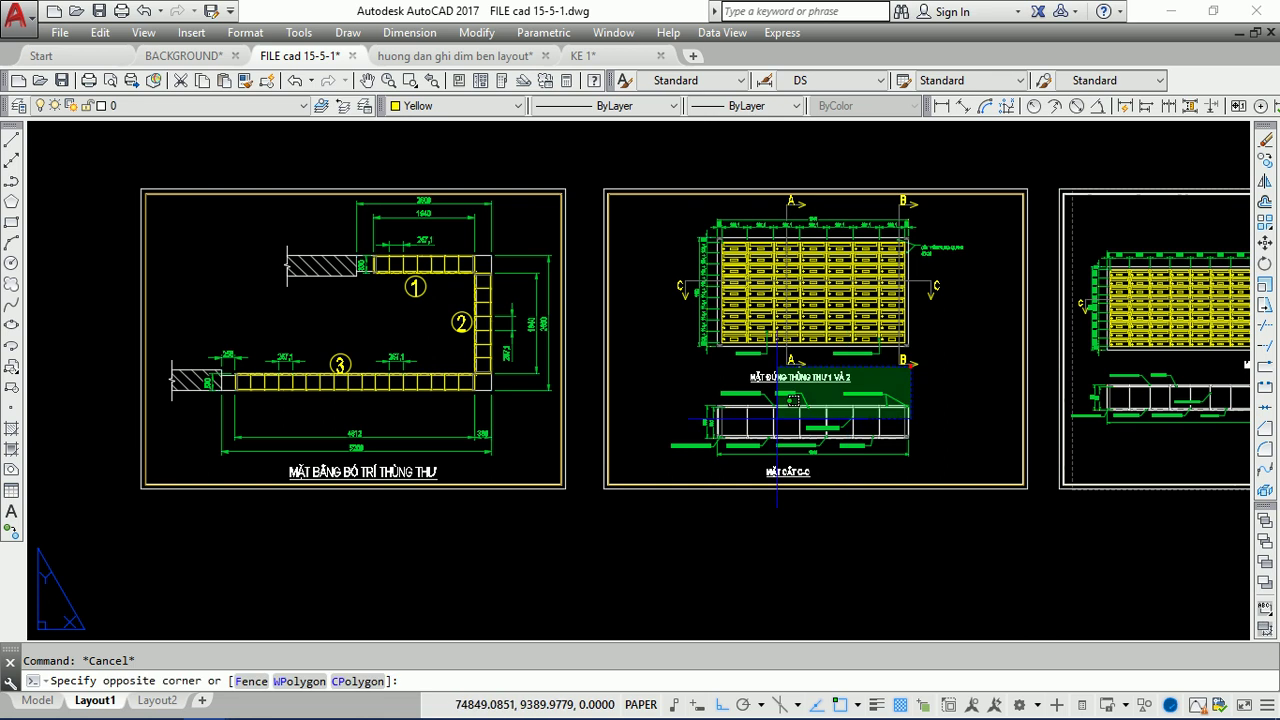
scroll(776, 419, up, 5)
click(757, 428)
scroll(766, 398, down, 6)
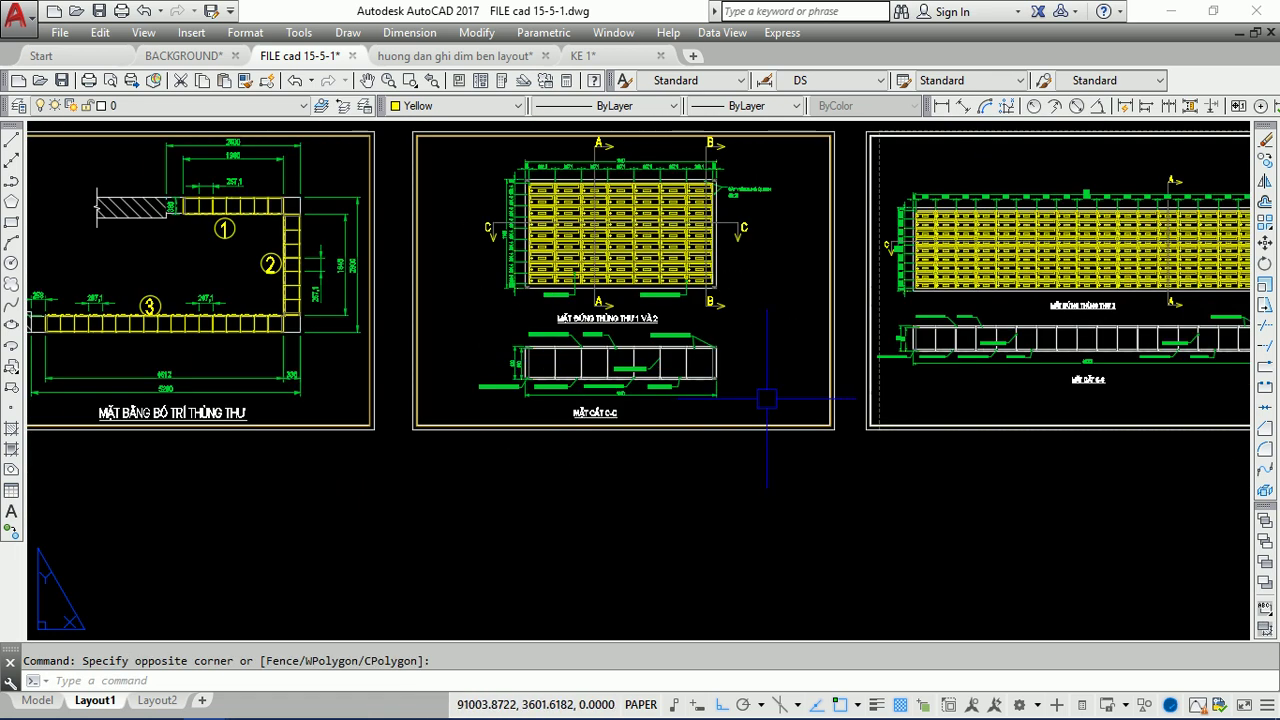
key(Escape)
- Switch to model space and zoom around the FILE cad 15-5-1 drawings
click(40, 700)
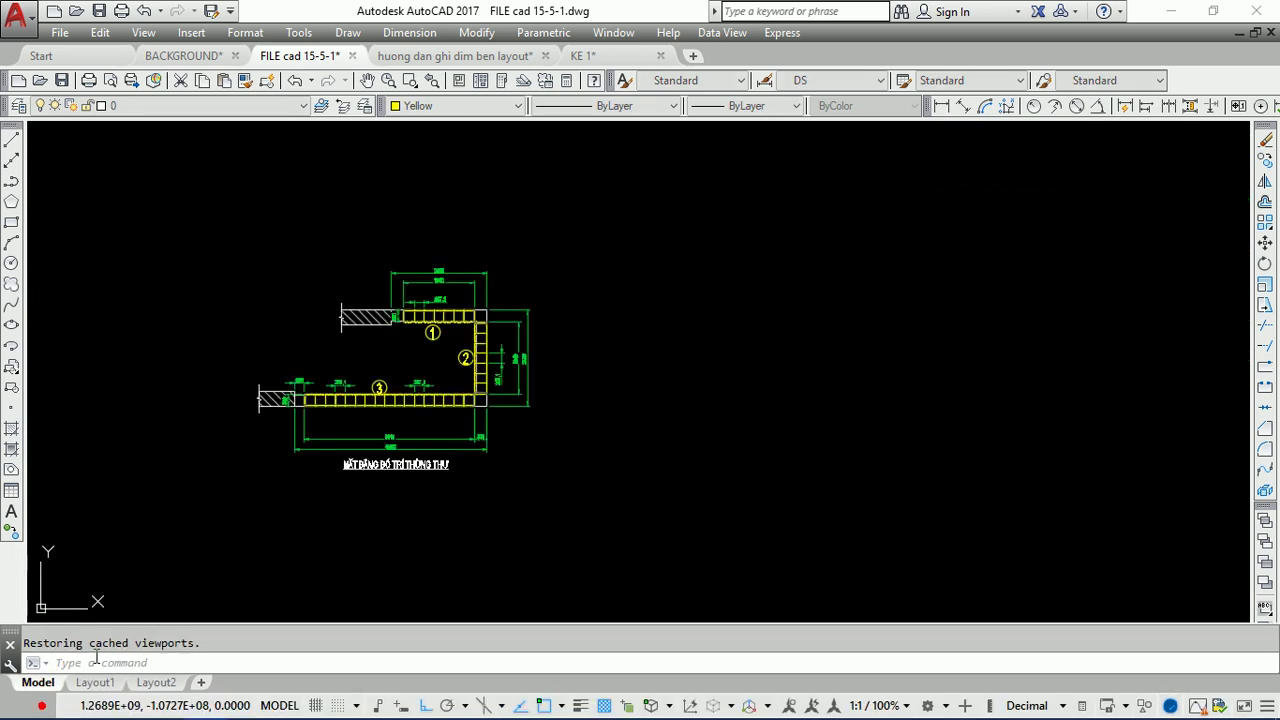
scroll(457, 271, down, 3)
scroll(463, 271, down, 2)
scroll(495, 267, up, 2)
scroll(290, 270, up, 5)
scroll(460, 190, up, 3)
scroll(515, 200, down, 3)
scroll(509, 208, up, 3)
scroll(509, 208, up, 3)
scroll(480, 260, up, 1)
- Check the circled 1 label and the elevation and sections, then bring up huong dan ghi dim ben layout
click(446, 313)
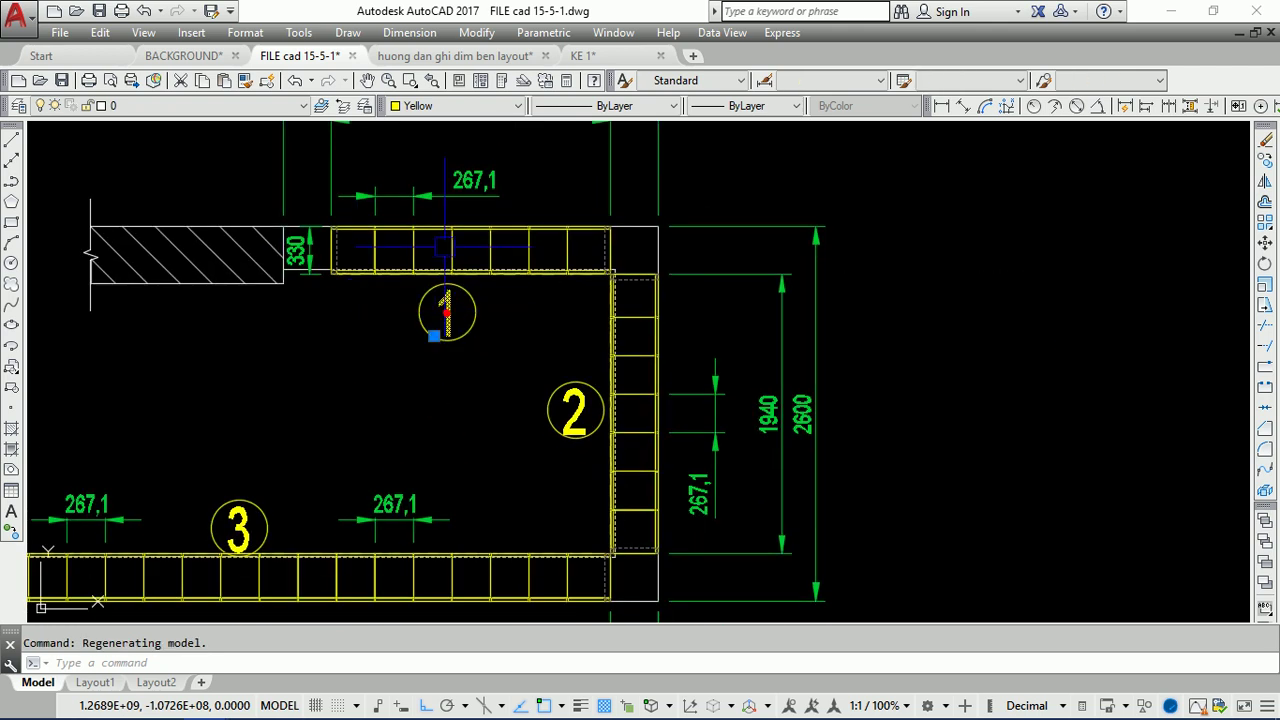
key(Escape)
scroll(420, 360, down, 5)
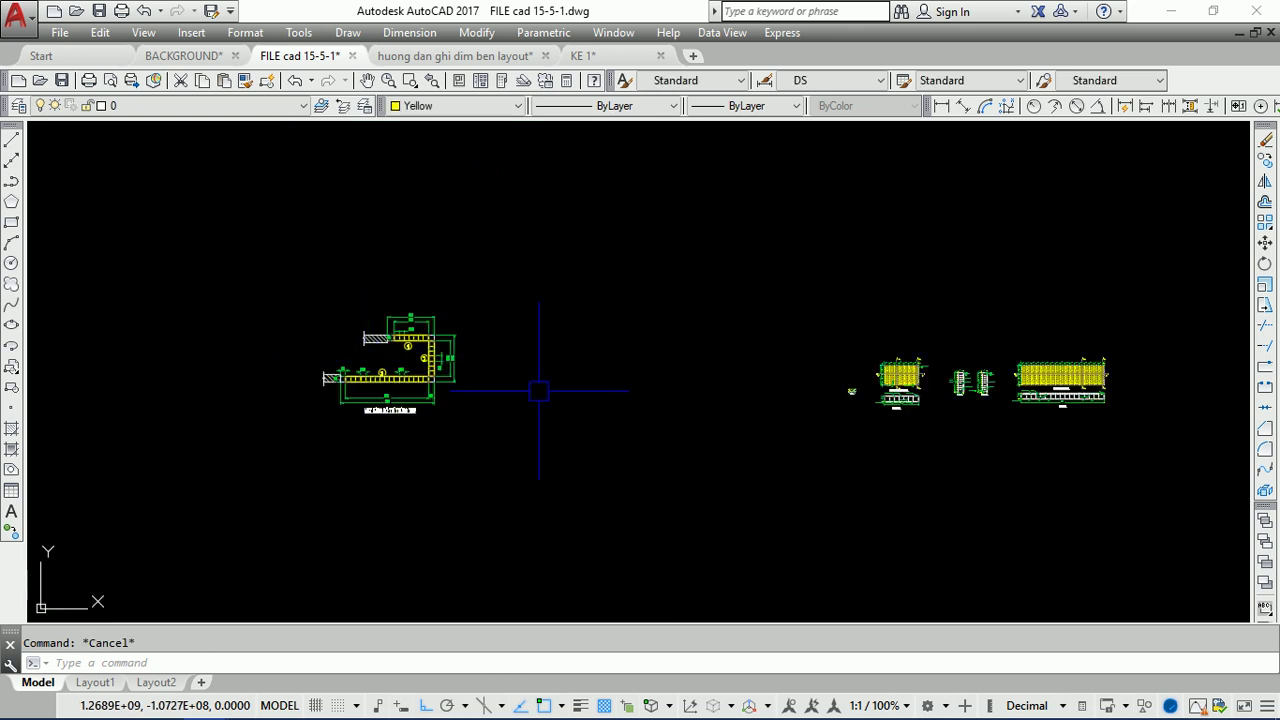
scroll(384, 400, up, 5)
scroll(375, 390, down, 5)
middle_drag(971, 375, 366, 371)
scroll(366, 371, up, 2)
scroll(400, 350, up, 3)
scroll(565, 290, up, 3)
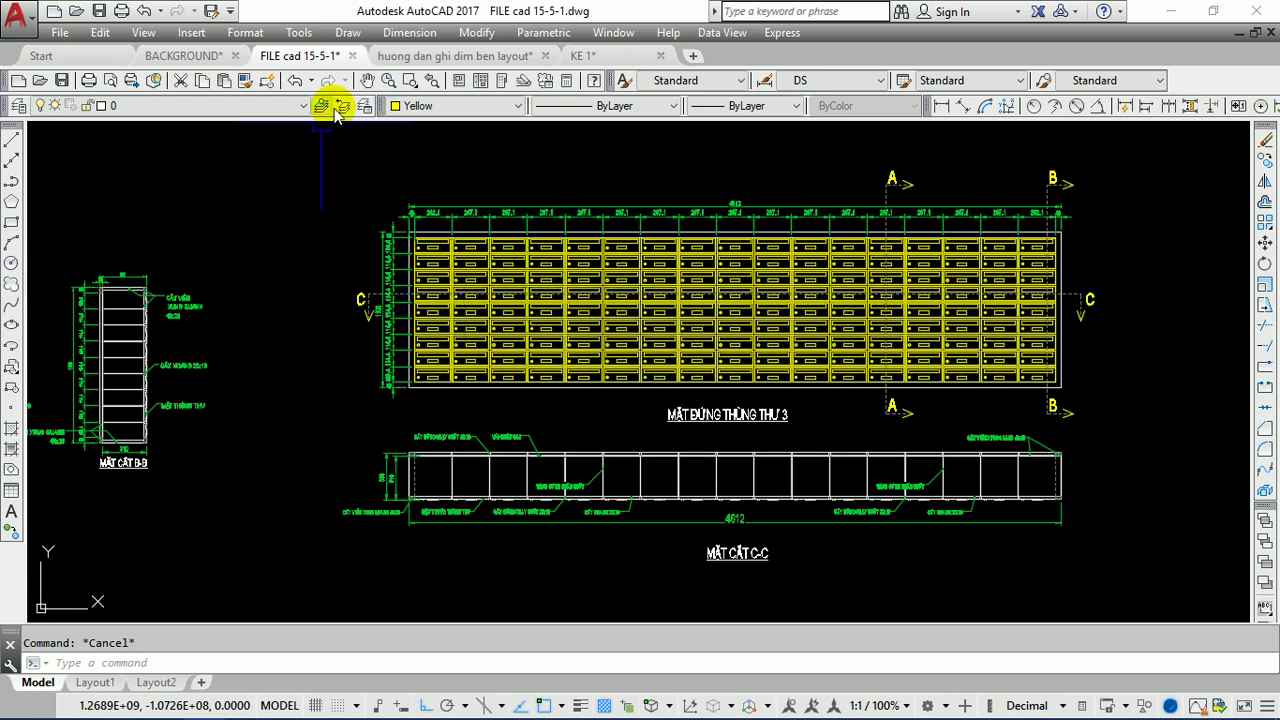
click(418, 60)
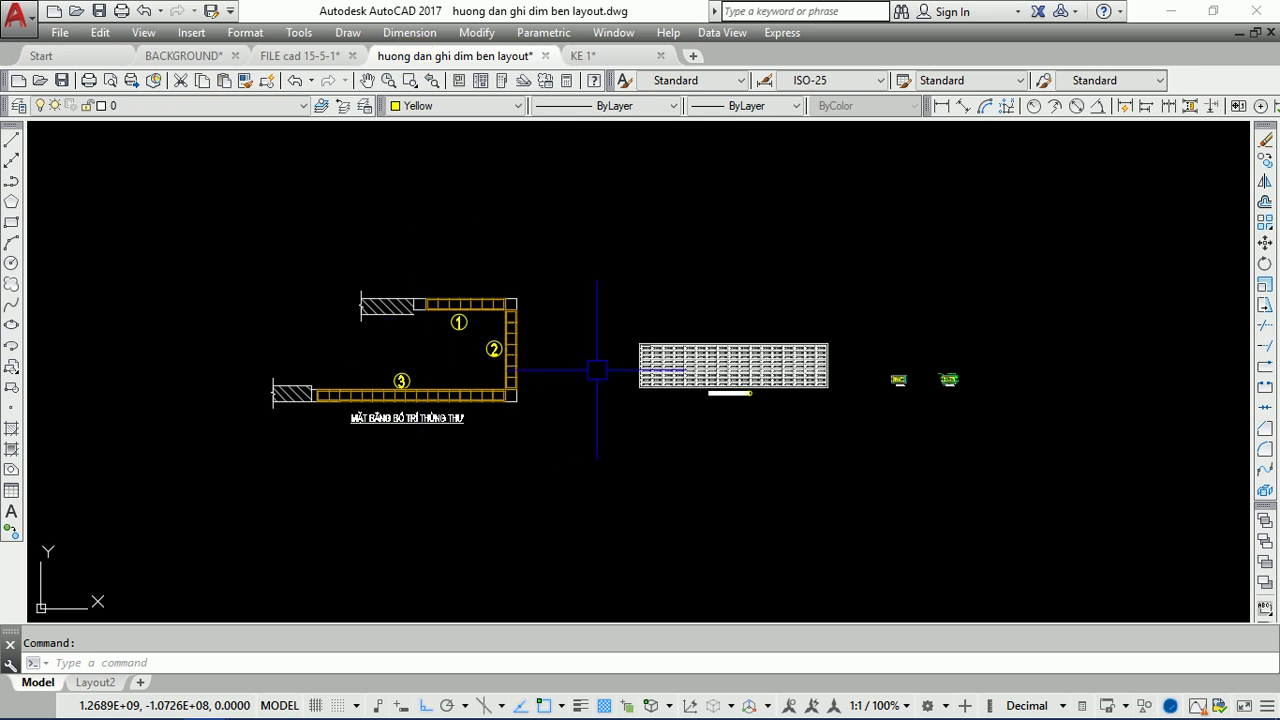
scroll(516, 347, up, 3)
middle_drag(366, 389, 379, 379)
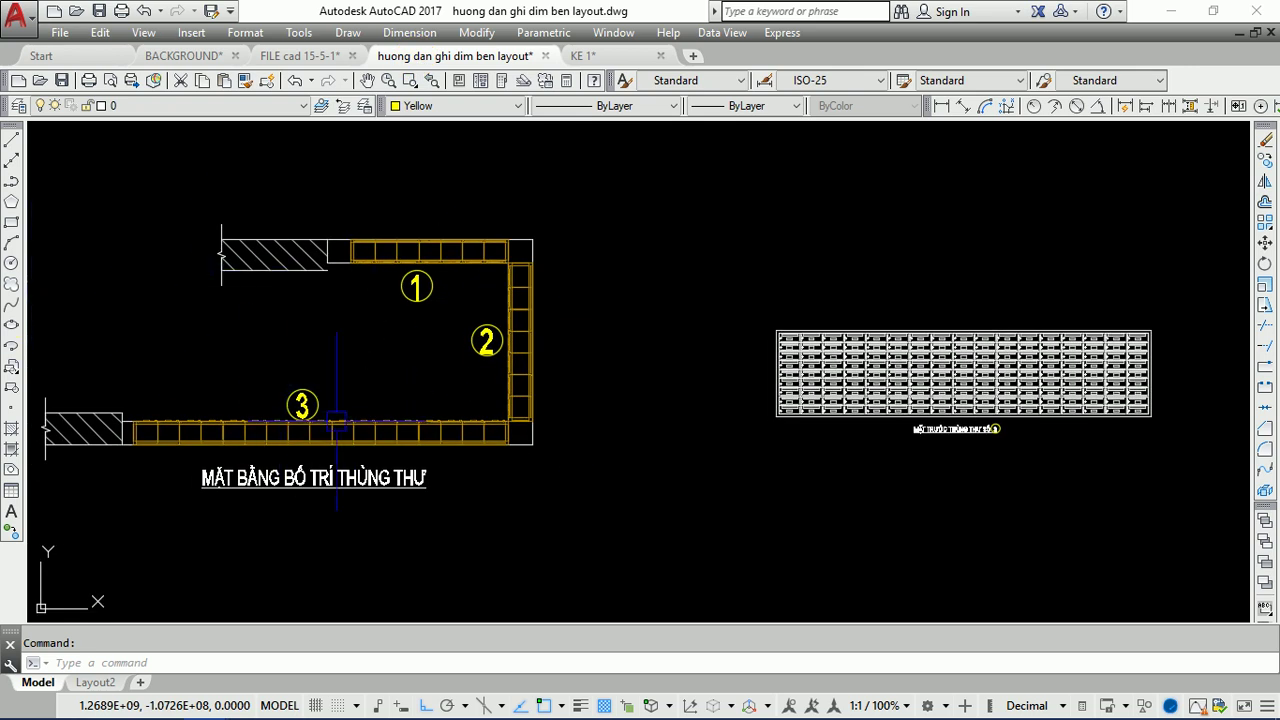
middle_drag(437, 350, 487, 358)
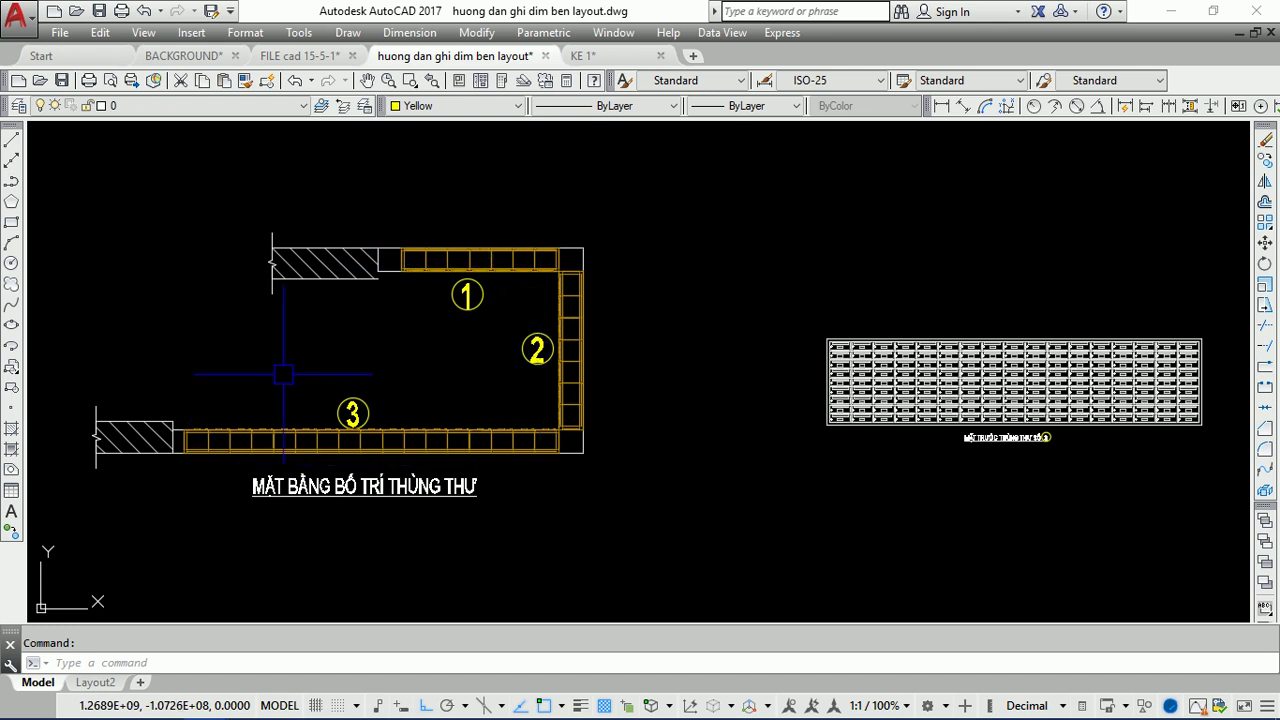
scroll(895, 429, up, 2)
scroll(400, 143, up, 1)
scroll(425, 280, up, 3)
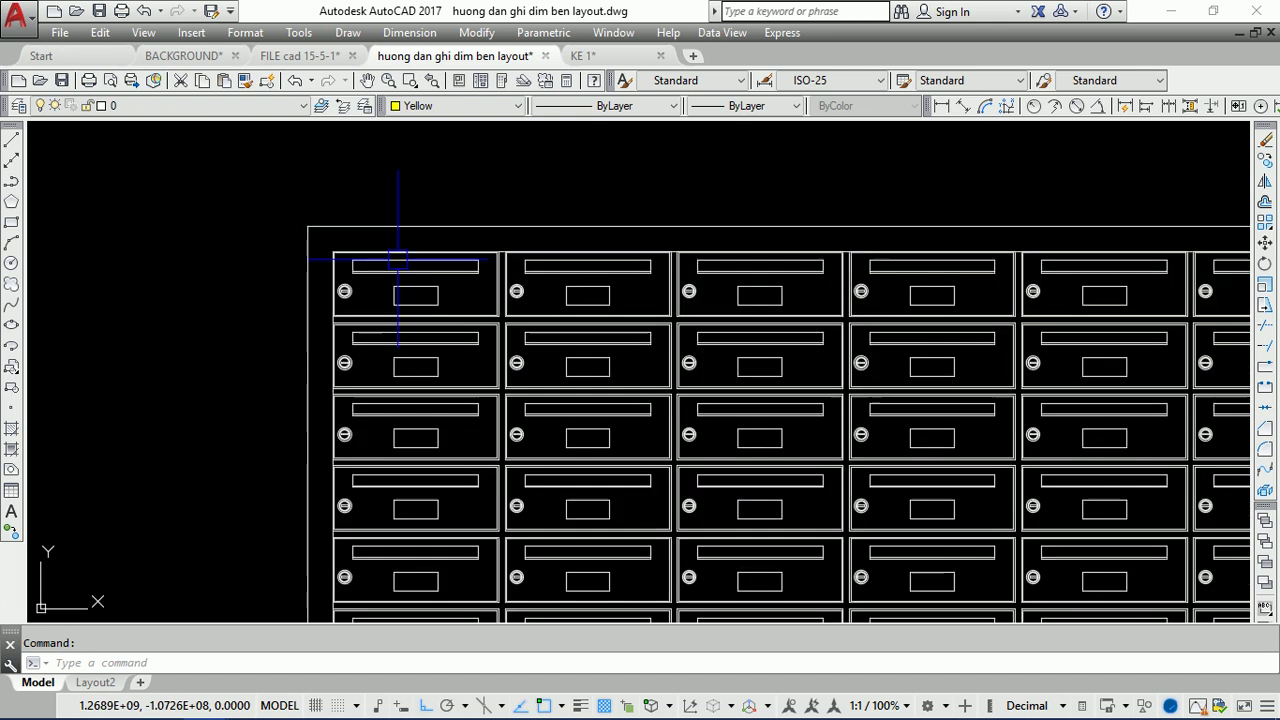
scroll(425, 280, down, 3)
scroll(571, 280, down, 2)
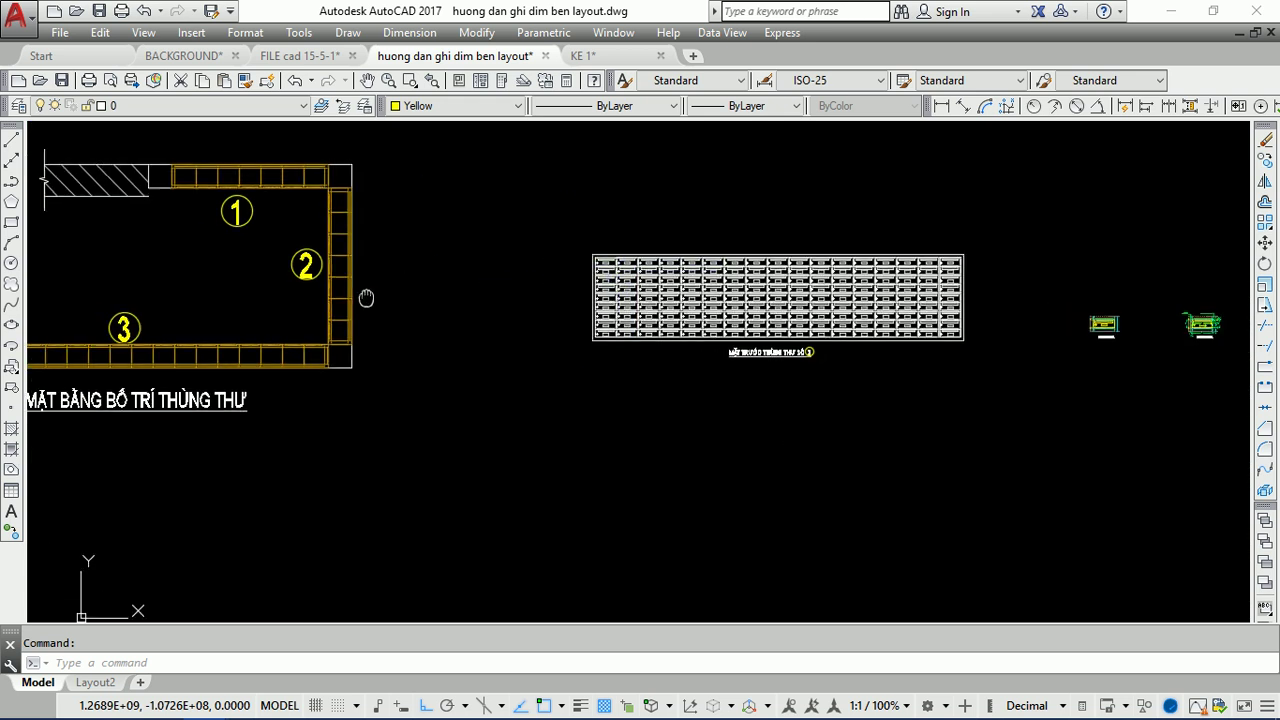
middle_drag(275, 248, 545, 253)
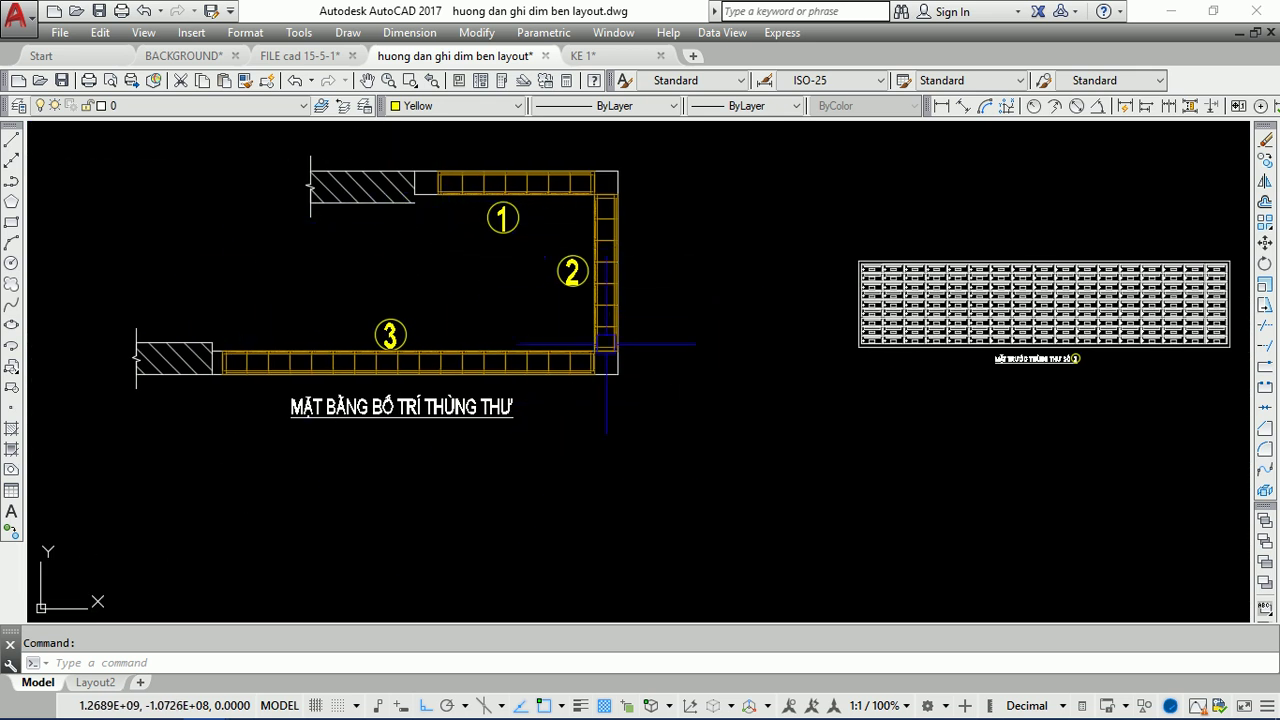
middle_drag(541, 341, 474, 364)
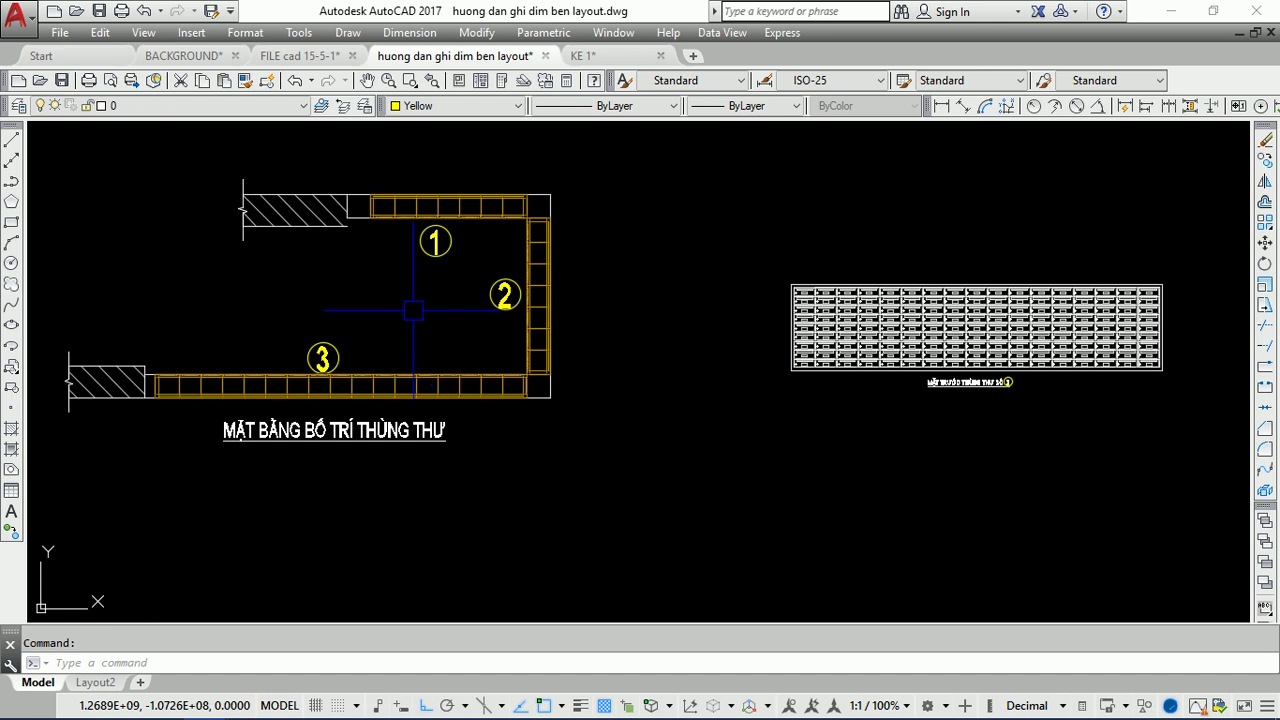
- Crossing-select all the mailbox drawings for copying
scroll(530, 368, down, 3)
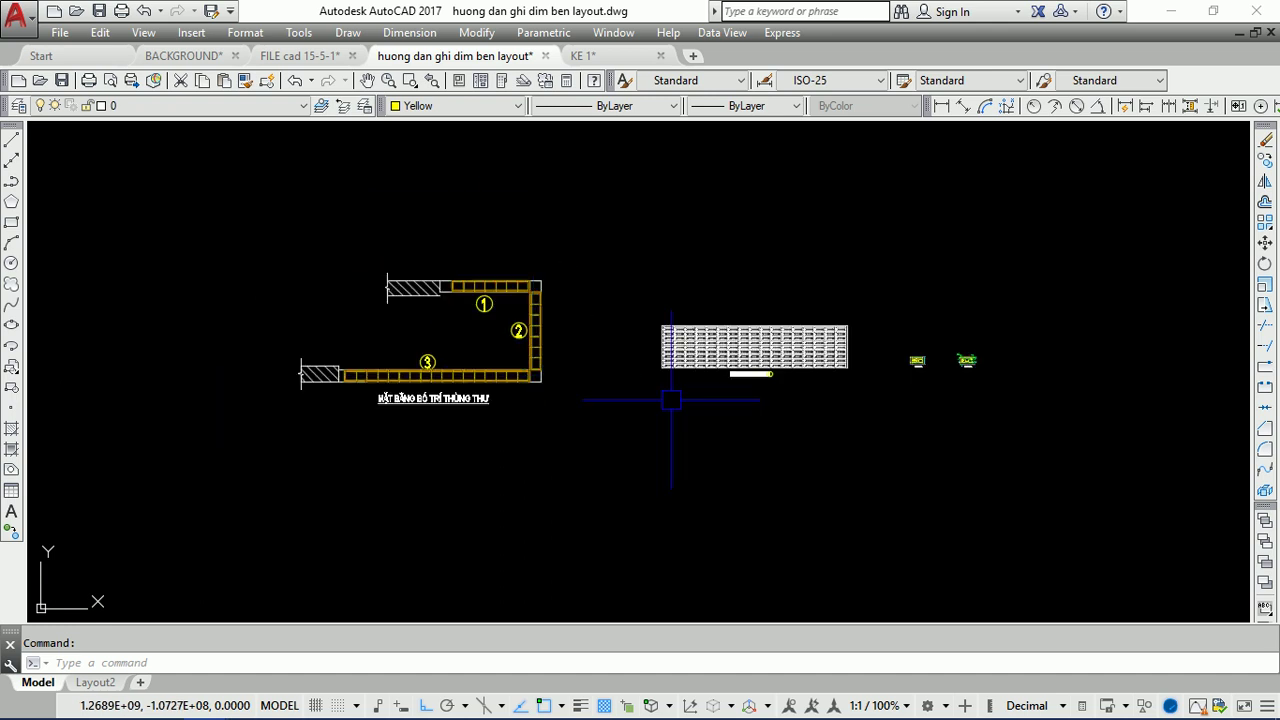
click(1037, 440)
click(149, 233)
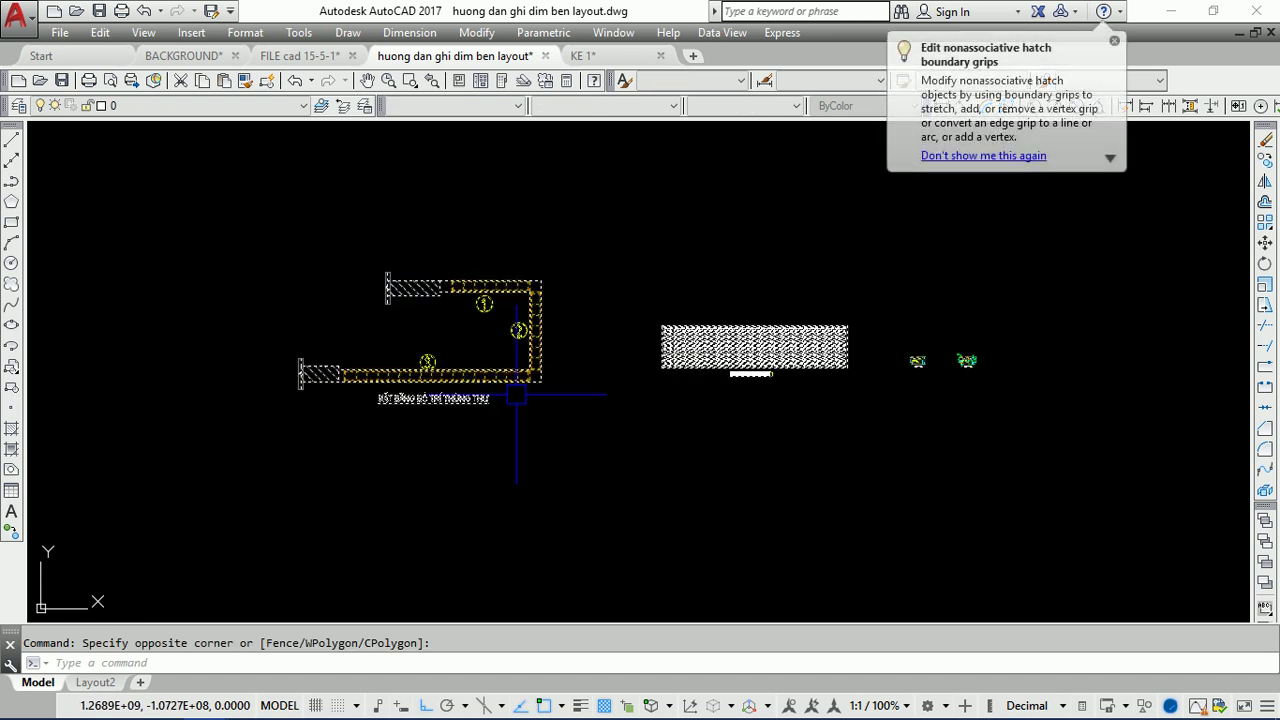
key(Escape)
click(590, 425)
click(171, 205)
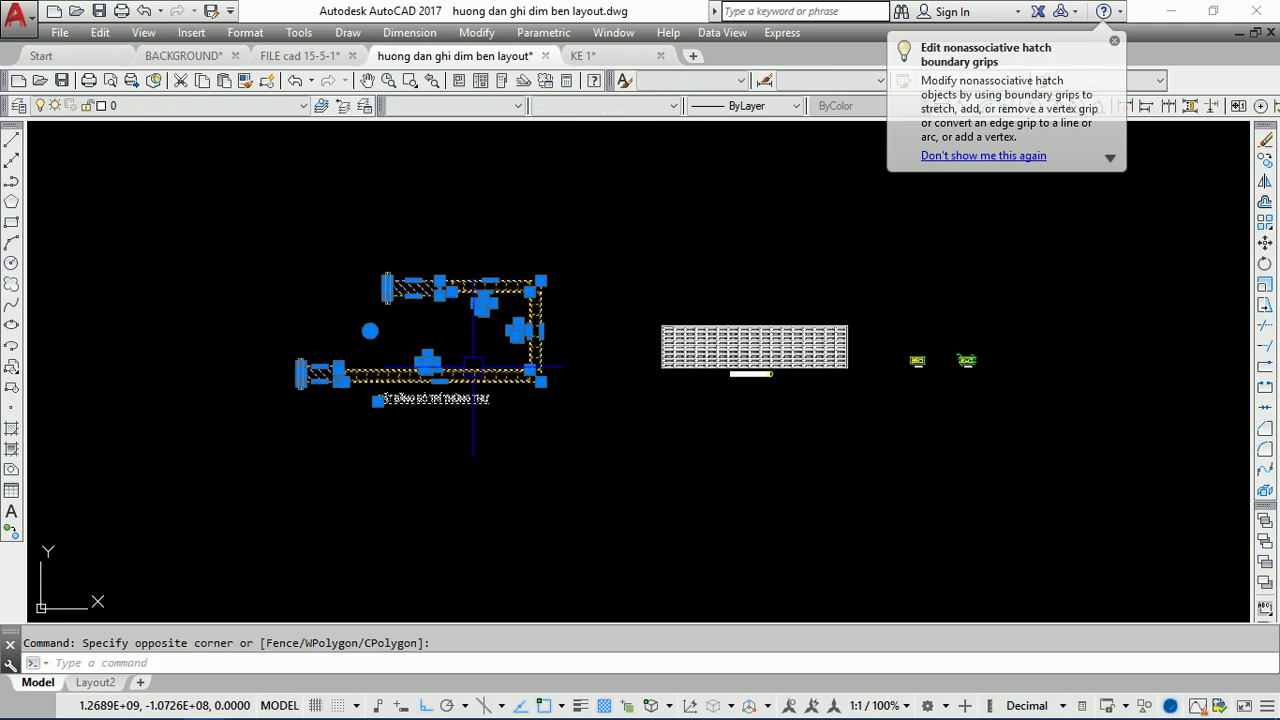
text(co)
key(Return)
click(530, 430)
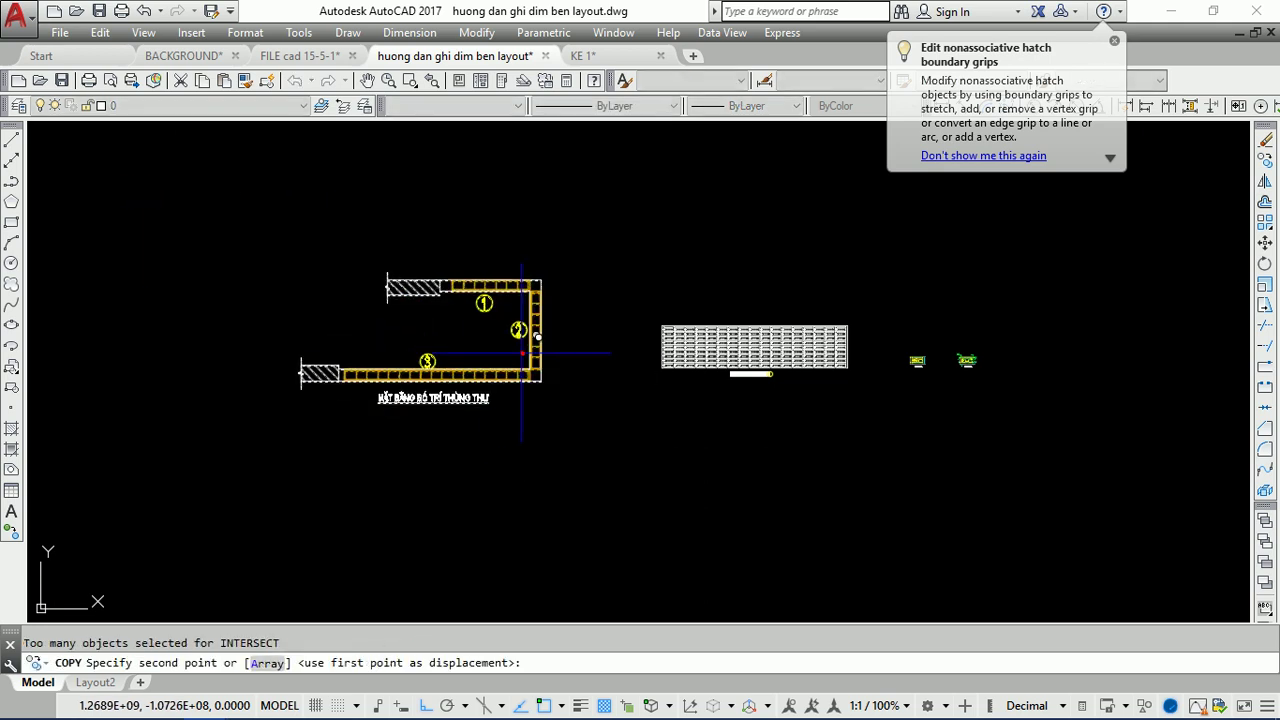
key(Escape)
- Copy the whole mailbox drawing set to a spot below the original
click(1130, 481)
click(172, 206)
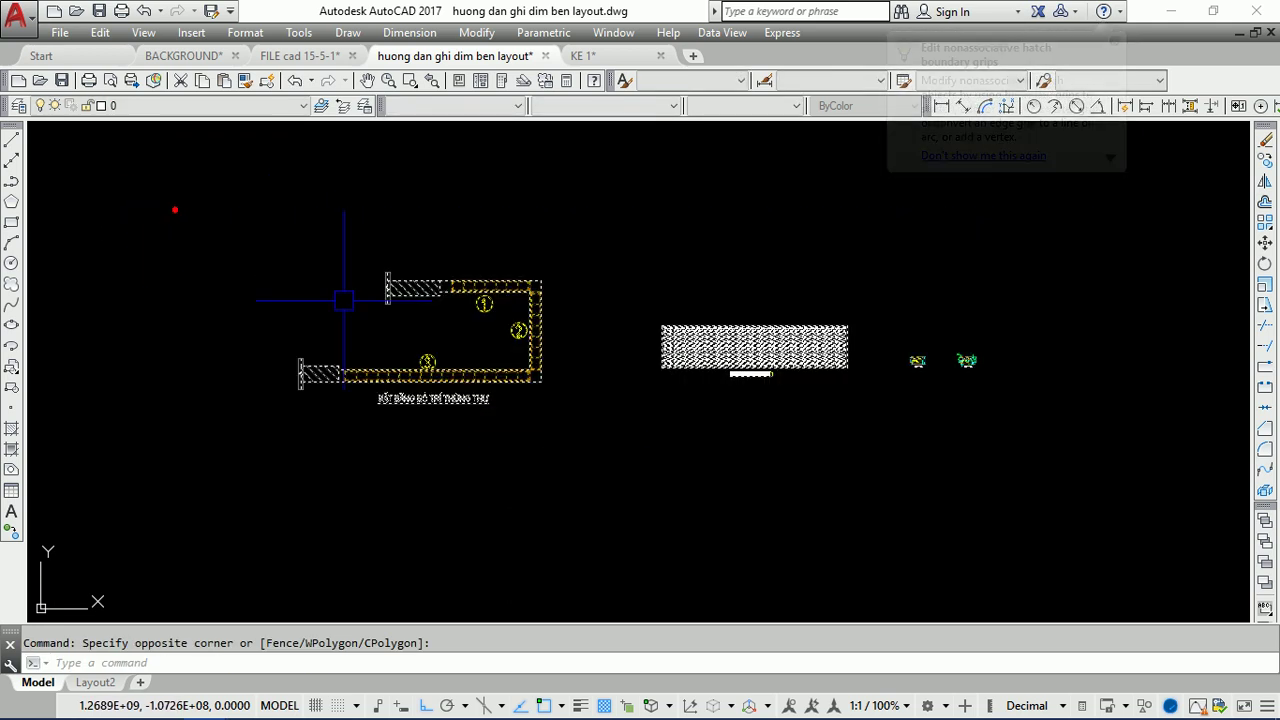
text(co)
key(Return)
scroll(634, 300, down, 2)
click(640, 330)
click(625, 500)
key(Return)
- Draw a rectangle around the lower copy
text(rec)
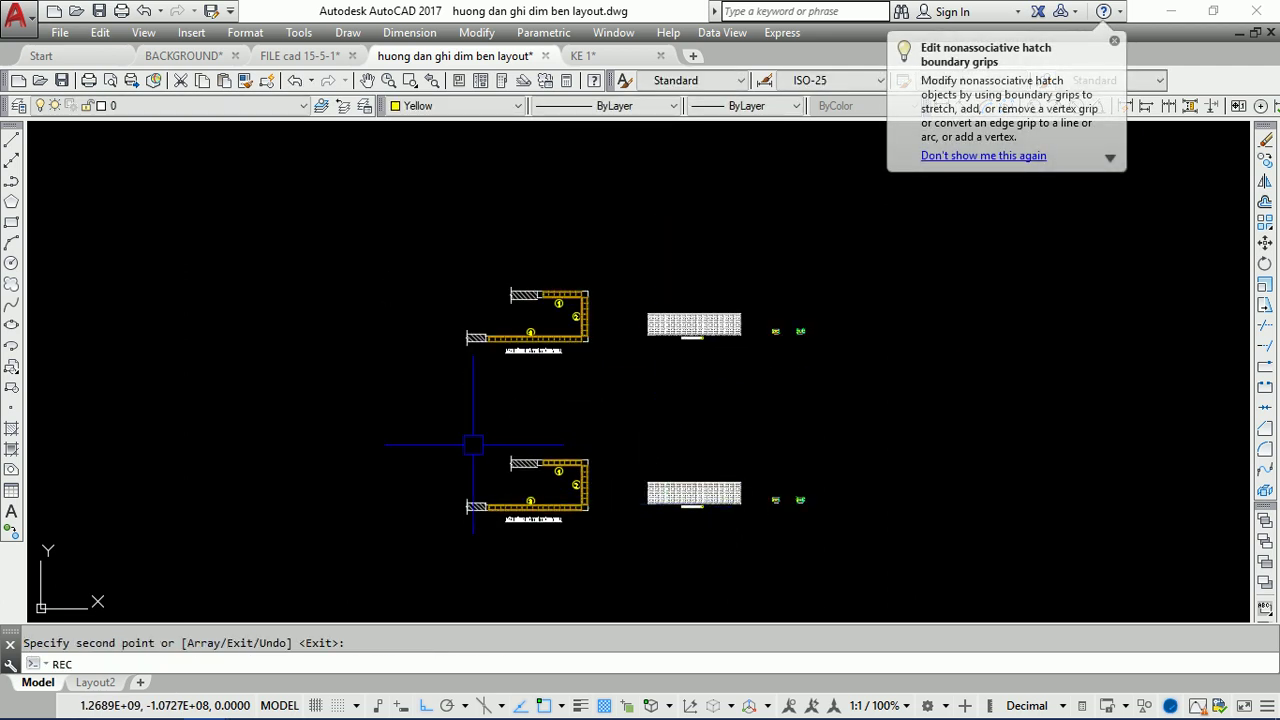
key(Return)
click(459, 438)
click(829, 549)
- Erase the circled 1, 2 and 3 labels from the upper set
scroll(585, 300, up, 4)
click(600, 262)
click(552, 340)
click(552, 340)
click(416, 397)
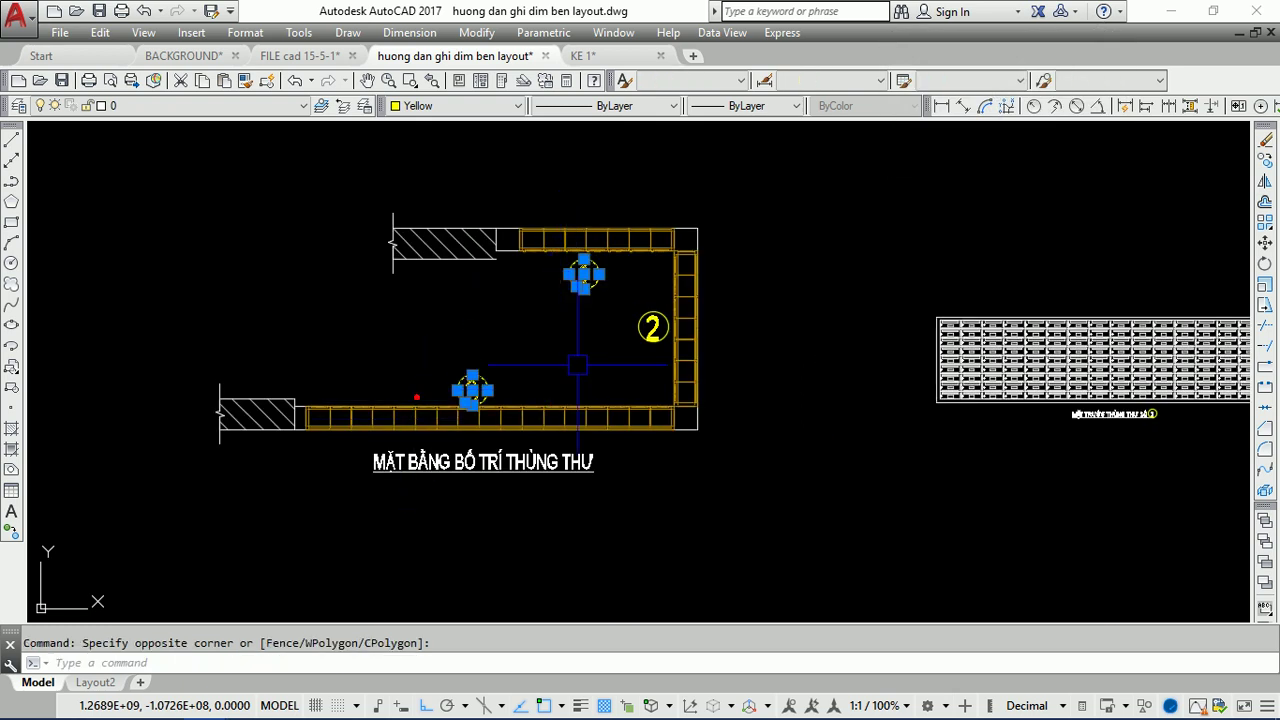
click(636, 318)
text(e)
key(Return)
- Pan across the upper set from the elevation to the right-hand details
scroll(700, 330, down, 3)
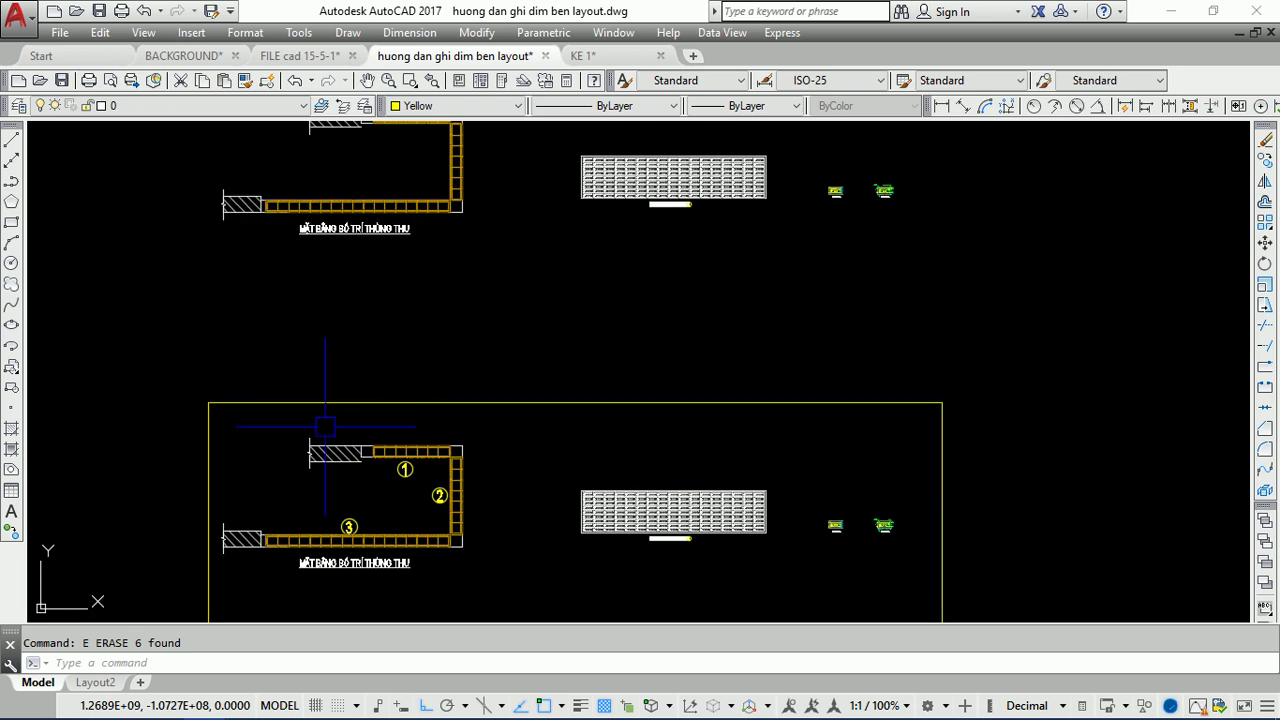
scroll(423, 428, up, 3)
middle_drag(729, 409, 163, 423)
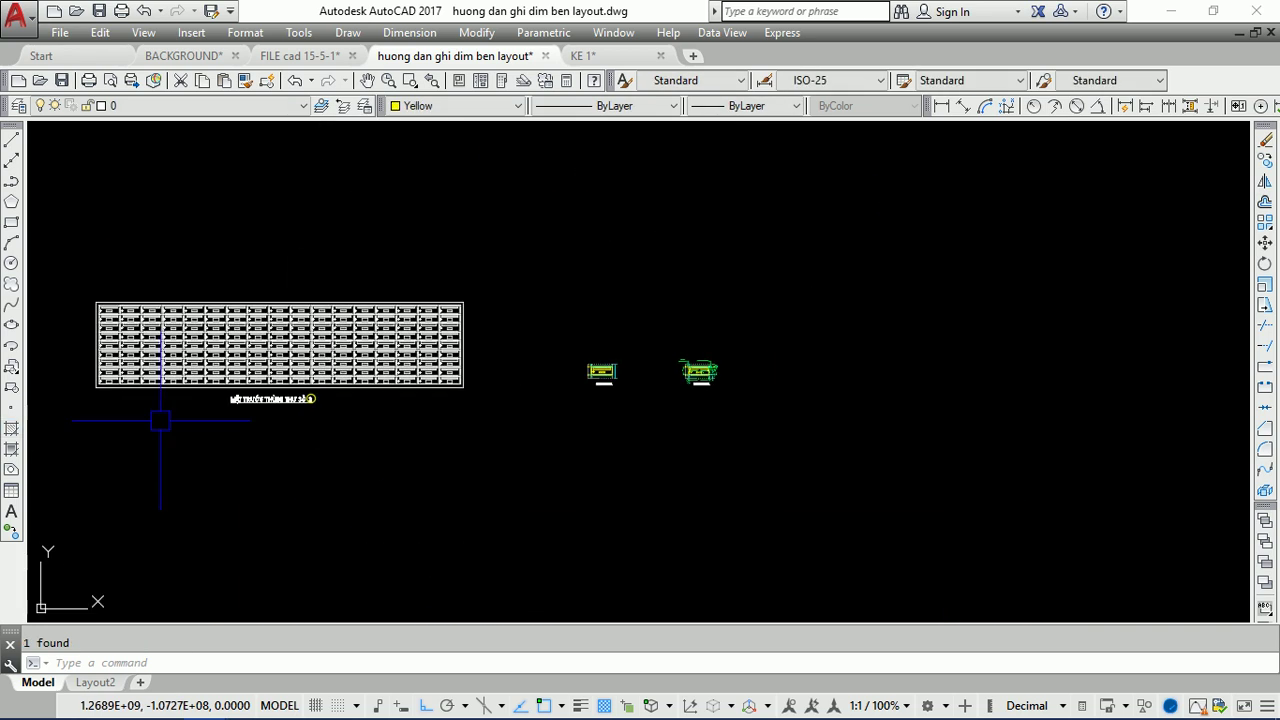
scroll(163, 423, up, 2)
click(331, 380)
middle_drag(935, 352, 413, 380)
scroll(643, 369, up, 3)
scroll(623, 380, down, 1)
scroll(859, 338, down, 1)
scroll(830, 314, down, 2)
- Erase the dimensioned mailbox front detail (58 objects) from the upper set
click(811, 266)
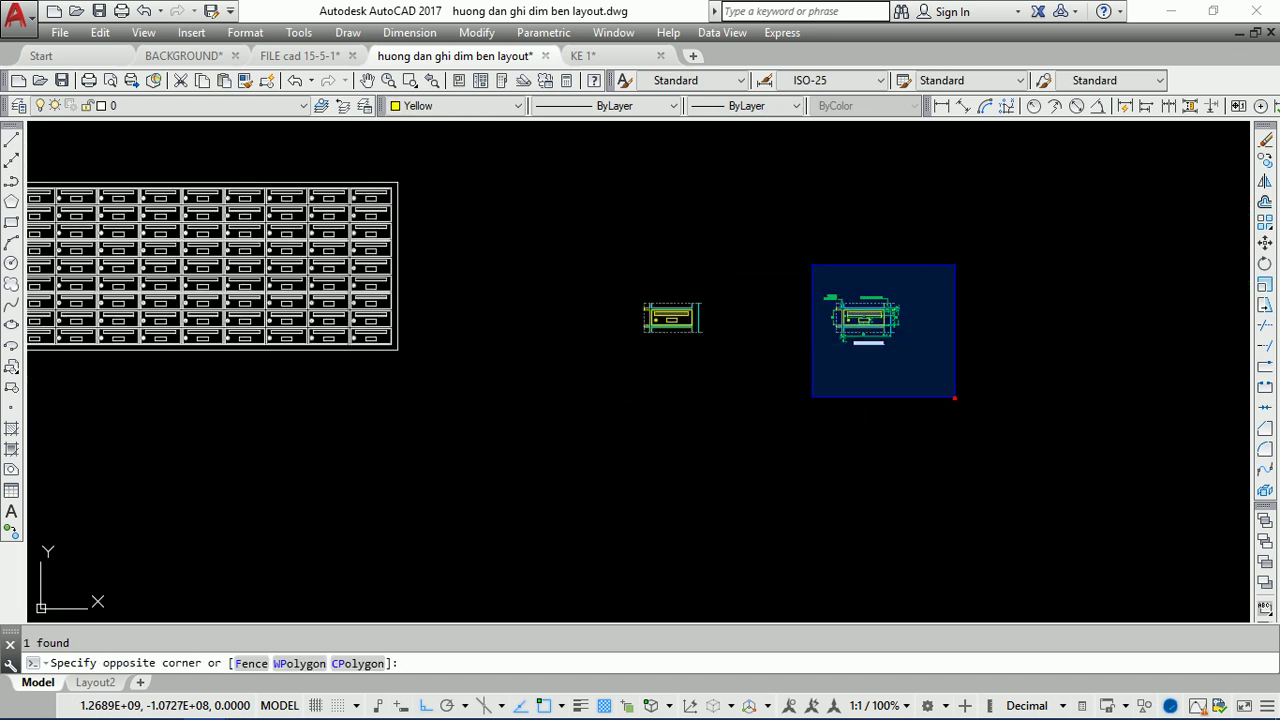
click(954, 397)
scroll(823, 258, down, 2)
scroll(823, 258, down, 2)
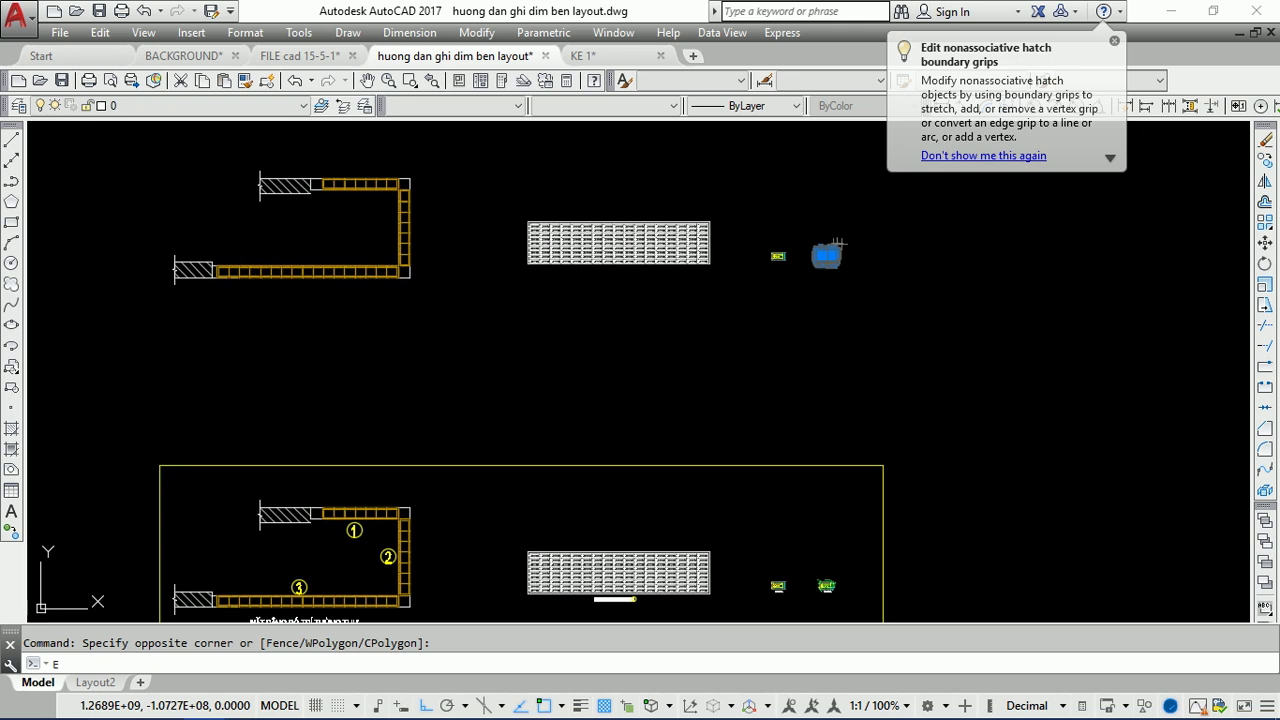
text(e)
key(Return)
scroll(785, 257, up, 2)
scroll(766, 257, down, 2)
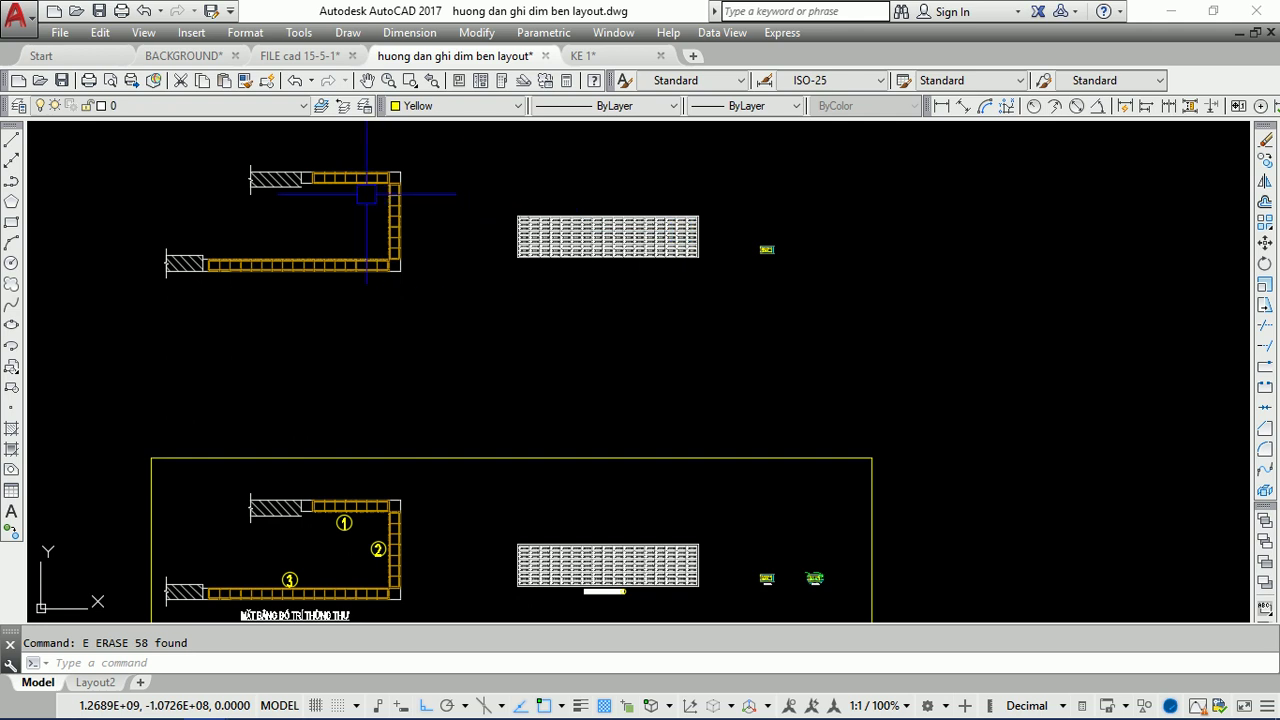
middle_drag(552, 250, 568, 300)
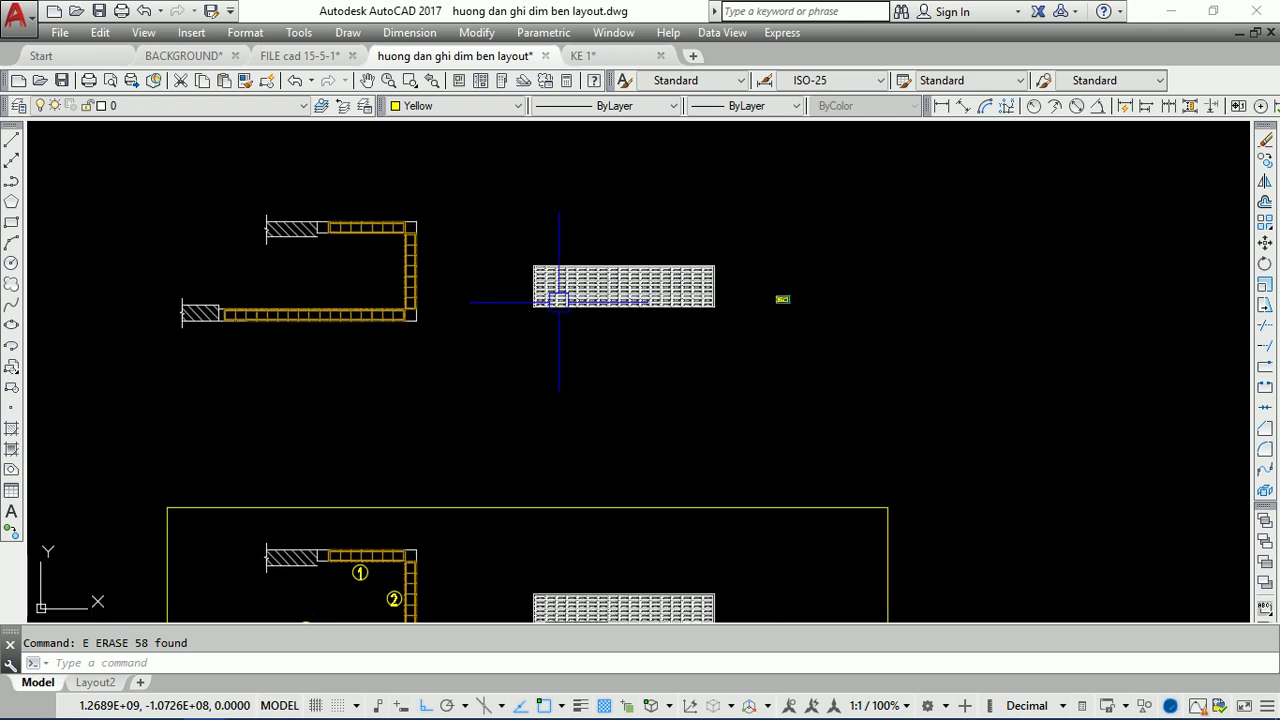
mouse_move(558, 300)
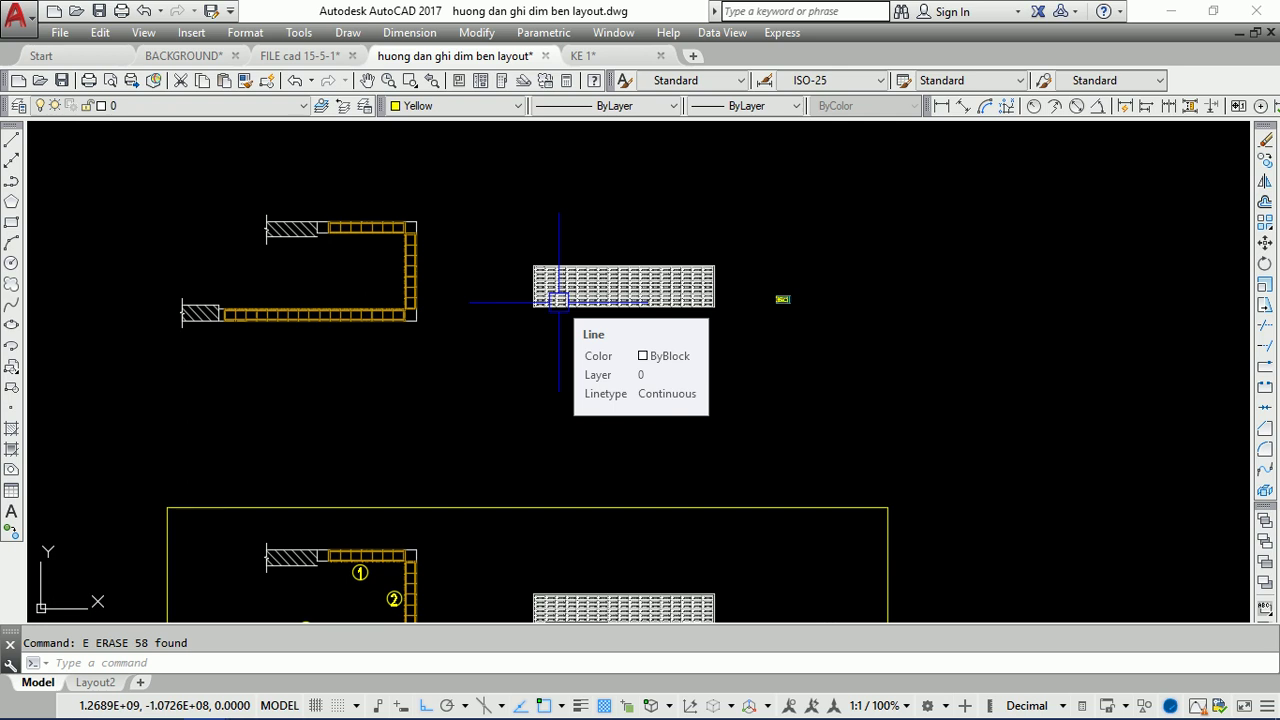
scroll(345, 215, up, 2)
middle_drag(413, 268, 527, 261)
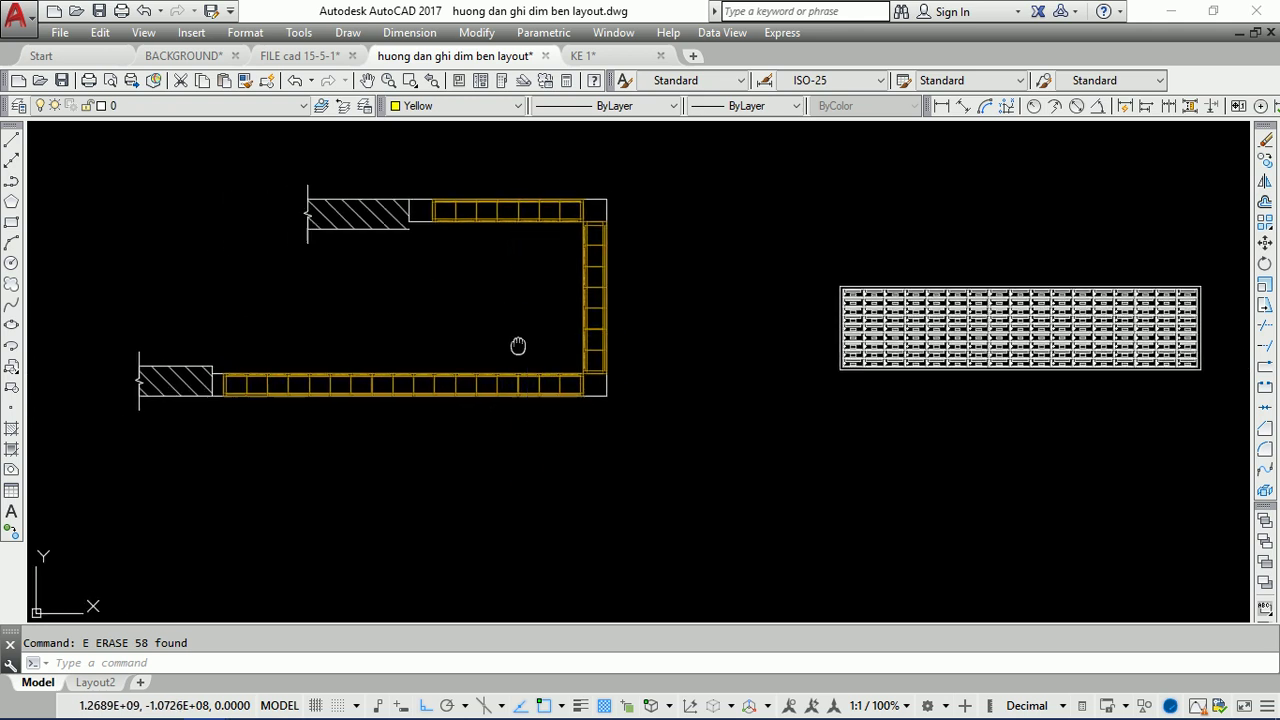
scroll(517, 346, down, 3)
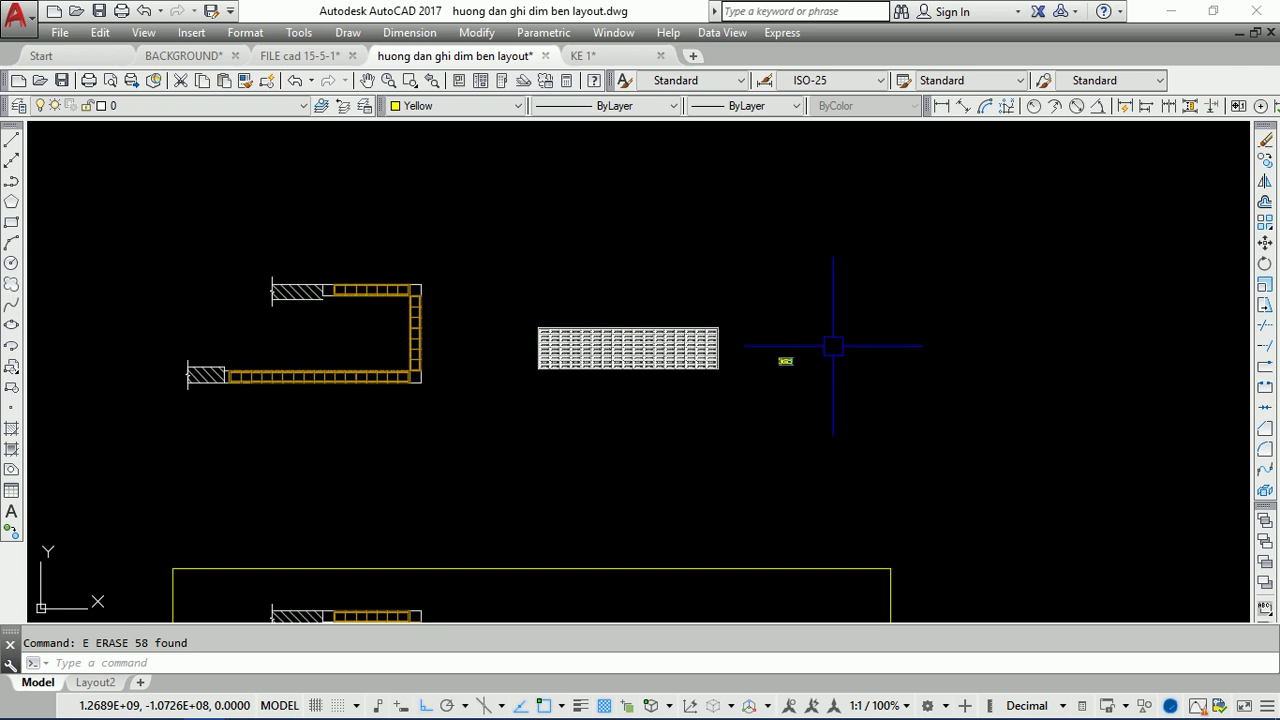
scroll(345, 375, up, 3)
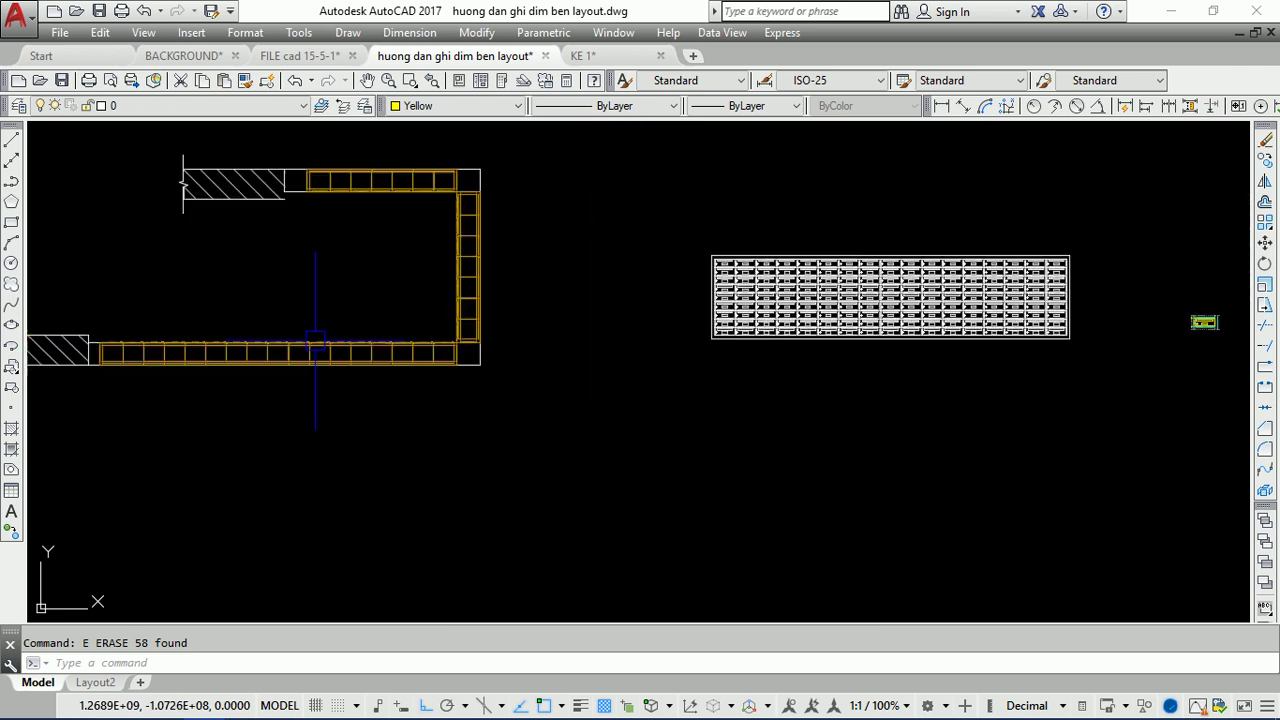
scroll(352, 327, down, 3)
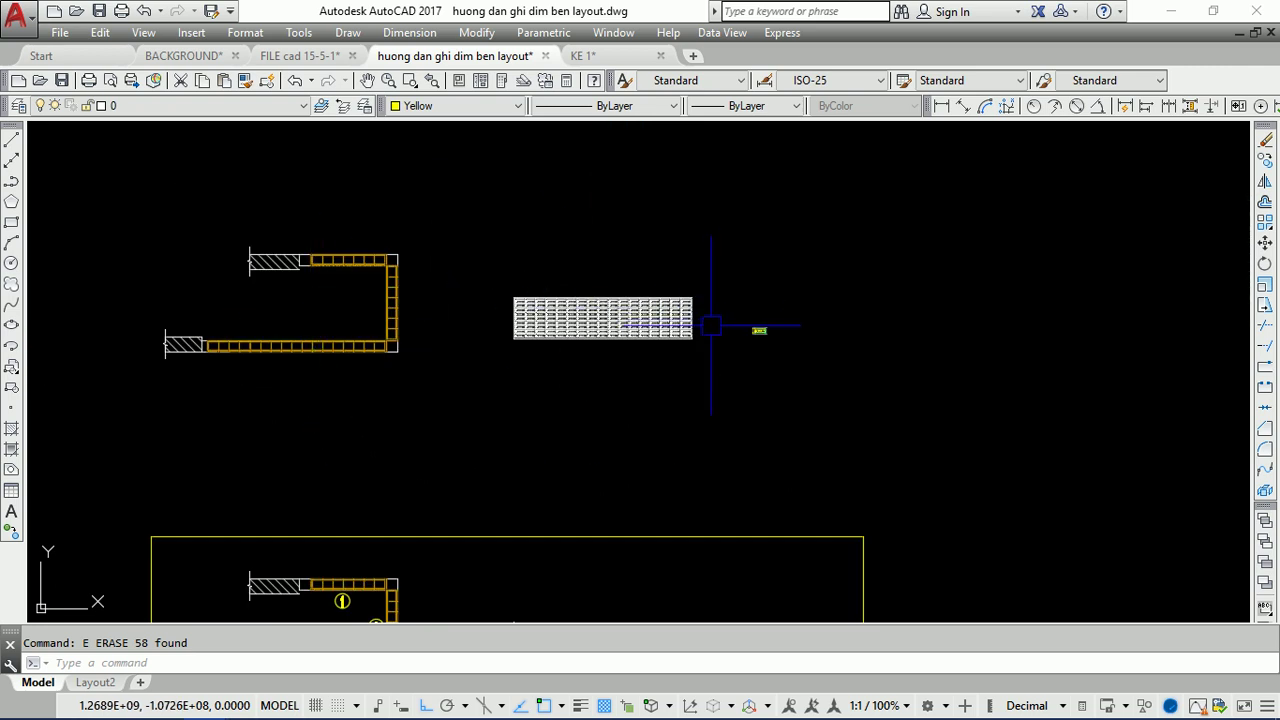
scroll(343, 371, up, 2)
scroll(338, 347, up, 2)
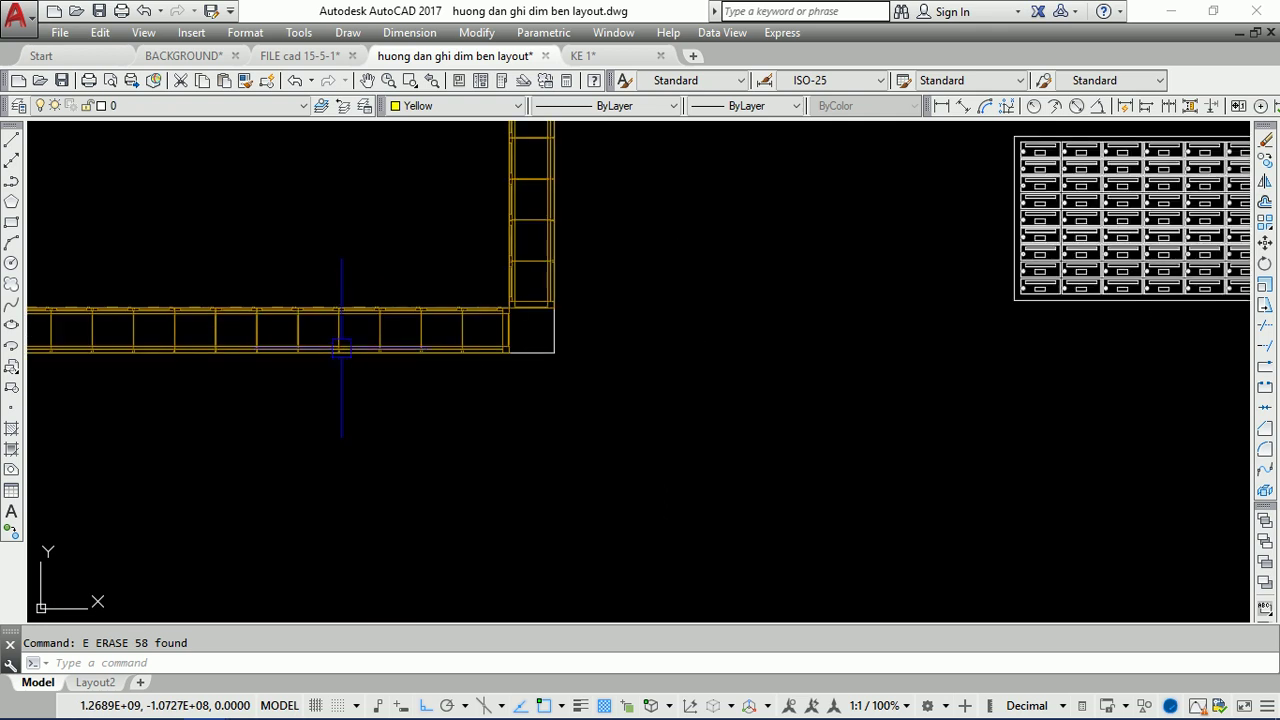
scroll(341, 348, down, 3)
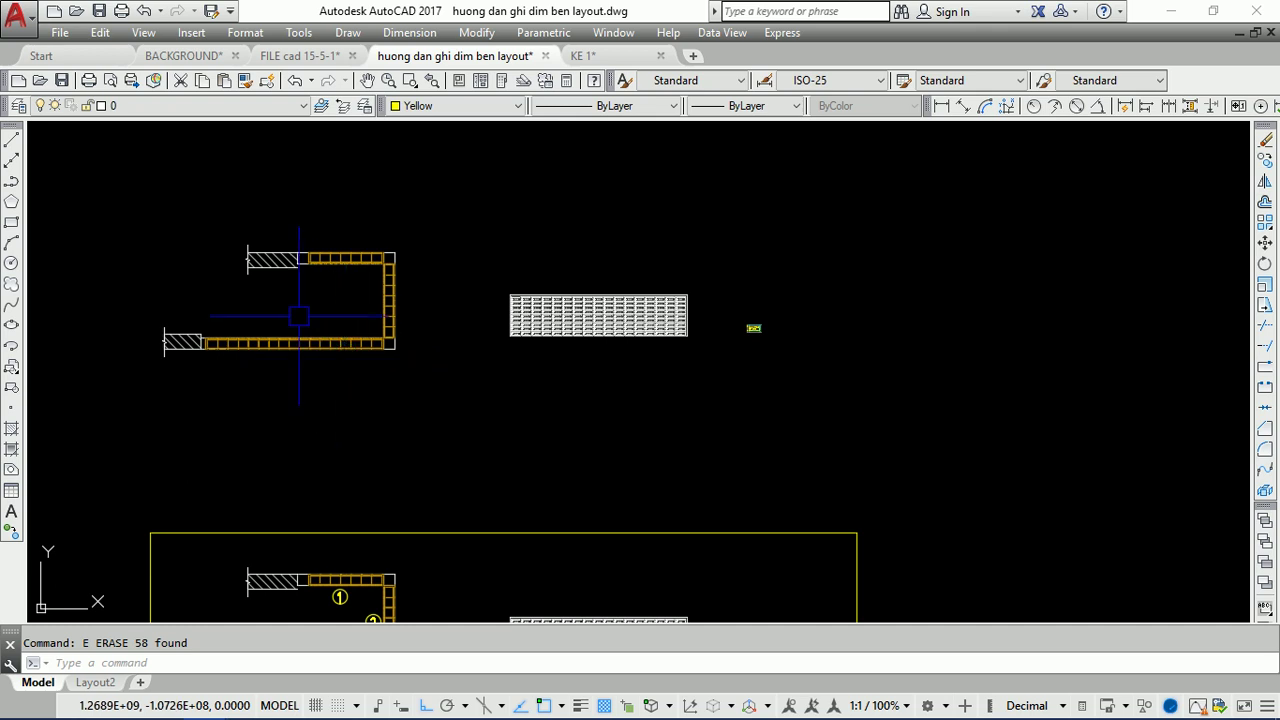
scroll(290, 297, up, 3)
middle_drag(290, 297, 434, 306)
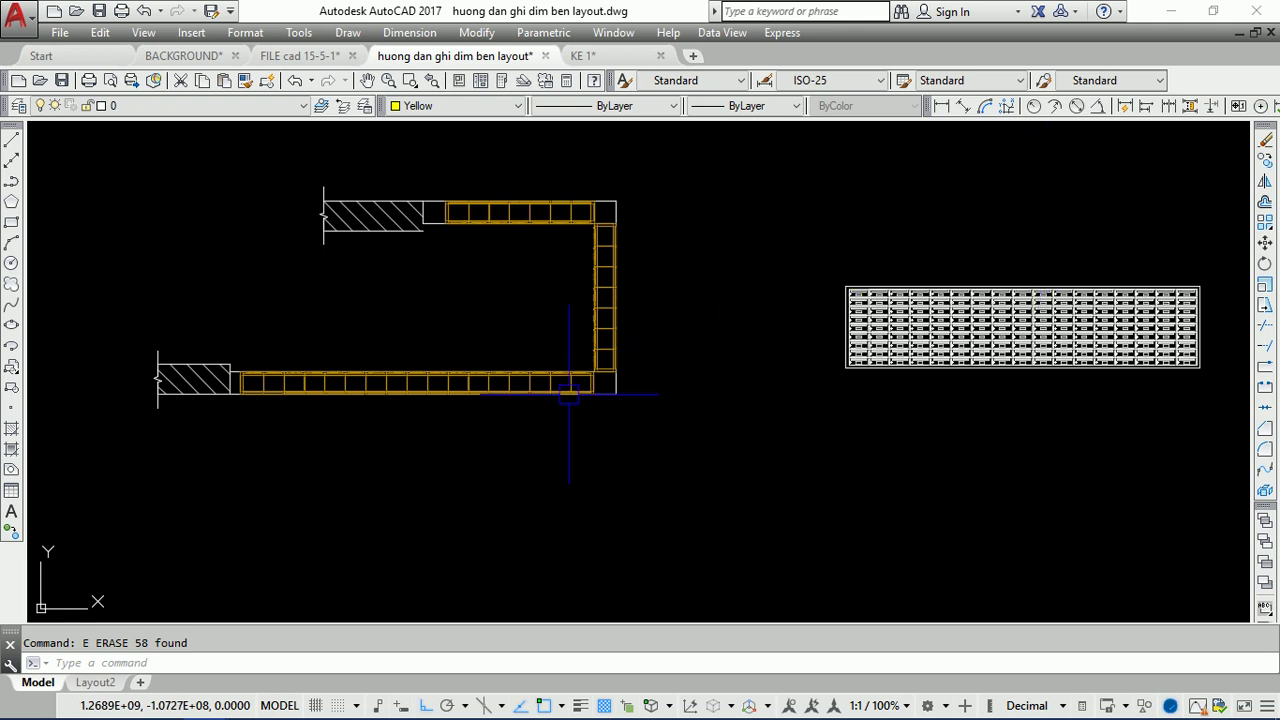
middle_drag(817, 417, 550, 440)
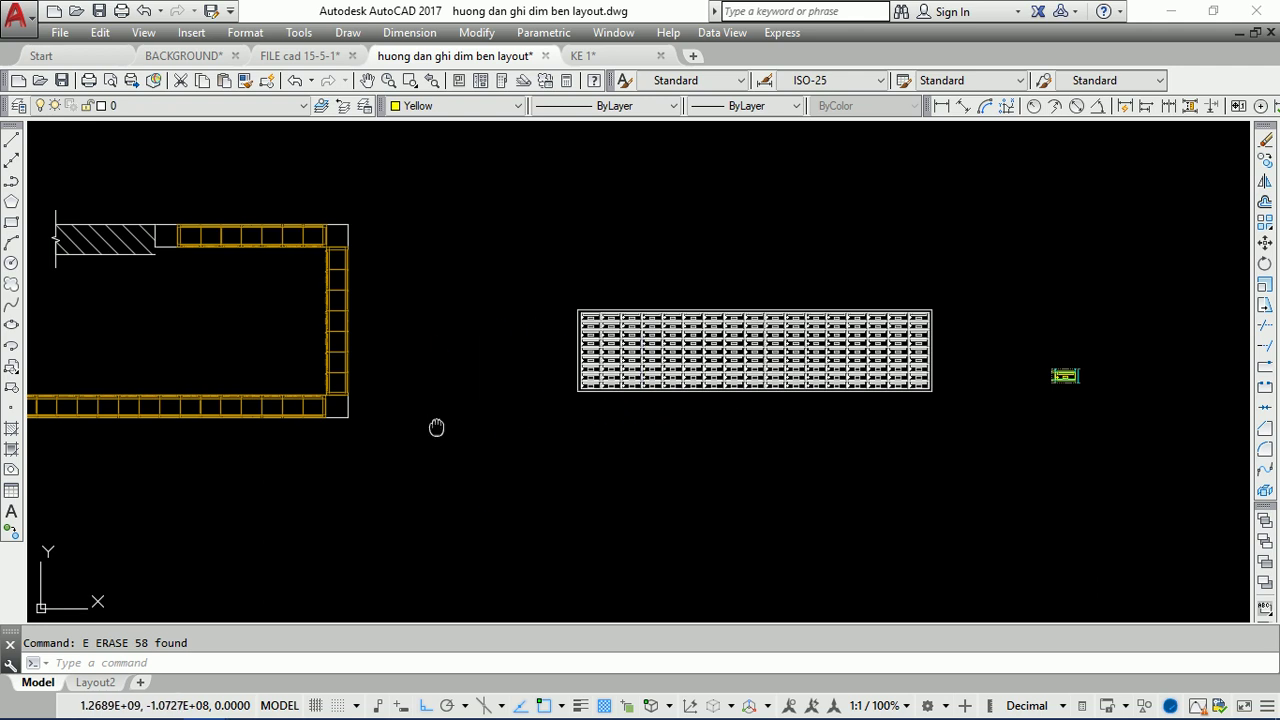
middle_drag(436, 427, 561, 430)
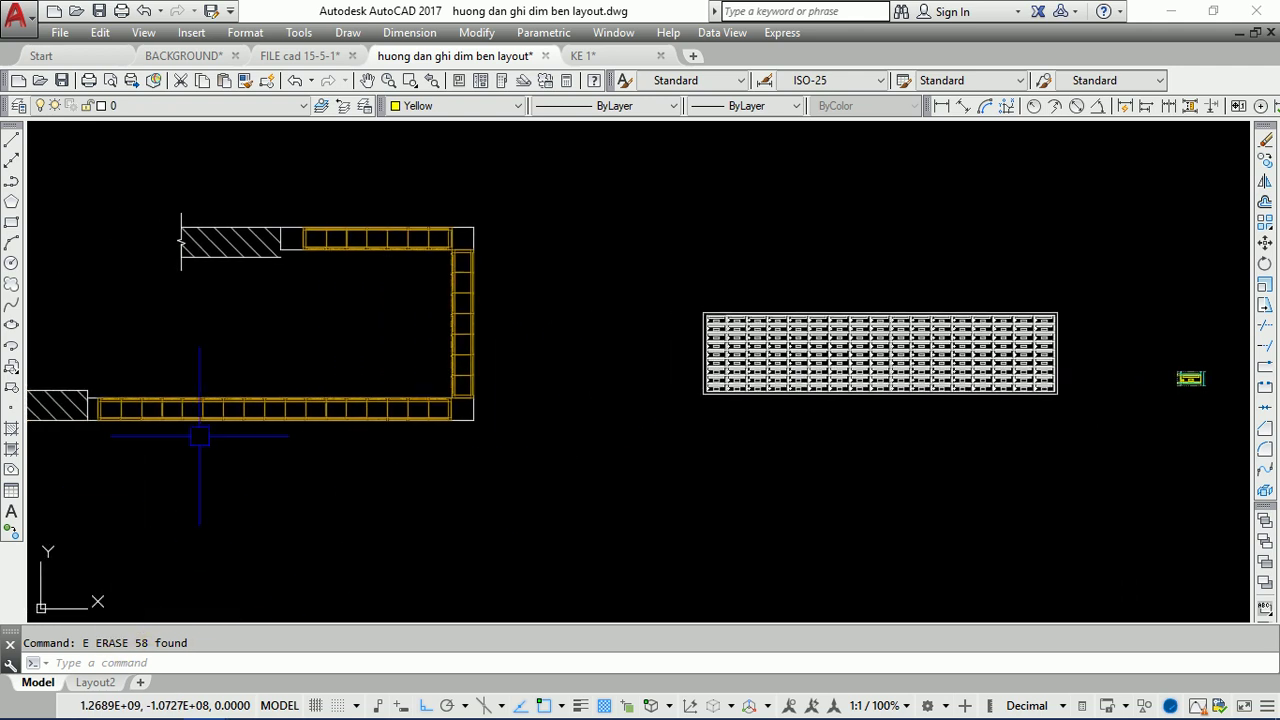
scroll(342, 206, down, 2)
scroll(390, 228, up, 2)
mouse_move(386, 222)
middle_down()
mouse_move(426, 267)
mouse_move(526, 267)
middle_up()
middle_drag(763, 434, 190, 429)
scroll(737, 397, up, 1)
scroll(749, 397, up, 3)
scroll(790, 385, down, 2)
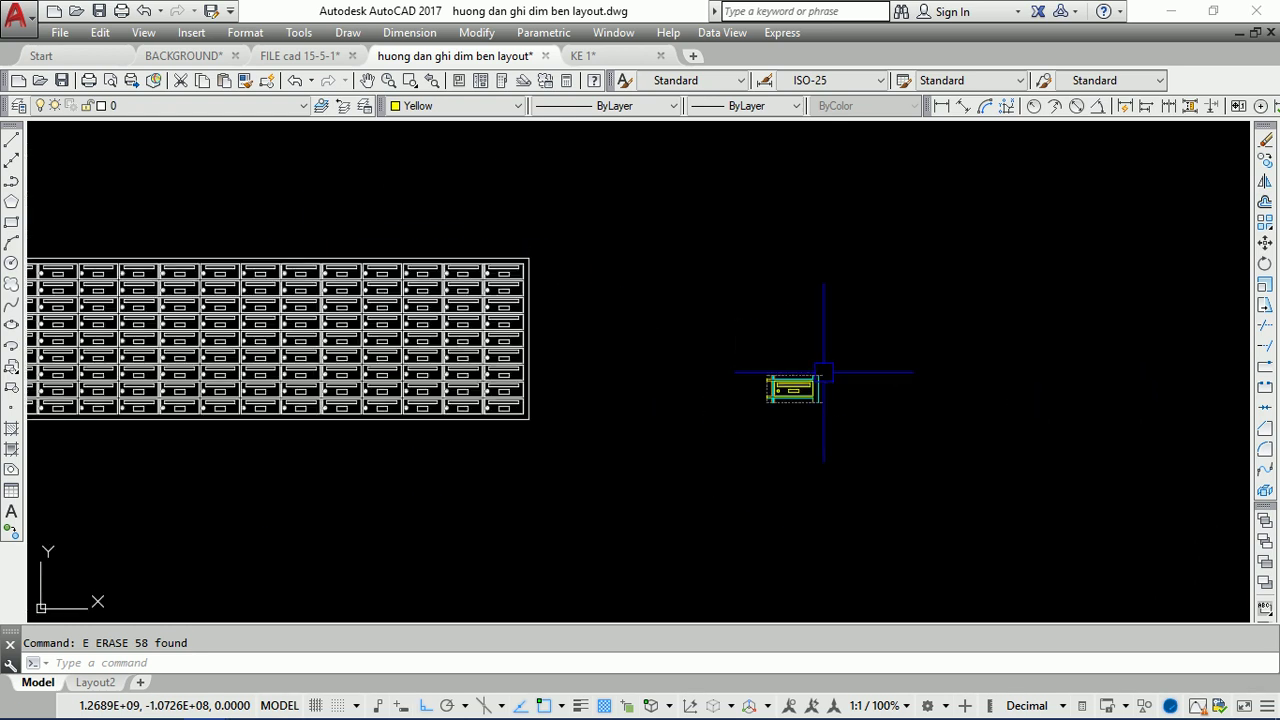
middle_drag(400, 449, 923, 437)
middle_drag(289, 440, 820, 475)
middle_drag(290, 460, 443, 466)
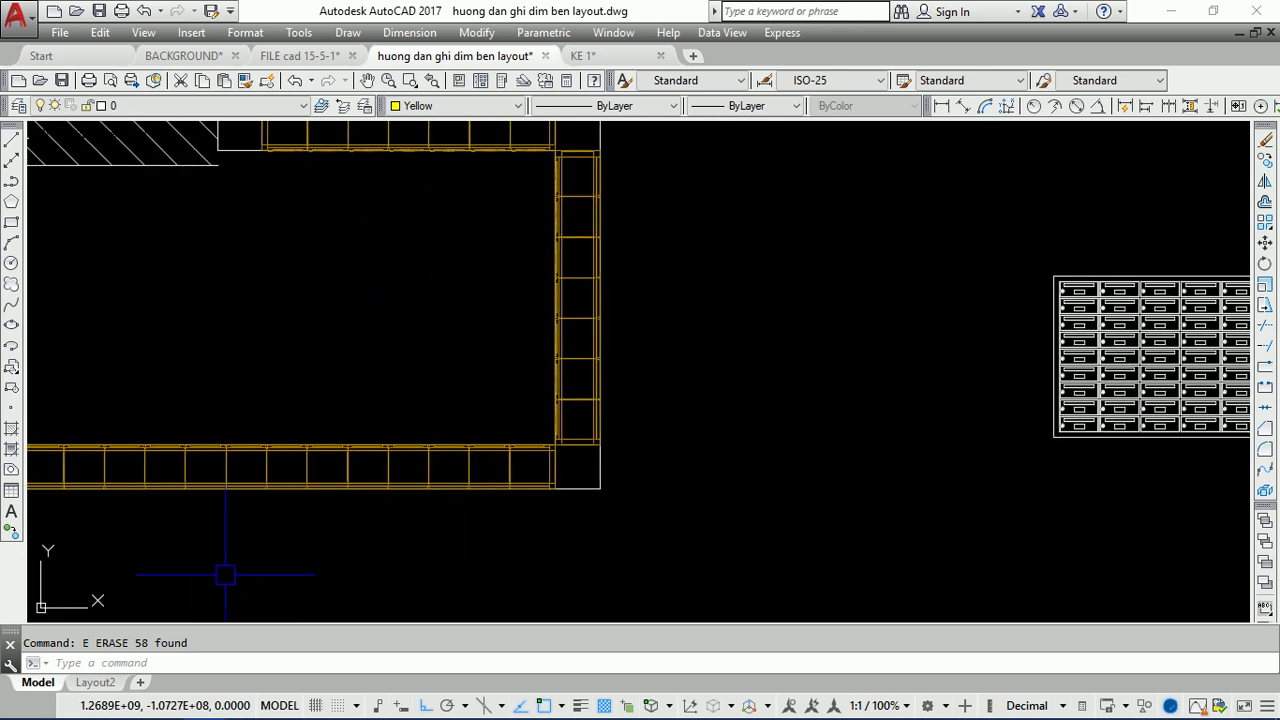
middle_drag(358, 360, 433, 404)
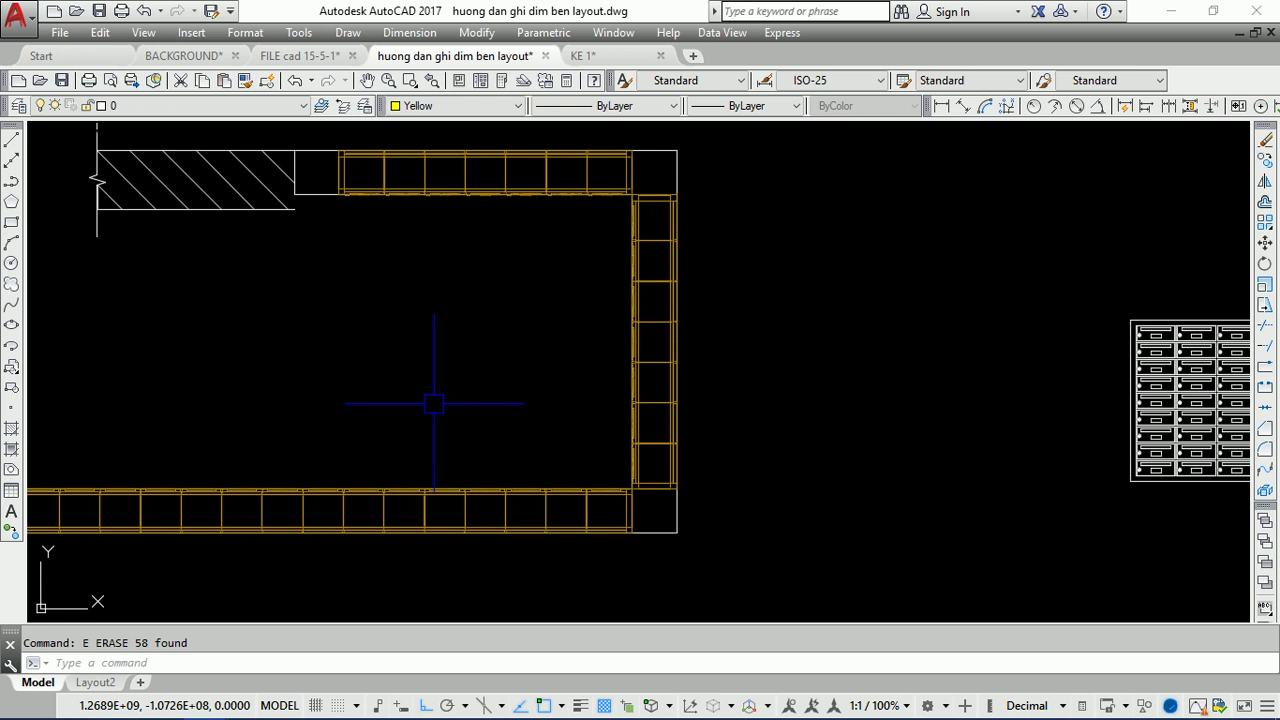
scroll(460, 370, down, 3)
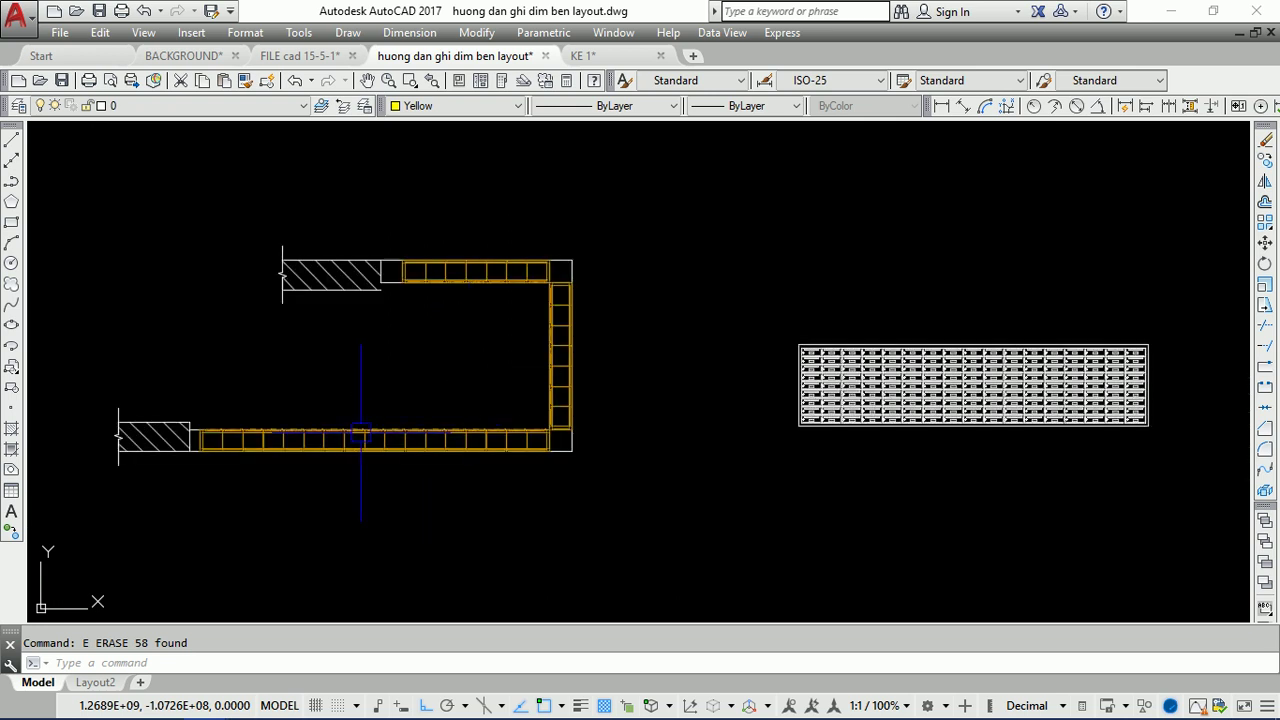
middle_drag(362, 410, 406, 421)
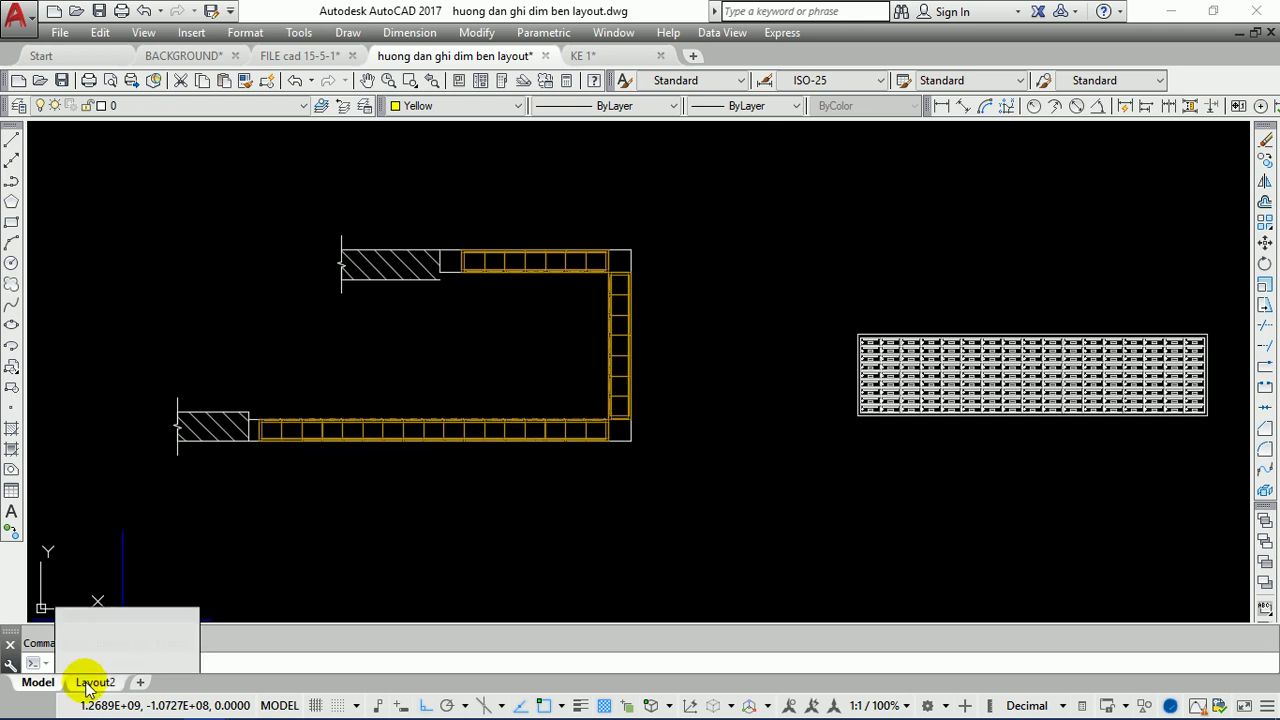
- Switch to Layout2 and examine its default viewport, briefly checking model space
click(95, 682)
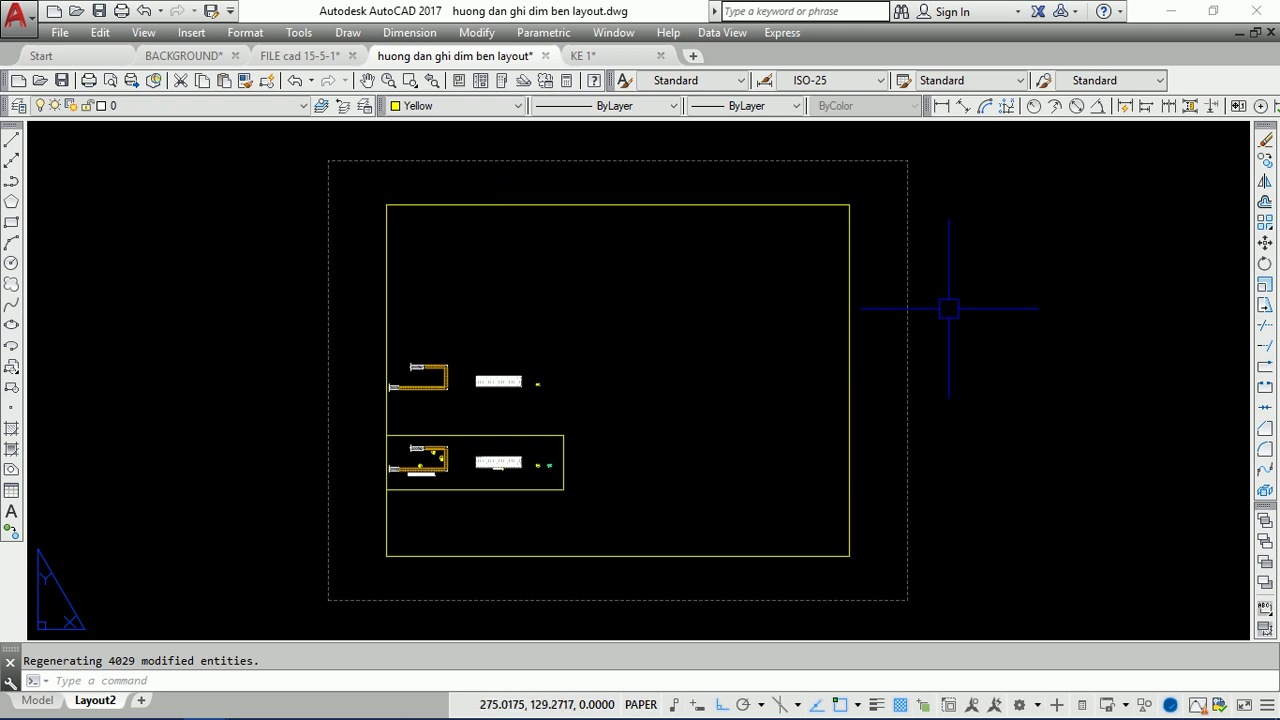
click(965, 262)
click(763, 334)
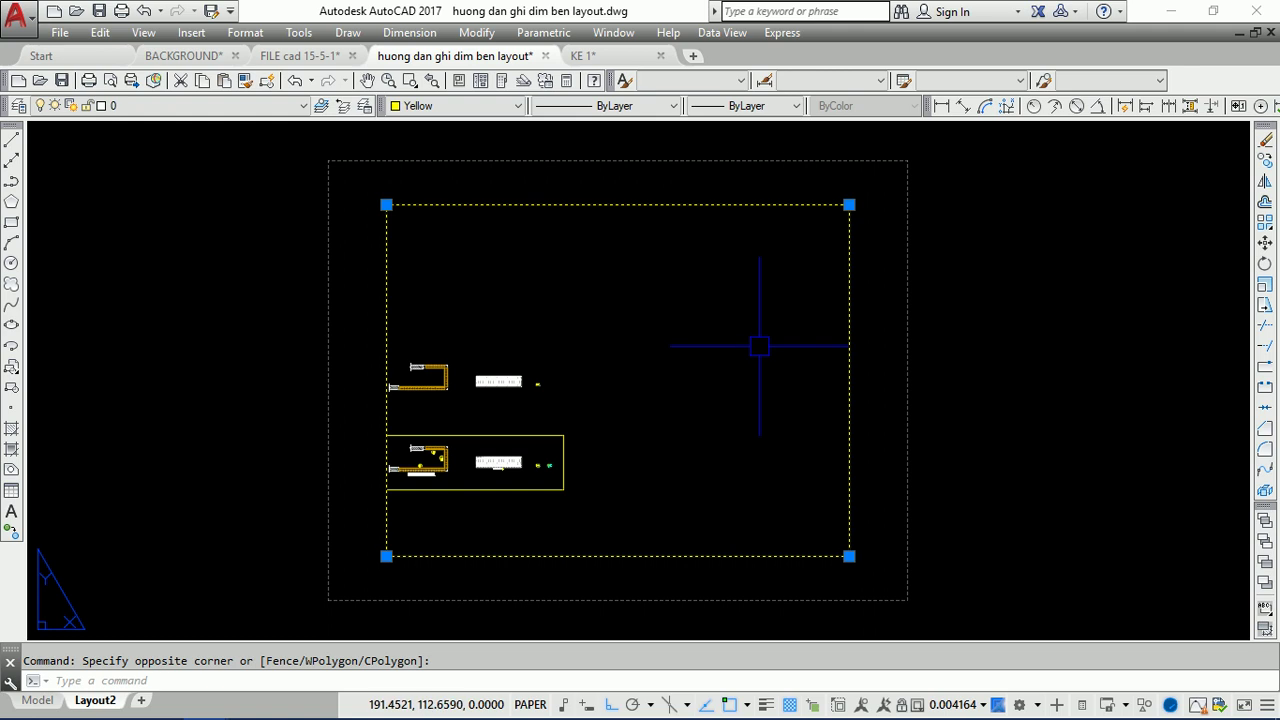
key(Escape)
click(38, 701)
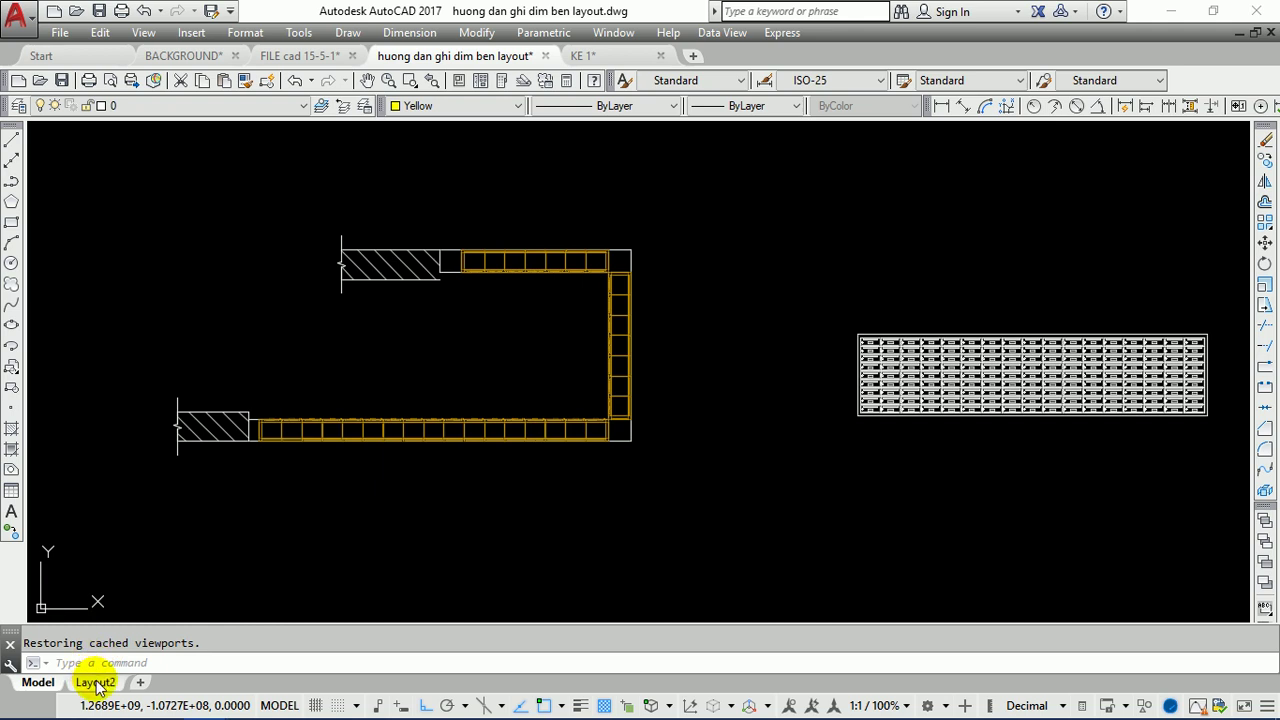
click(95, 682)
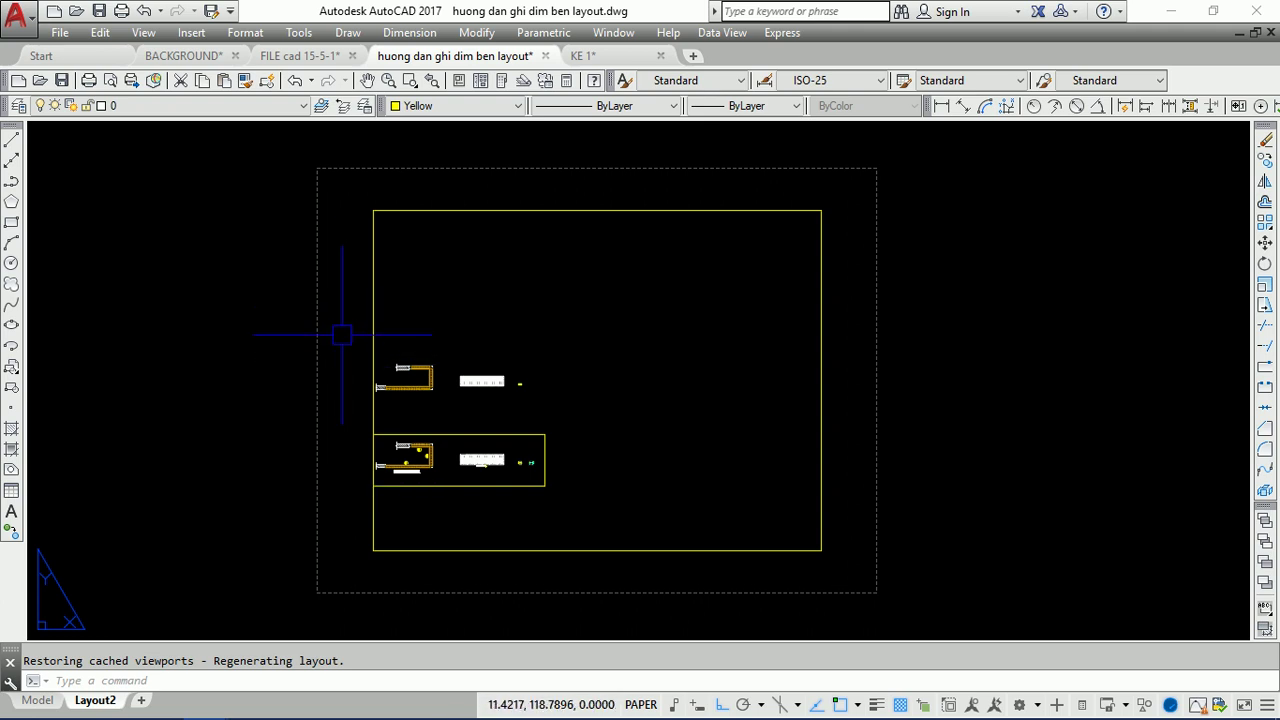
- Select the large default viewport frame on Layout2 and delete it
click(441, 307)
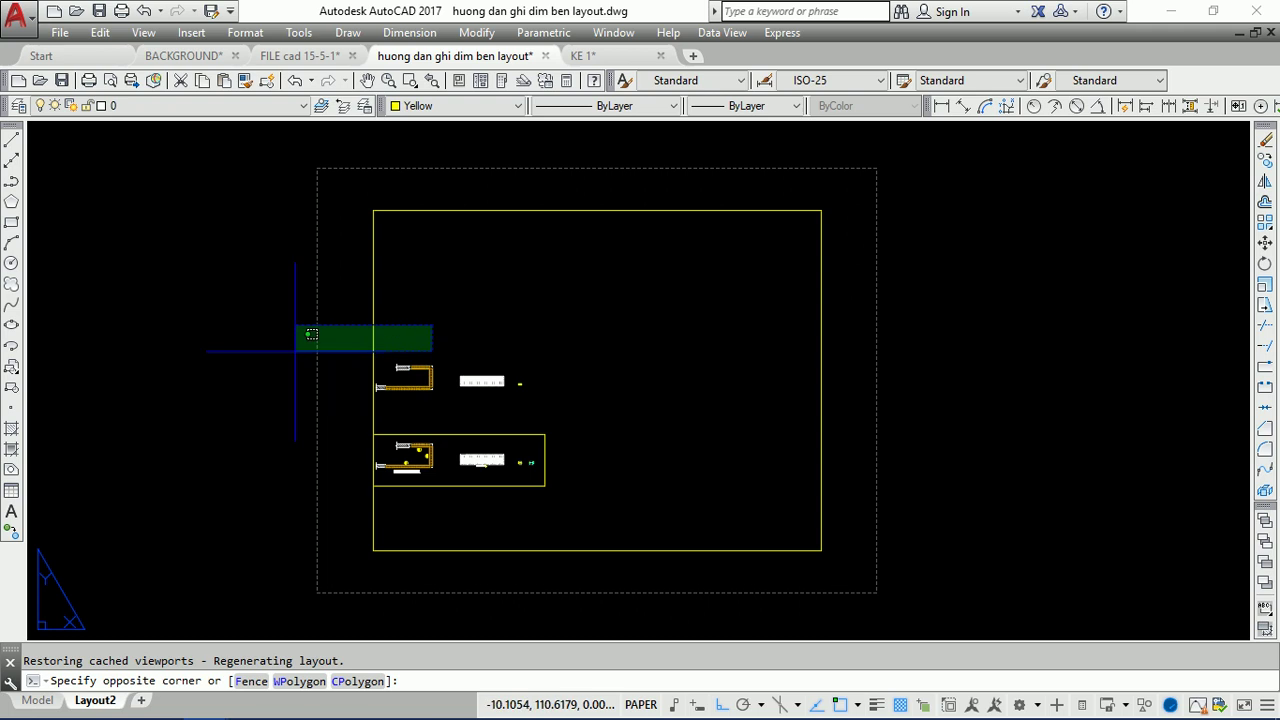
click(290, 348)
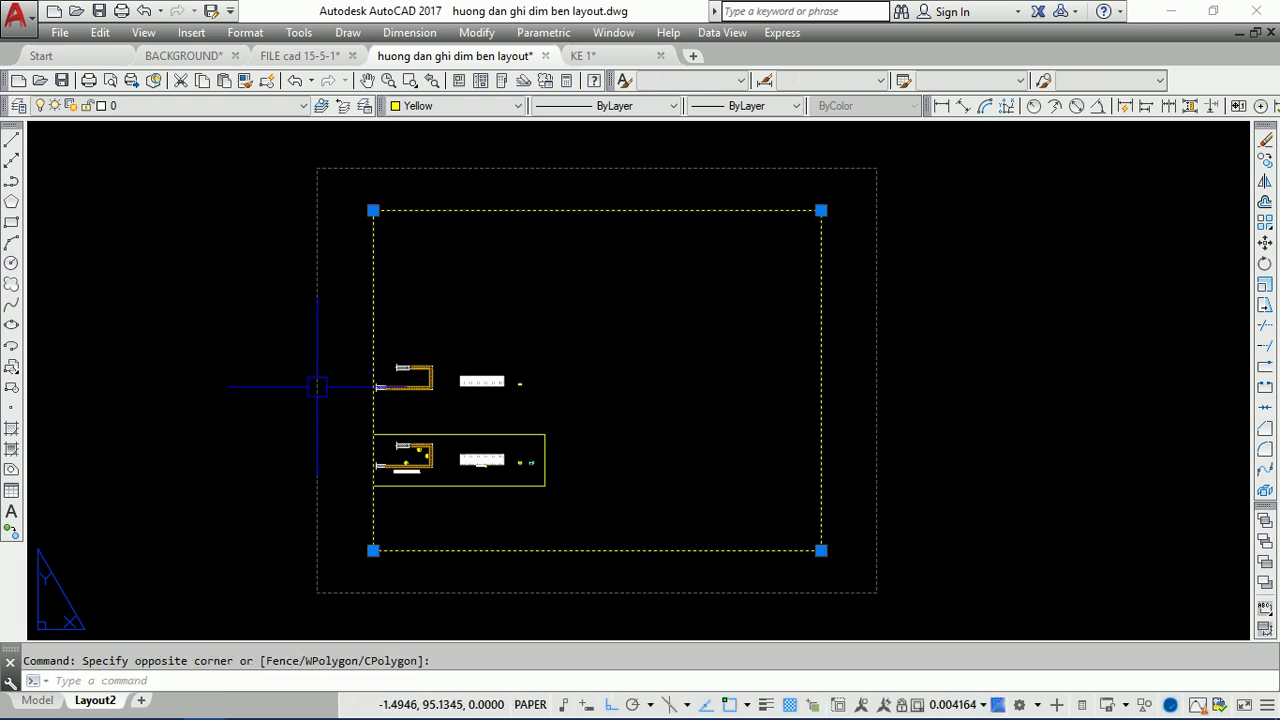
click(441, 283)
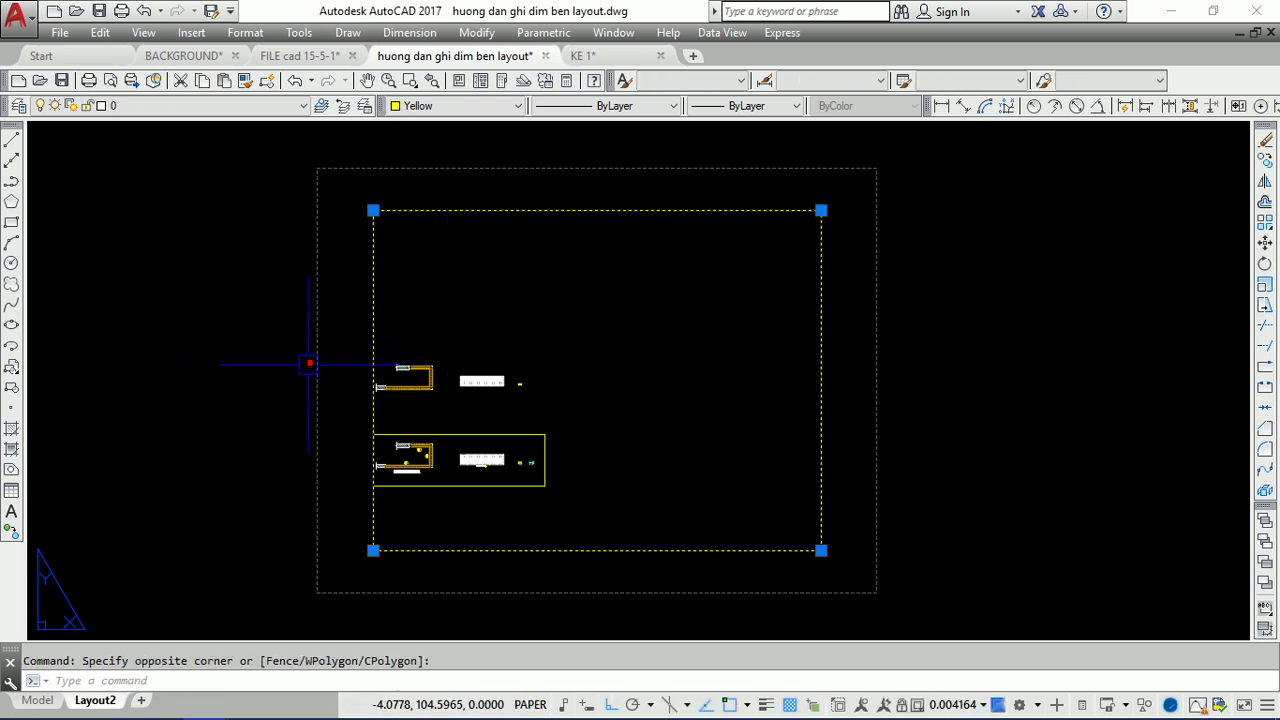
click(306, 368)
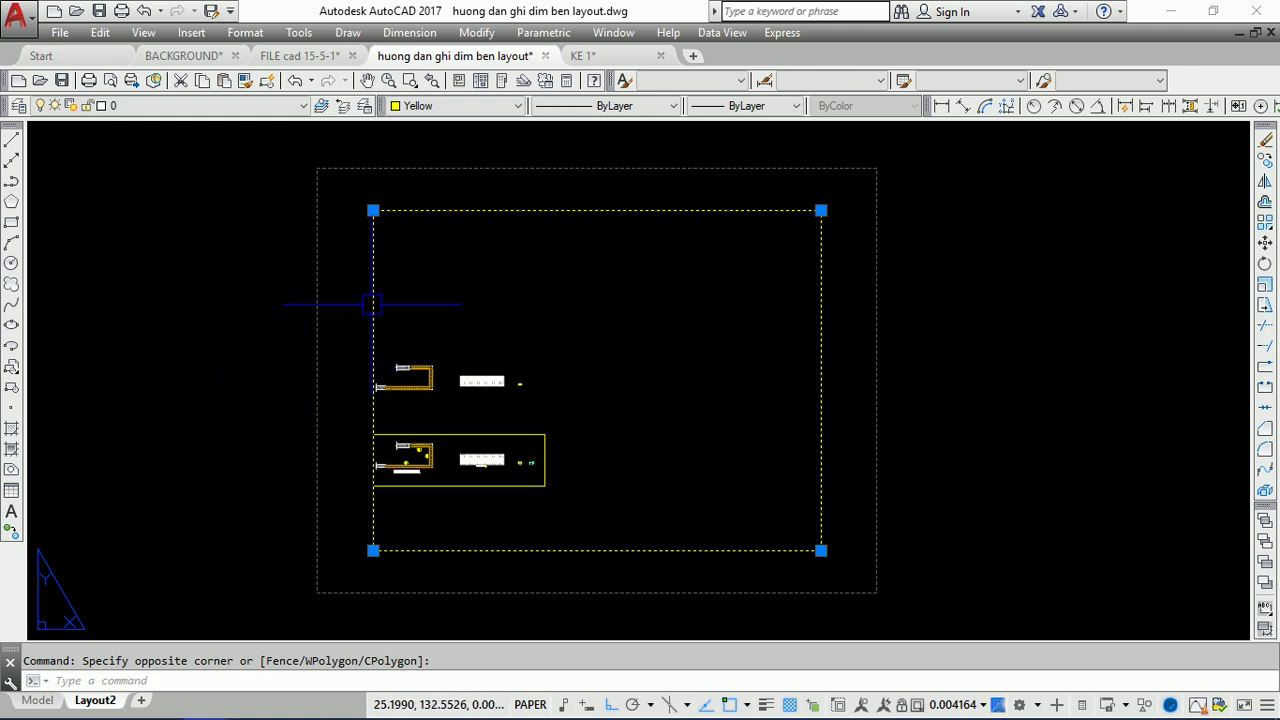
key(Delete)
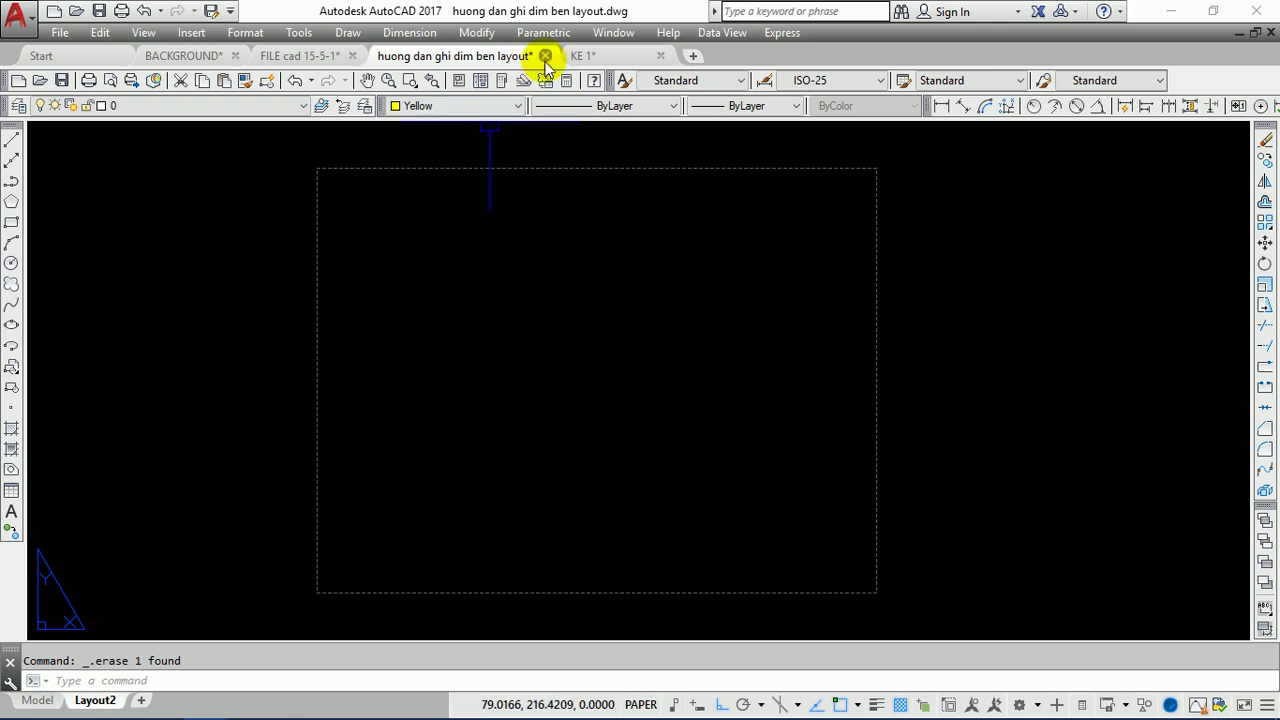
mouse_move(585, 56)
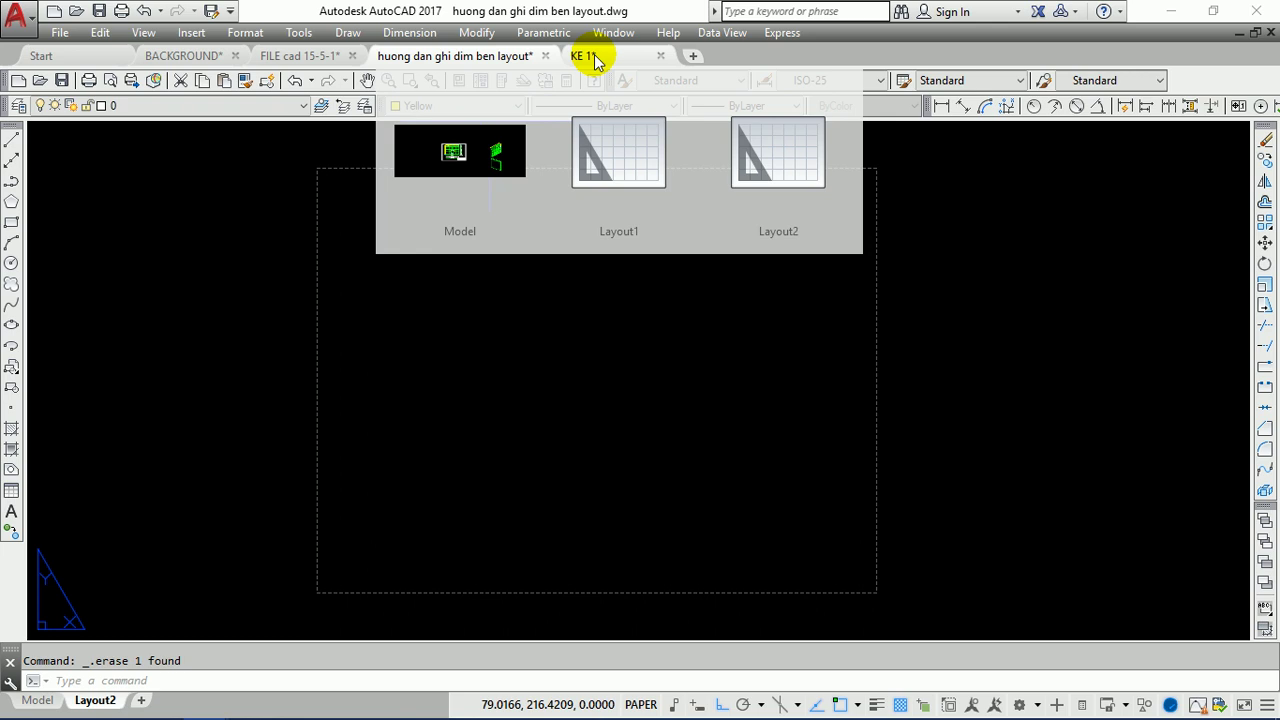
- Browse the BACKGROUND title text and mailbox drawing, ending on KE 1's A3 frame
click(590, 56)
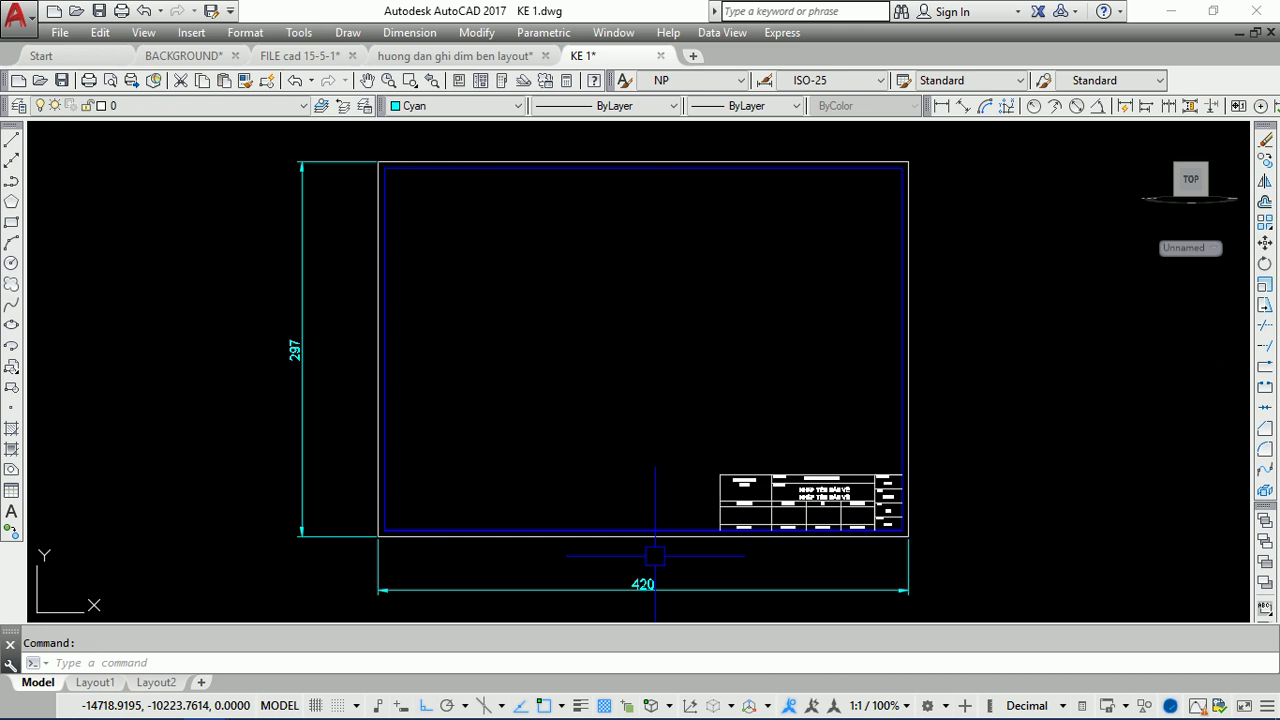
click(175, 55)
middle_drag(460, 566, 329, 359)
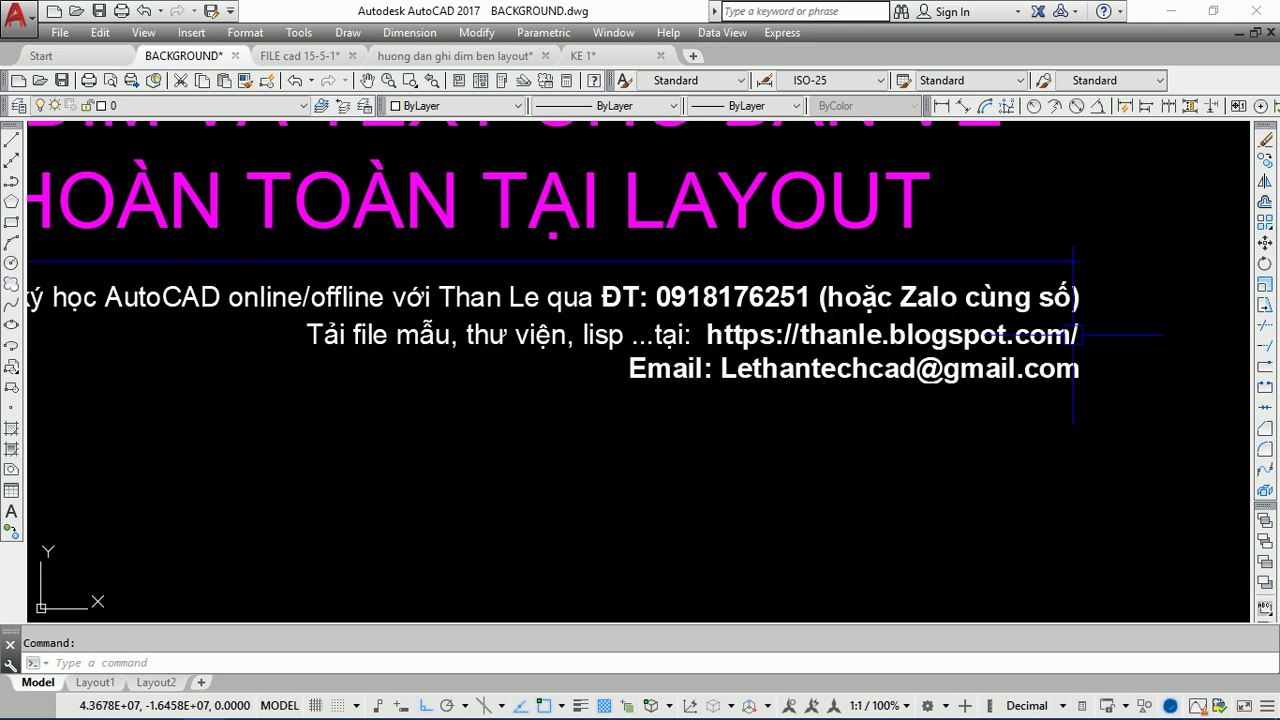
middle_drag(923, 248, 936, 425)
scroll(936, 425, down, 2)
scroll(936, 424, up, 3)
scroll(720, 280, up, 1)
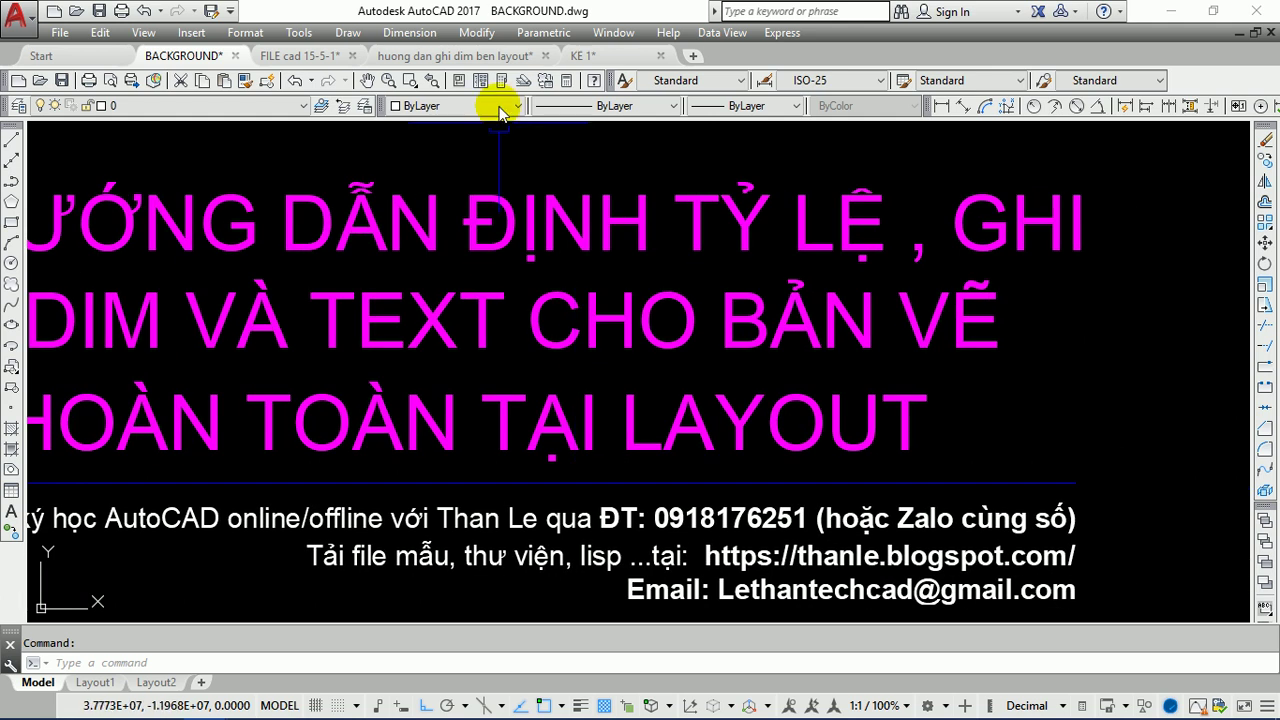
click(465, 56)
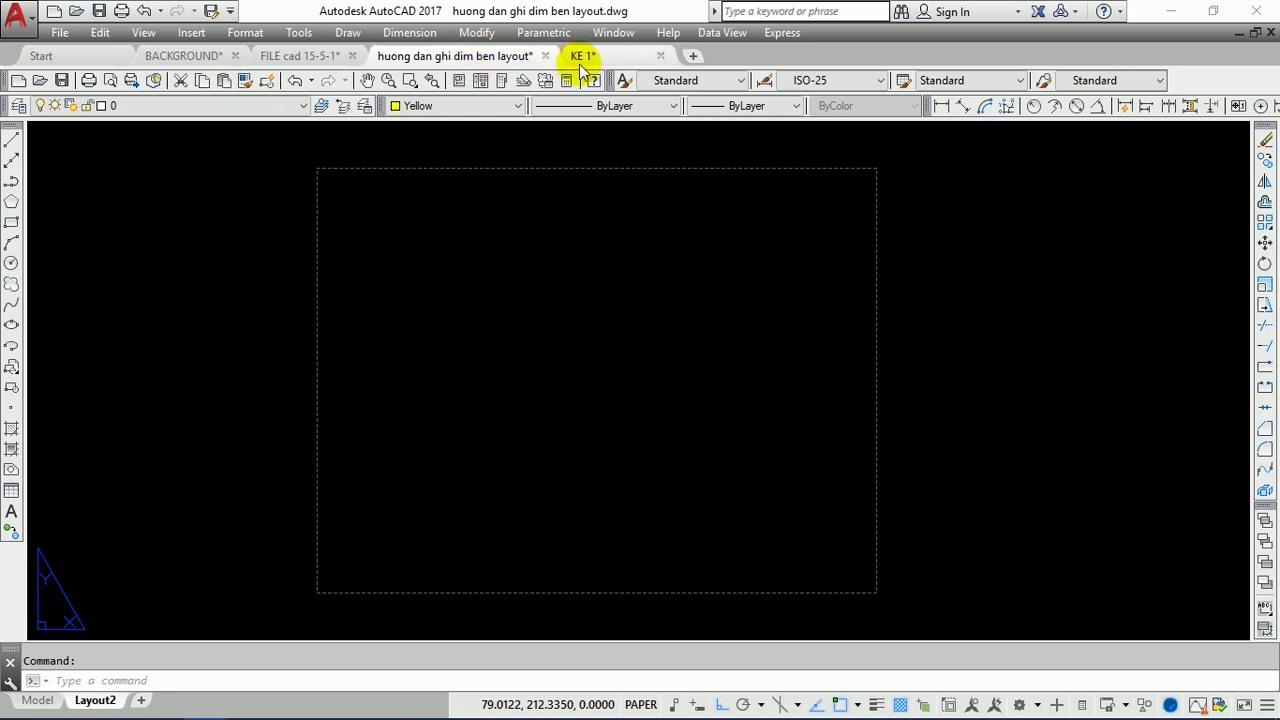
mouse_move(582, 56)
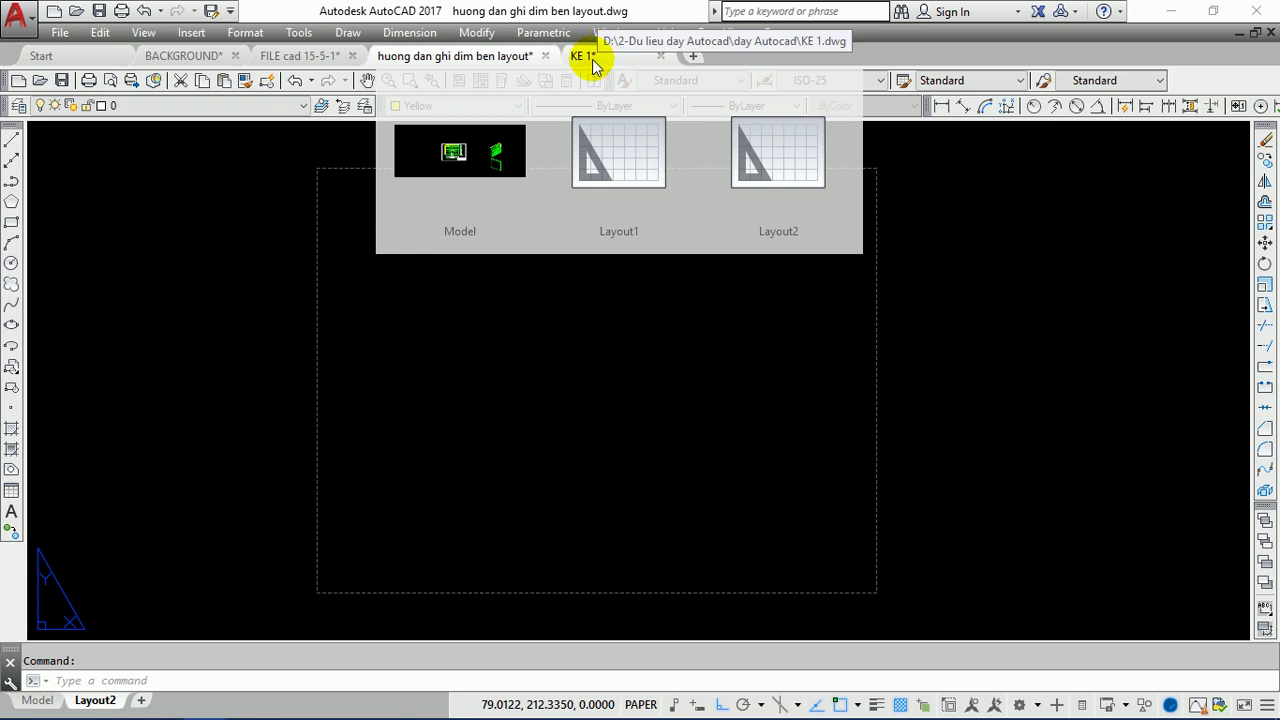
click(592, 58)
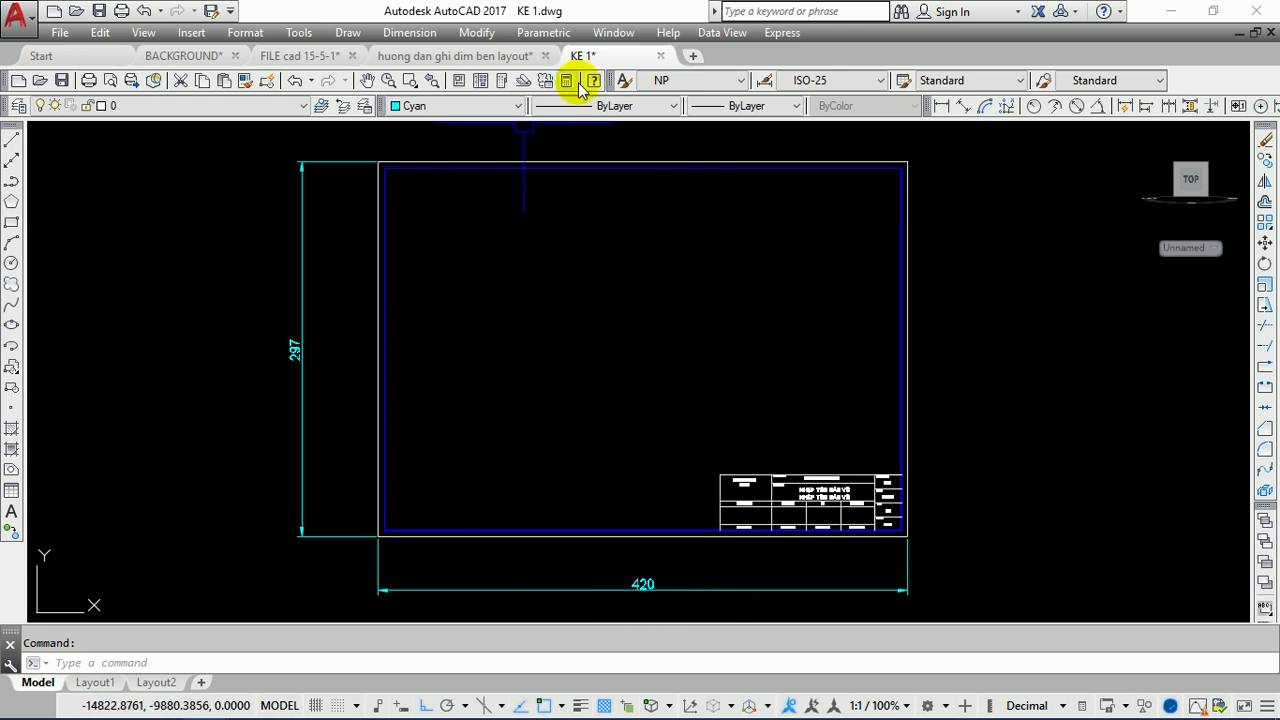
- Zoom in on KE 1's A3 frame and title block
click(360, 144)
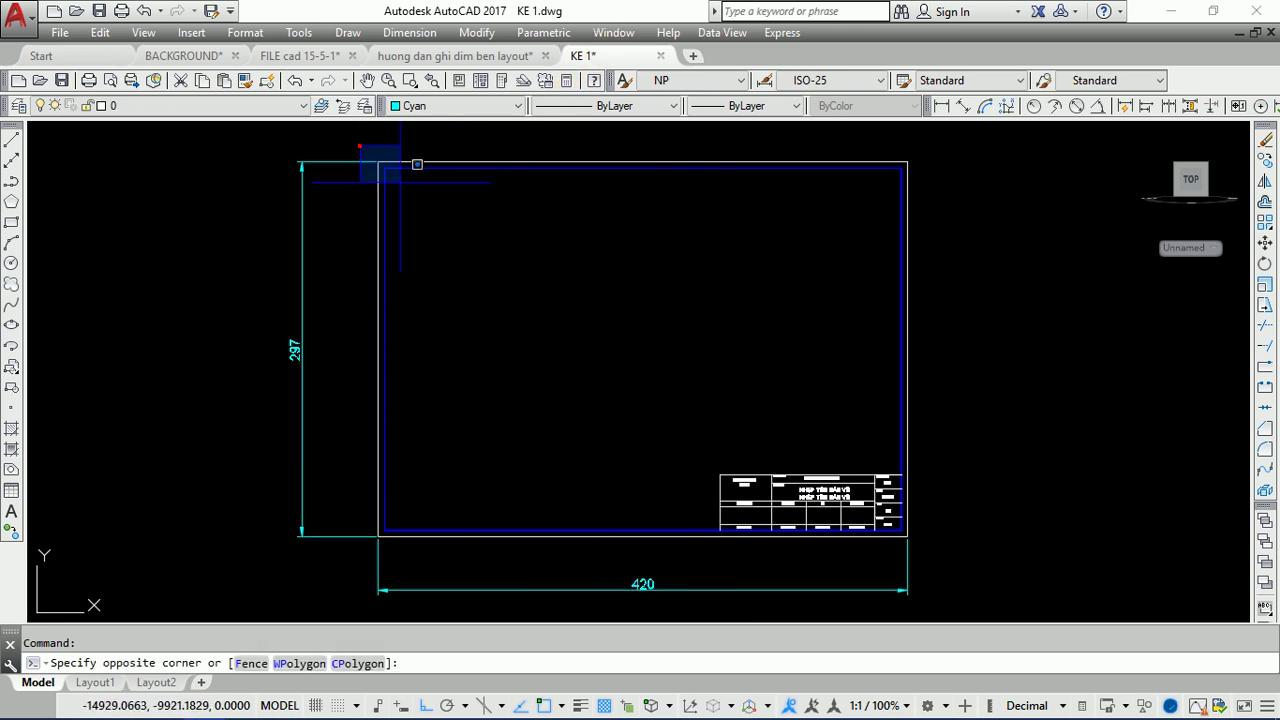
click(966, 557)
scroll(806, 529, up, 2)
scroll(889, 529, up, 3)
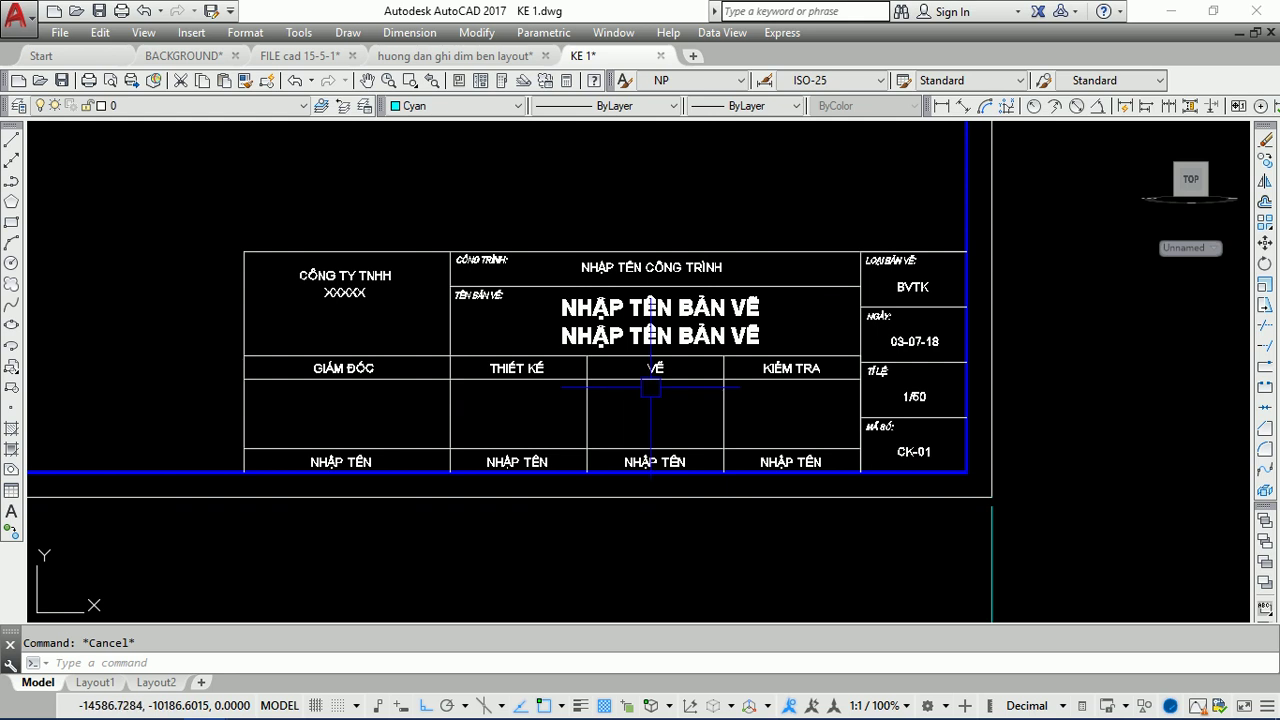
text(z)
key(Return)
click(343, 234)
click(1038, 528)
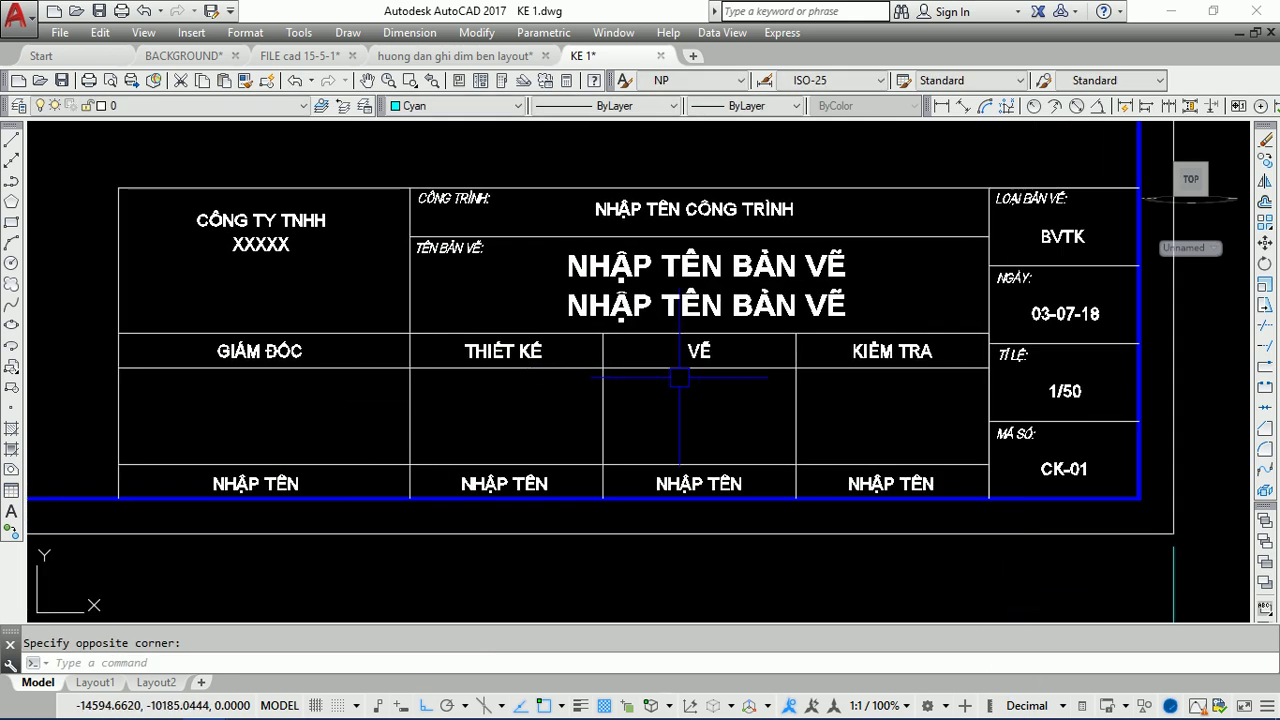
scroll(743, 463, down, 9)
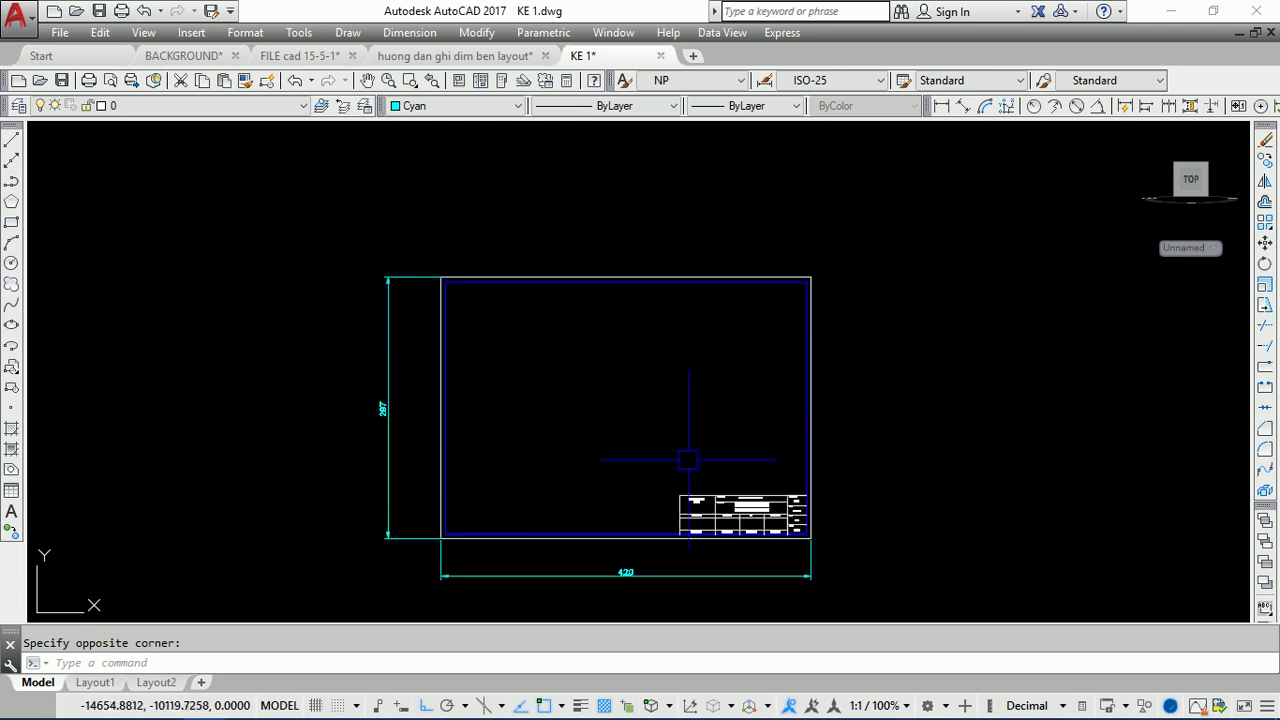
- Copy the 40-object A3 frame and title block, then go to huong dan ghi dim ben layout
click(417, 223)
click(937, 558)
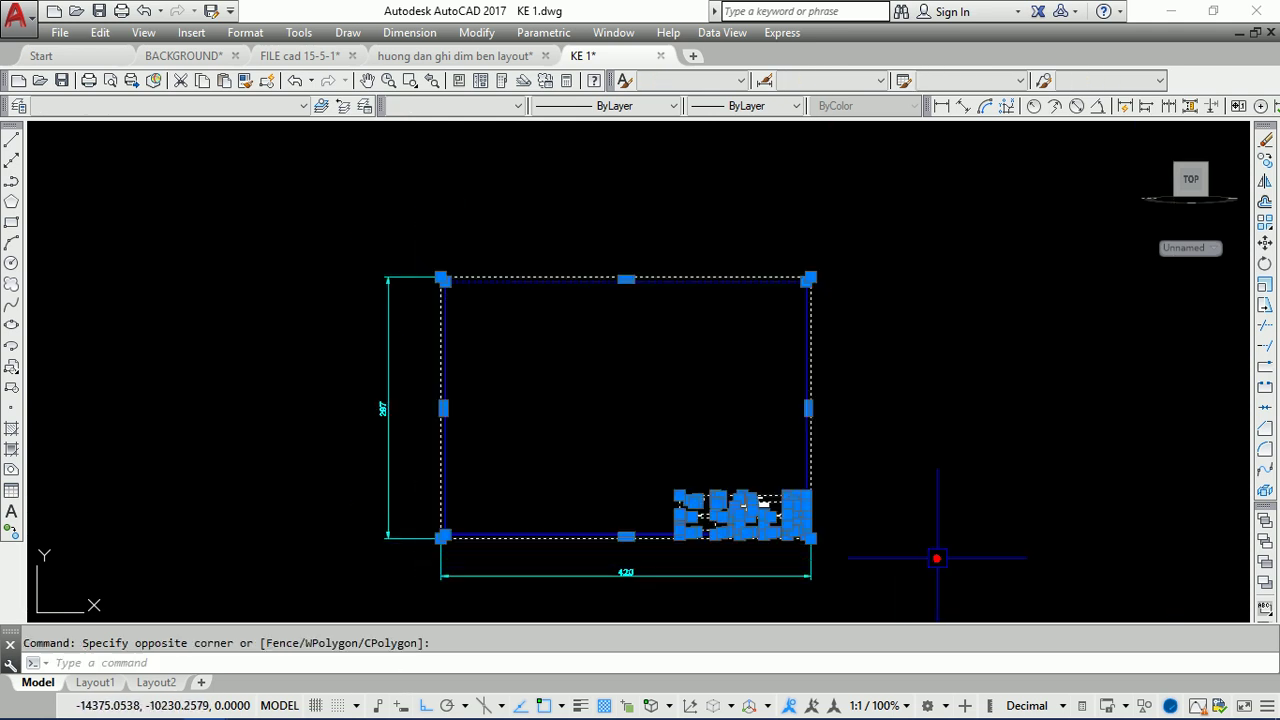
key(ctrl+c)
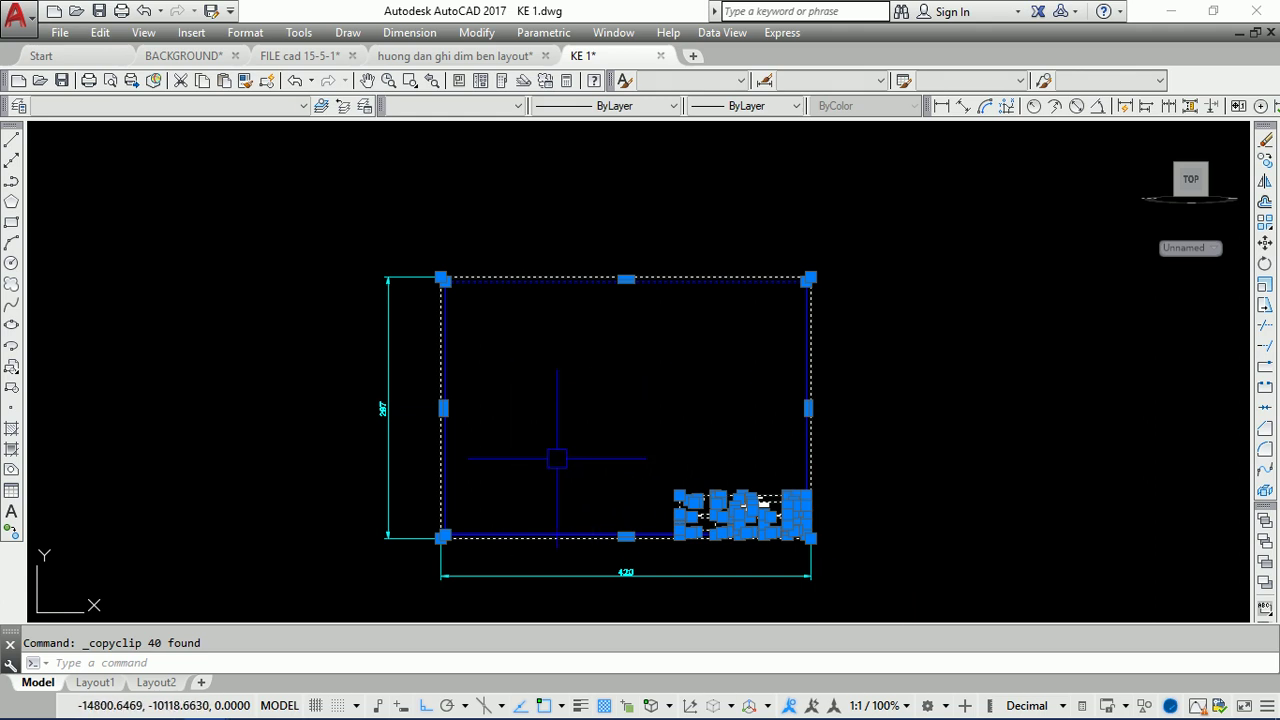
mouse_move(455, 56)
click(443, 57)
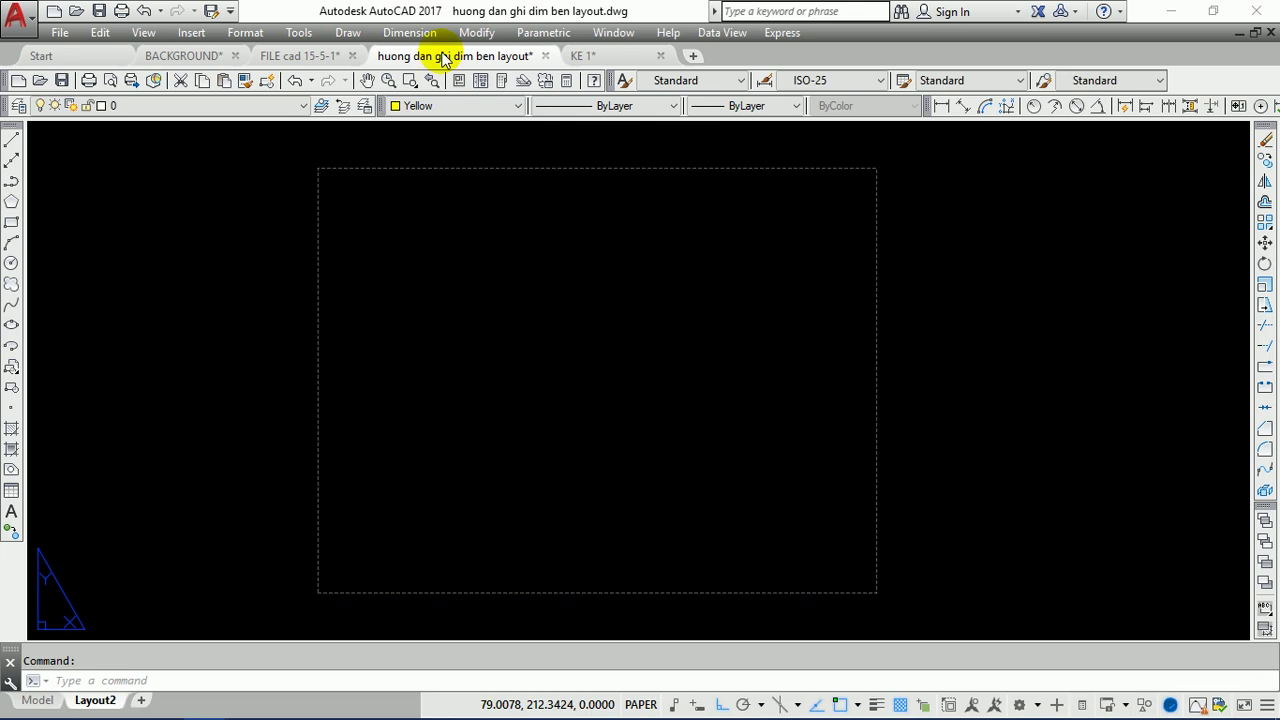
- Check the mailbox drawing in model space and return to the empty Layout2 sheet
click(441, 325)
click(251, 419)
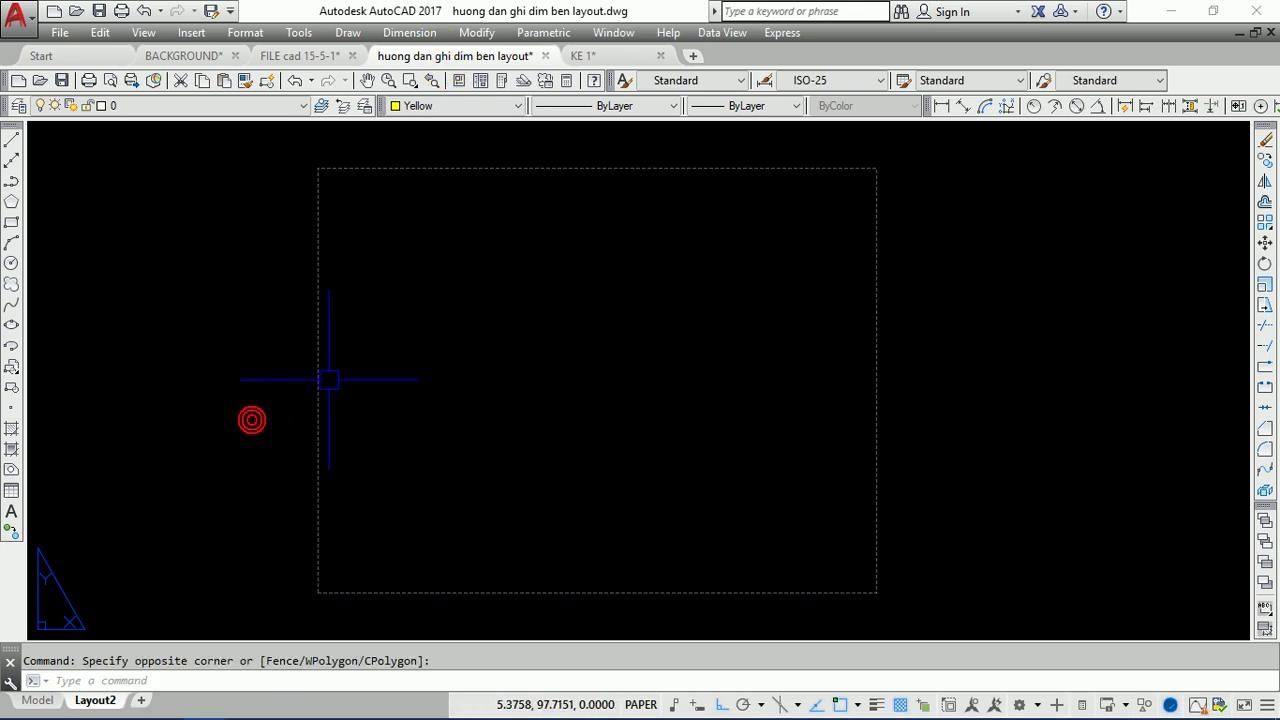
click(457, 53)
click(40, 700)
mouse_move(95, 700)
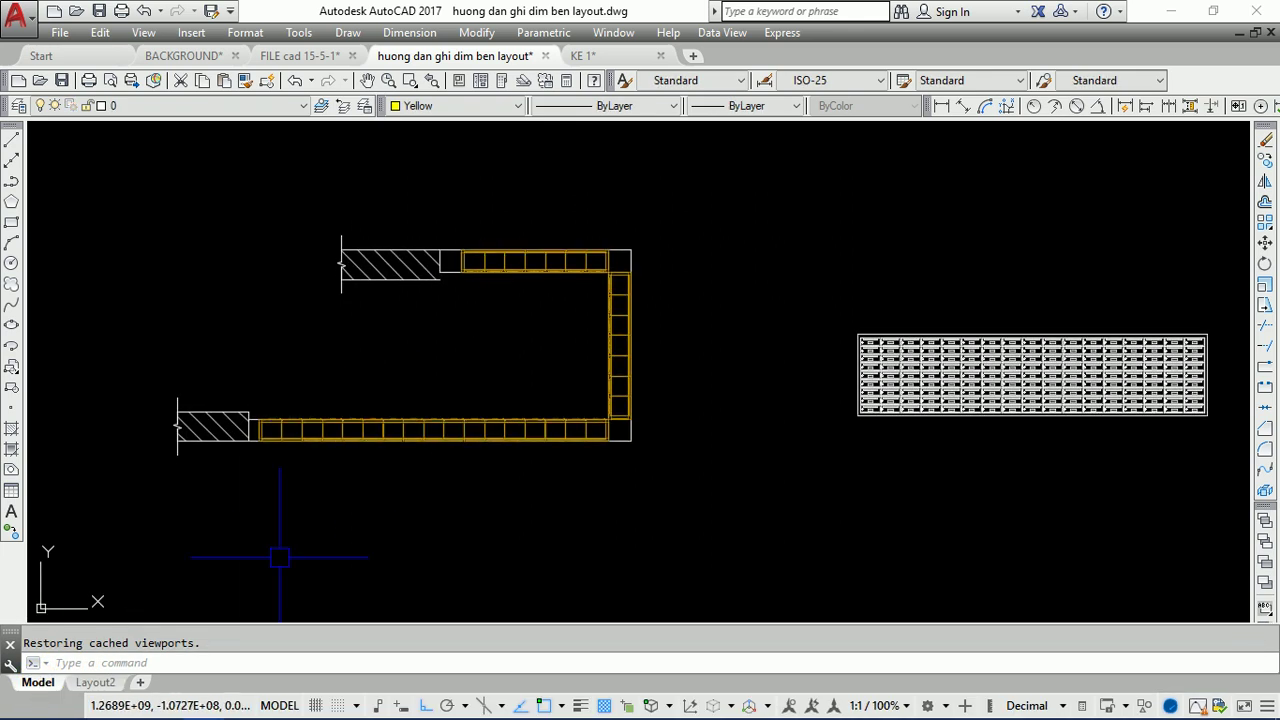
click(95, 684)
click(400, 313)
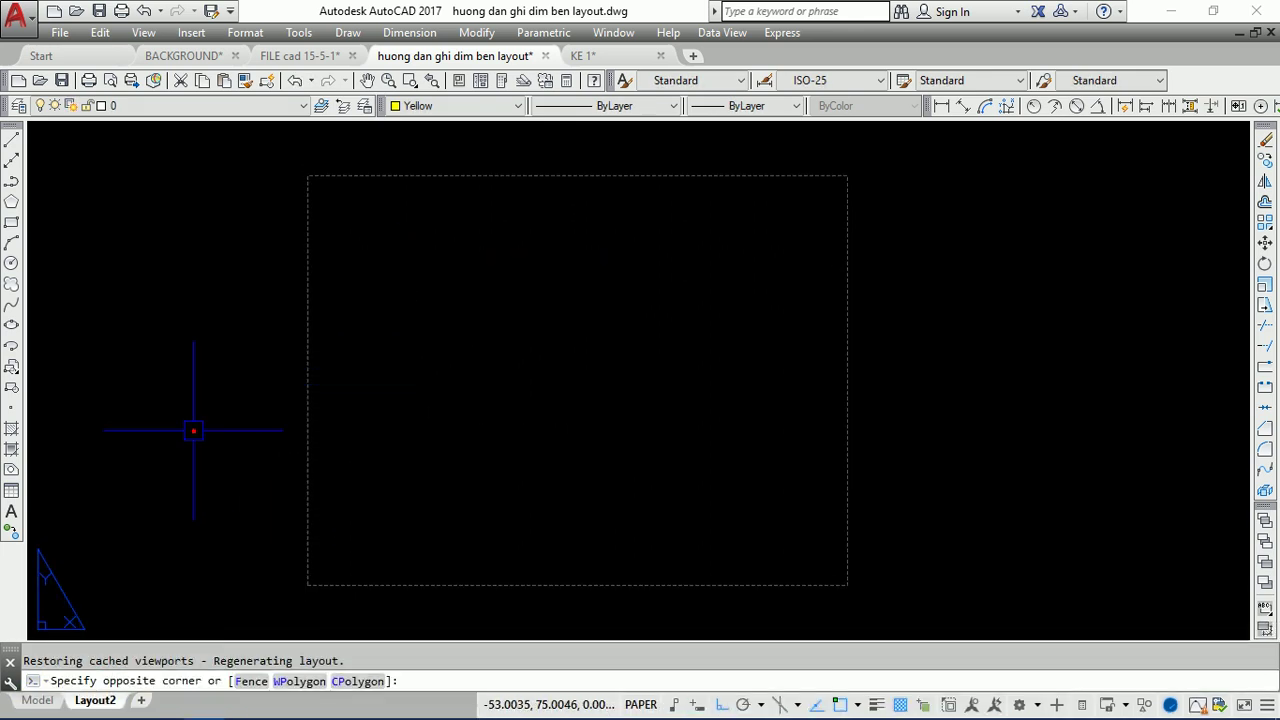
click(194, 430)
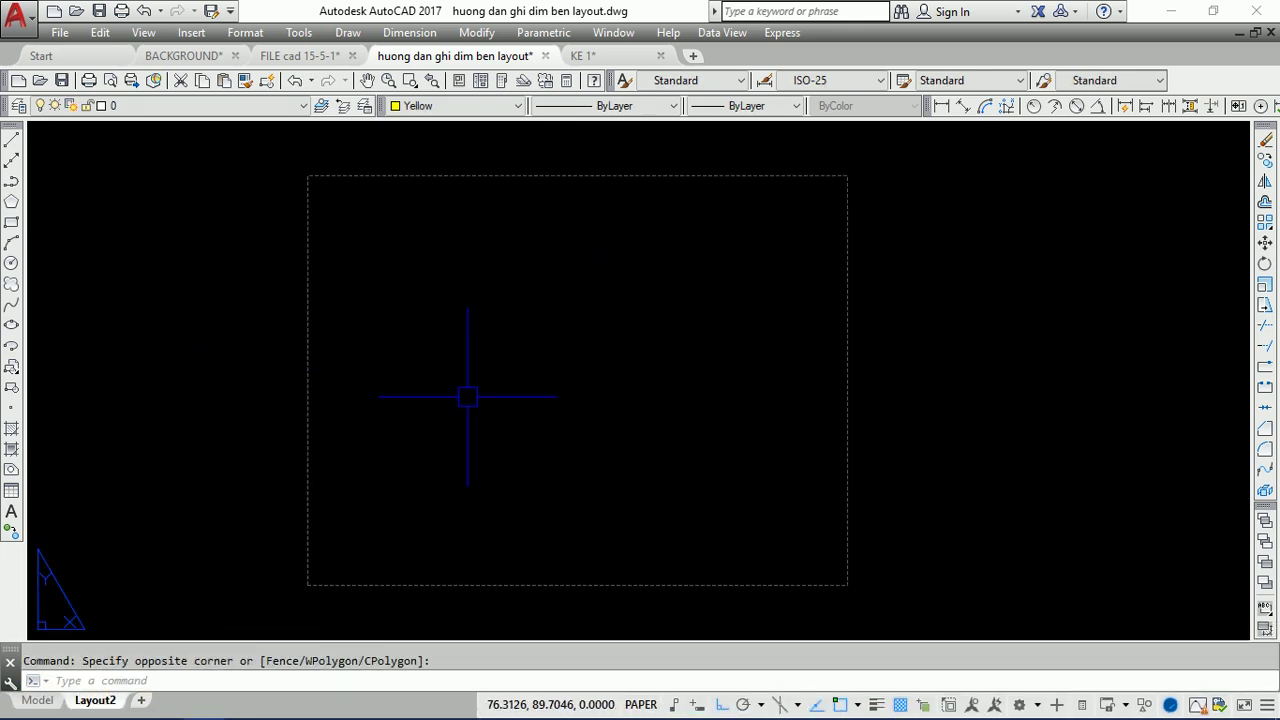
- Paste the KE 1 A3 frame and title block onto Layout2 and centre it in view
key(ctrl+v)
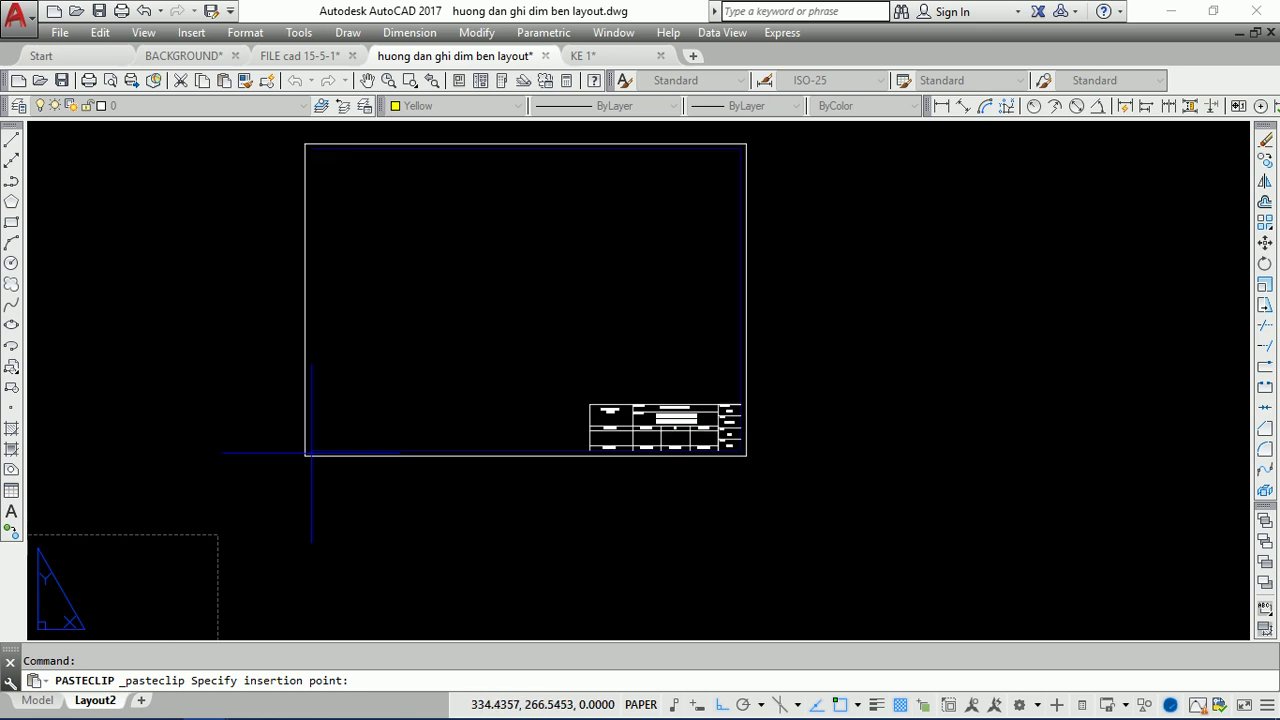
click(480, 380)
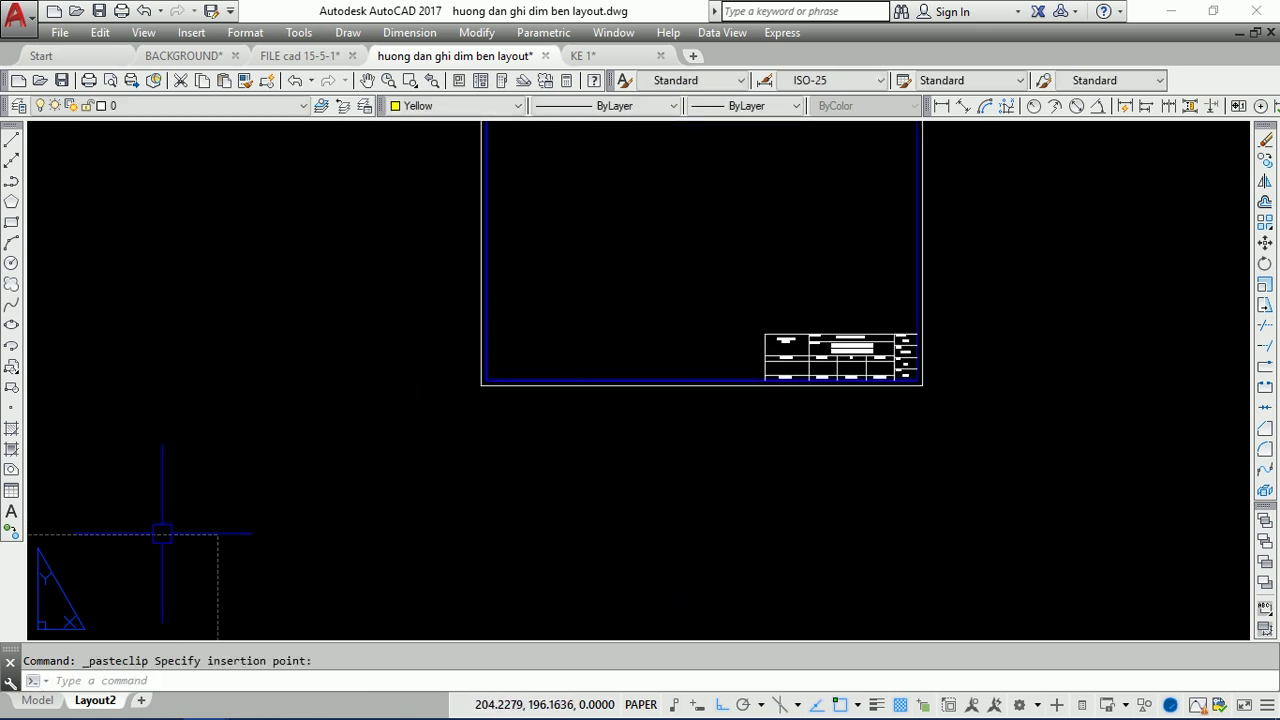
middle_drag(177, 529, 321, 430)
middle_drag(571, 334, 426, 428)
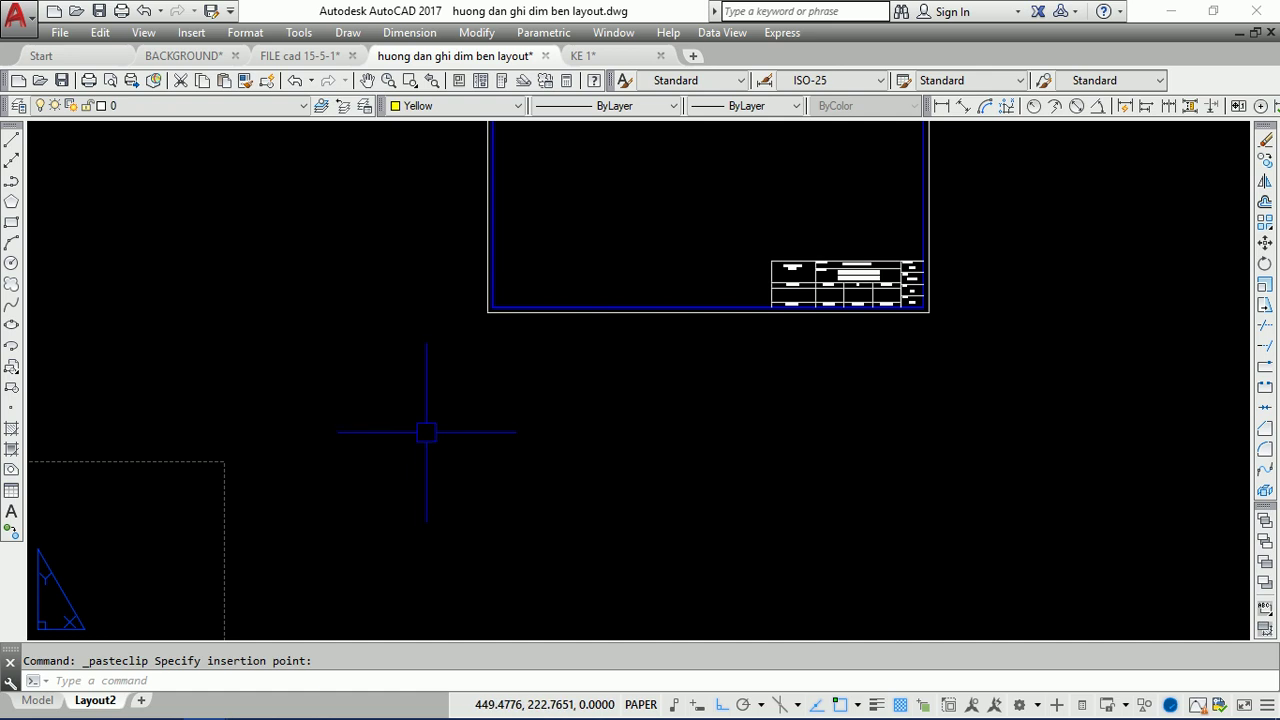
middle_drag(638, 310, 860, 175)
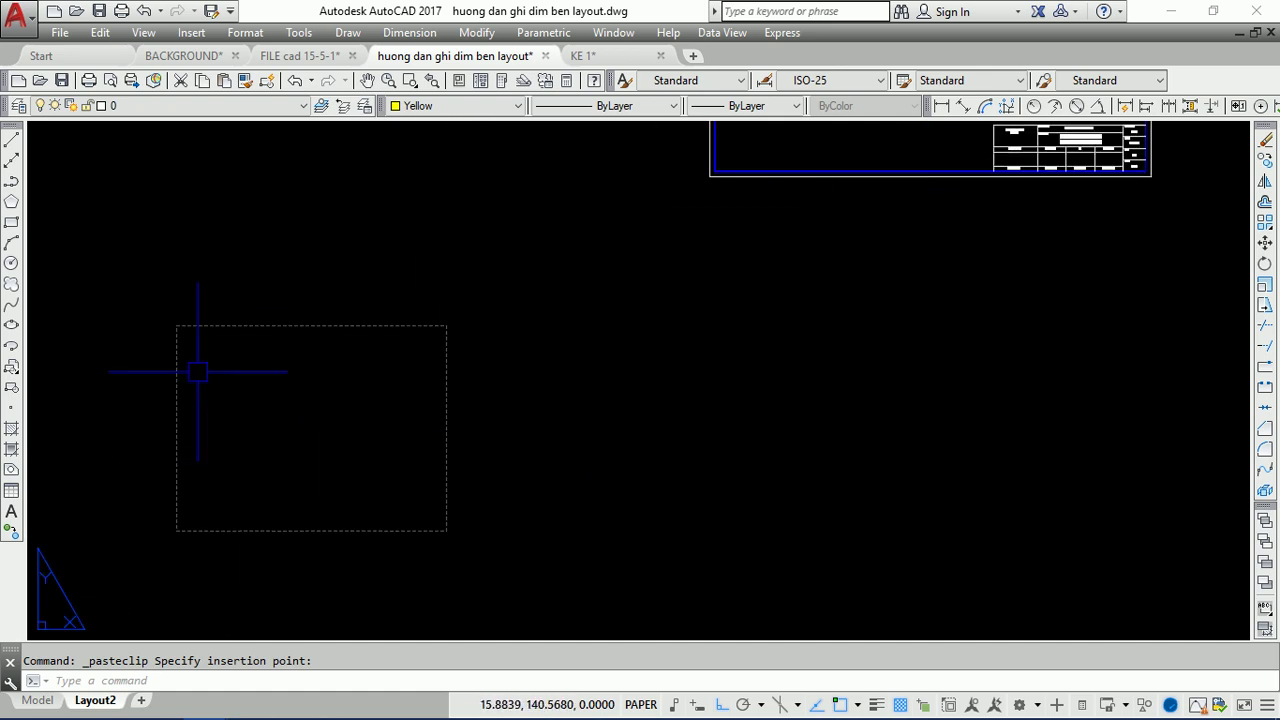
mouse_move(736, 253)
middle_down()
mouse_move(609, 400)
mouse_move(360, 571)
middle_up()
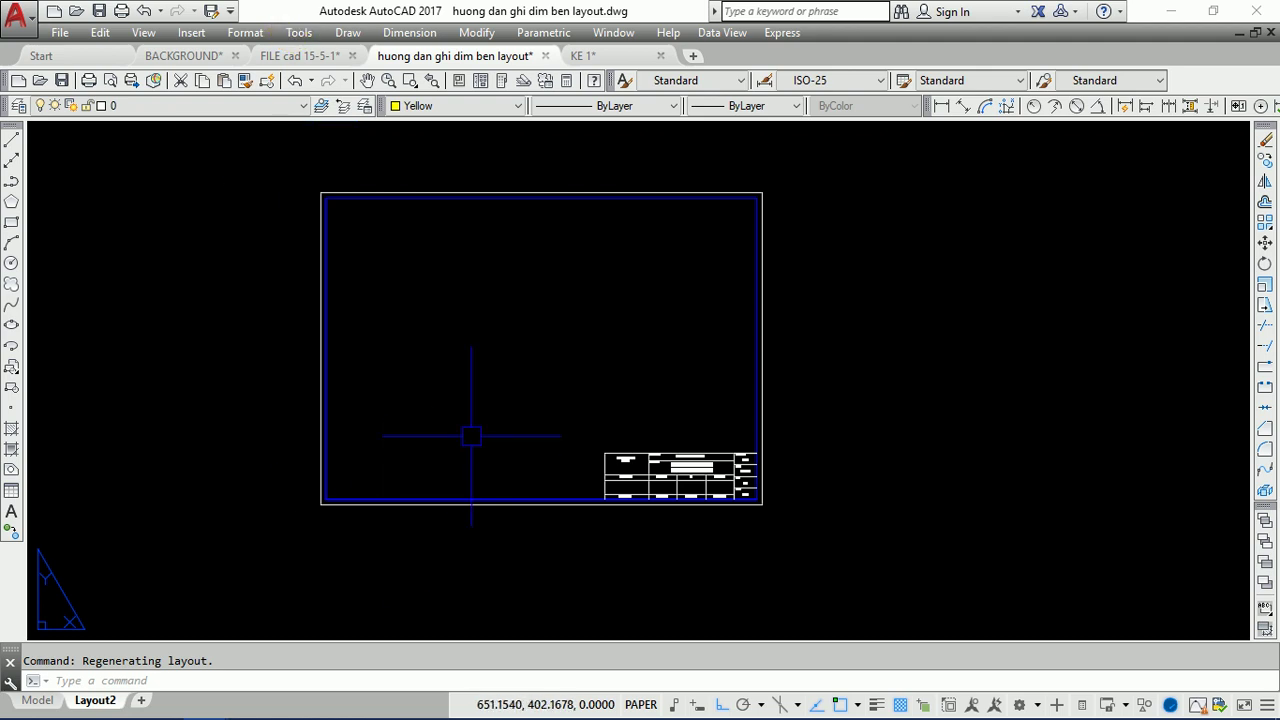
text(op)
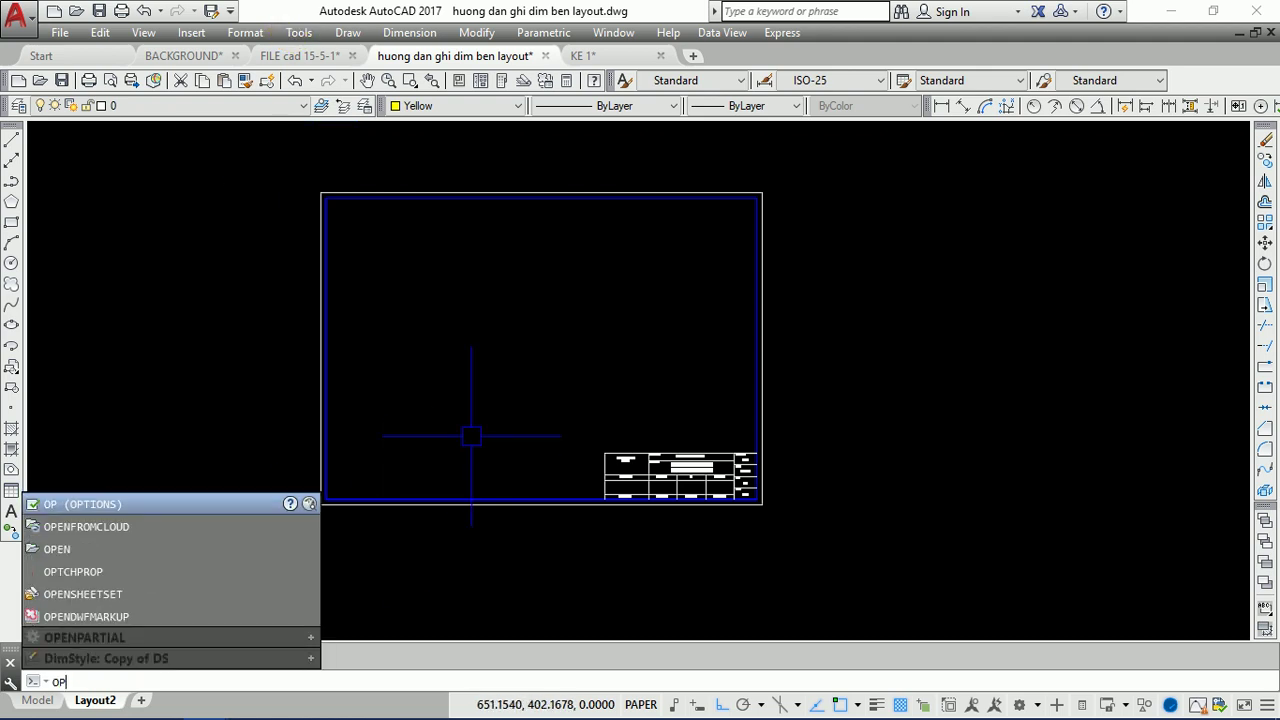
key(Return)
key(Return)
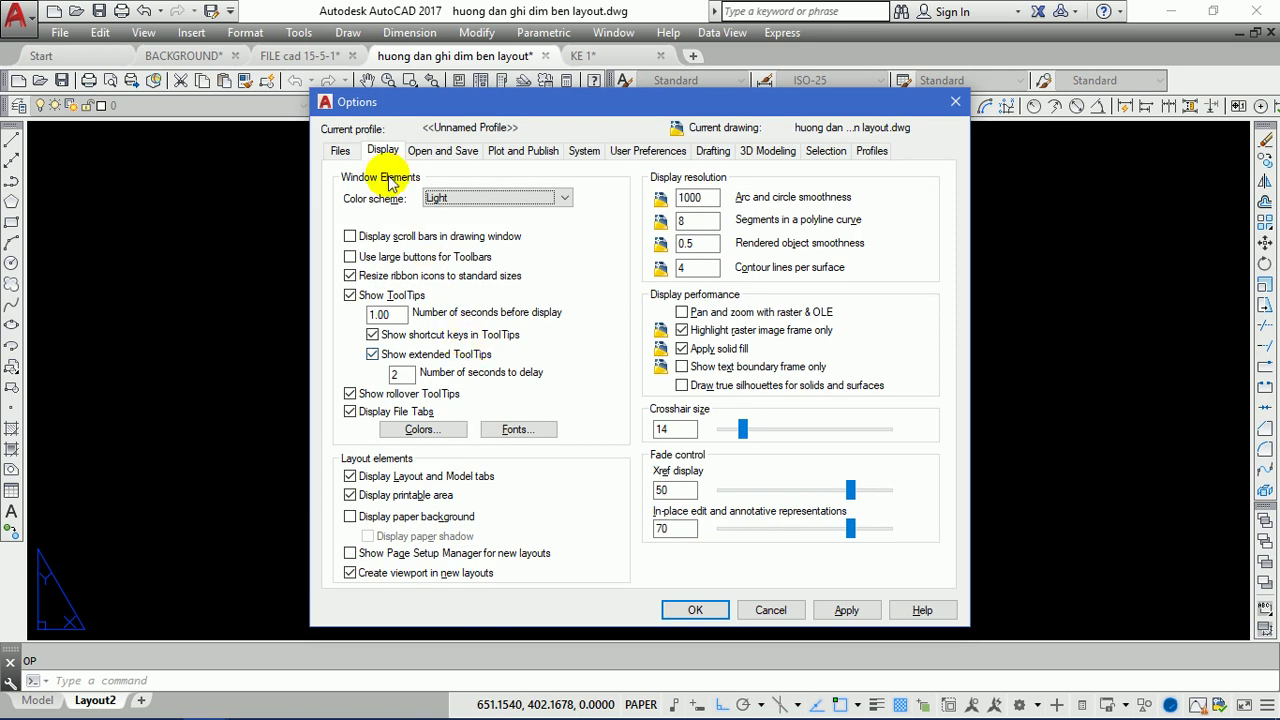
click(341, 151)
click(384, 156)
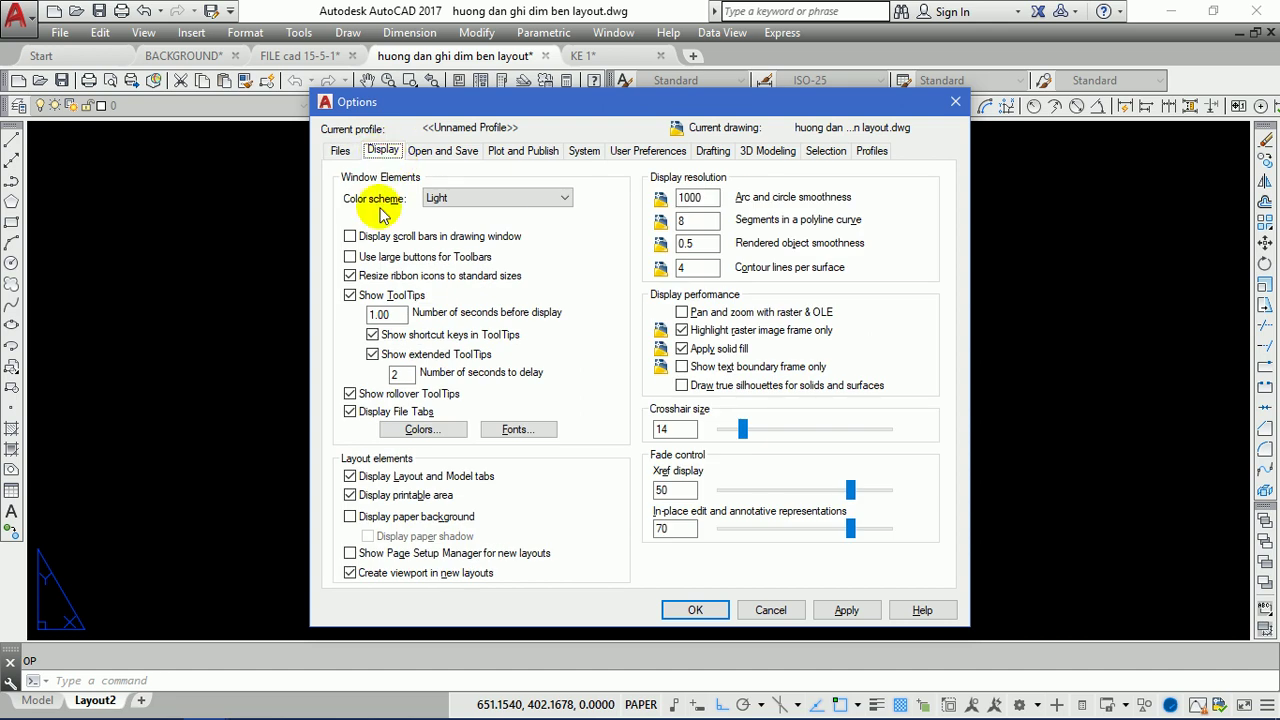
click(420, 432)
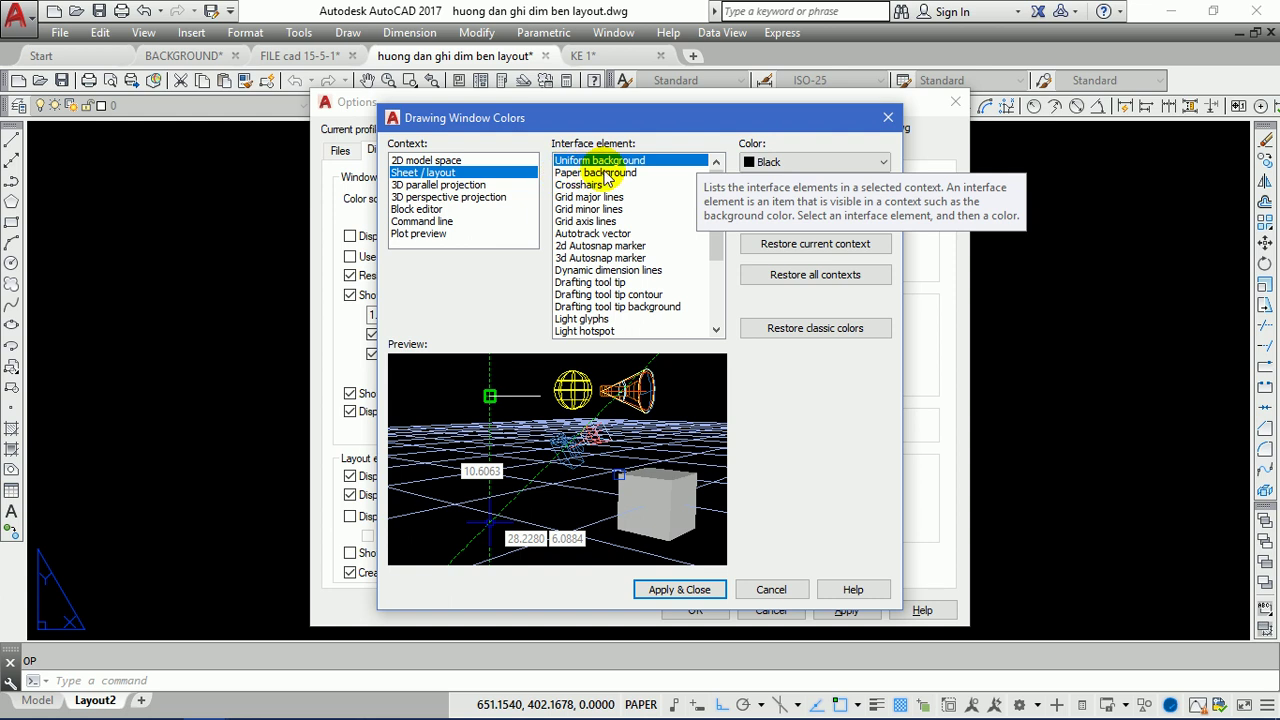
click(805, 162)
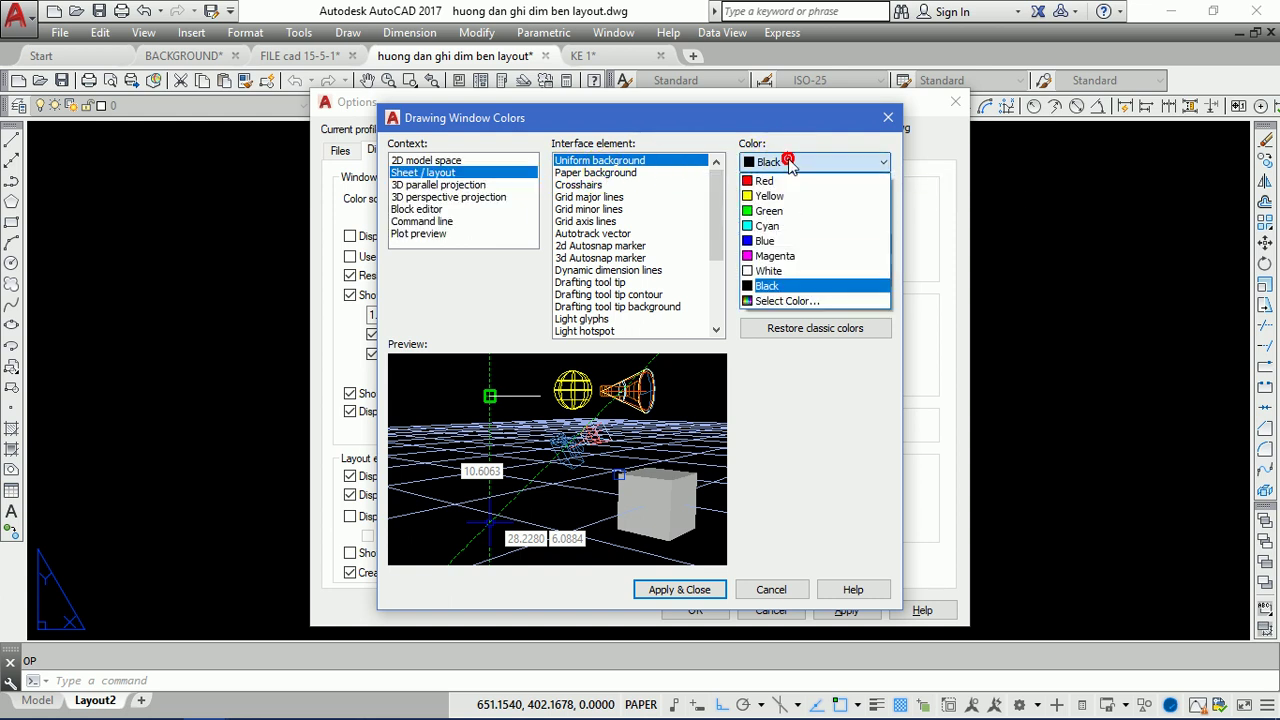
click(772, 270)
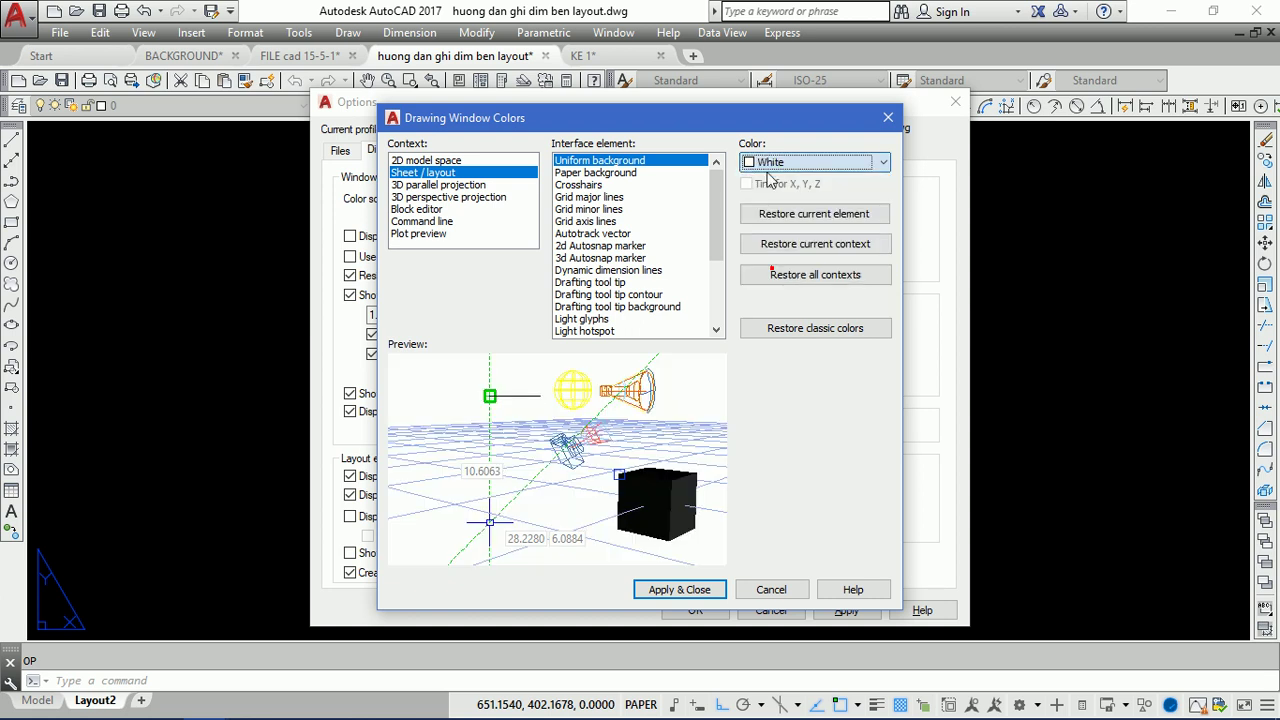
click(769, 165)
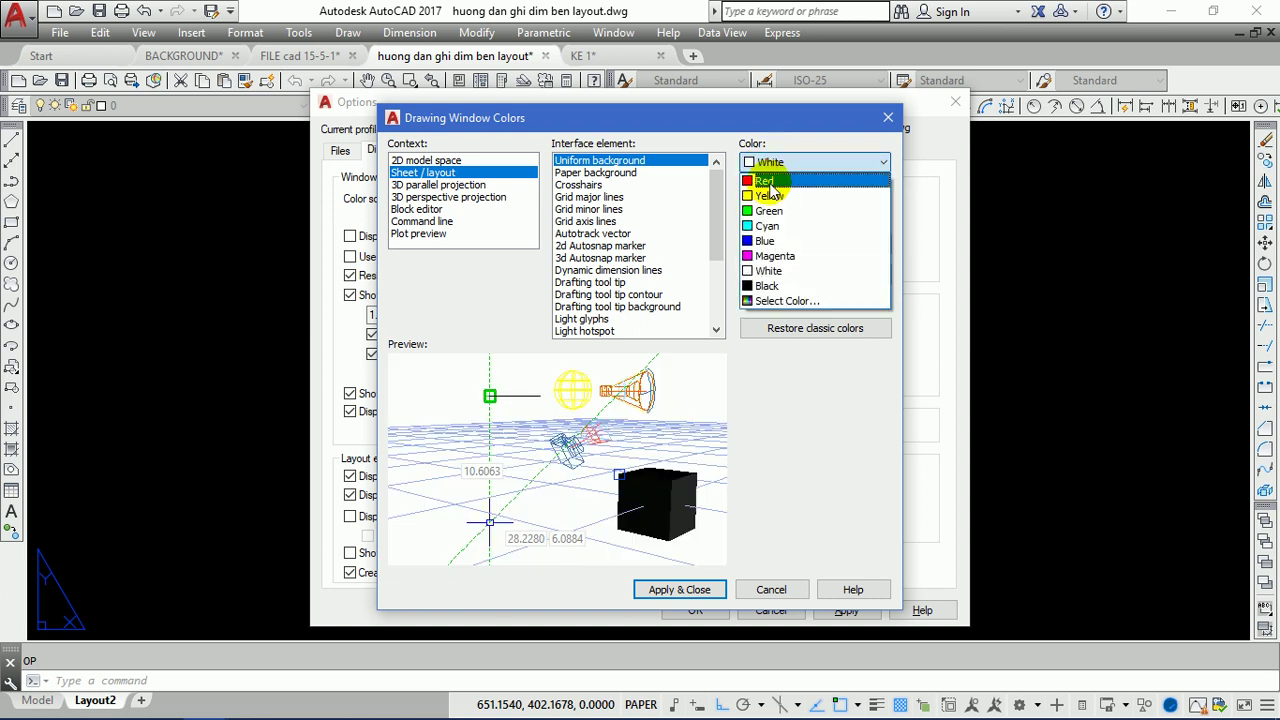
click(768, 286)
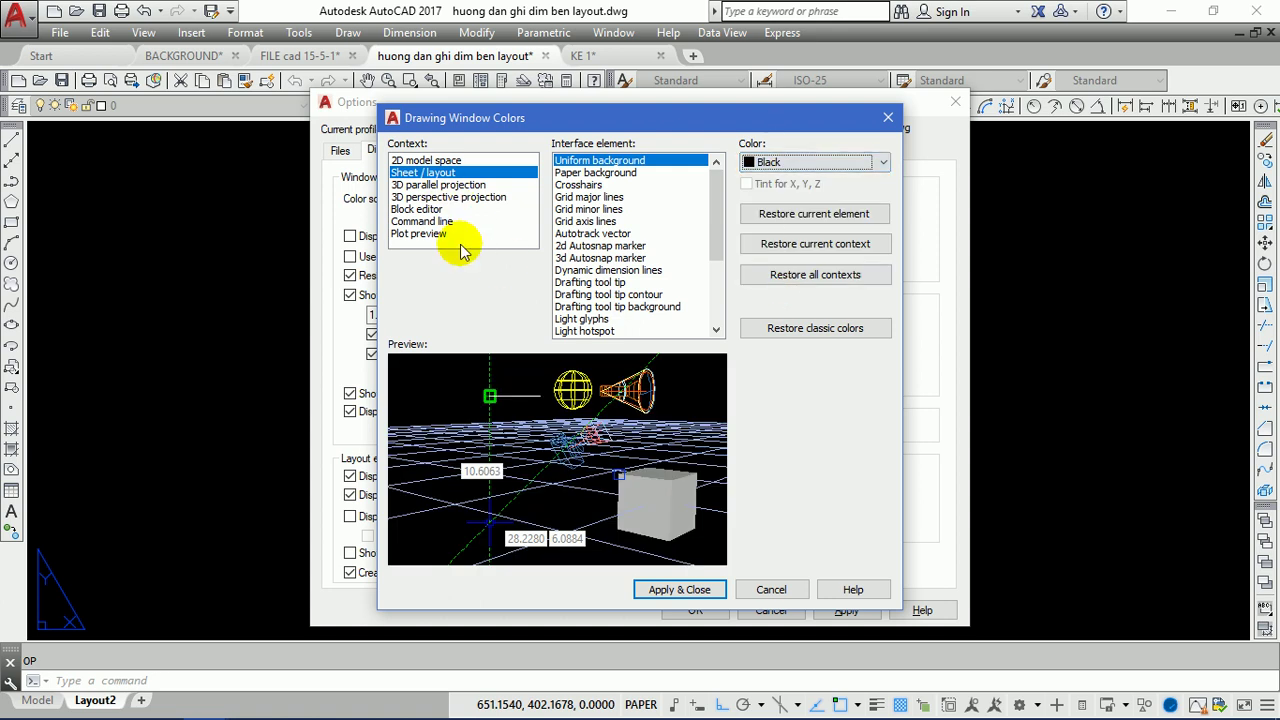
click(771, 589)
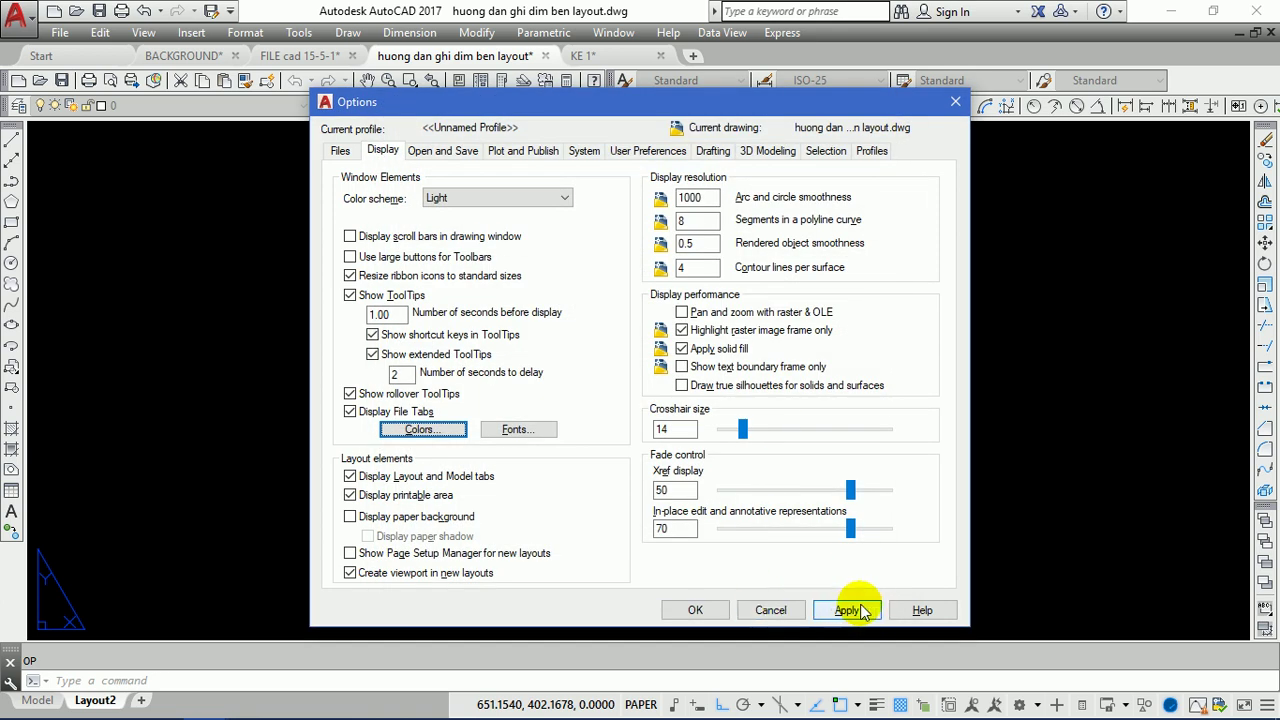
click(954, 105)
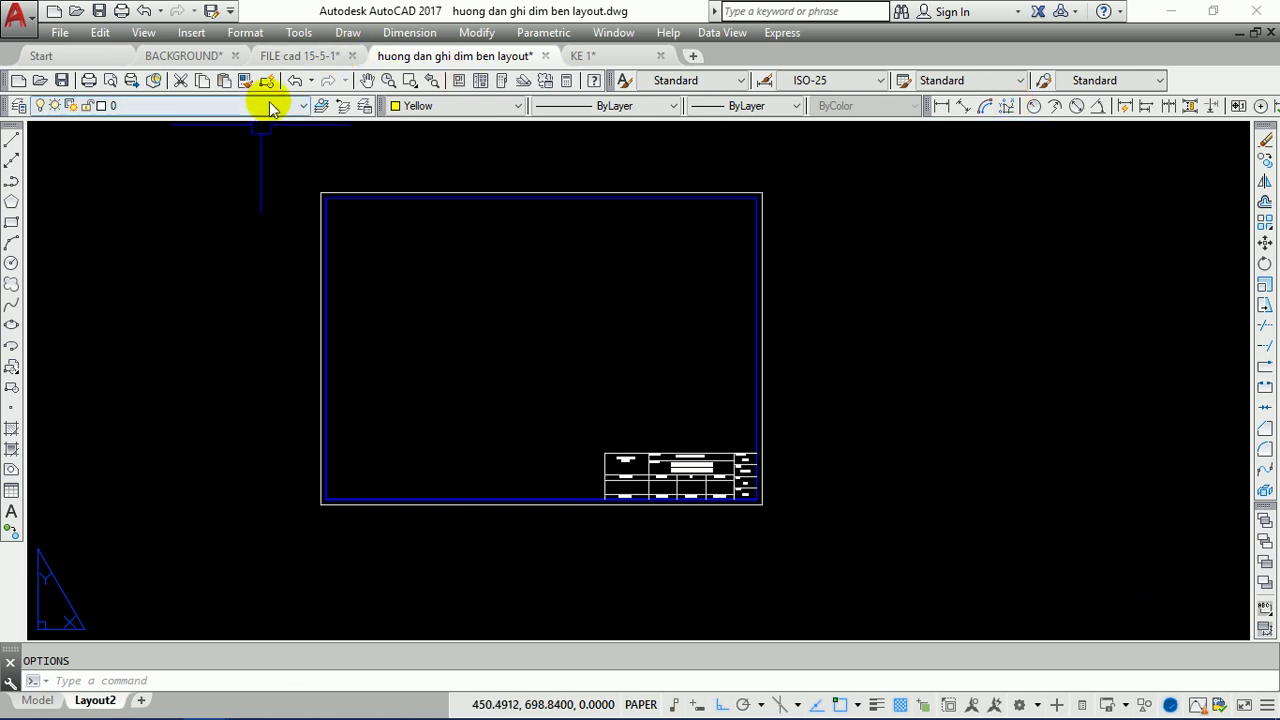
- Choose Drafting & Annotation from the status-bar workspace list to get its ribbon
click(299, 34)
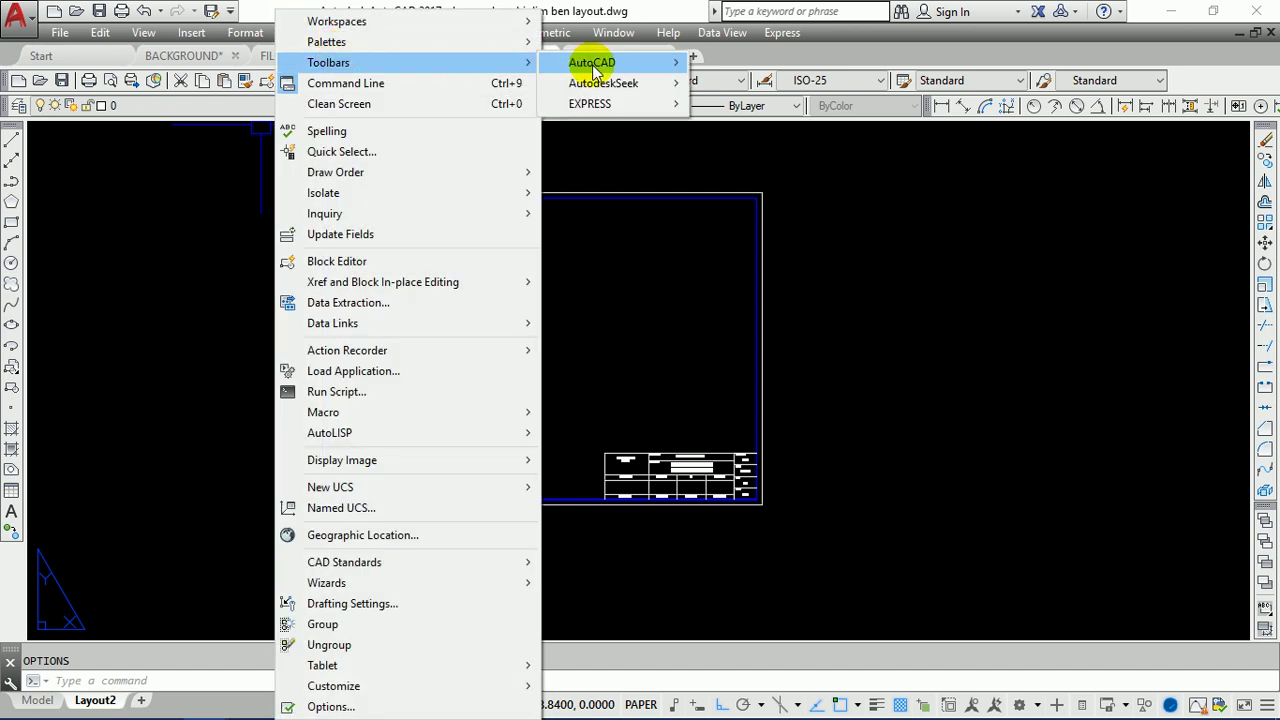
mouse_move(592, 62)
click(1134, 257)
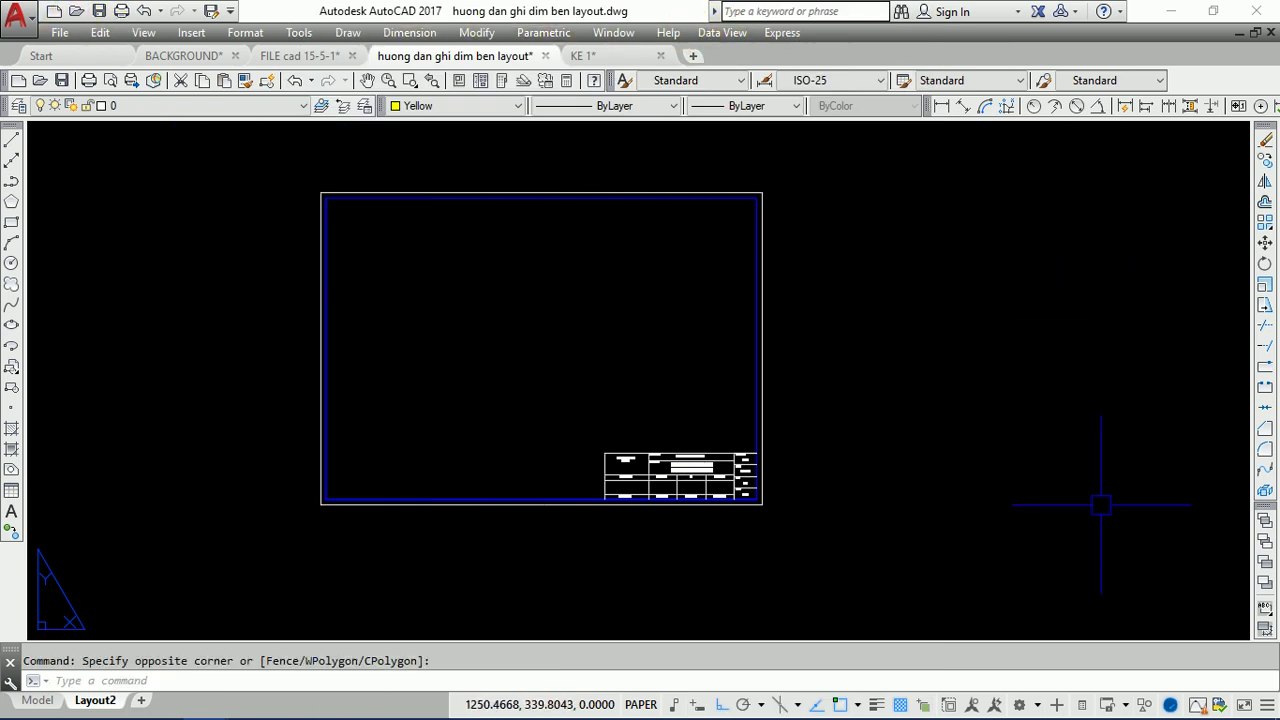
click(1036, 706)
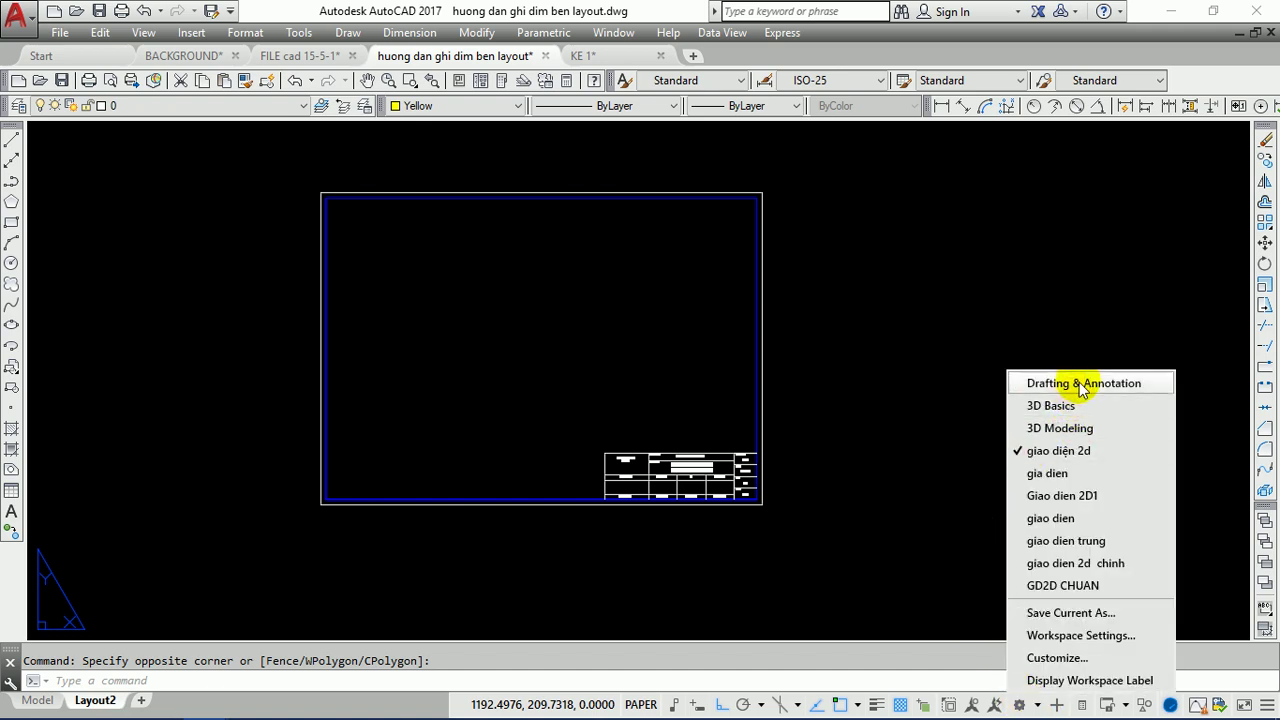
click(1082, 384)
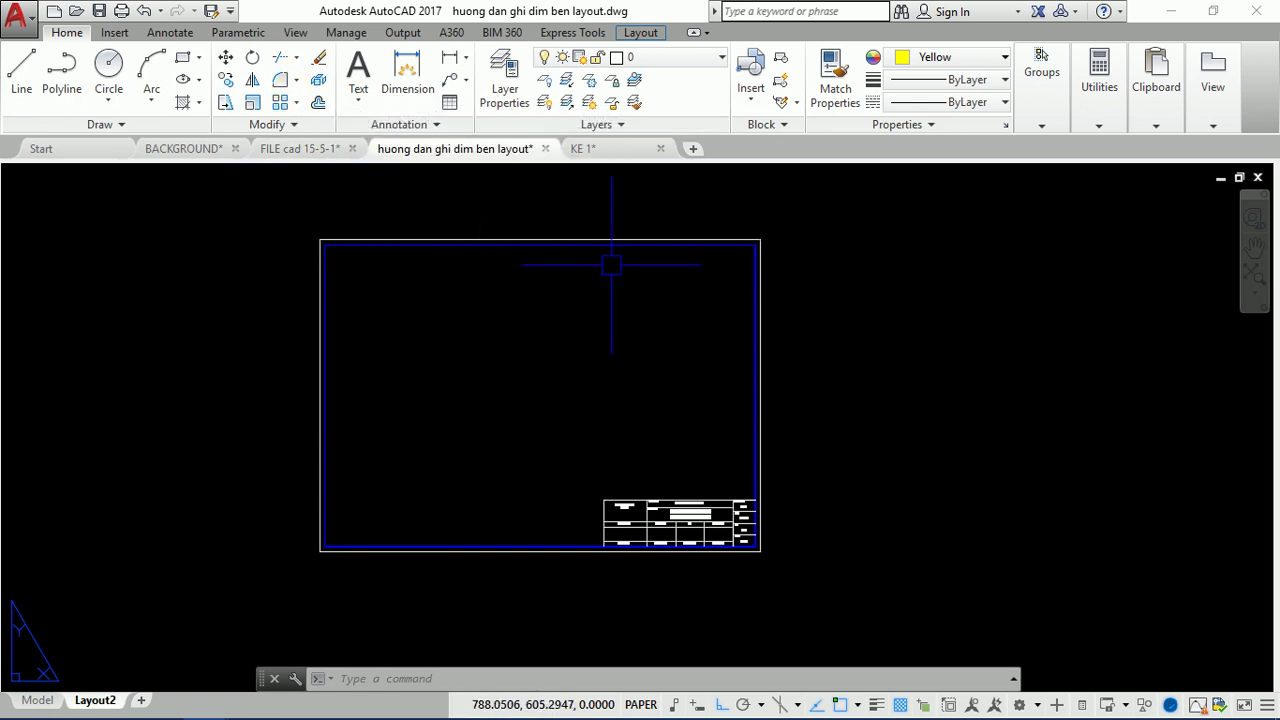
- Switch back to the 'giao diện 2d' workspace and keep the classic menu bar shown
click(1037, 706)
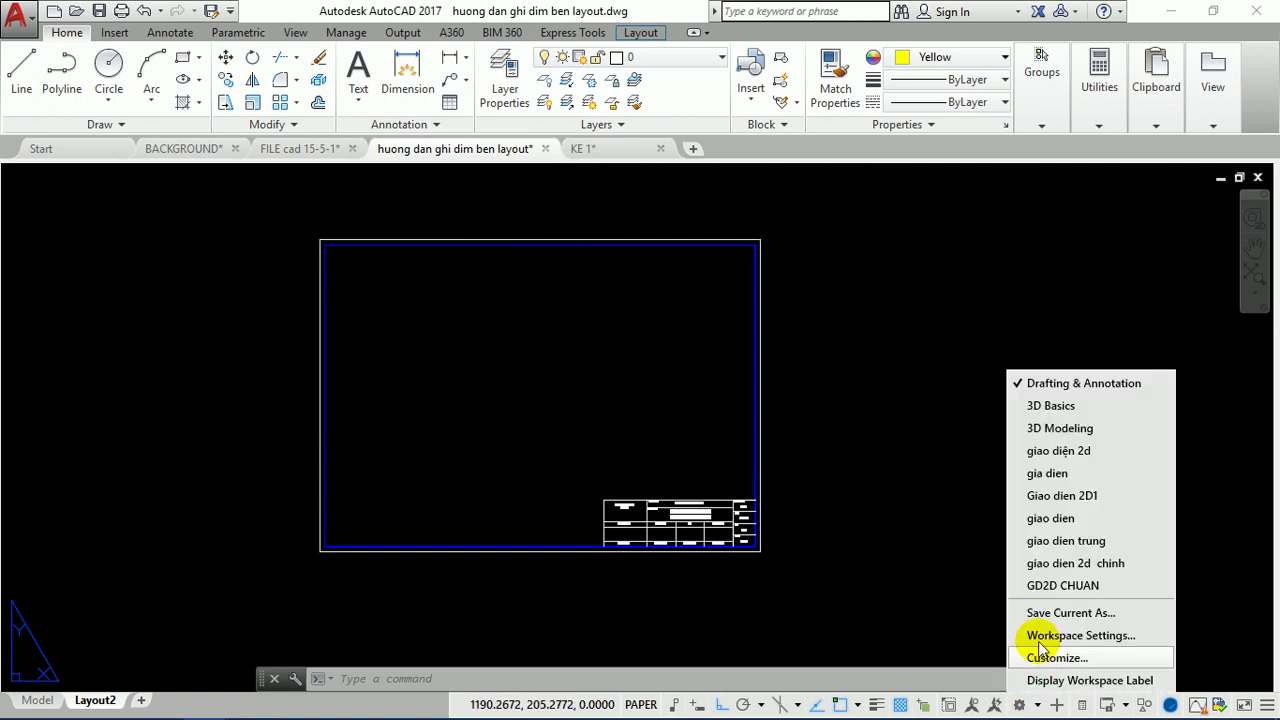
click(1066, 452)
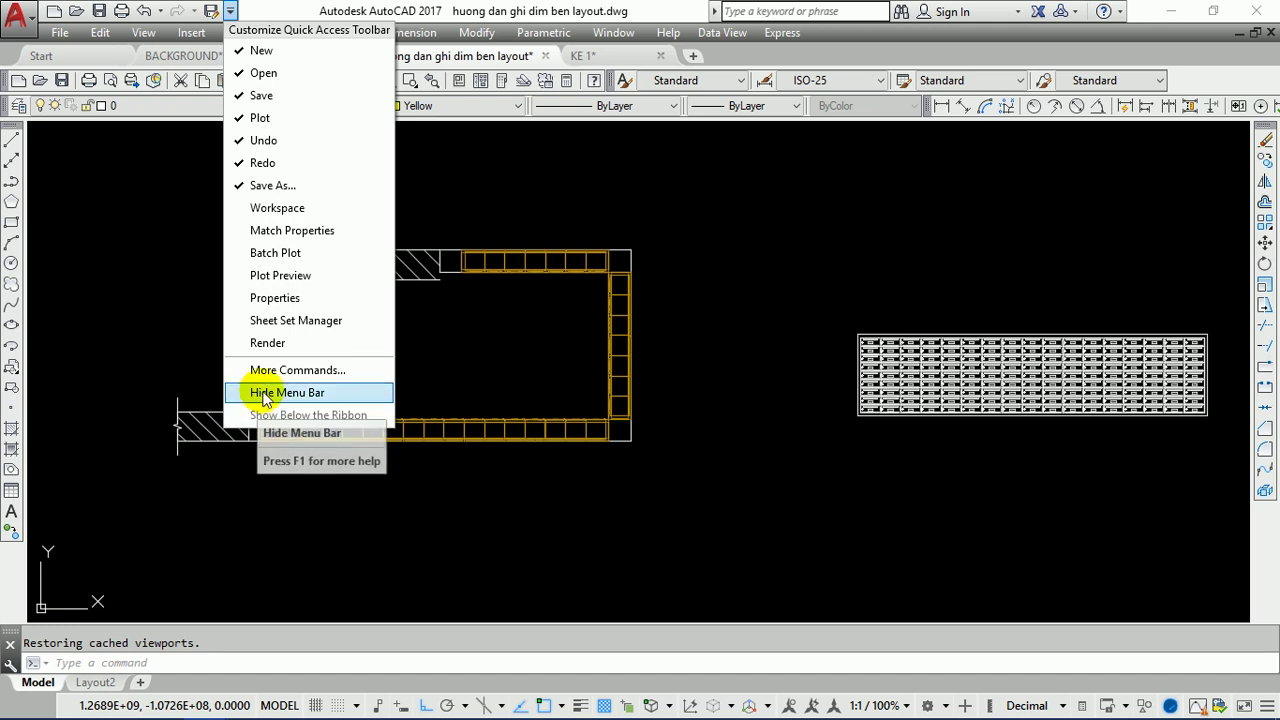
click(263, 392)
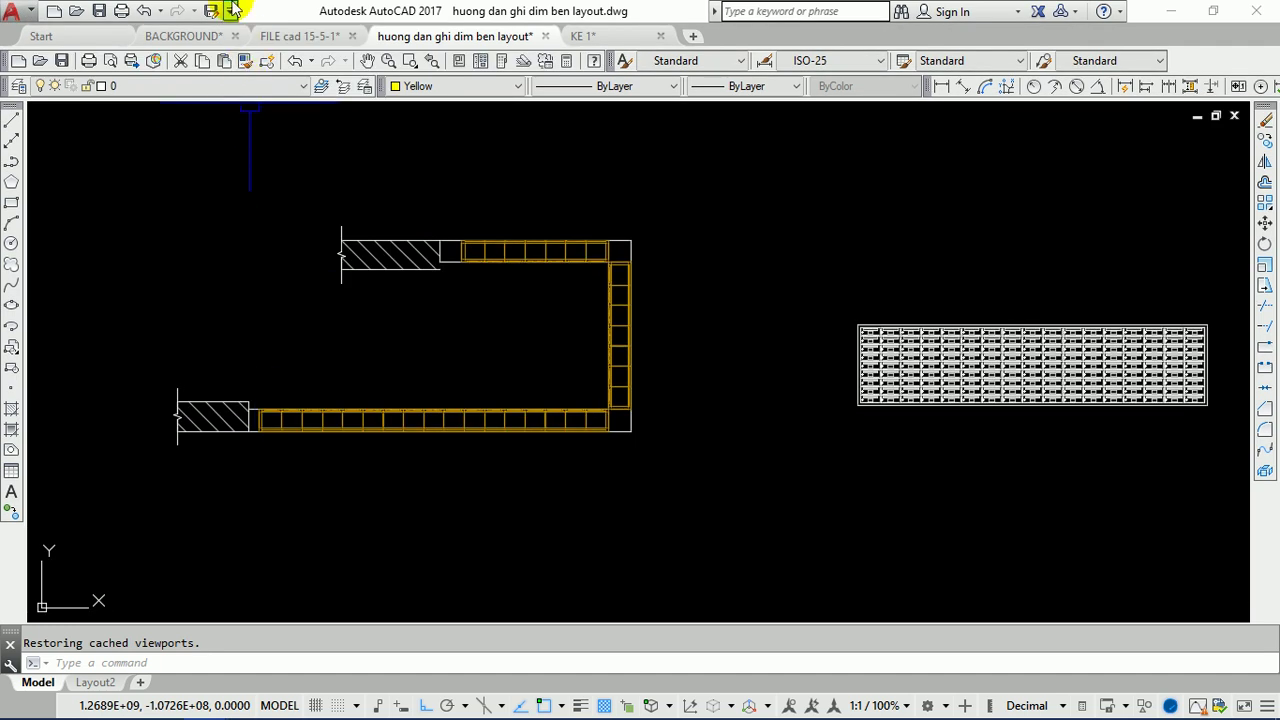
click(231, 12)
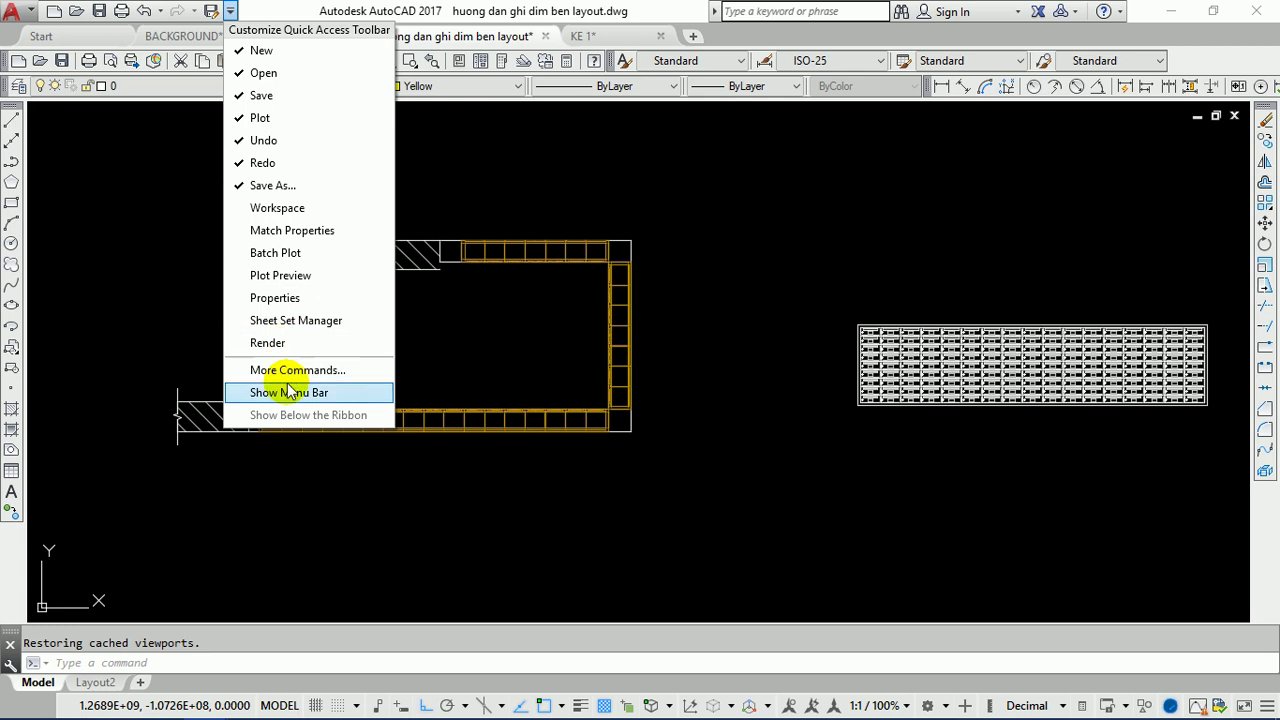
click(286, 393)
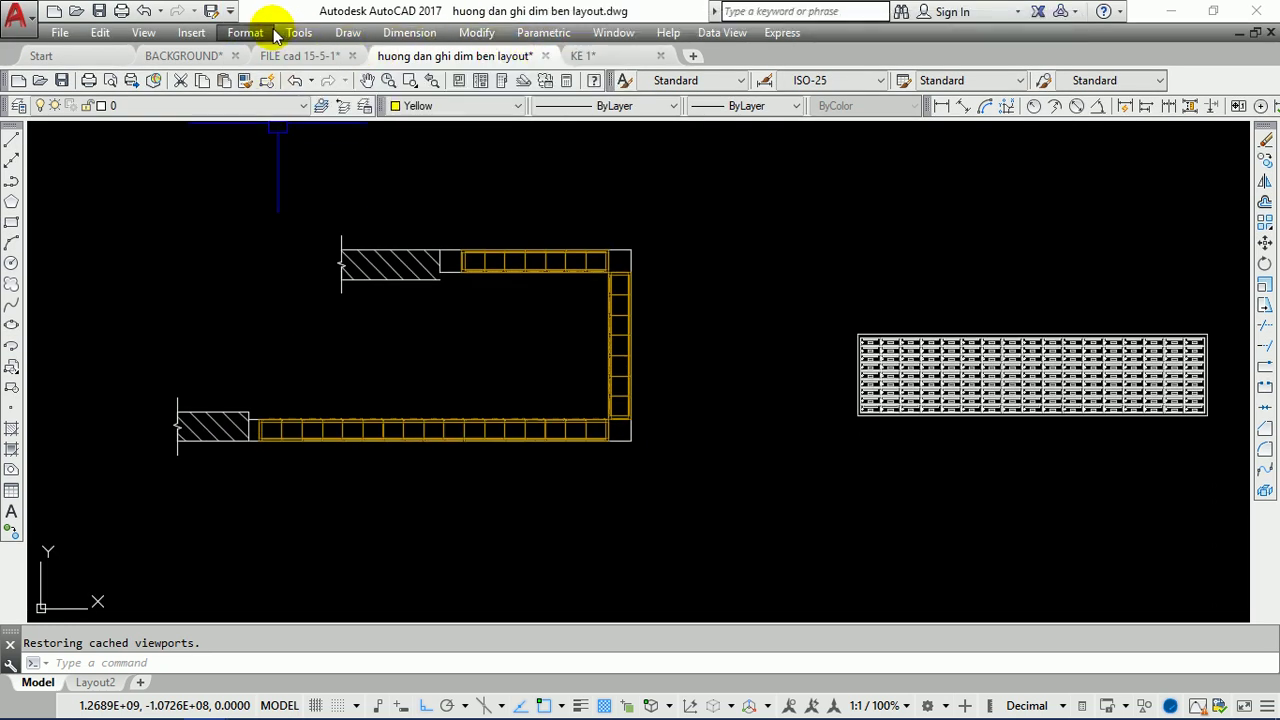
click(231, 12)
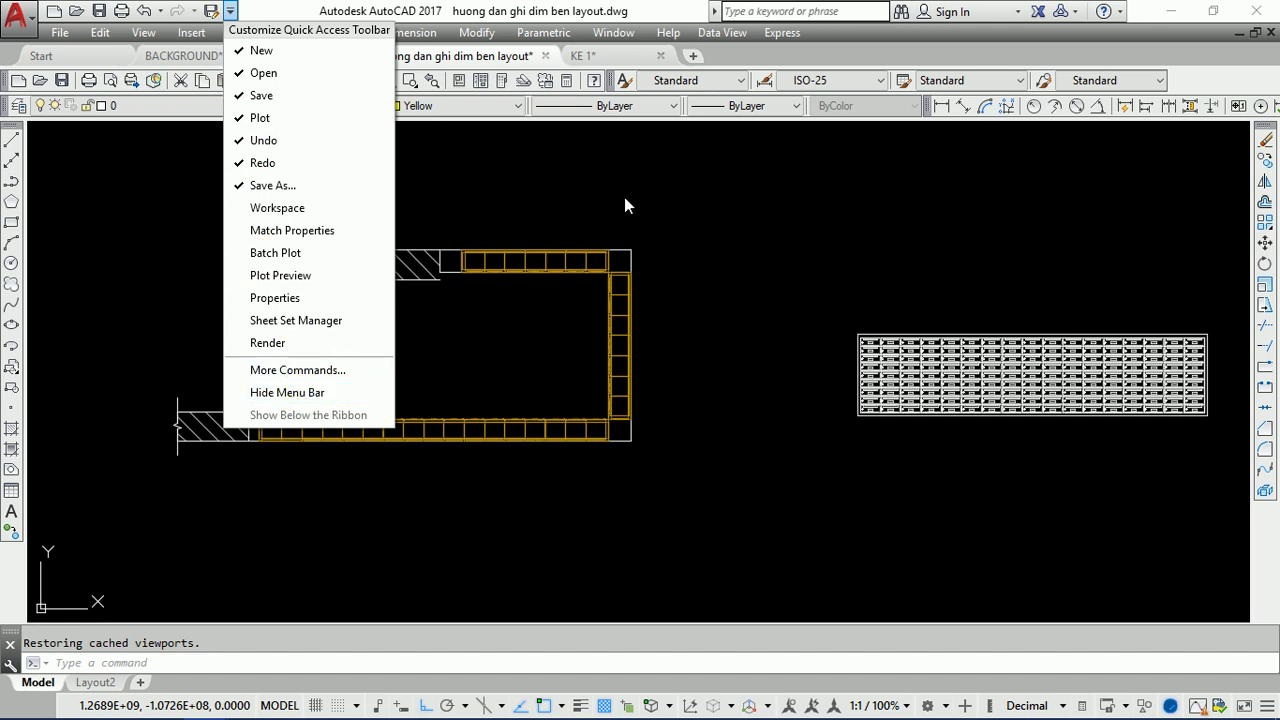
- Dismiss the Quick Access customize list and open Tools > Toolbars > AutoCAD
click(665, 198)
click(542, 194)
click(300, 32)
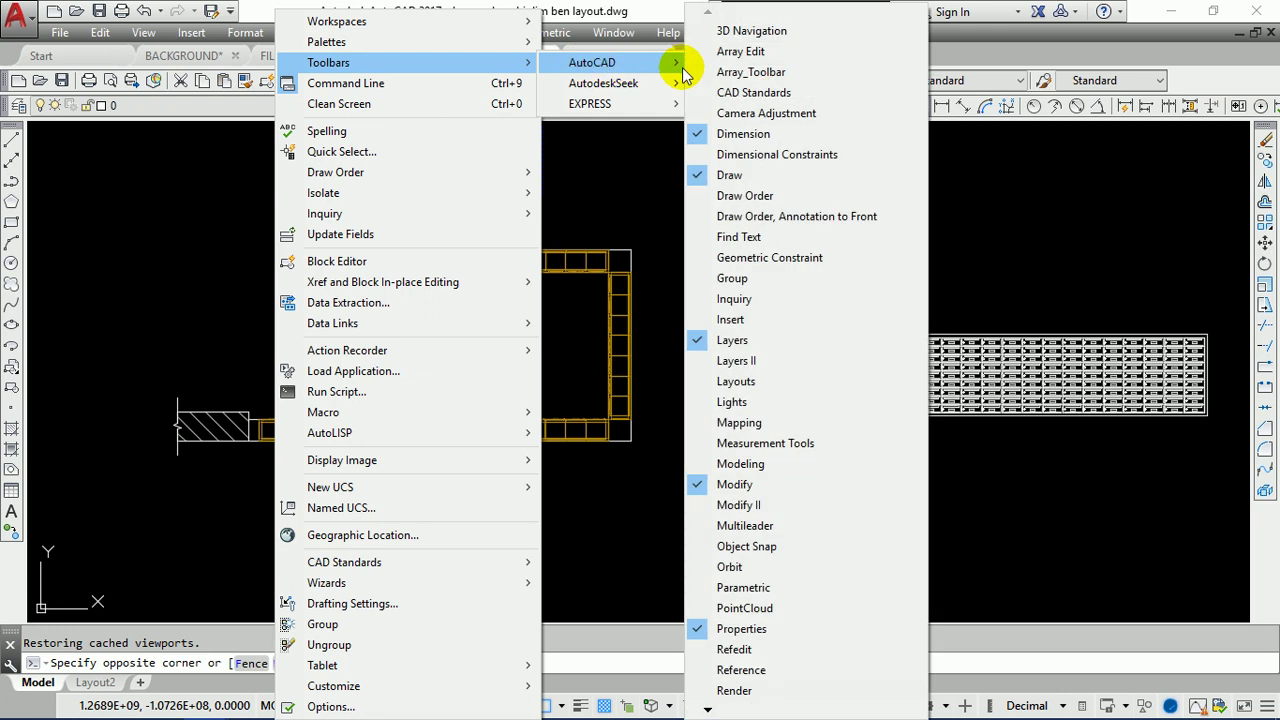
mouse_move(328, 62)
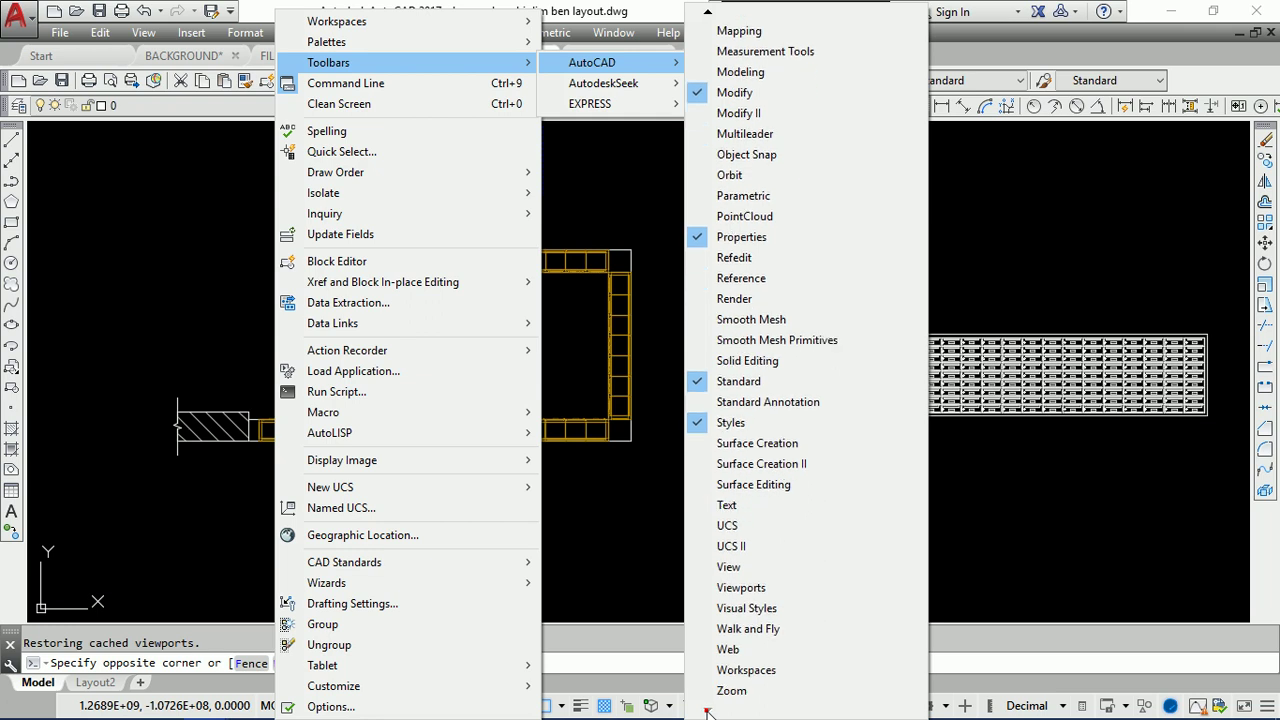
- Turn on the Viewports toolbar, dock it top right, and shift the Standard and Styles toolbars left
click(745, 587)
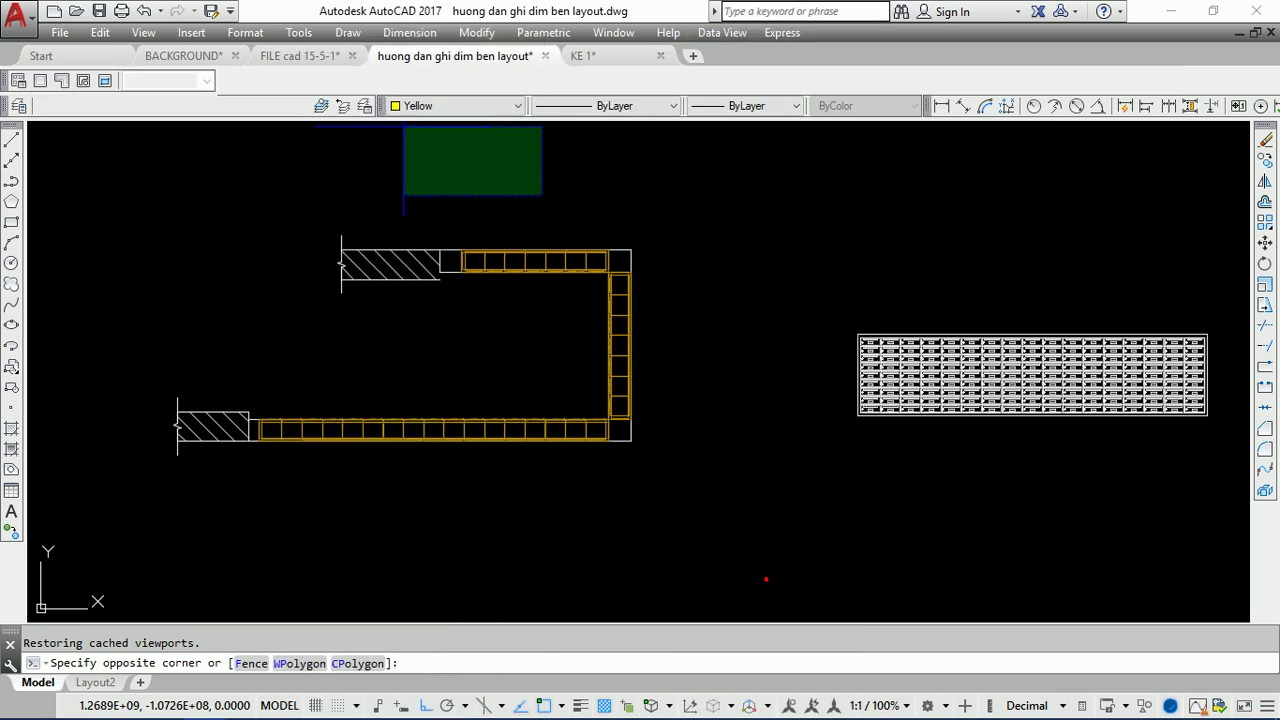
click(466, 165)
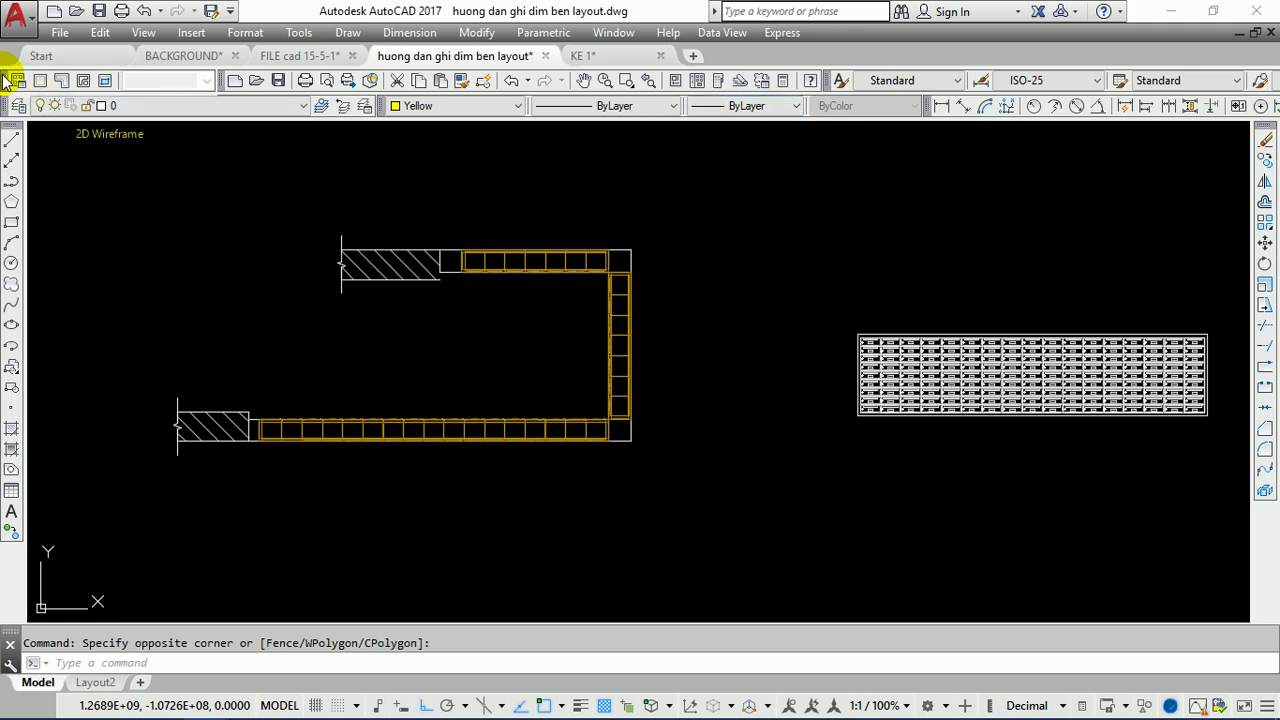
drag(5, 80, 240, 155)
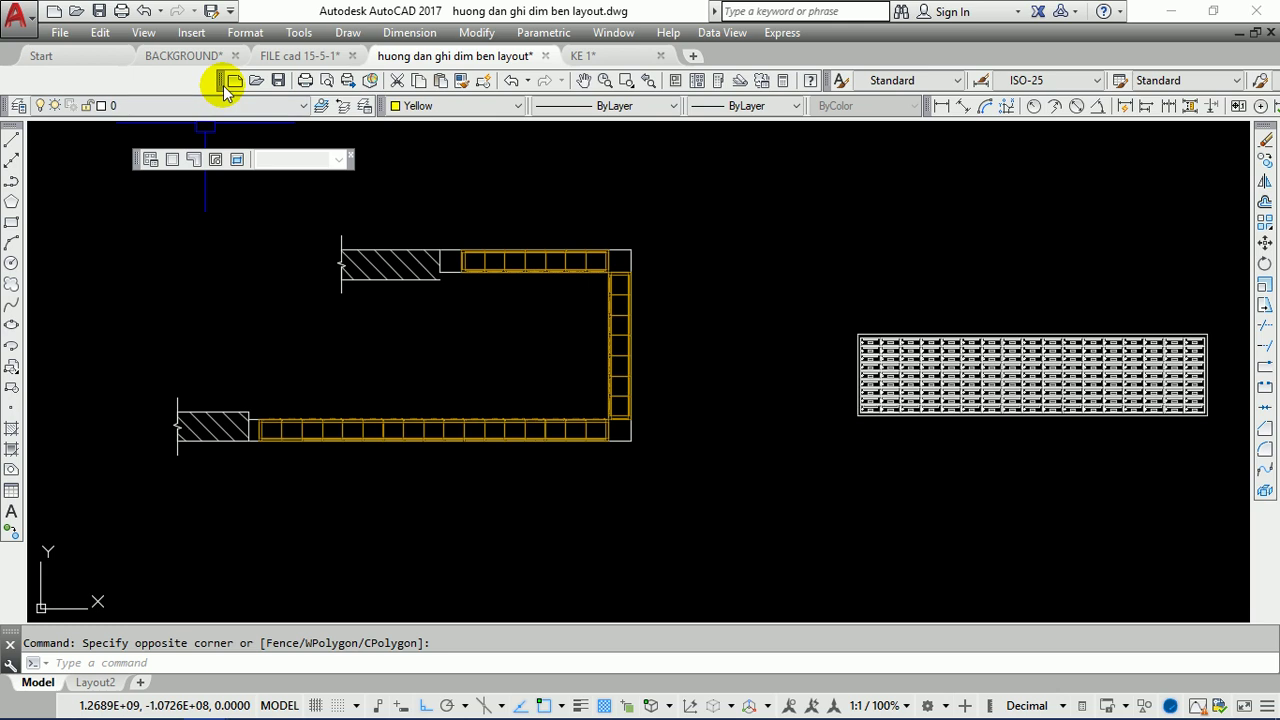
drag(226, 90, 14, 80)
drag(723, 80, 612, 80)
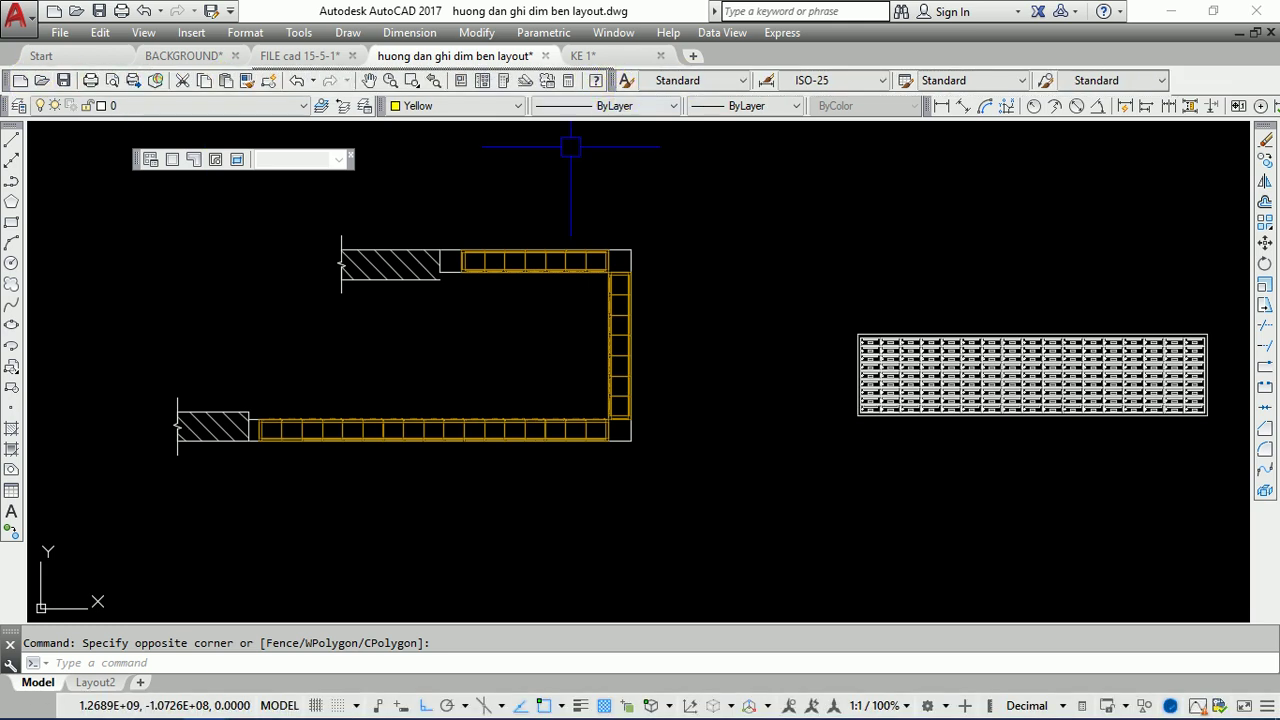
mouse_move(140, 159)
mouse_down()
mouse_move(819, 172)
mouse_move(1006, 158)
mouse_move(886, 71)
mouse_move(1027, 40)
mouse_move(1028, 56)
mouse_up()
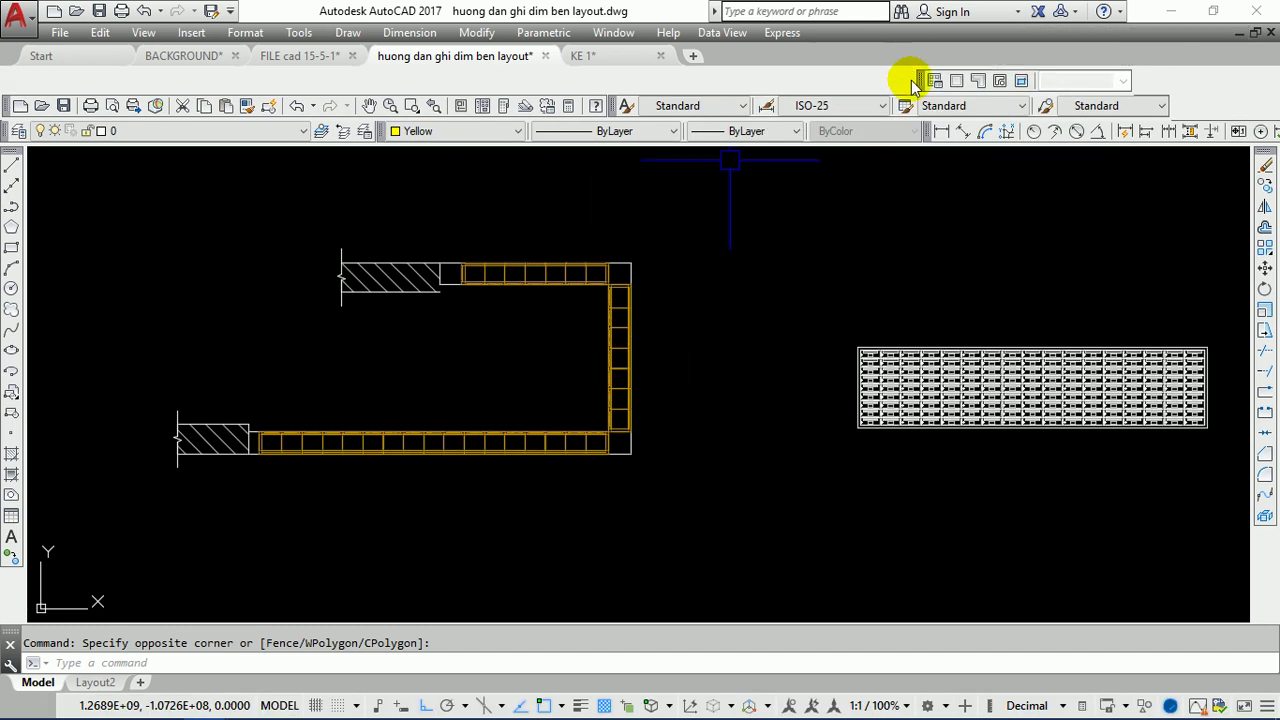
drag(921, 80, 1034, 49)
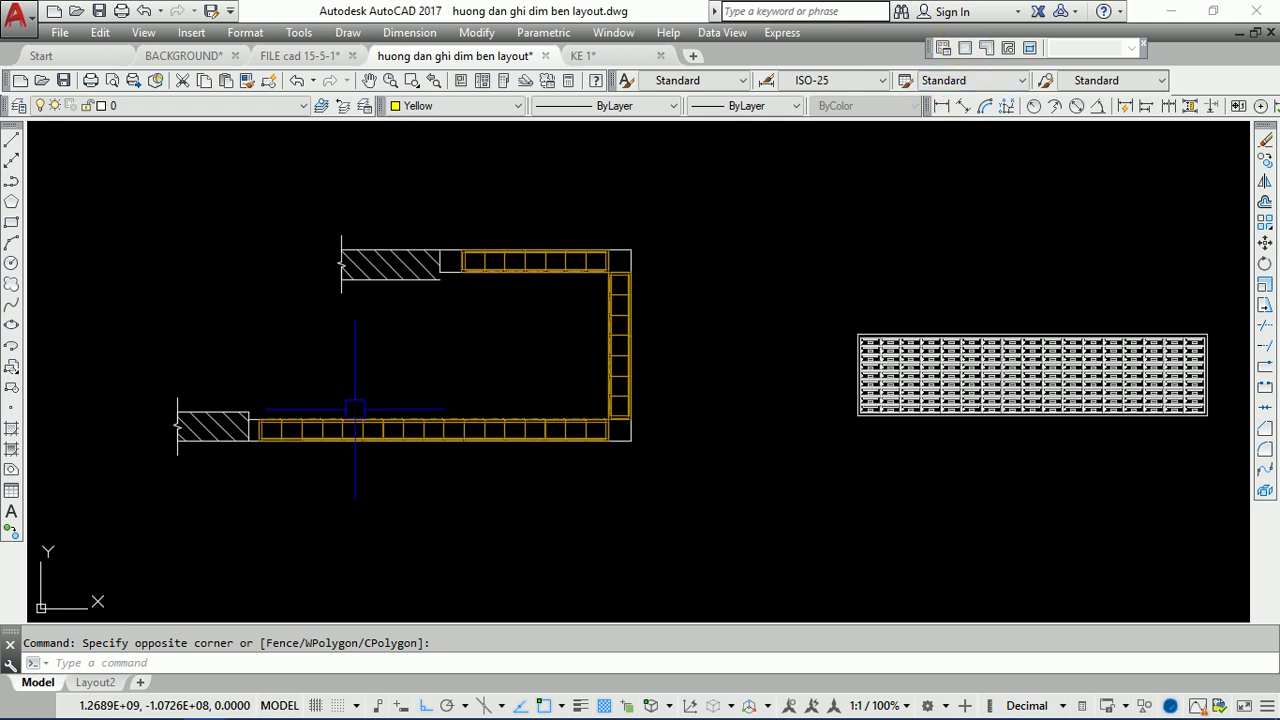
- Check the Layout2 sheet and its title block, cancel a trial viewport, and return to Model
click(95, 682)
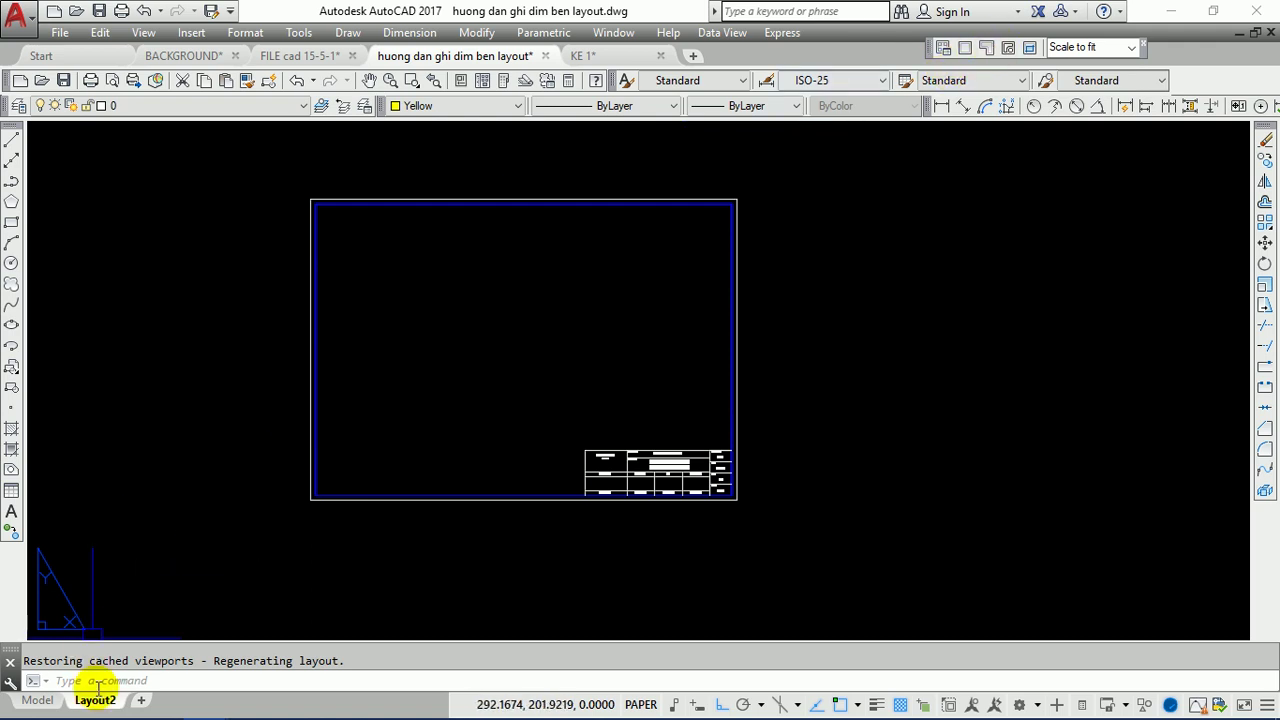
click(843, 534)
click(445, 312)
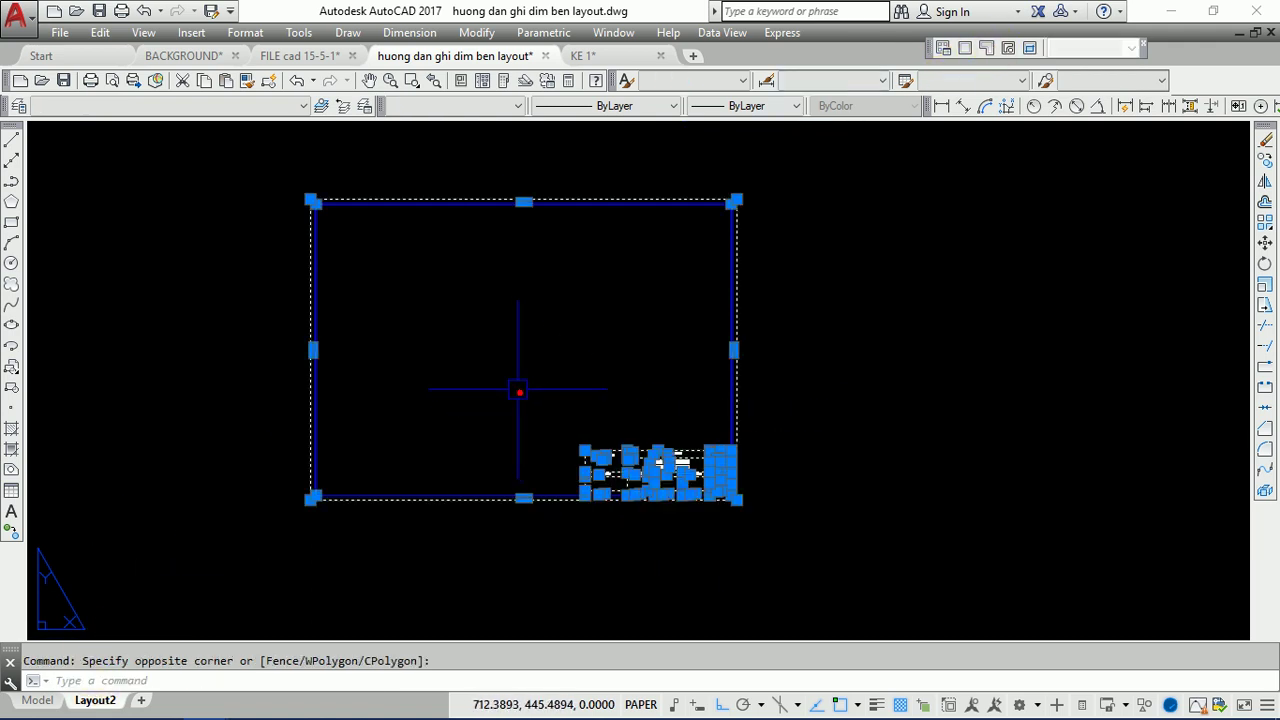
key(Escape)
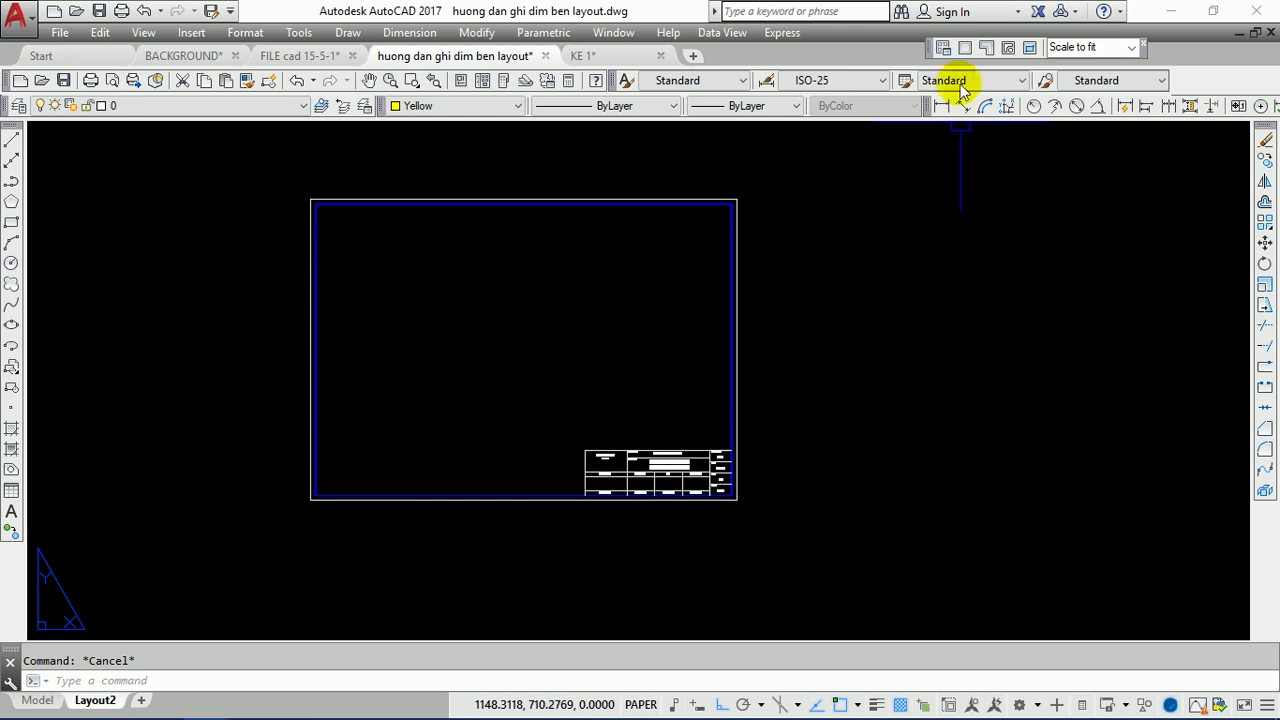
click(966, 48)
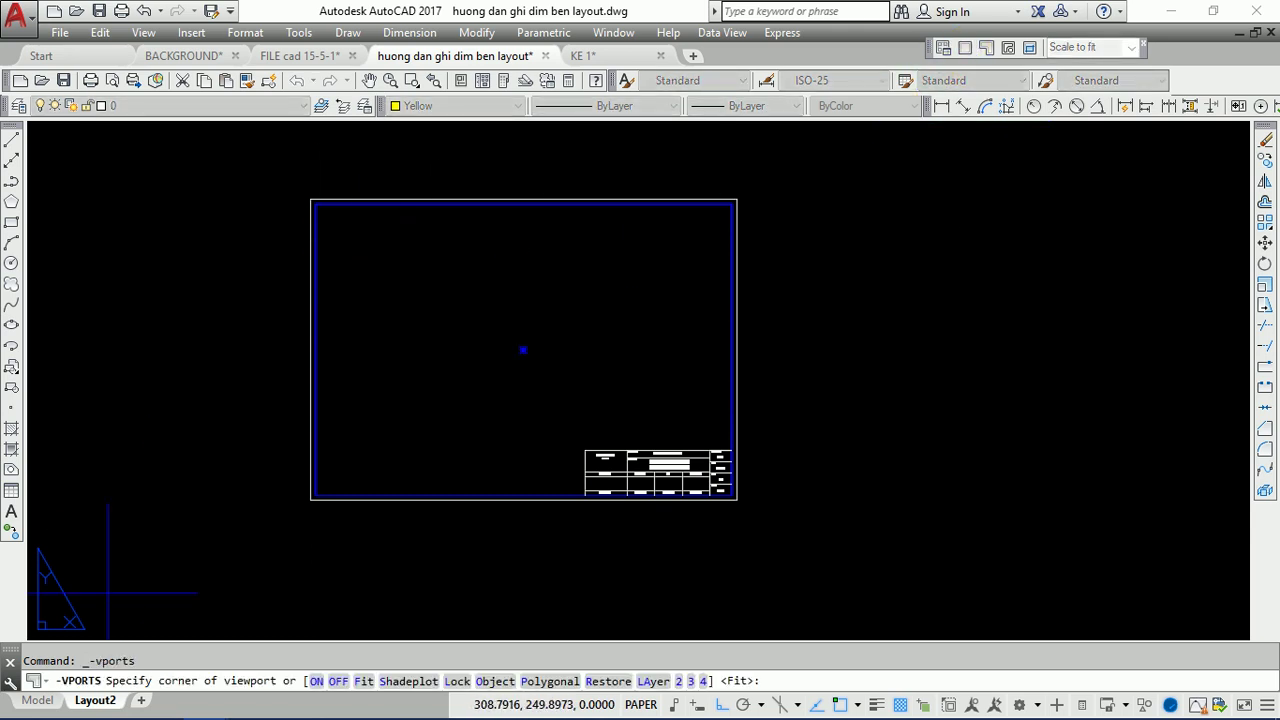
key(Escape)
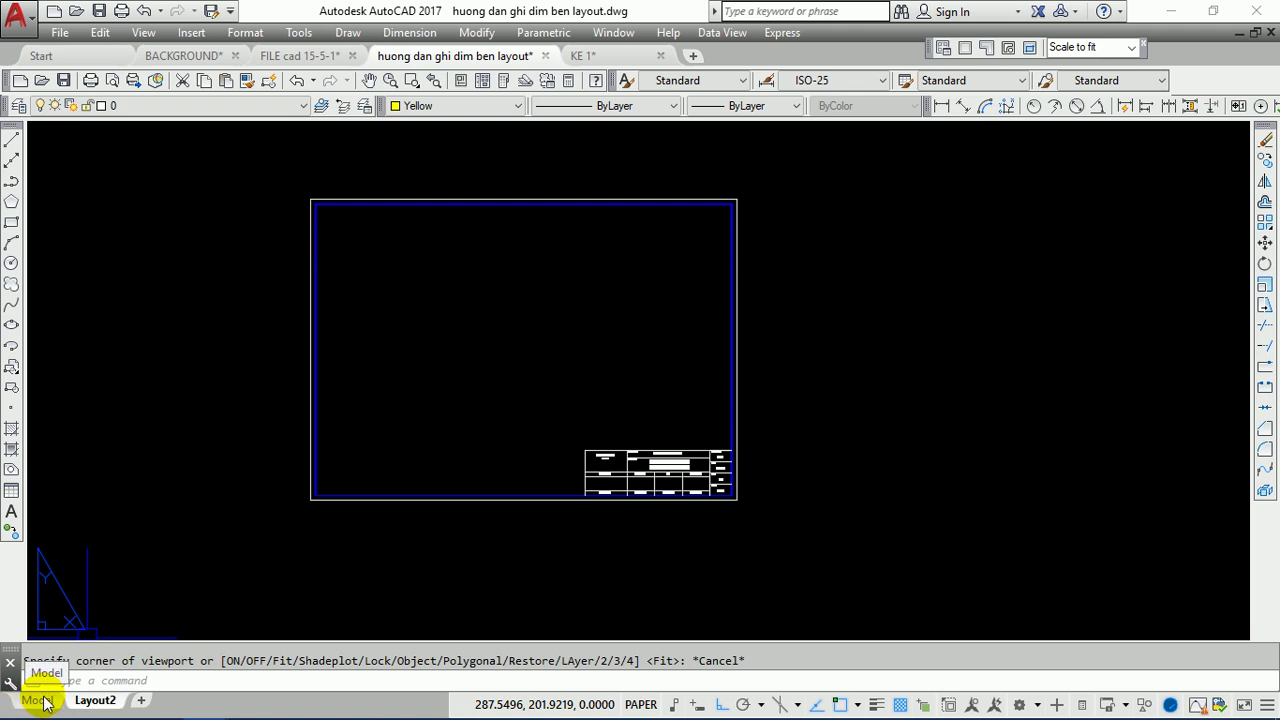
click(38, 700)
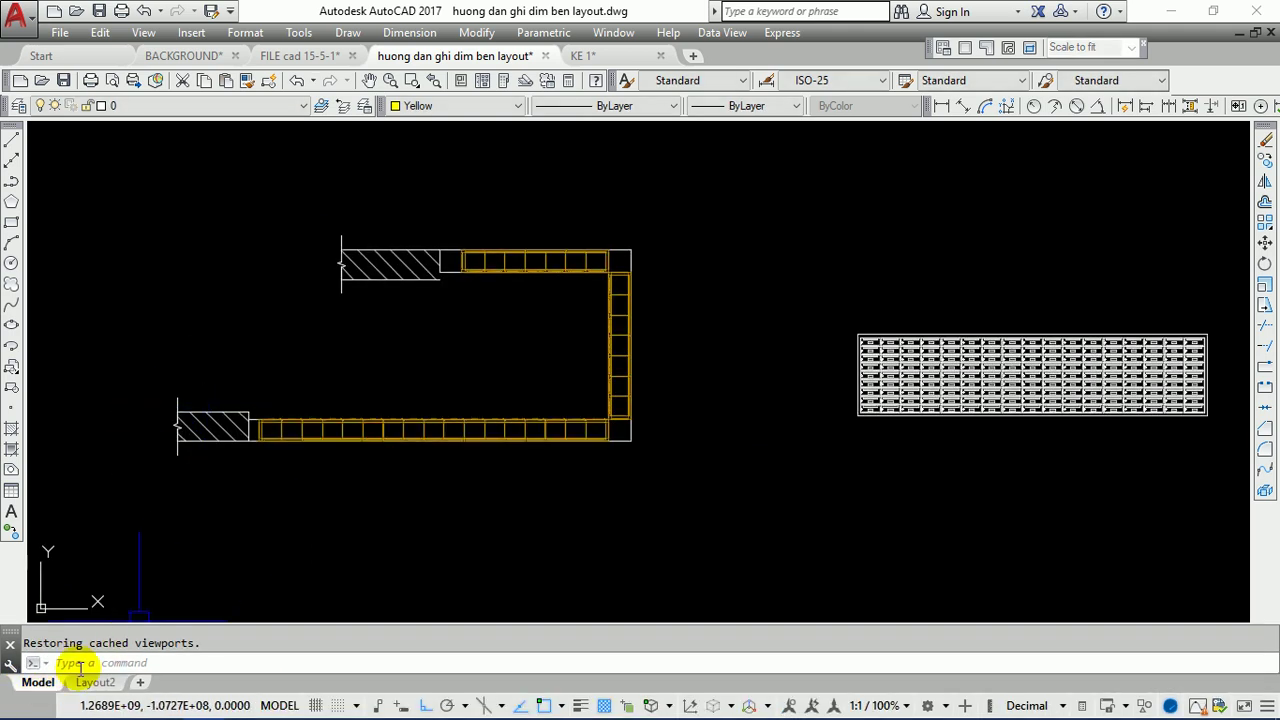
- Draw a small downward arrow with LINE inside the U-shaped plan, with Ortho off (F8)
scroll(335, 345, down, 3)
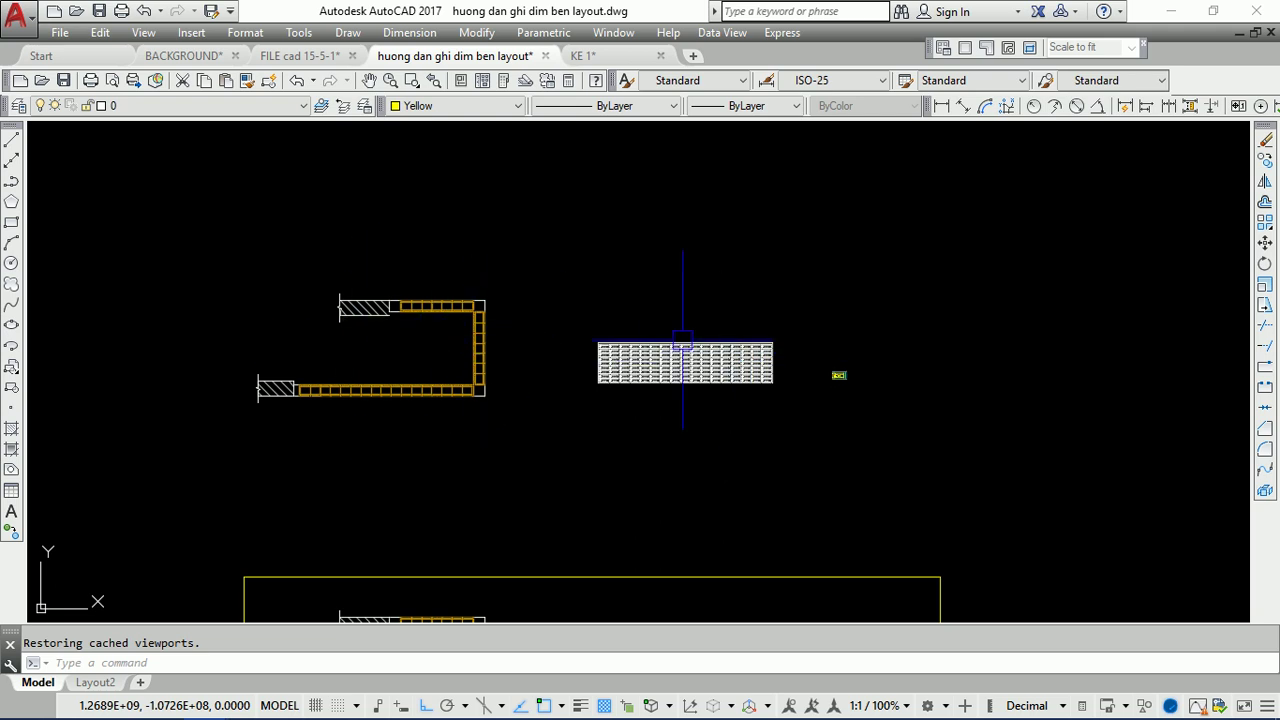
scroll(693, 365, up, 6)
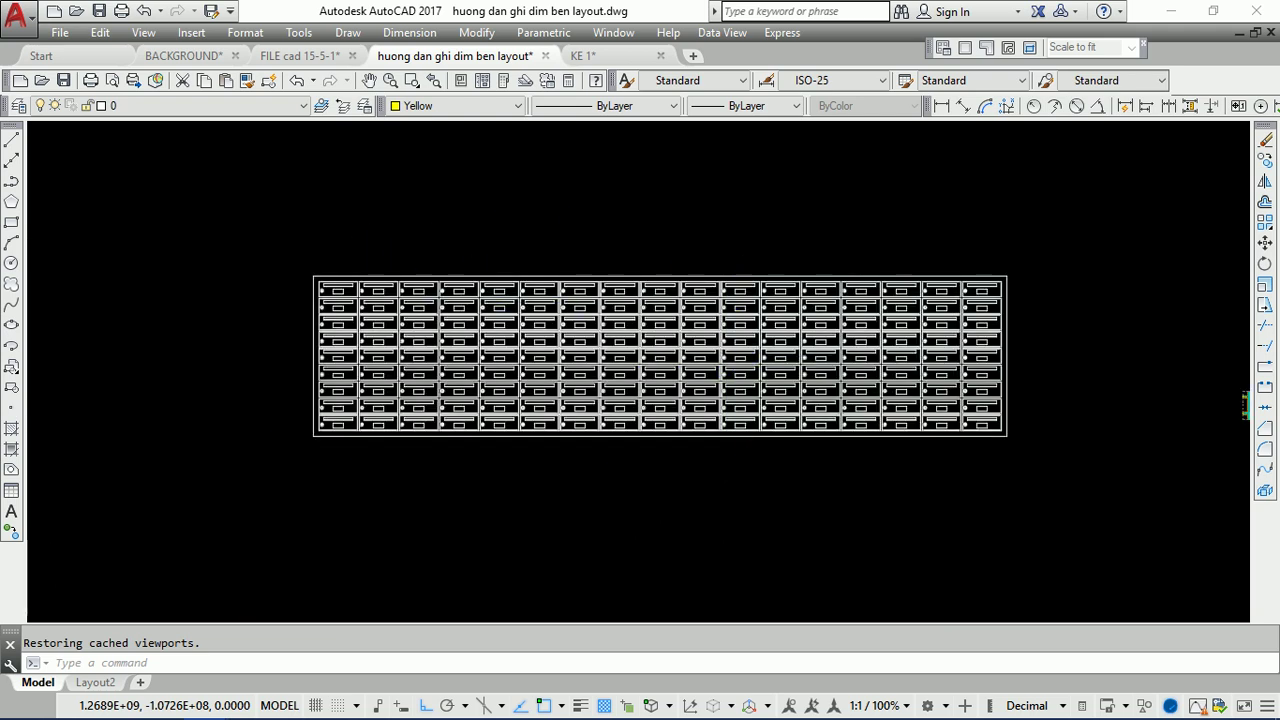
scroll(409, 366, down, 5)
mouse_move(595, 350)
middle_down()
mouse_move(84, 378)
mouse_move(751, 335)
middle_up()
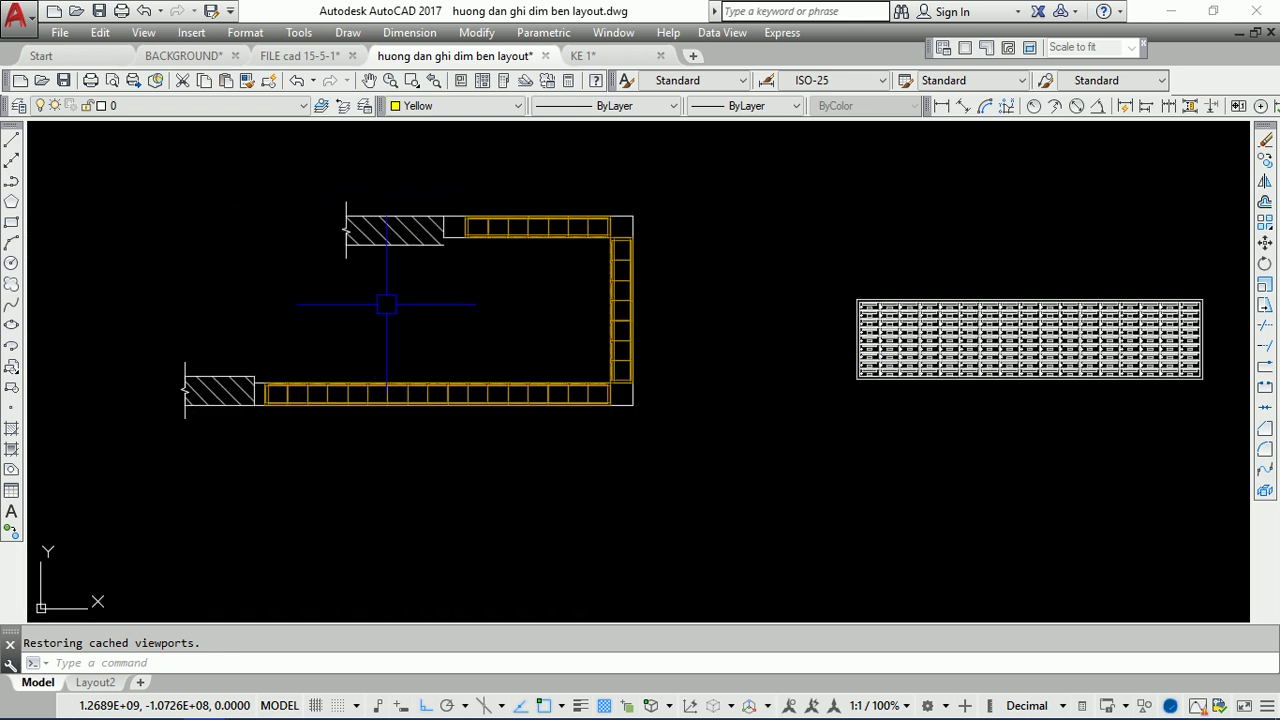
scroll(390, 361, up, 2)
text(l)
key(Return)
click(409, 265)
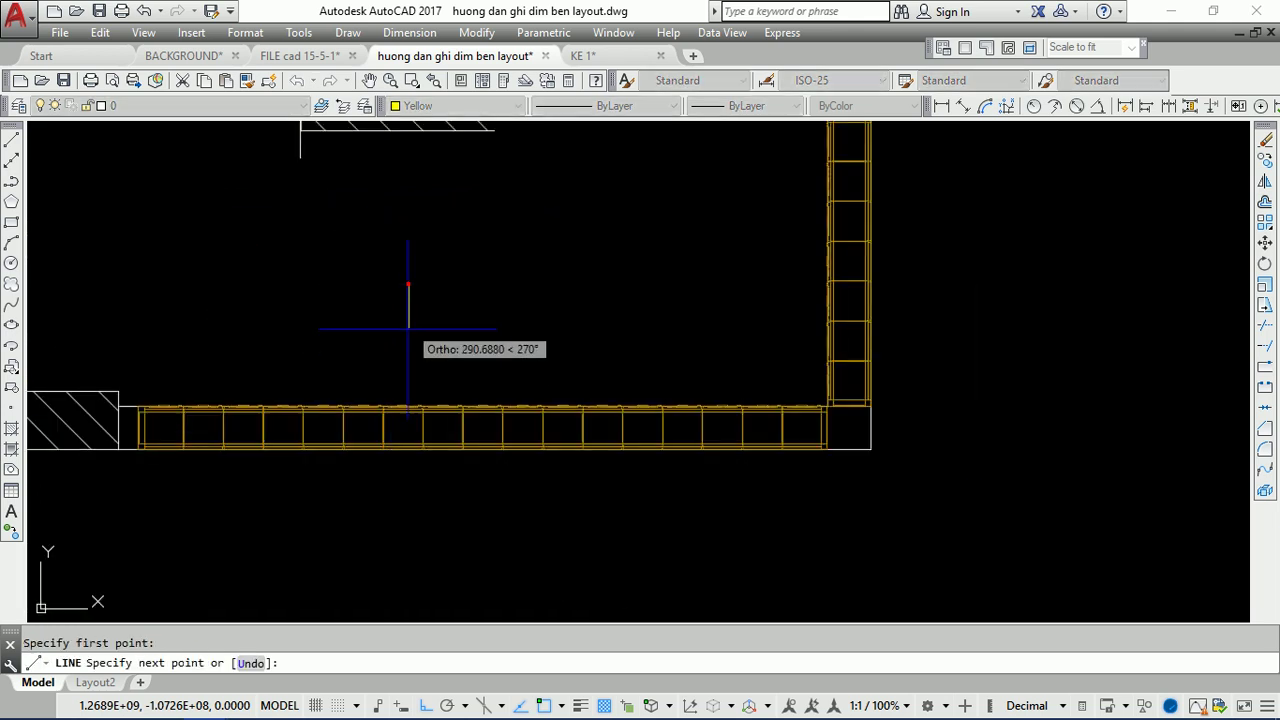
key(F8)
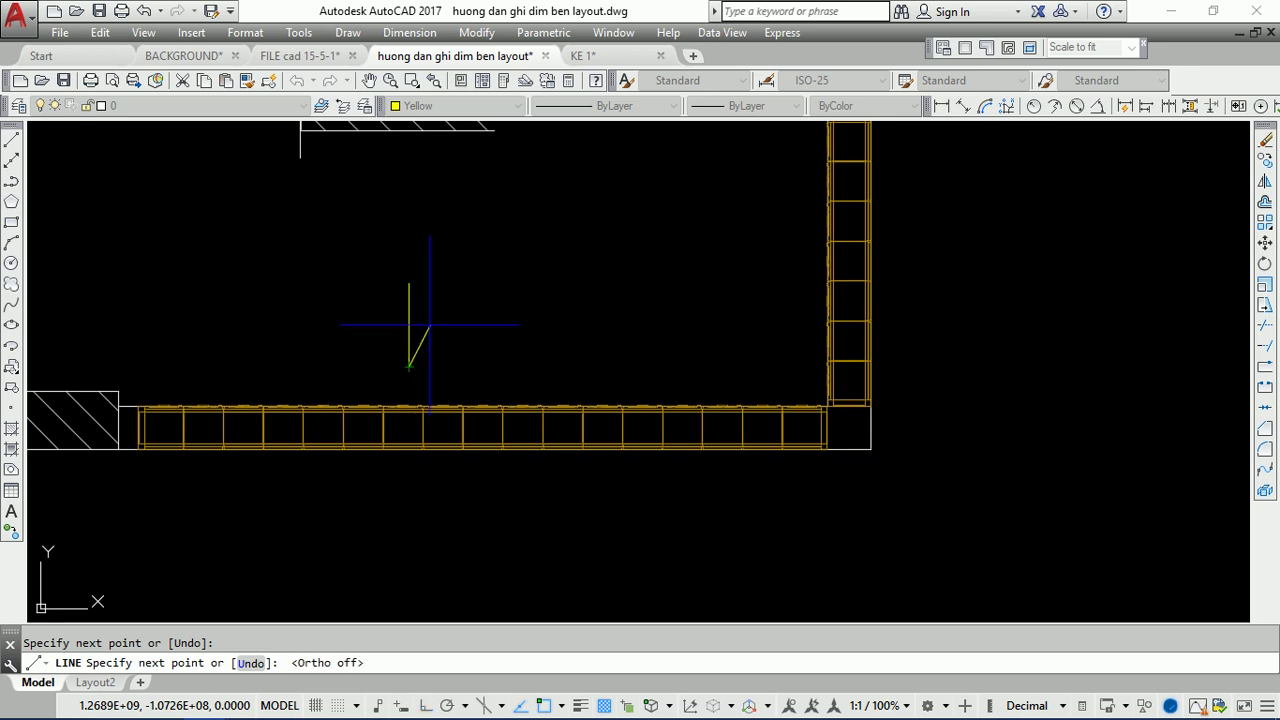
click(430, 322)
key(Return)
key(Return)
click(409, 366)
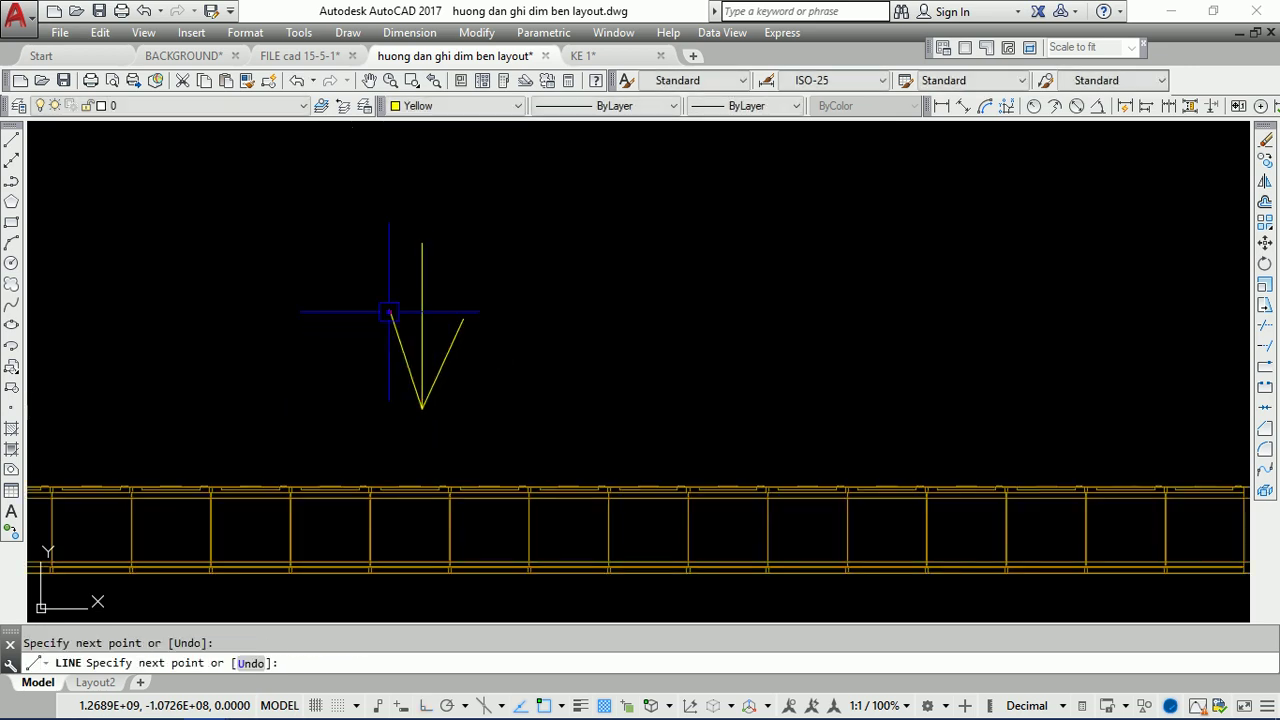
- Zoom and pan the model to bring the small front detail into view
scroll(452, 295, down, 5)
scroll(687, 280, up, 2)
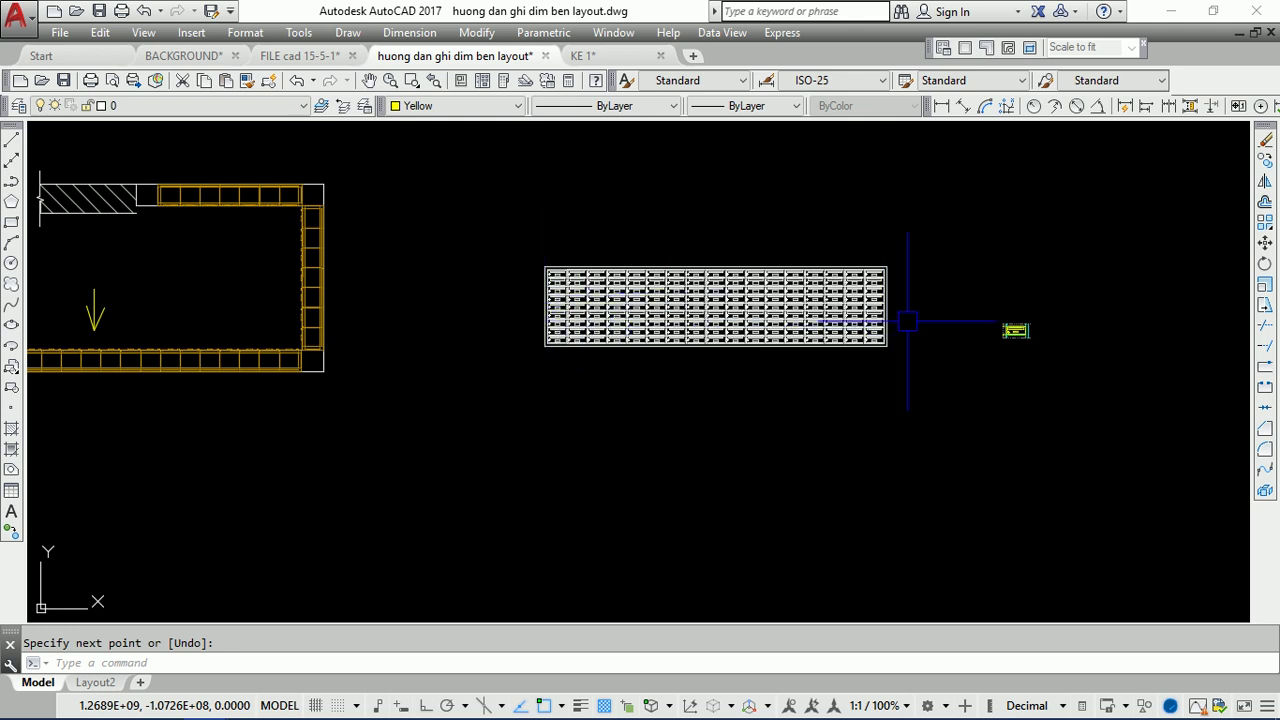
scroll(1010, 330, up, 4)
scroll(980, 322, up, 2)
scroll(957, 316, up, 2)
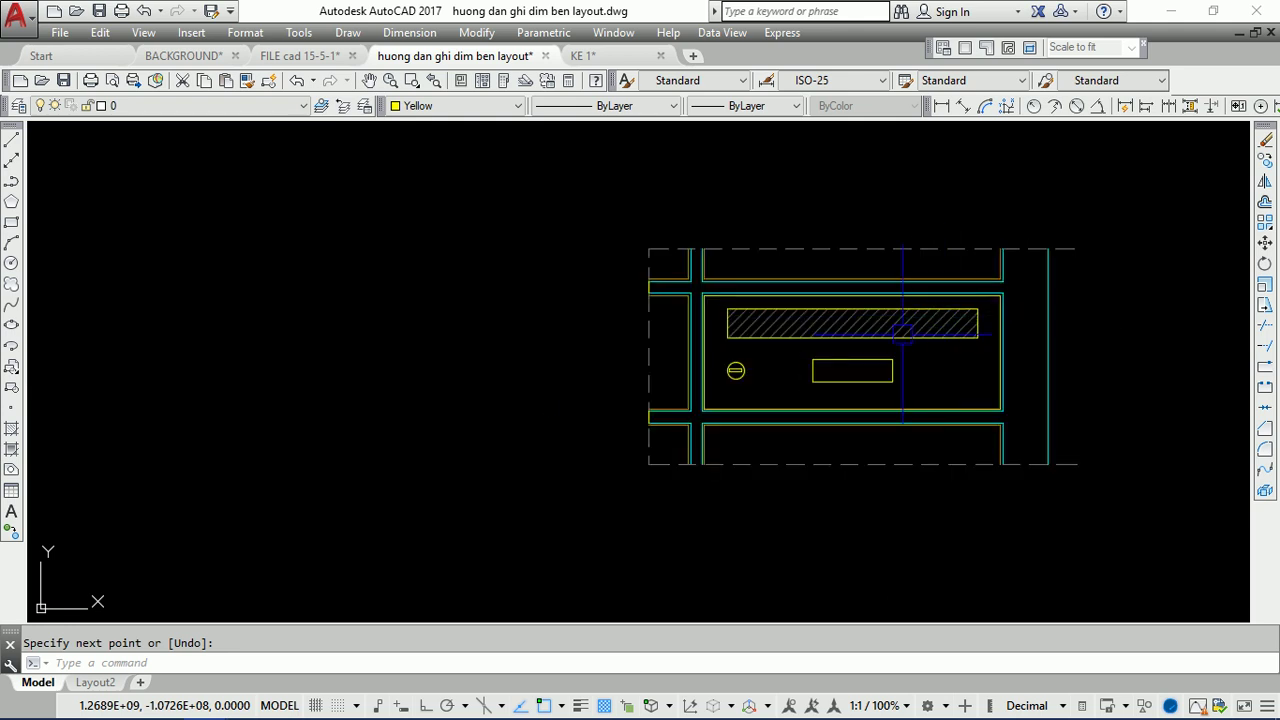
scroll(883, 343, down, 5)
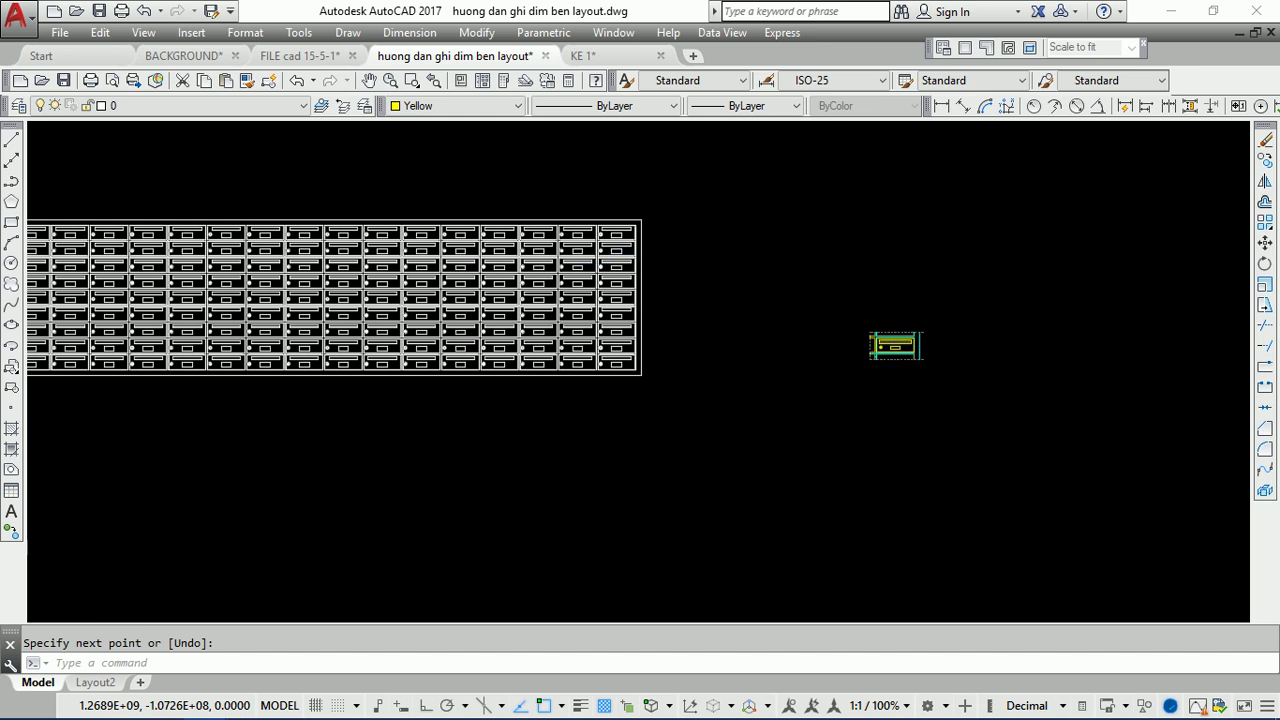
scroll(604, 240, up, 5)
scroll(705, 197, down, 4)
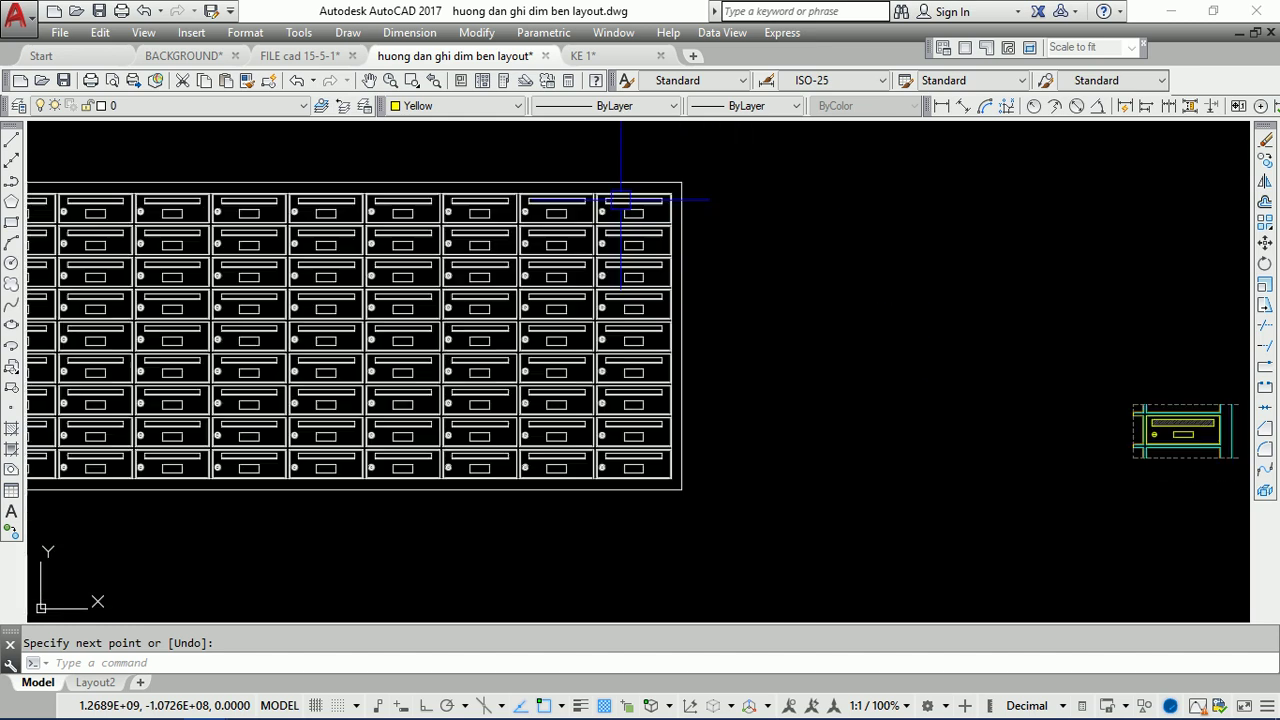
middle_drag(951, 357, 599, 346)
scroll(870, 386, down, 5)
scroll(878, 386, down, 3)
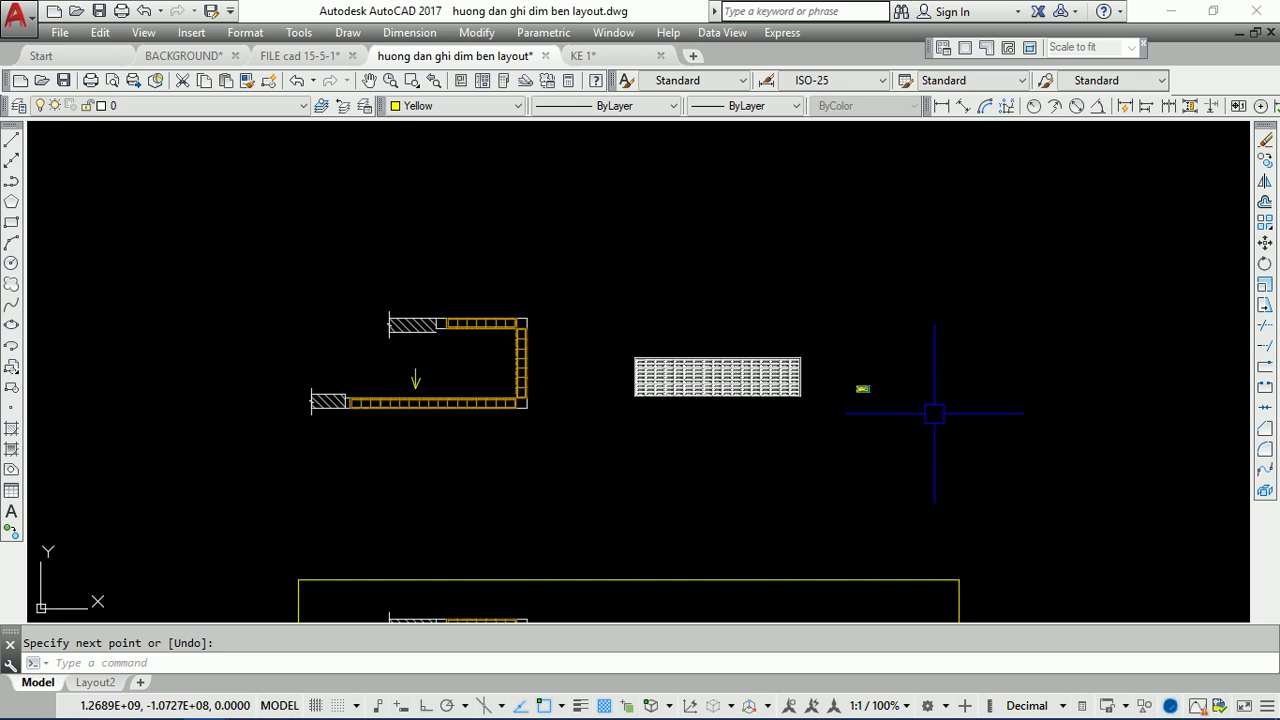
mouse_move(95, 682)
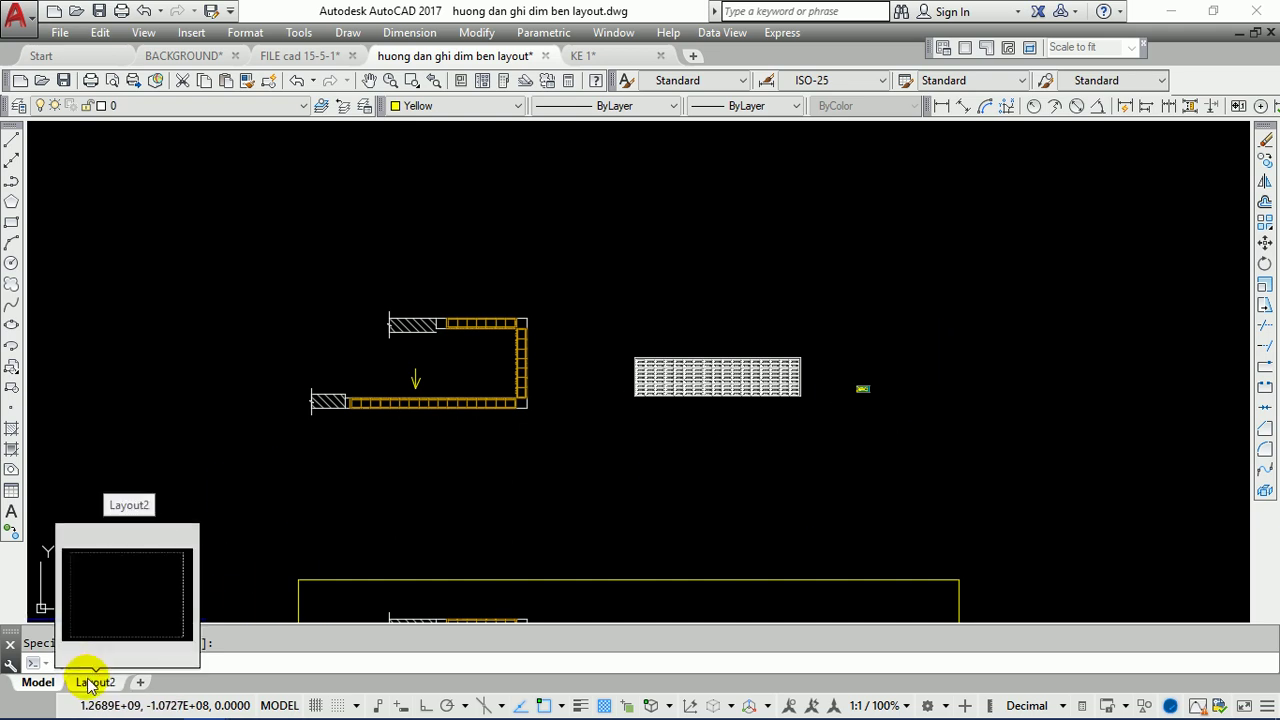
- On Layout2, use MVIEW to draw a viewport by two corners in the sheet's lower-left
click(91, 684)
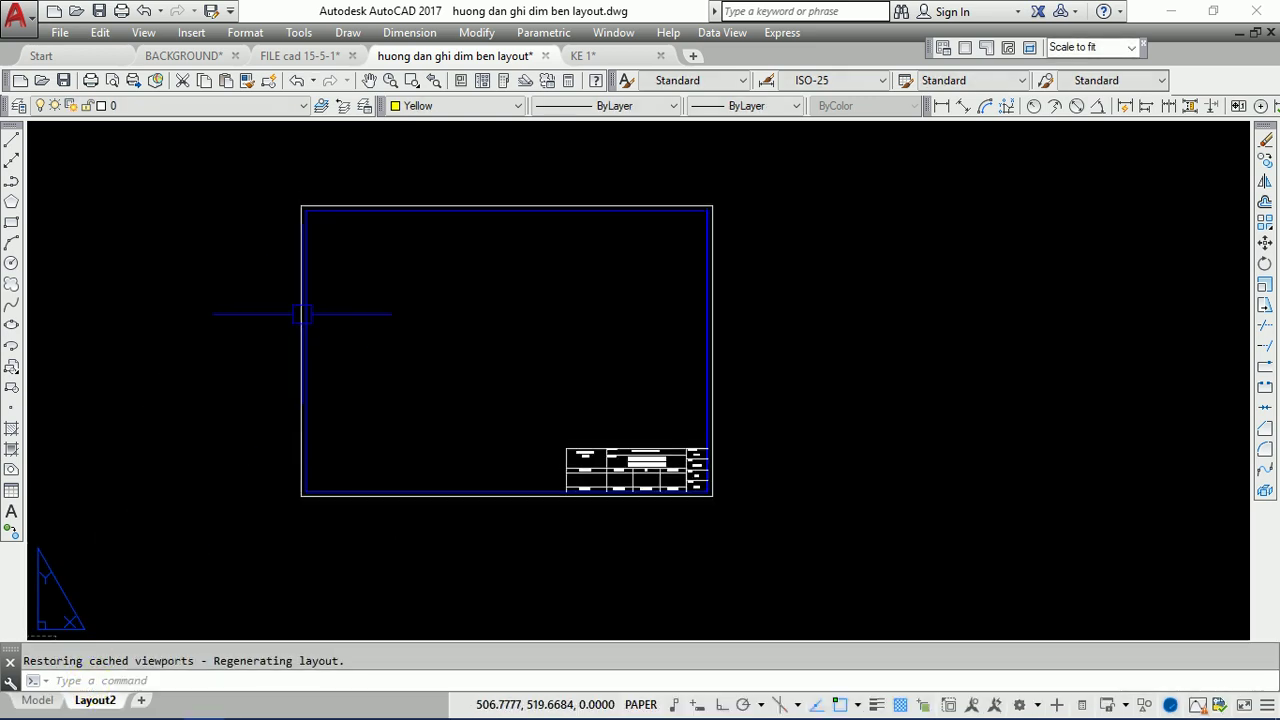
text(M)
key(Return)
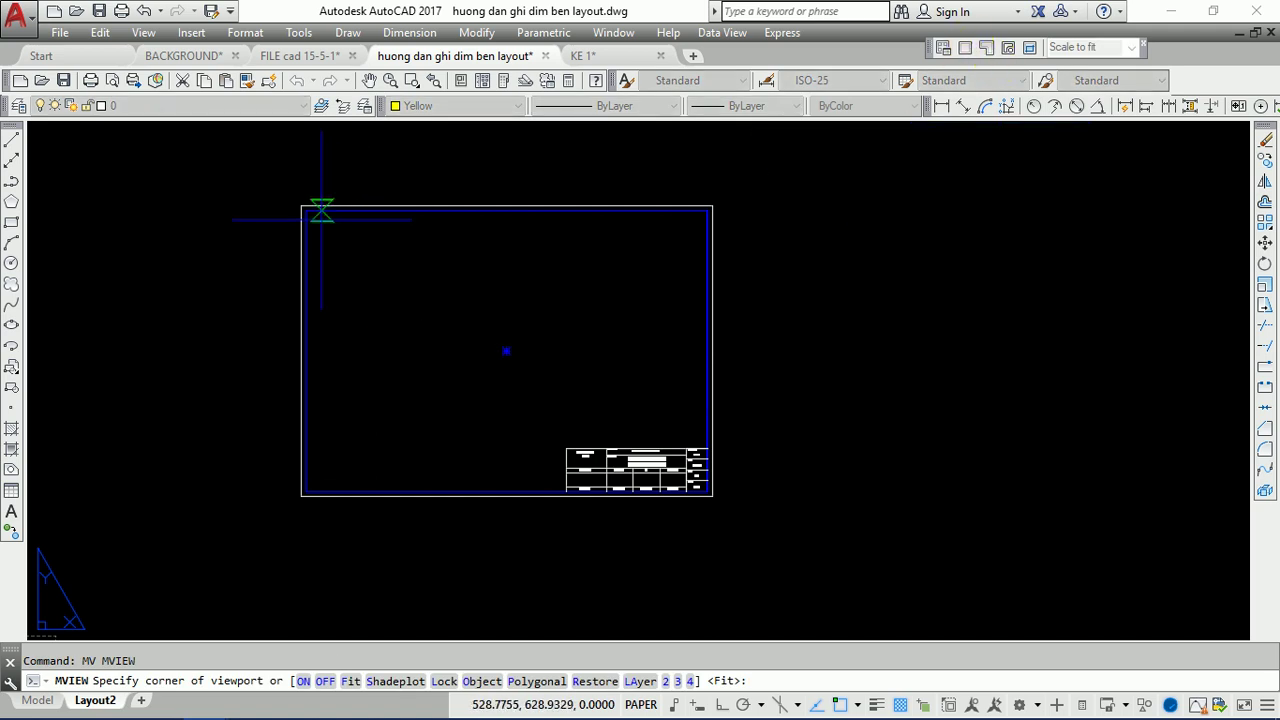
scroll(321, 210, up, 2)
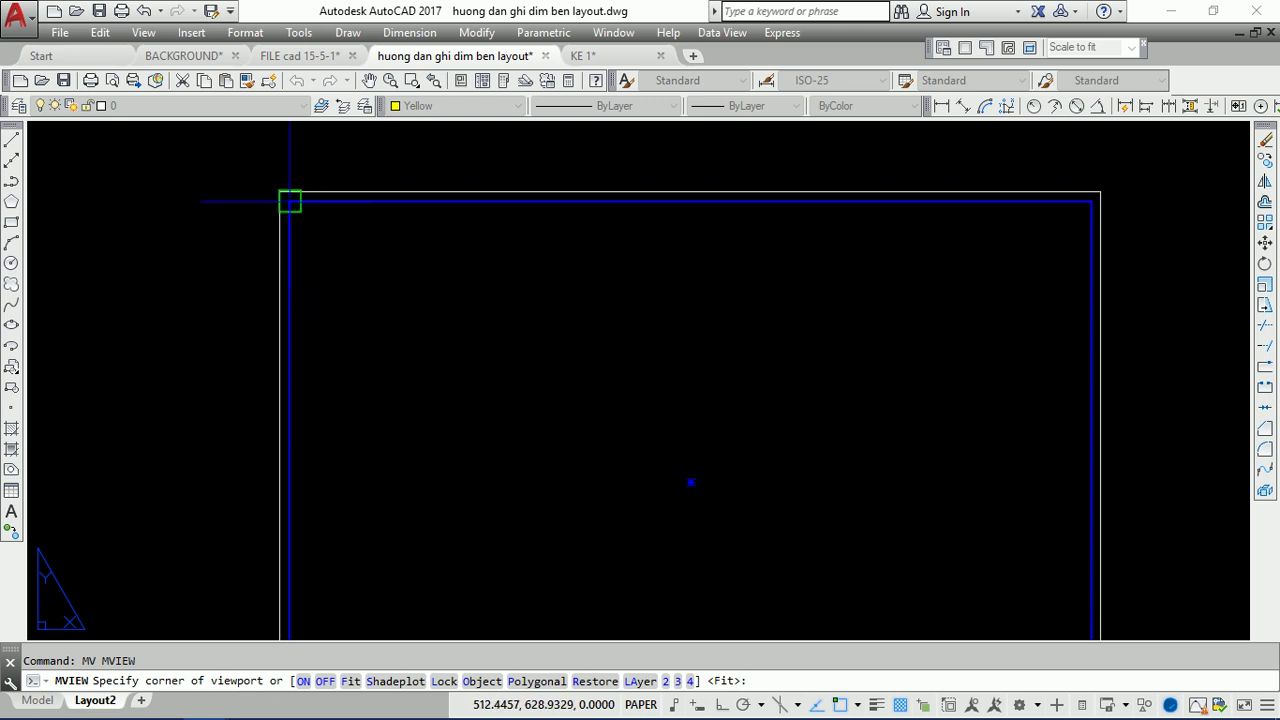
scroll(290, 201, up, 3)
click(319, 248)
scroll(323, 223, down, 3)
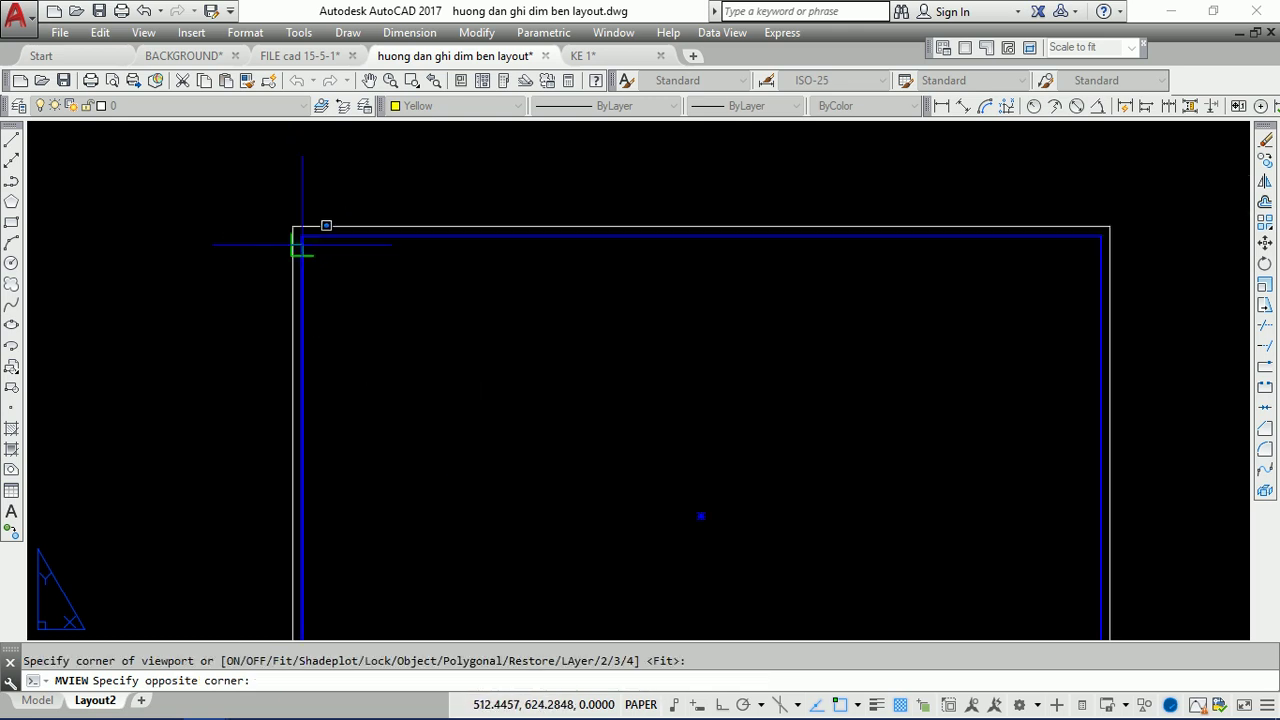
scroll(426, 280, down, 2)
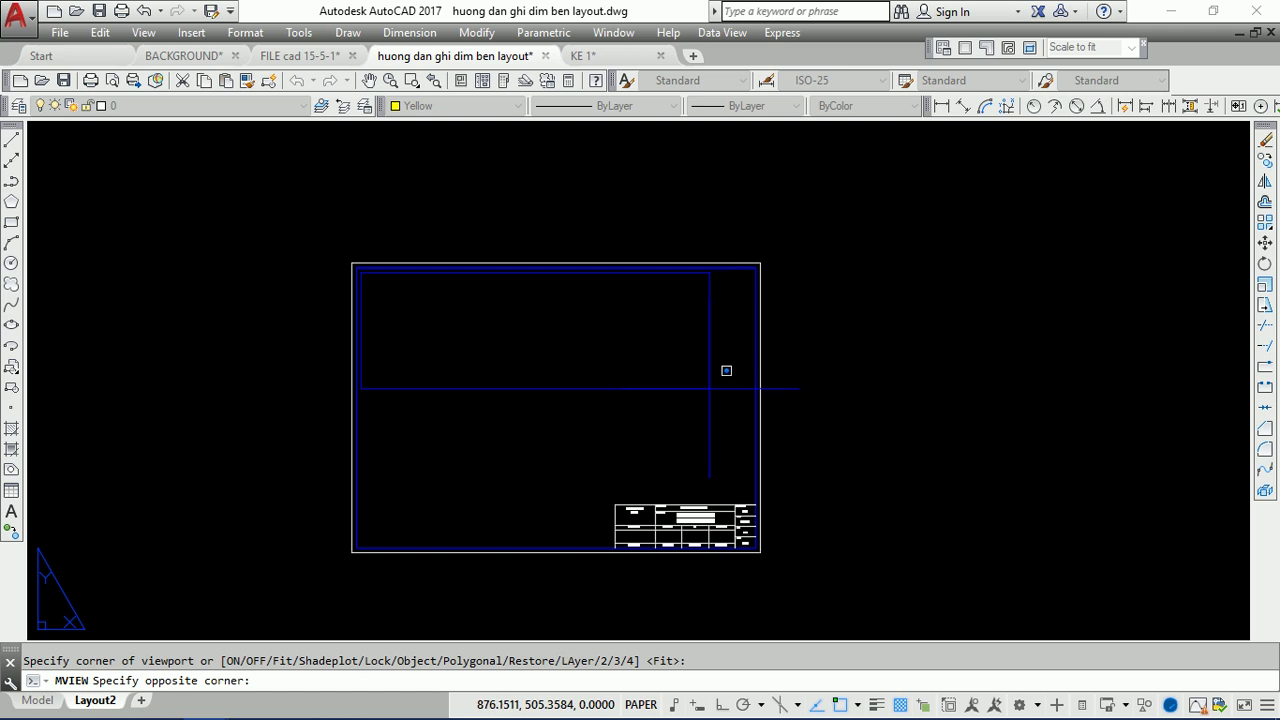
key(Escape)
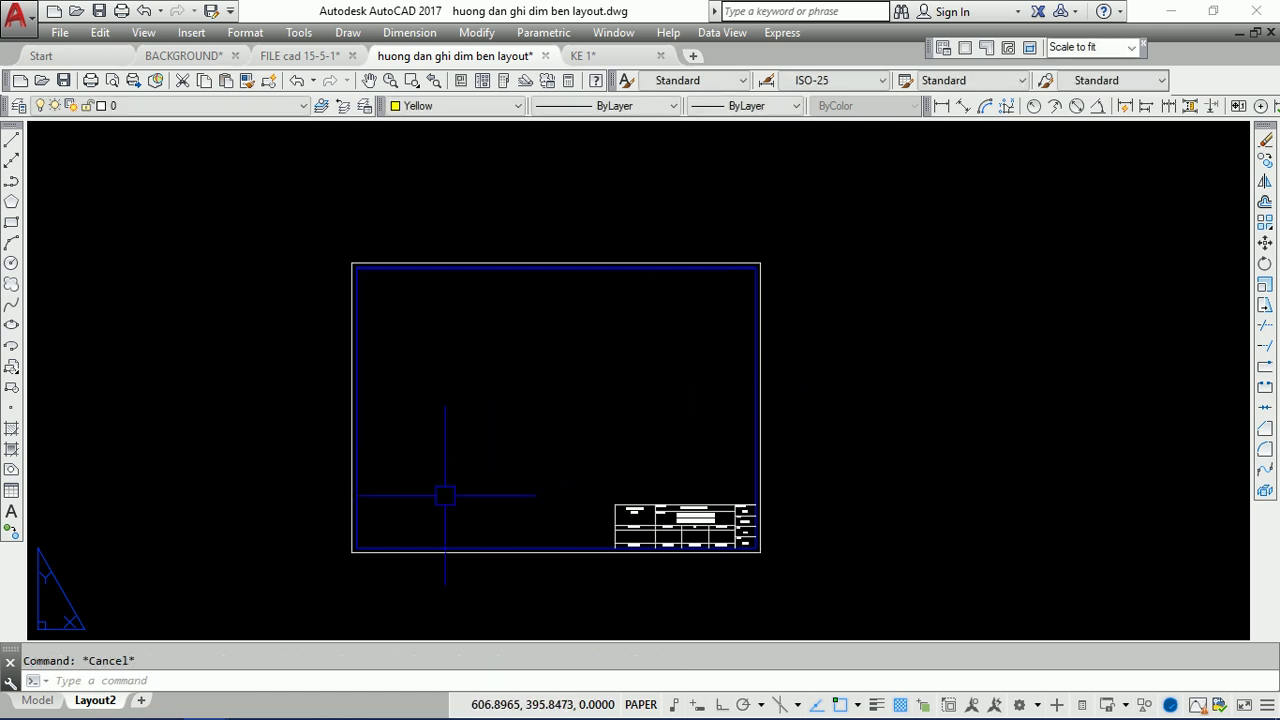
key(Return)
click(355, 407)
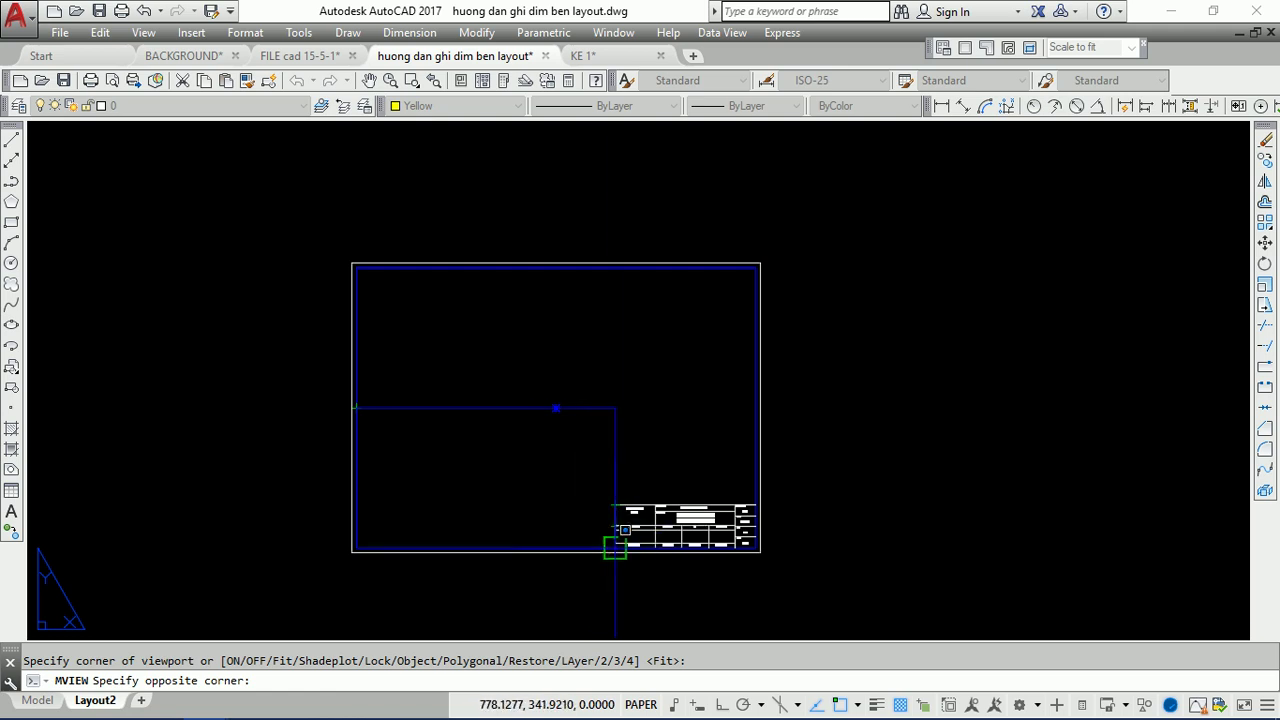
click(612, 547)
scroll(530, 550, up, 3)
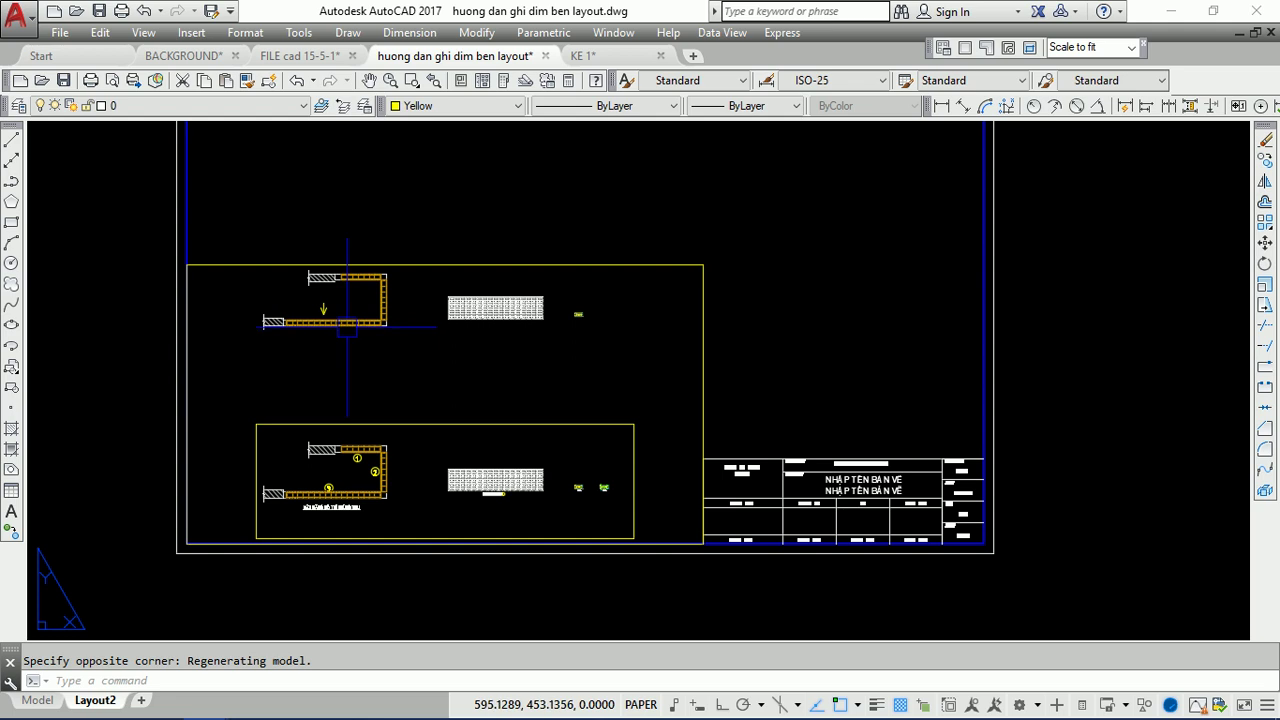
- Zoom around Layout2 with the wheel and repeat the MVIEW command for another viewport
scroll(347, 326, up, 3)
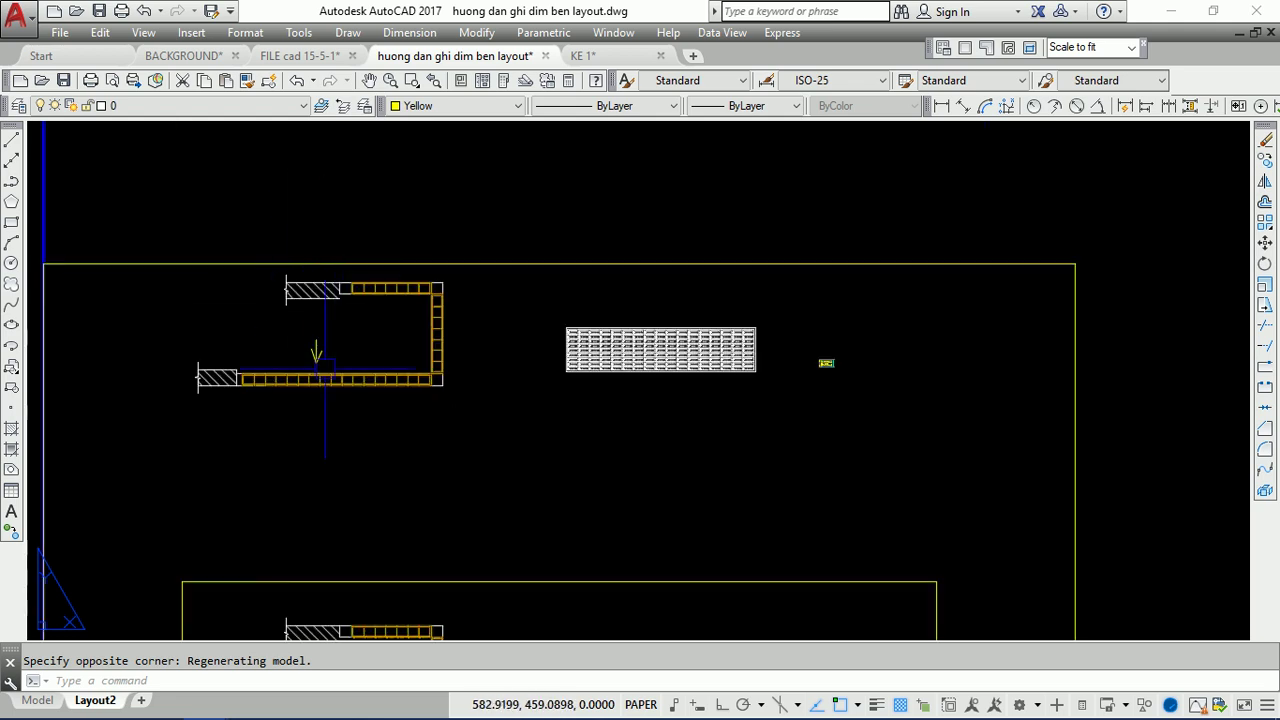
scroll(316, 364, up, 3)
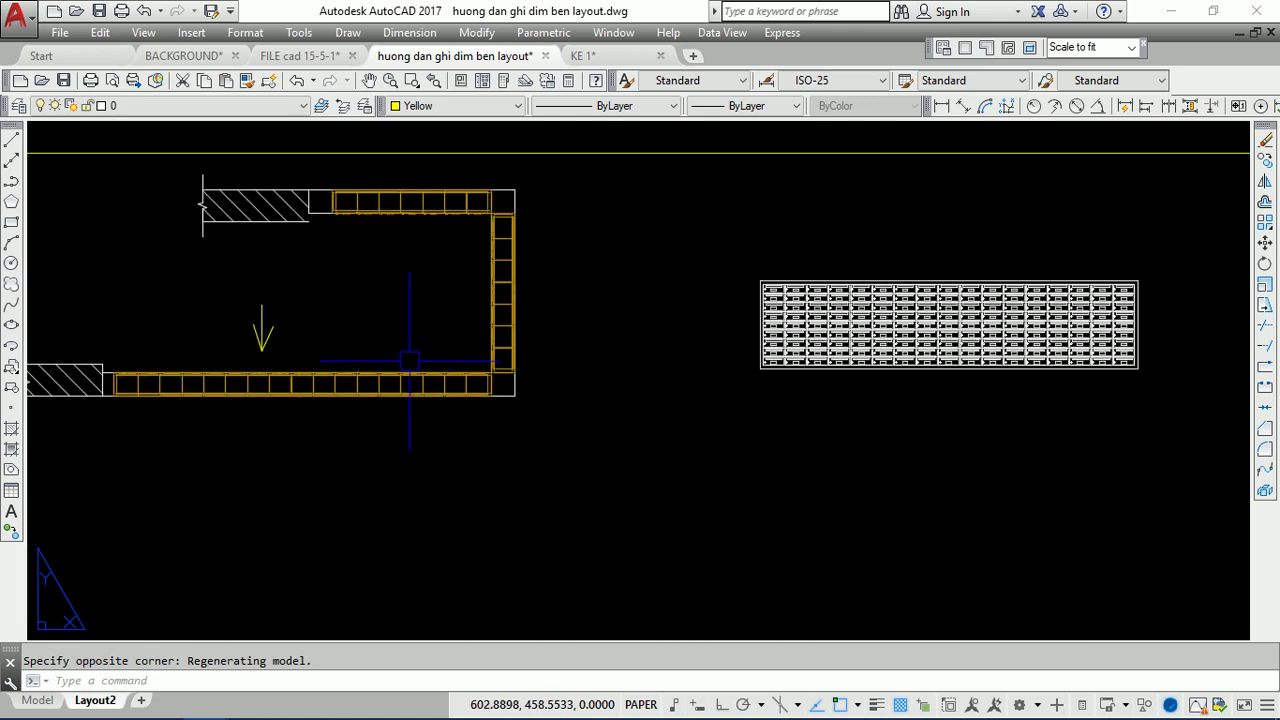
scroll(454, 392, down, 3)
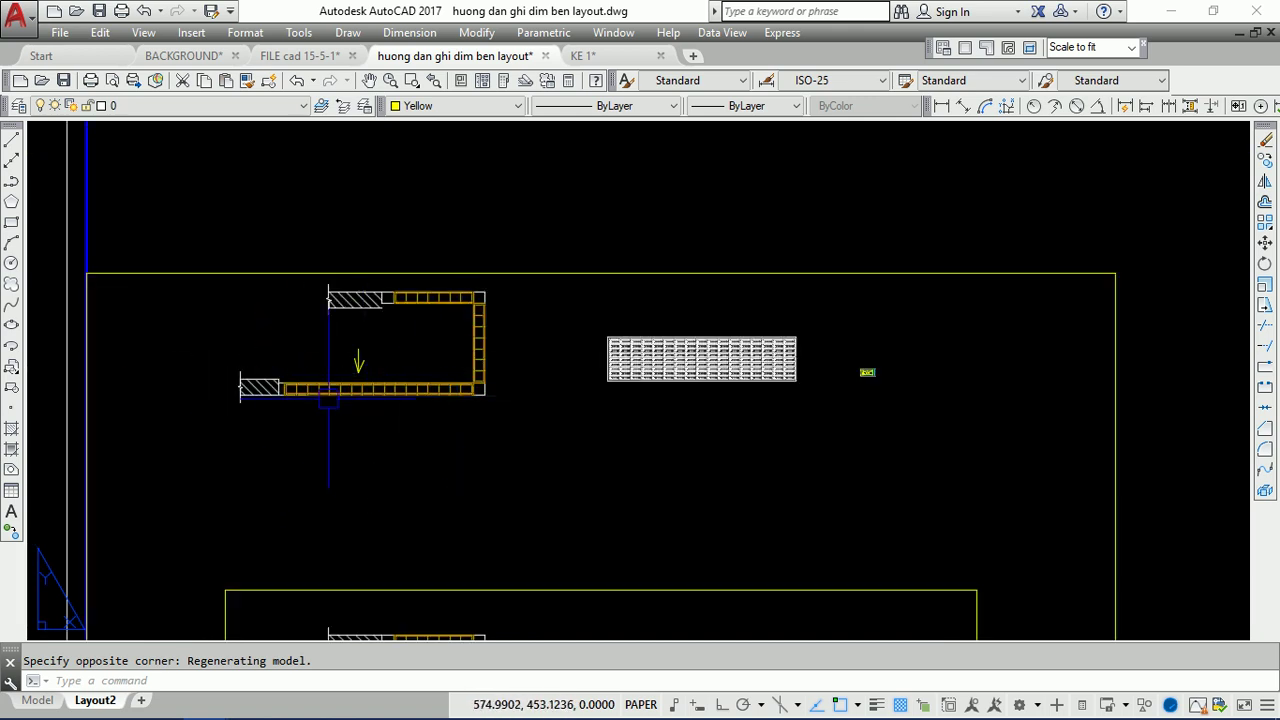
scroll(346, 368, down, 3)
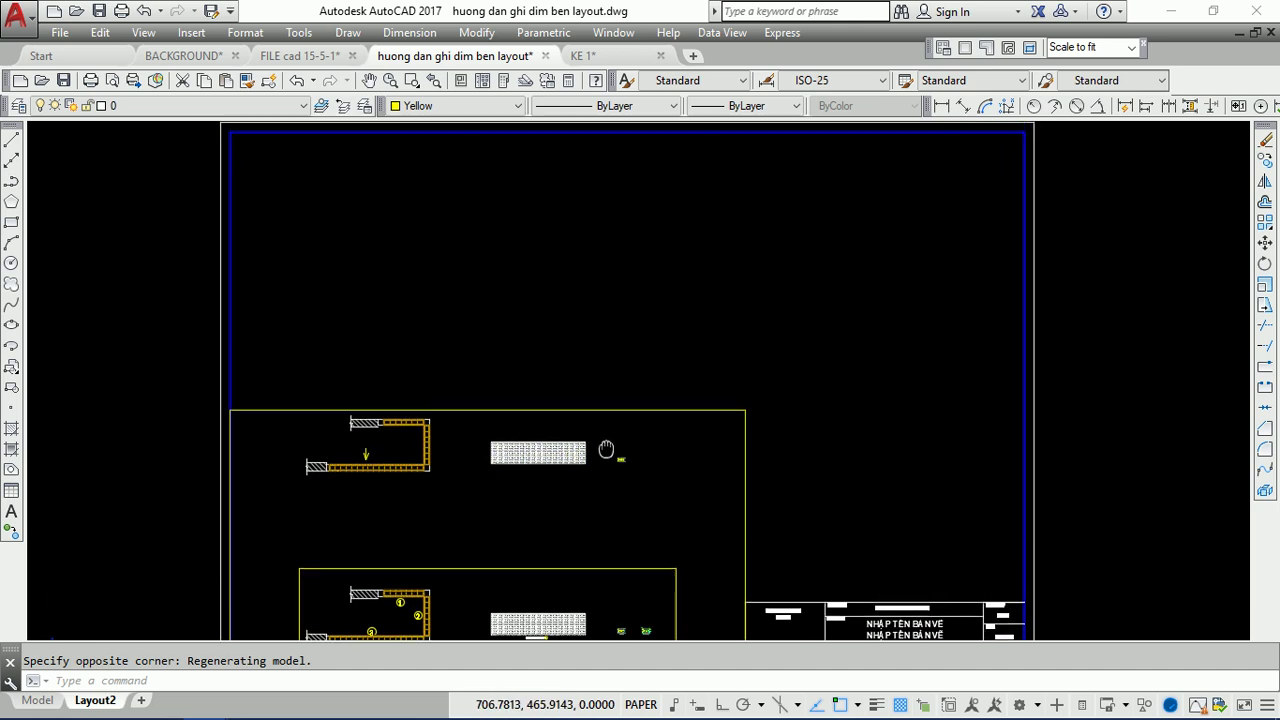
scroll(497, 465, down, 3)
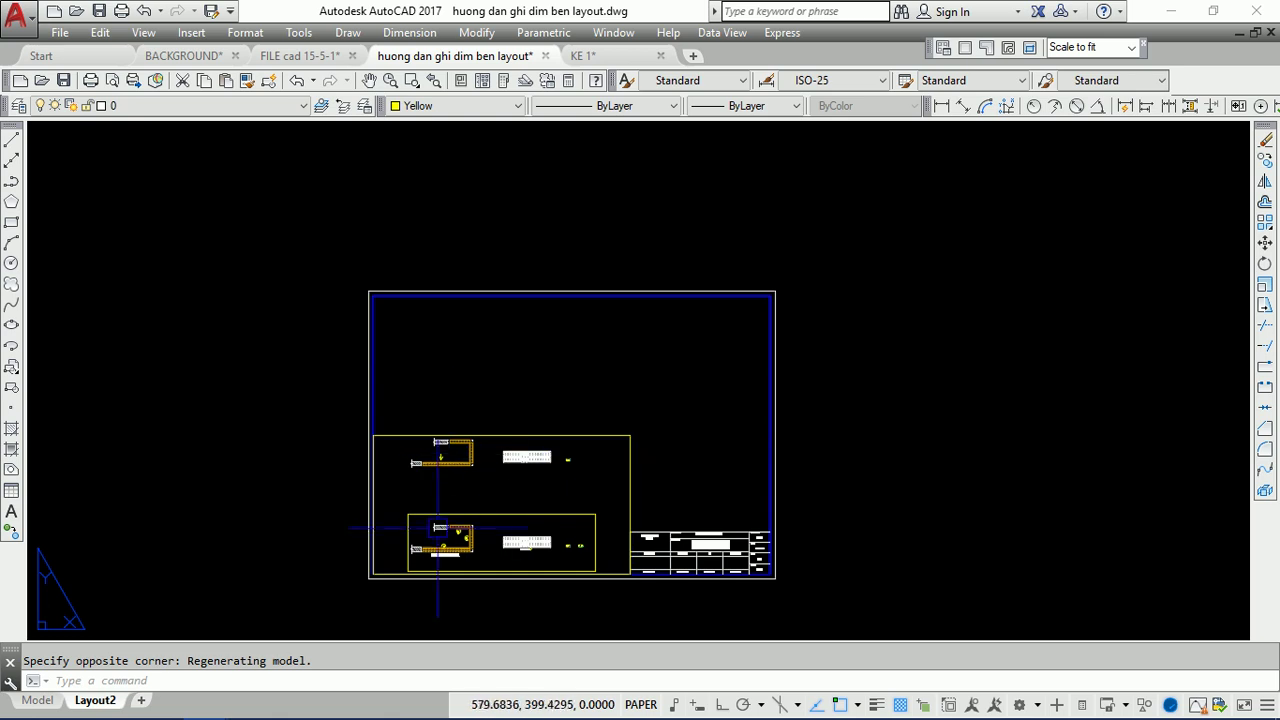
scroll(511, 570, up, 4)
scroll(481, 526, down, 1)
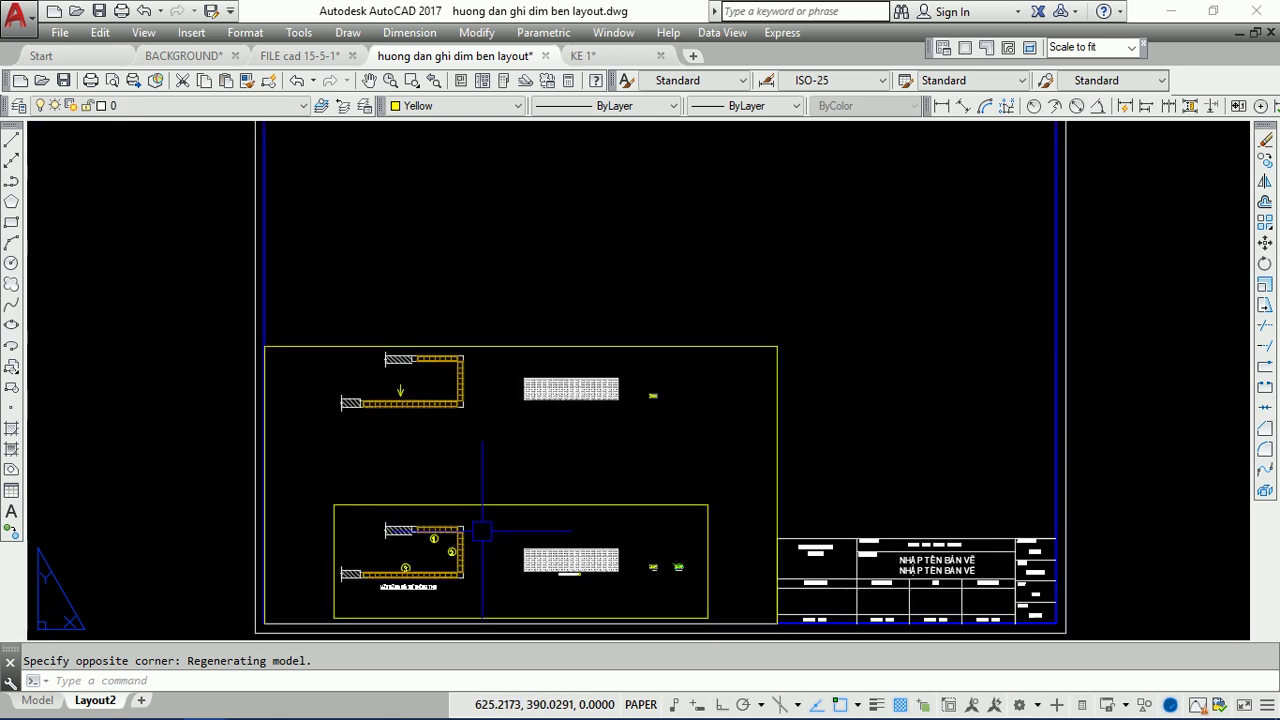
scroll(505, 510, down, 1)
scroll(529, 483, up, 1)
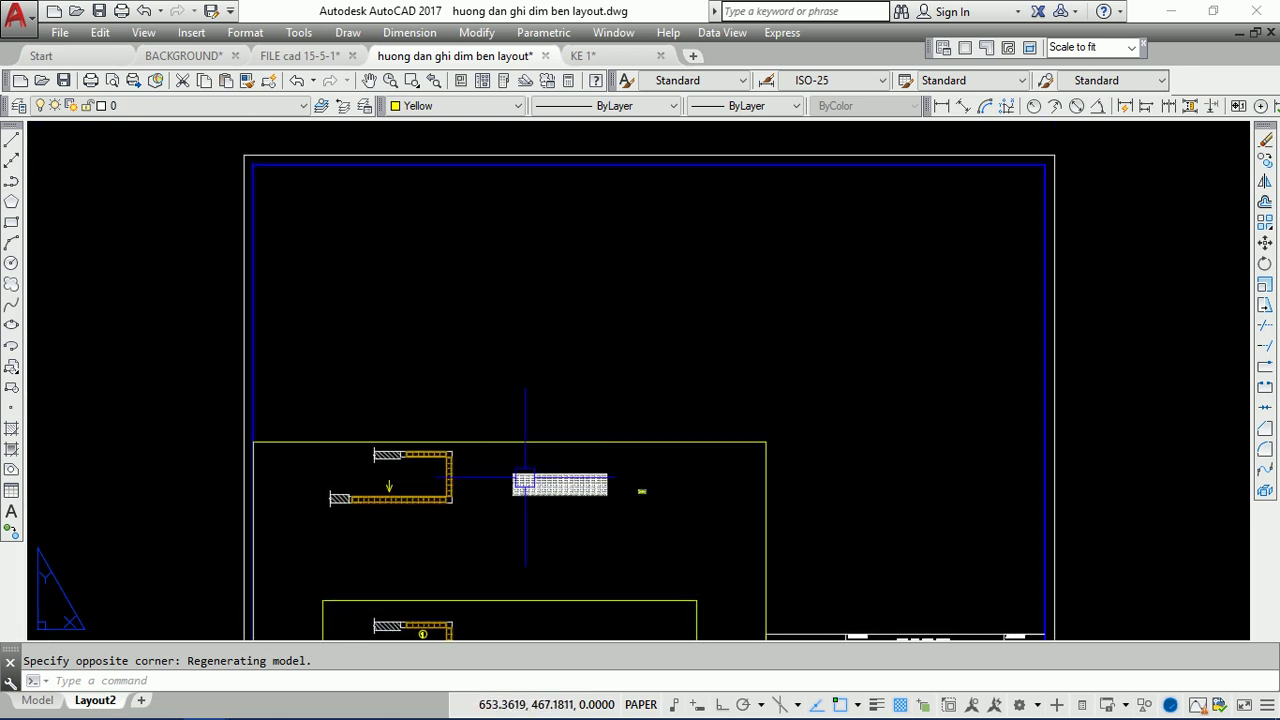
text(MV)
key(Return)
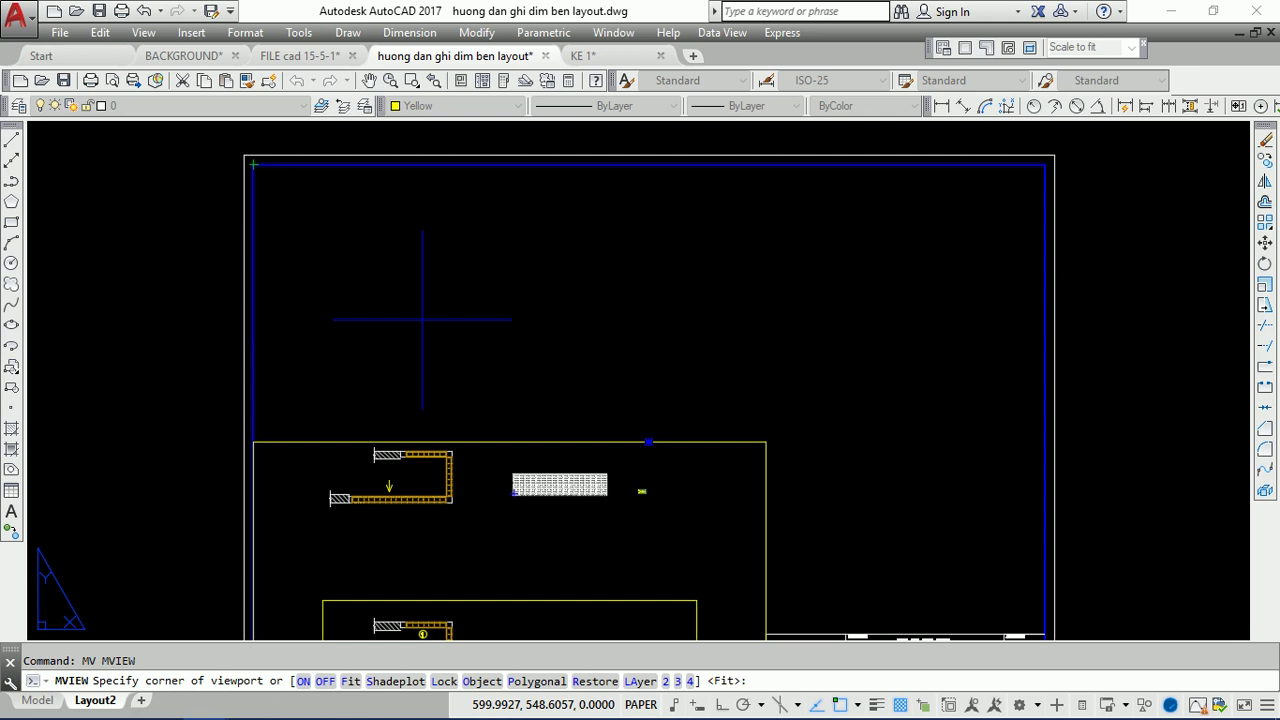
- Create a viewport spanning the top of the sheet from its top-left border
middle_drag(443, 271, 363, 166)
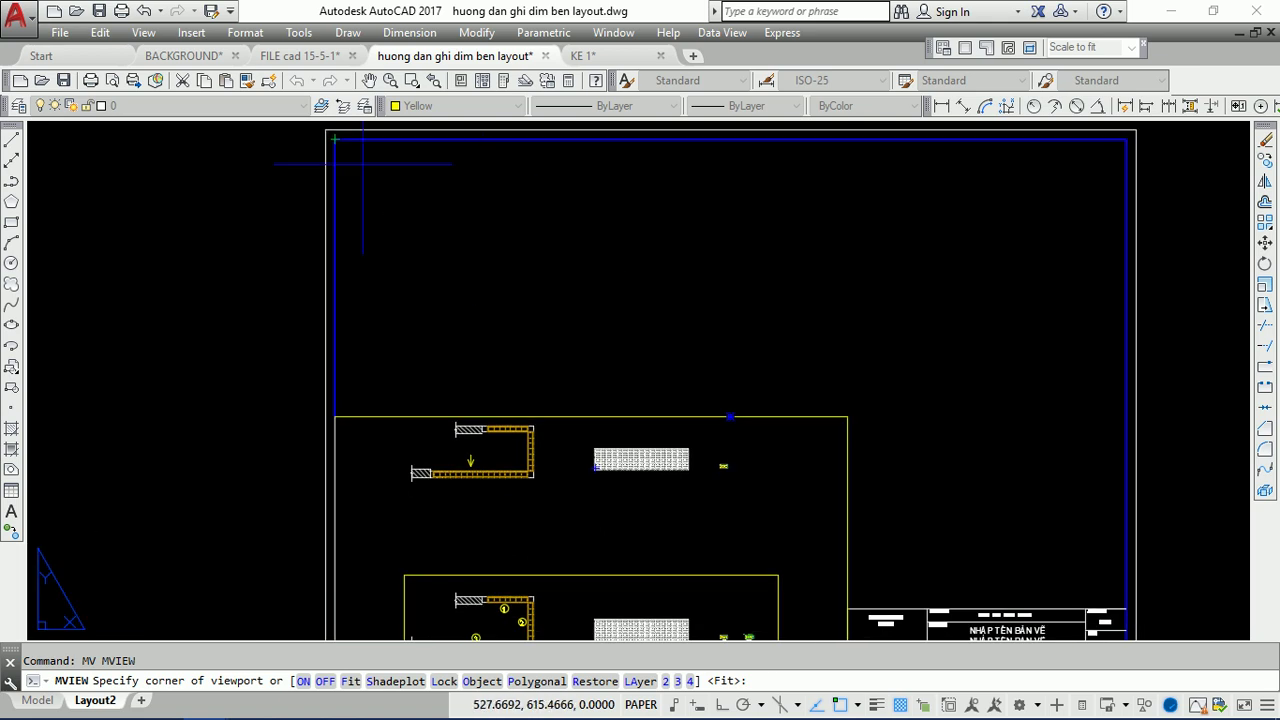
click(334, 140)
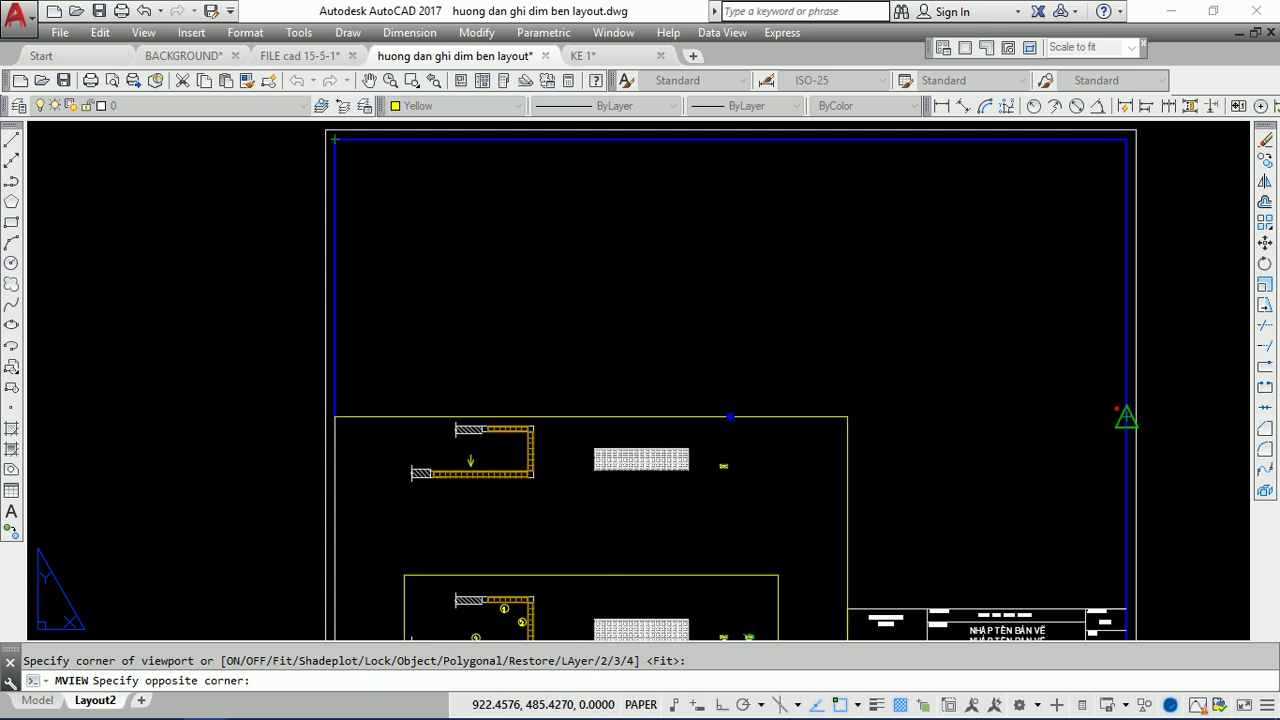
click(1126, 416)
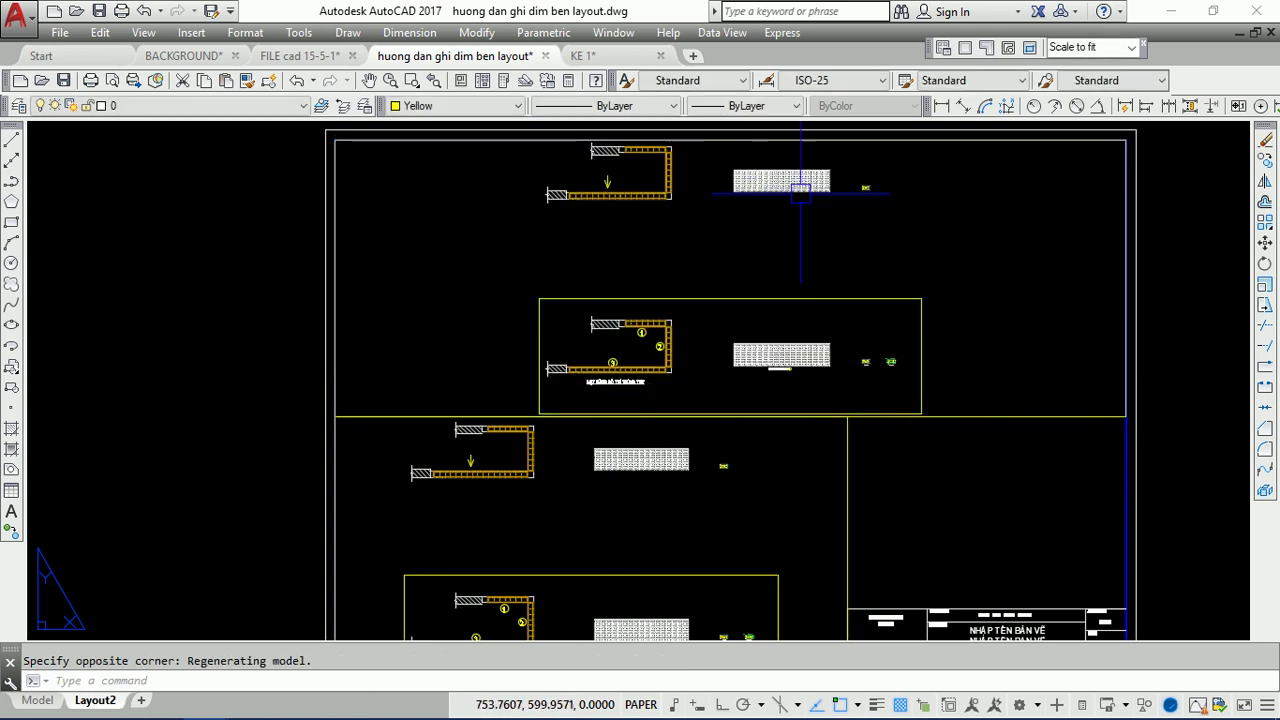
- Start a single viewport from the Viewports toolbar with its first corner above the title block
middle_drag(634, 357, 629, 384)
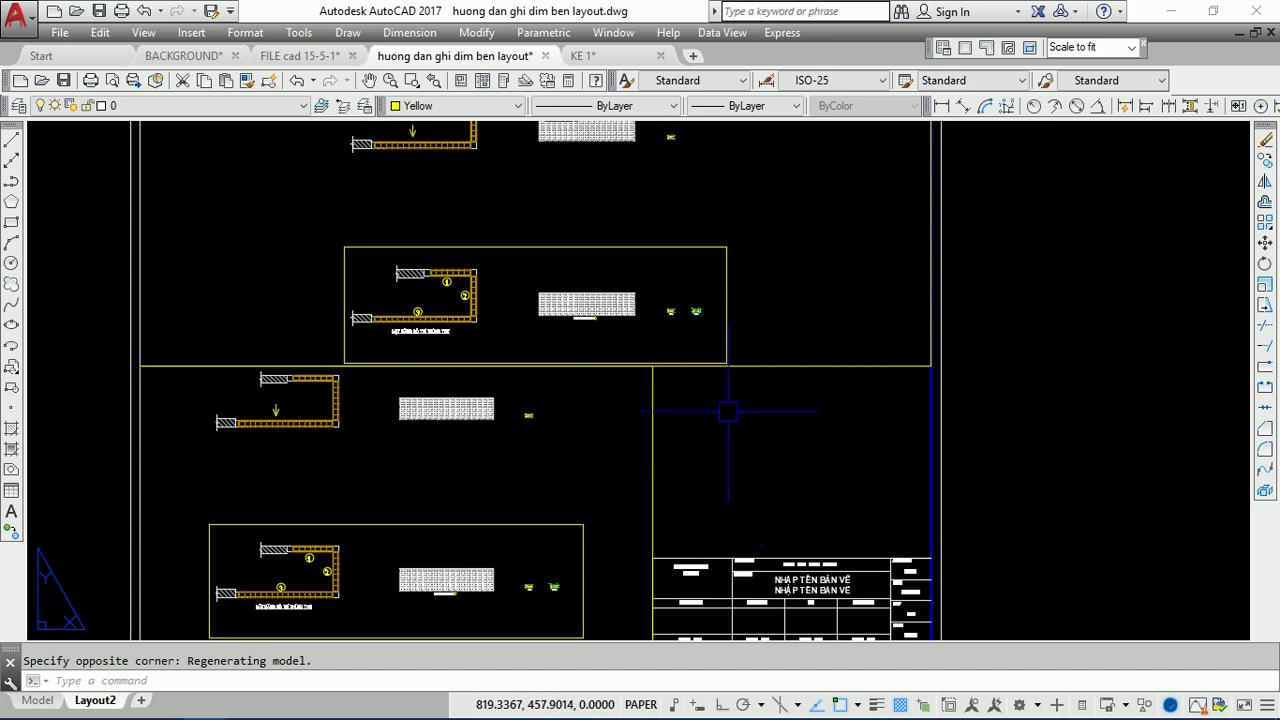
click(964, 47)
click(653, 366)
- Pick the opposite corner to complete the right-hand viewport above the title block
scroll(892, 514, up, 3)
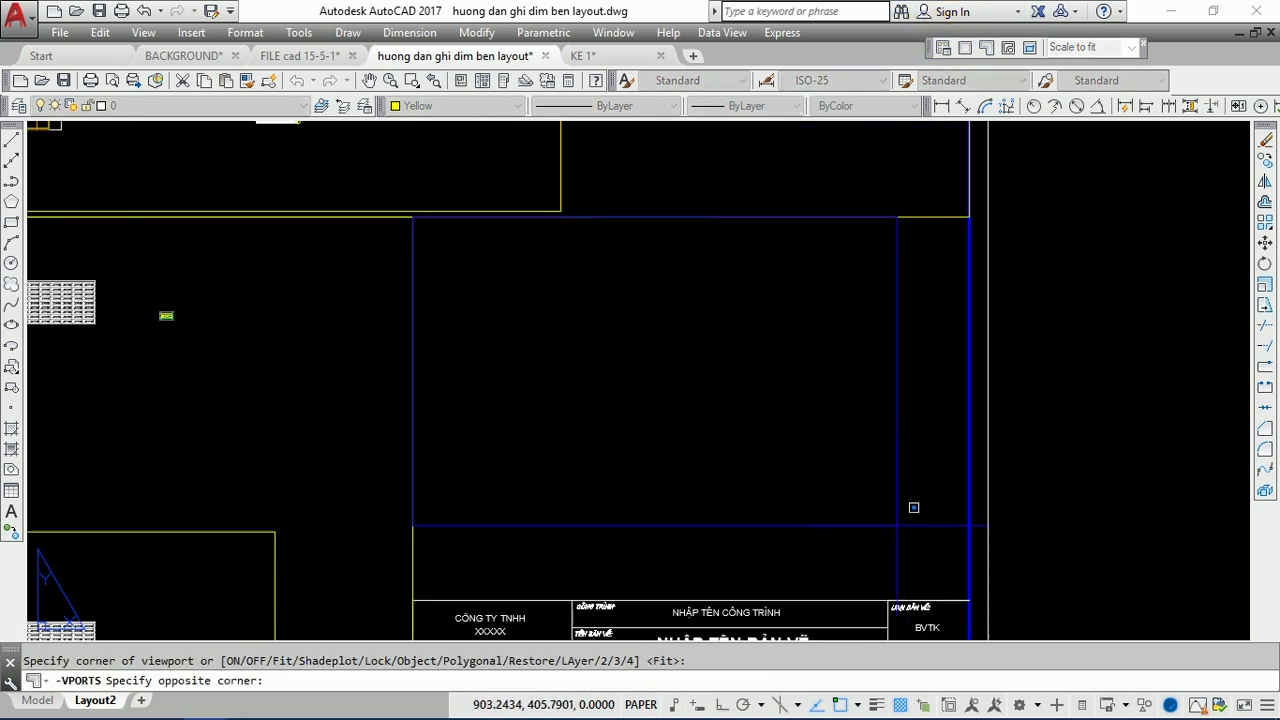
click(963, 561)
scroll(915, 415, down, 3)
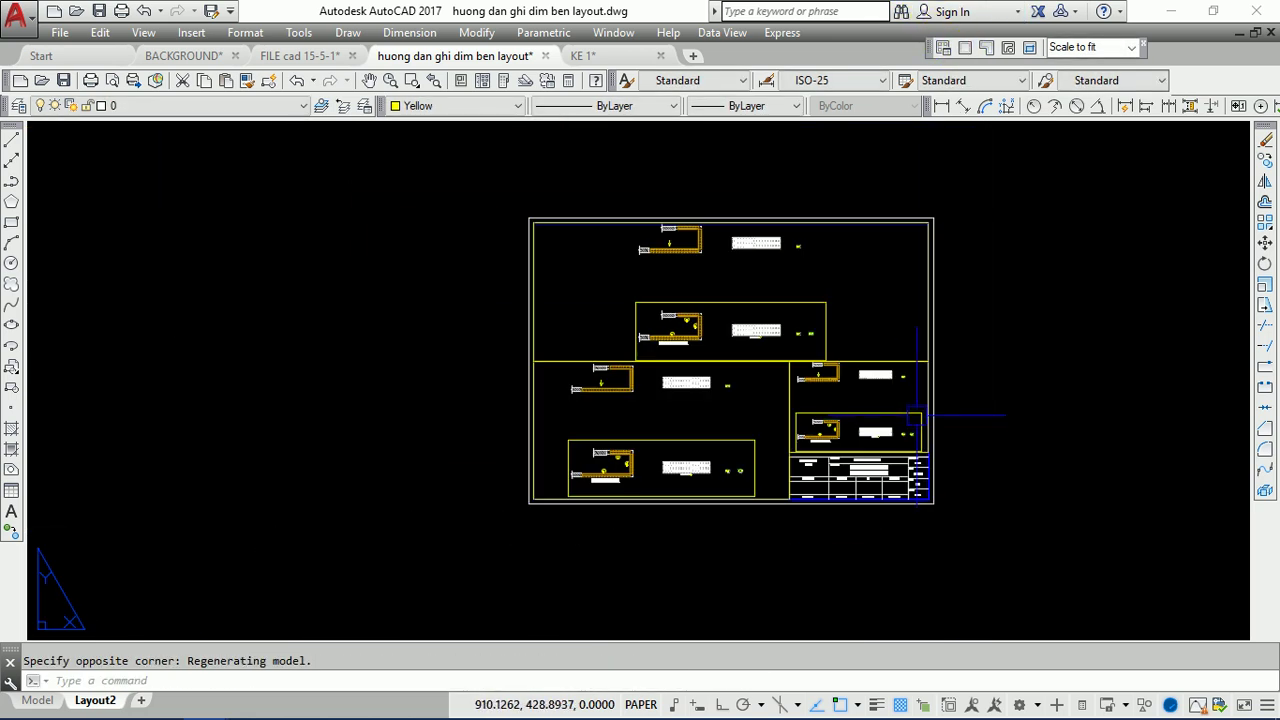
scroll(657, 429, up, 3)
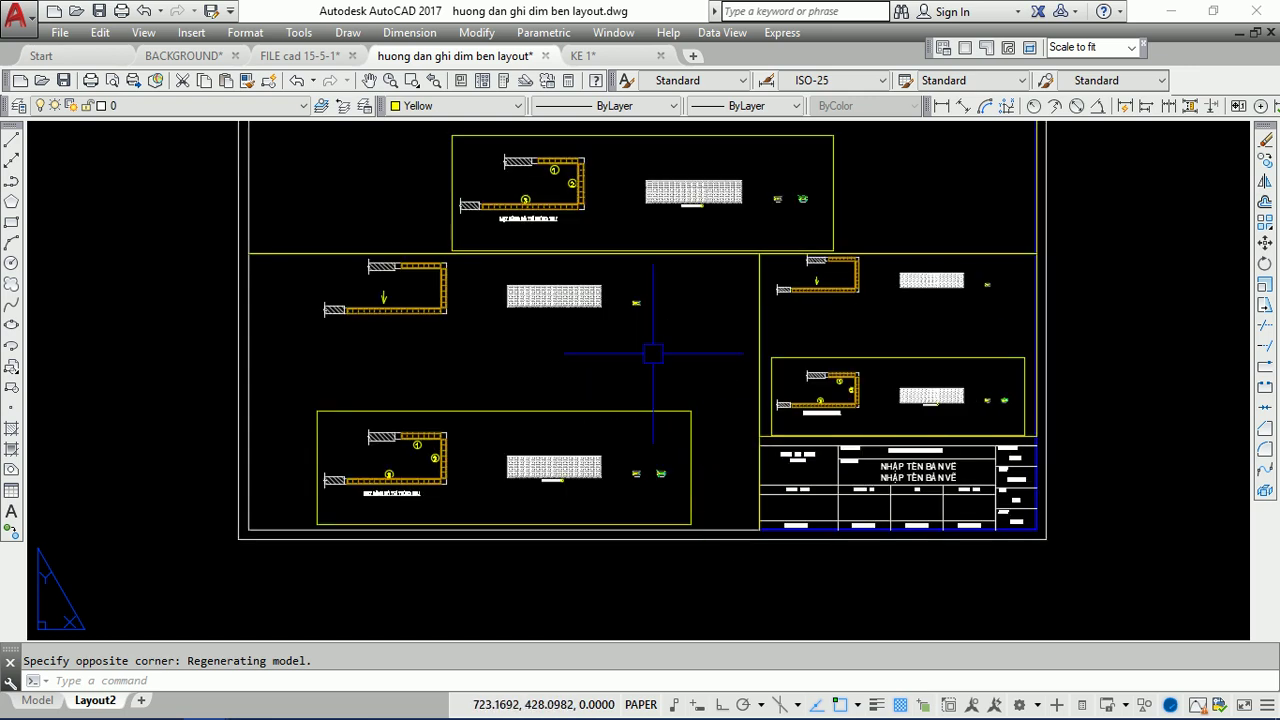
mouse_move(700, 366)
middle_down()
mouse_move(742, 466)
mouse_move(733, 454)
middle_up()
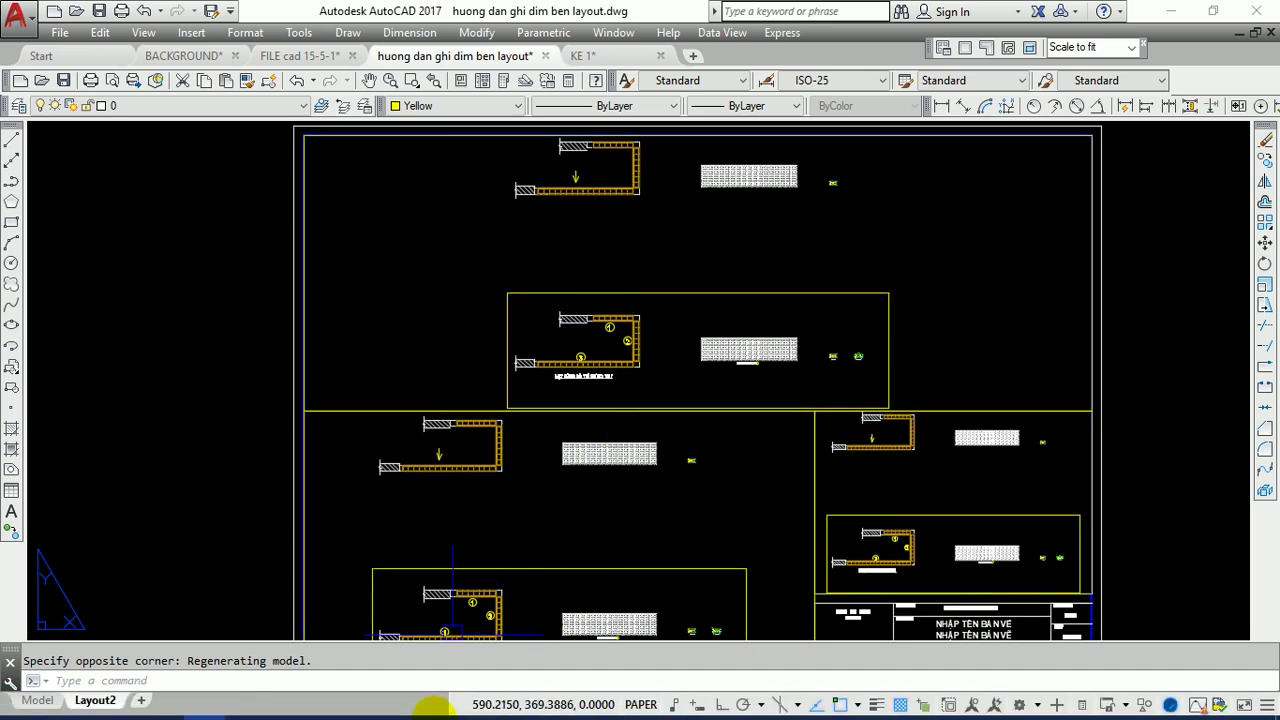
- Pan the sheet view and start a Z zoom command
click(482, 700)
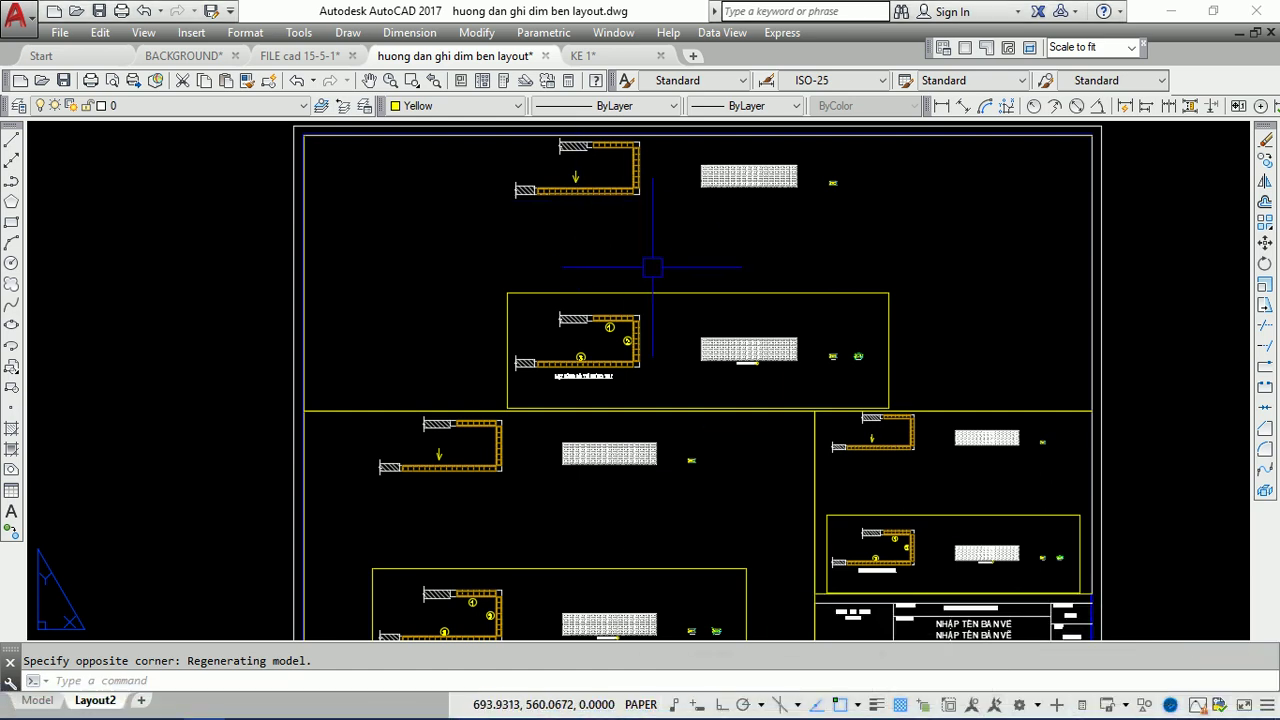
middle_drag(666, 271, 608, 304)
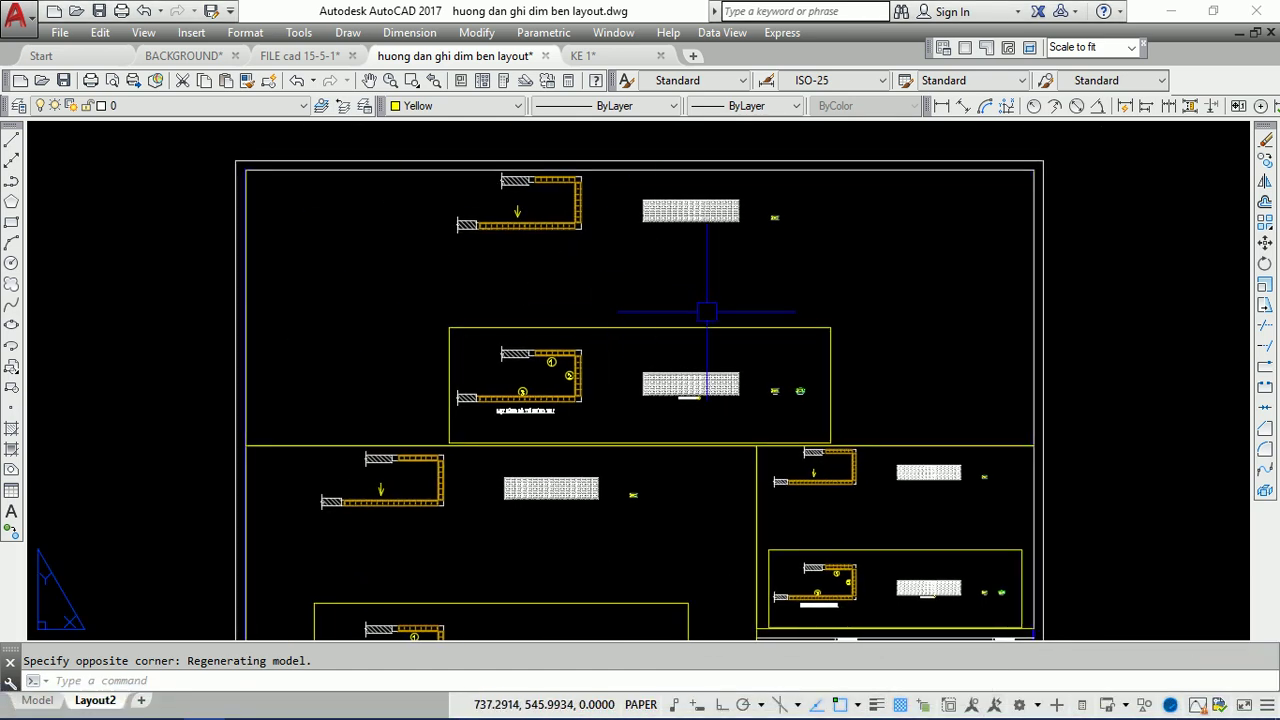
scroll(475, 306, down, 3)
text(z)
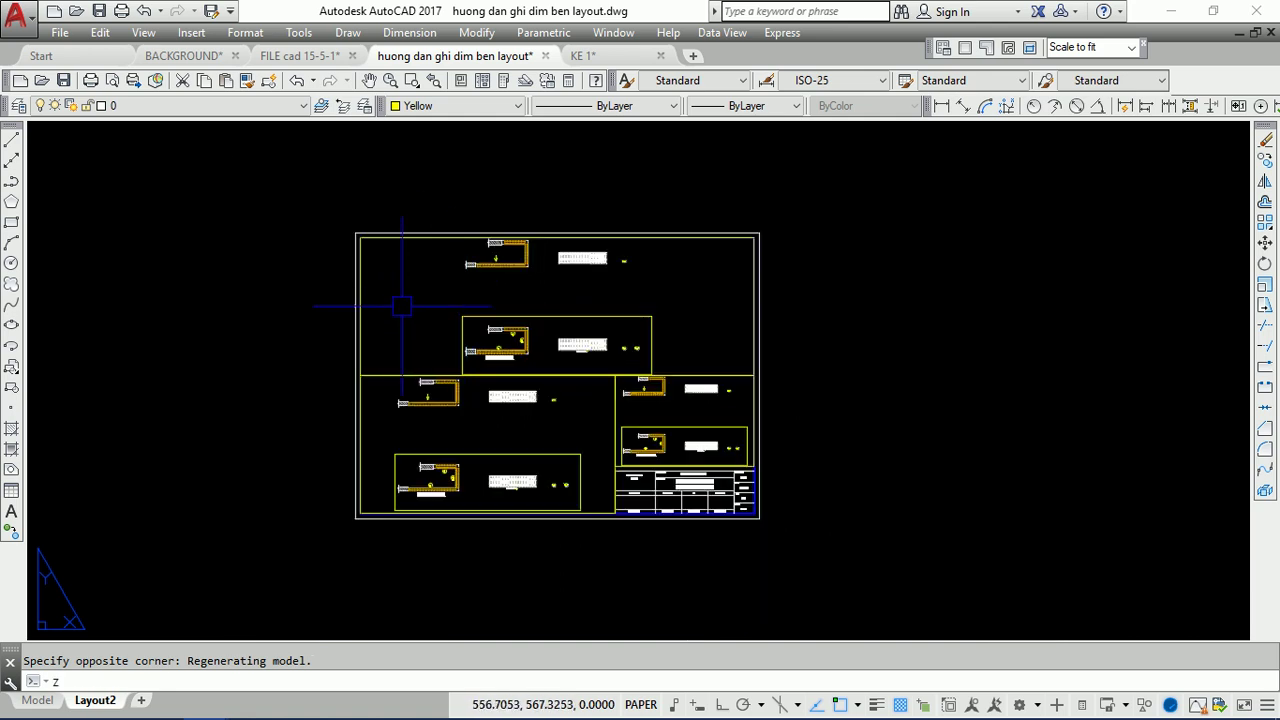
key(Return)
- Window-zoom onto the lower-left viewport, then again with the Standard toolbar's Zoom Window
click(349, 372)
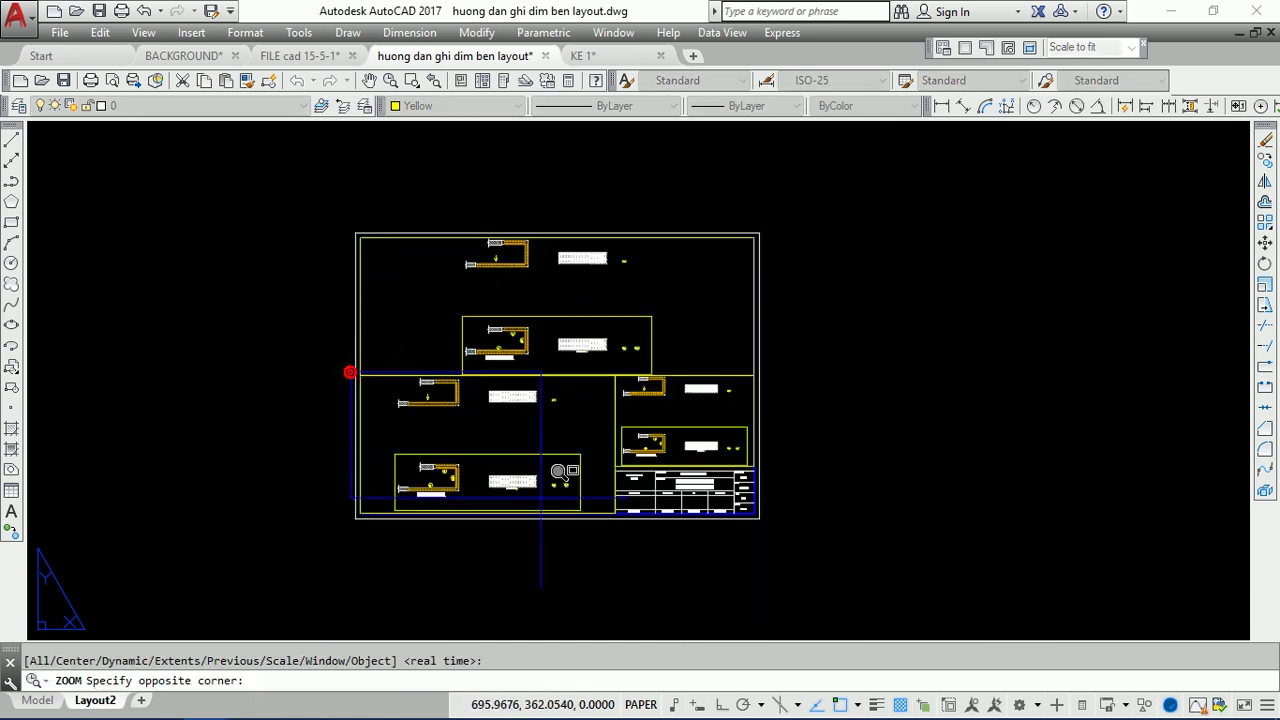
click(624, 520)
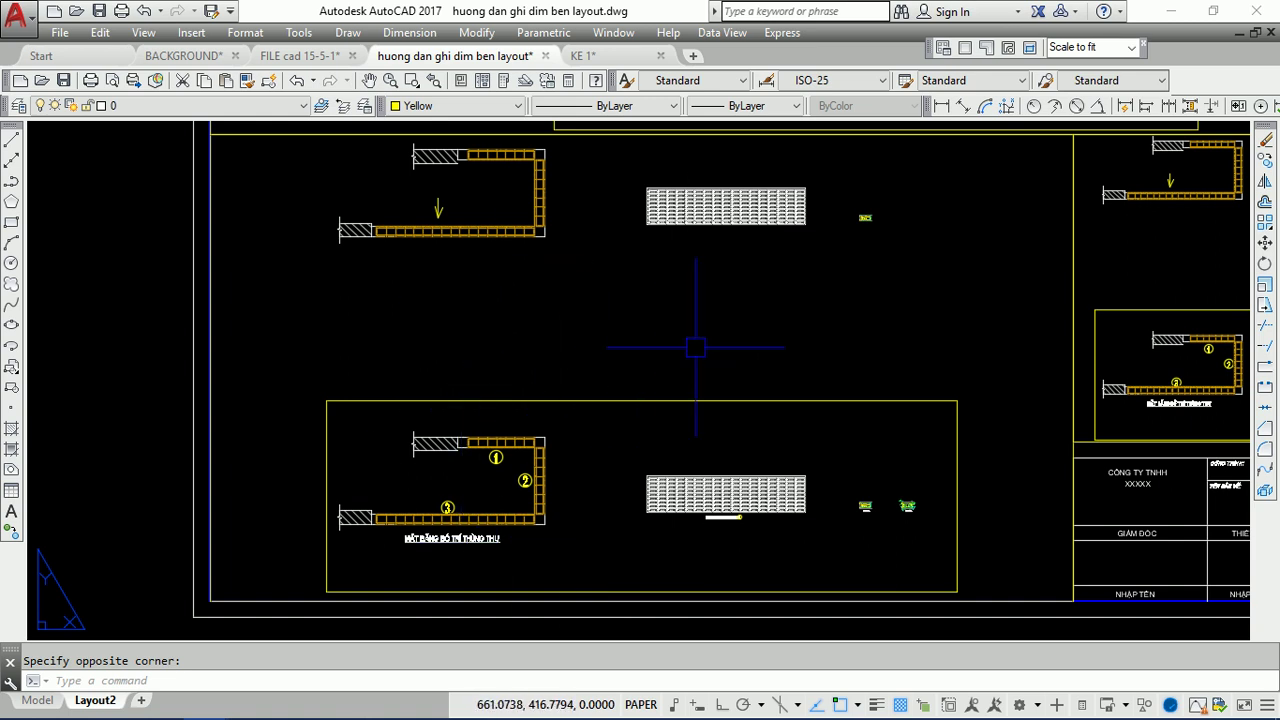
scroll(500, 265, down, 4)
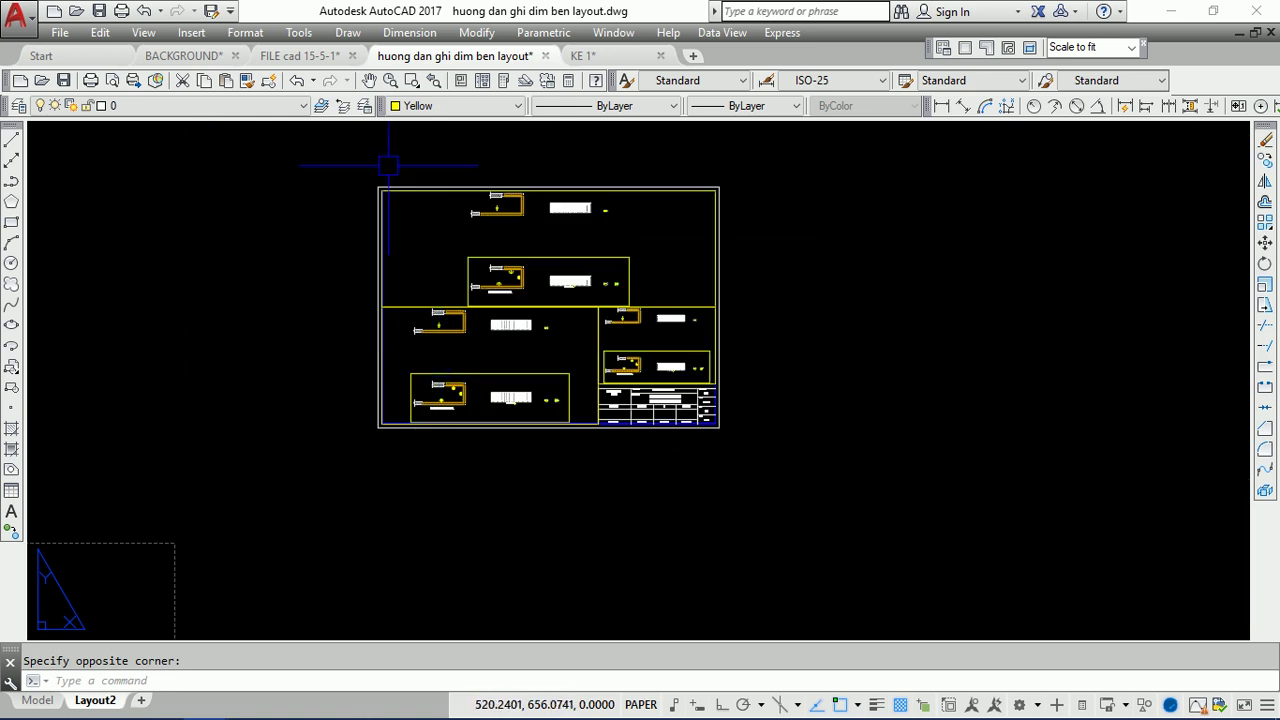
click(411, 80)
scroll(413, 342, up, 3)
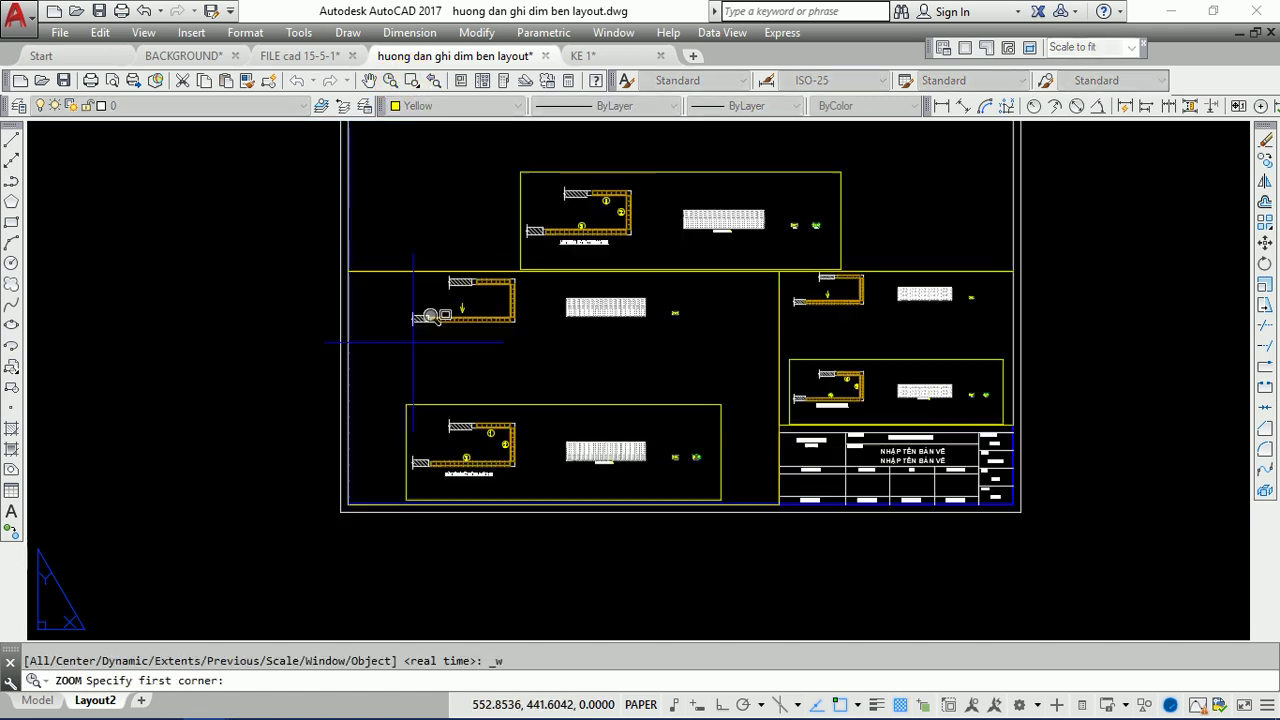
click(331, 263)
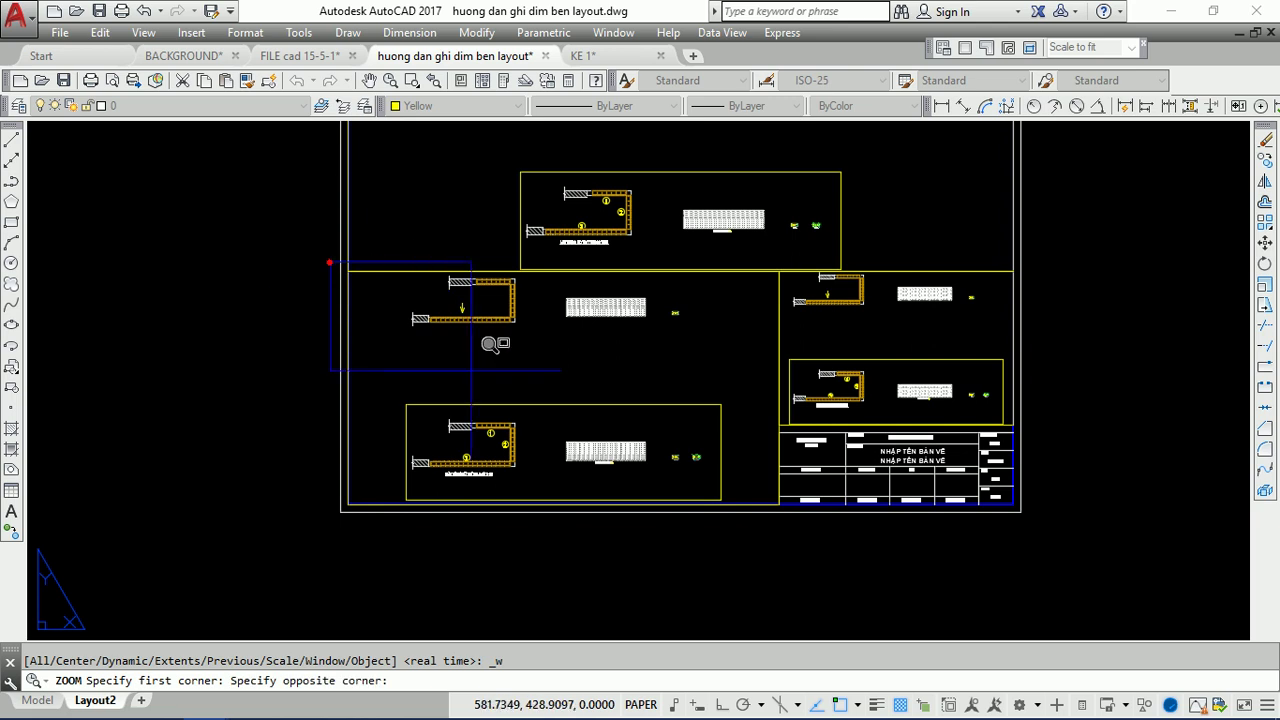
click(791, 525)
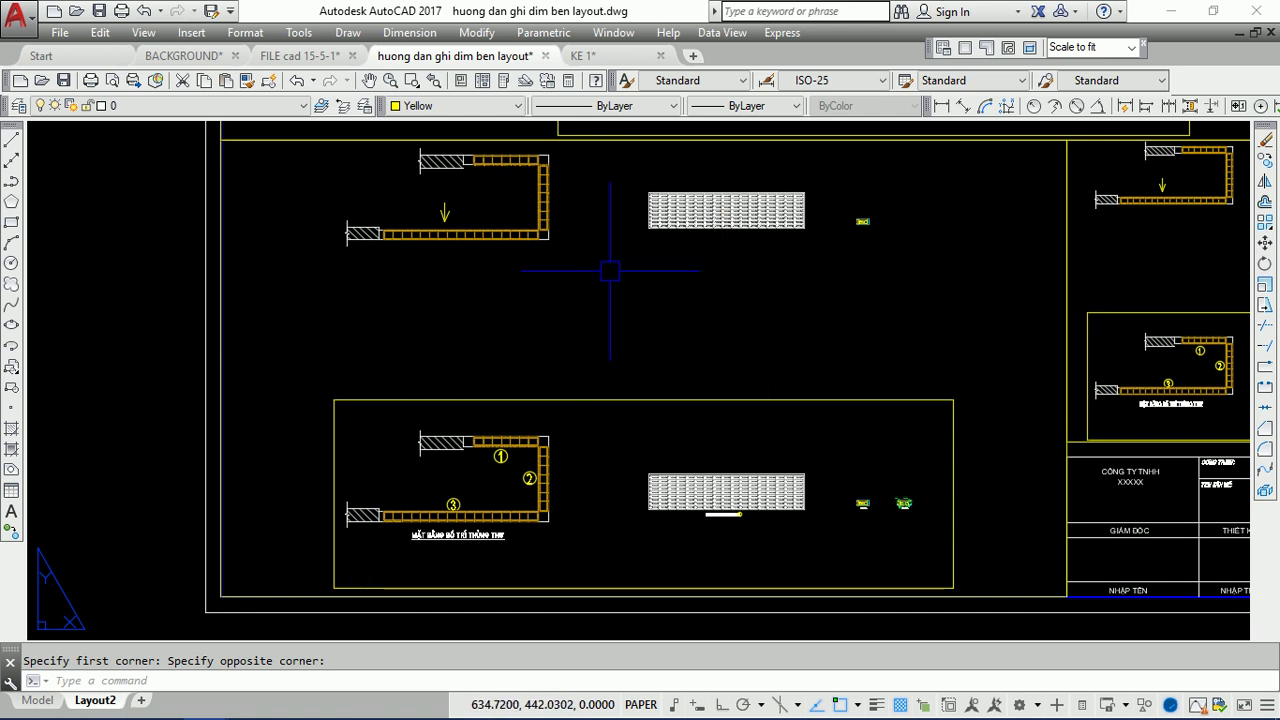
- Activate the lower-left viewport and pan and zoom the drawing inside it
double_click(585, 288)
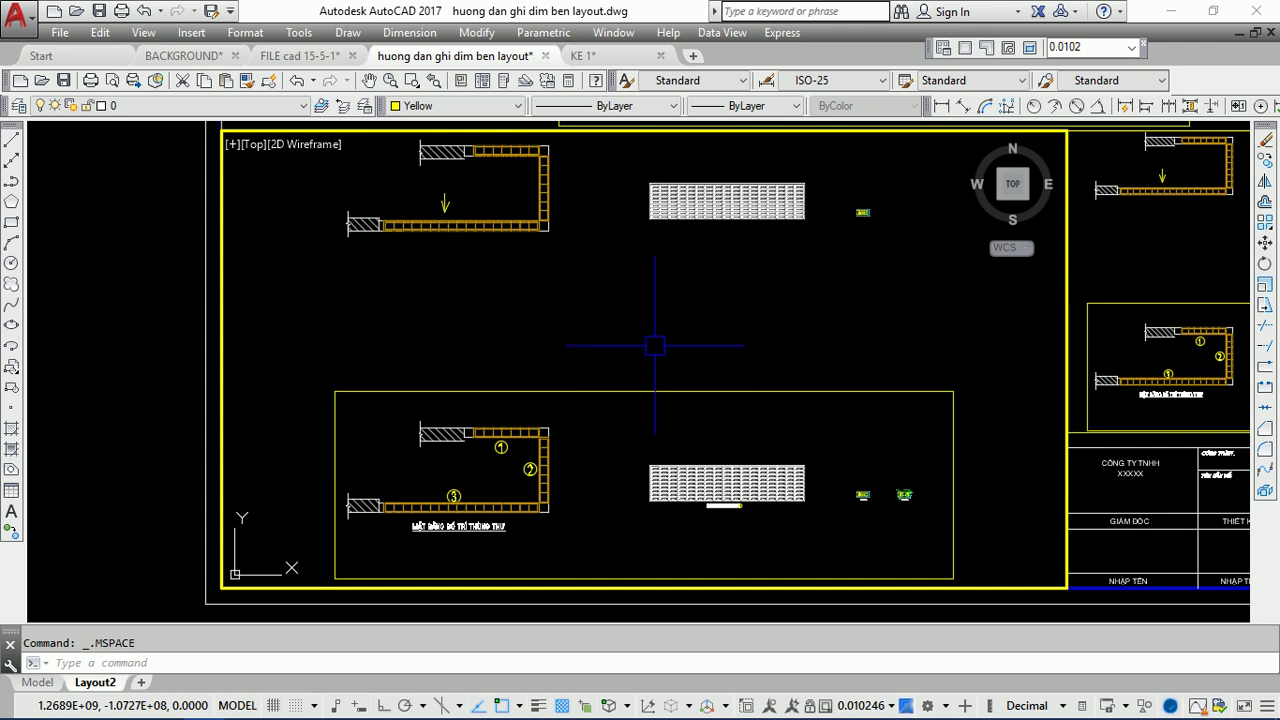
middle_drag(668, 250, 662, 390)
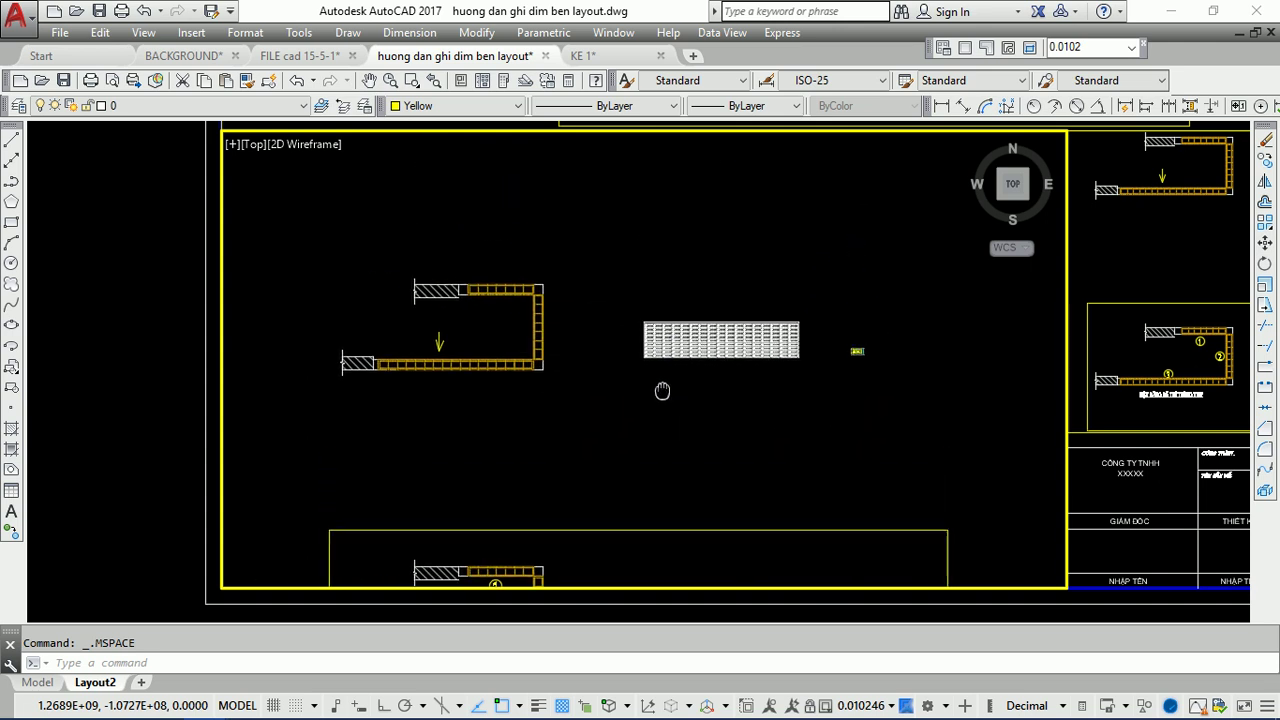
scroll(365, 318, up, 3)
middle_drag(462, 364, 505, 363)
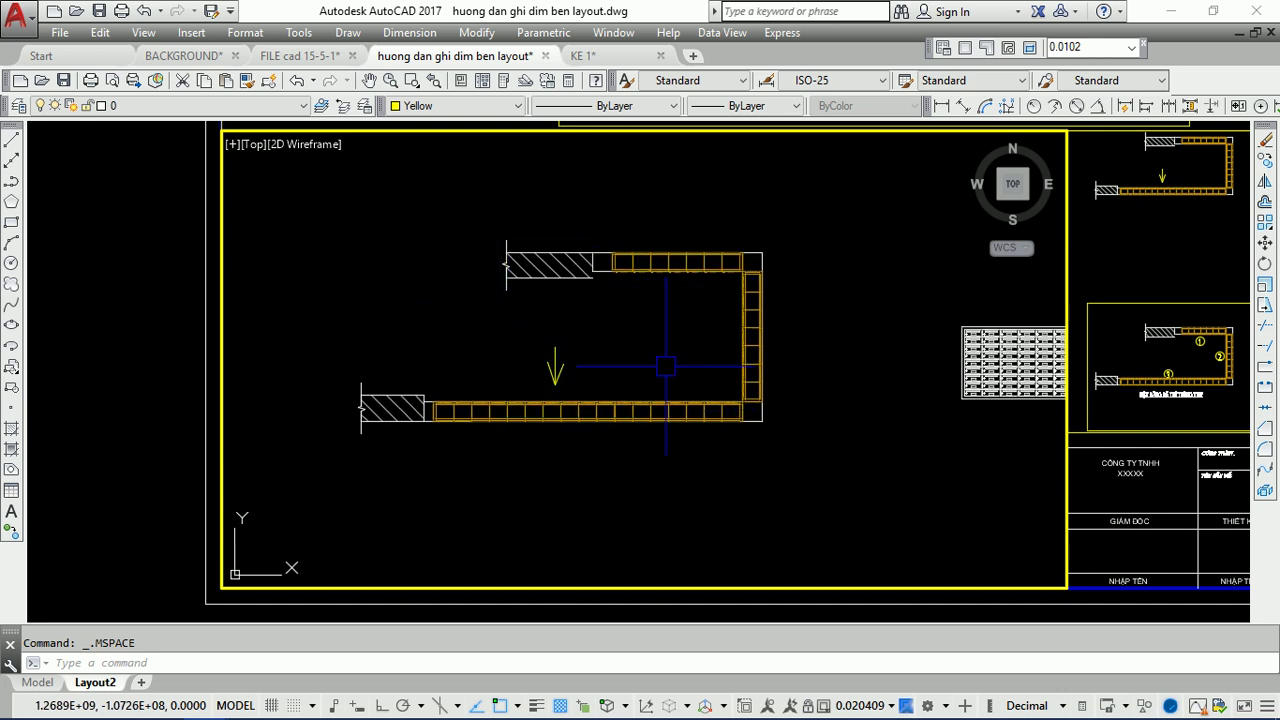
scroll(600, 330, down, 3)
scroll(520, 340, up, 3)
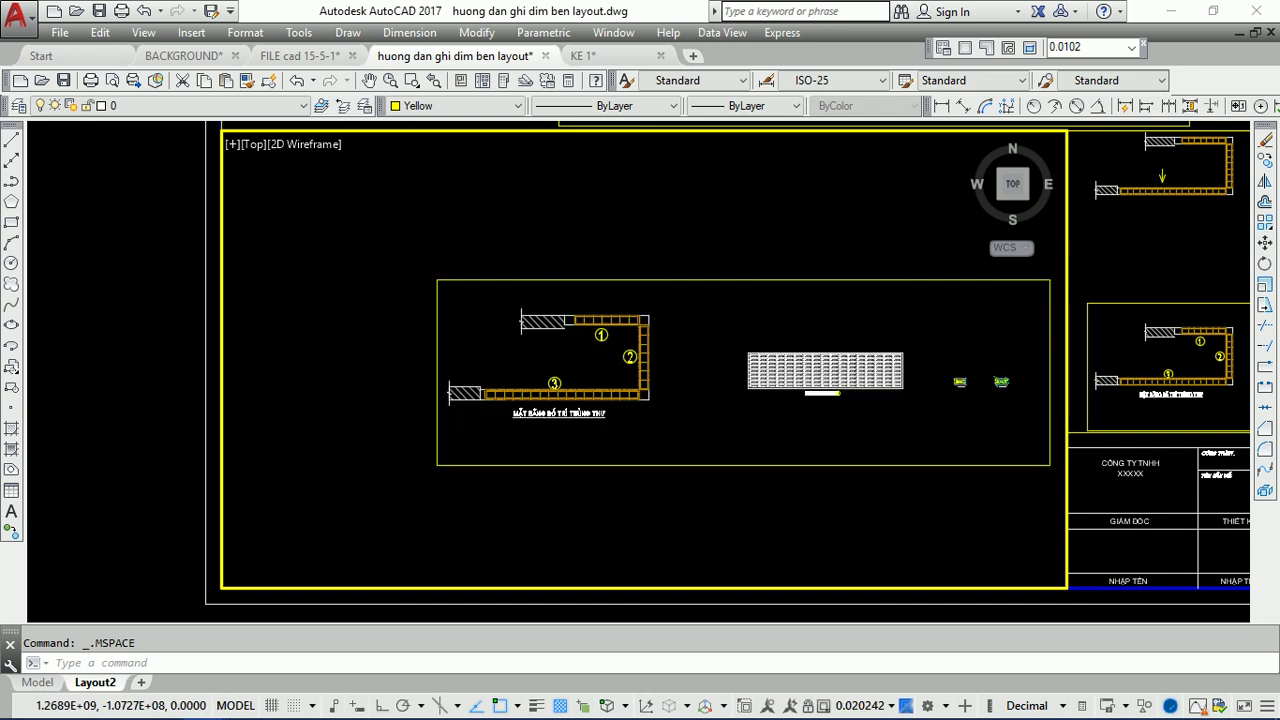
scroll(507, 340, up, 3)
scroll(488, 406, down, 3)
scroll(543, 366, down, 2)
scroll(529, 366, up, 3)
scroll(540, 333, up, 2)
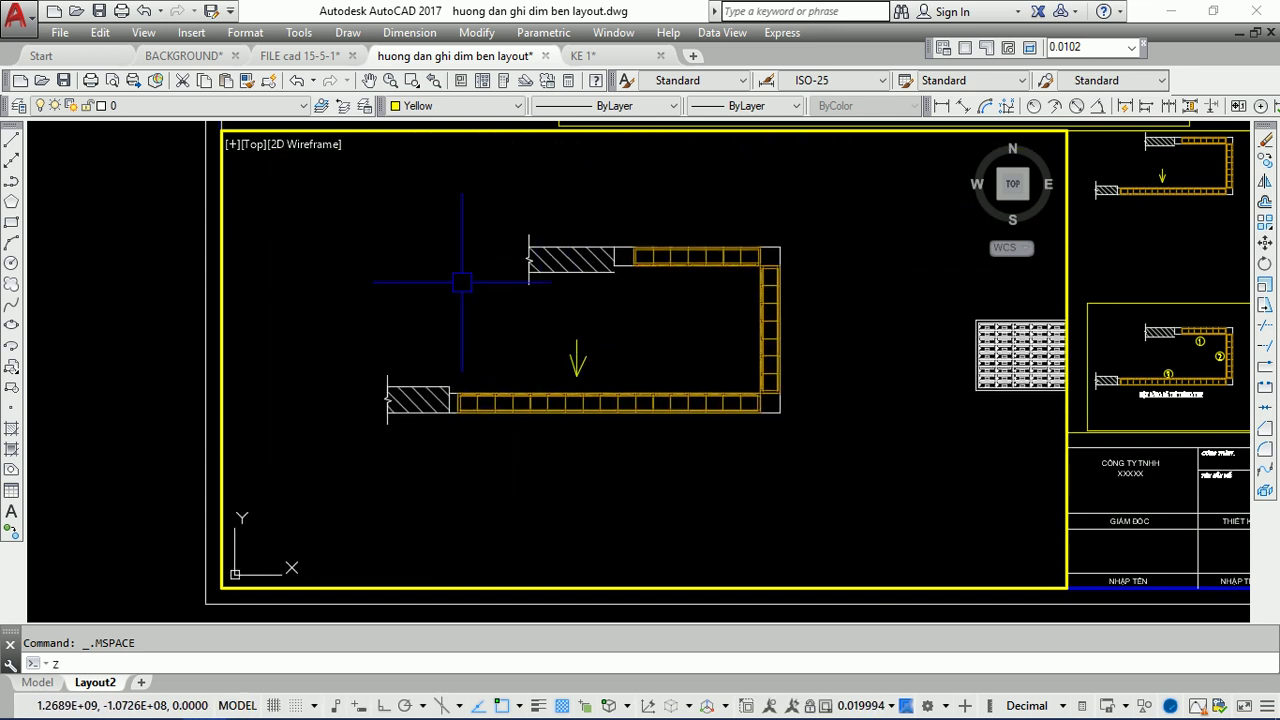
- Window-zoom around the U-shaped plan to fill the viewport, then switch back to paper space
text(z)
key(Return)
click(374, 213)
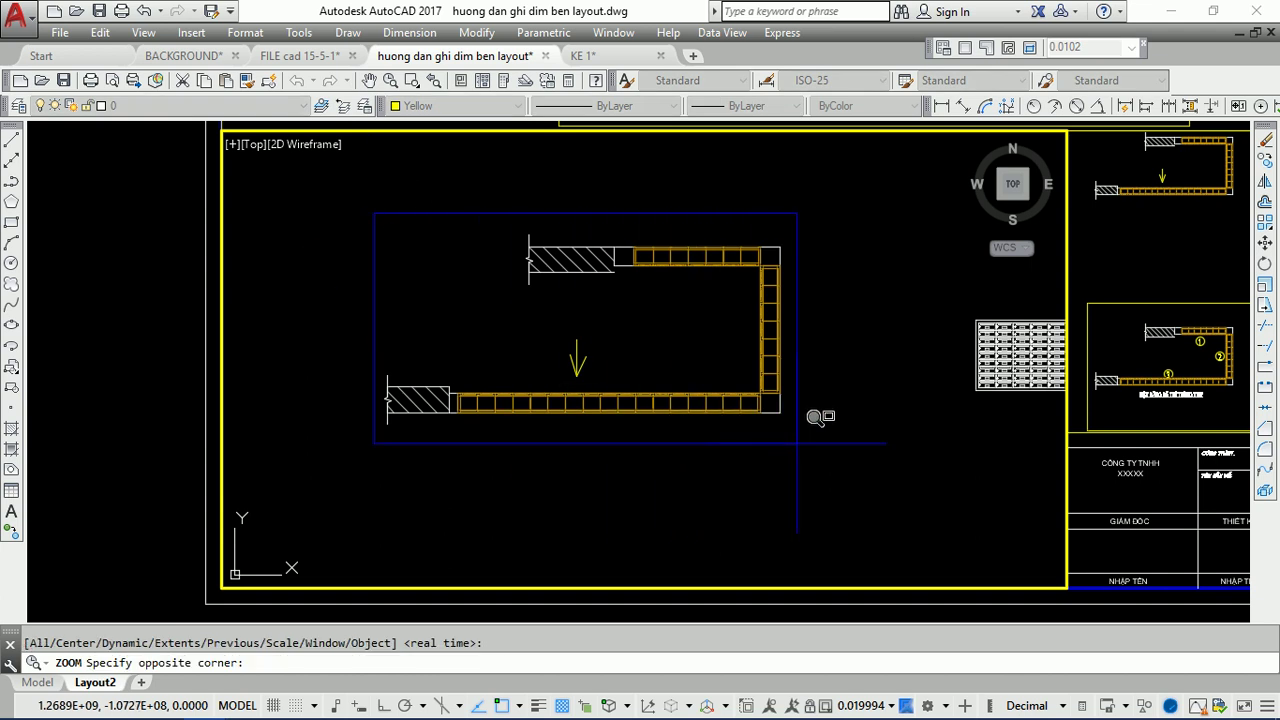
click(797, 443)
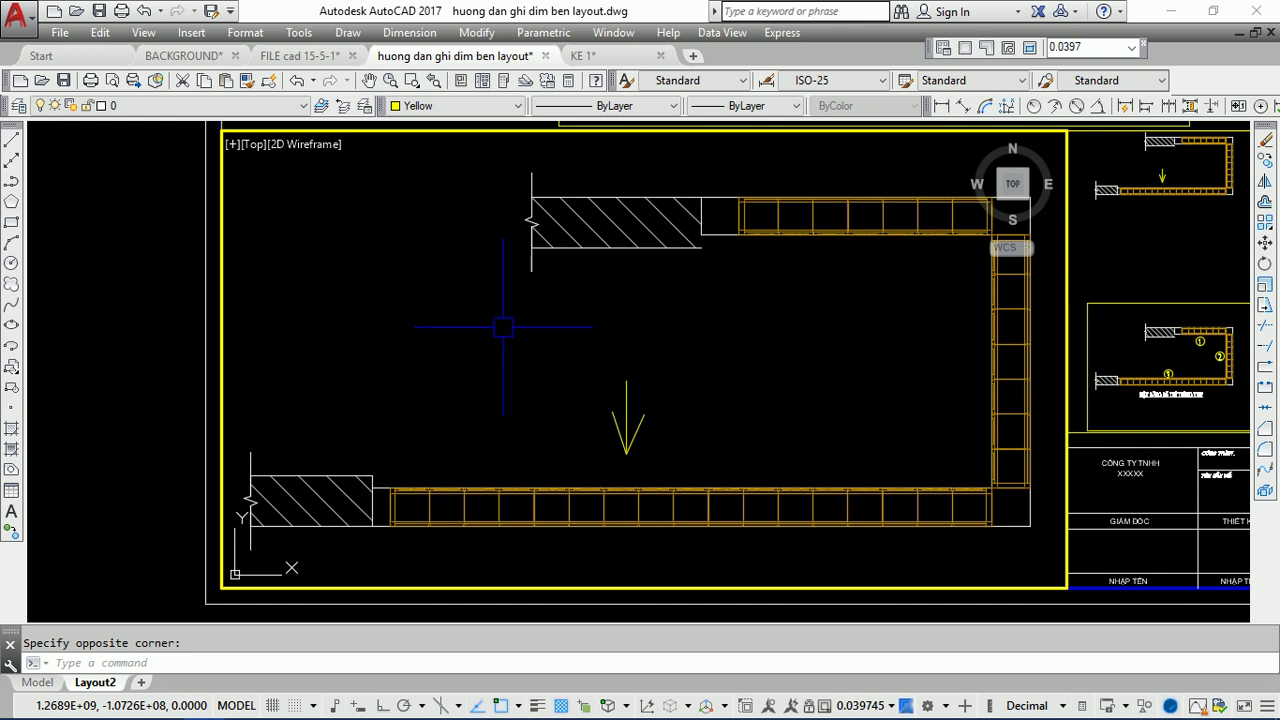
text(Ps)
key(Return)
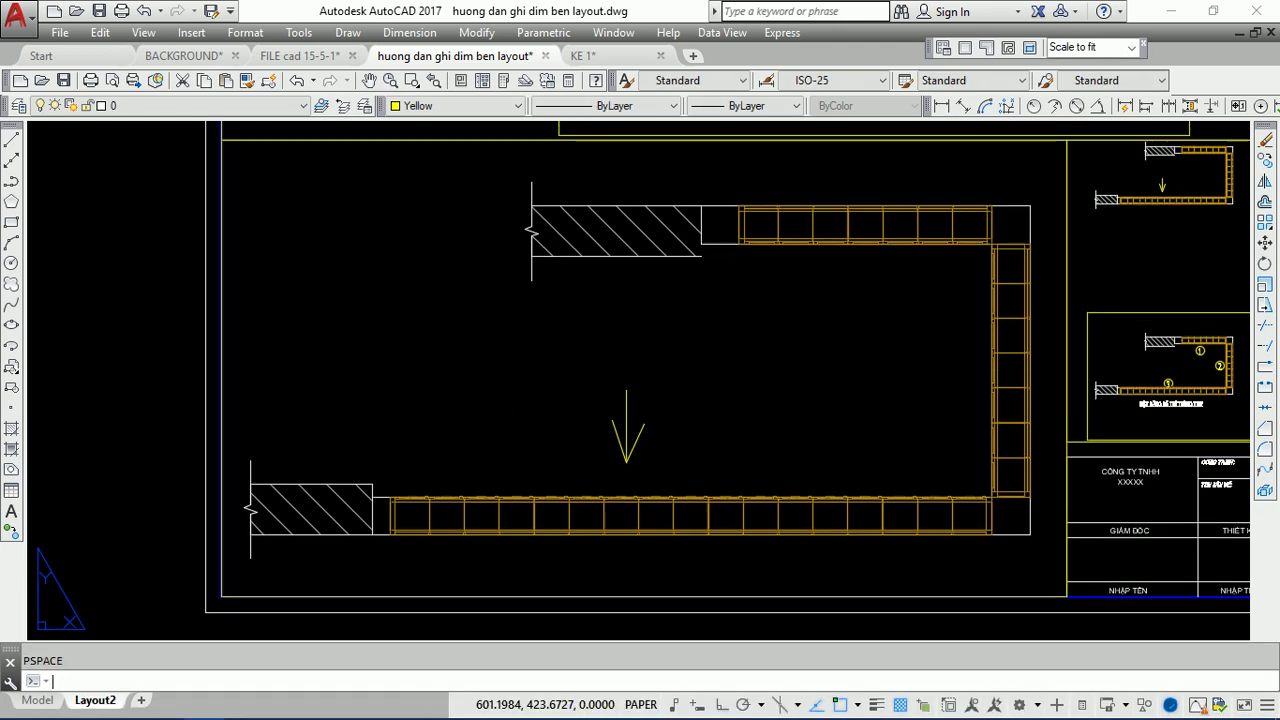
- Pan the sheet and window-zoom onto its upper viewports
scroll(488, 440, down, 3)
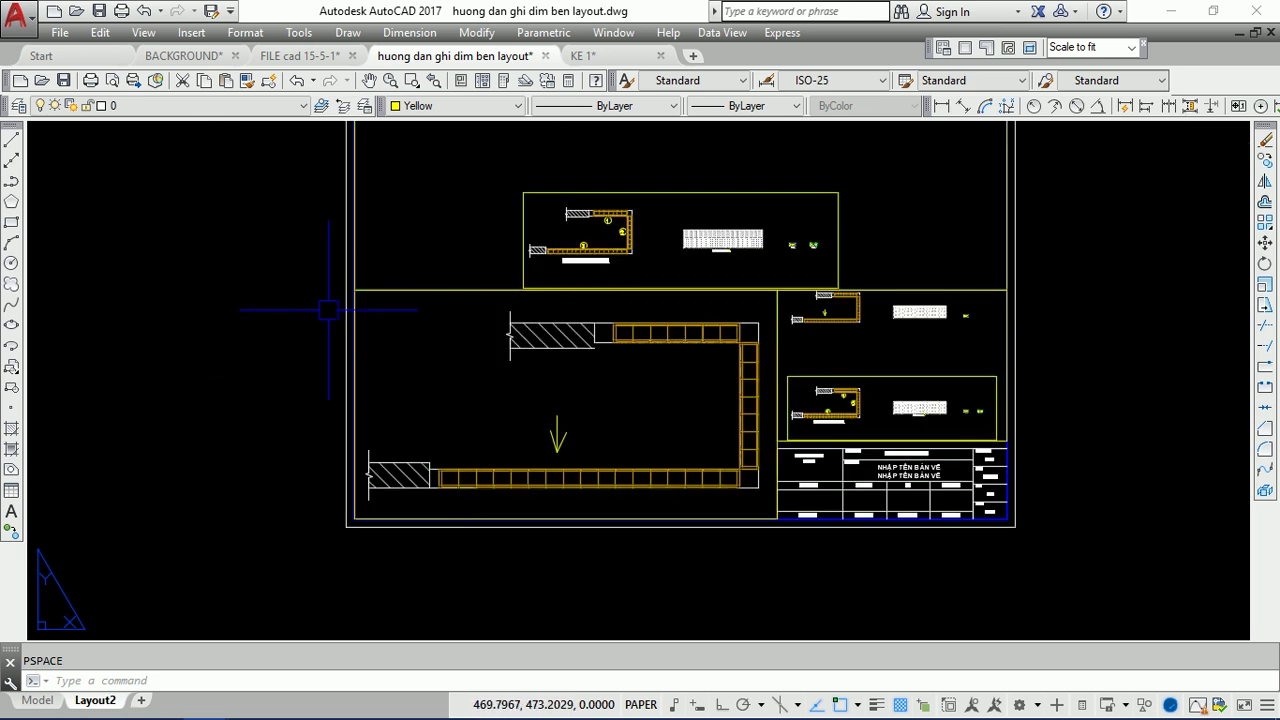
middle_drag(621, 330, 575, 410)
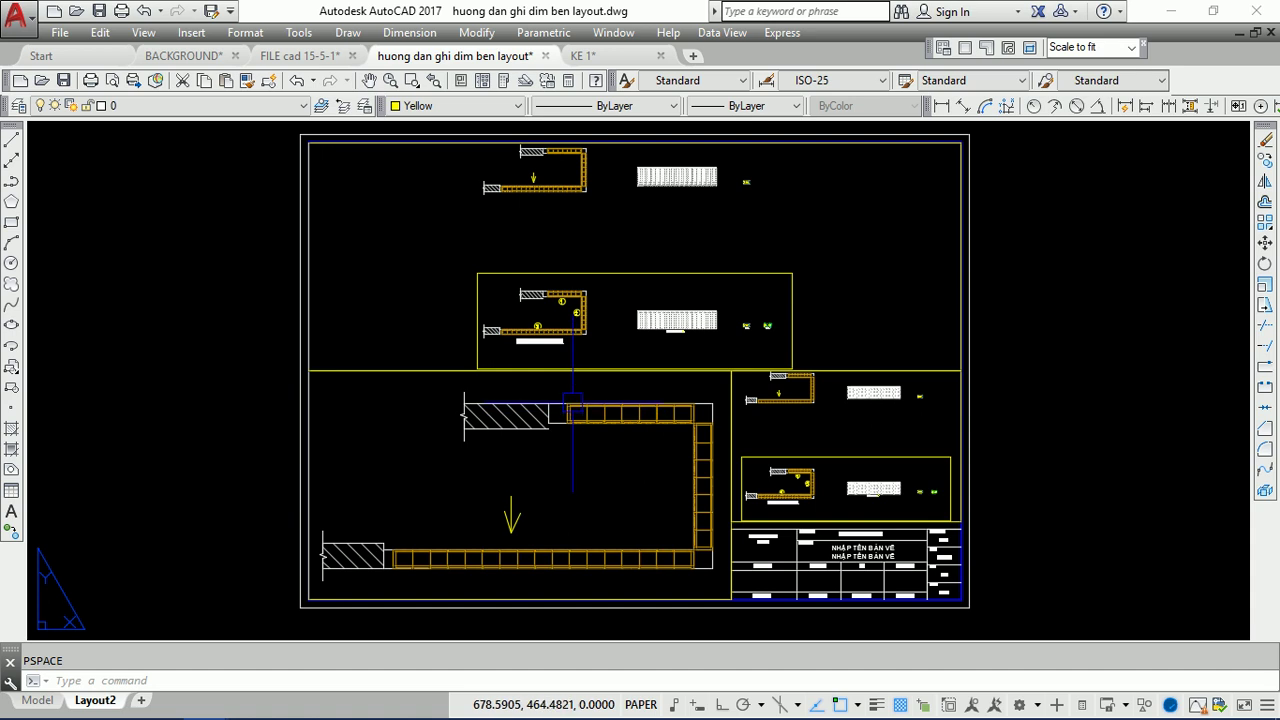
middle_drag(572, 311, 531, 417)
text(z)
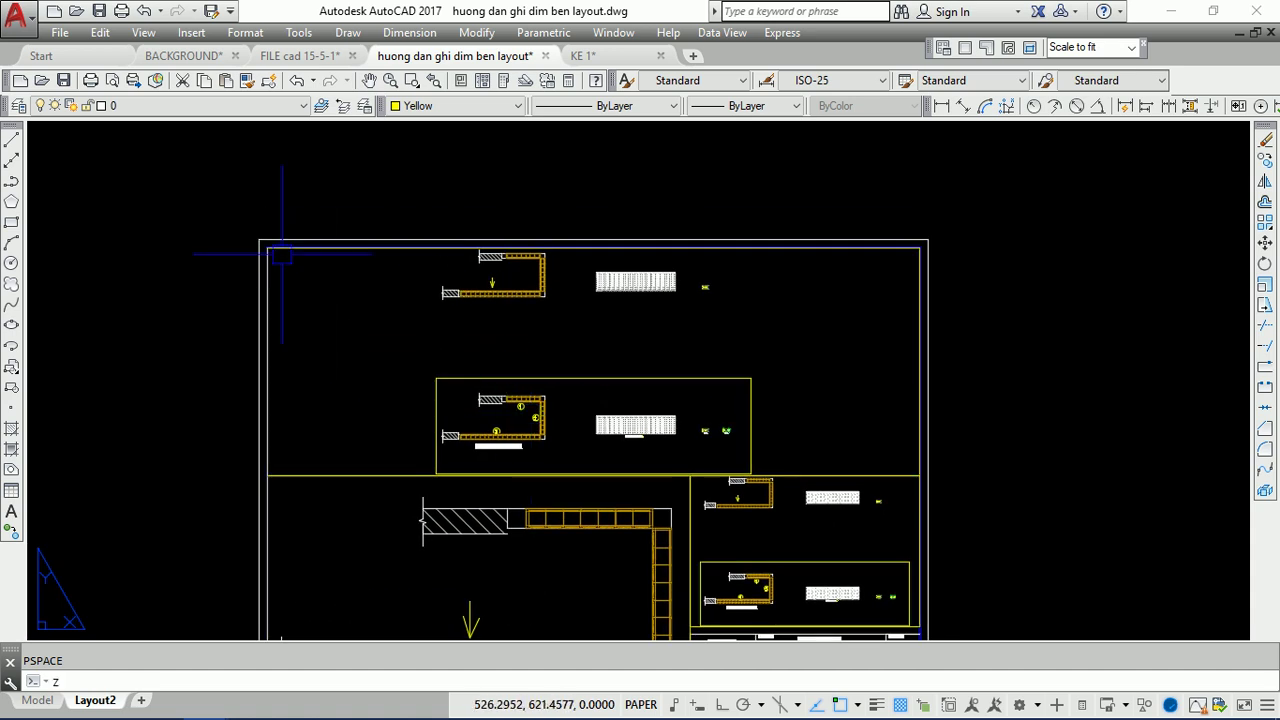
key(Return)
click(241, 205)
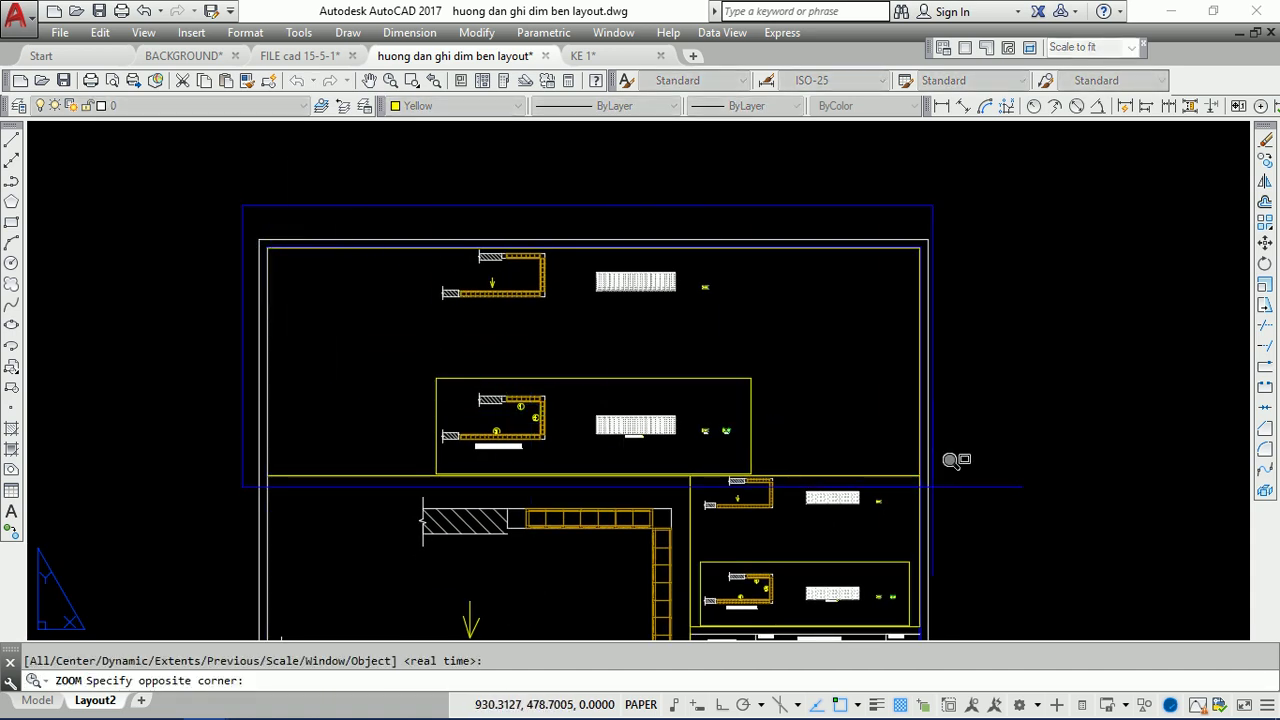
click(932, 487)
- Nudge the sheet view upward, zoom out, and start another Z zoom
middle_drag(771, 406, 769, 349)
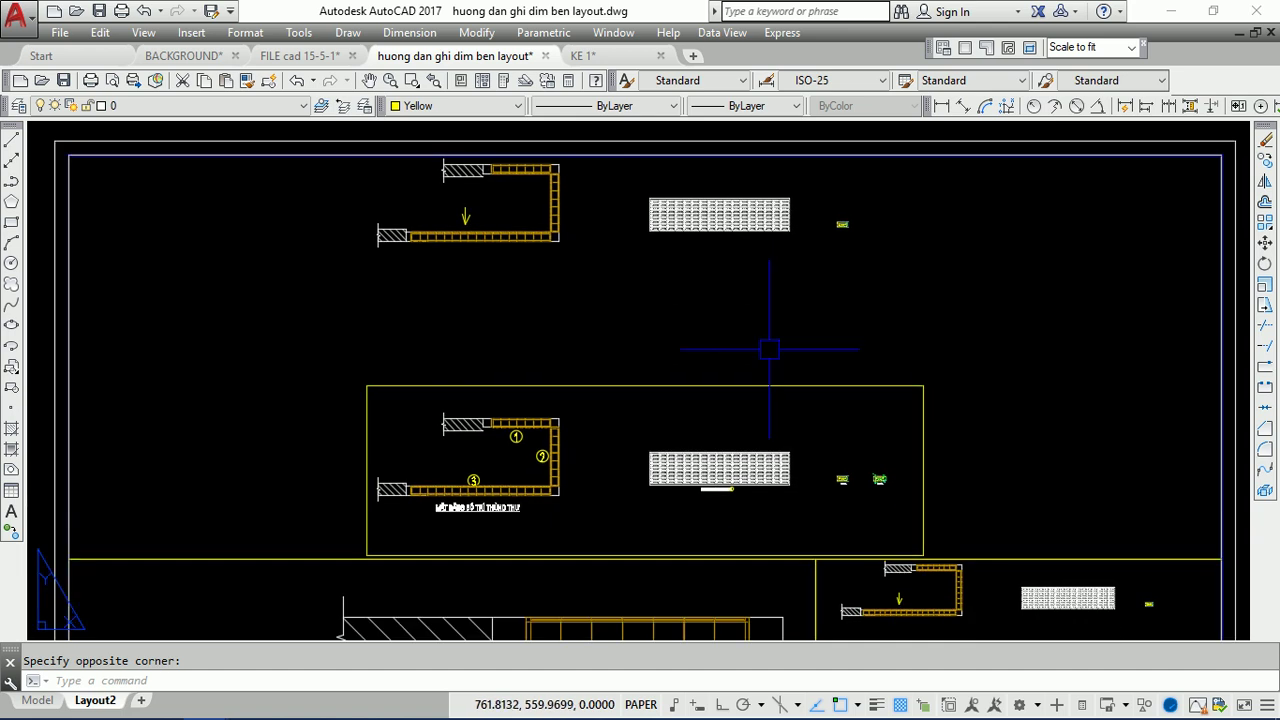
scroll(568, 340, down, 3)
text(z)
key(Return)
- Zoom in on the upper sheet, enter the top viewport and pan to frame the elevation block
click(295, 230)
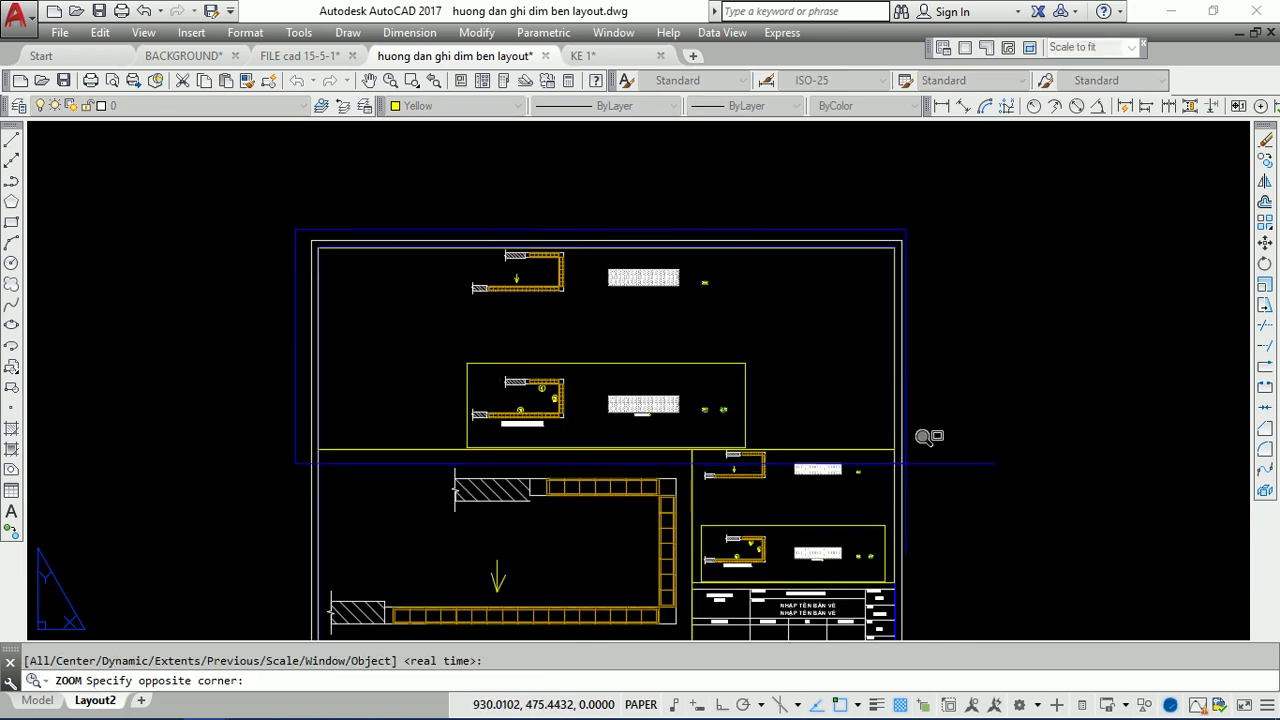
click(924, 465)
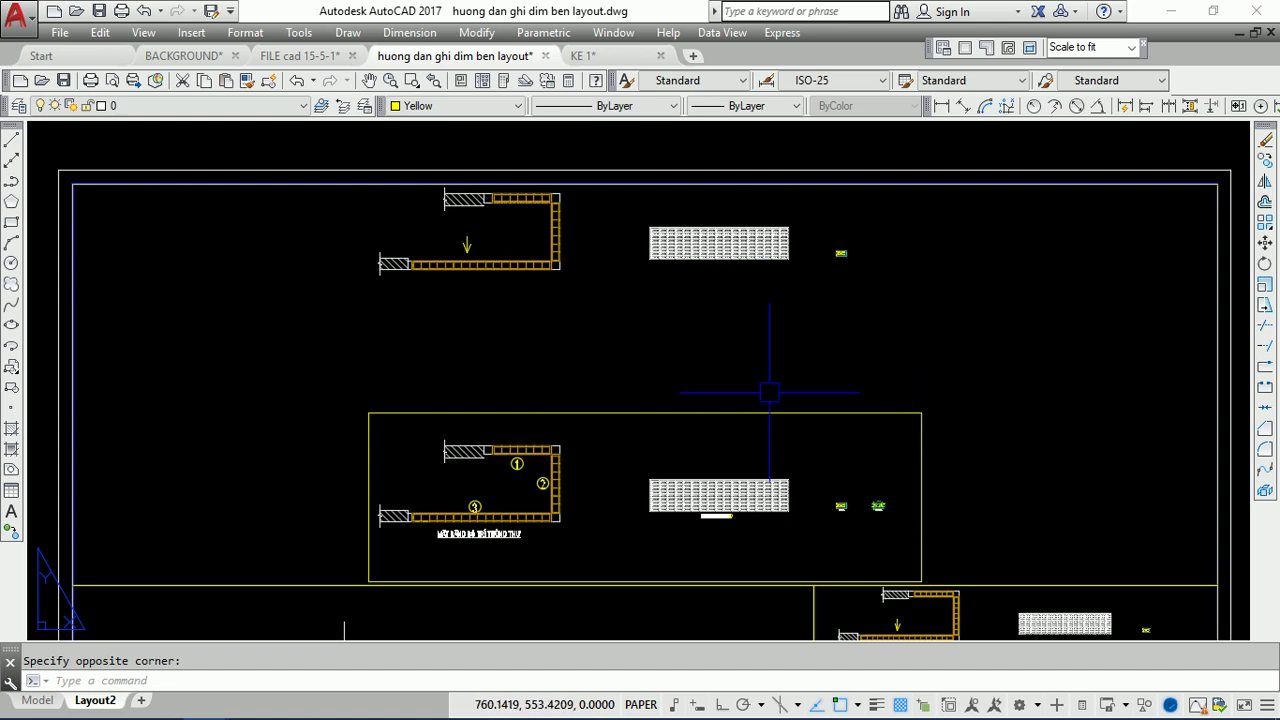
double_click(878, 337)
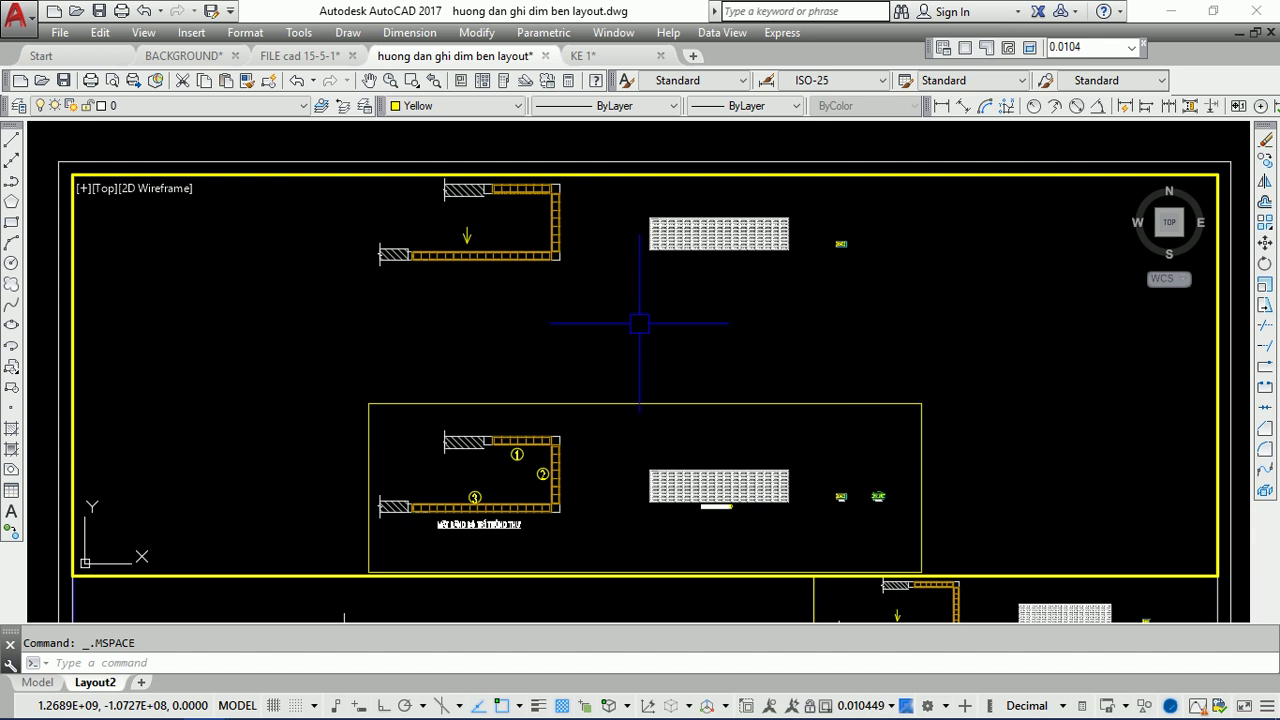
scroll(610, 323, down, 3)
scroll(610, 323, down, 2)
scroll(600, 290, up, 3)
scroll(600, 290, up, 3)
middle_drag(600, 286, 600, 423)
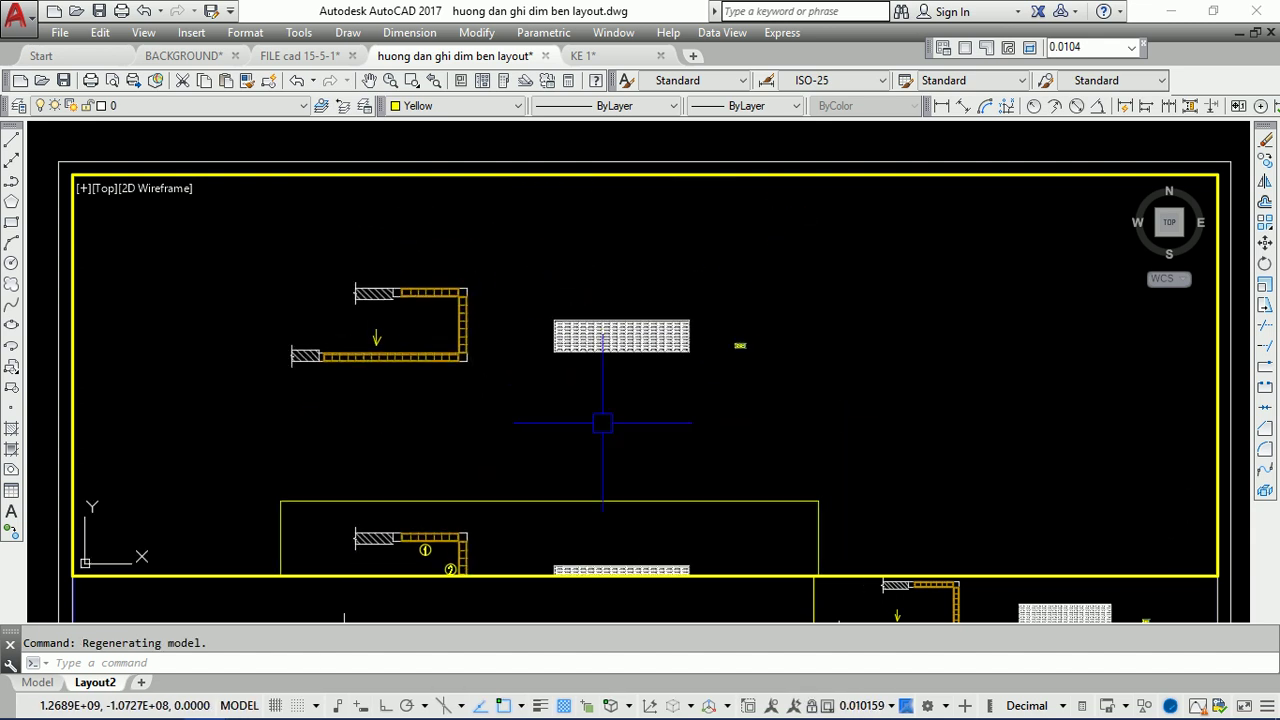
click(640, 318)
key(Escape)
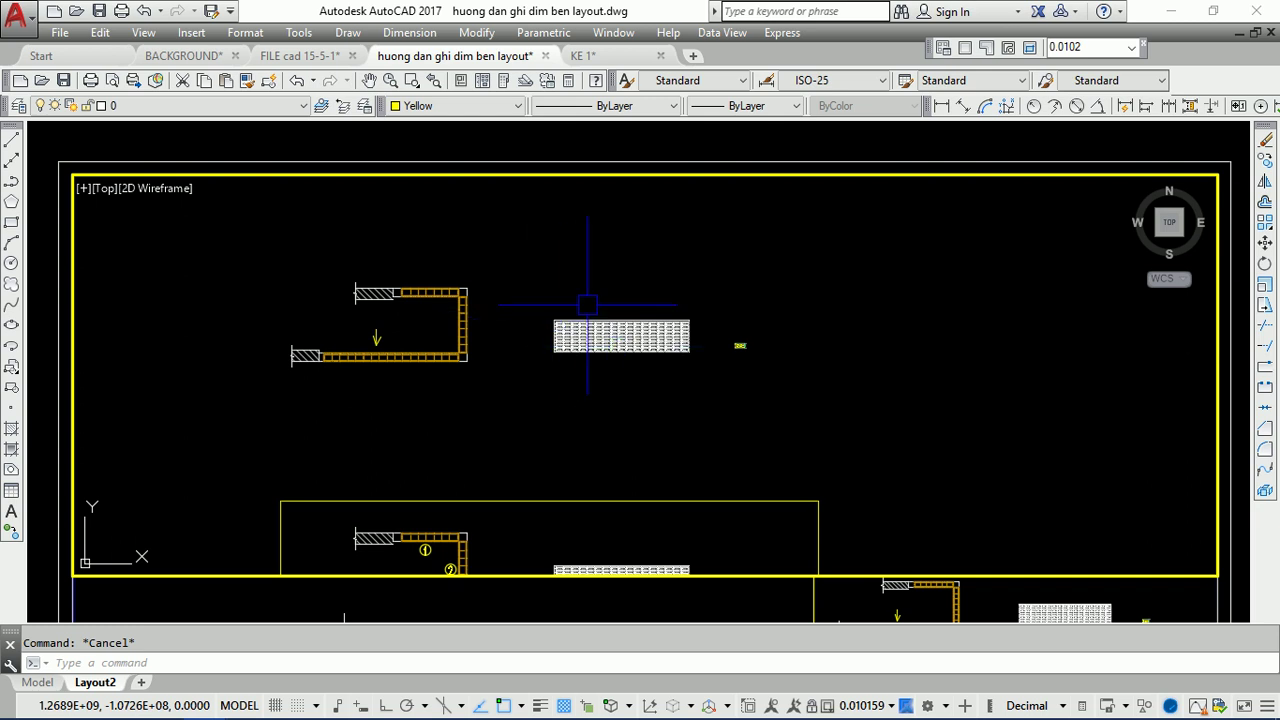
- Window-zoom the mailbox grid block to fill the top viewport, then return to paper space with PS
scroll(624, 320, up, 3)
text(z)
key(Return)
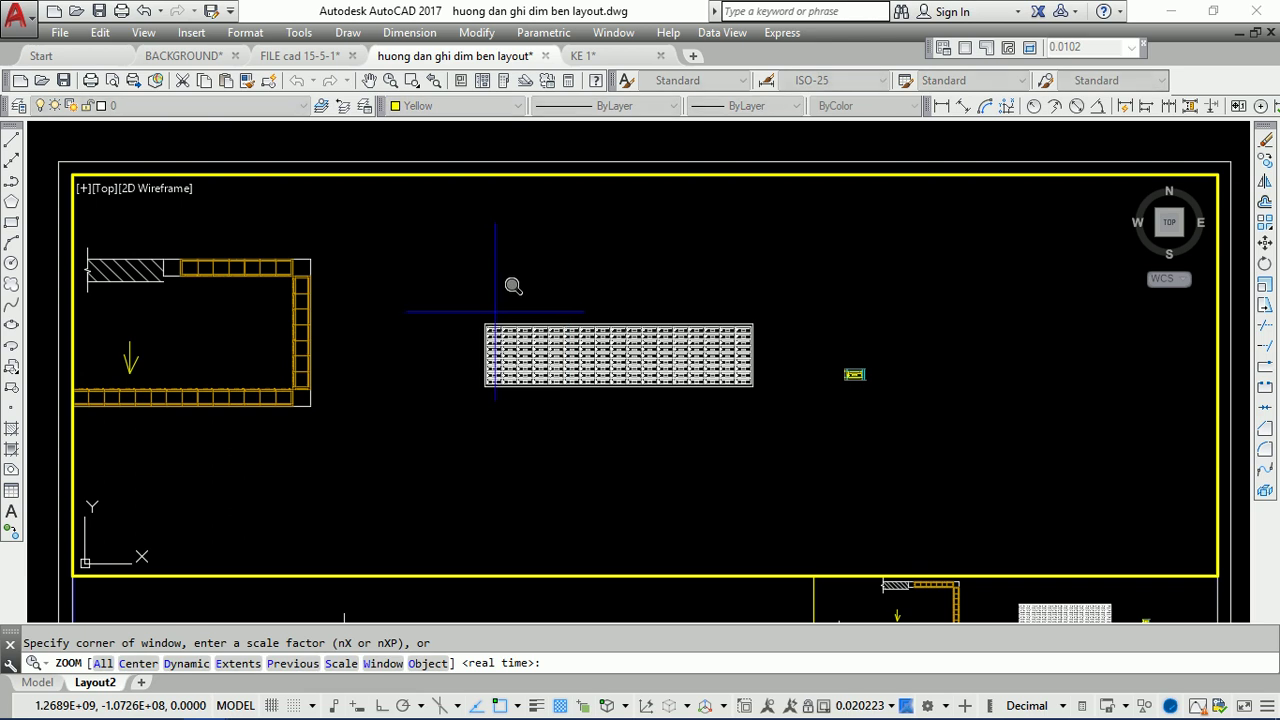
click(479, 314)
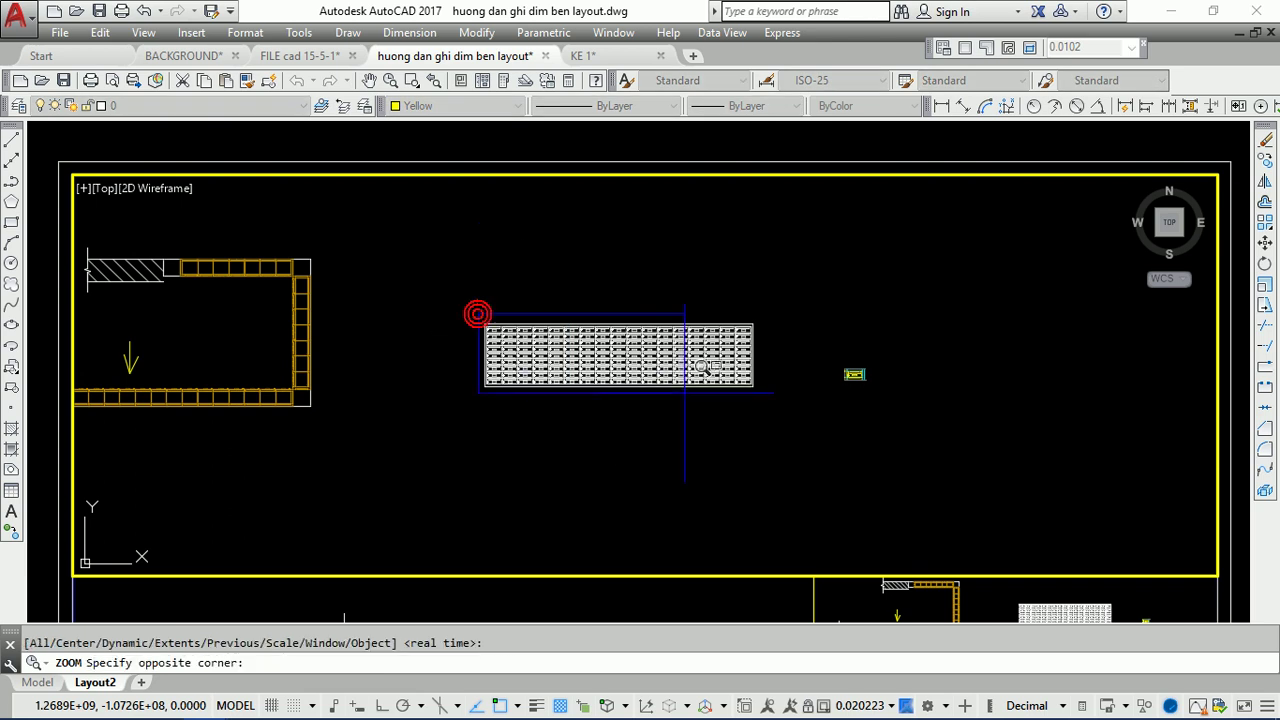
click(757, 395)
mouse_move(757, 395)
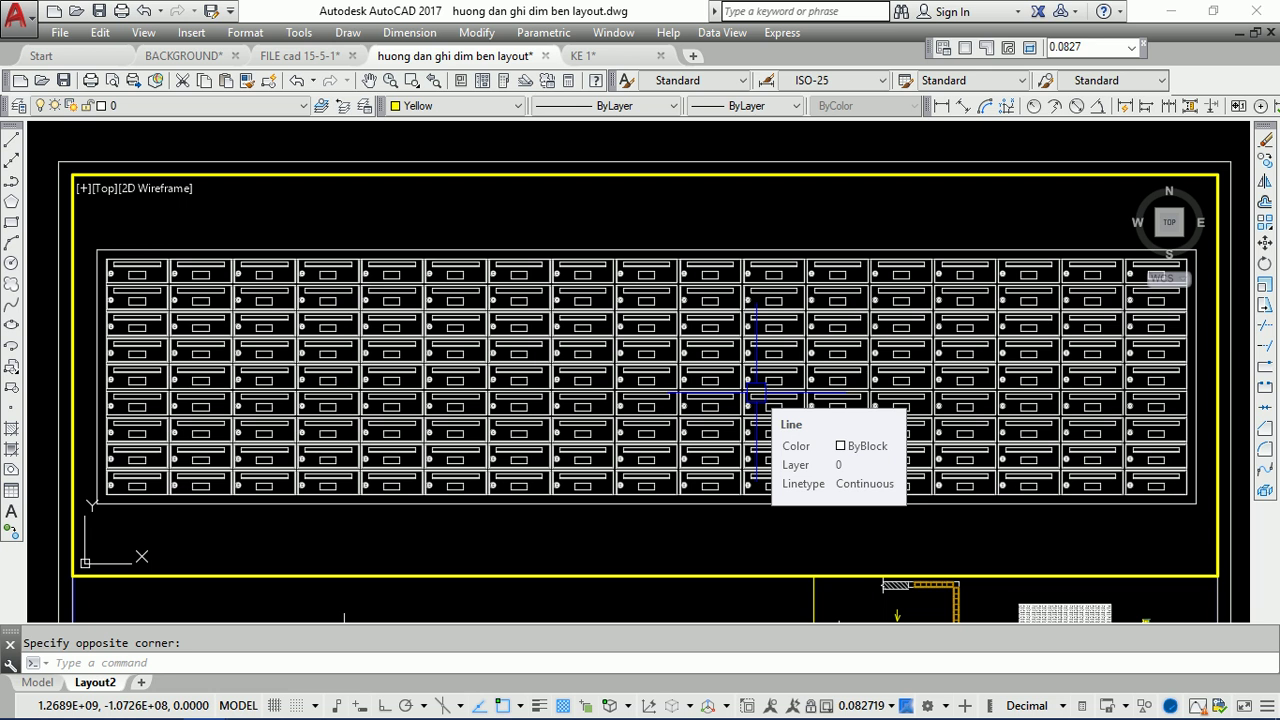
text(ps)
key(Return)
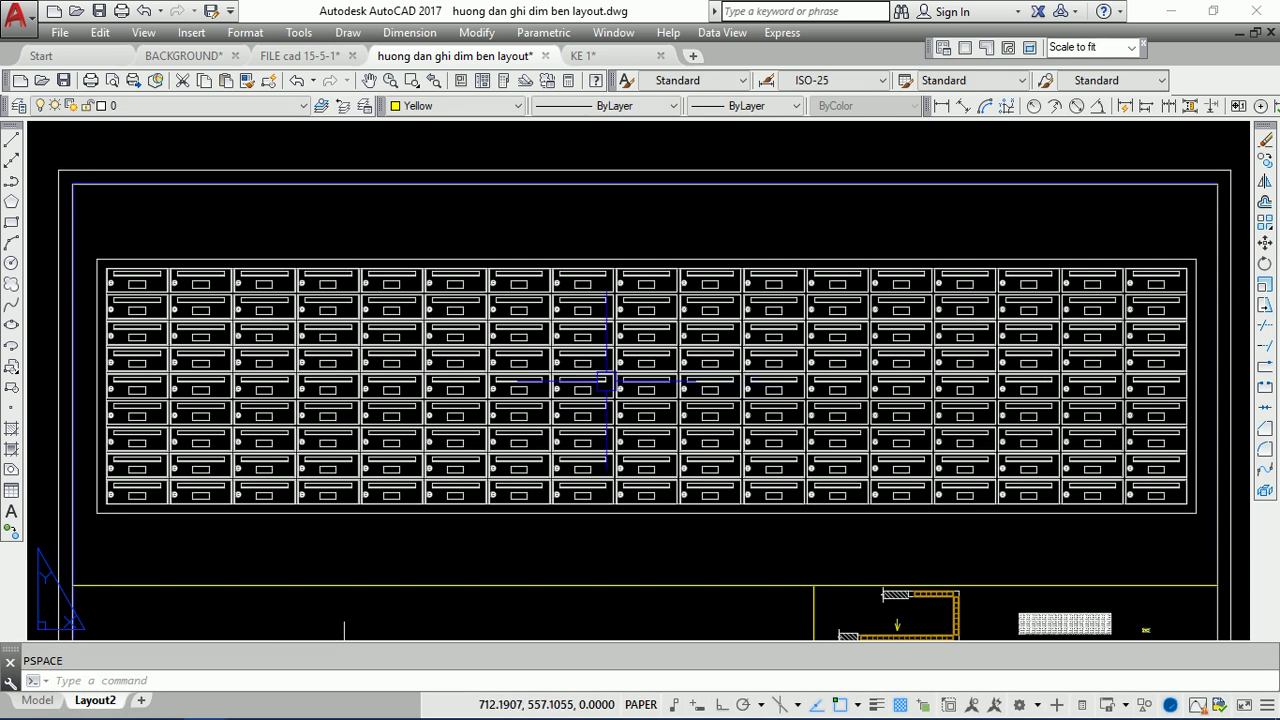
- Zoom the sheet in twice so the right-hand viewport and title block area fill the view
scroll(541, 246, down, 3)
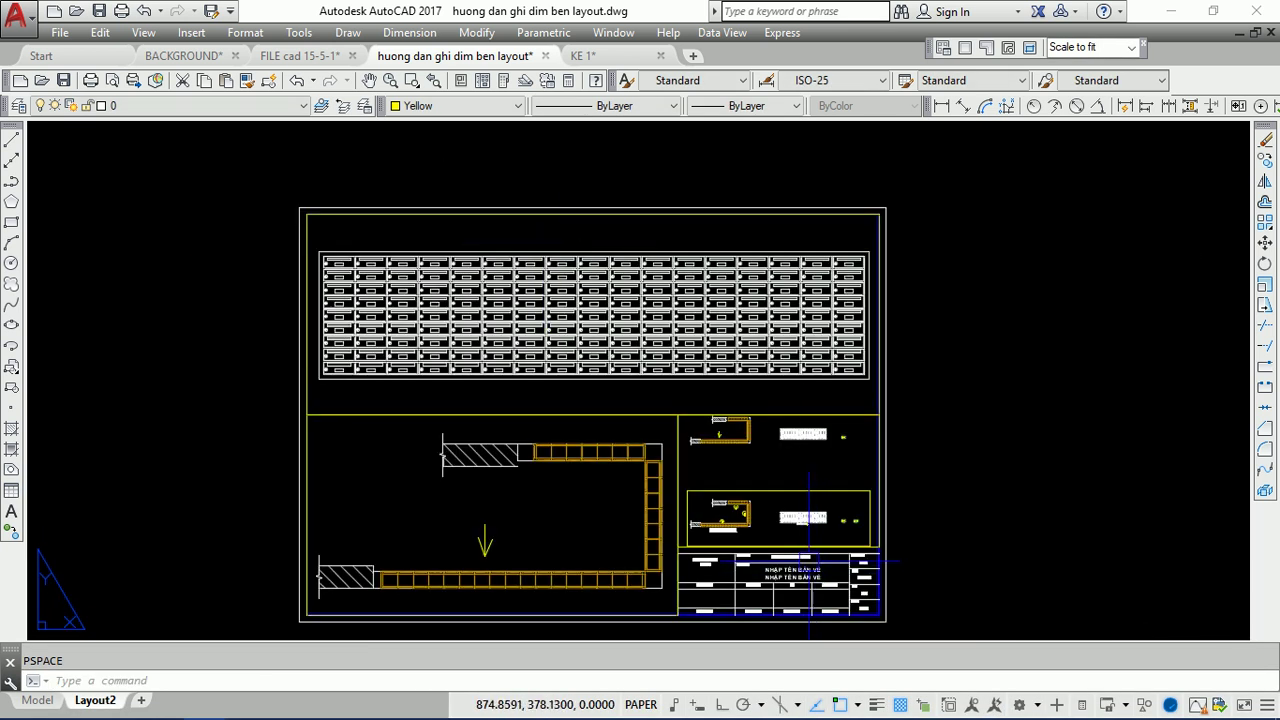
scroll(808, 560, up, 3)
text(z)
key(Return)
click(531, 256)
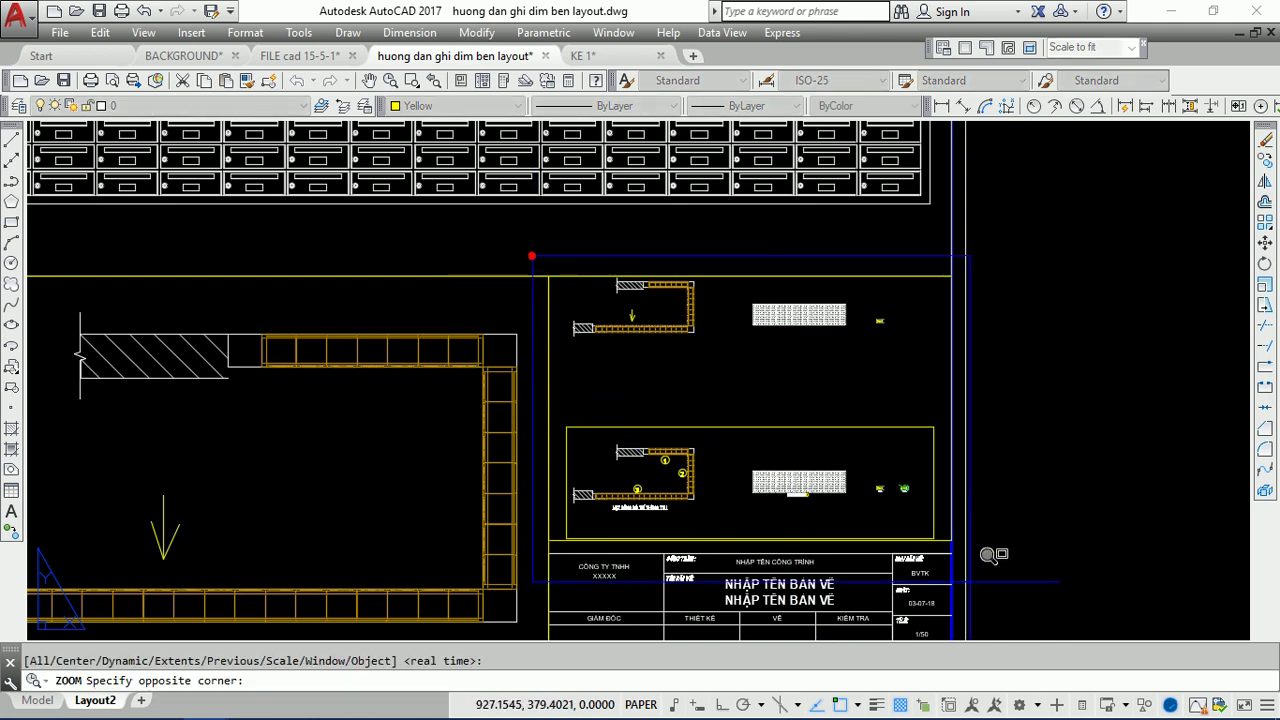
click(968, 580)
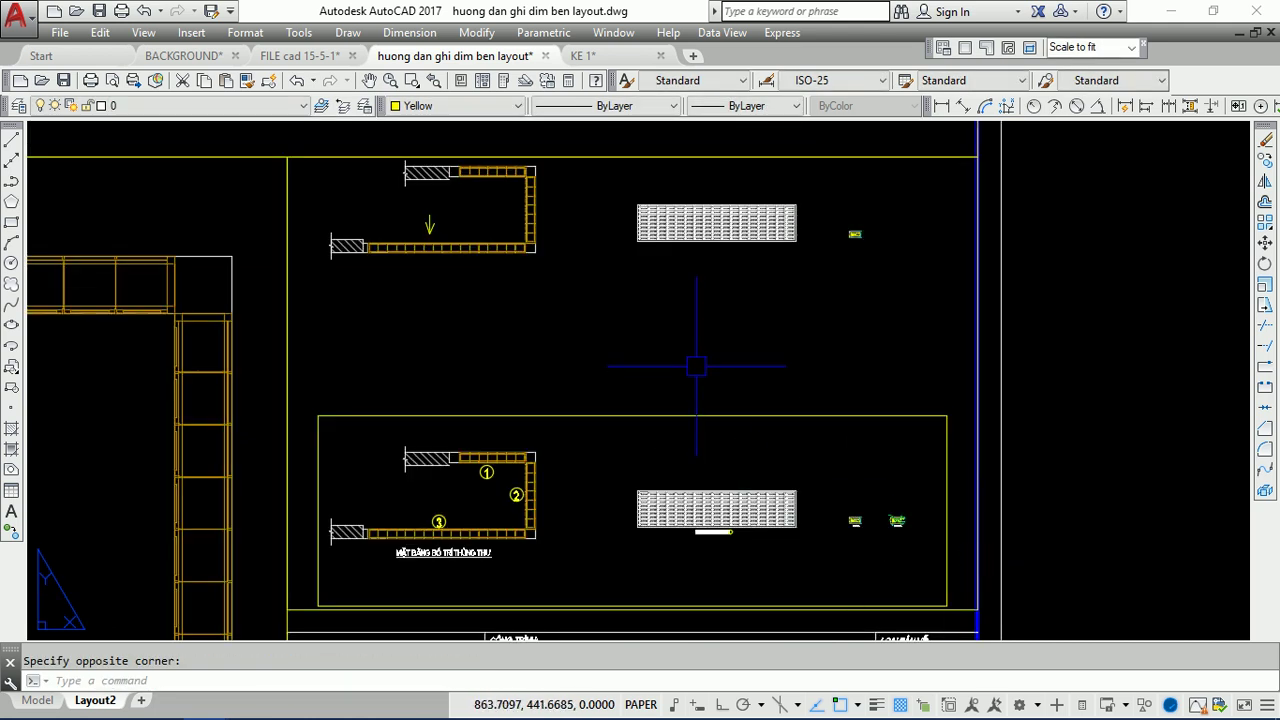
scroll(696, 366, down, 3)
text(z)
key(Return)
click(455, 232)
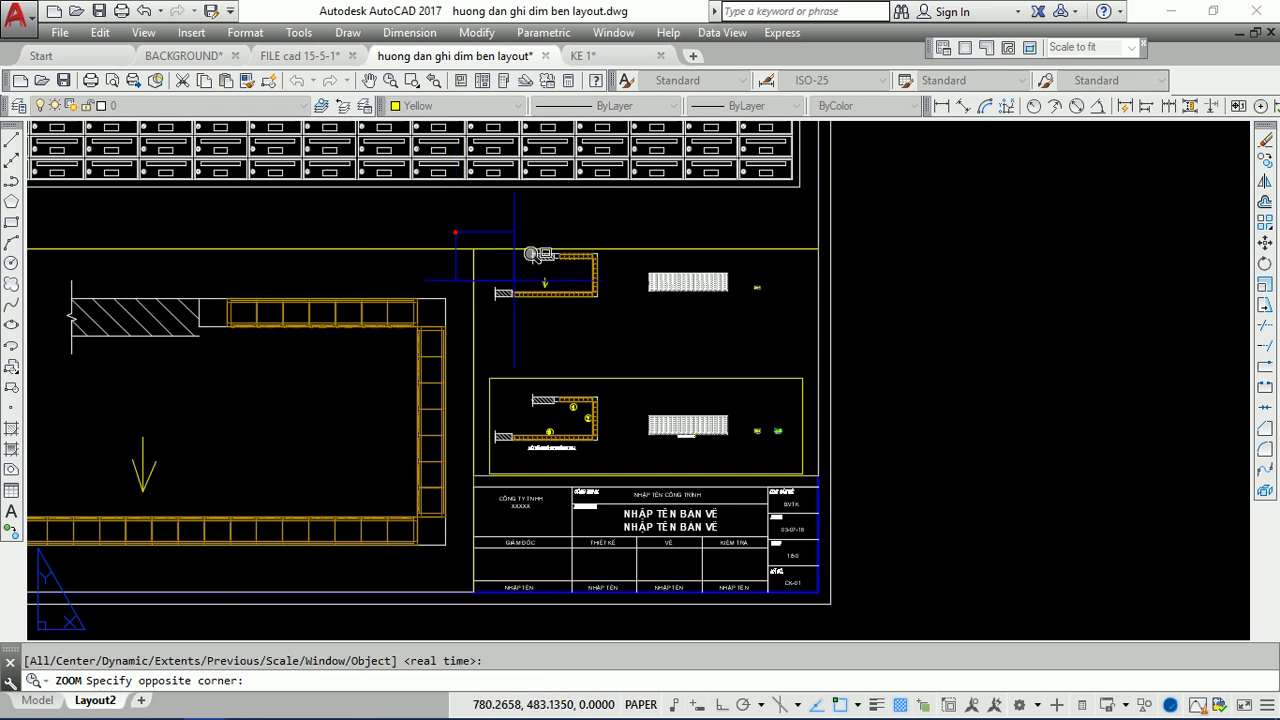
click(836, 490)
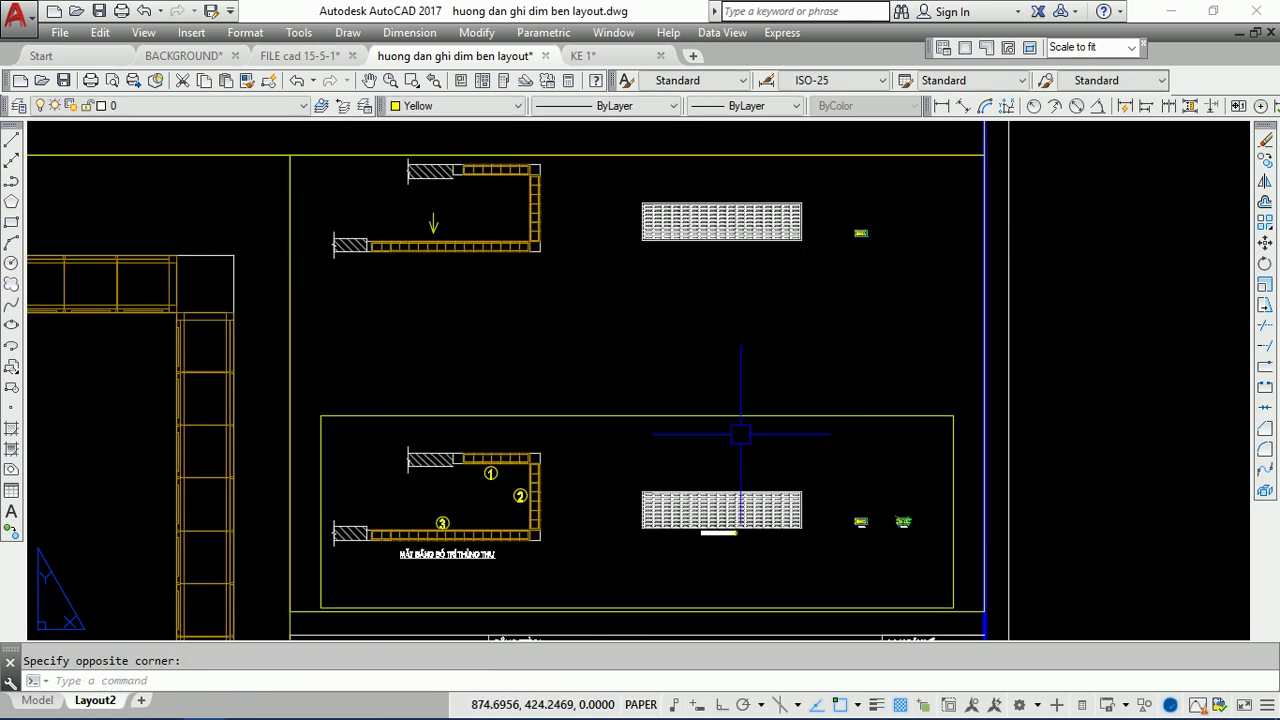
- Inside the right-hand viewport, window-zoom on the single green mailbox detail
double_click(635, 318)
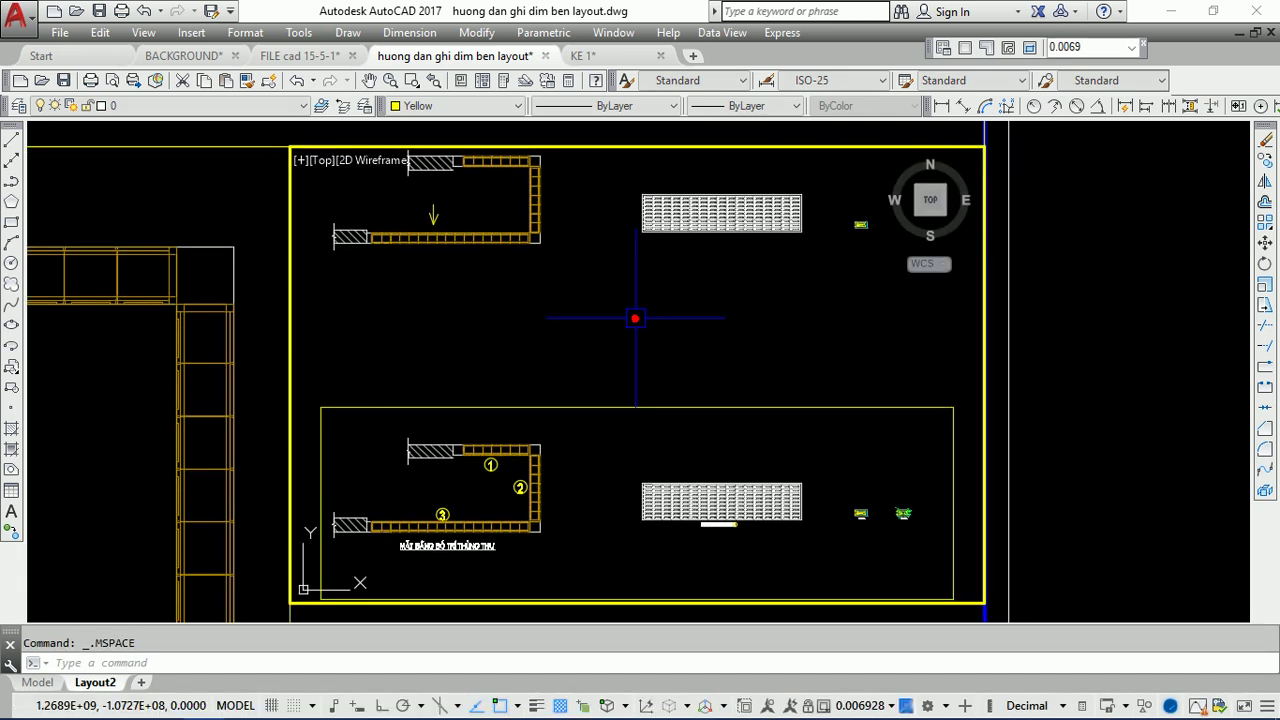
scroll(686, 363, up, 2)
scroll(760, 323, up, 4)
scroll(751, 323, up, 3)
scroll(762, 323, up, 3)
scroll(830, 330, up, 2)
scroll(800, 330, up, 1)
text(z)
key(Return)
click(396, 248)
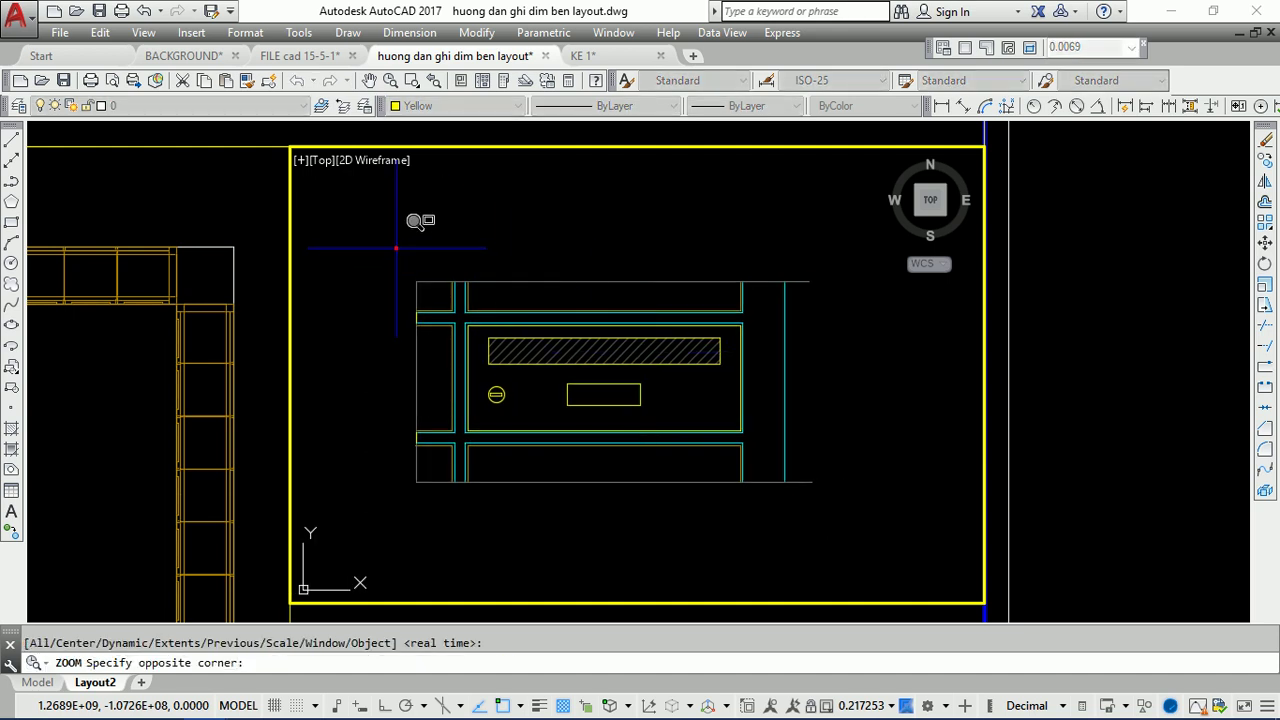
click(826, 510)
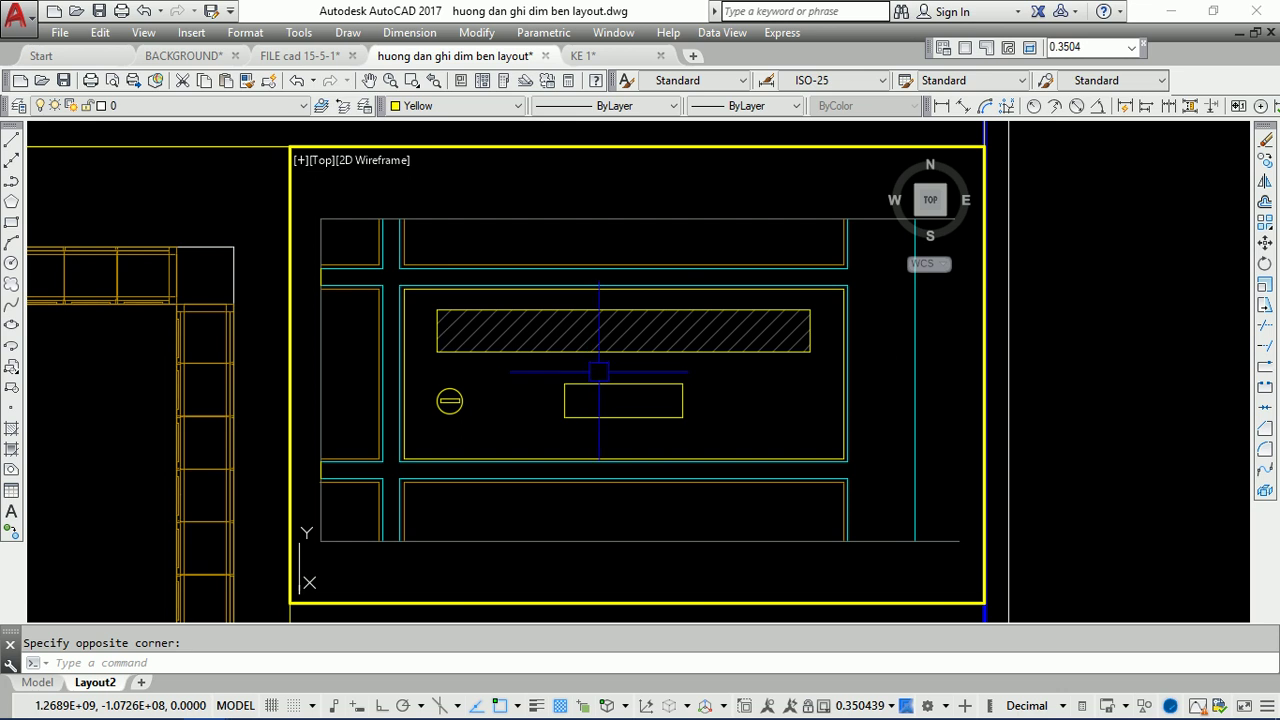
- Return to paper space with PS and recentre the whole layout sheet
text(ps)
key(Return)
scroll(996, 315, down, 5)
middle_drag(1063, 280, 966, 383)
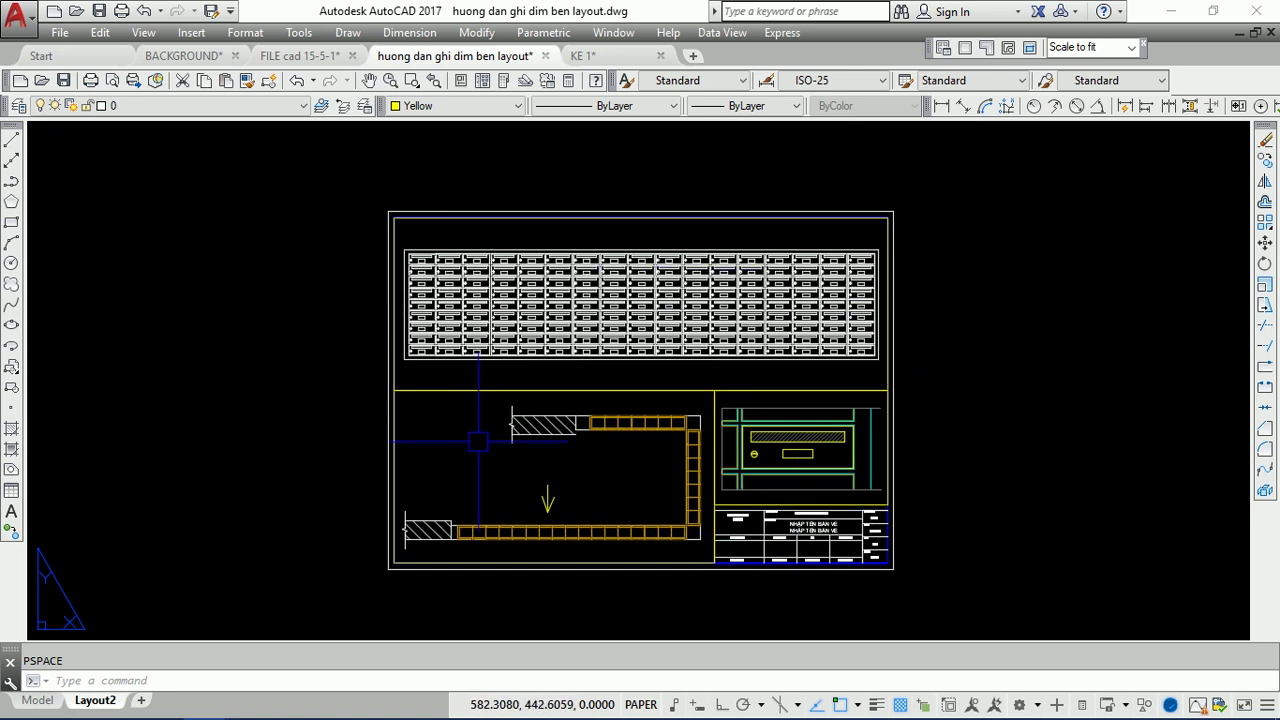
- Select the top viewport and try scales 1/50 and 1:10 before settling on 1/15
scroll(621, 278, up, 3)
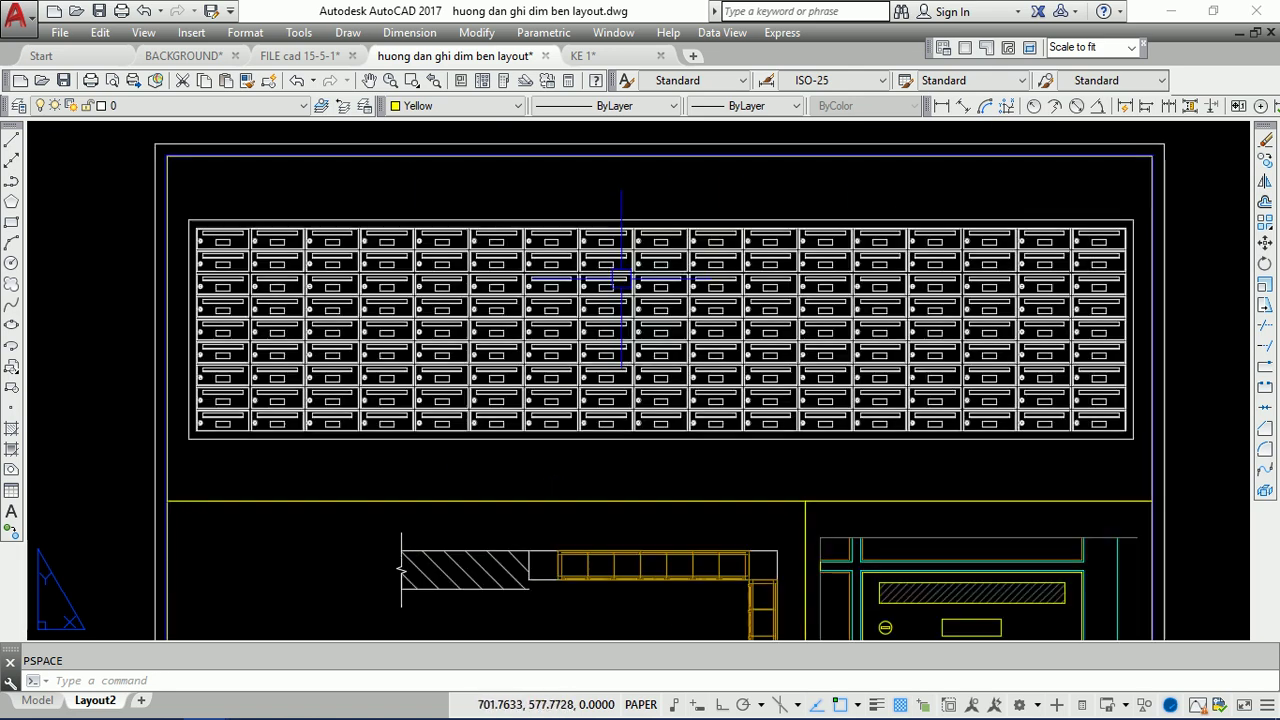
click(601, 157)
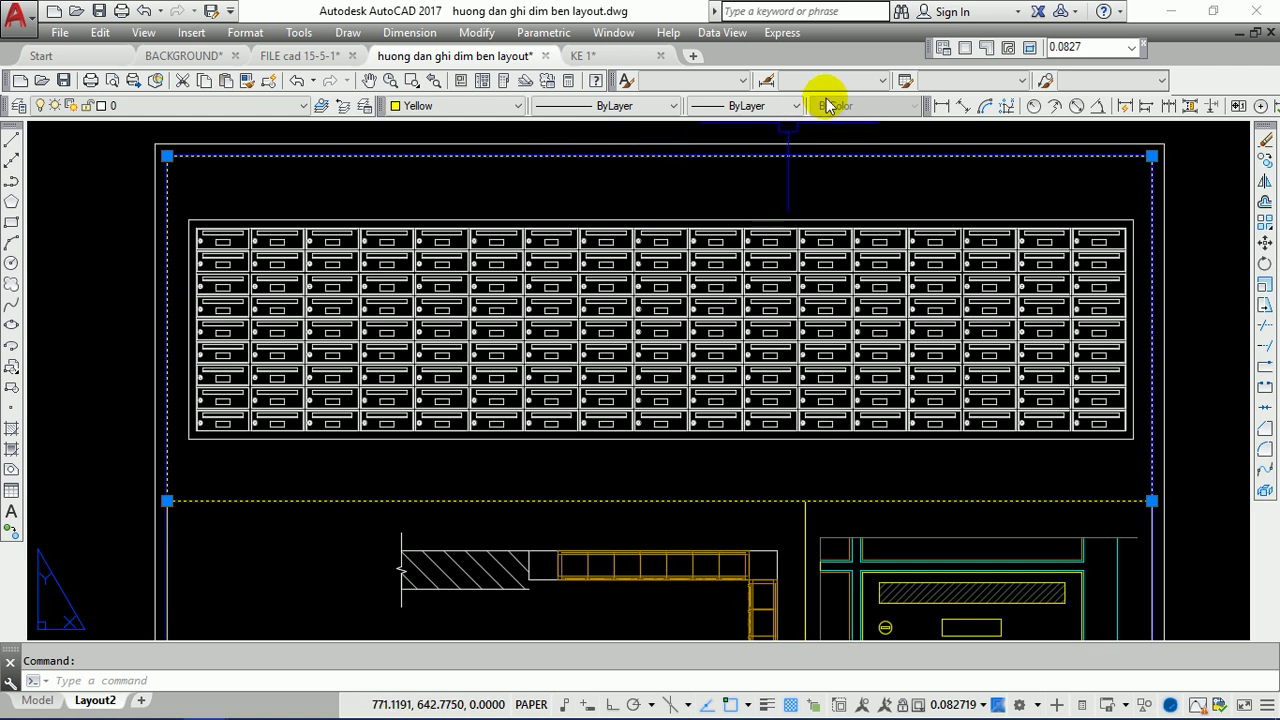
click(1095, 45)
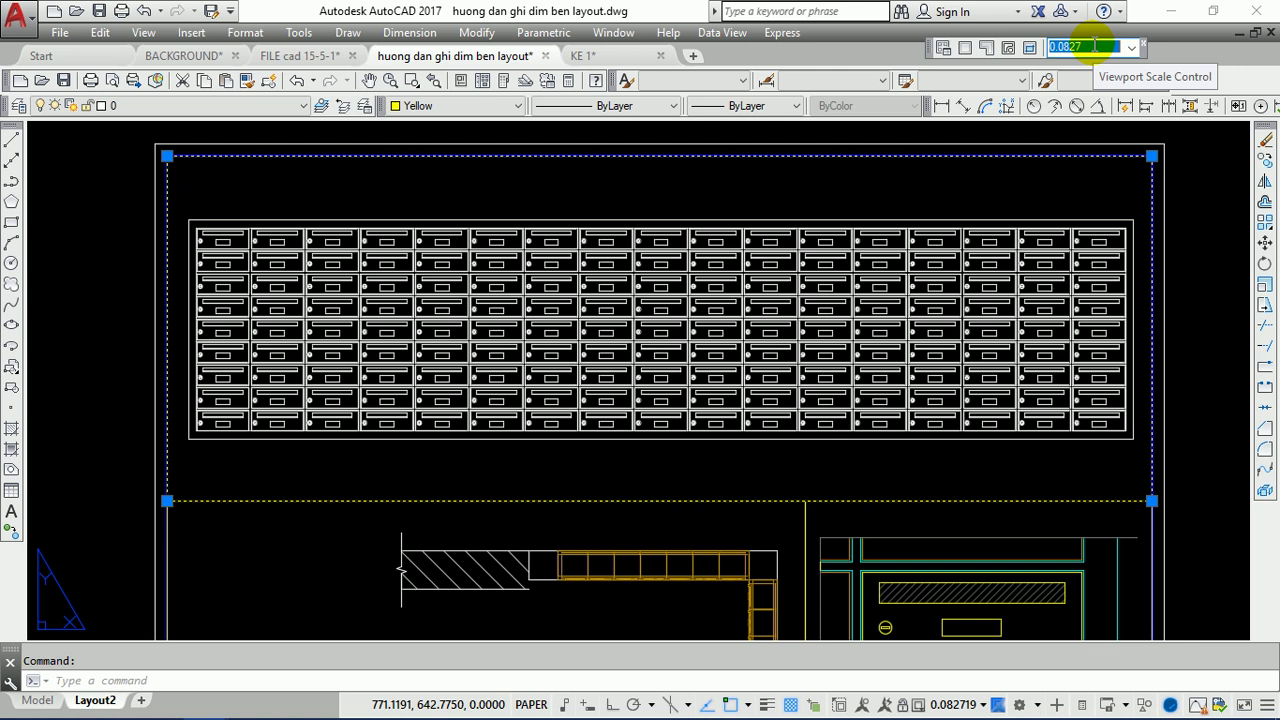
text(1)
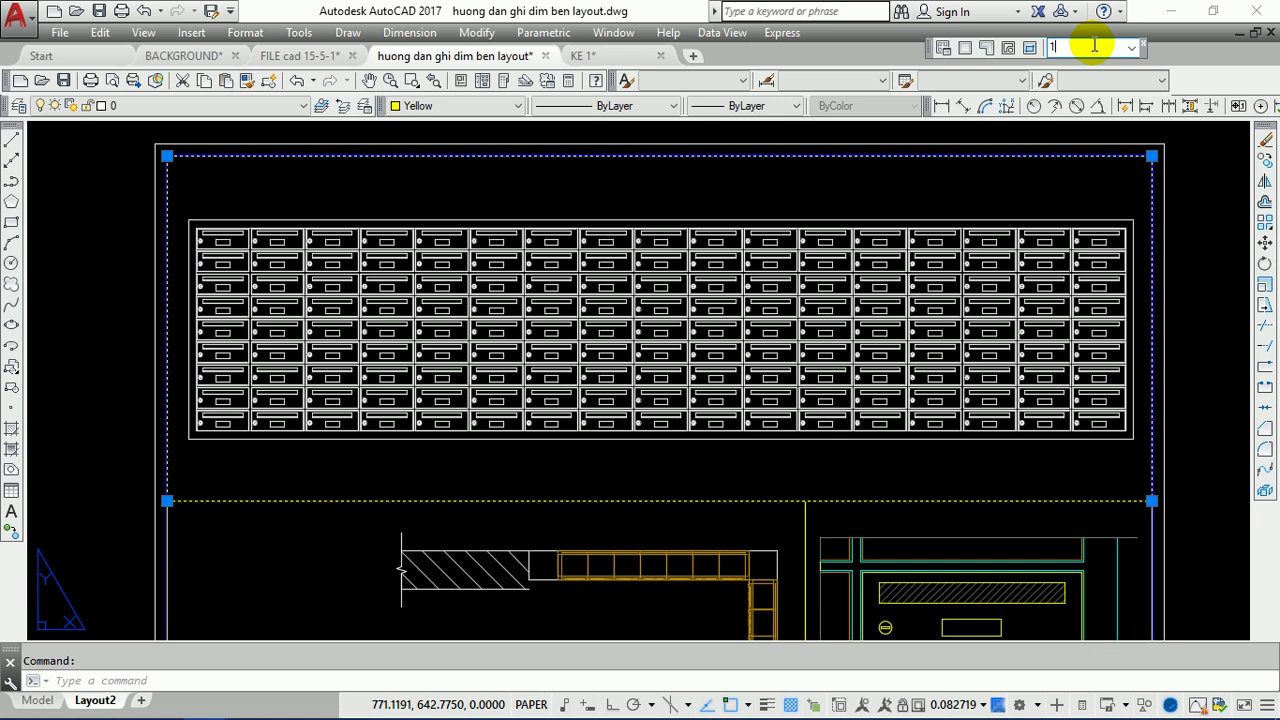
text(/)
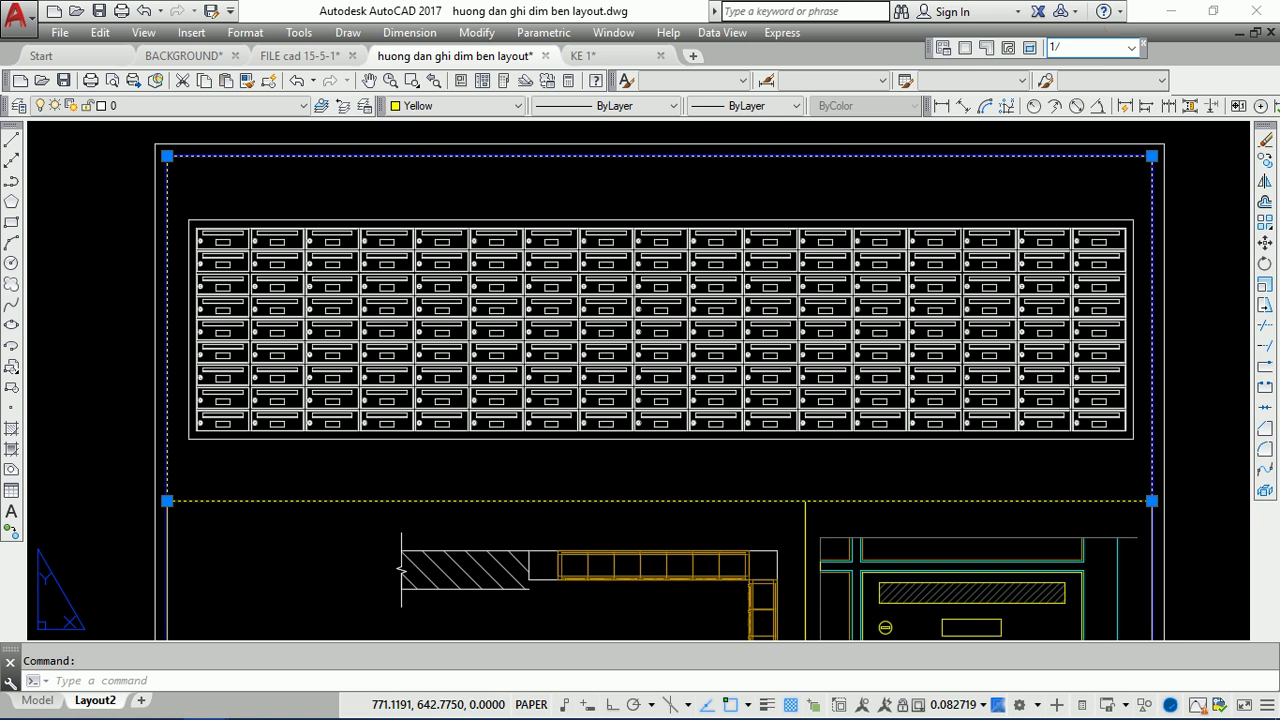
text(50)
key(Return)
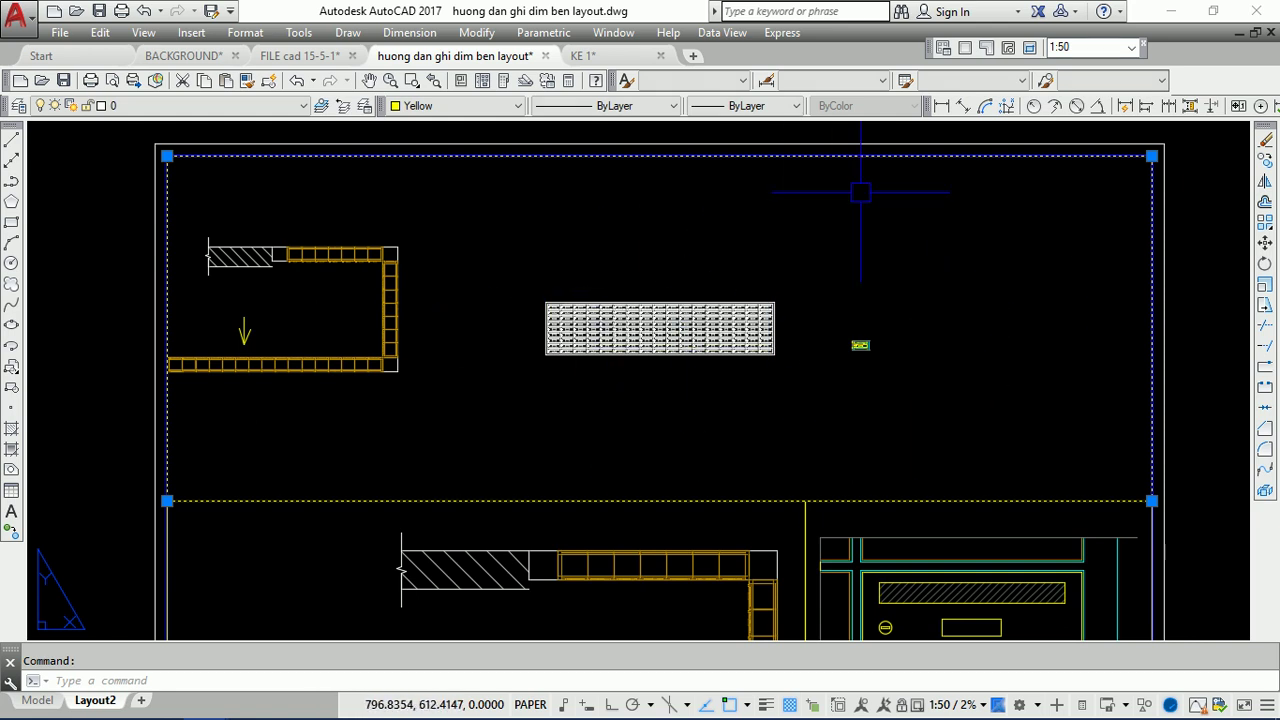
double_click(1086, 47)
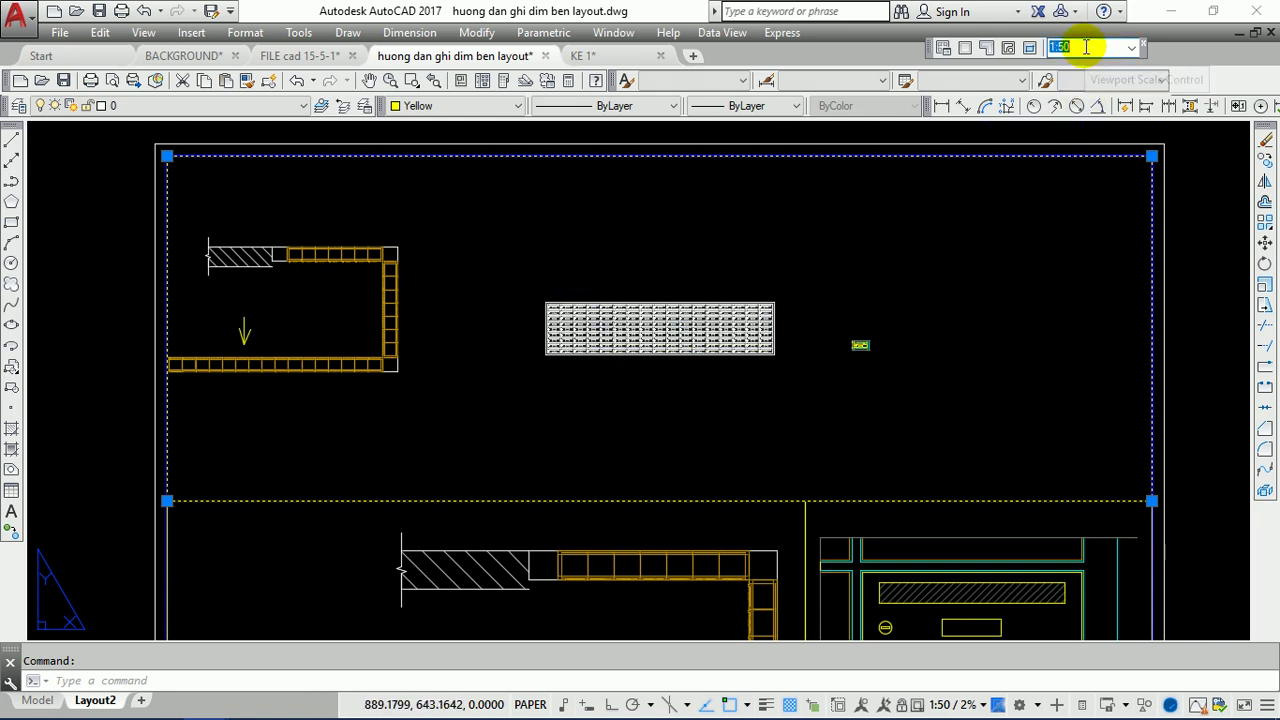
text(1/)
text(0)
key(Return)
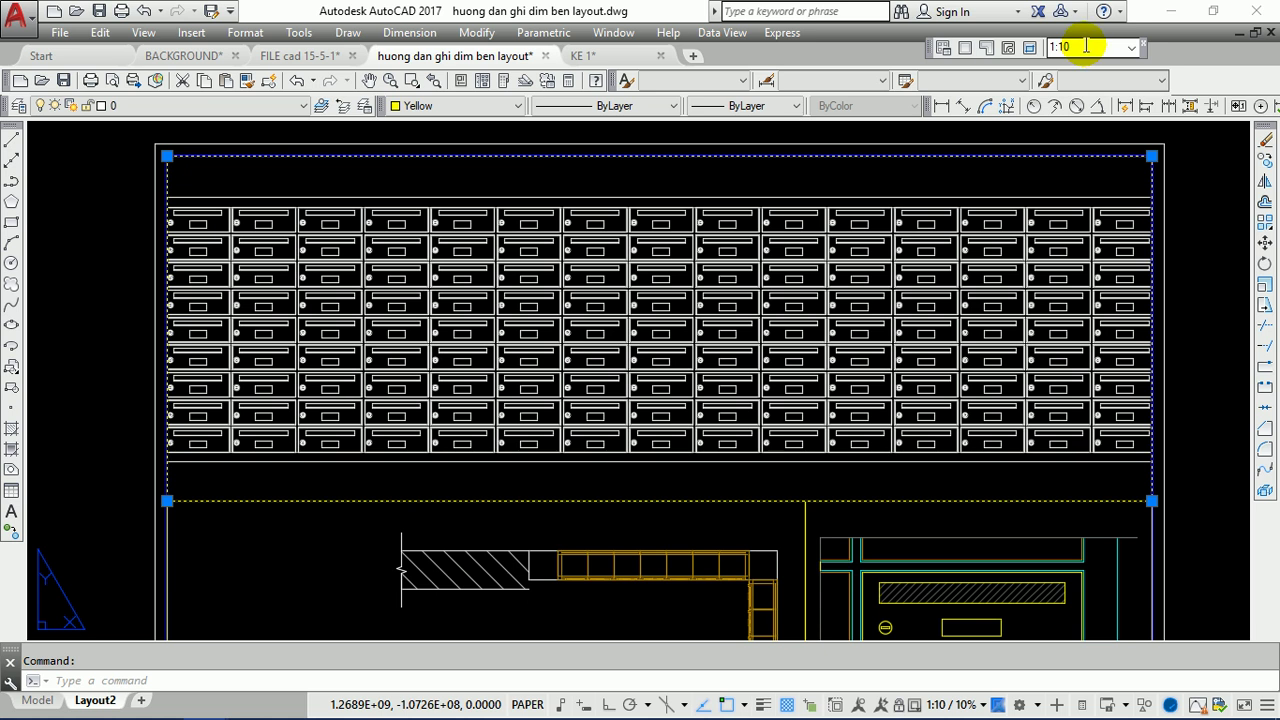
double_click(1085, 46)
text(1/15)
key(Return)
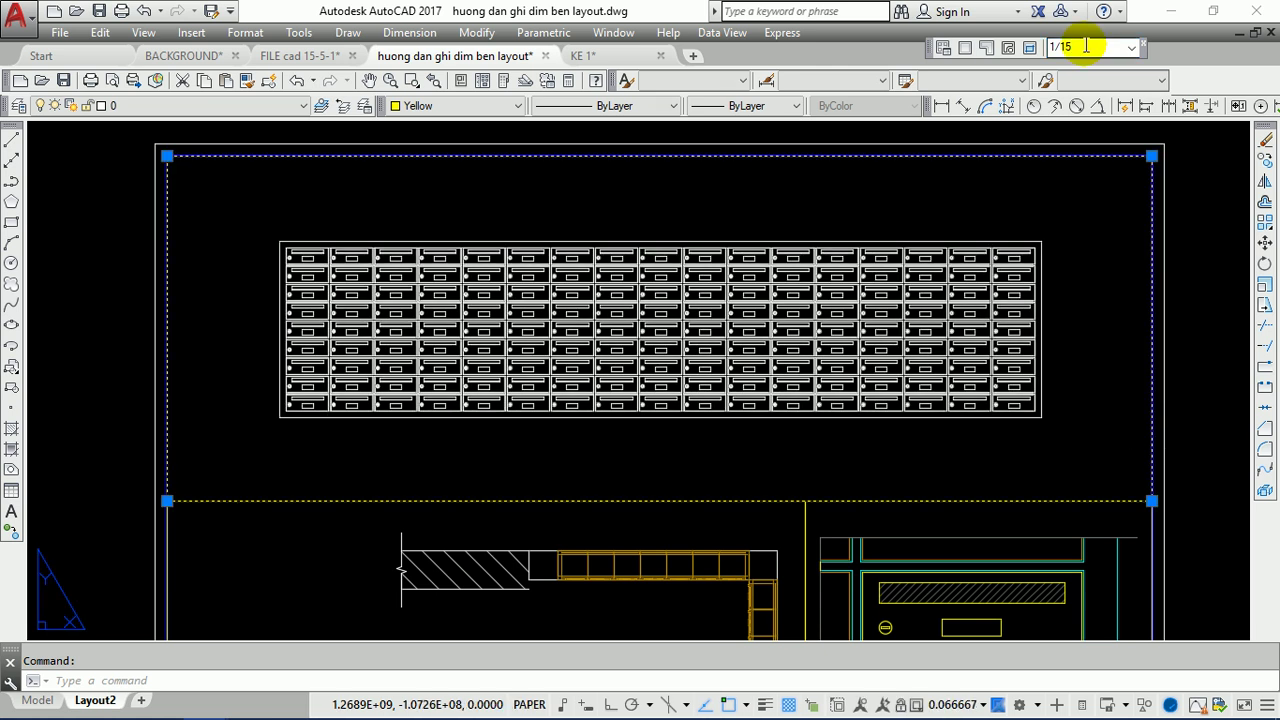
- Try 1/12 and 1/14 on the top viewport, then restore its 1/15 scale
double_click(1086, 46)
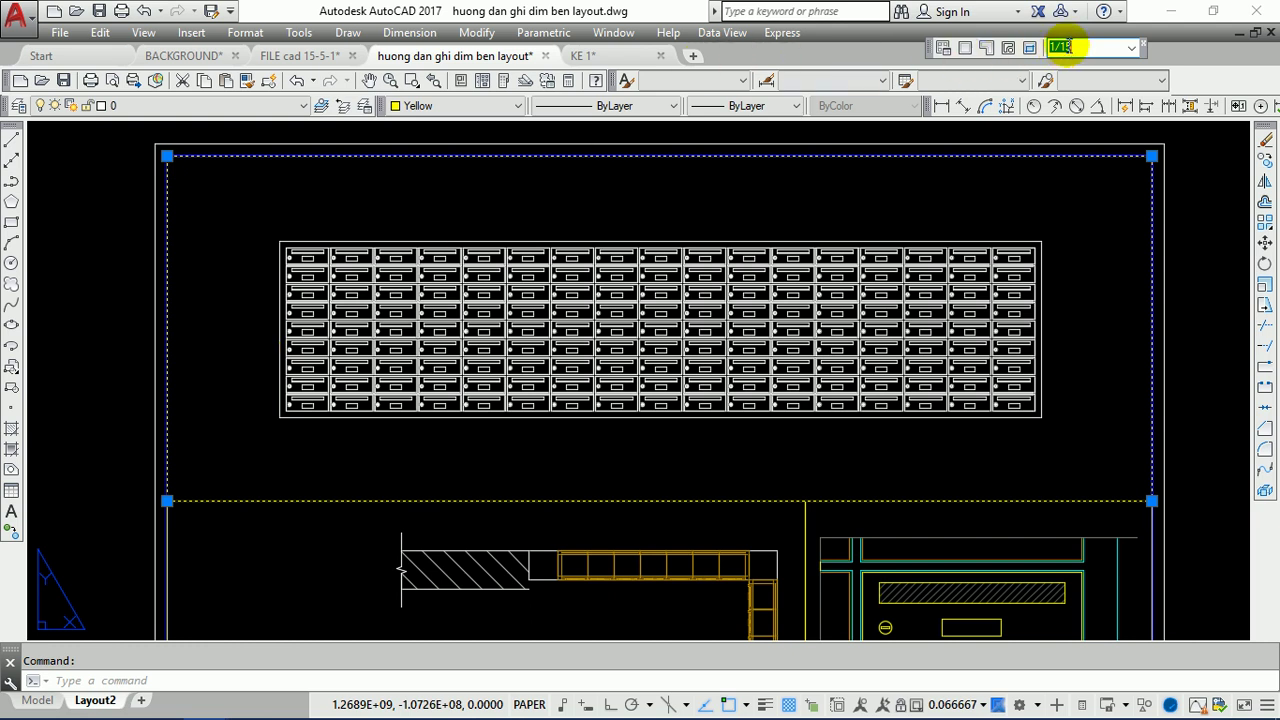
text(1)
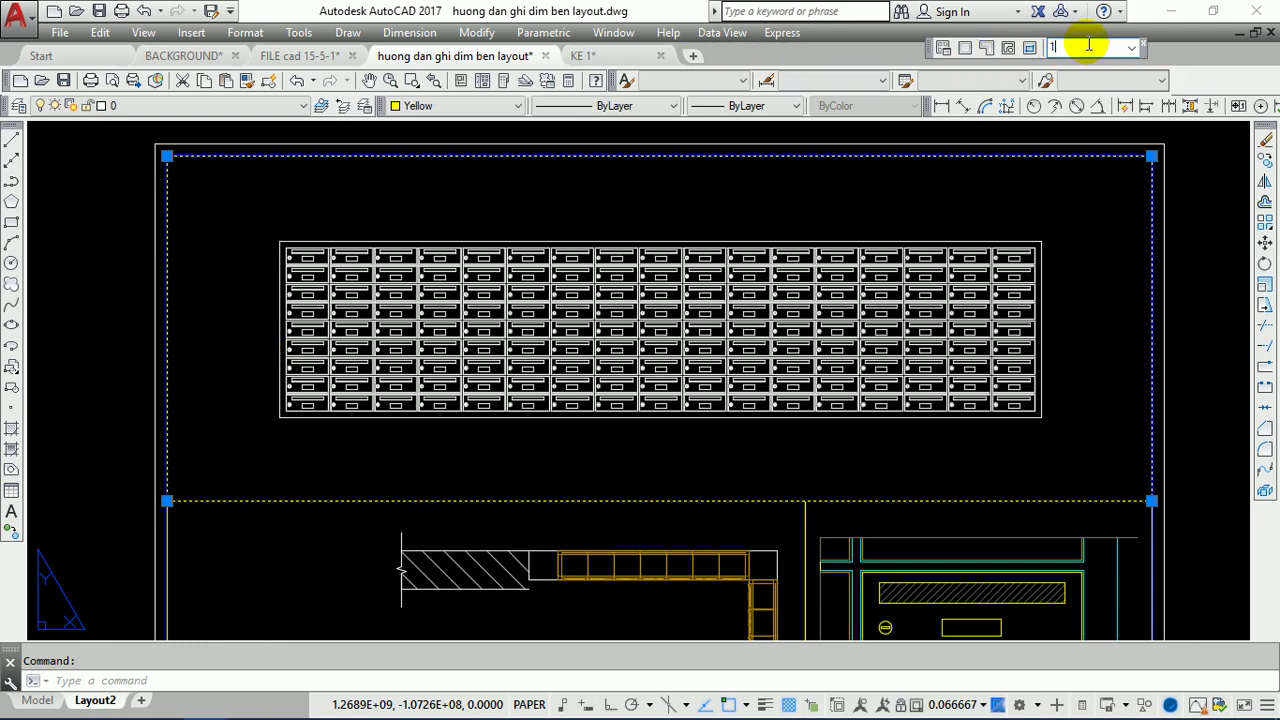
text(/)
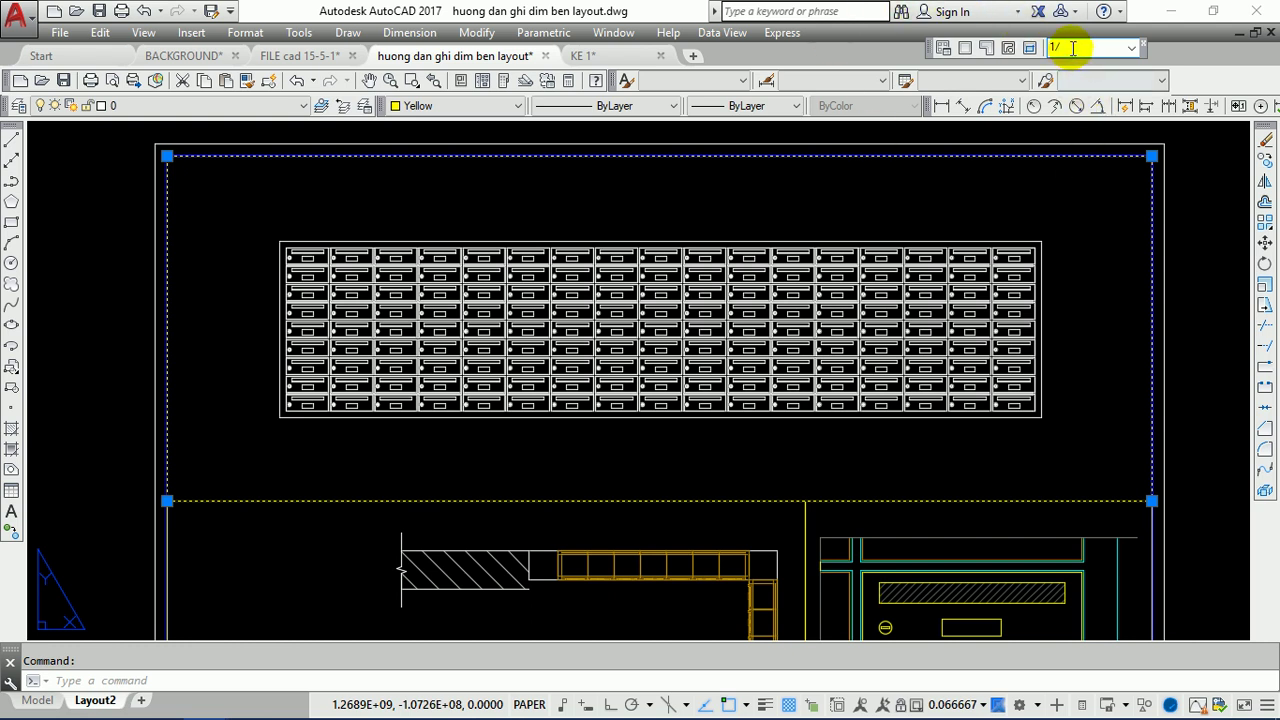
text(12)
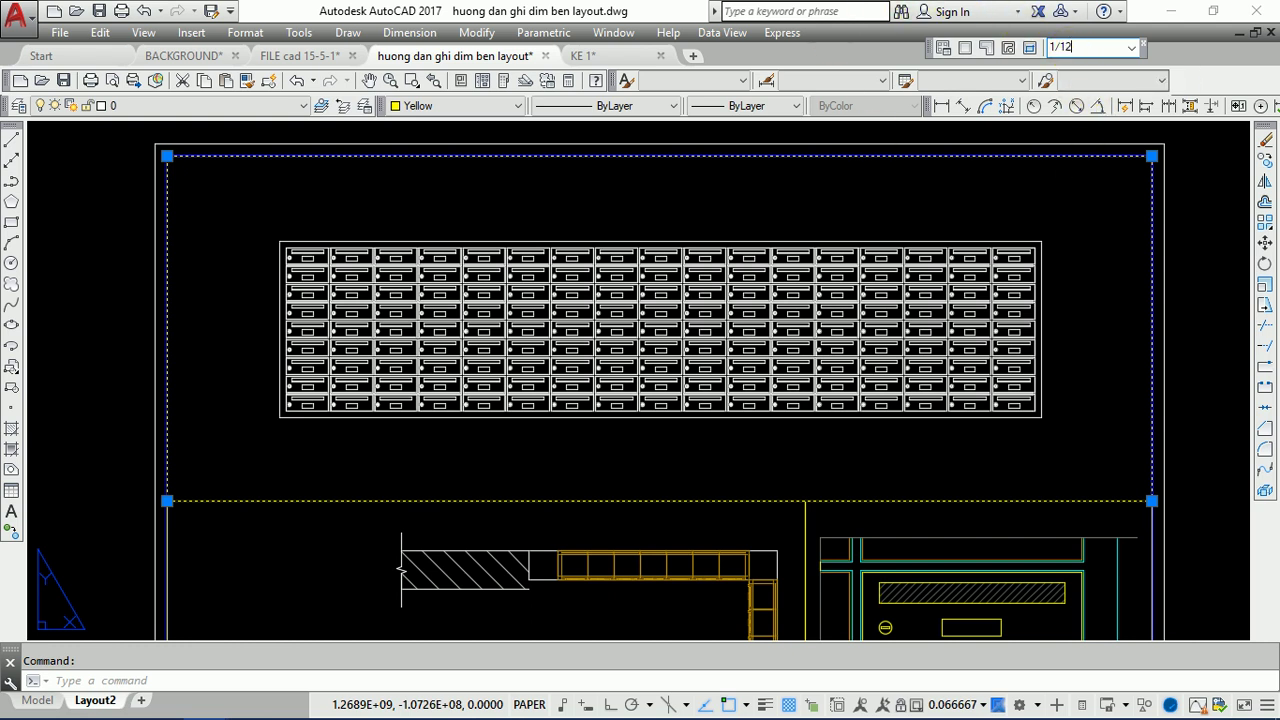
key(Return)
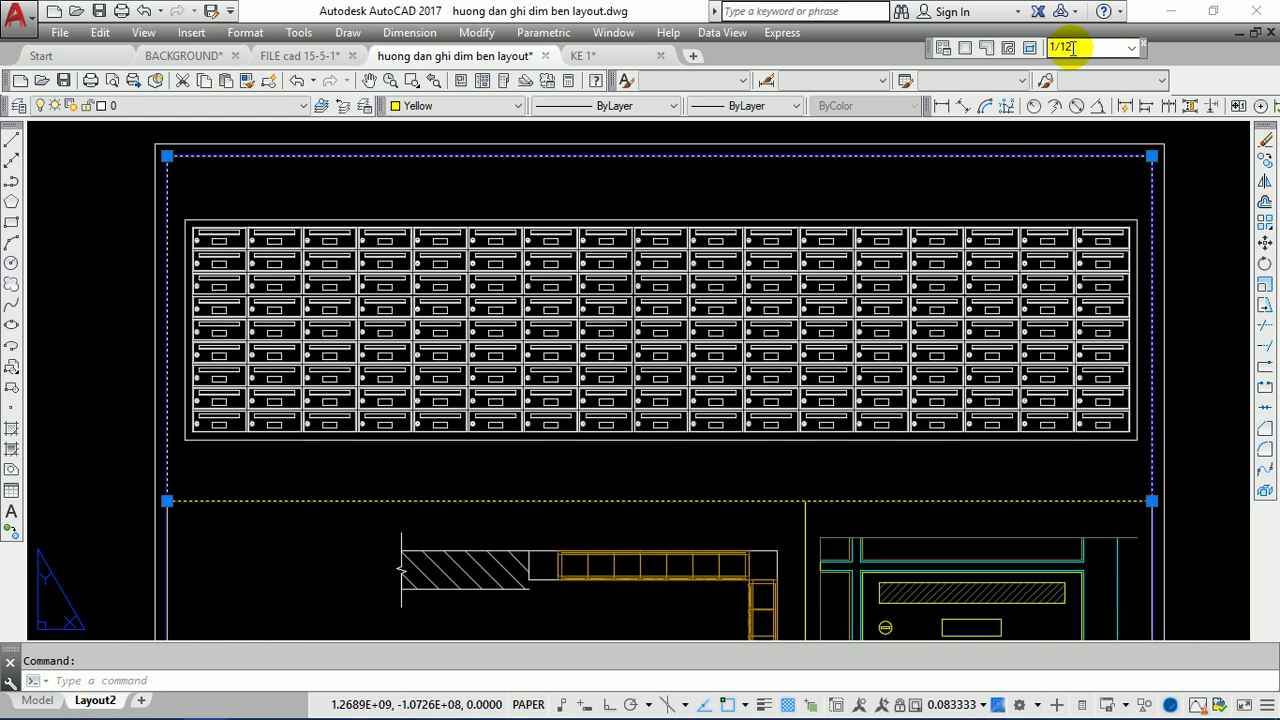
click(1083, 46)
key(BackSpace)
key(BackSpace)
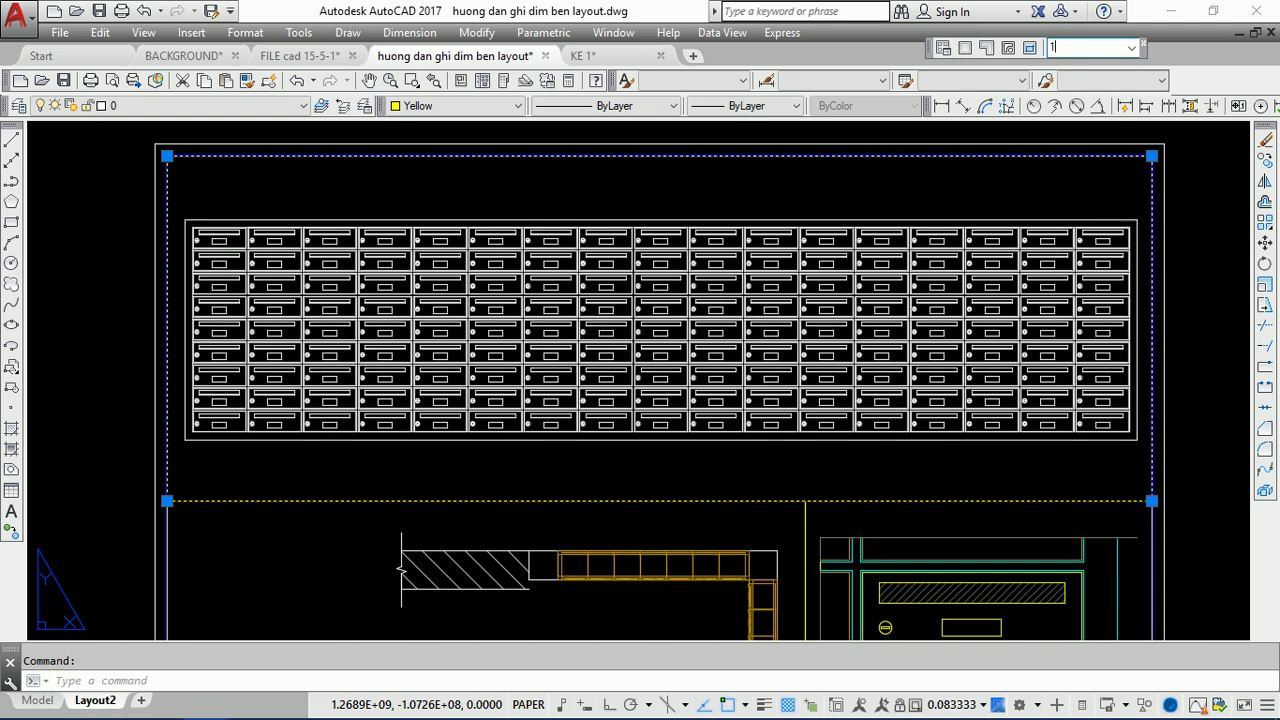
text(/14)
key(Return)
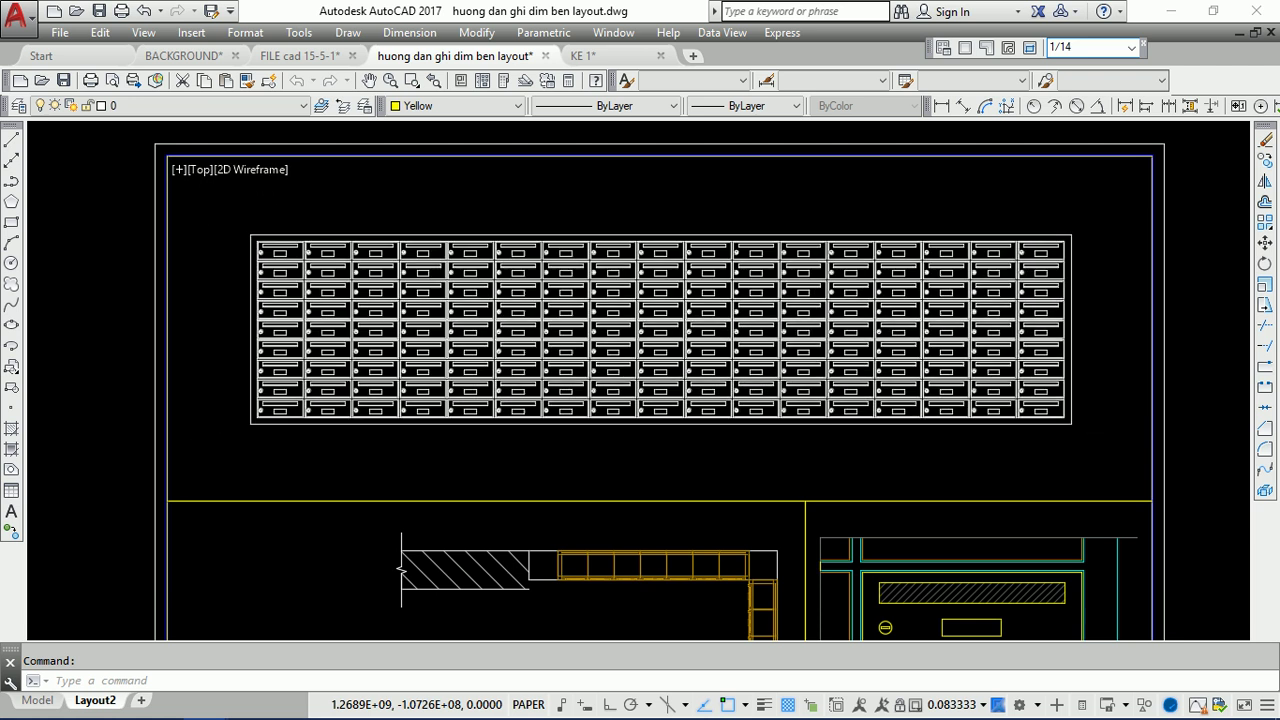
double_click(1088, 46)
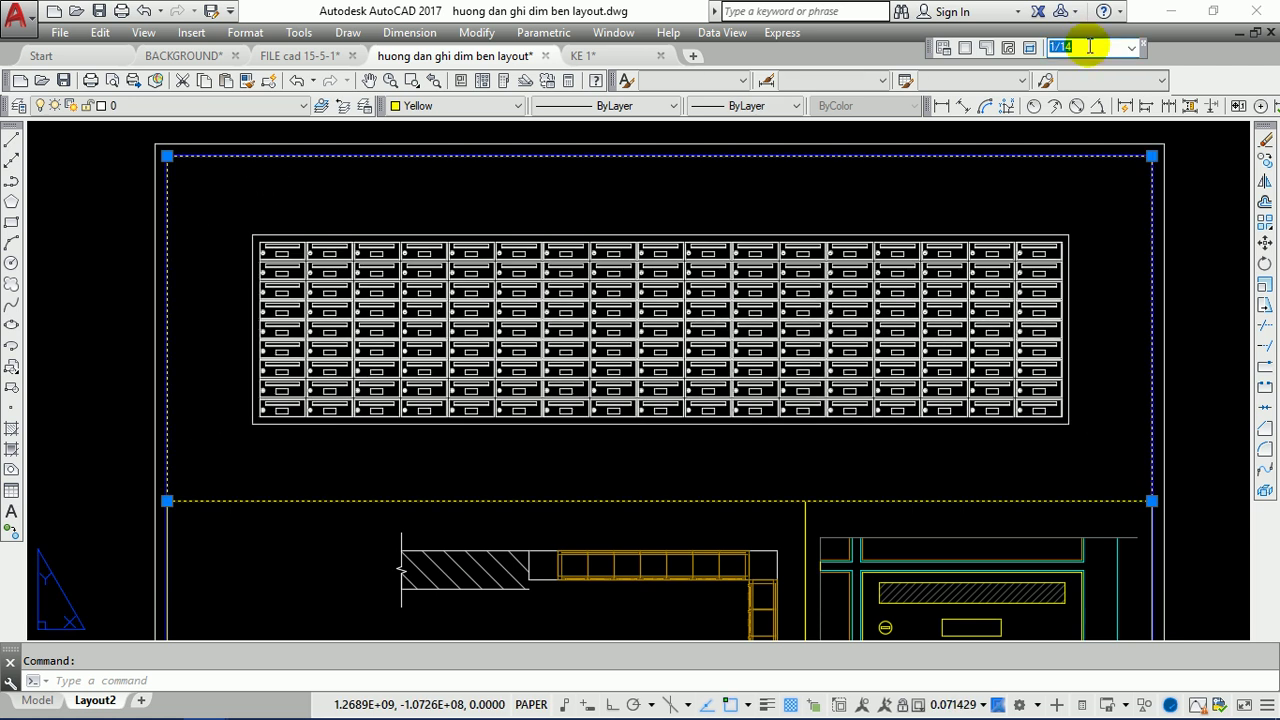
text(1)
text(/15)
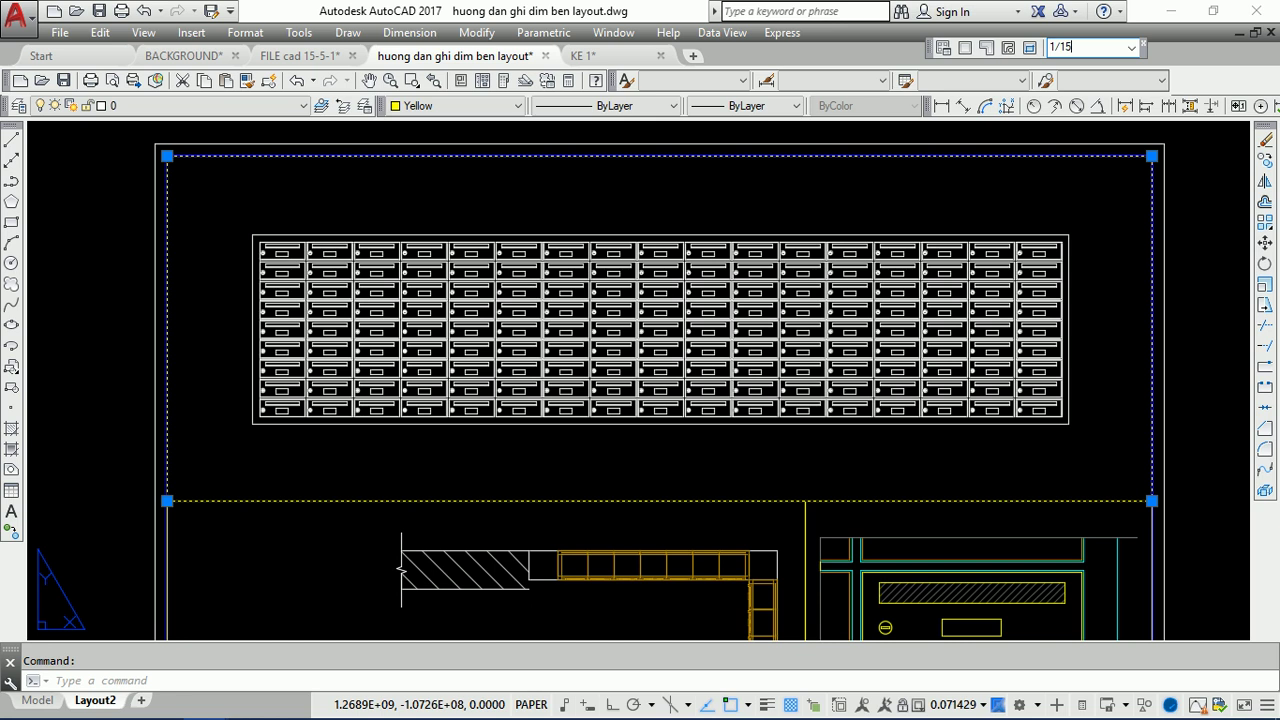
key(Return)
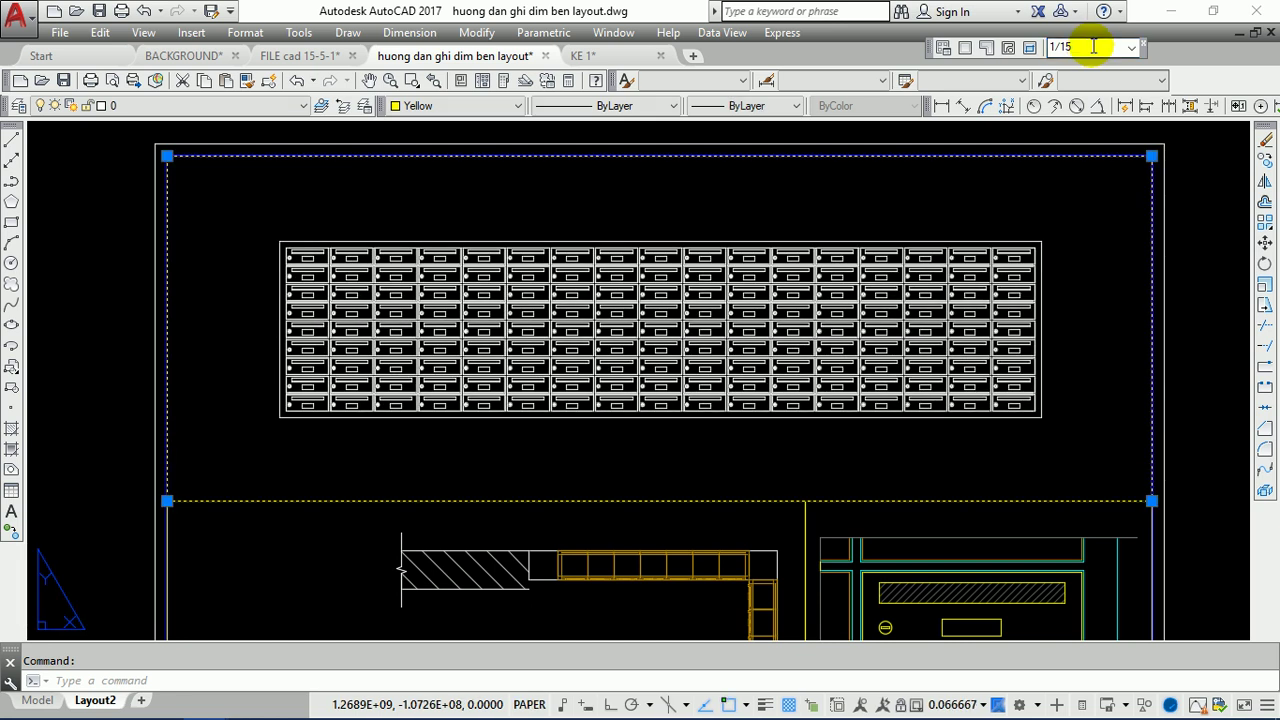
- Select the lower-left plan viewport and set its scale to 1:20
scroll(886, 214, down, 3)
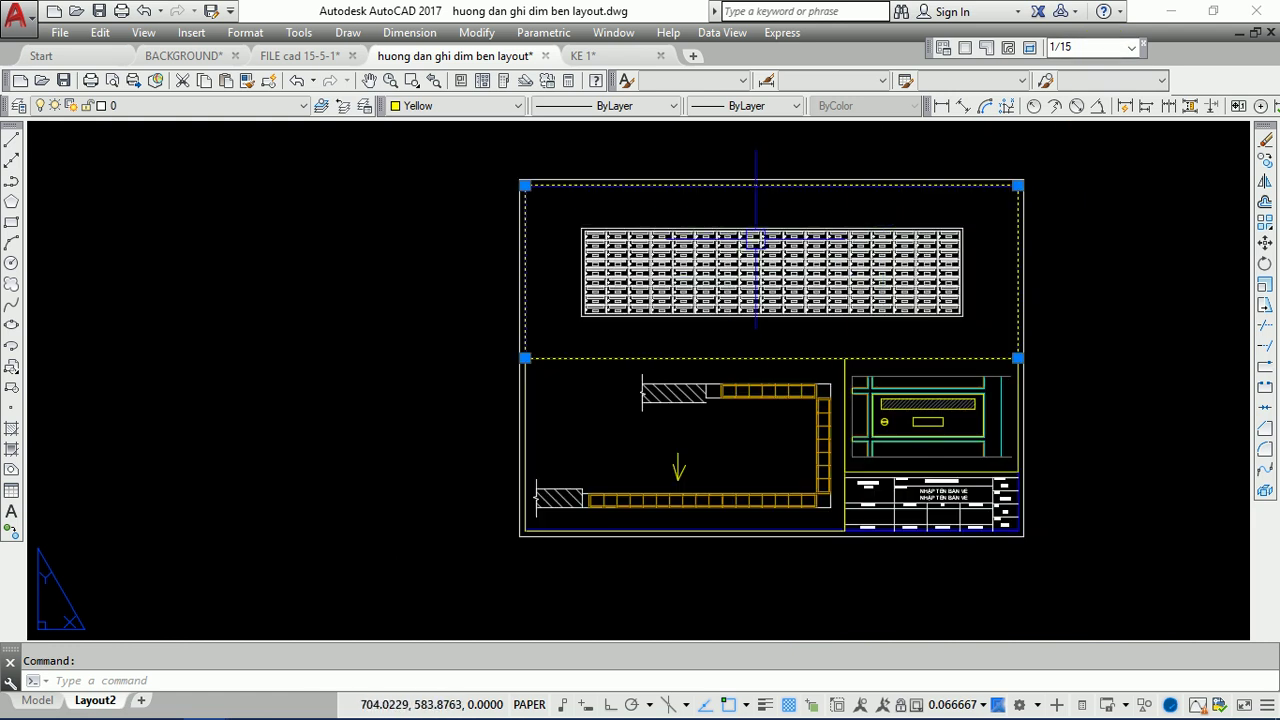
scroll(758, 265, up, 3)
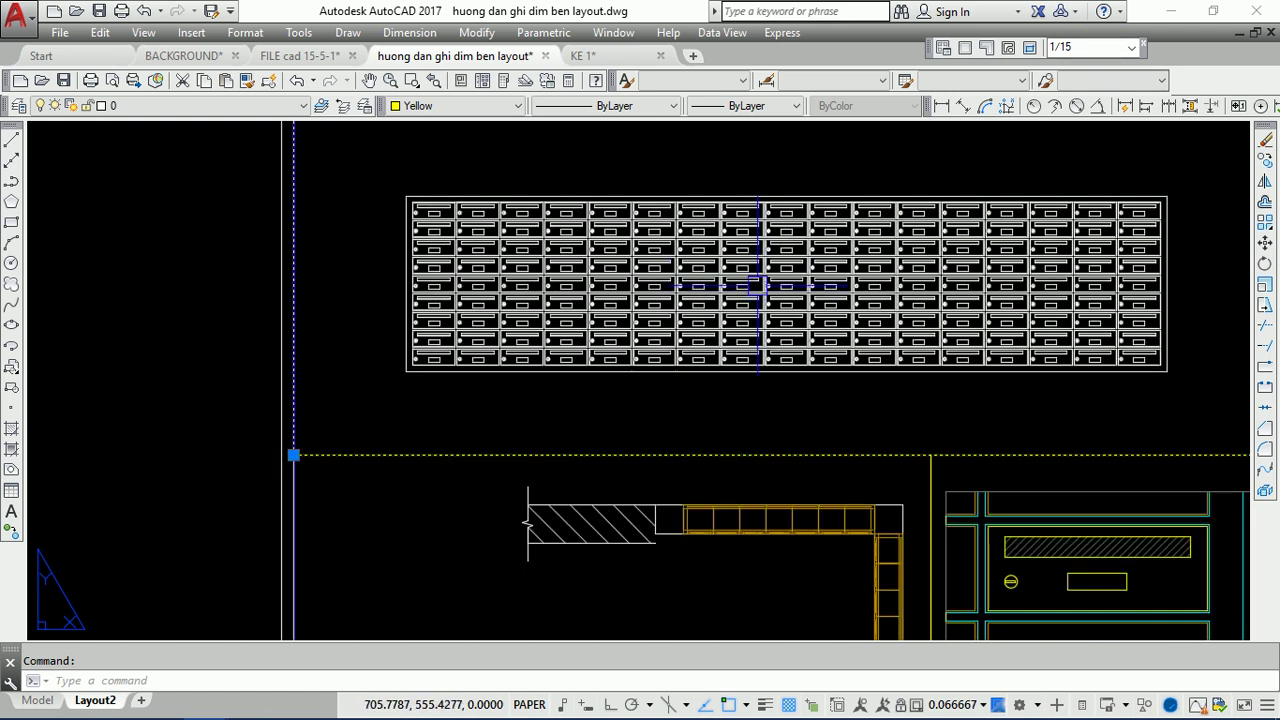
scroll(758, 290, down, 3)
key(Escape)
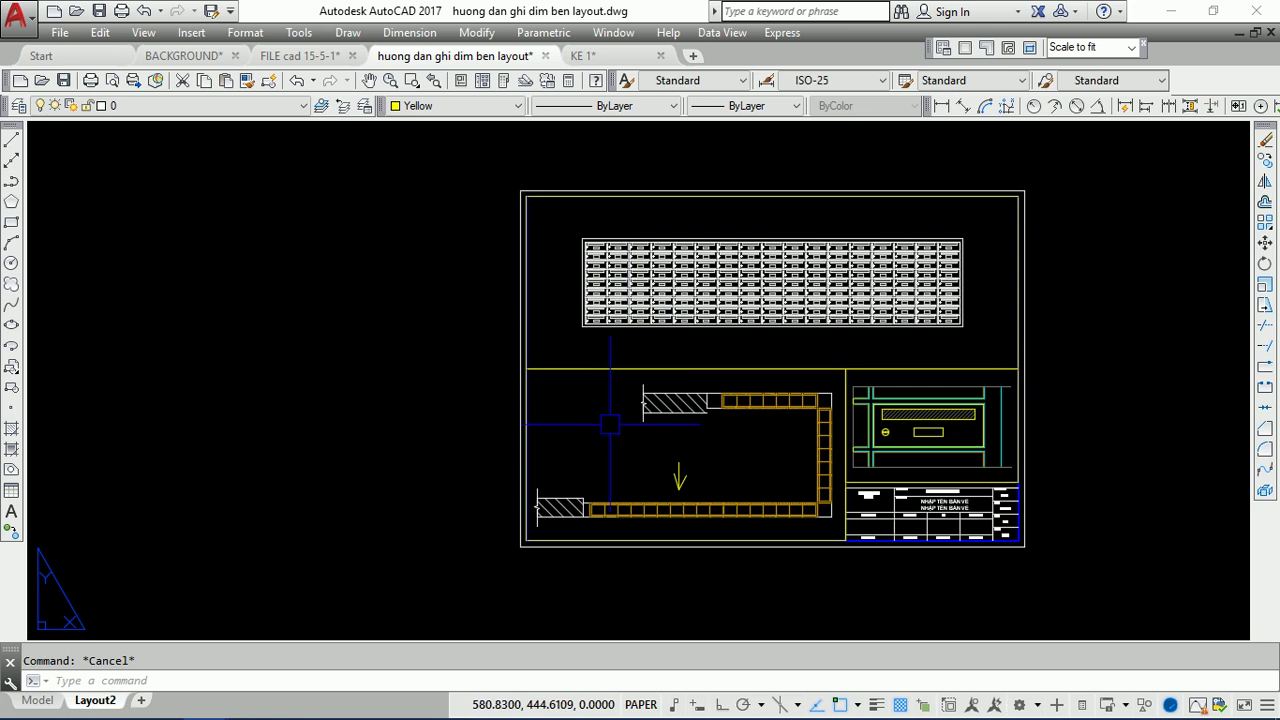
scroll(772, 540, up, 3)
click(772, 540)
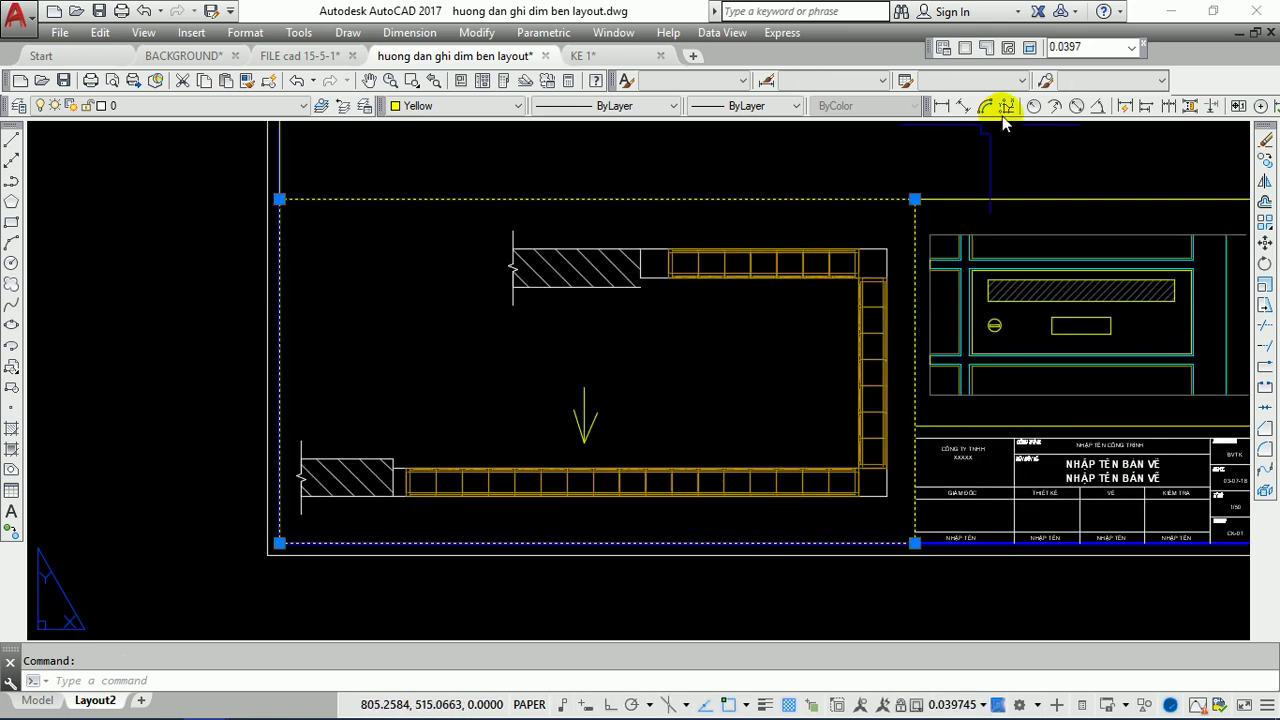
click(1085, 47)
text(1/)
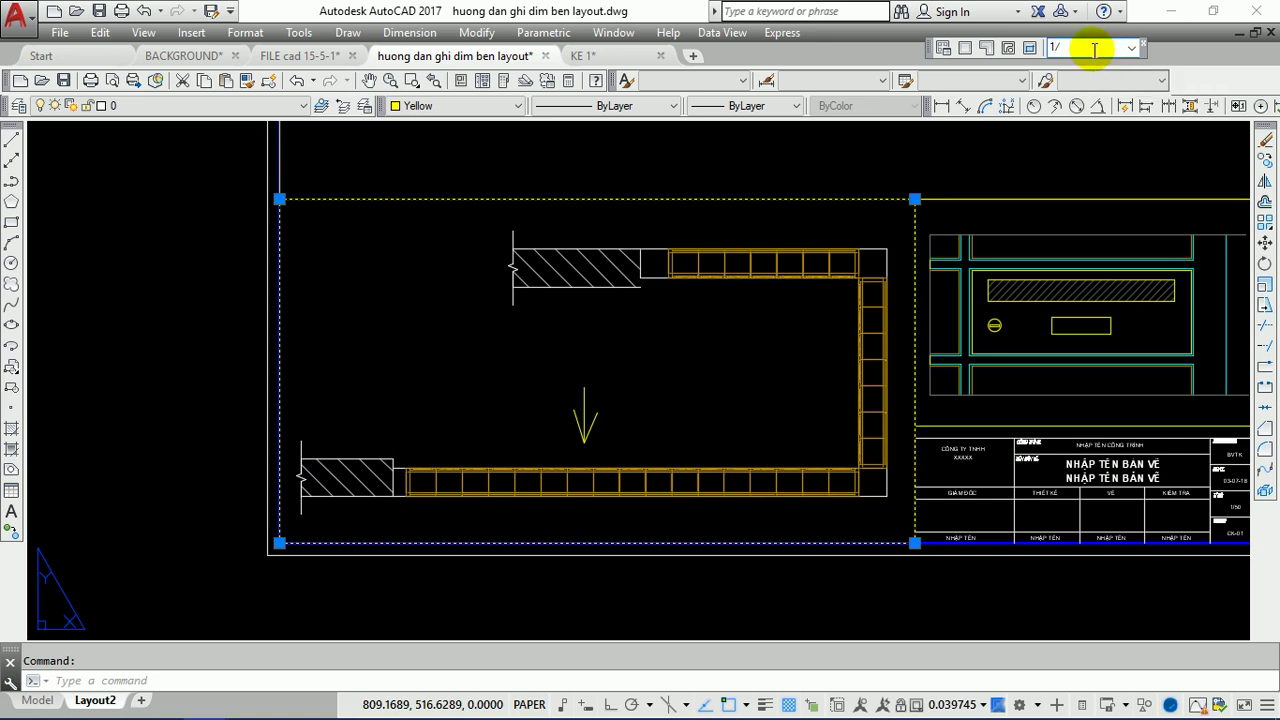
text(20)
key(Return)
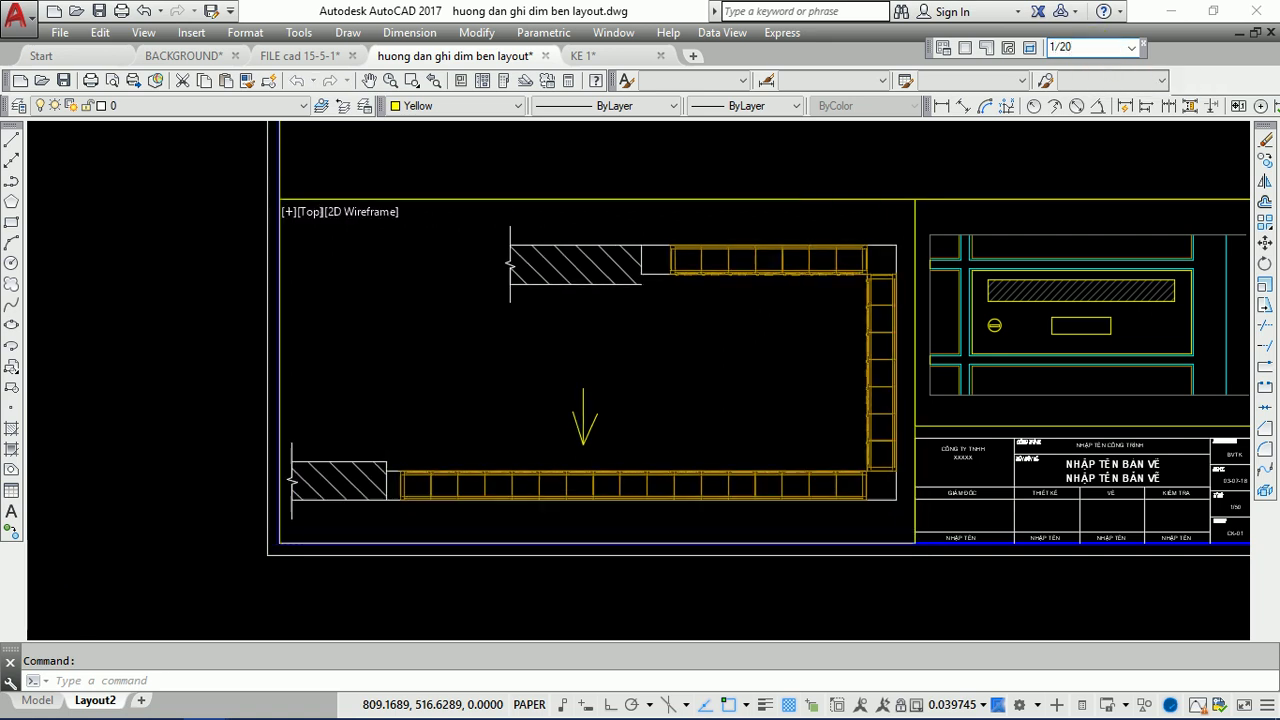
- Rescale the plan viewport to 1:25, then settle on 1:30
click(1094, 48)
text(1/2)
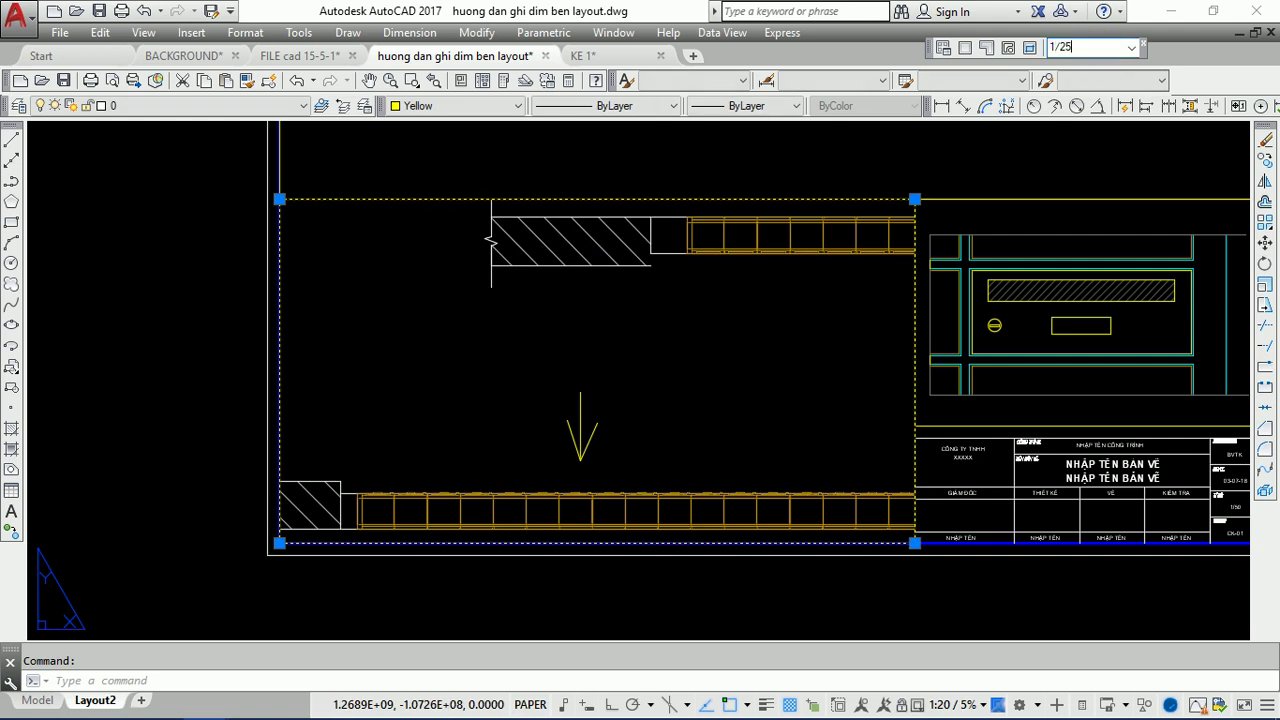
key(Return)
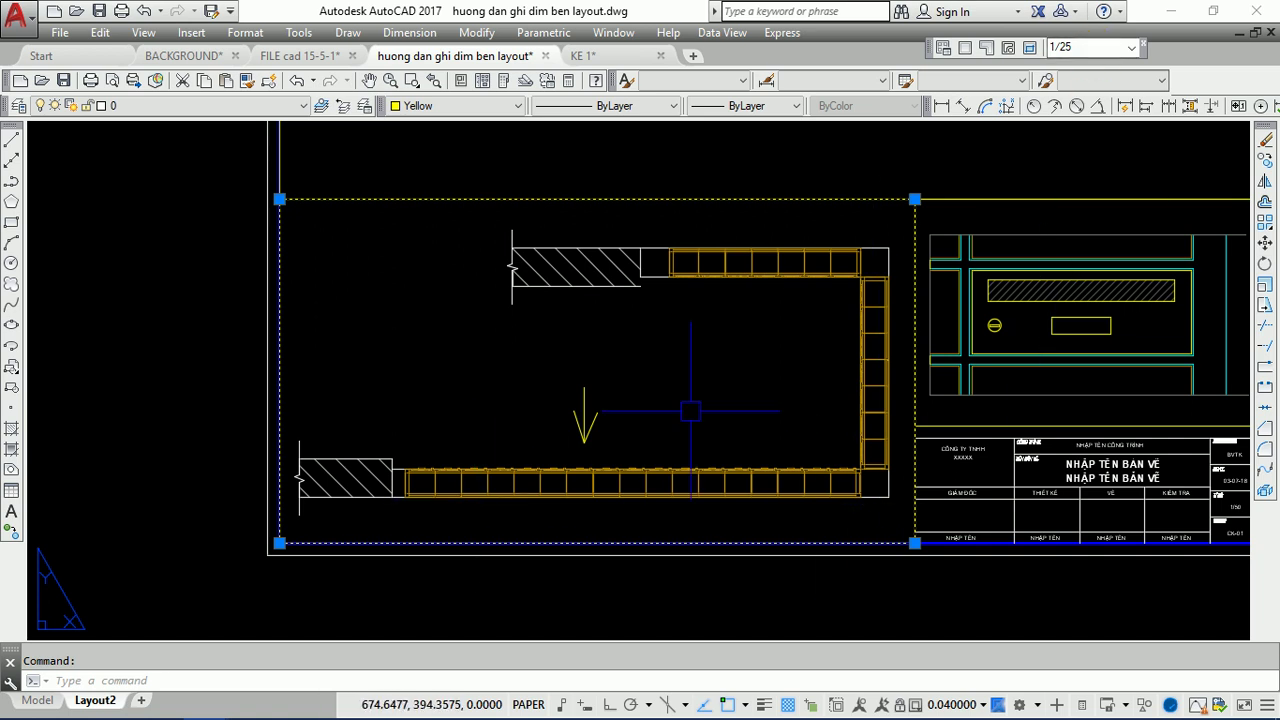
click(1088, 47)
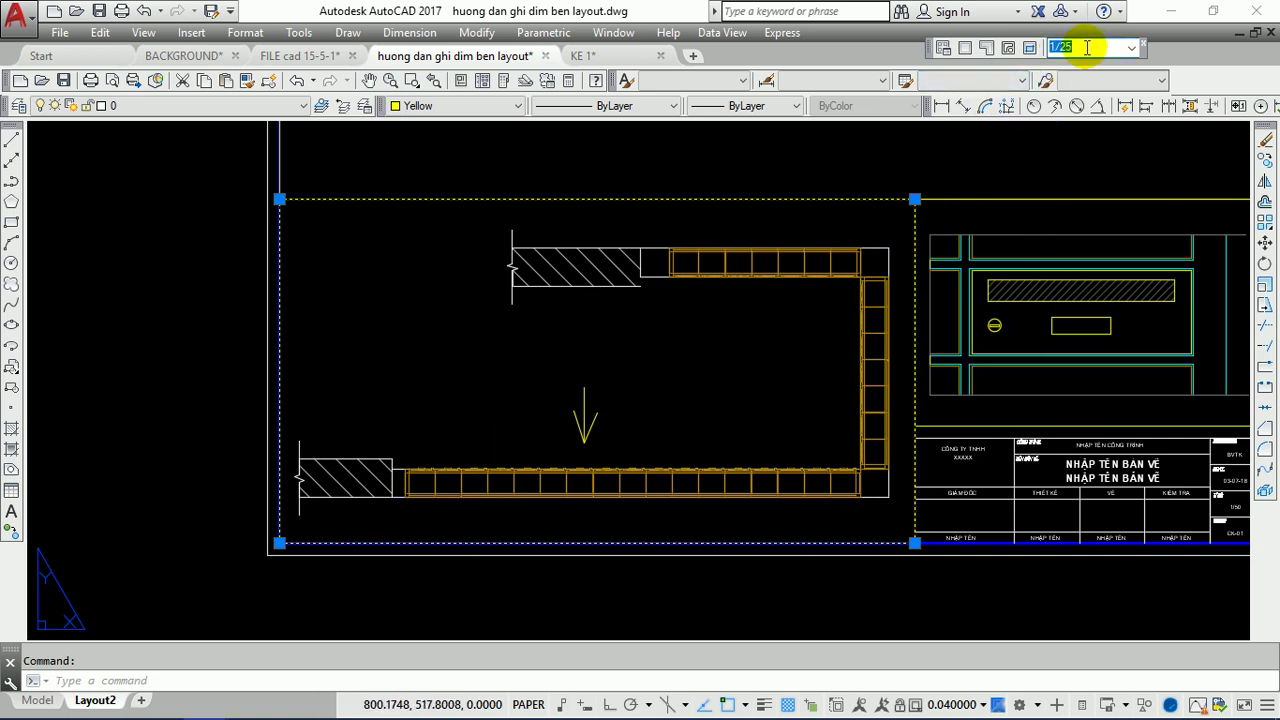
text(1/)
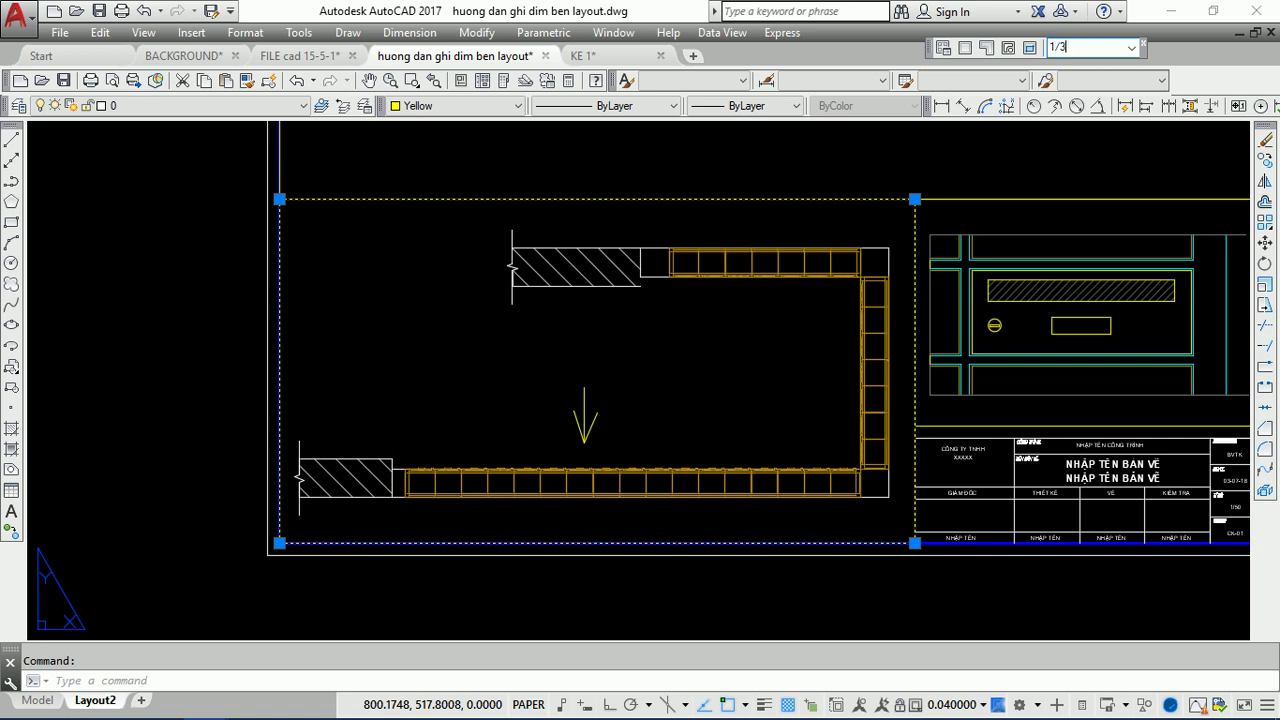
key(Return)
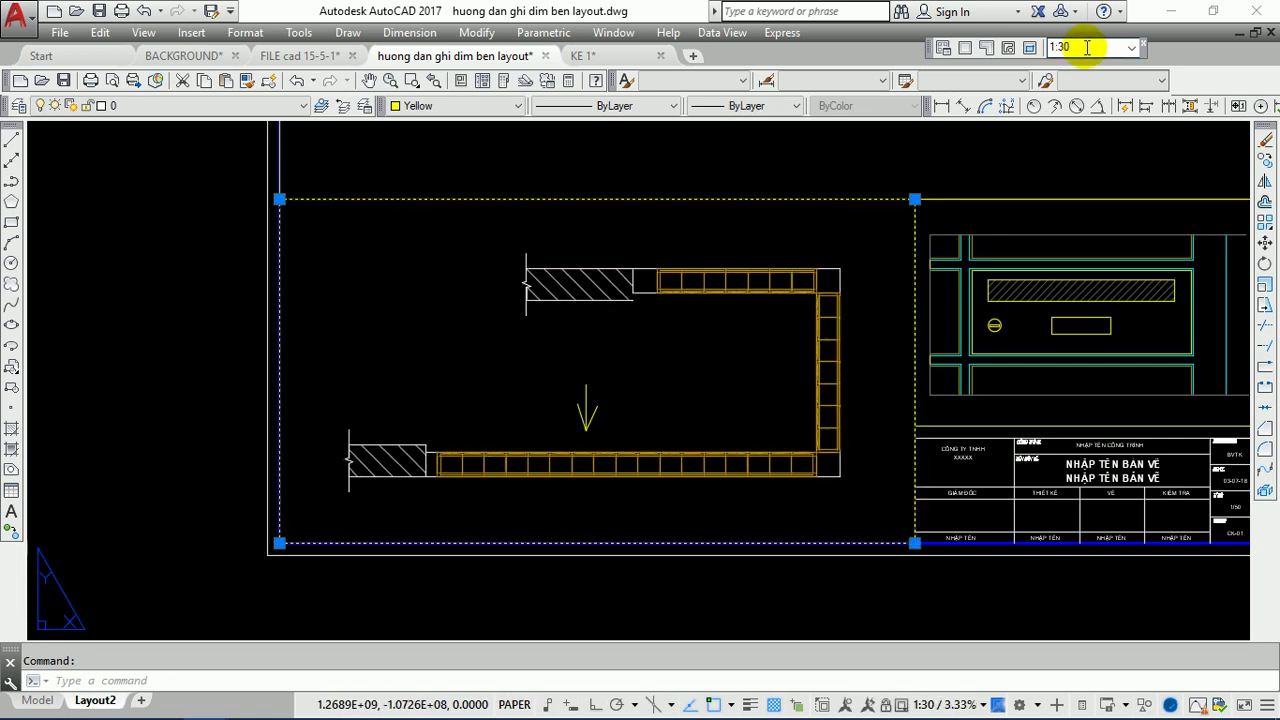
key(Escape)
- Check the upper and lower viewports, then zoom in on the detail viewport and title block
scroll(613, 200, down, 5)
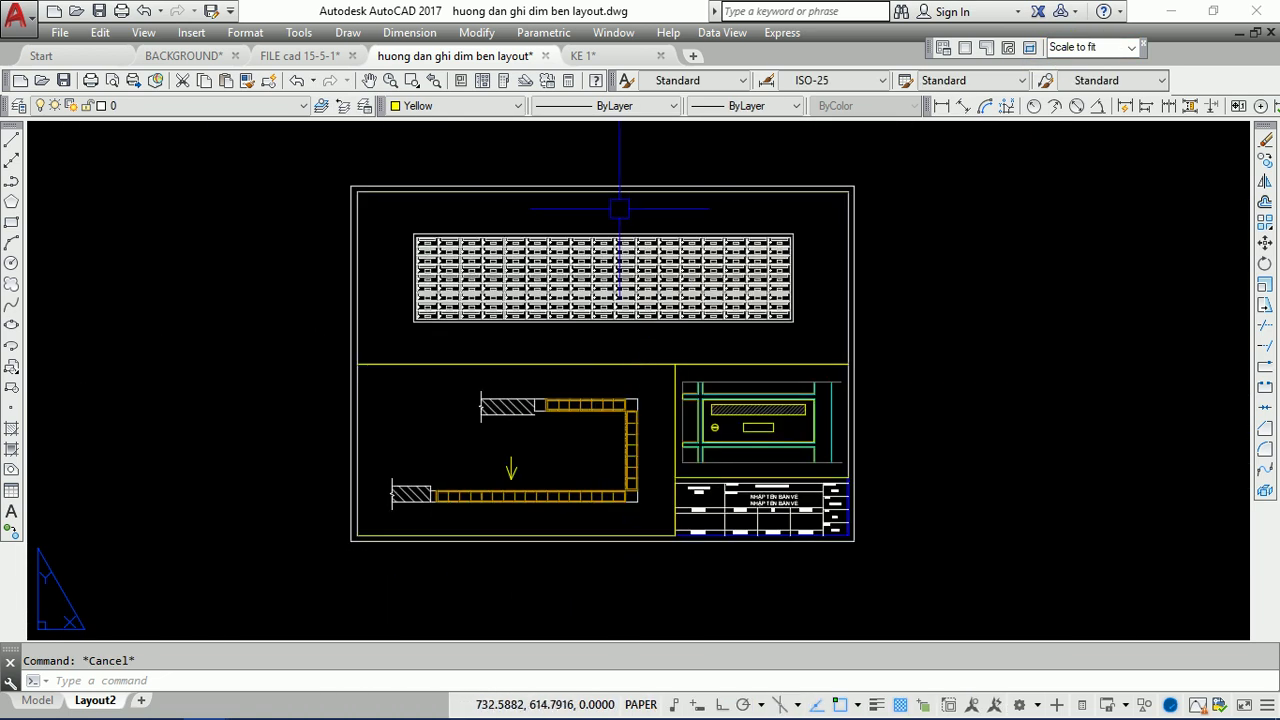
click(613, 199)
key(Escape)
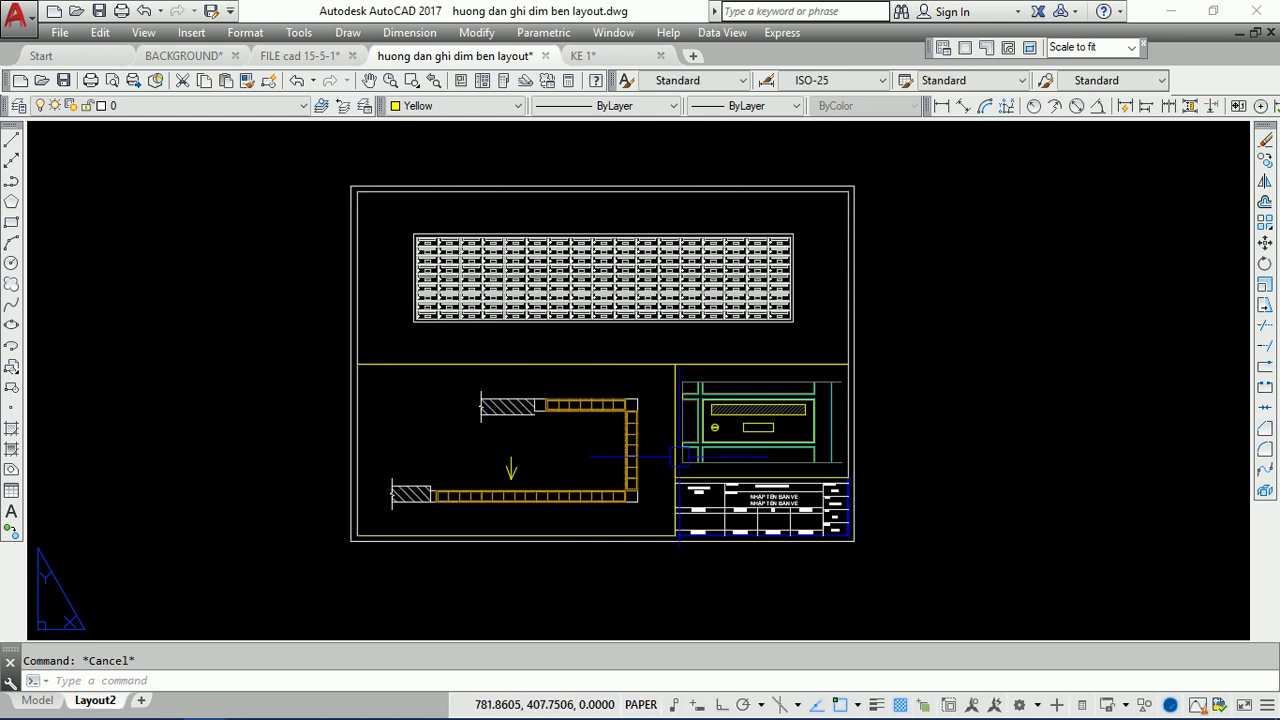
click(676, 495)
key(Escape)
scroll(800, 455, up, 3)
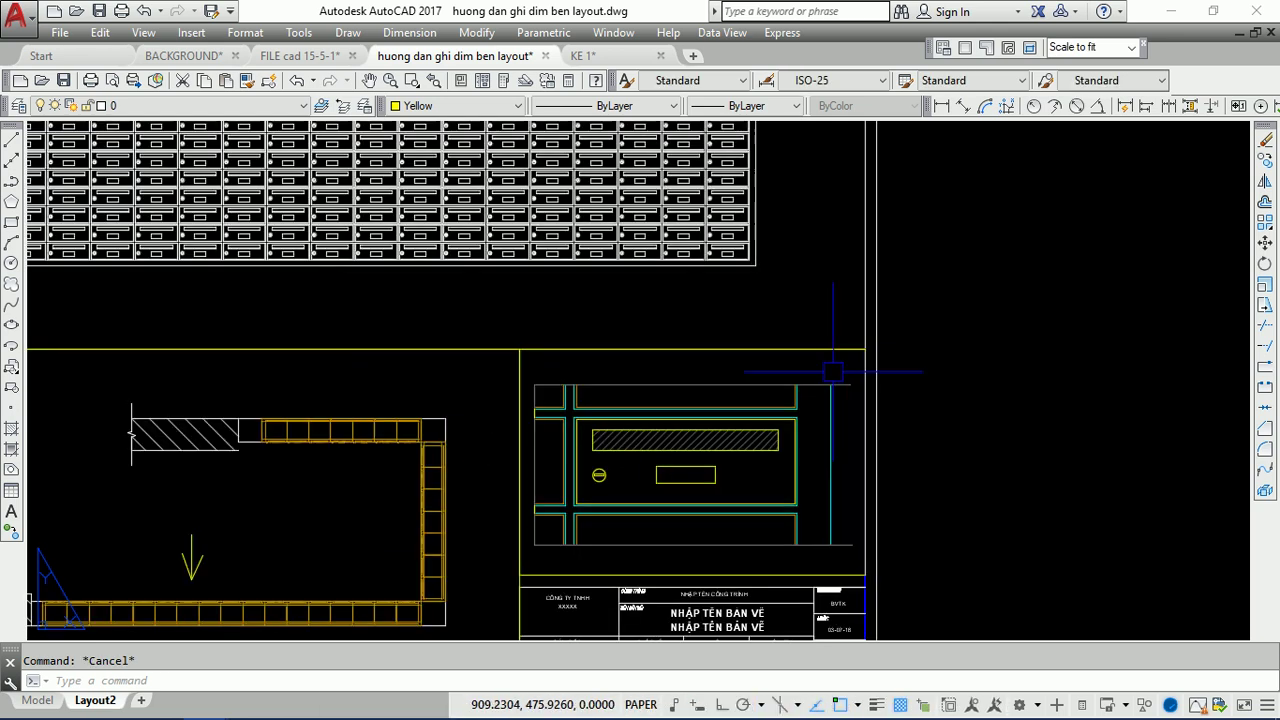
text(z)
key(Return)
click(486, 240)
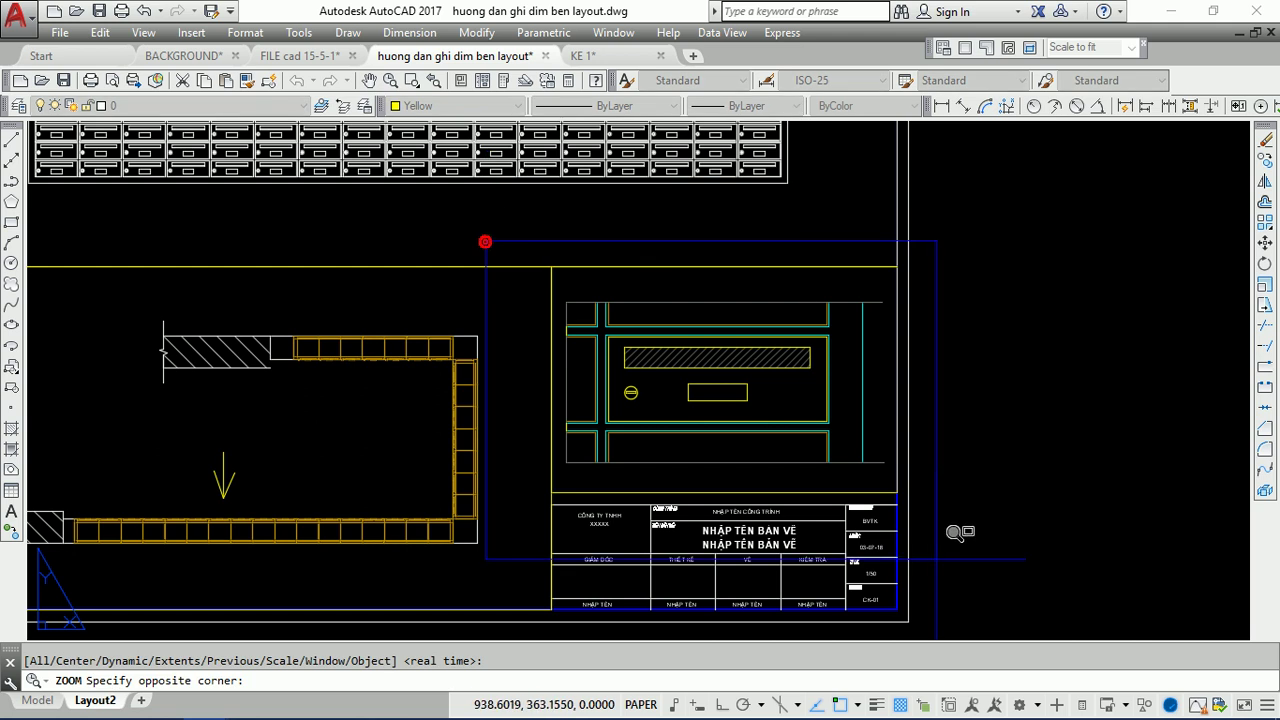
click(955, 548)
- Select the detail viewport, try 1/5, then set its scale to 1/3
click(893, 545)
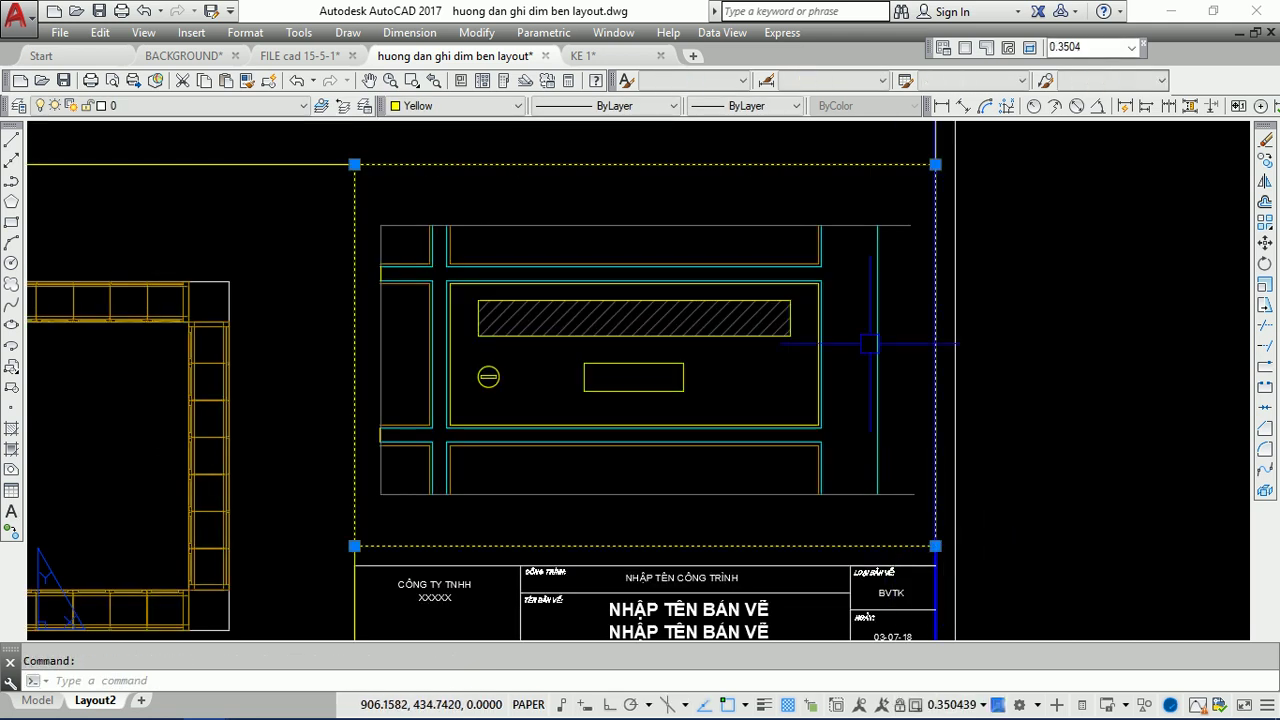
click(1064, 46)
text(1/)
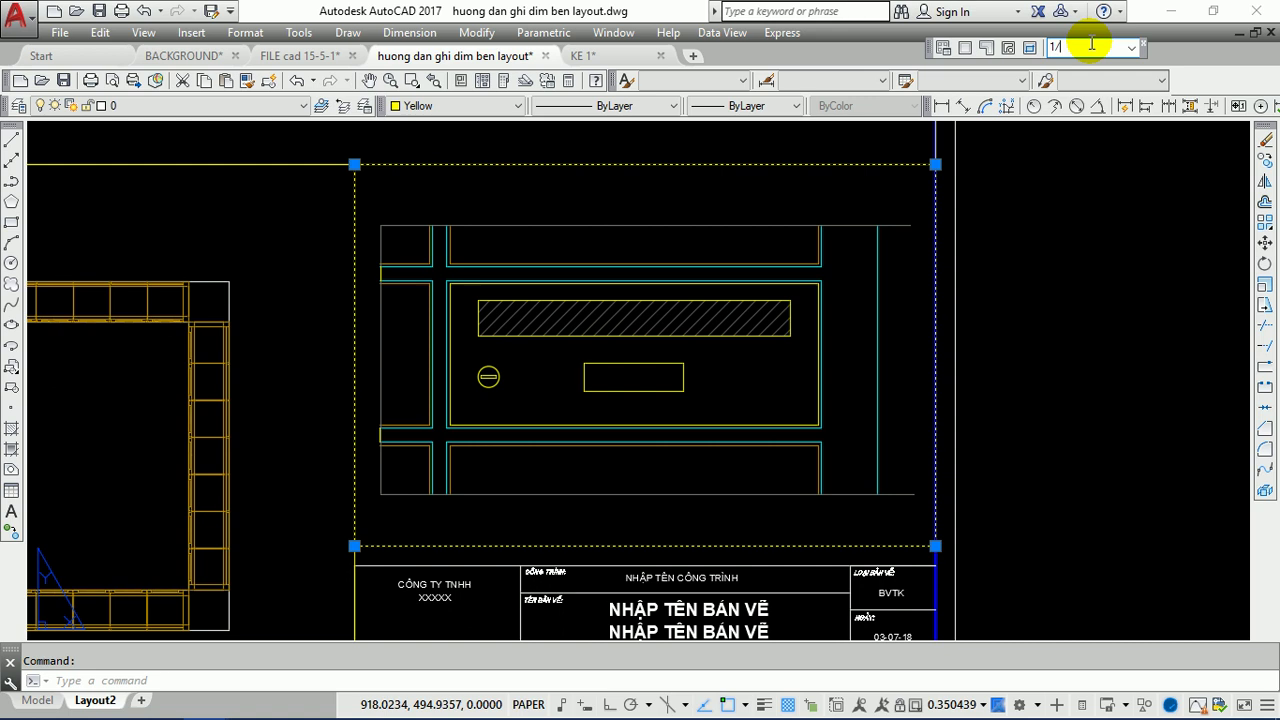
text(5)
key(Return)
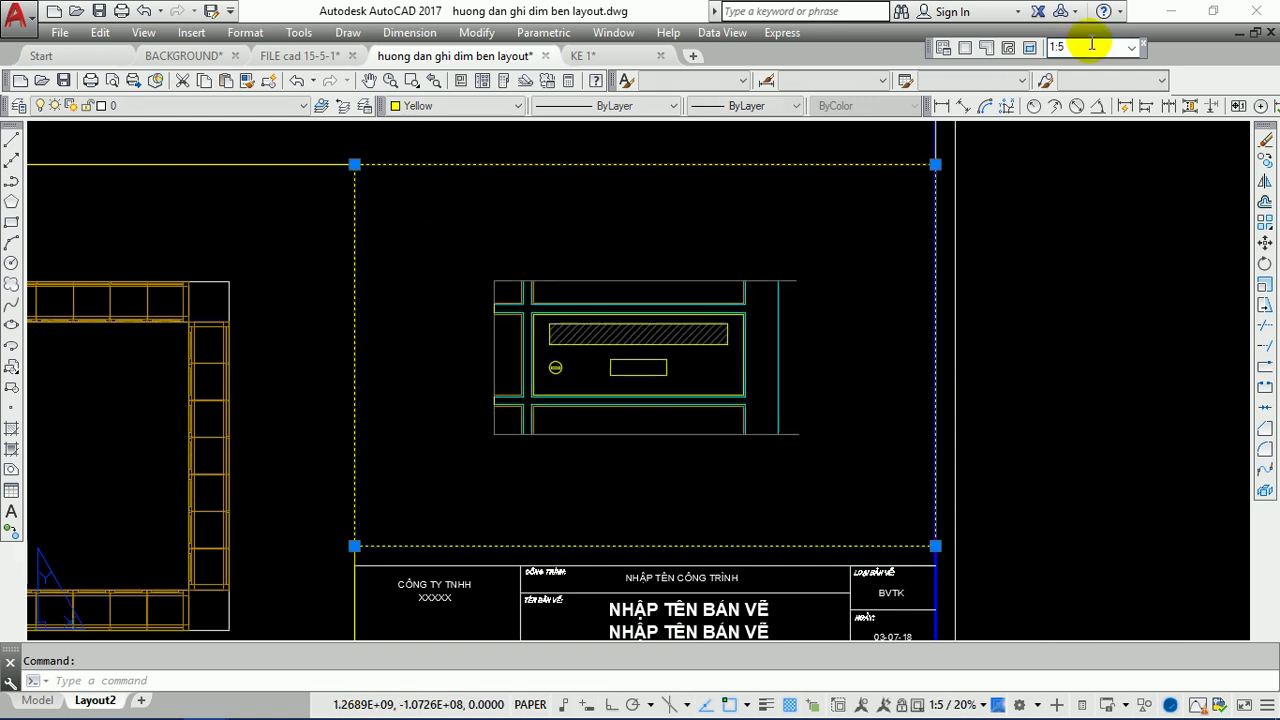
double_click(1092, 44)
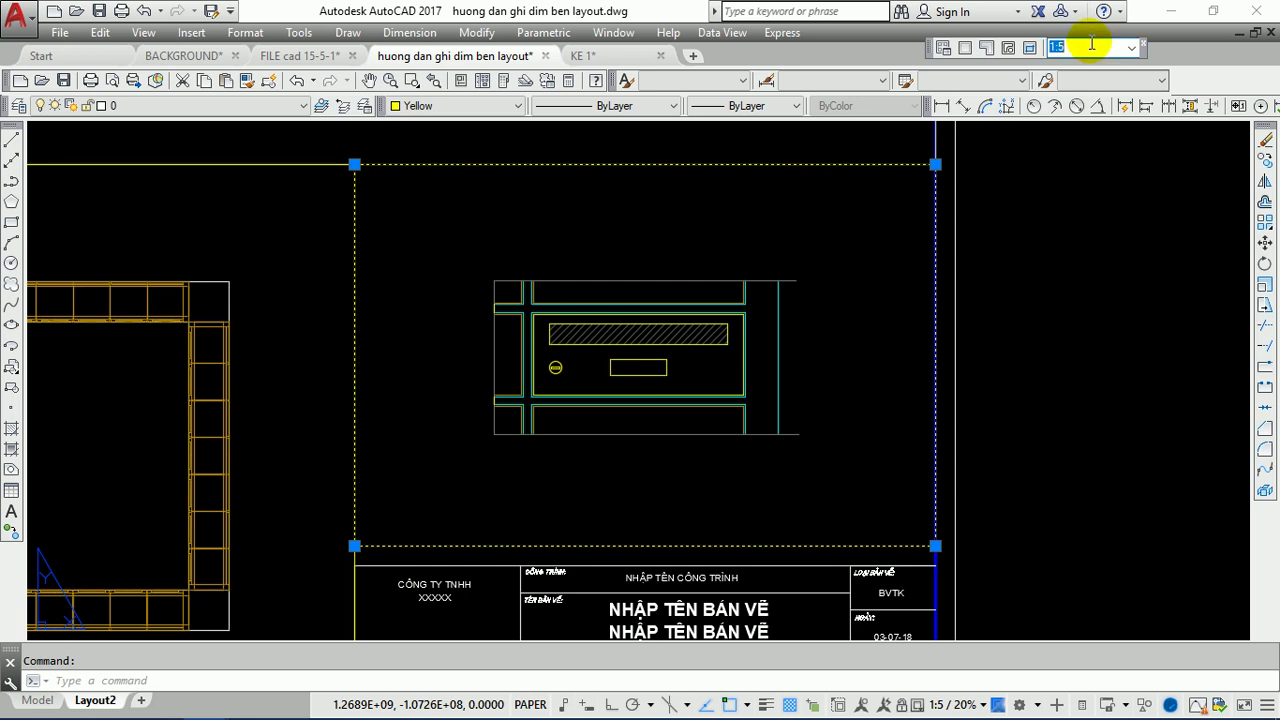
text(1/3)
key(Return)
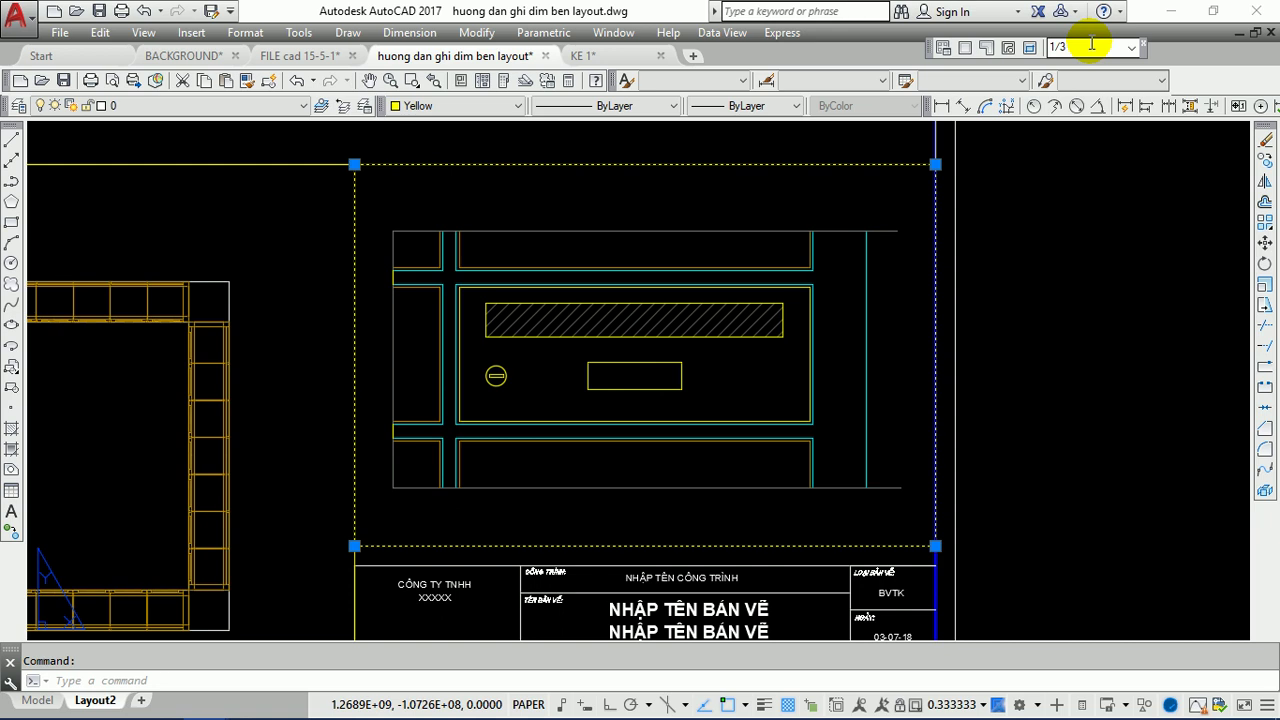
scroll(1100, 163, down, 3)
key(Escape)
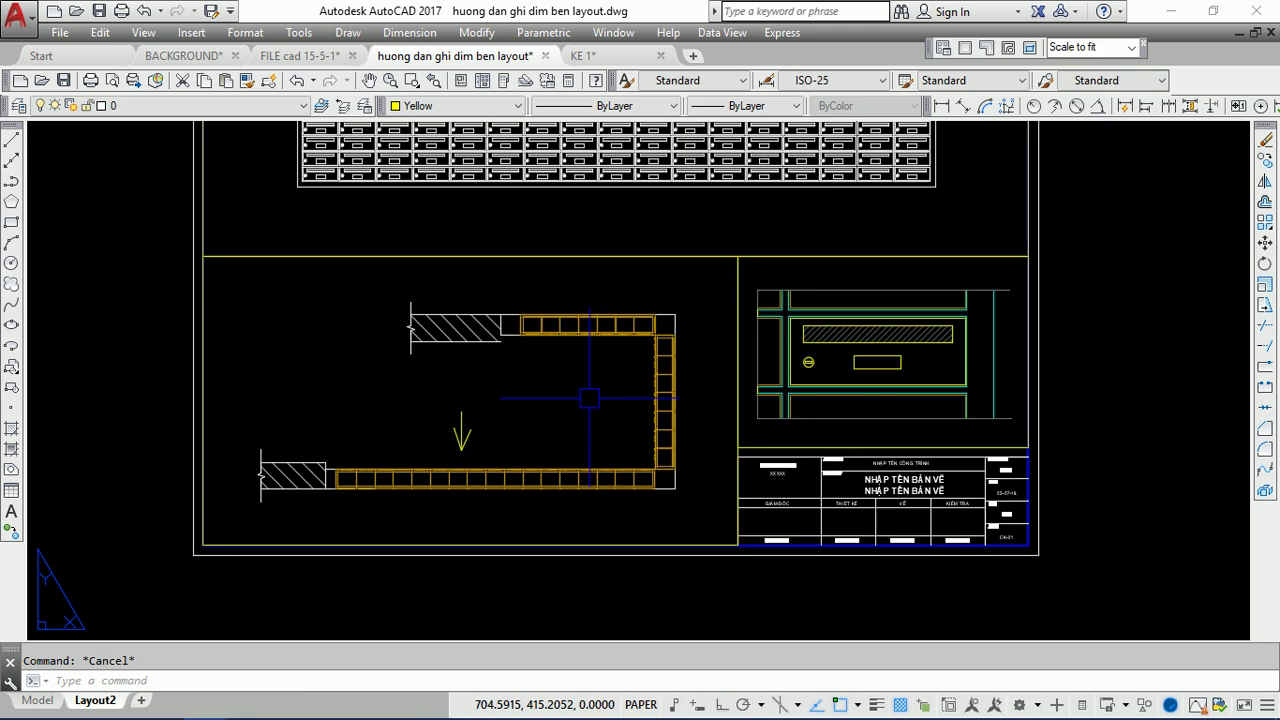
- Check the plan and top elevation viewports, bringing the top of the sheet into view
click(470, 545)
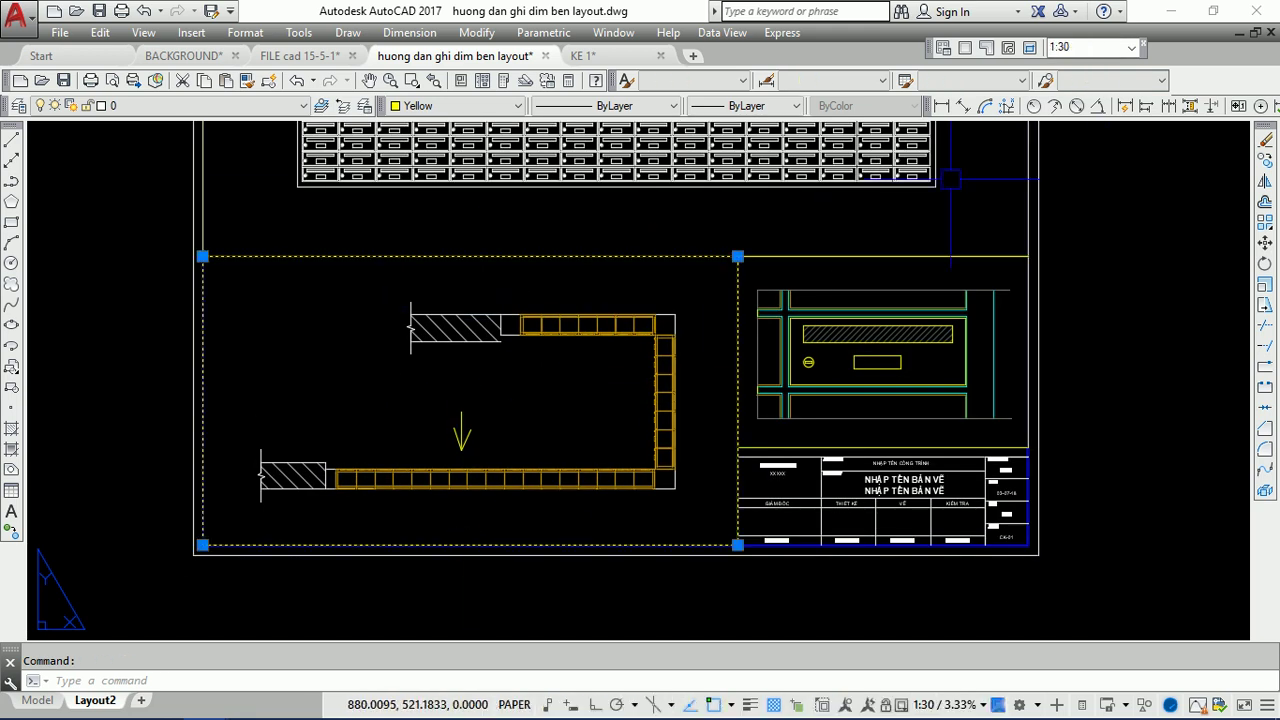
middle_drag(860, 170, 793, 374)
key(Escape)
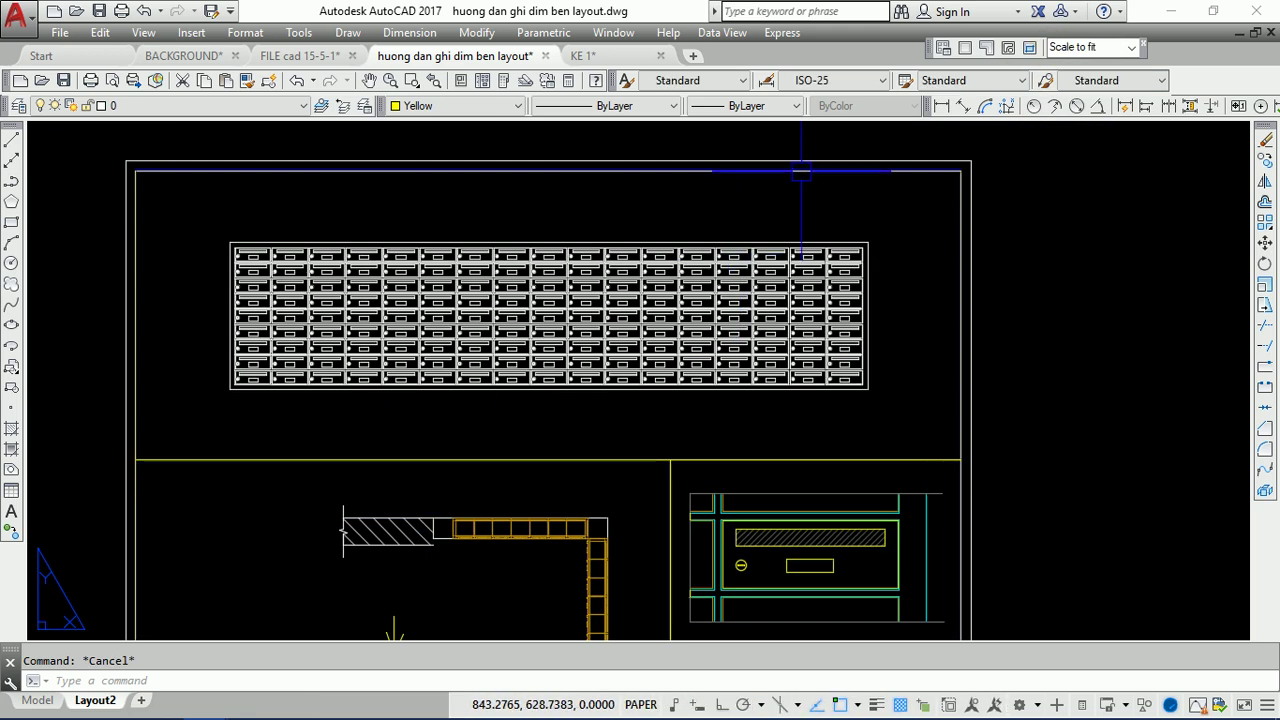
click(801, 172)
key(Escape)
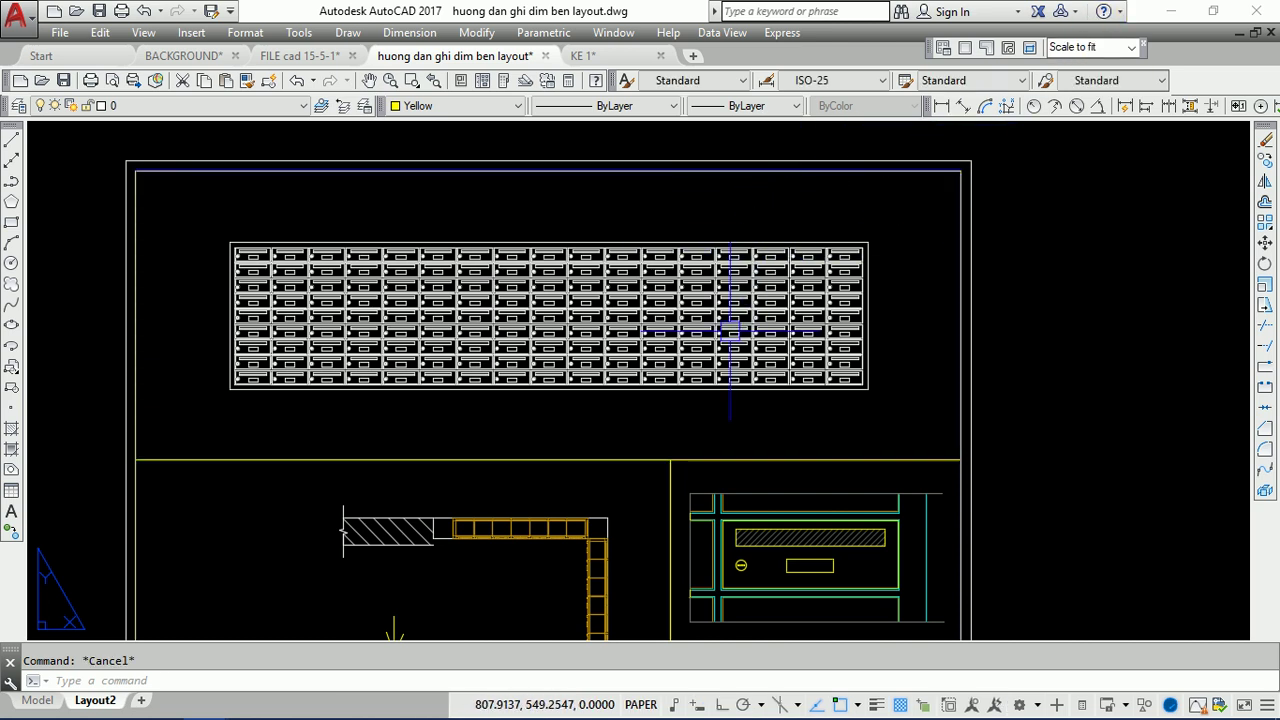
scroll(816, 228, down, 3)
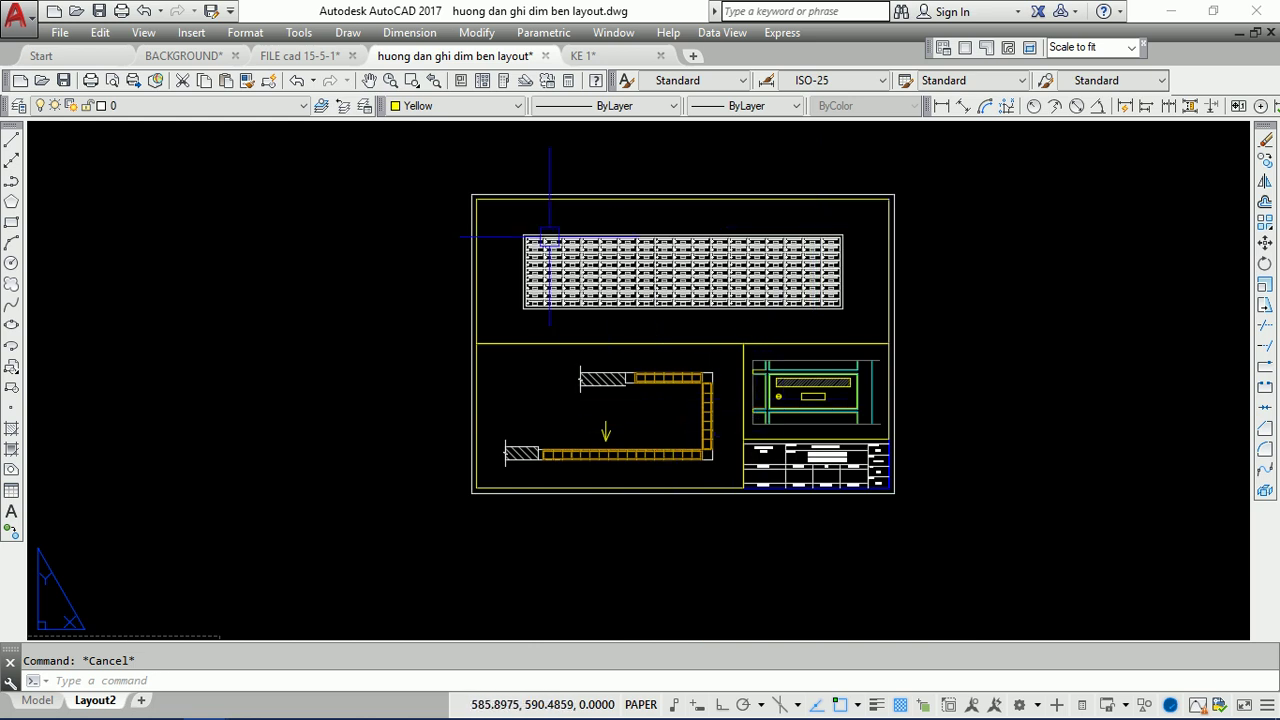
scroll(496, 208, up, 3)
- Select the top elevation viewport and pull its right edge inward with a corner grip
click(493, 195)
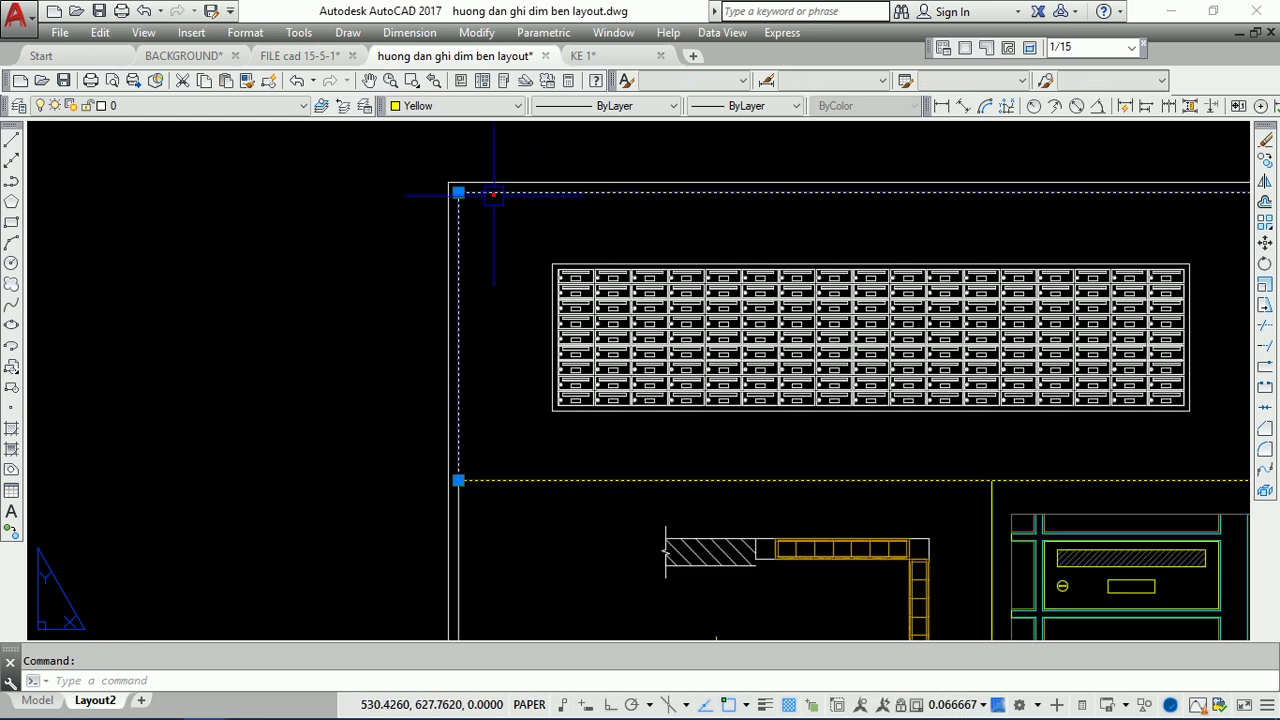
scroll(500, 220, down, 3)
scroll(480, 218, up, 3)
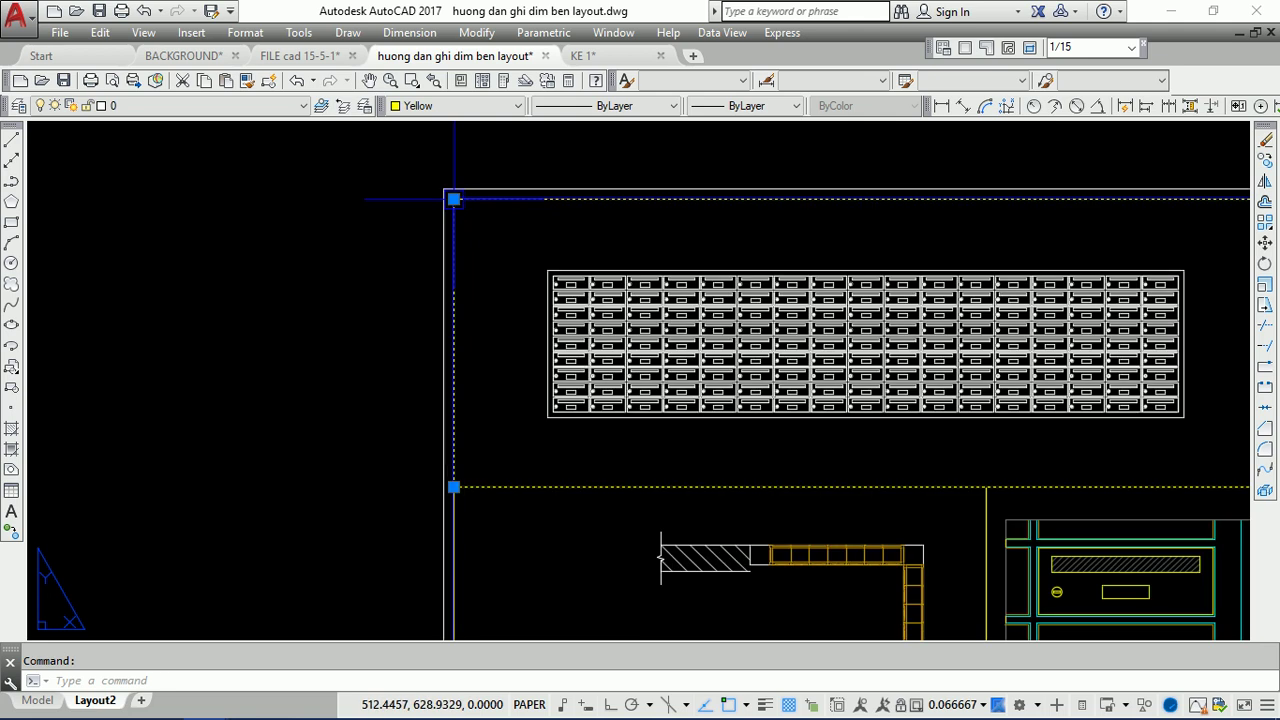
click(453, 199)
scroll(520, 205, down, 3)
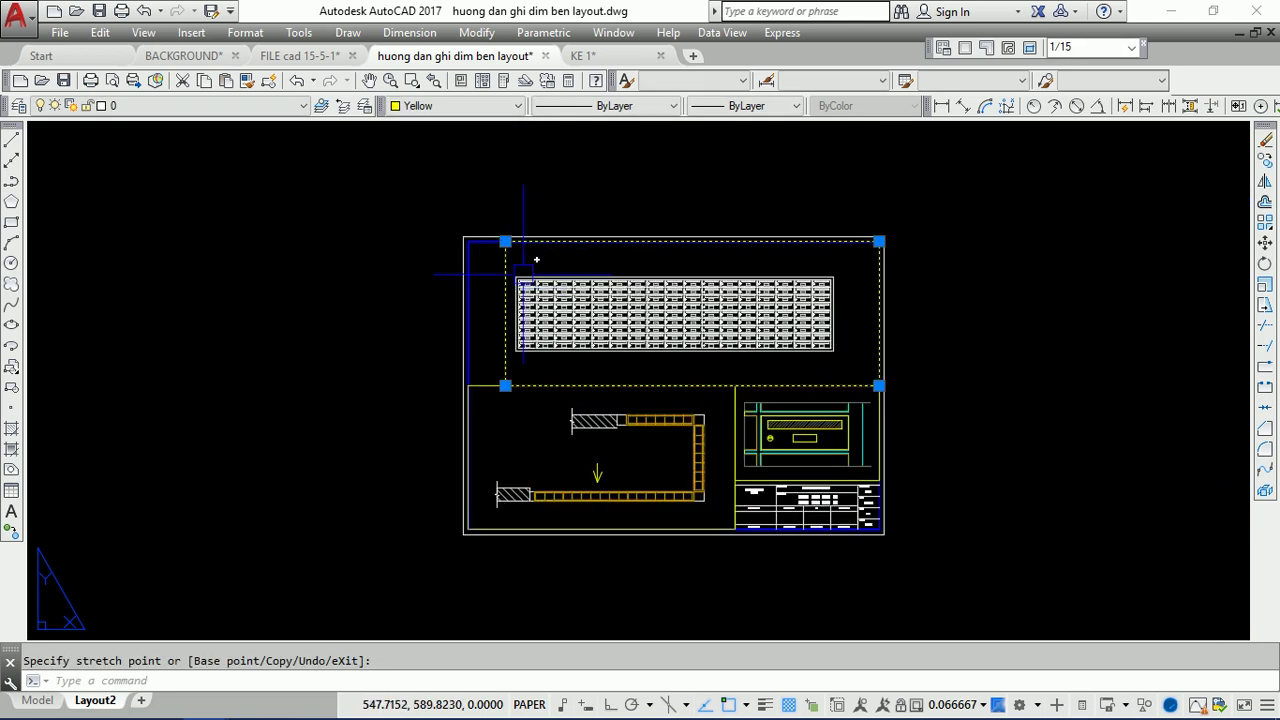
scroll(878, 238, up, 3)
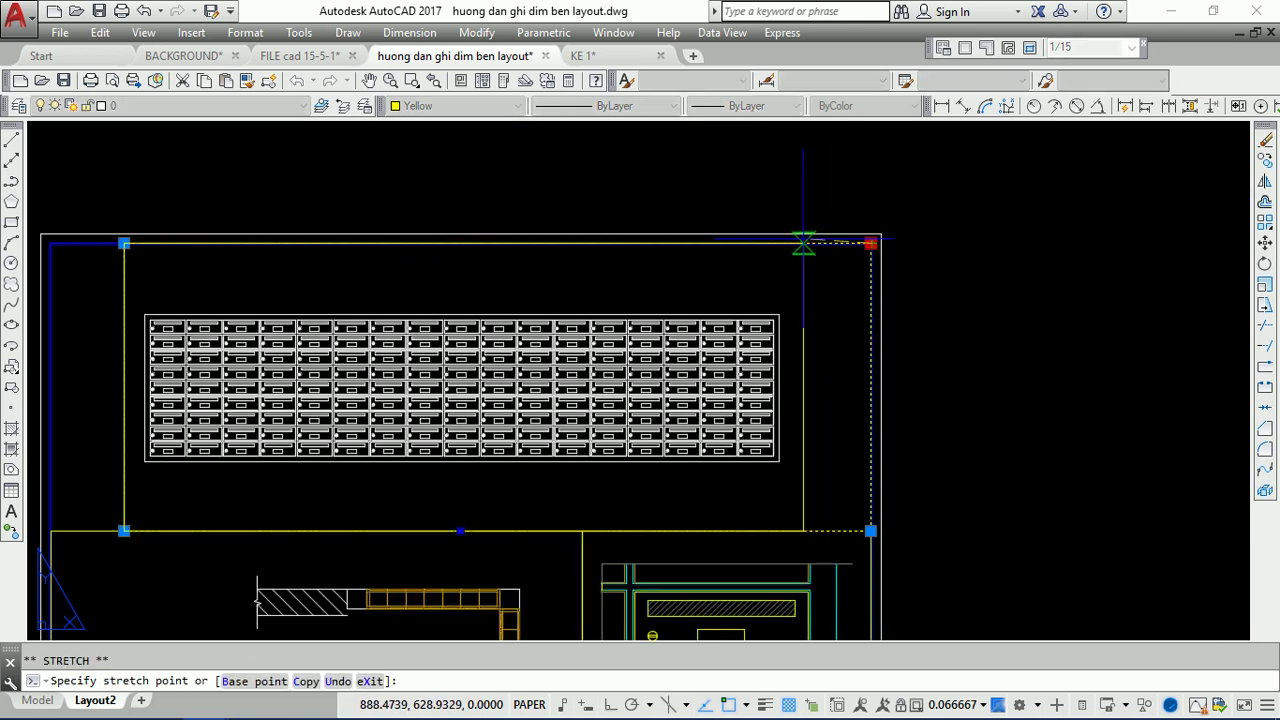
click(803, 243)
- Lower the elevation viewport's top edge and raise its bottom edge to hug the elevation
click(803, 243)
click(803, 290)
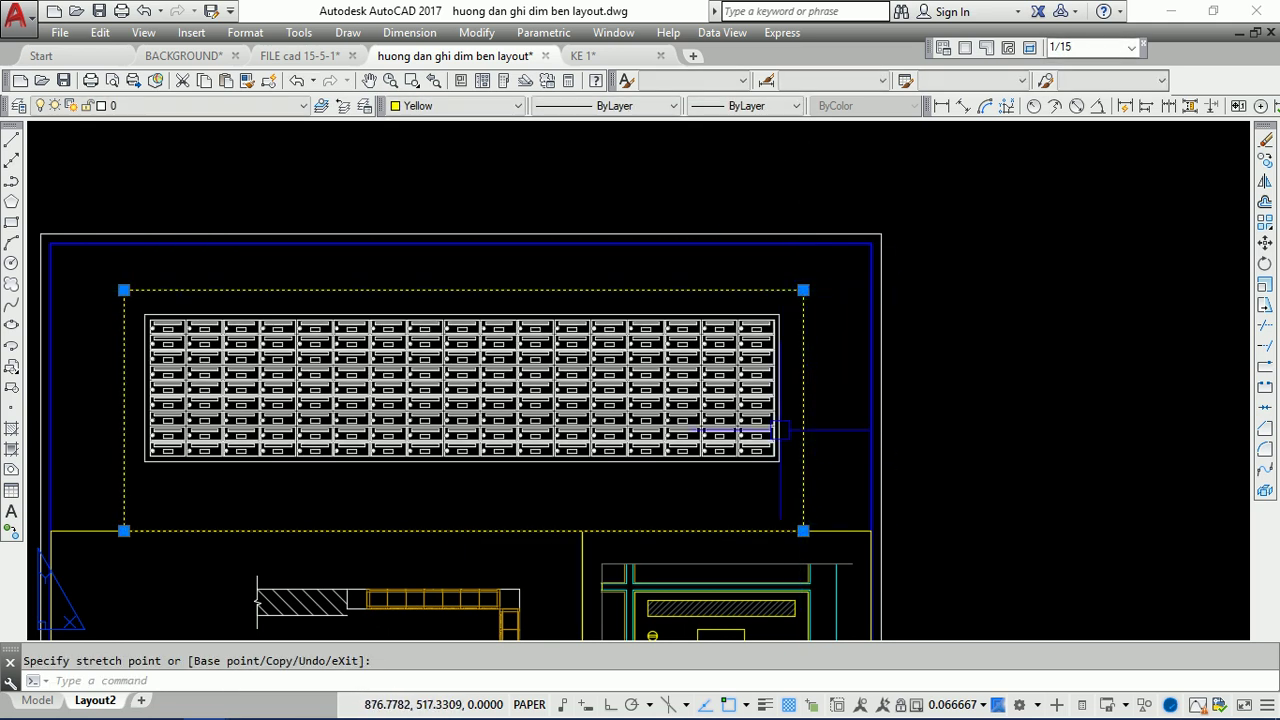
click(800, 272)
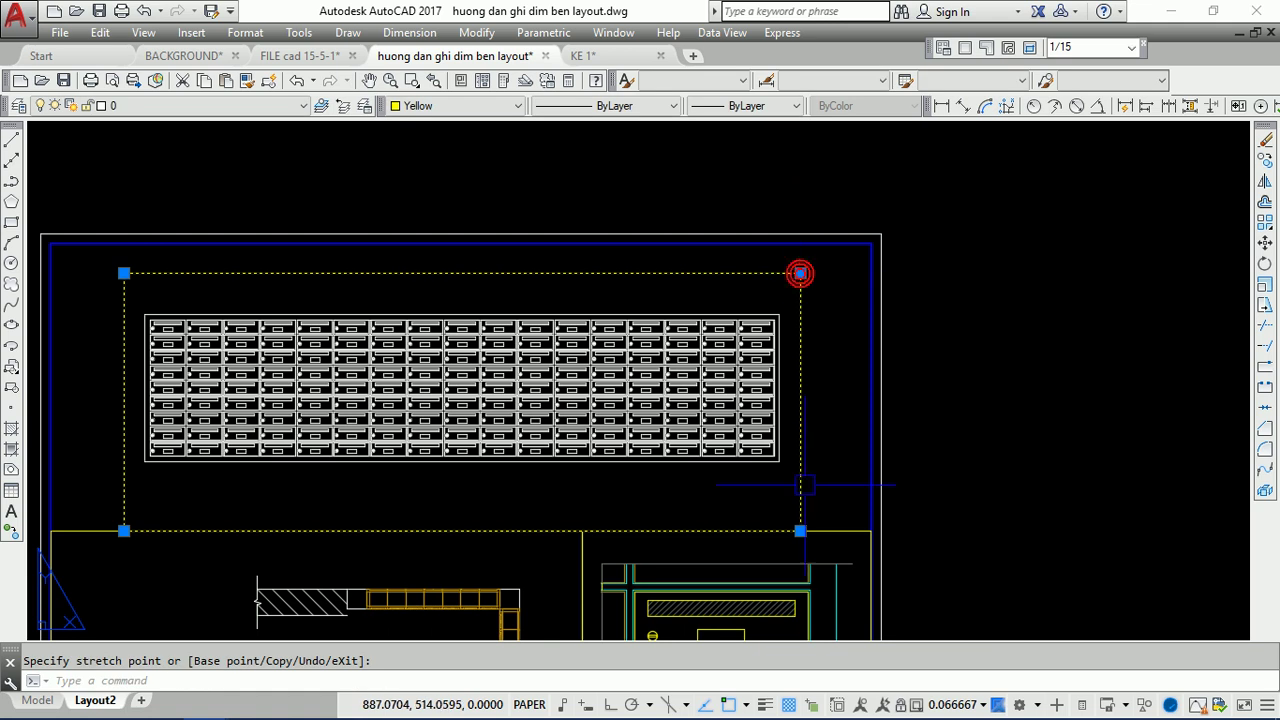
click(800, 531)
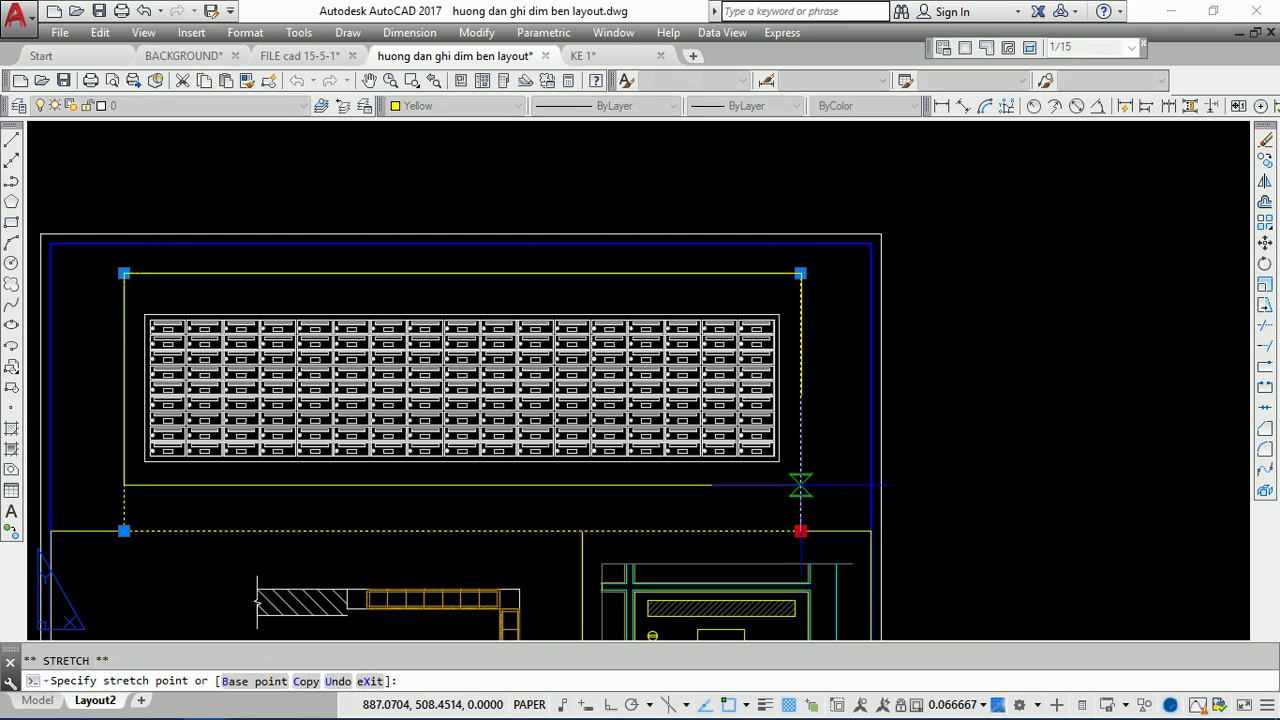
click(800, 485)
scroll(680, 512, down, 2)
scroll(591, 403, down, 2)
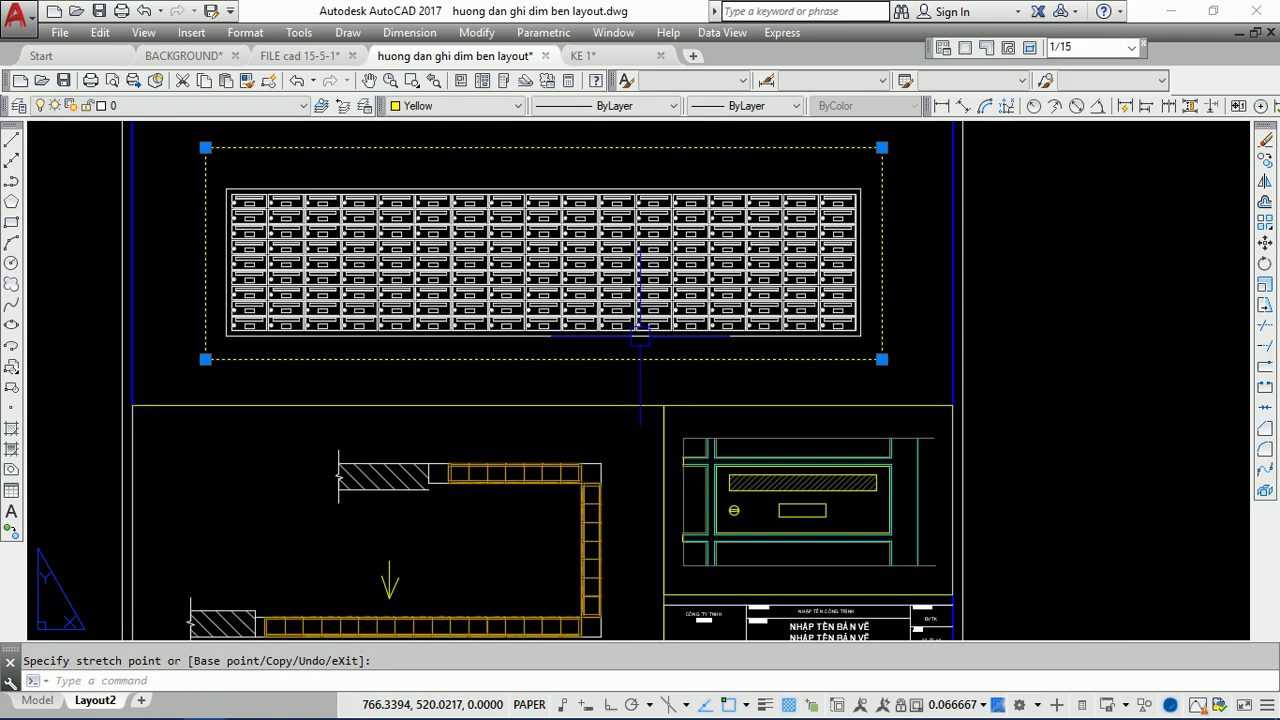
key(Escape)
- Shrink the left plan viewport's edges closely around the U-shaped plan, then select the detail viewport
scroll(632, 370, down, 1)
scroll(632, 370, up, 3)
click(610, 335)
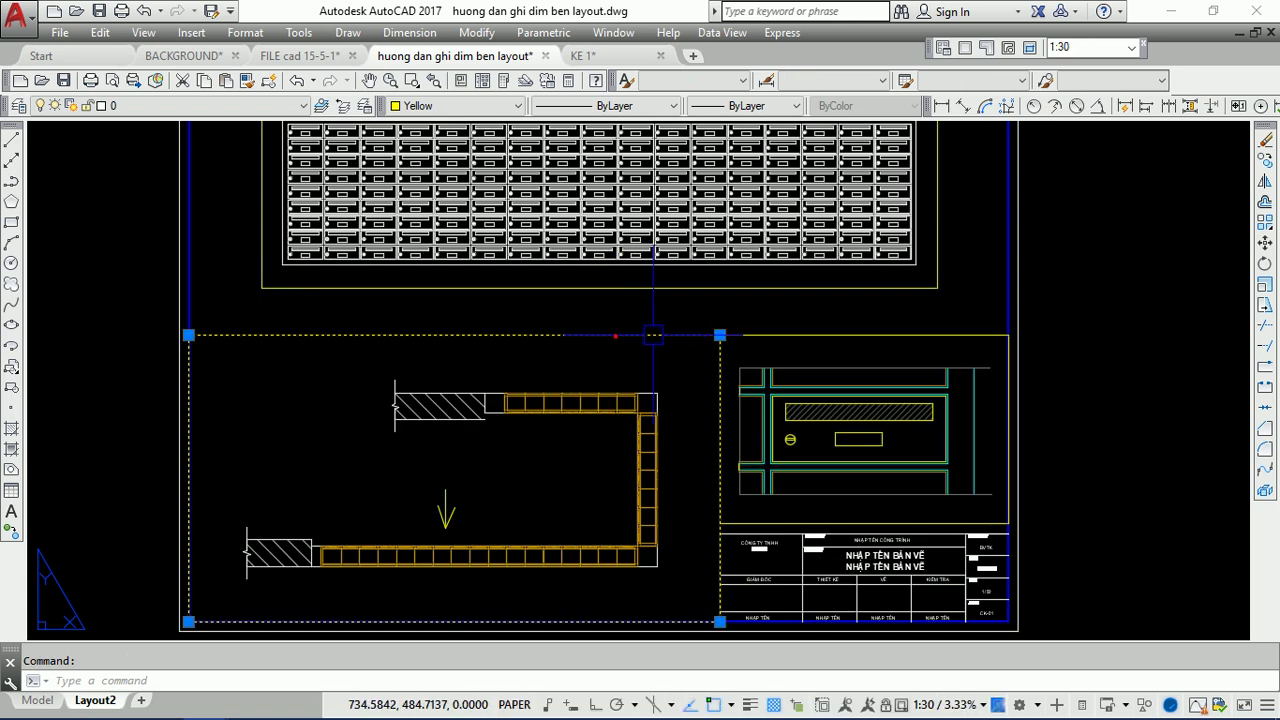
click(720, 335)
click(683, 335)
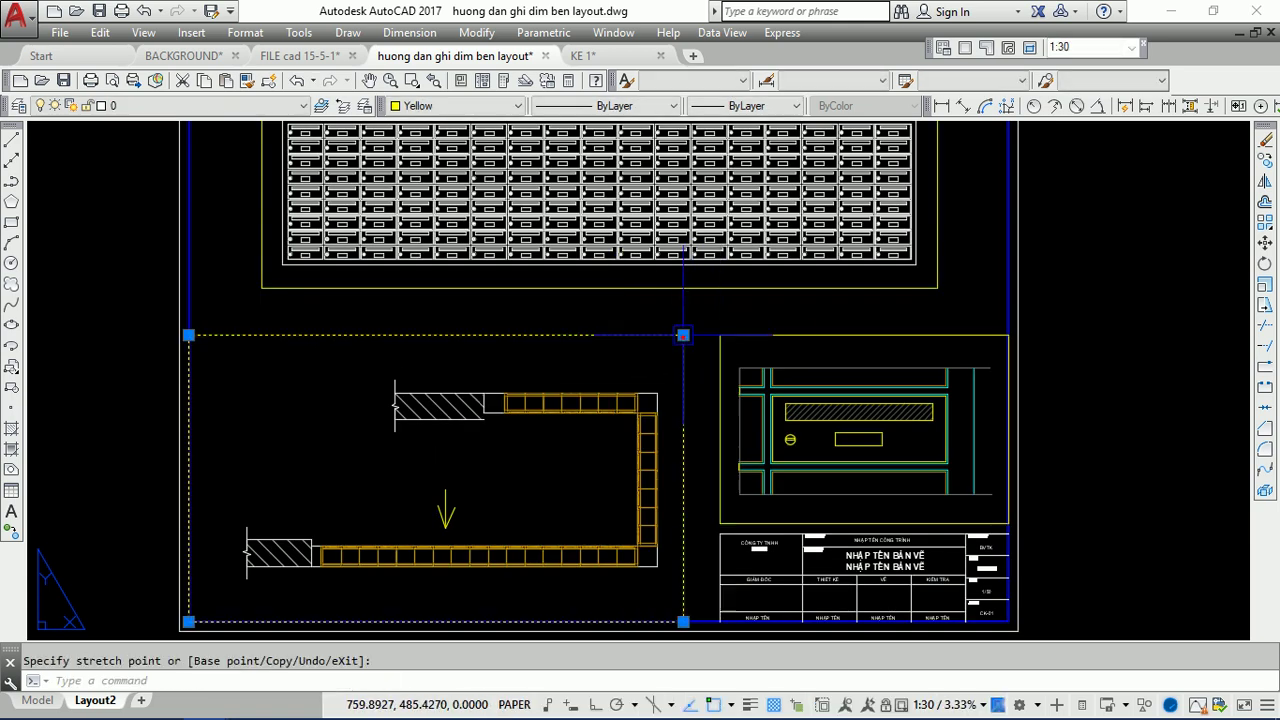
click(188, 335)
click(219, 335)
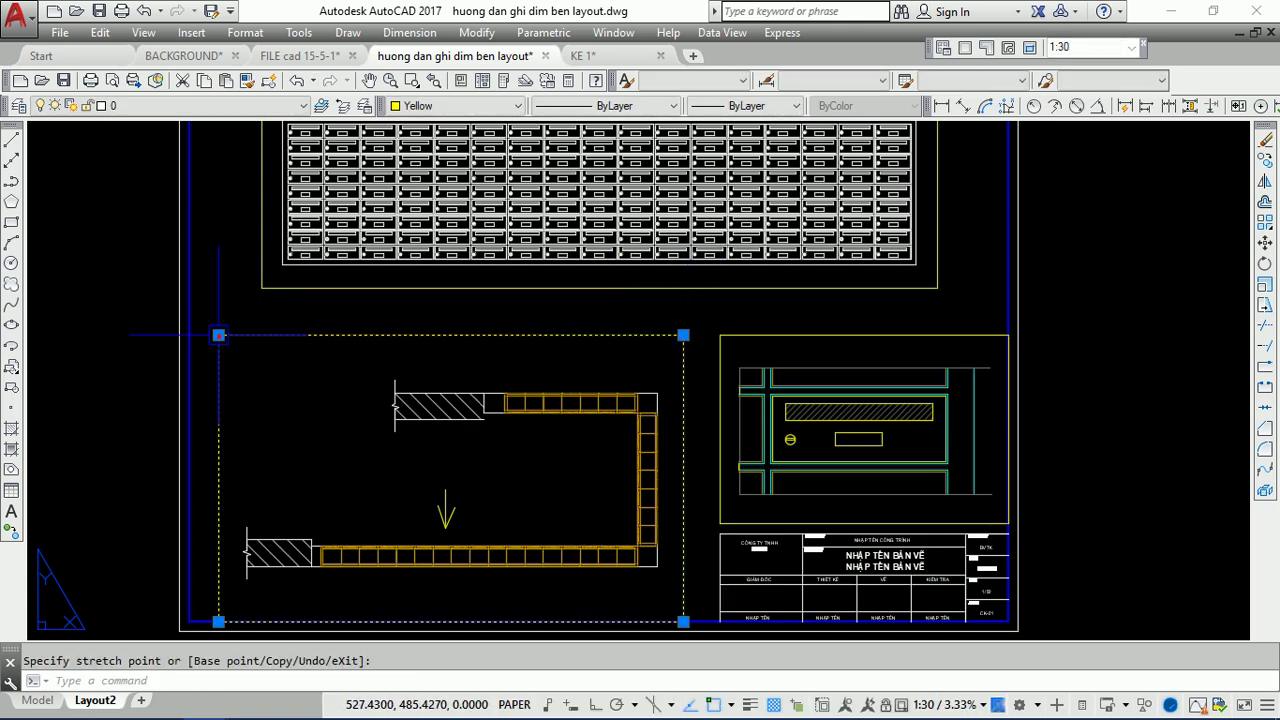
click(683, 335)
click(683, 363)
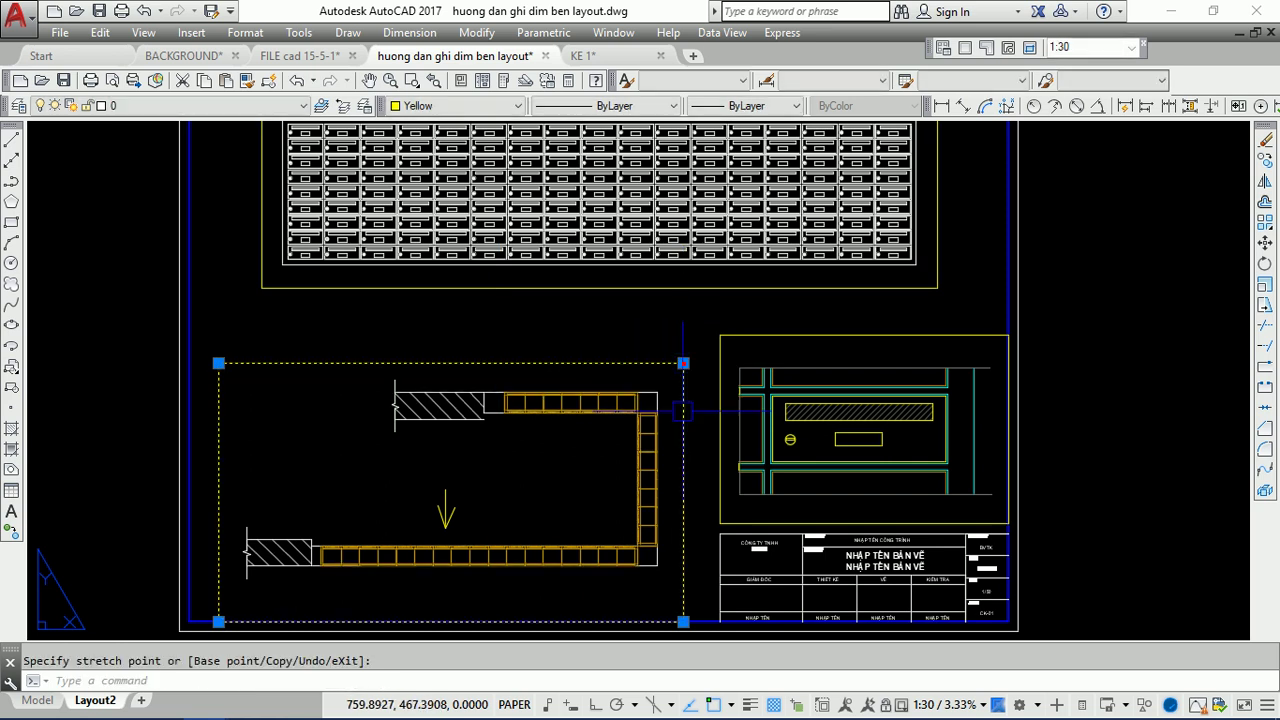
click(683, 622)
click(683, 592)
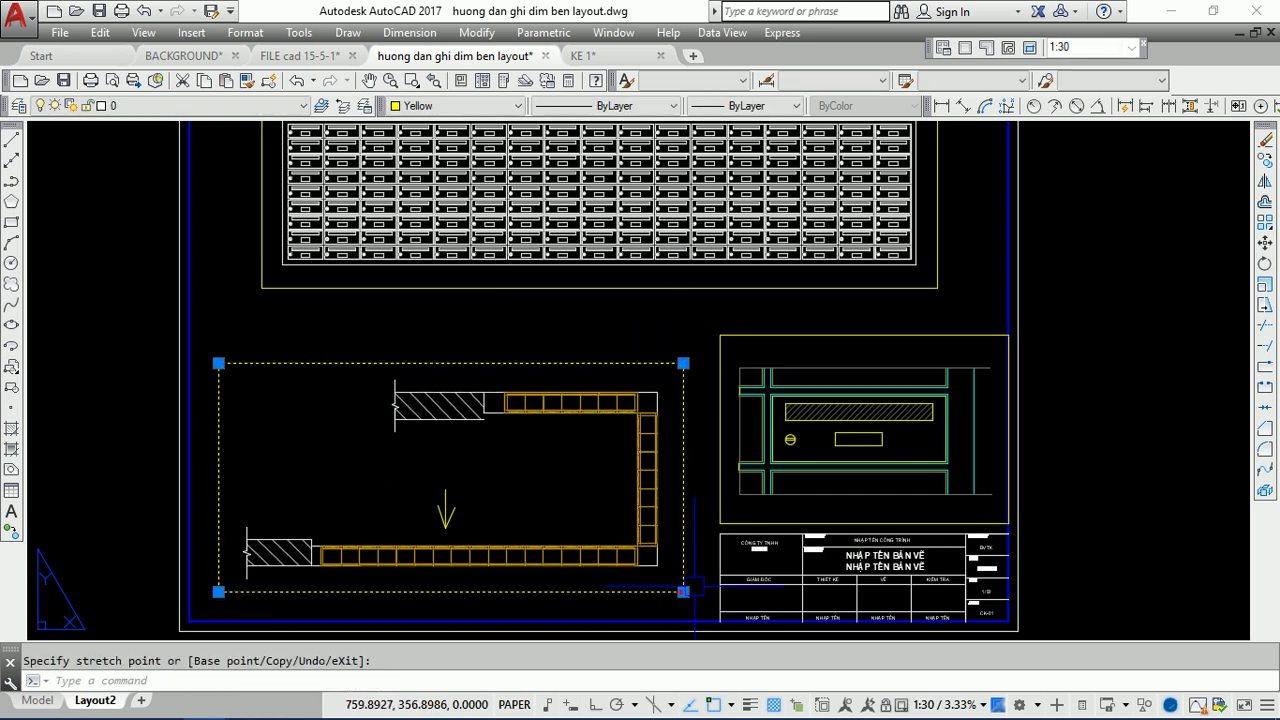
click(810, 335)
click(720, 335)
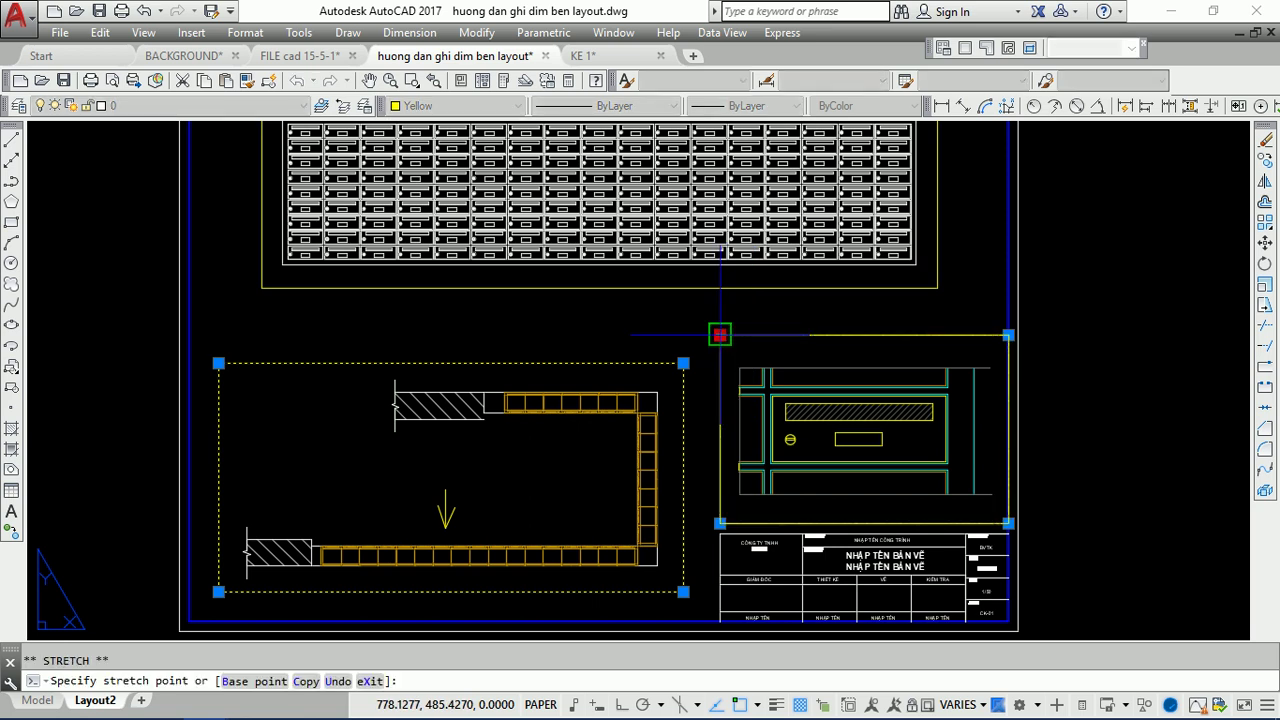
- Finish resizing the detail viewport by placing its new corner, then clear the selection
scroll(1003, 333, up, 3)
click(984, 349)
key(Escape)
- Move the left plan viewport slightly upward on the Layout2 sheet
scroll(626, 347, down, 5)
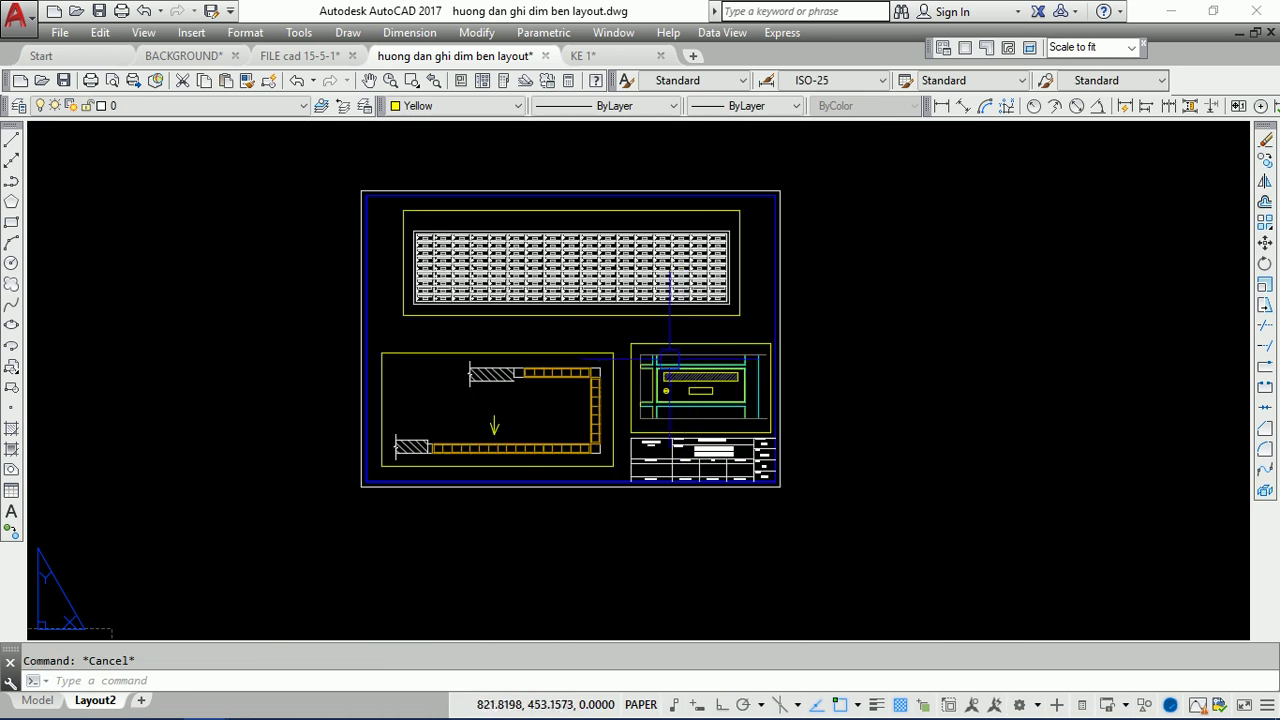
scroll(626, 347, up, 3)
click(580, 302)
click(536, 392)
text(m)
key(Return)
click(1065, 380)
click(1068, 357)
- Select another viewport and begin moving it with MOVE from a base point
click(506, 378)
click(504, 374)
text(m)
key(Return)
click(1034, 366)
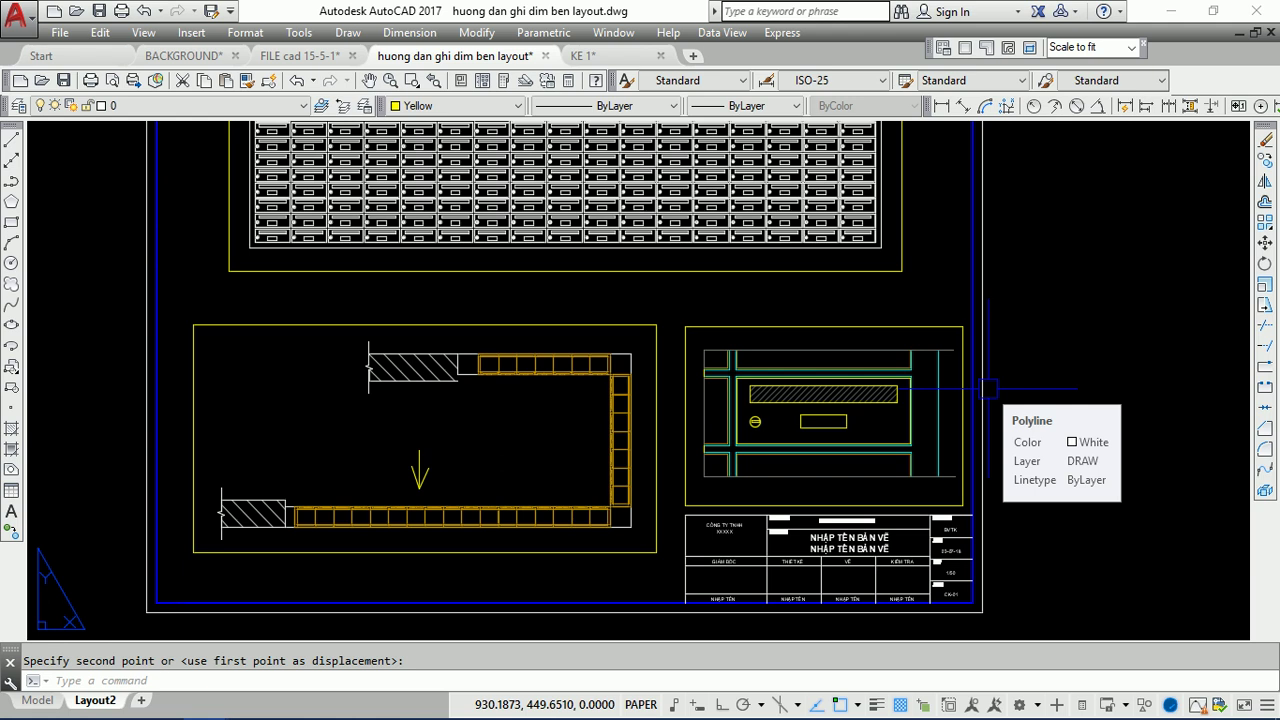
middle_drag(686, 305, 680, 400)
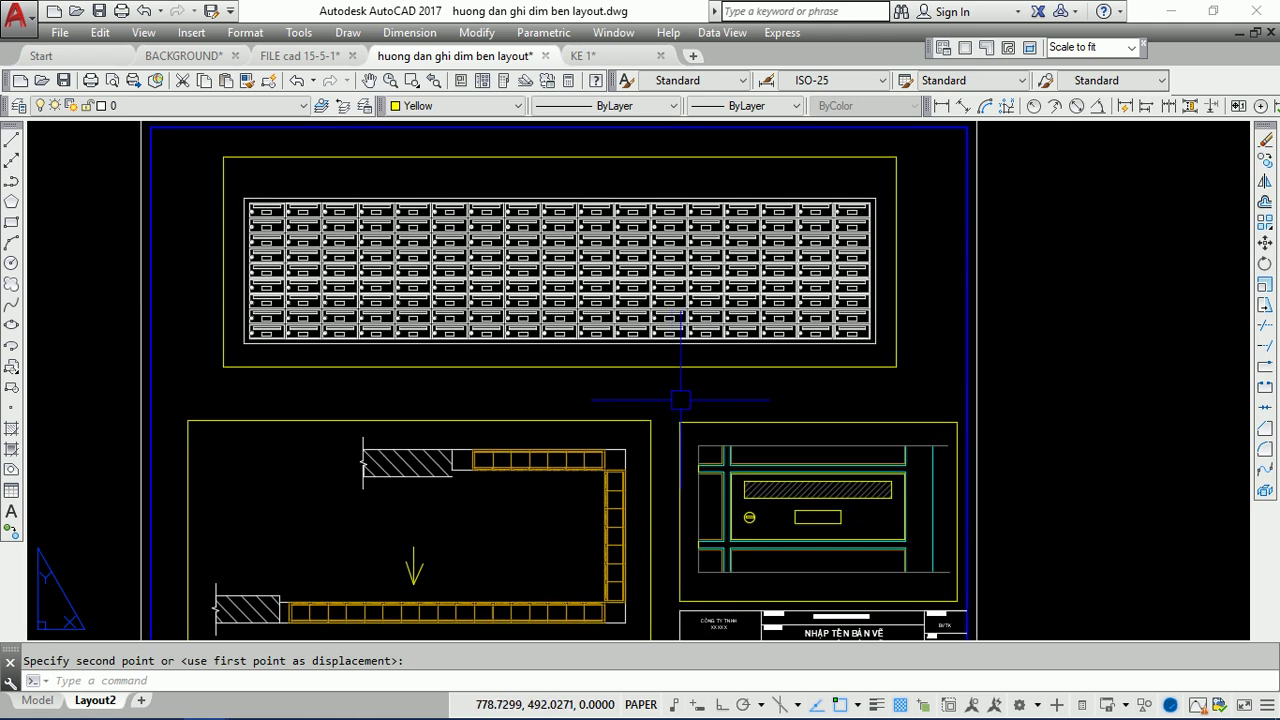
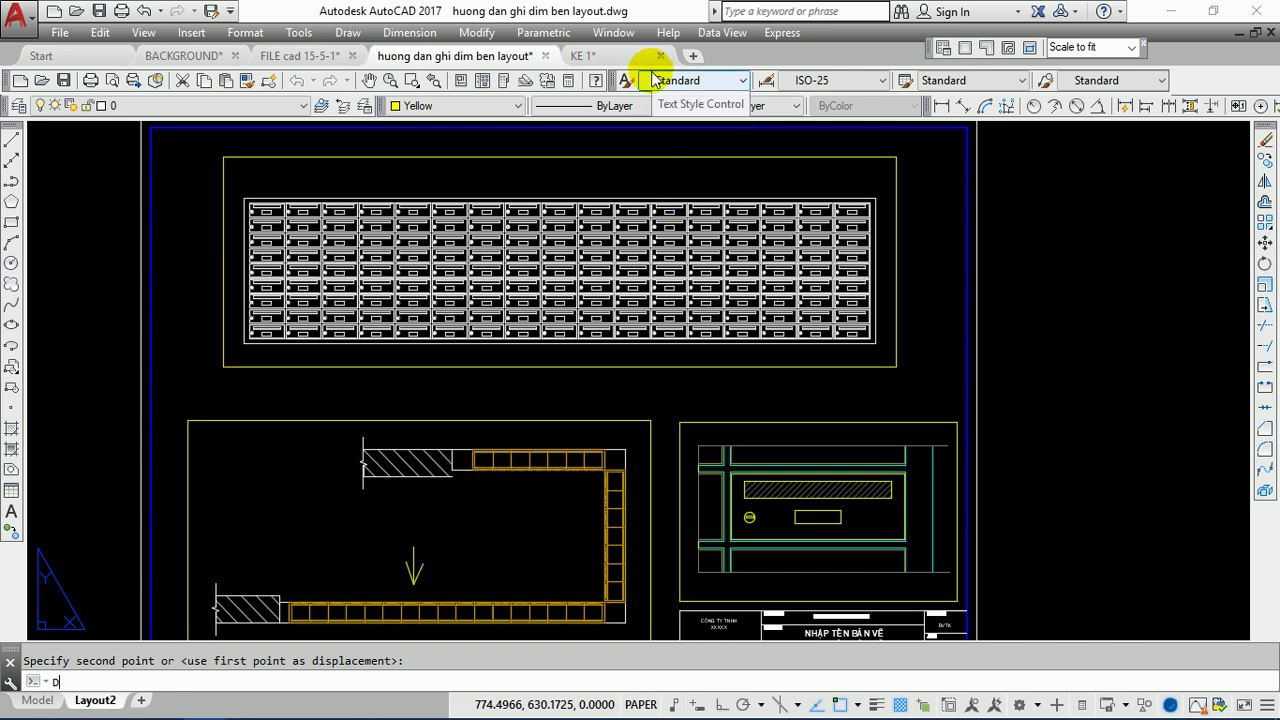
- Open and dismiss the dimension style settings, then start and abandon a new drawing
key(Return)
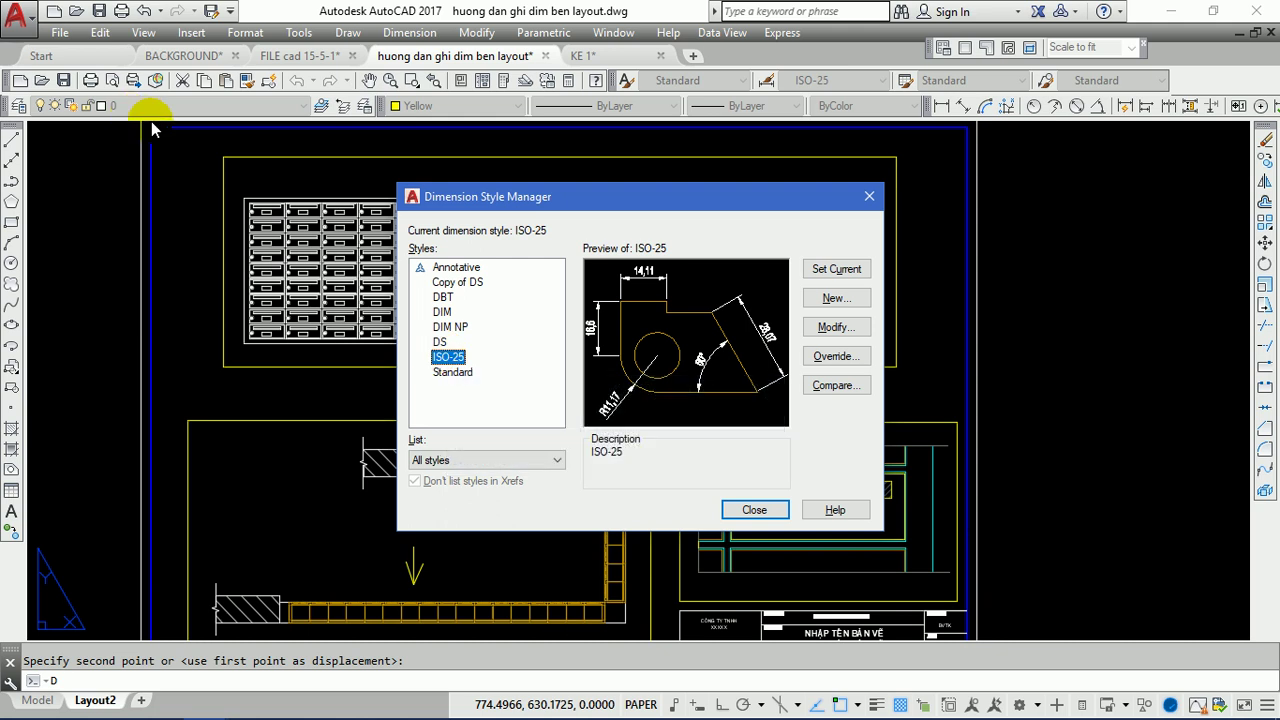
key(Escape)
click(57, 30)
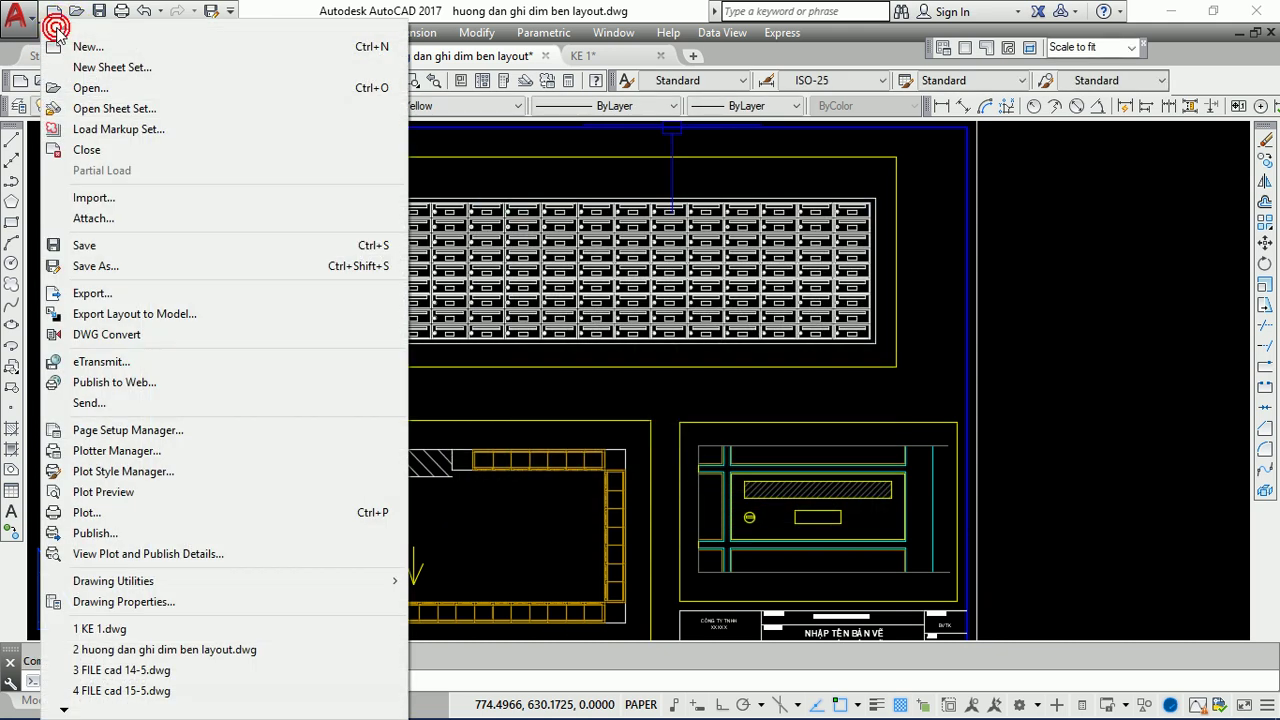
click(66, 46)
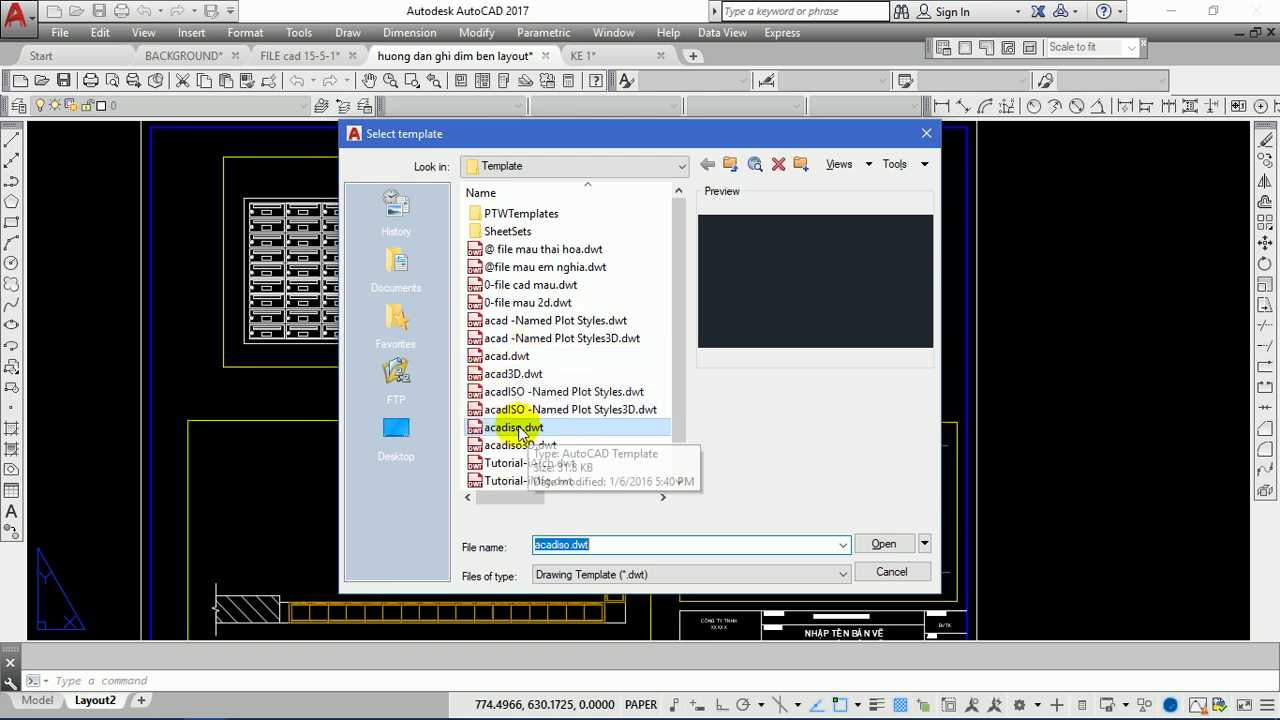
click(891, 572)
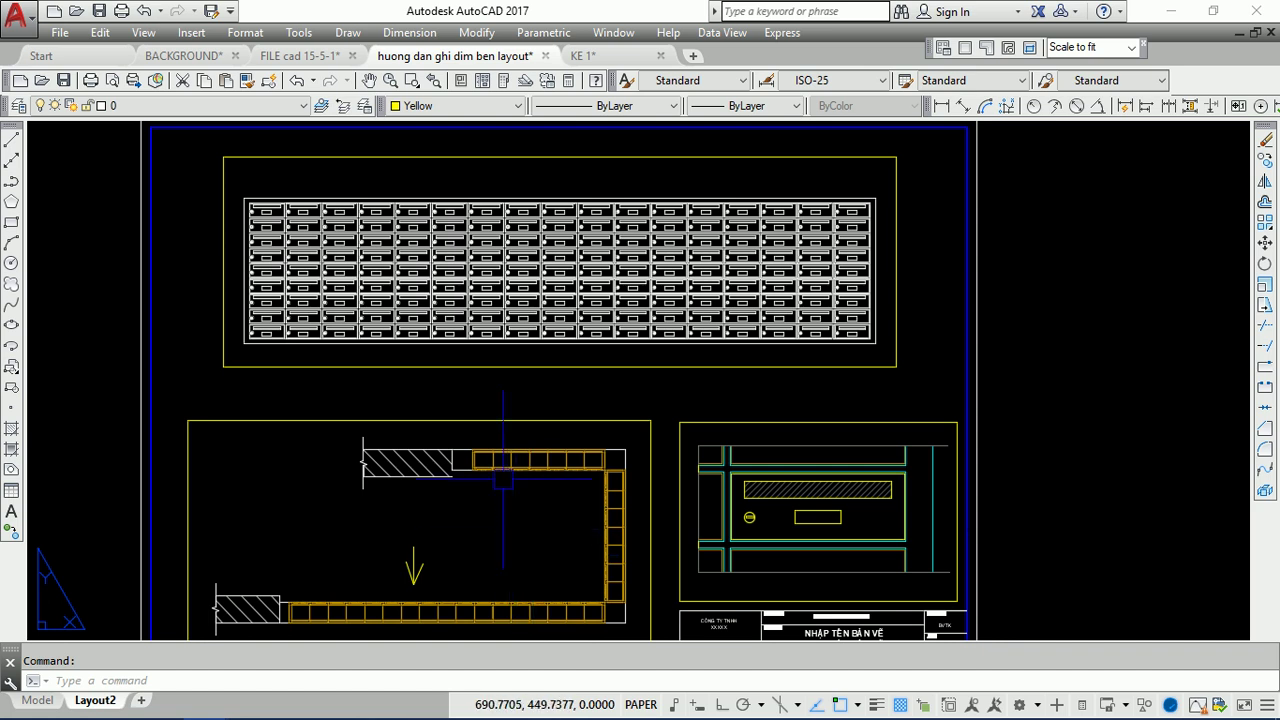
- Reopen the Dimension Style Manager, select ISO-25 and begin a new style
scroll(600, 340, down, 2)
scroll(560, 400, up, 2)
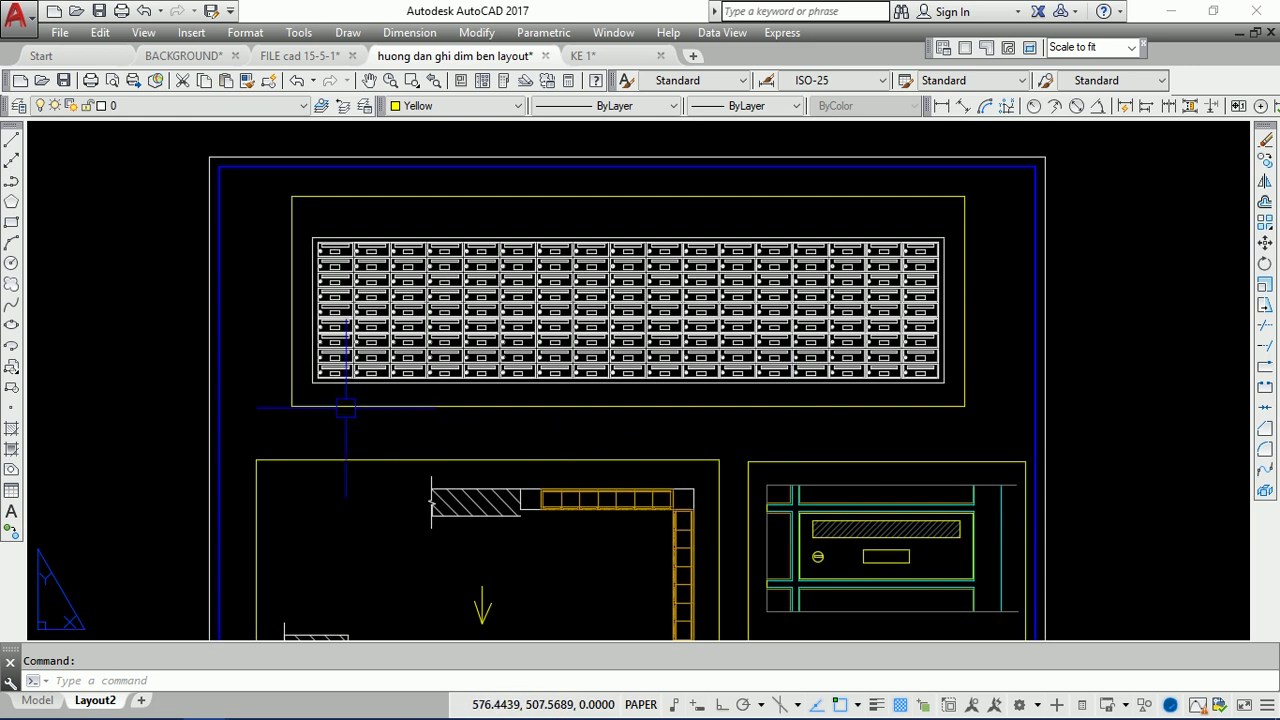
scroll(546, 391, down, 1)
scroll(530, 378, up, 1)
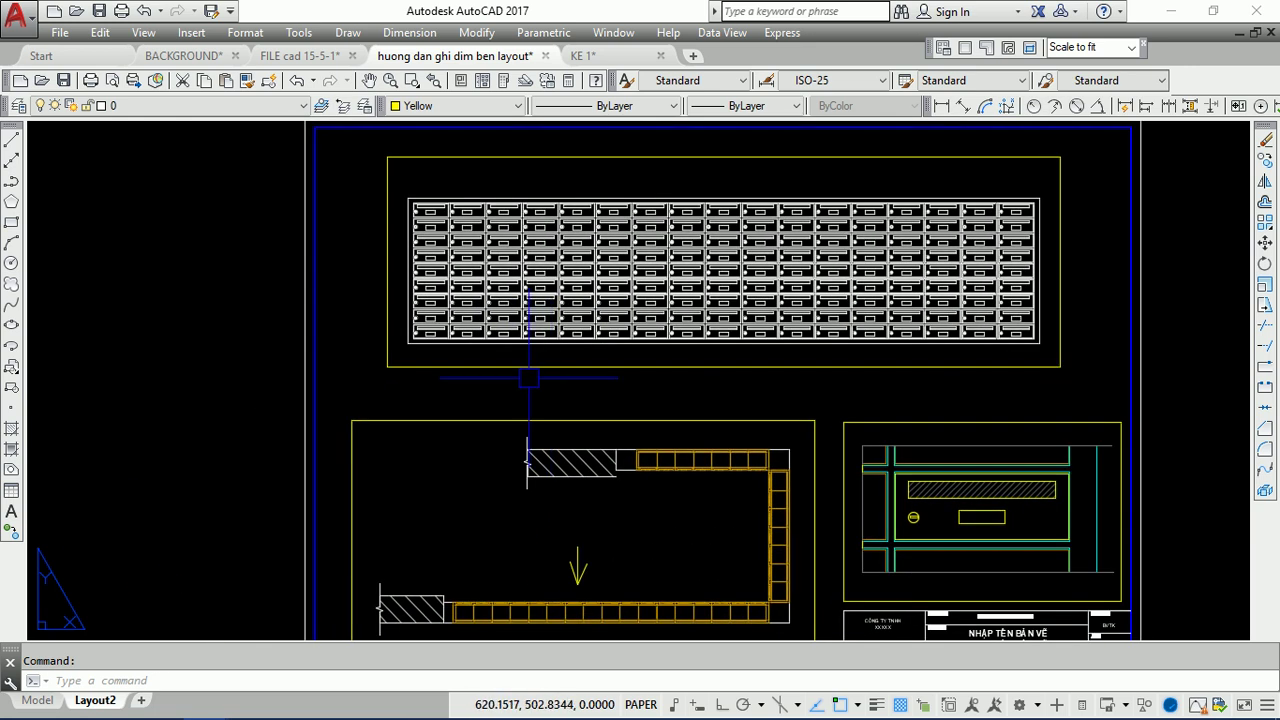
text(D)
key(Return)
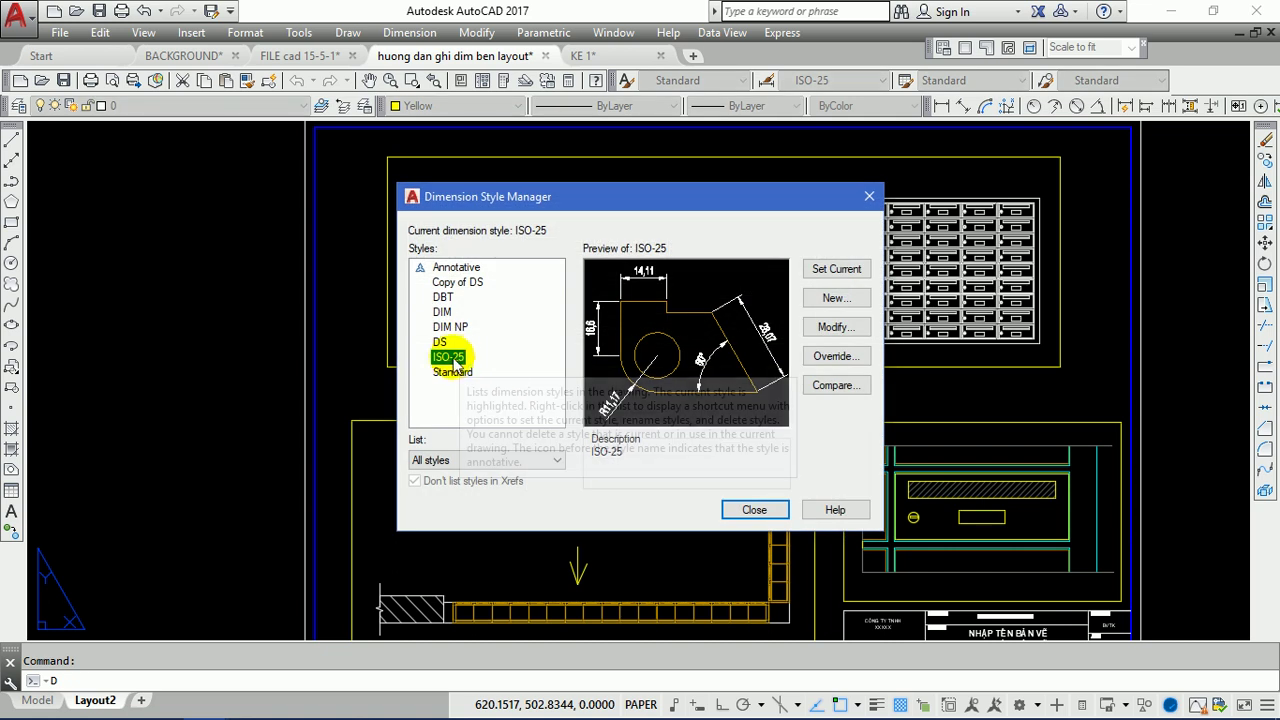
click(458, 357)
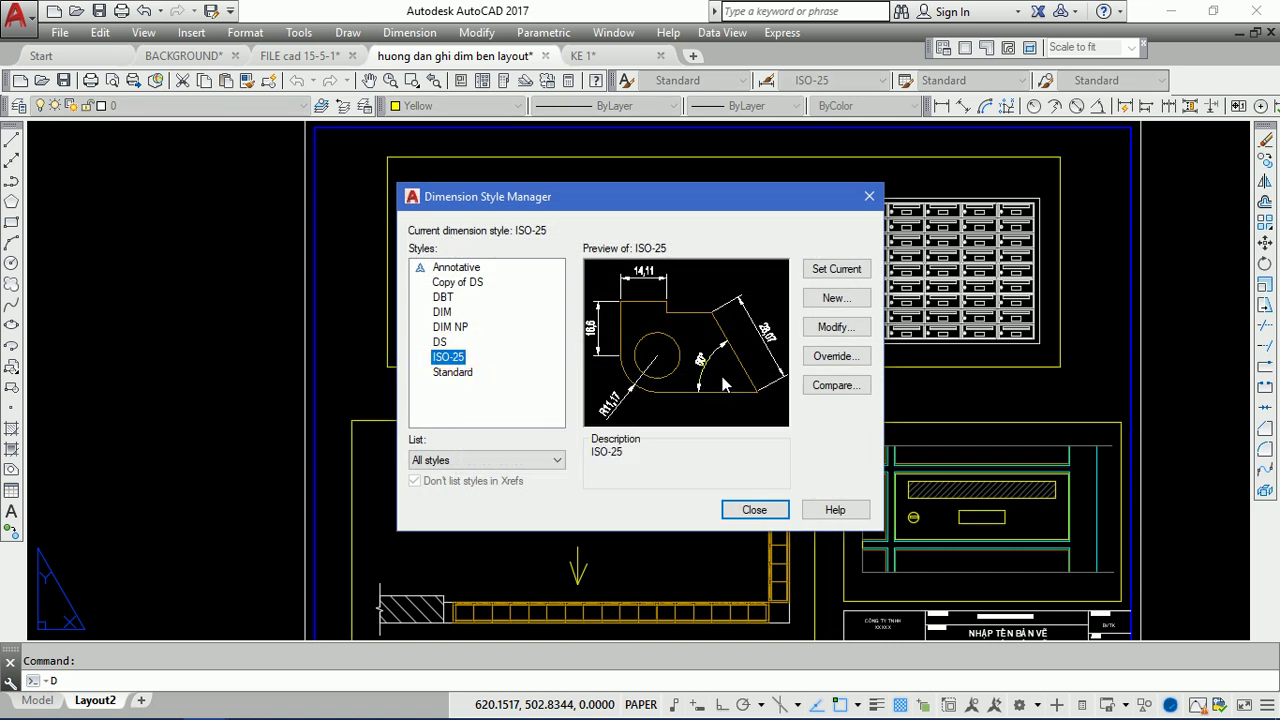
click(850, 303)
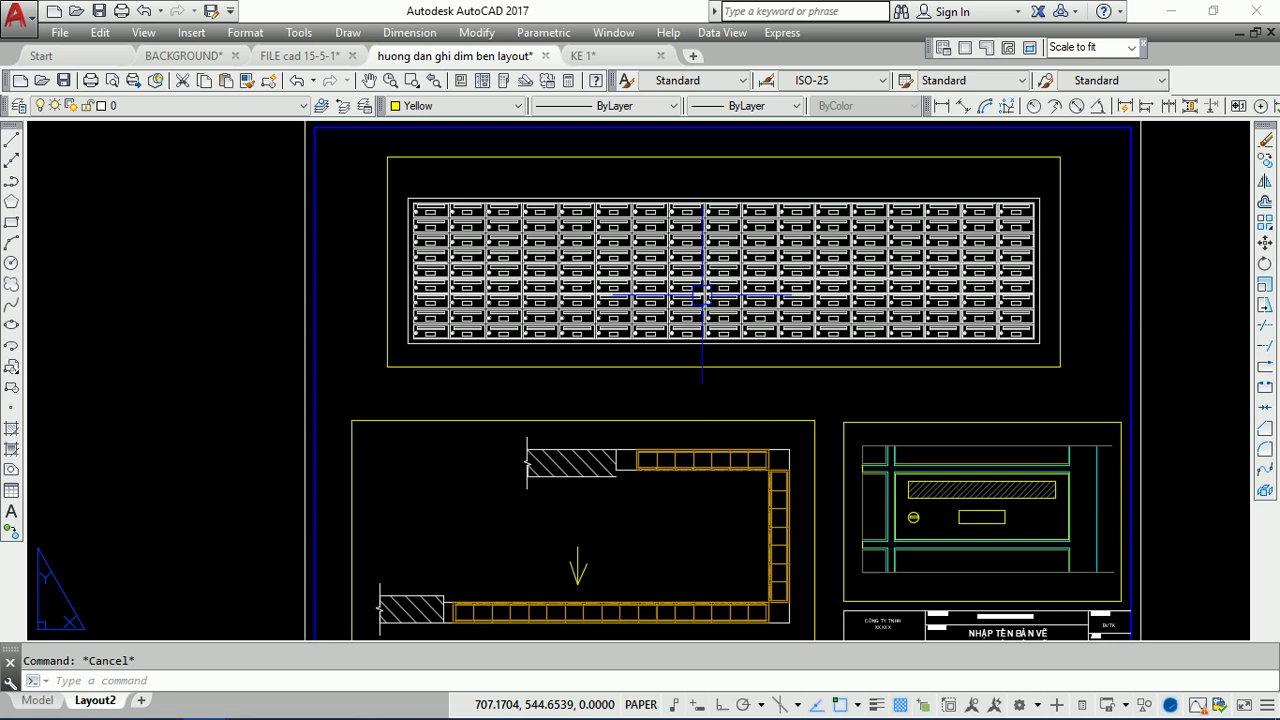
- Add a 0.94 linear dimension (DLI) across the plan view's top wall
text(dli)
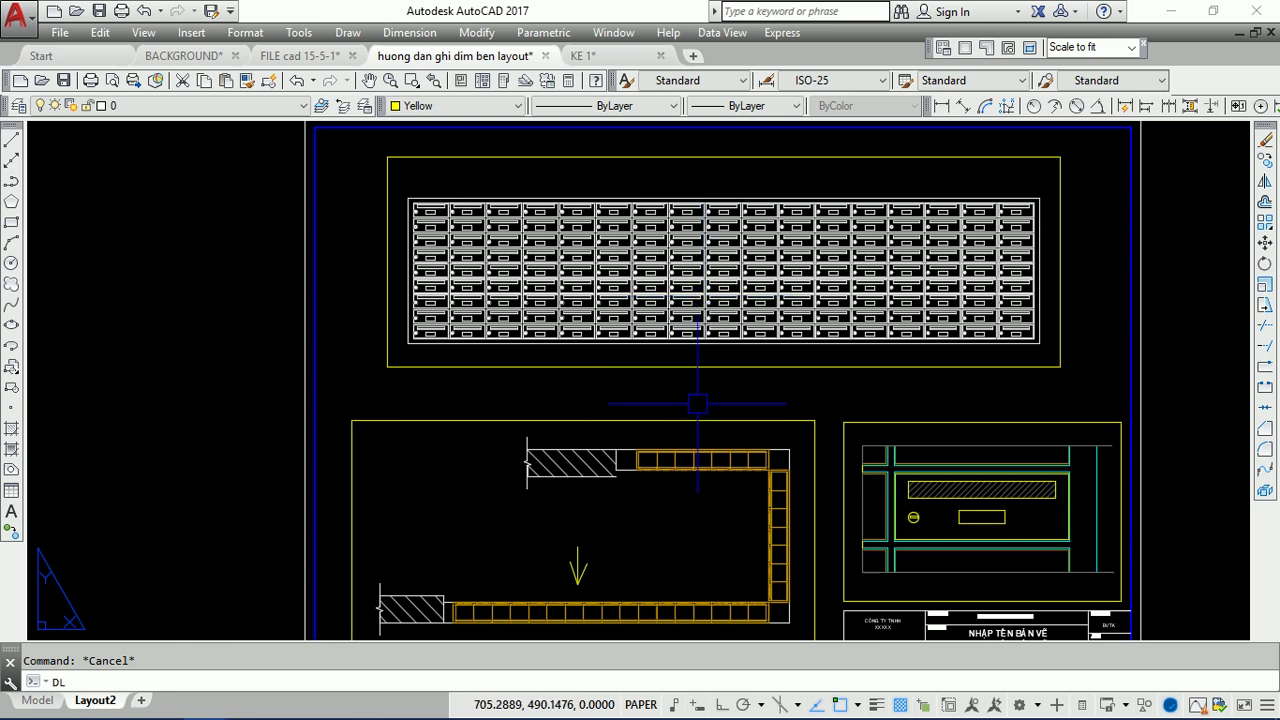
key(Return)
click(684, 434)
click(685, 452)
click(686, 448)
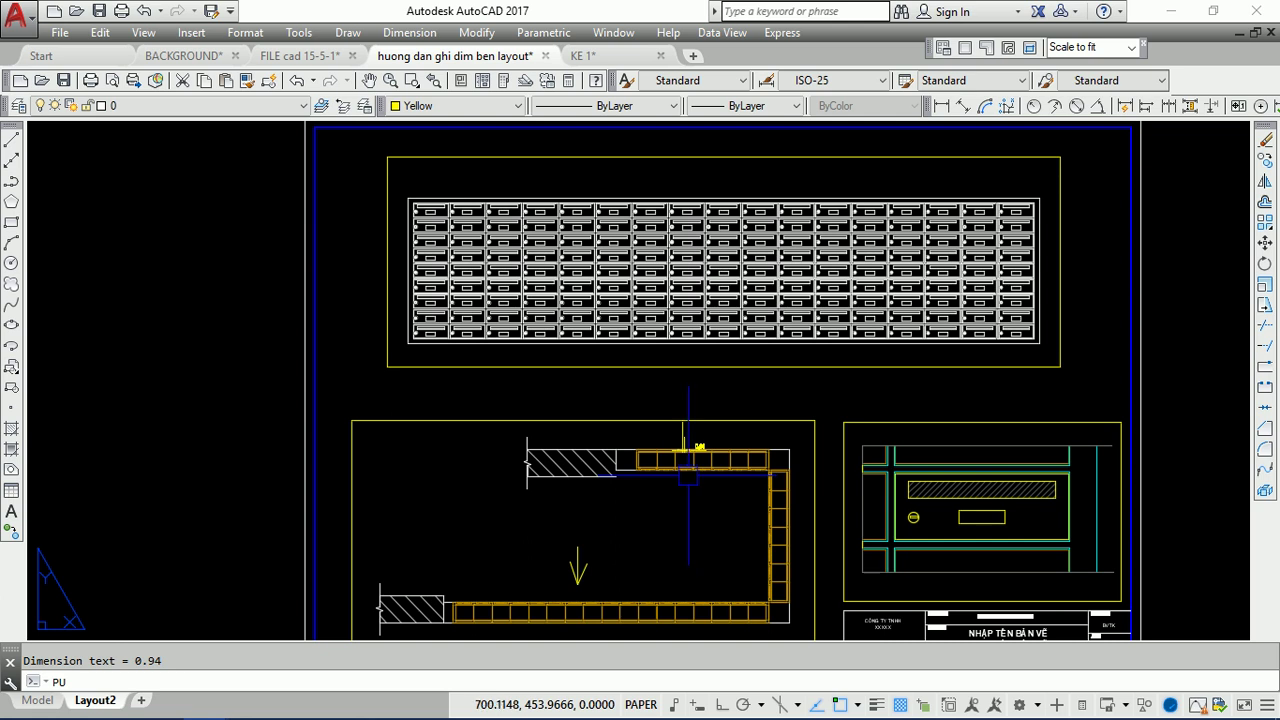
- Run PU, Purge All unused named objects, and close the Purge dialog
key(Return)
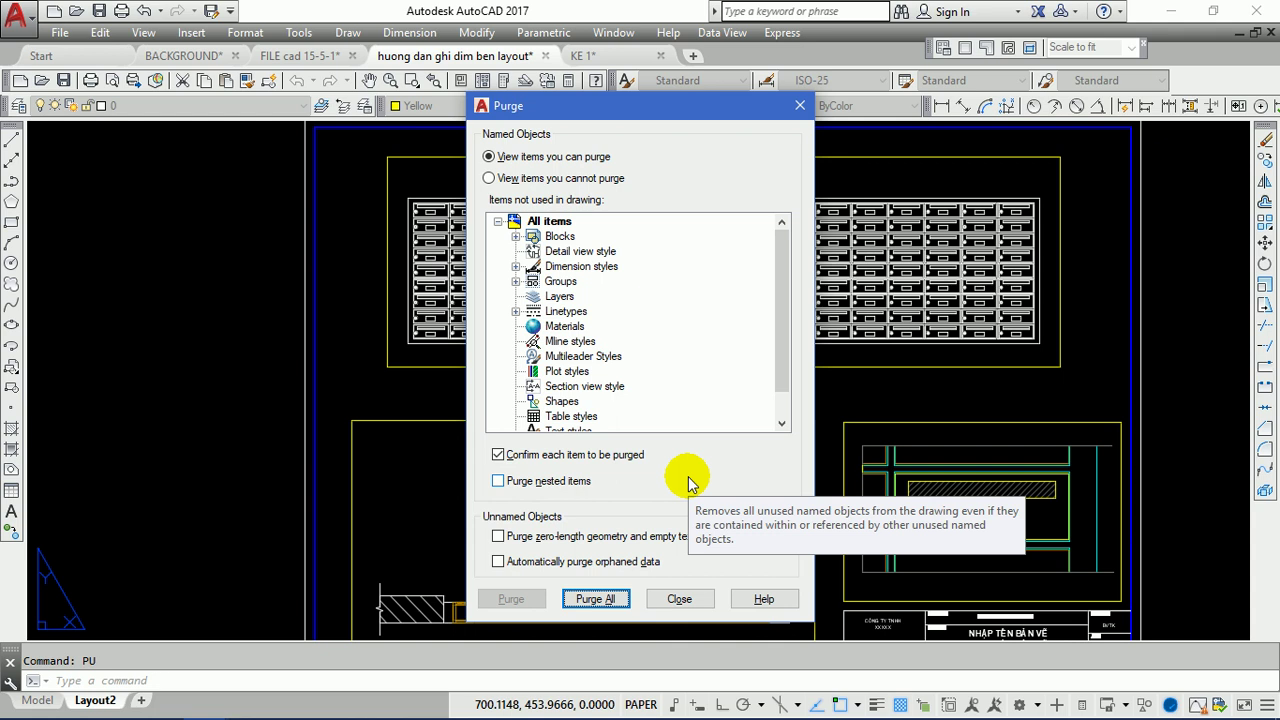
key(Return)
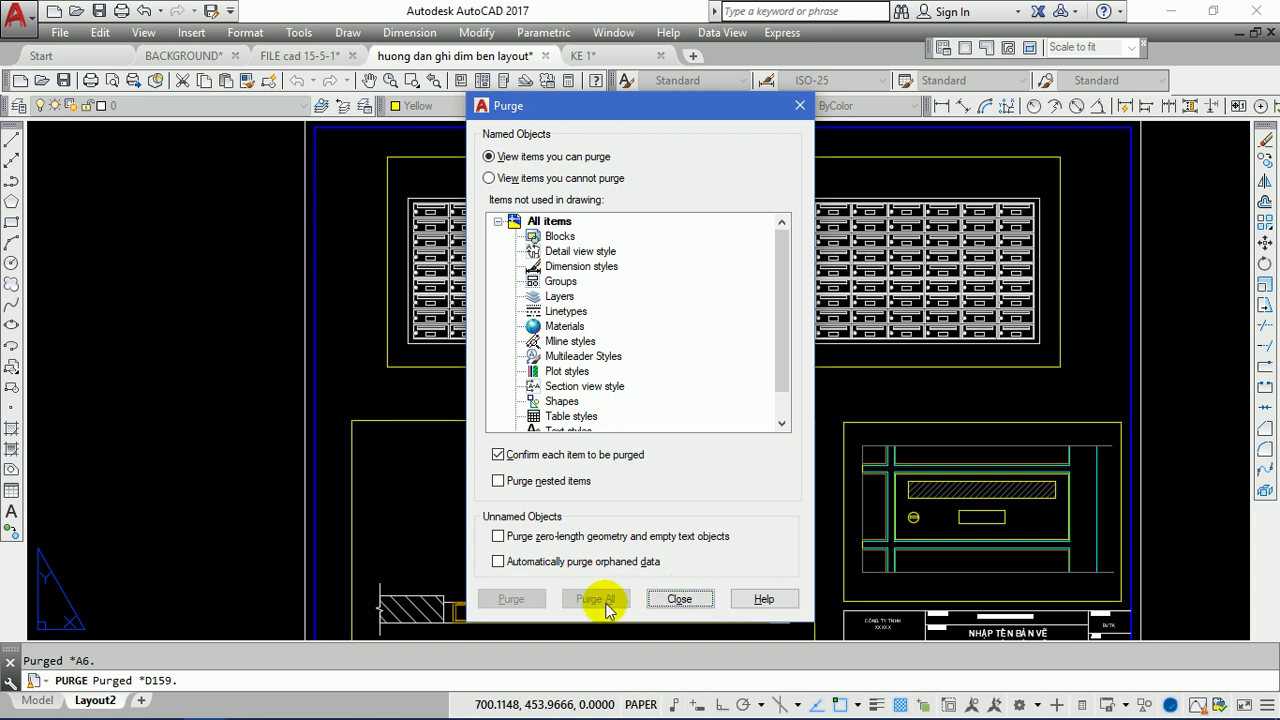
click(679, 599)
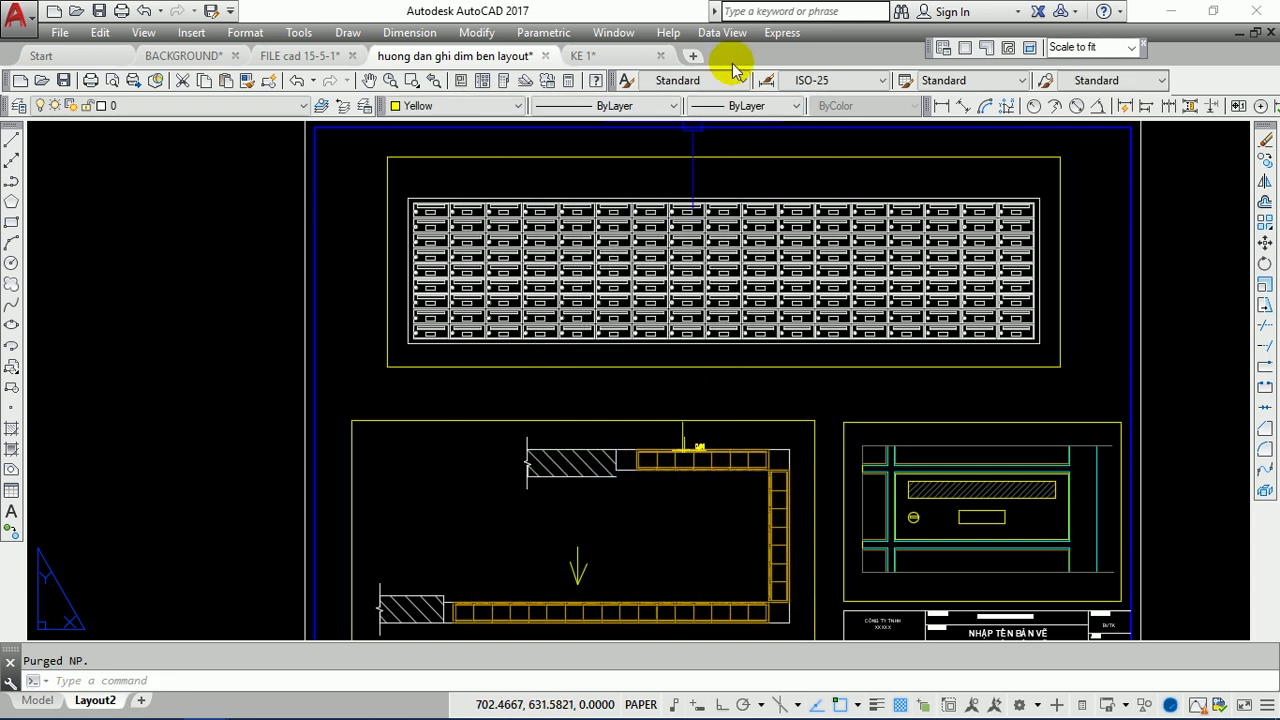
click(830, 79)
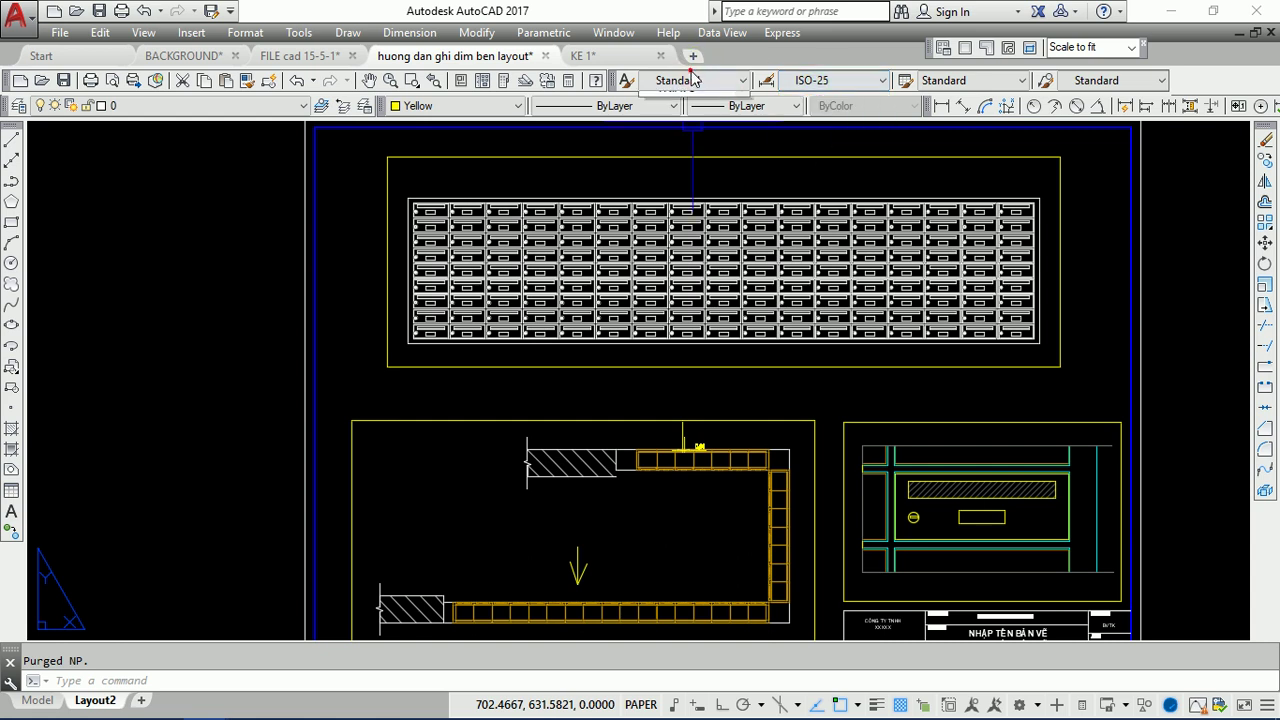
click(742, 80)
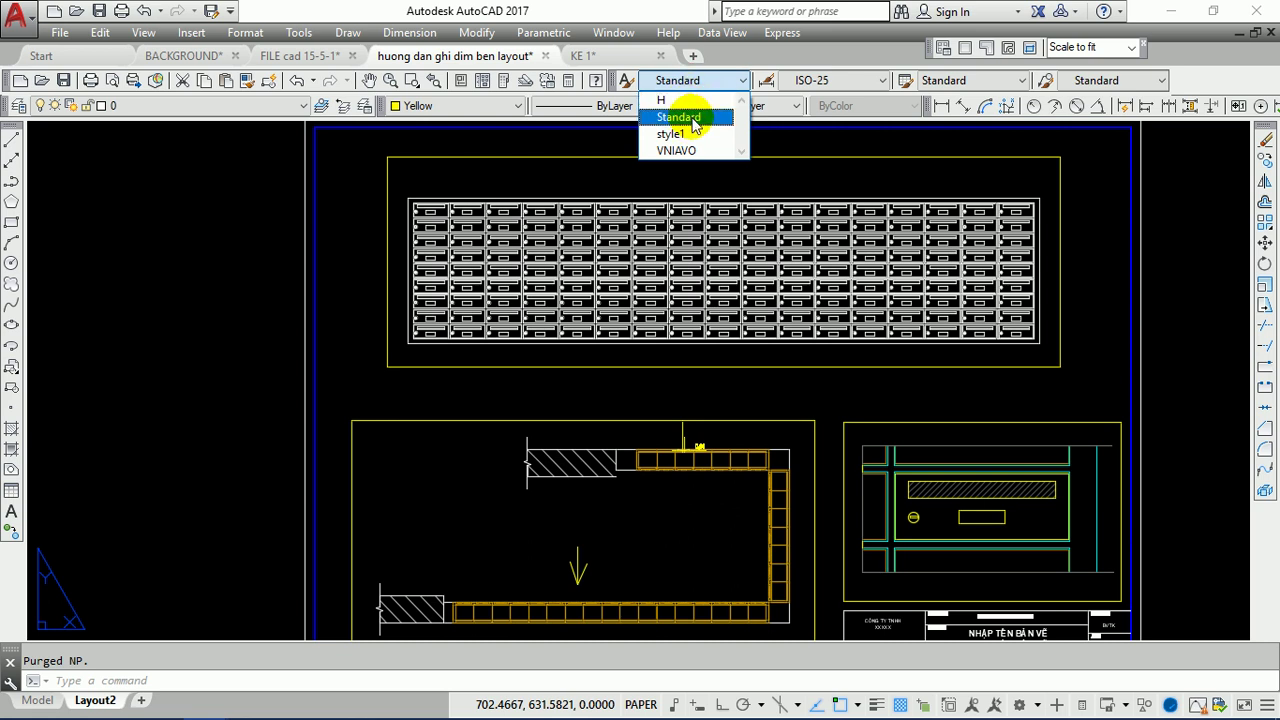
click(331, 245)
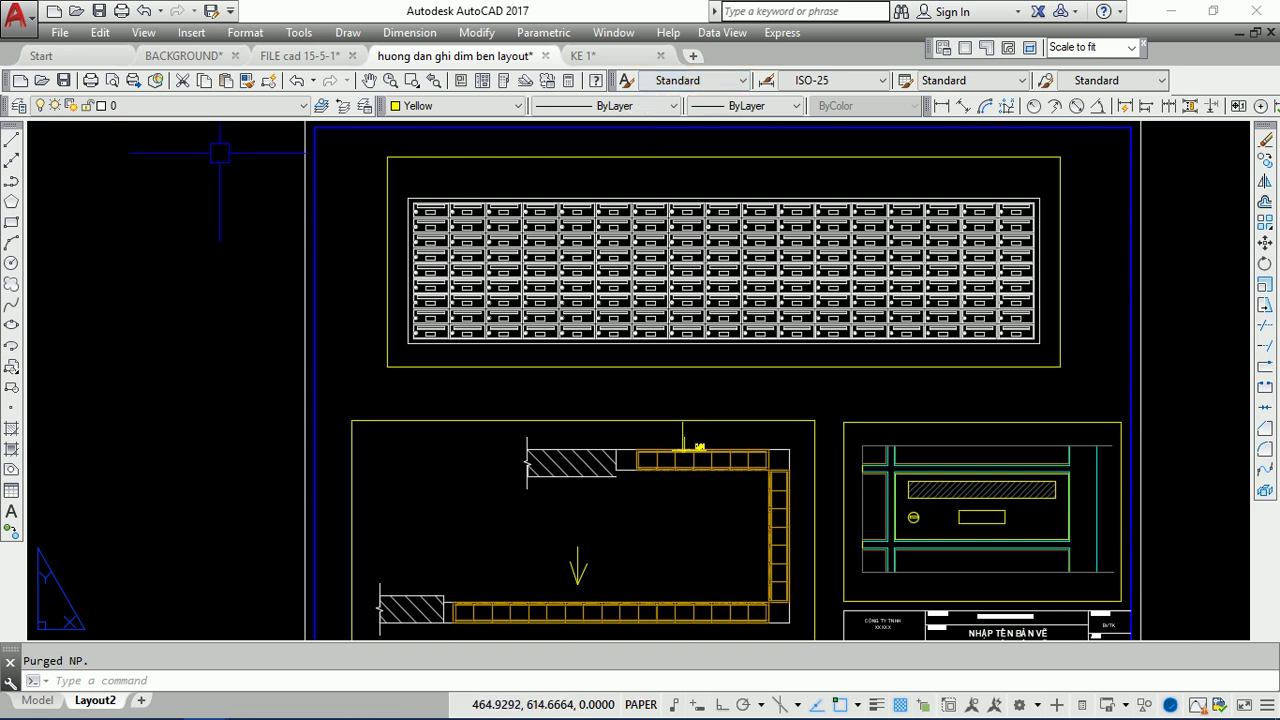
click(200, 105)
click(160, 241)
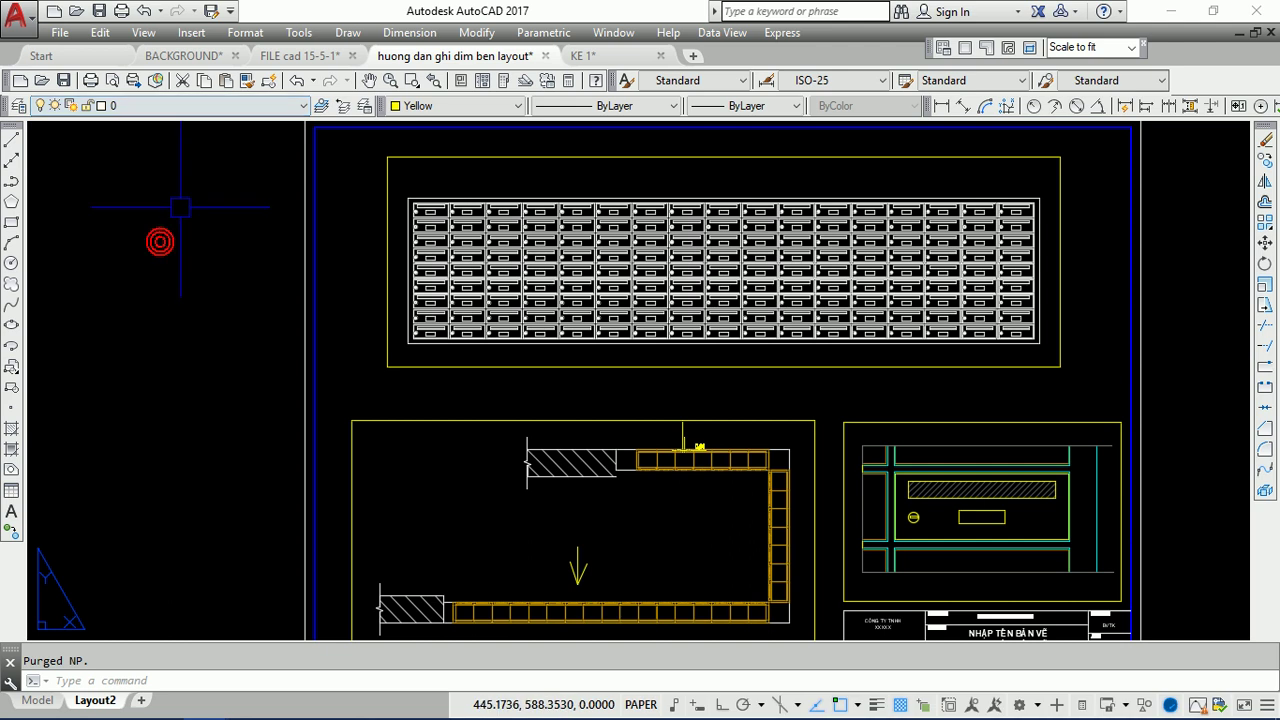
click(155, 108)
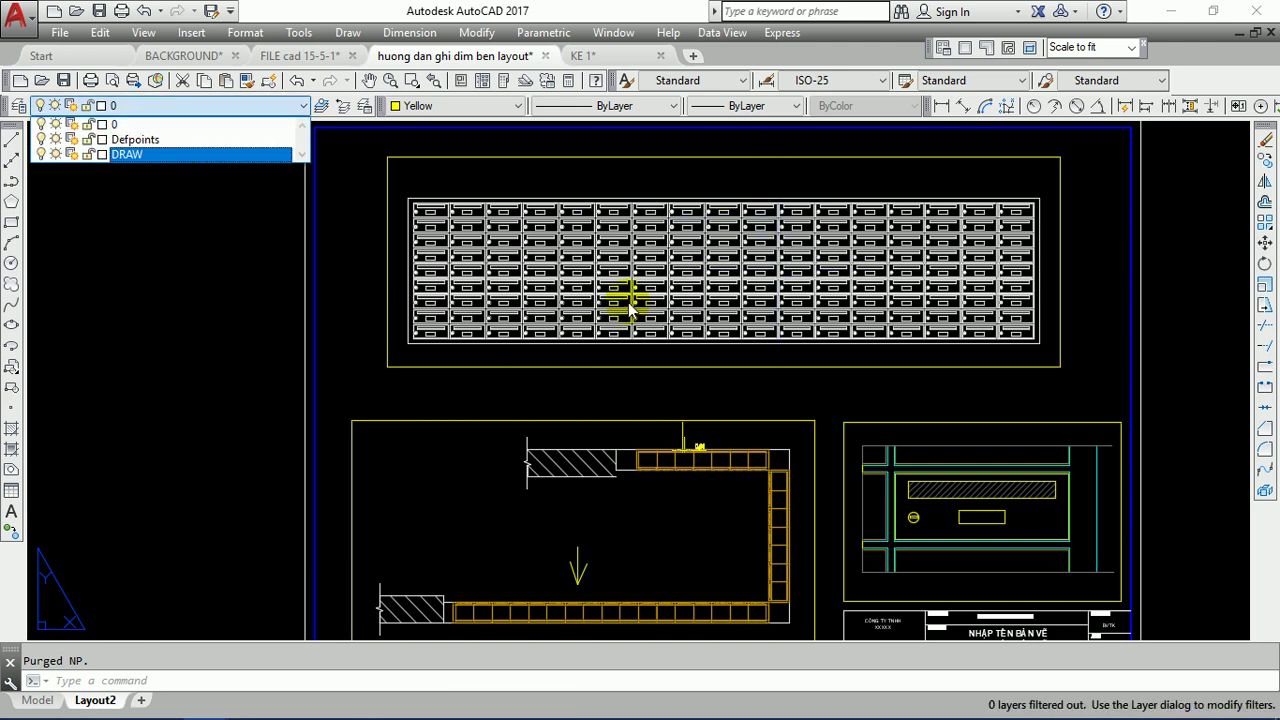
key(Escape)
middle_drag(890, 360, 700, 355)
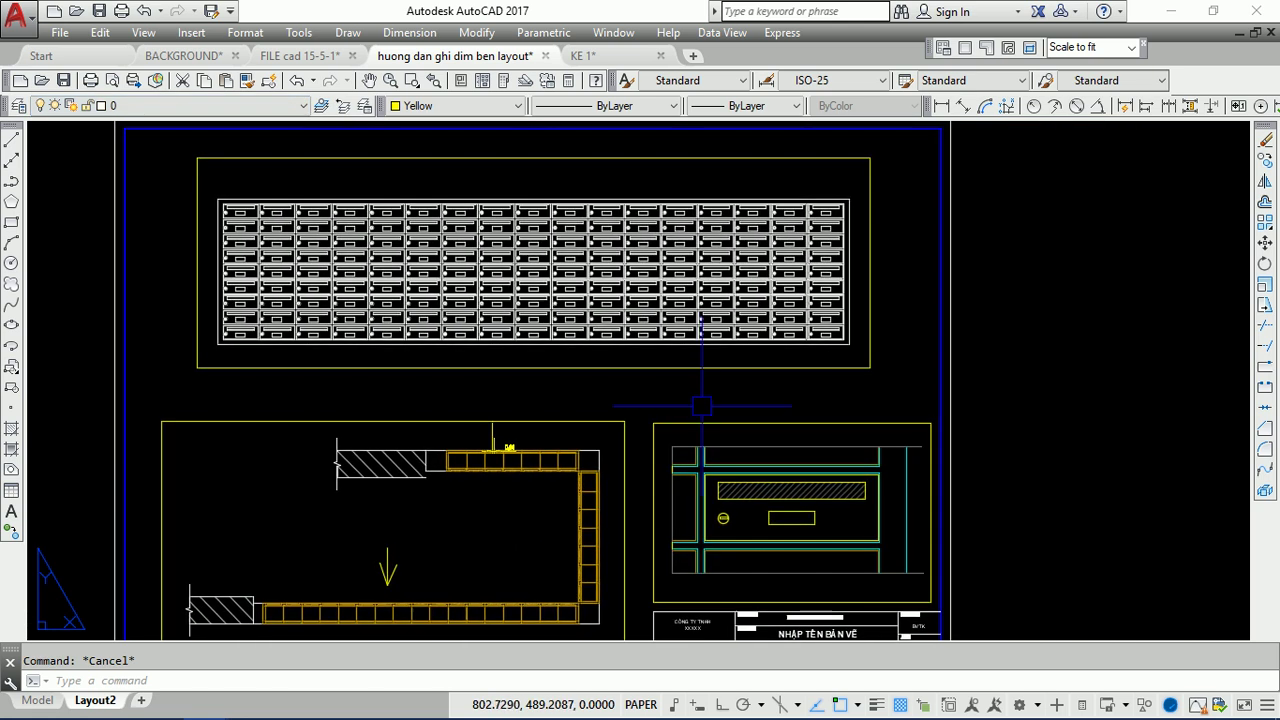
scroll(699, 356, down, 3)
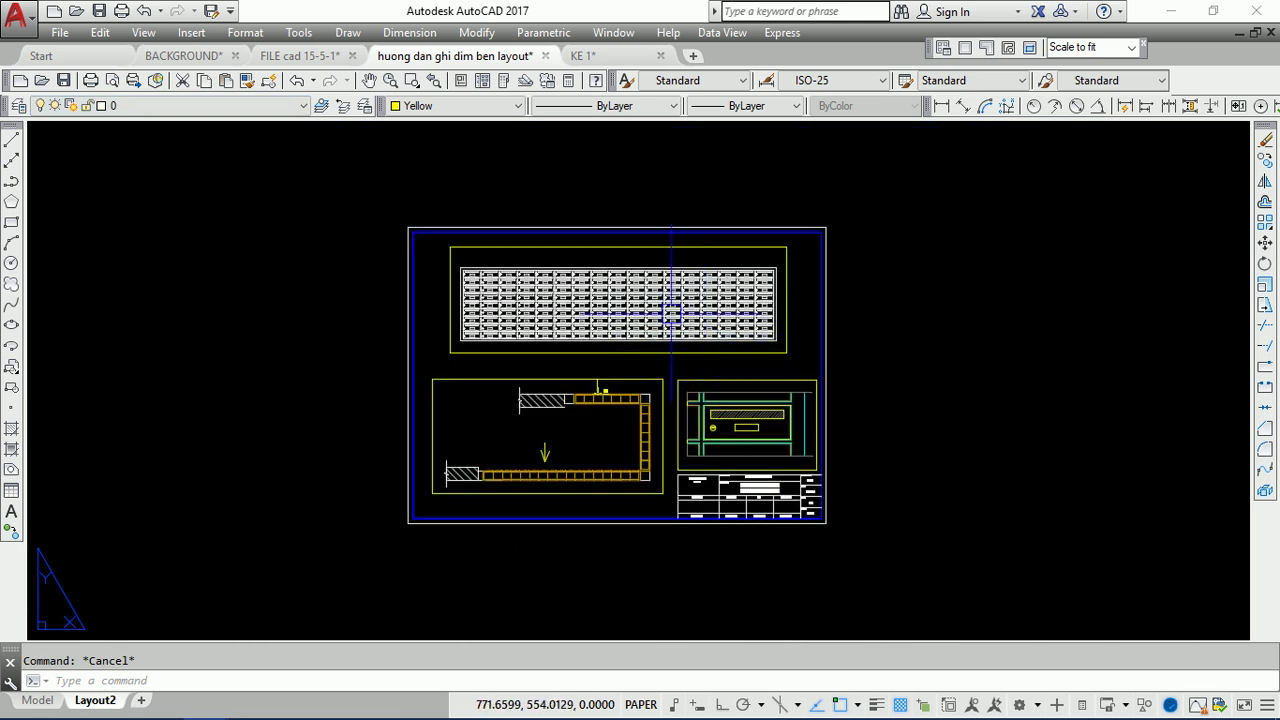
scroll(591, 219, up, 1)
scroll(614, 290, up, 3)
- Create a new dimension style named DIM LAYOUT
text(D)
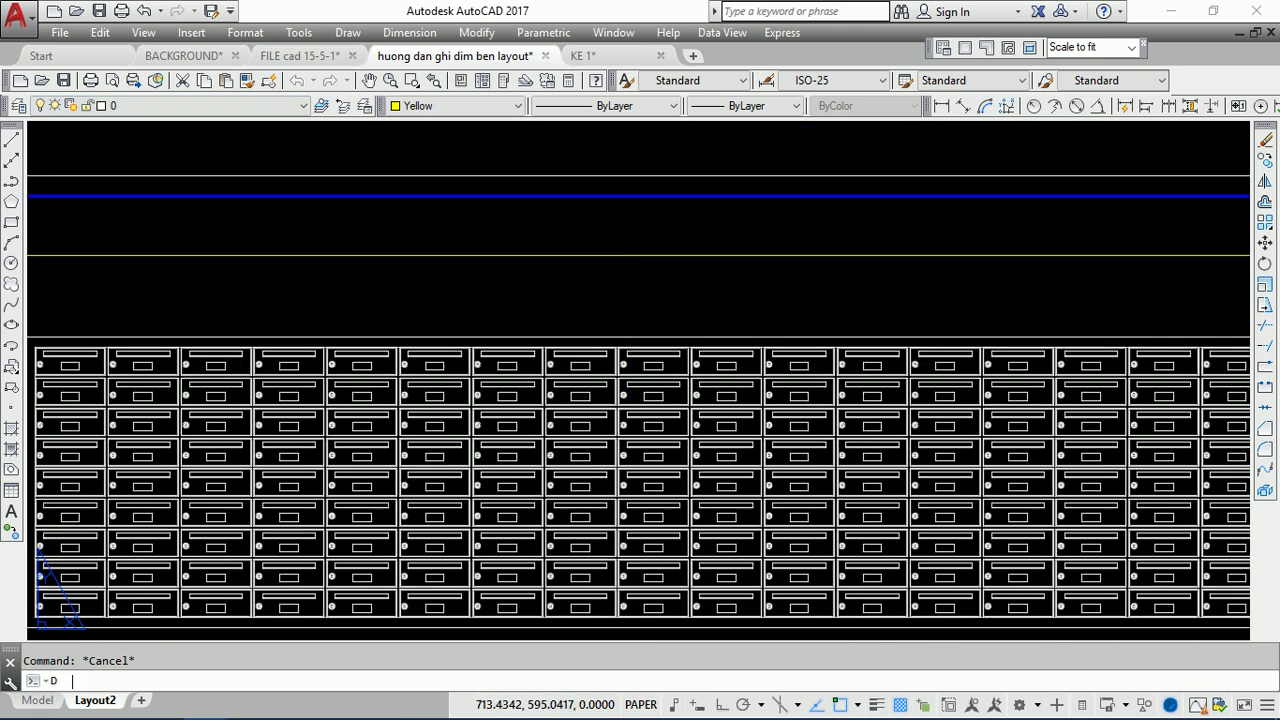
key(Return)
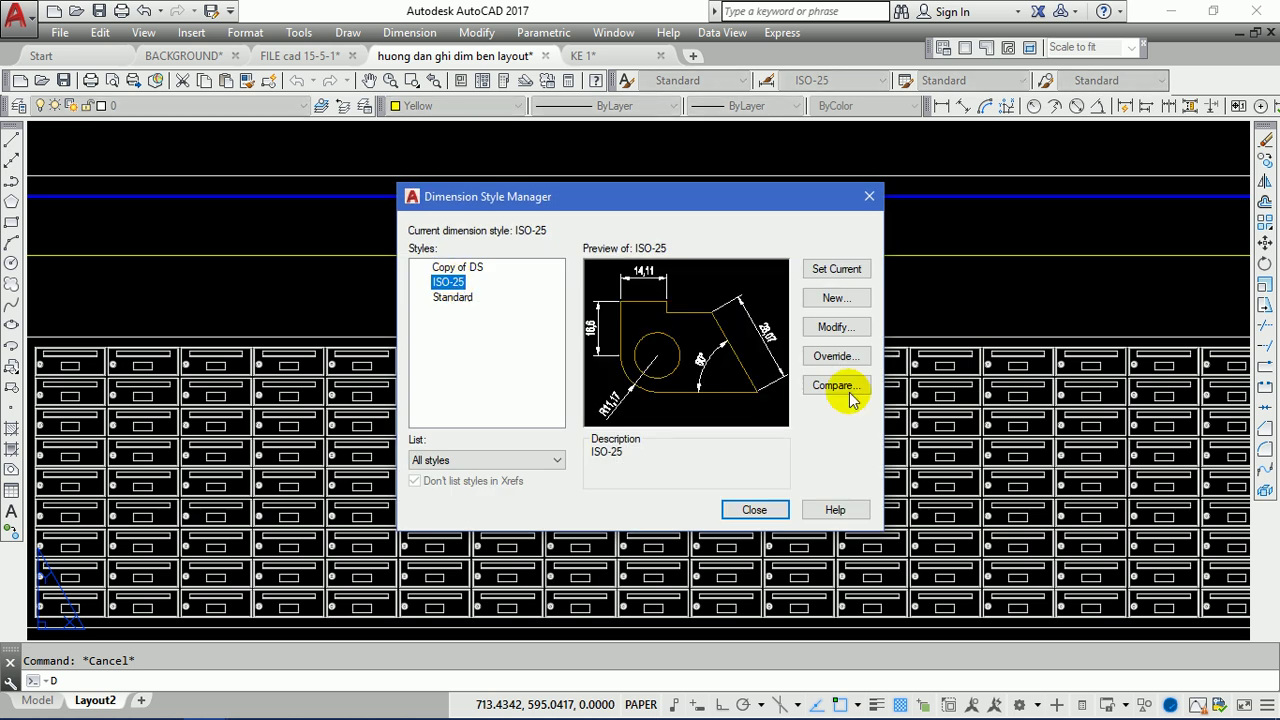
click(838, 302)
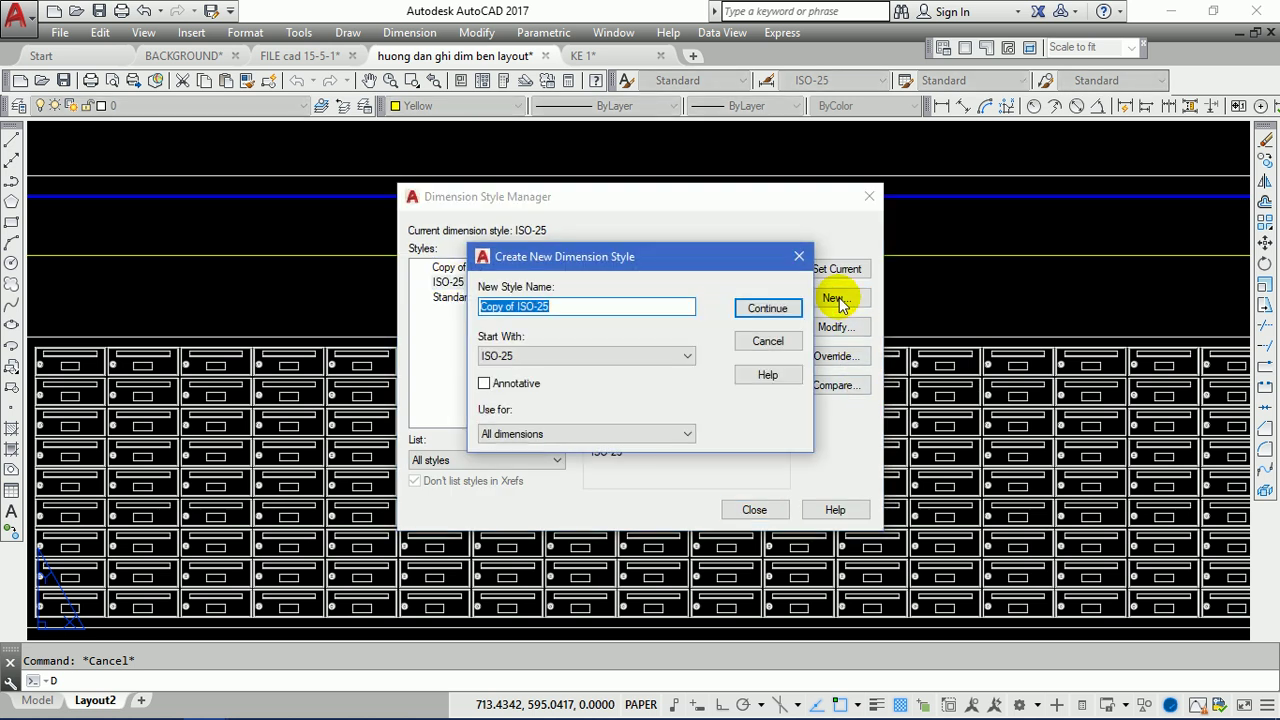
text(DIM LAYOUT)
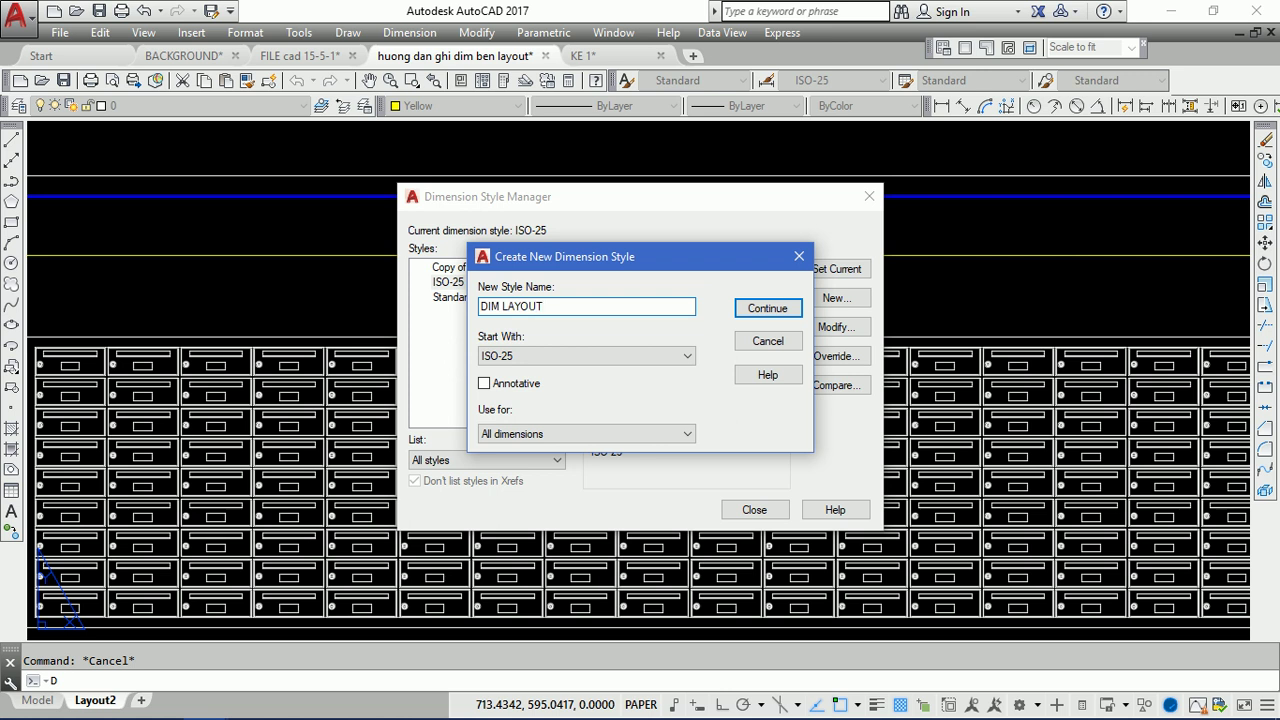
key(Return)
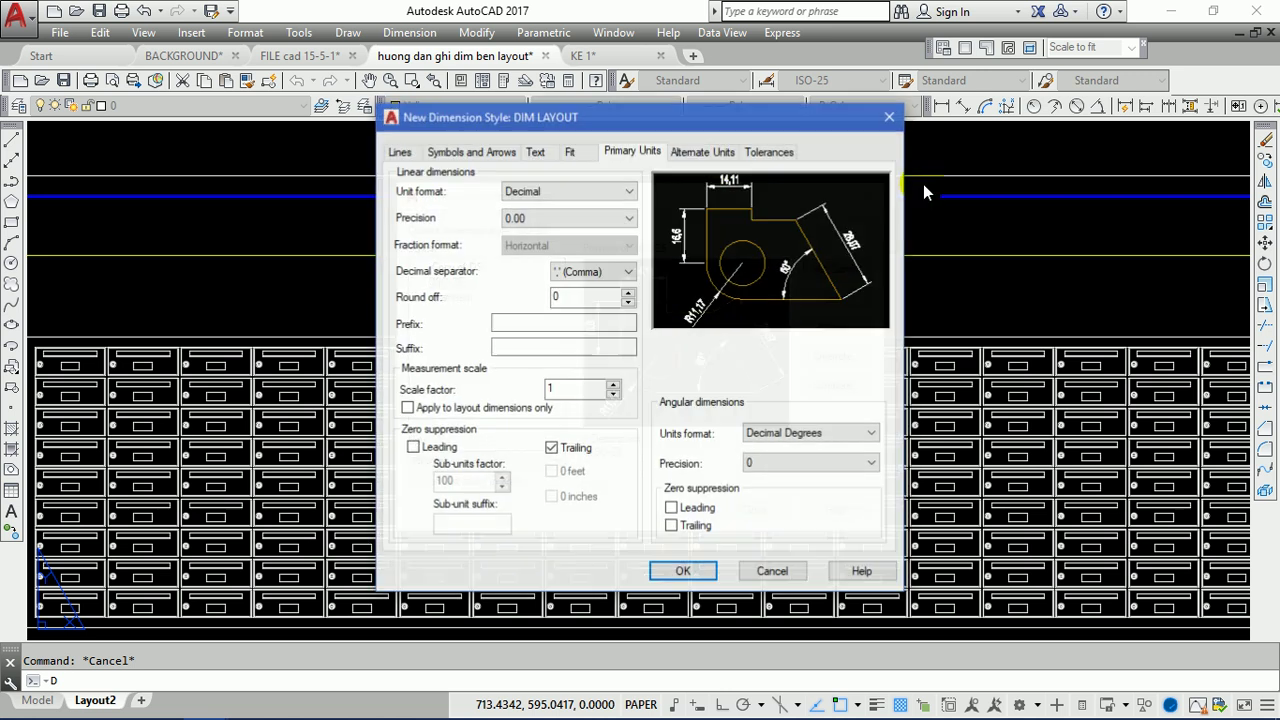
- Make DIM LAYOUT's dimension and extension lines red, with offset from origin 3
click(560, 192)
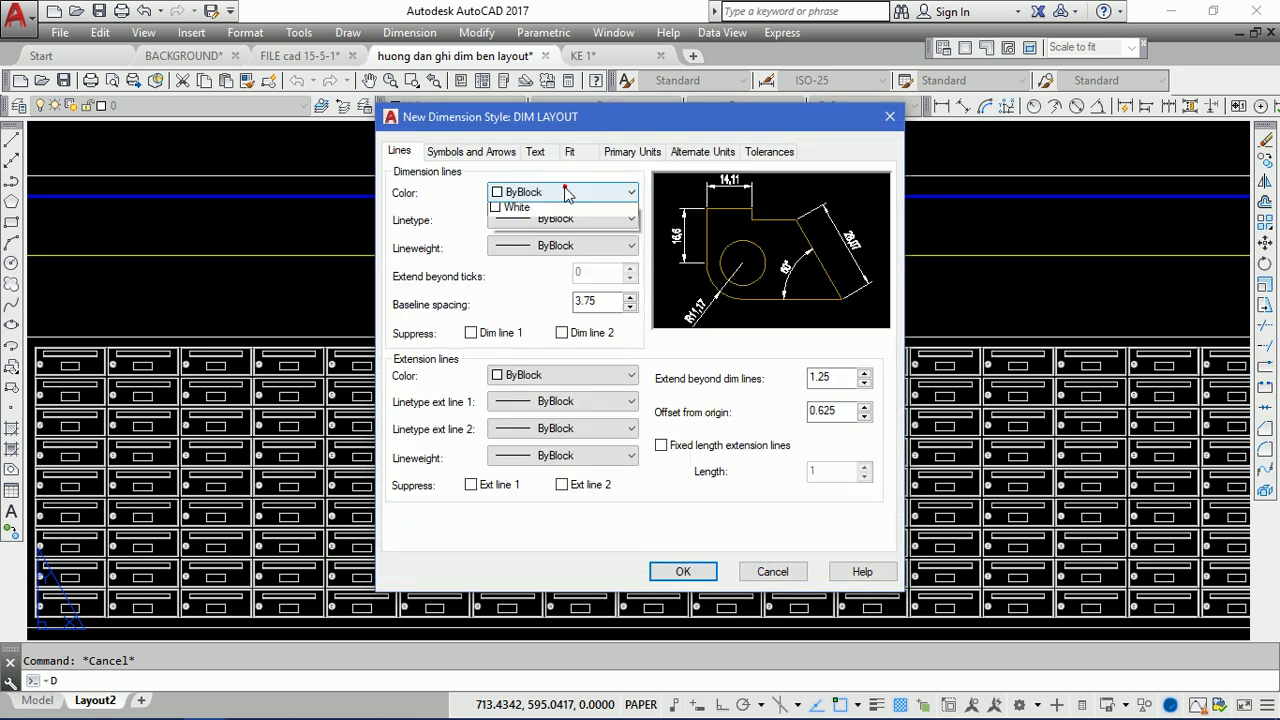
click(528, 238)
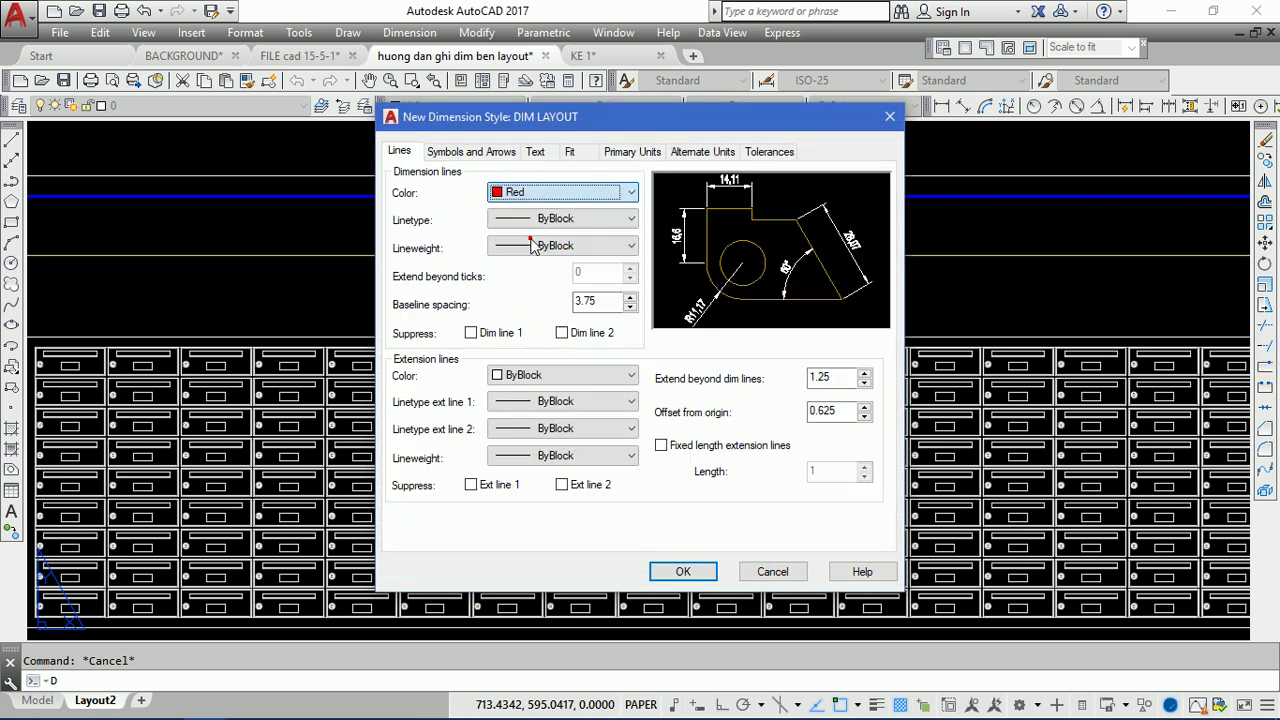
click(505, 375)
click(515, 420)
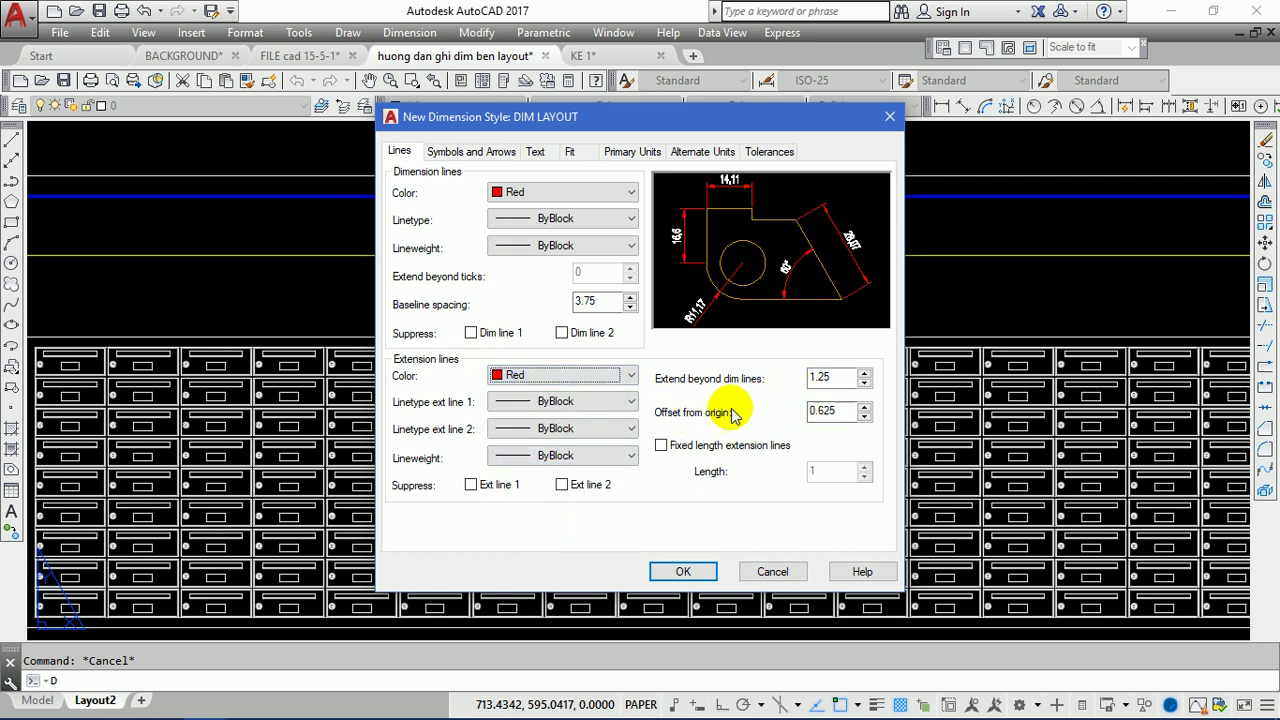
double_click(822, 413)
double_click(824, 412)
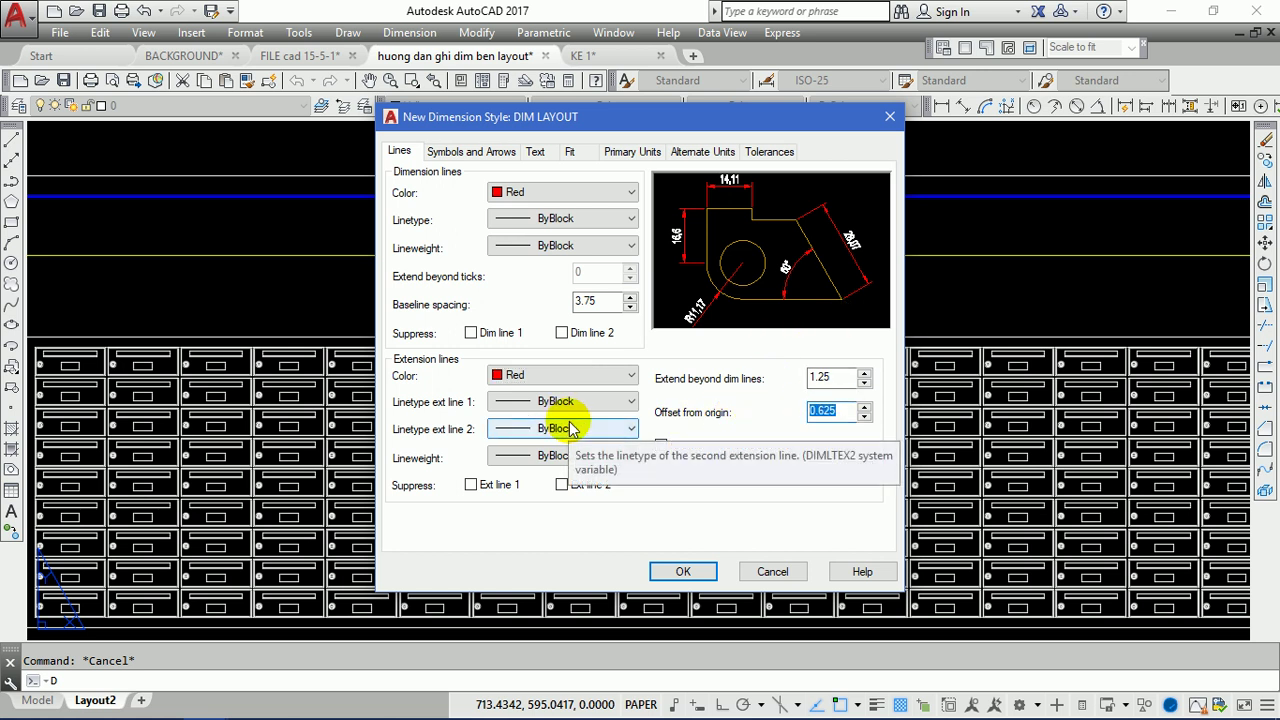
text(3)
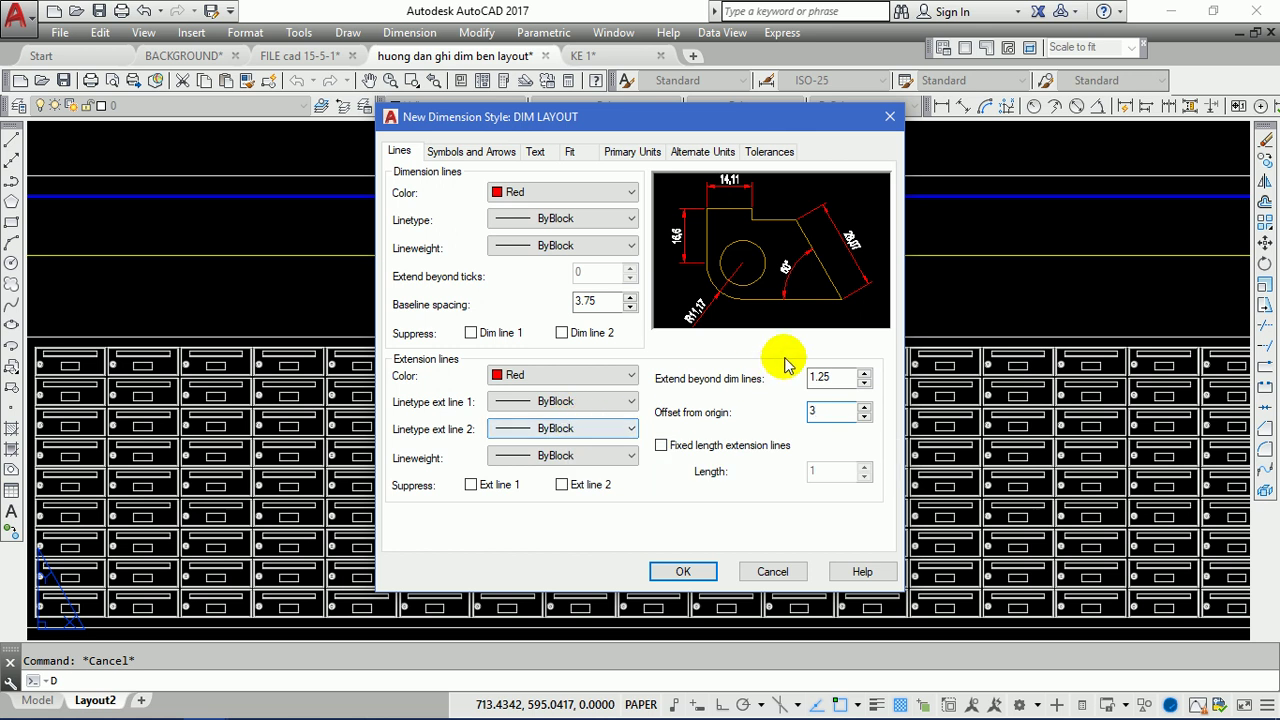
click(826, 377)
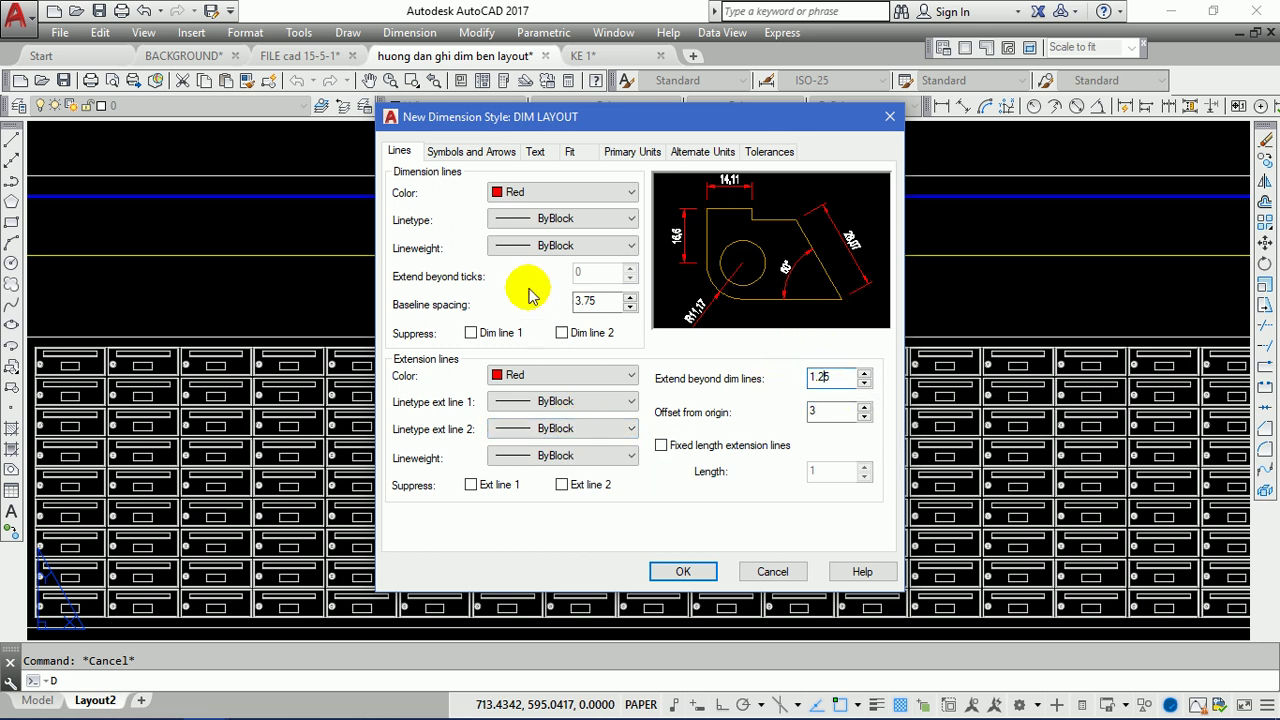
- Set the DIM LAYOUT dimension text colour to Yellow
click(495, 152)
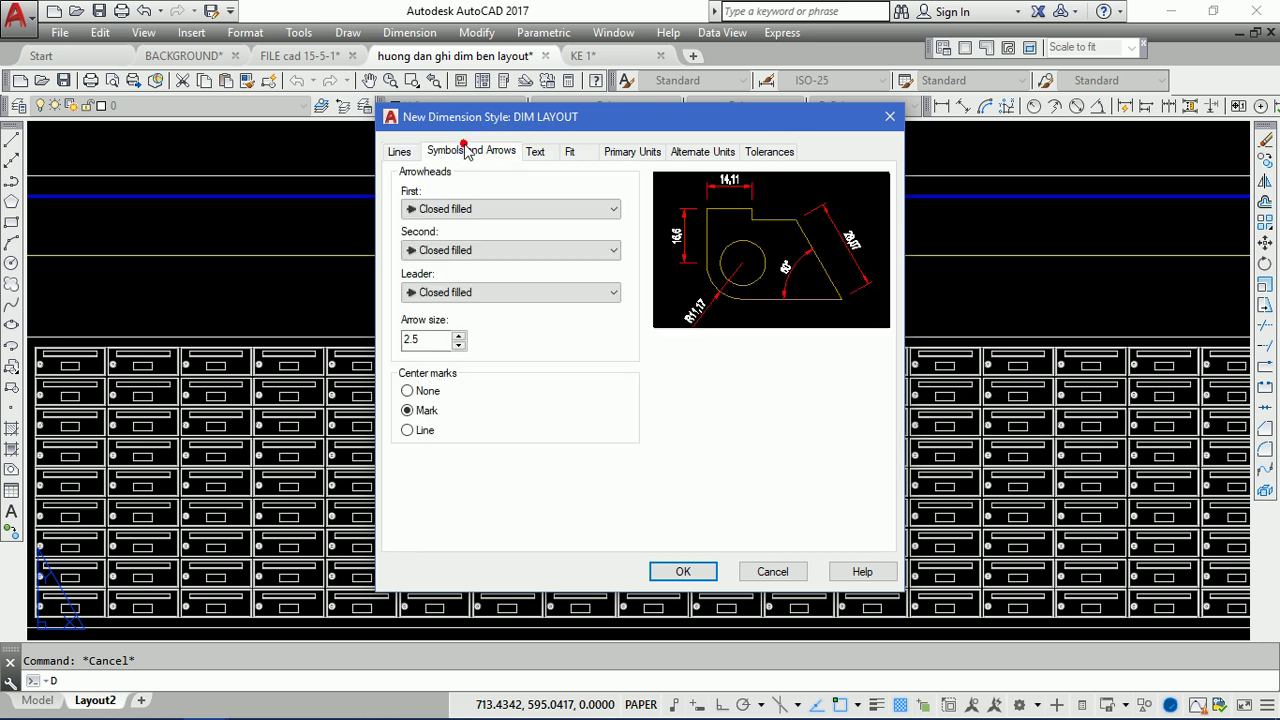
double_click(413, 342)
text(2)
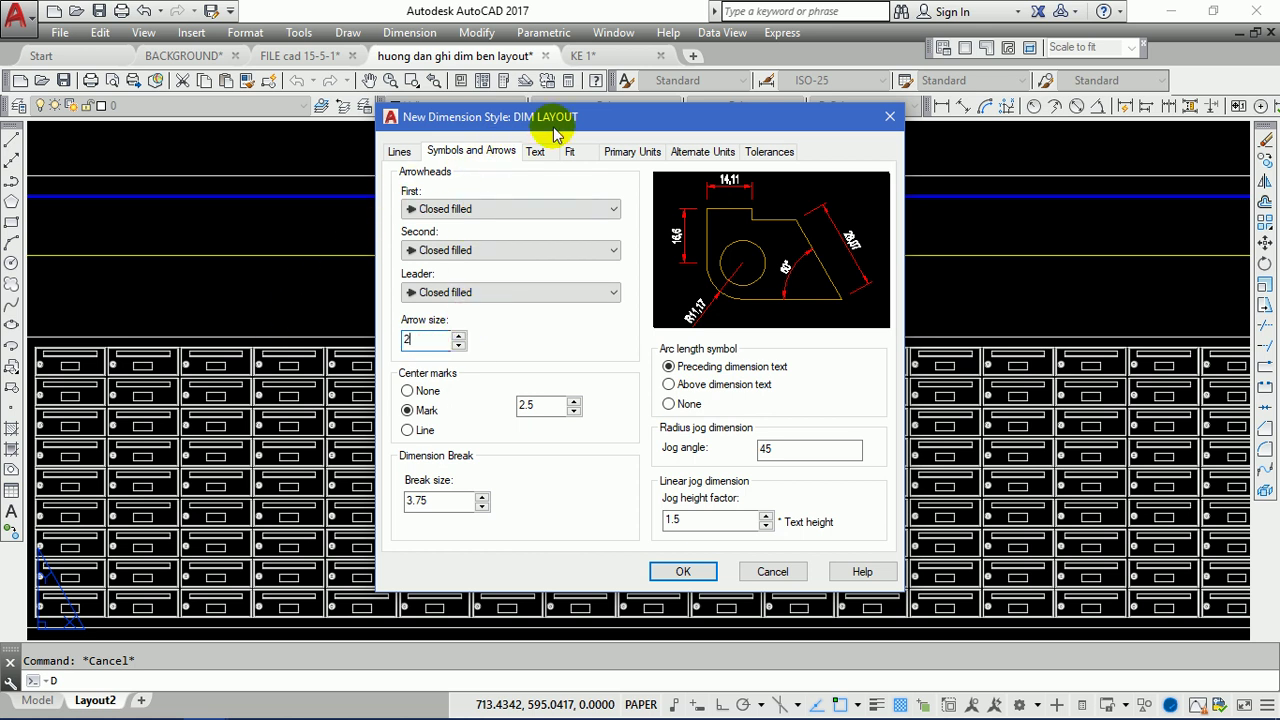
click(538, 152)
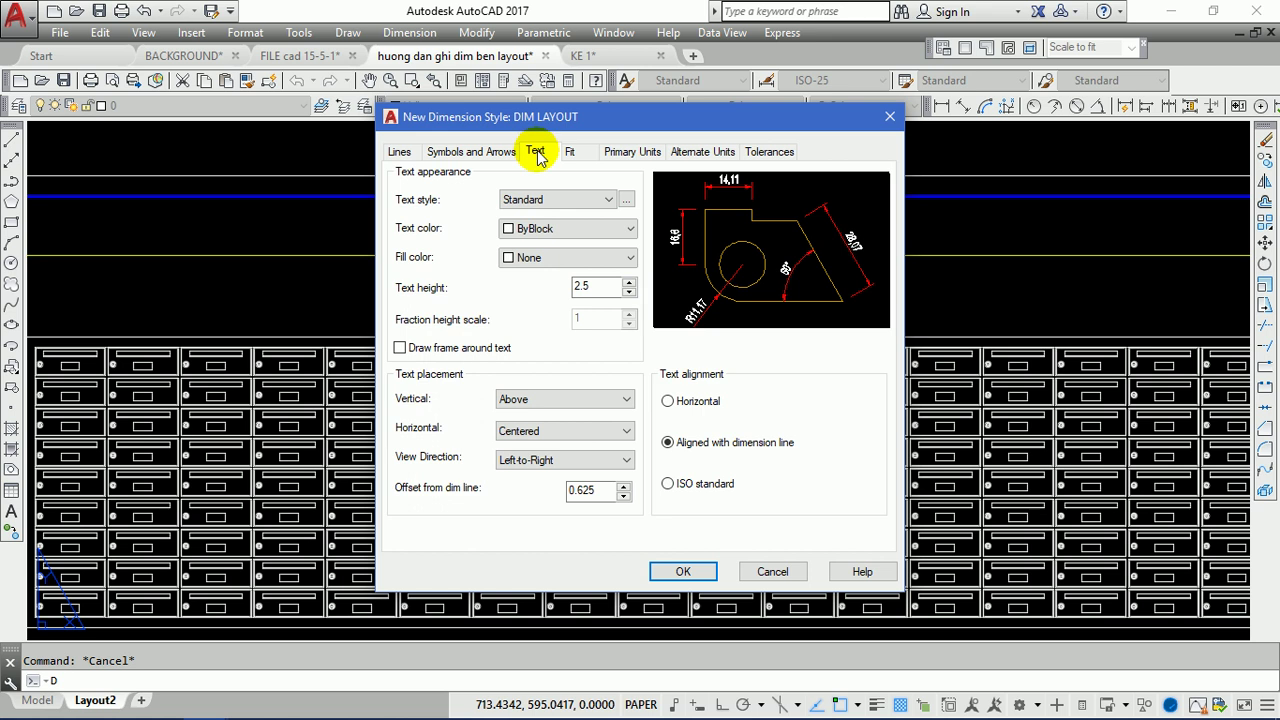
click(535, 232)
click(530, 296)
- Check that the dimension text height stays at 2.5
double_click(584, 287)
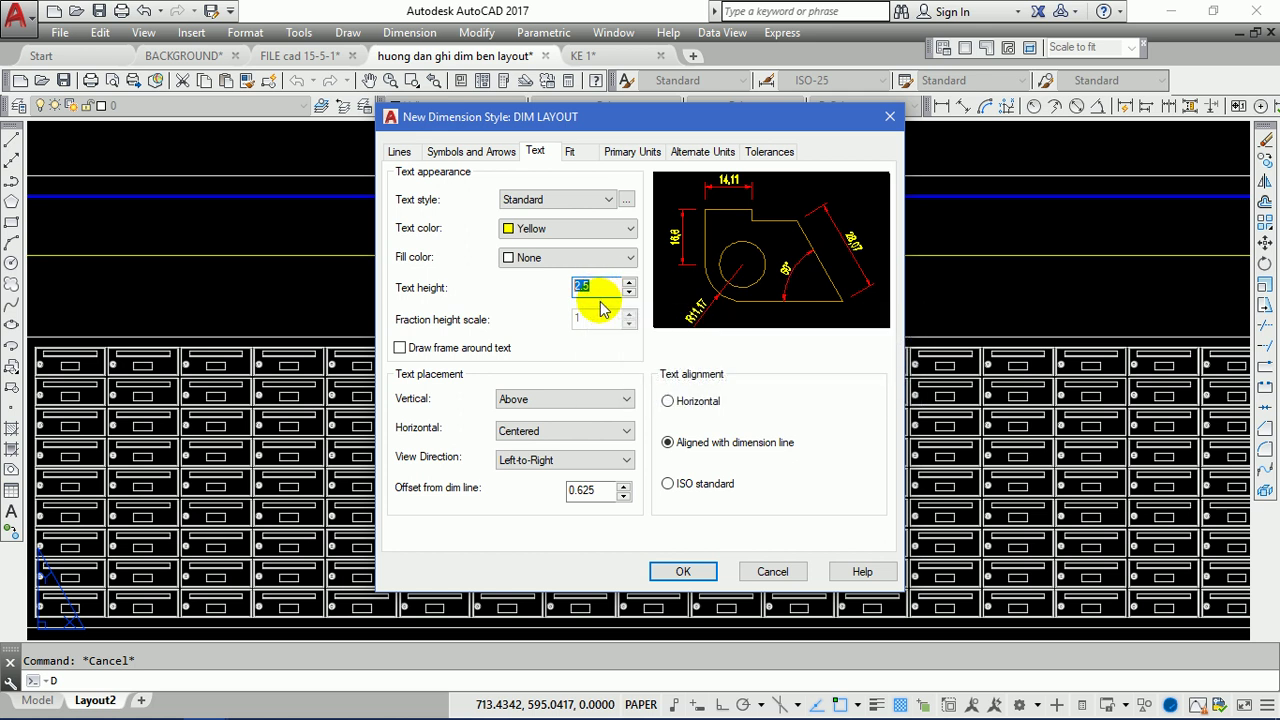
click(603, 288)
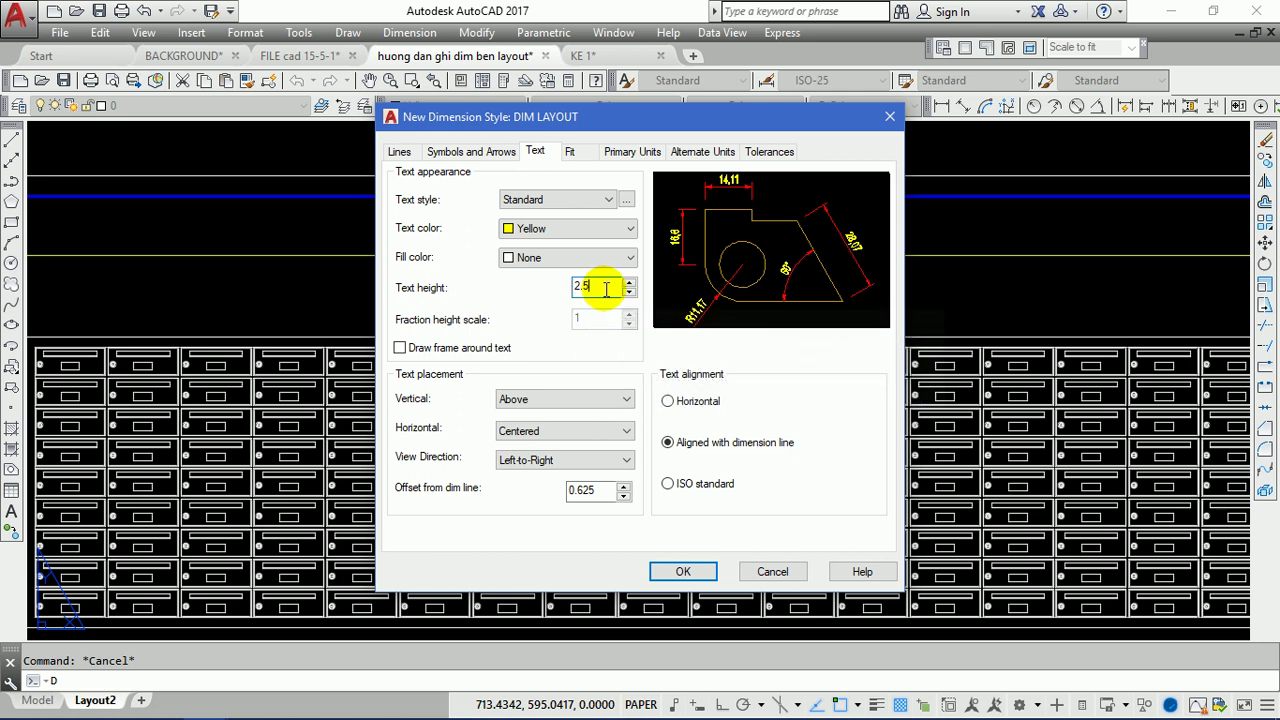
double_click(604, 288)
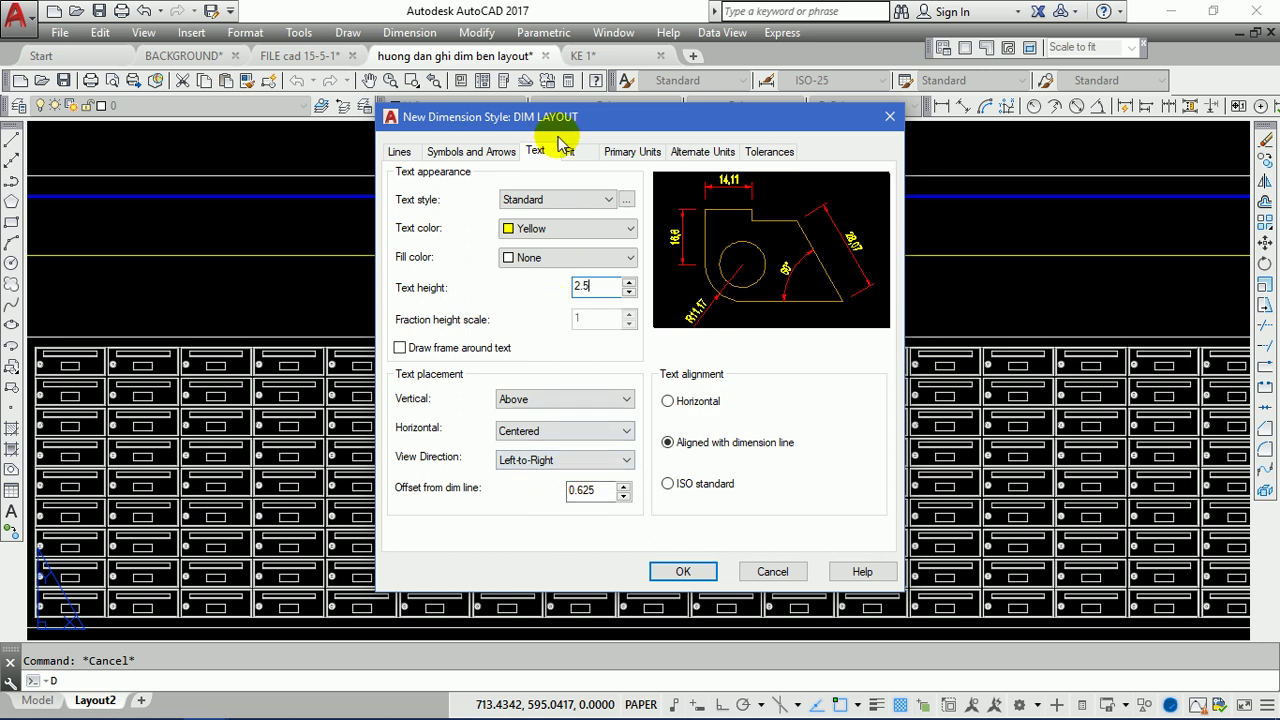
double_click(597, 288)
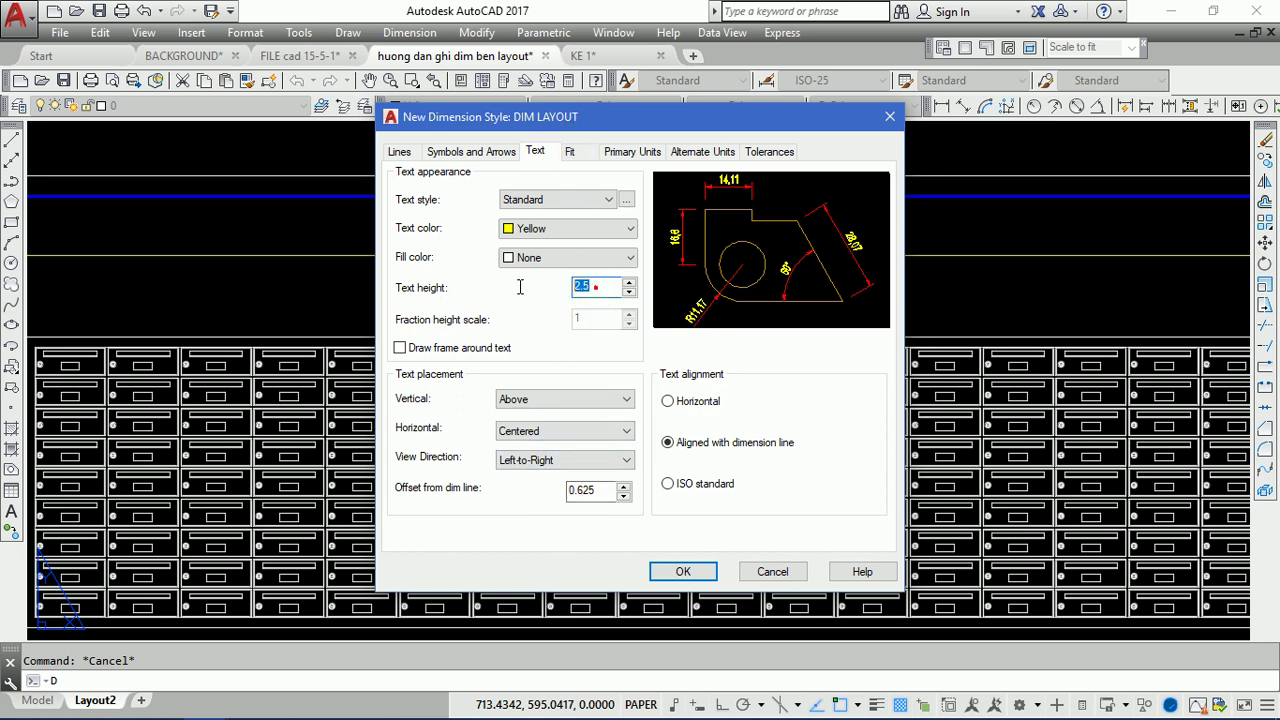
click(600, 284)
double_click(598, 286)
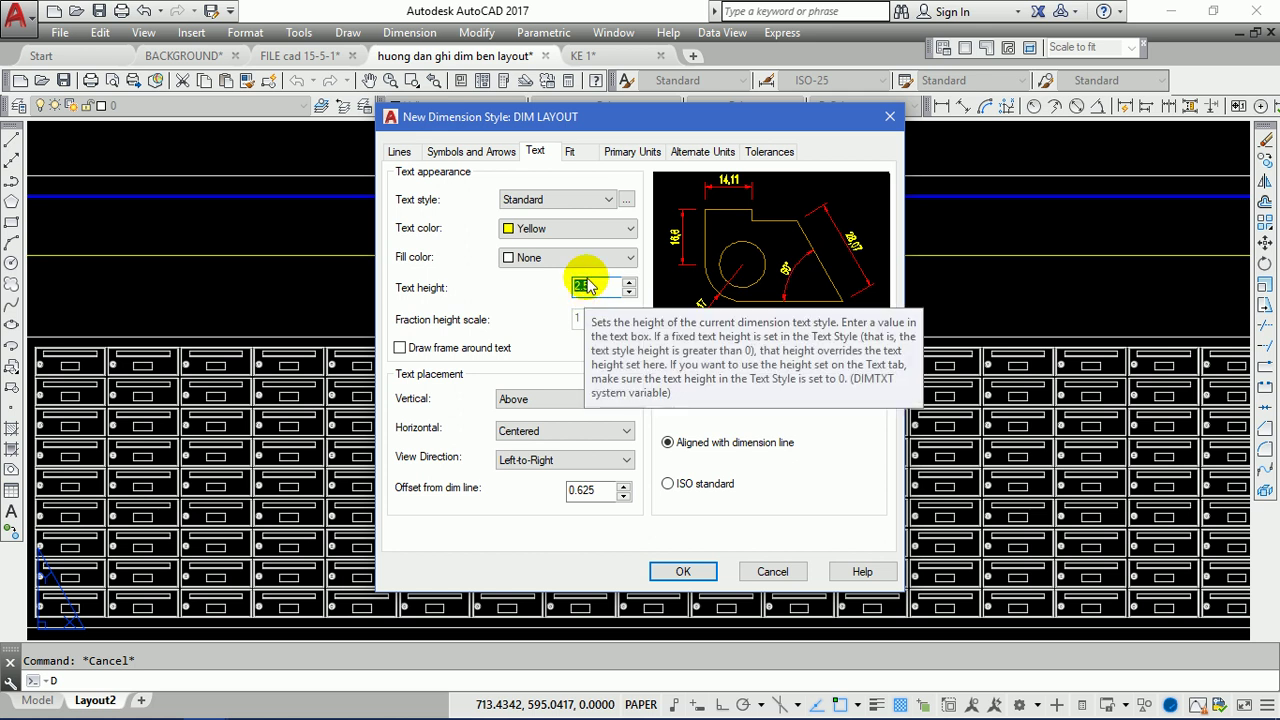
click(597, 288)
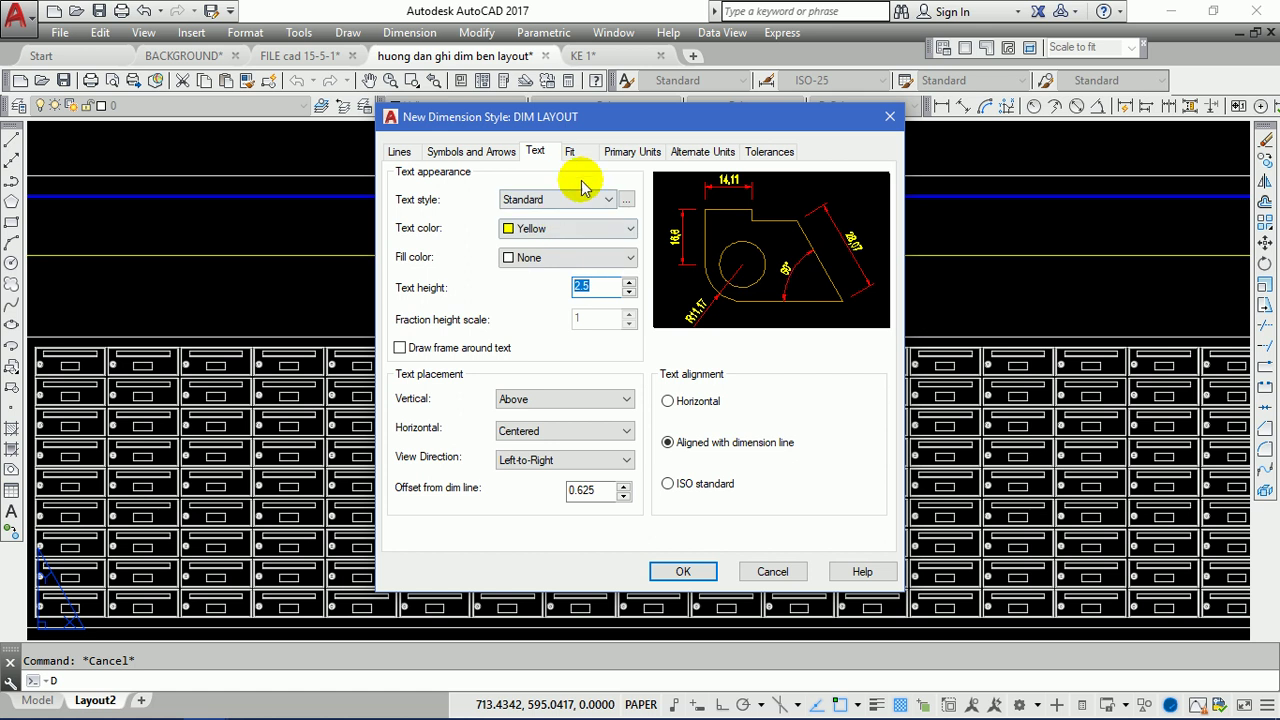
click(586, 286)
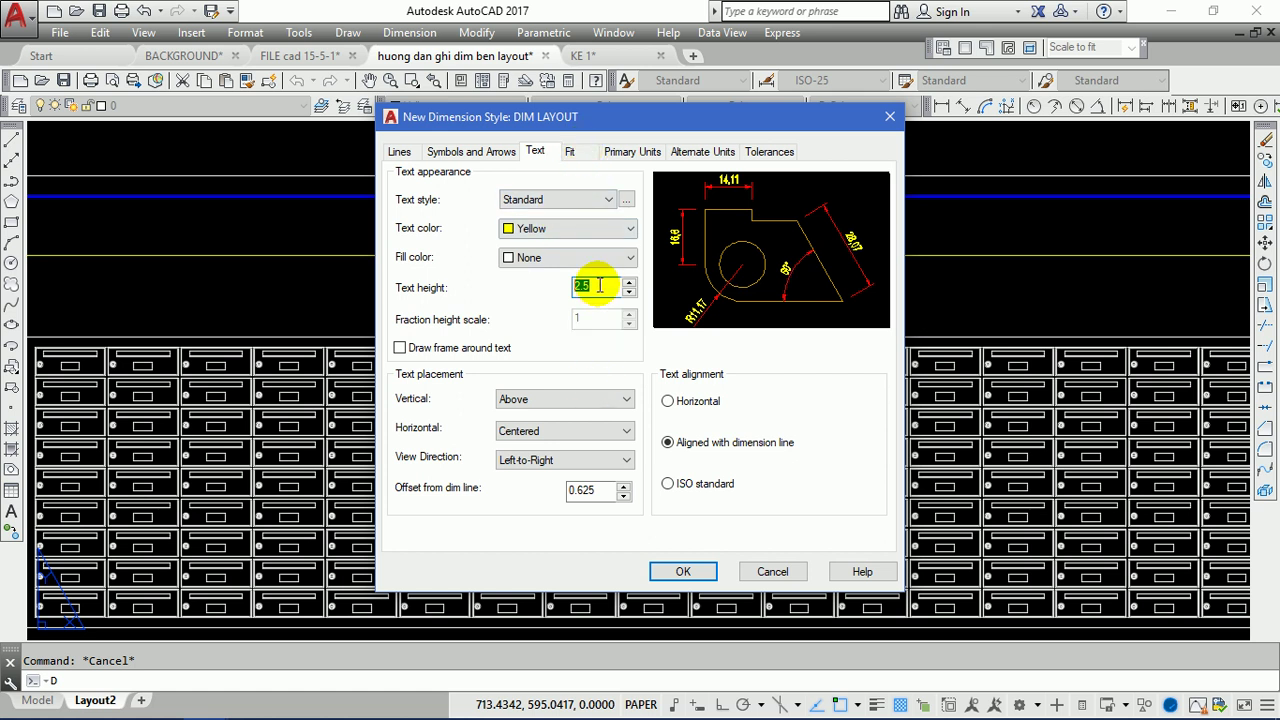
click(570, 155)
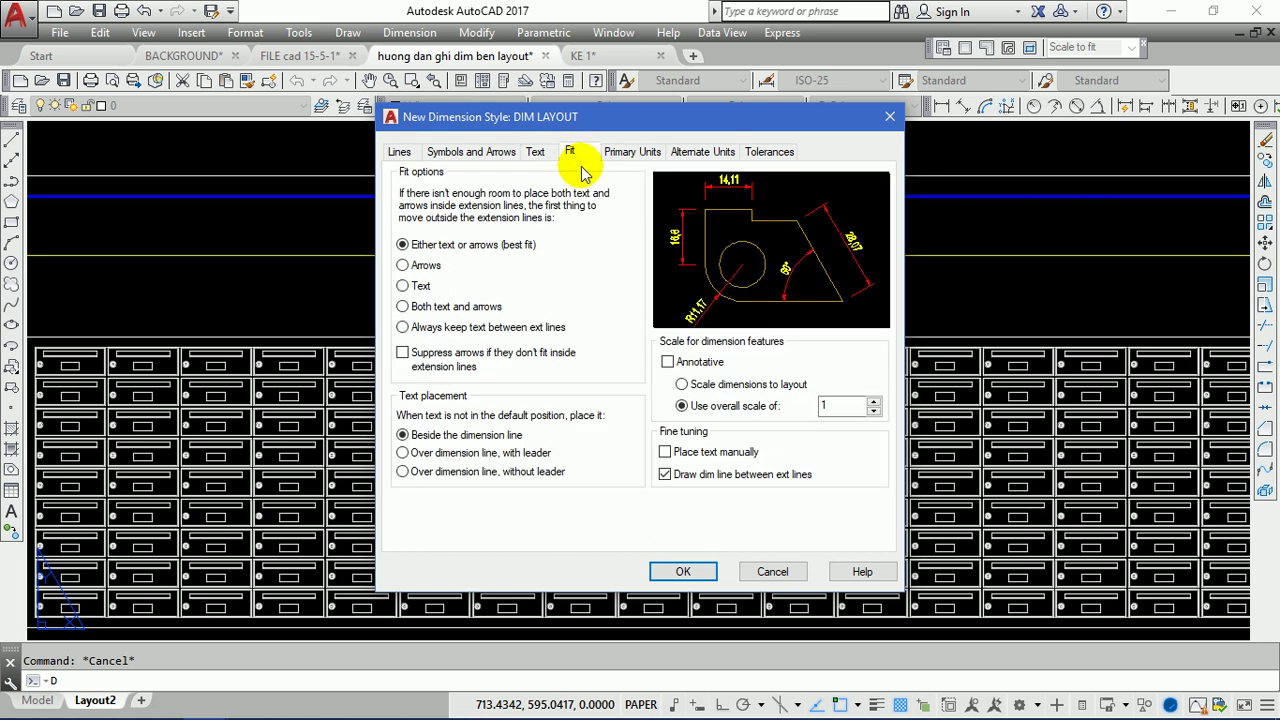
- Choose 'Always keep text between ext lines' and leave the overall scale at 1
click(413, 328)
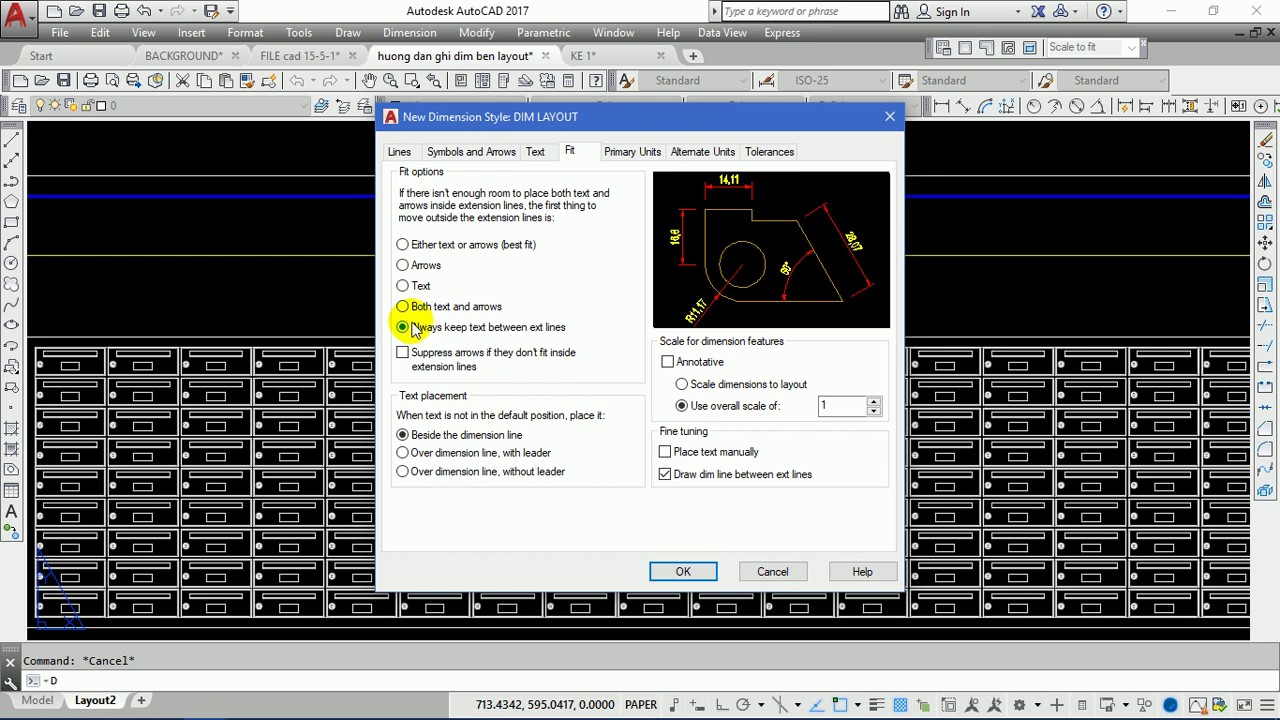
double_click(828, 405)
click(839, 401)
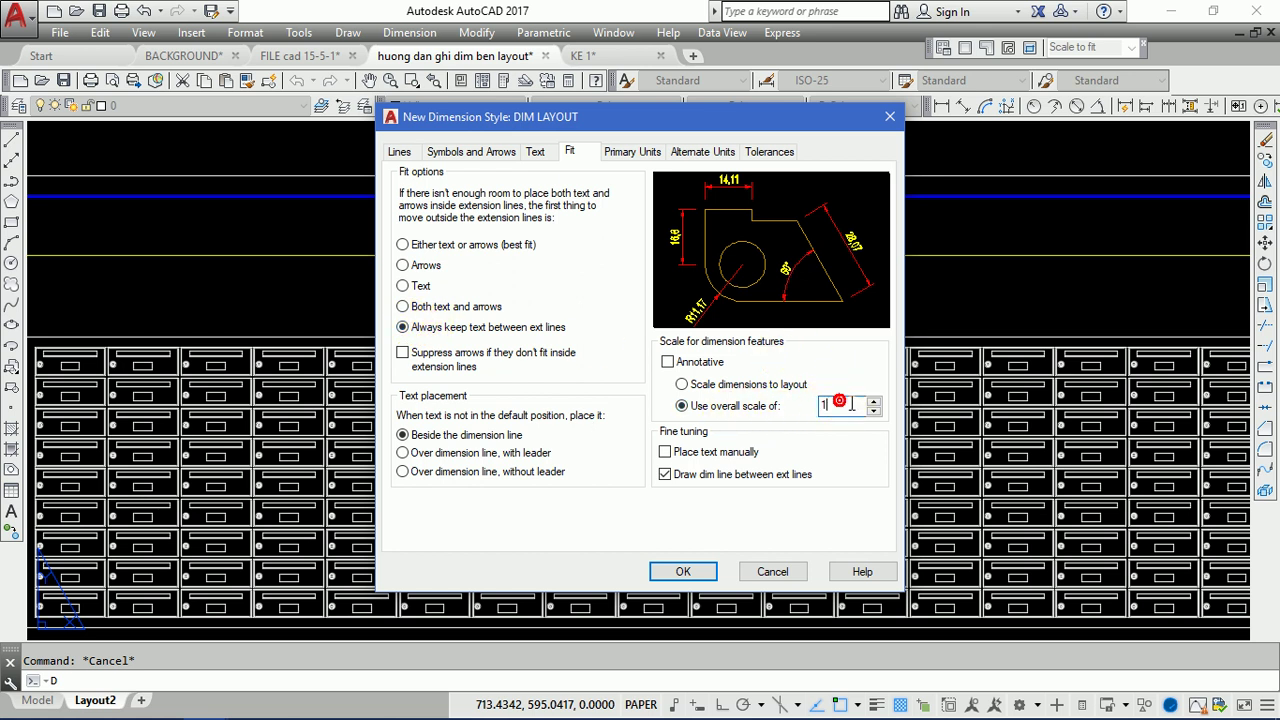
double_click(830, 406)
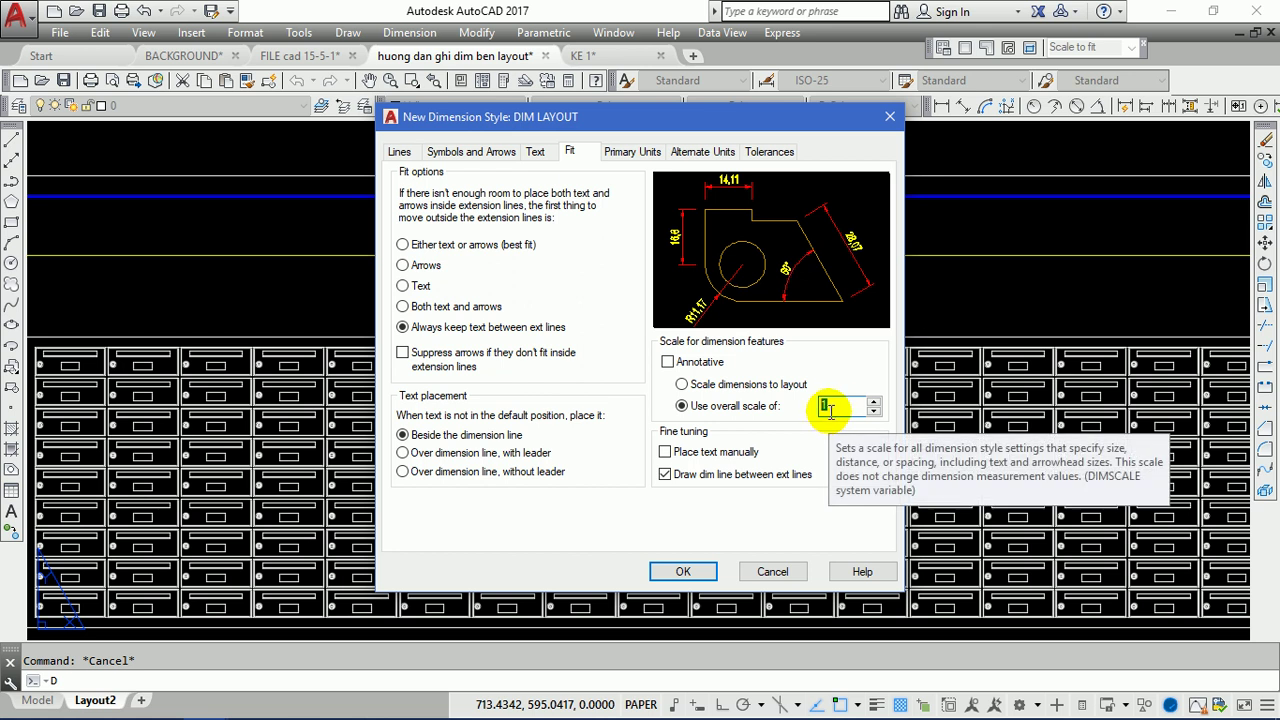
click(834, 406)
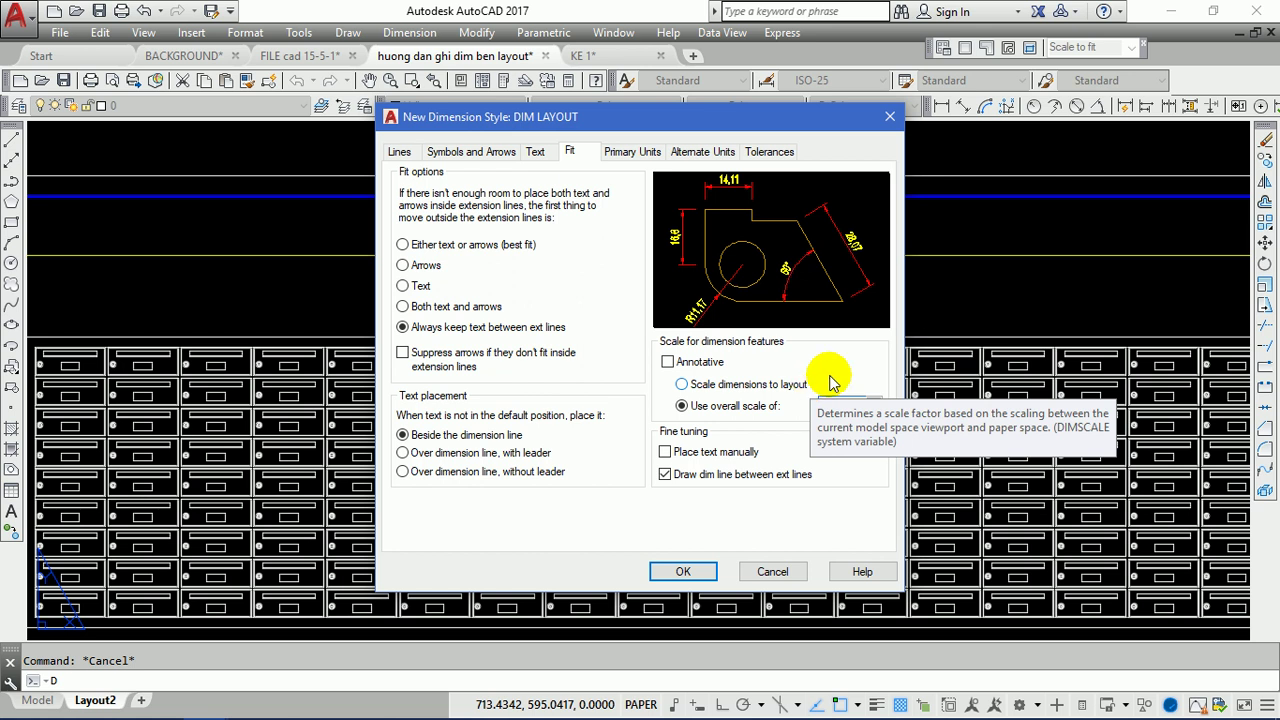
double_click(826, 404)
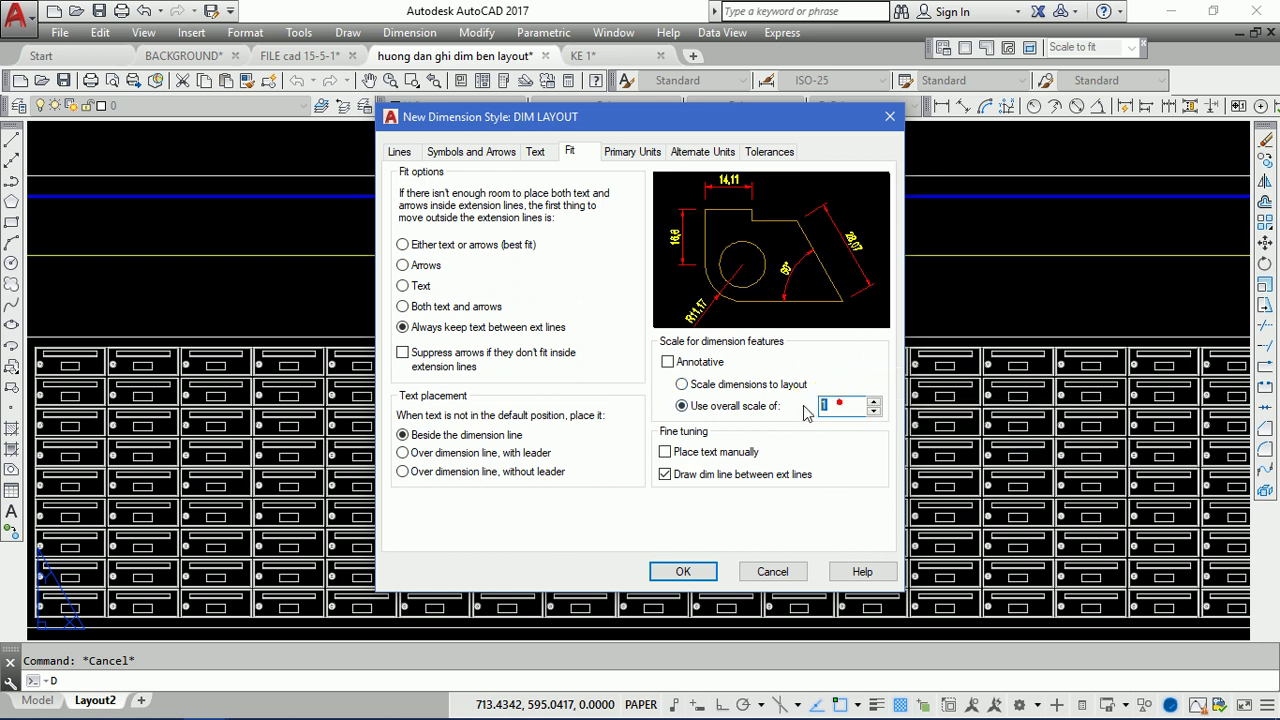
click(858, 404)
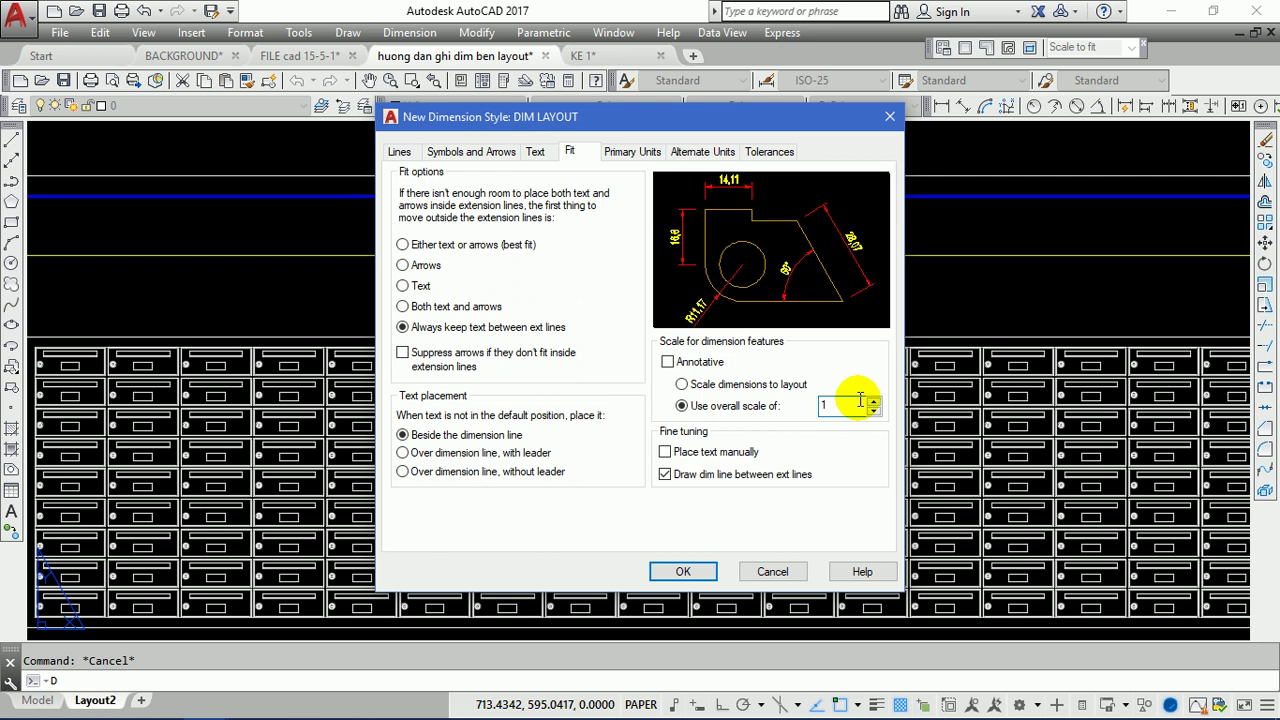
click(842, 405)
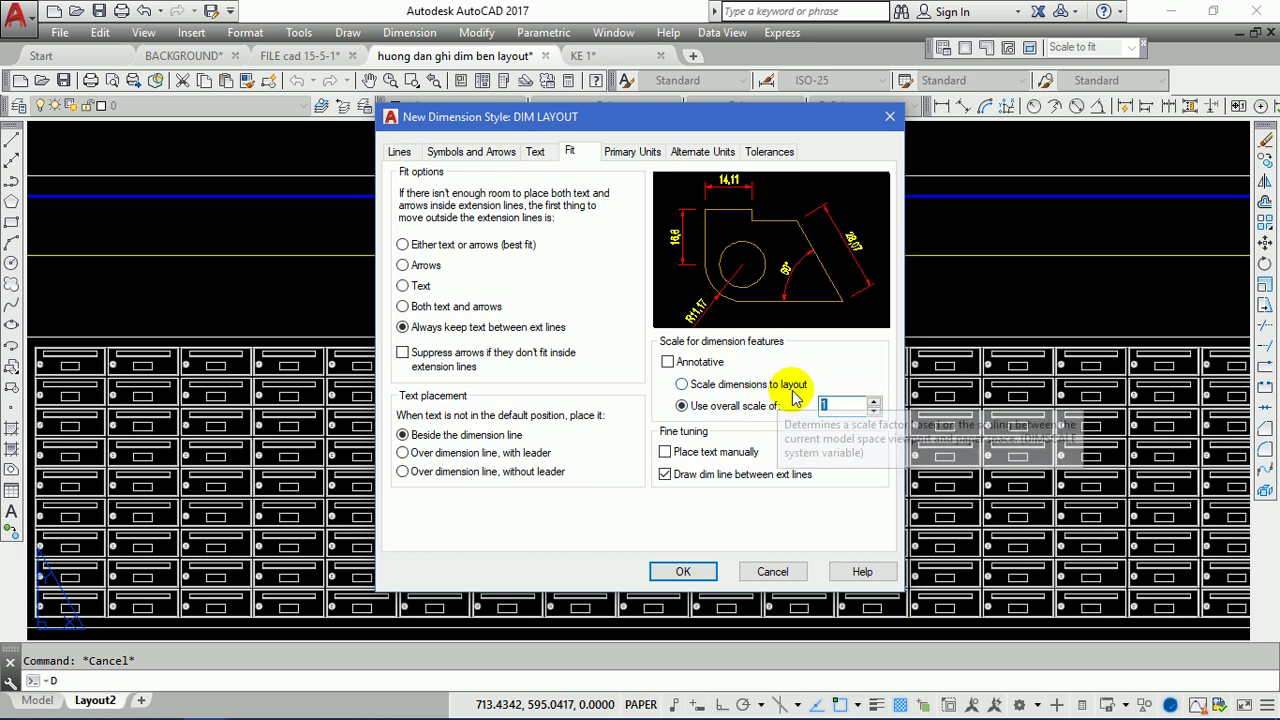
click(838, 404)
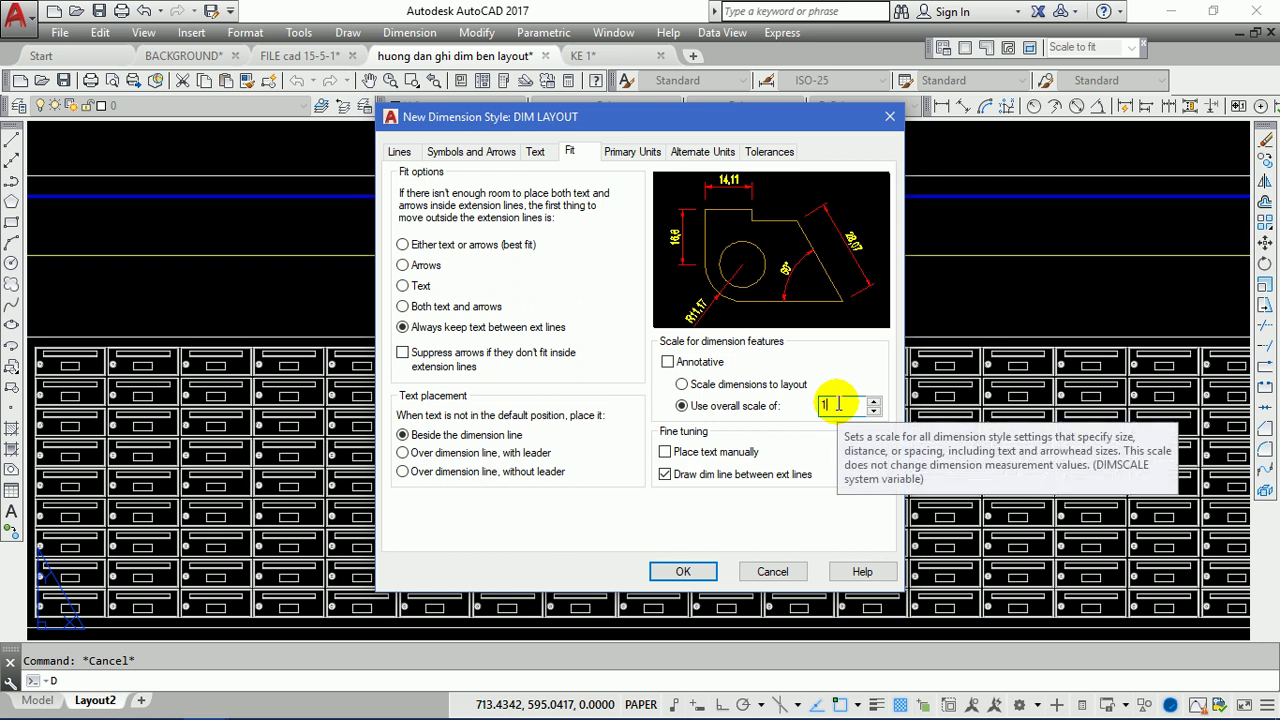
click(838, 404)
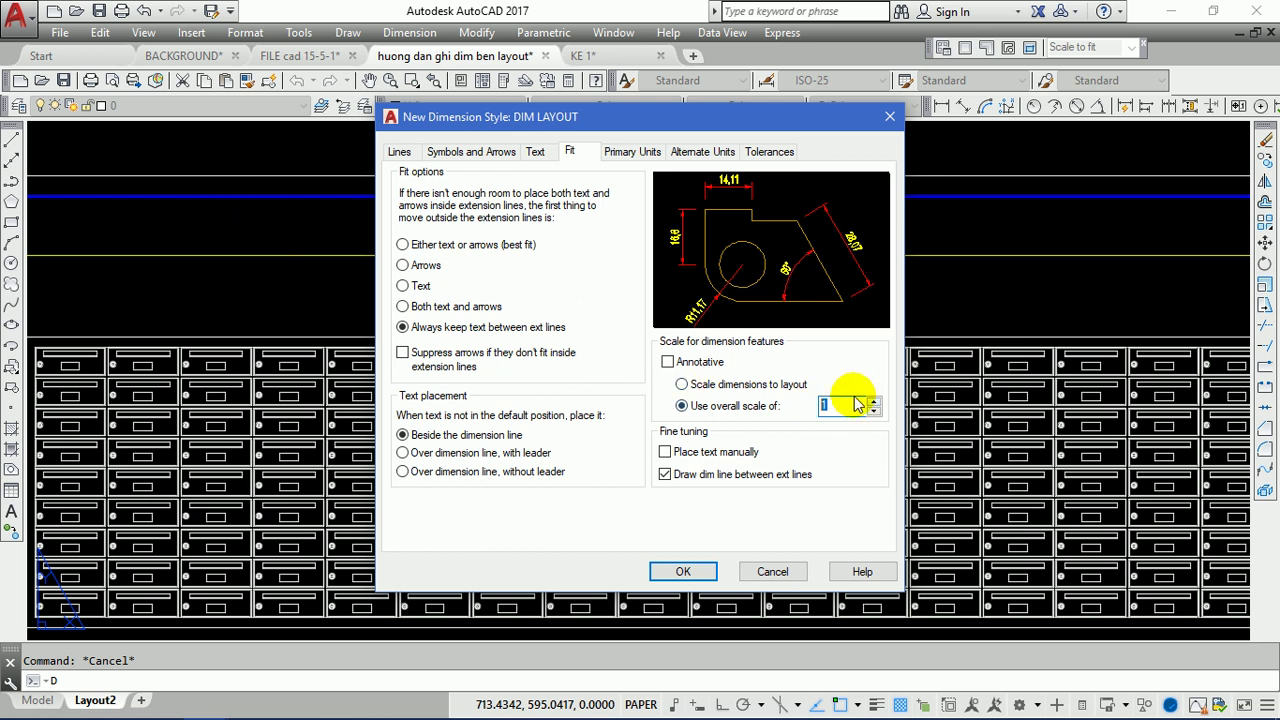
- Set DIM LAYOUT's primary-unit precision to 0 and accept the new style
click(631, 153)
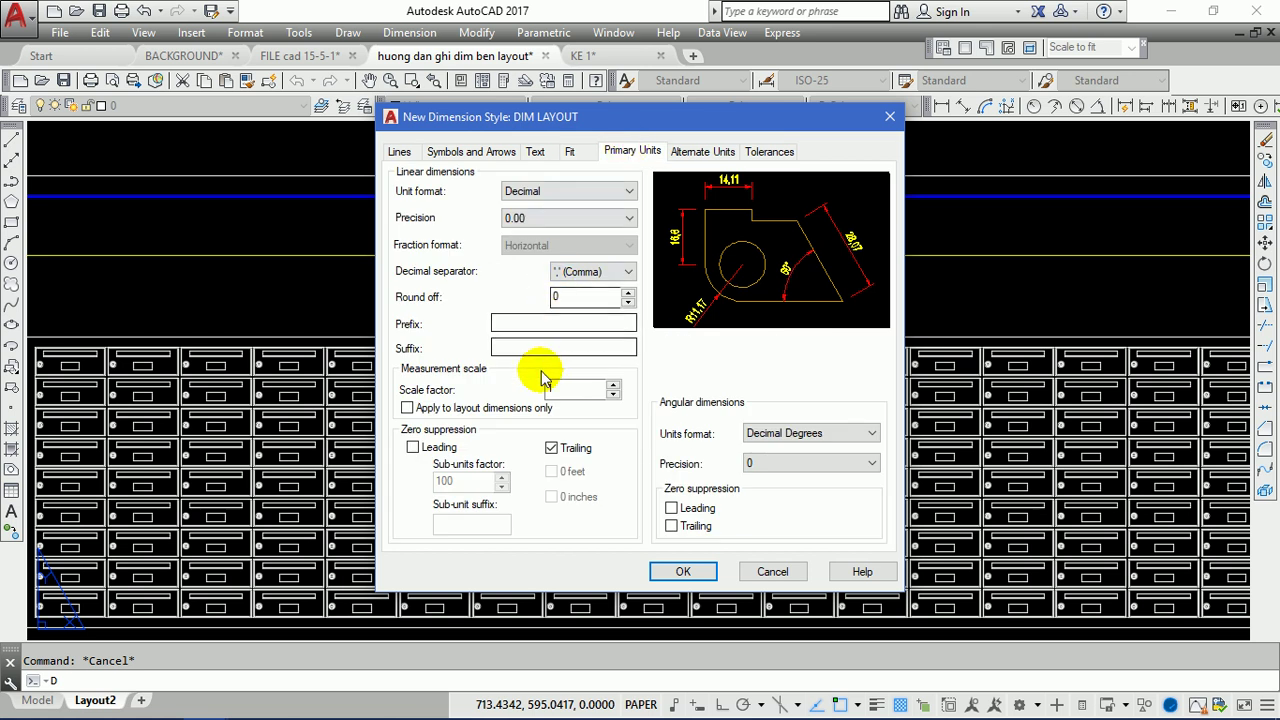
click(540, 218)
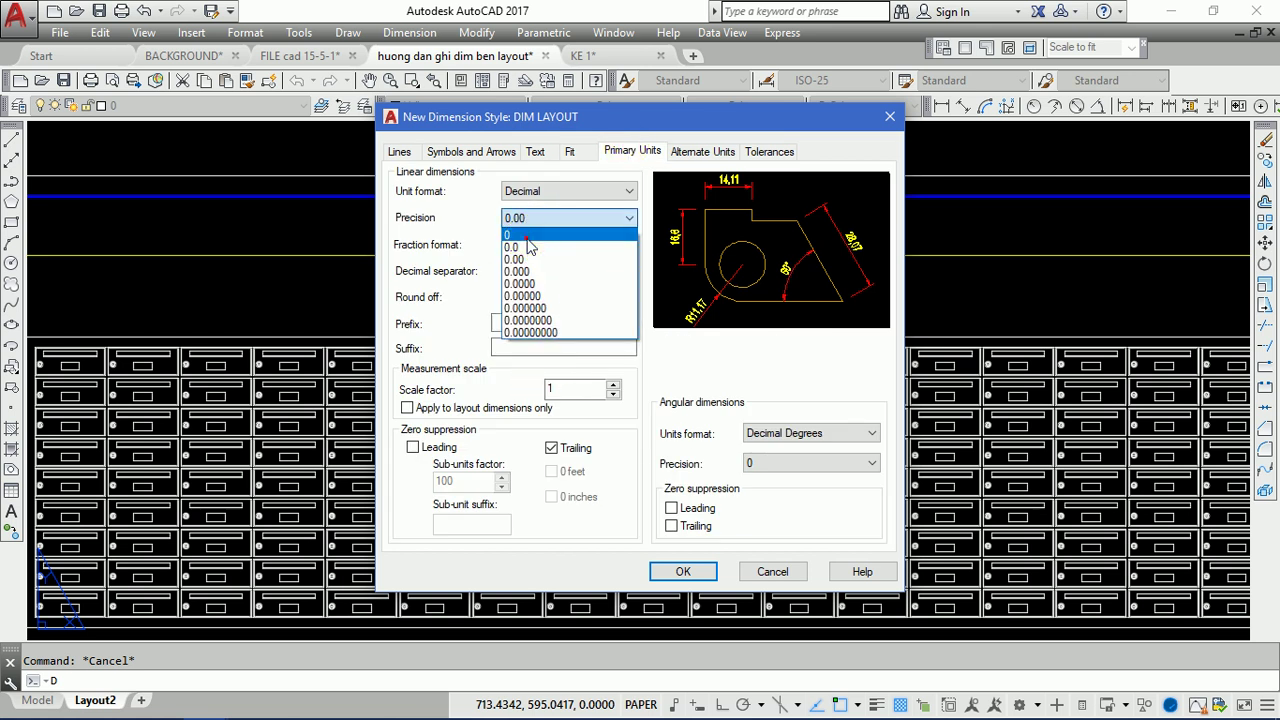
click(530, 230)
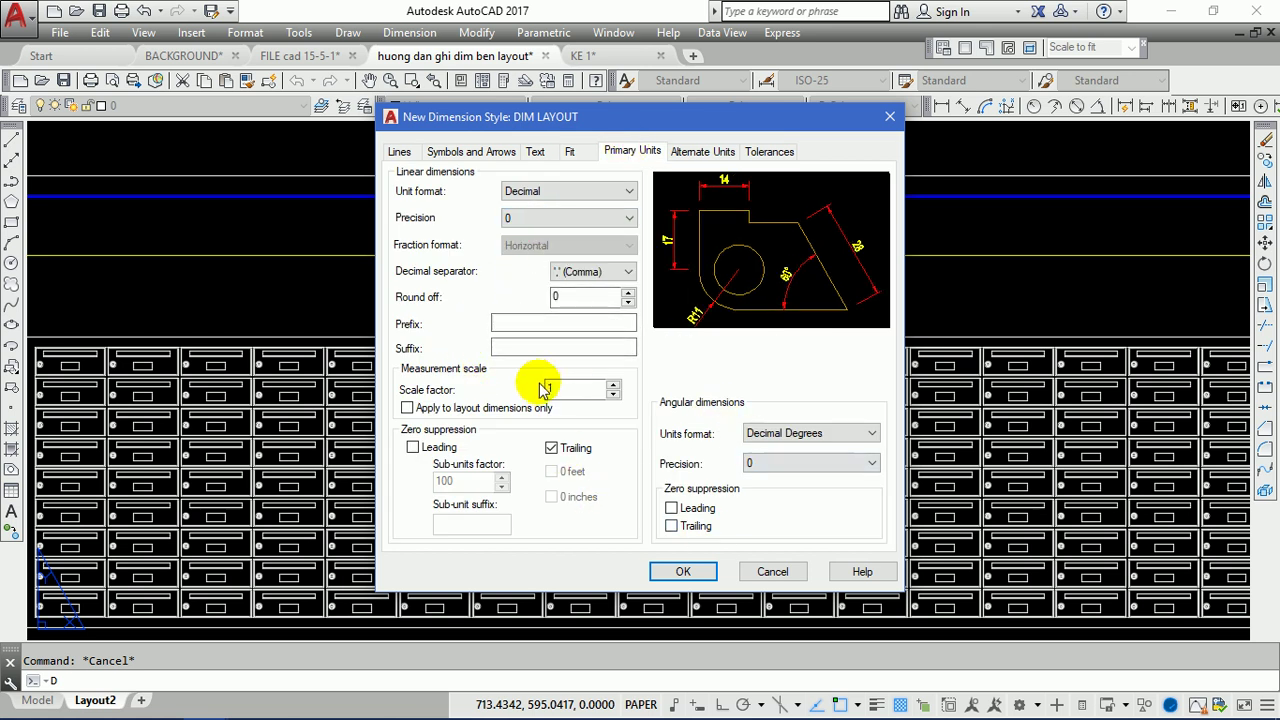
drag(569, 382, 529, 389)
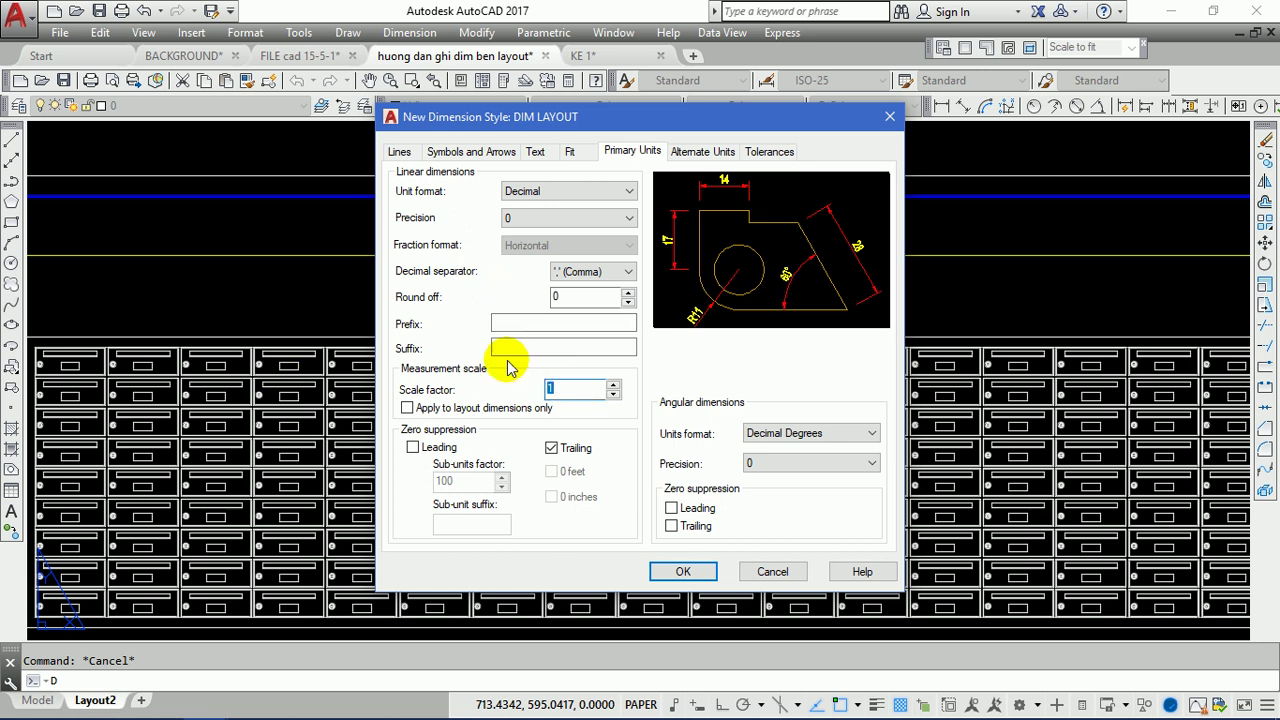
click(684, 573)
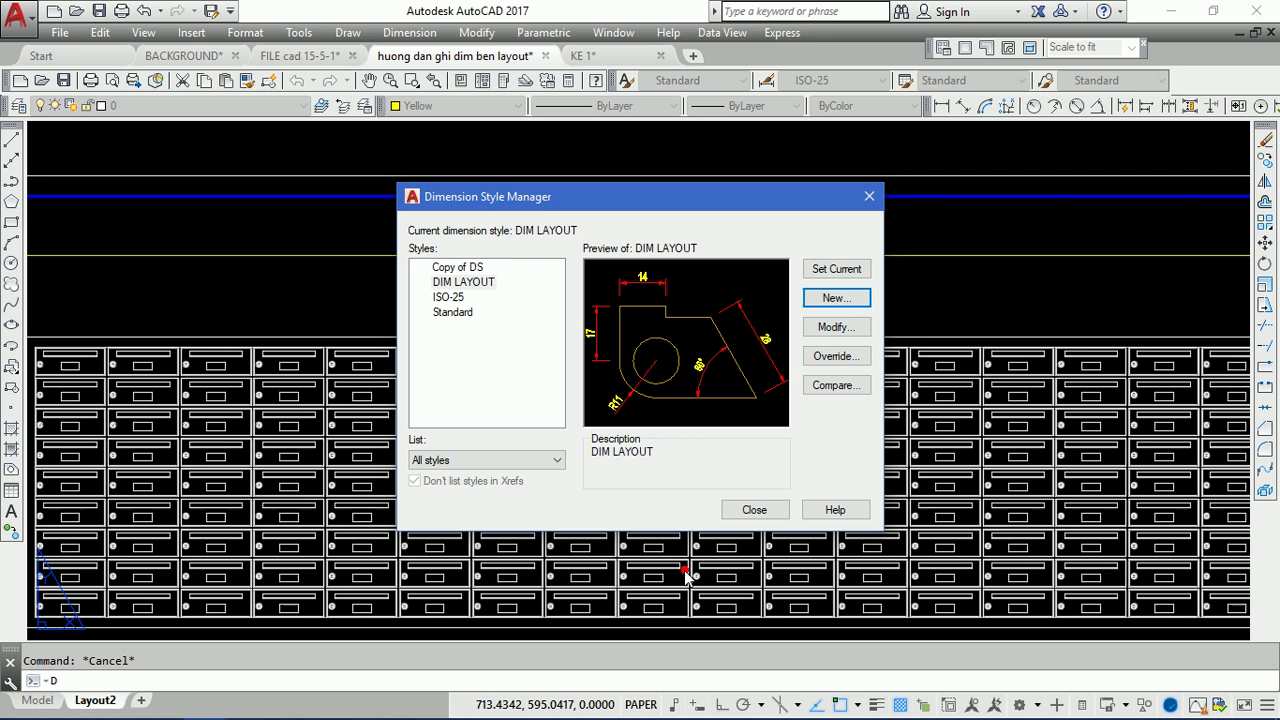
- Close the Dimension Style Manager, recentre the sheet, and open the Text Style dialog
click(755, 512)
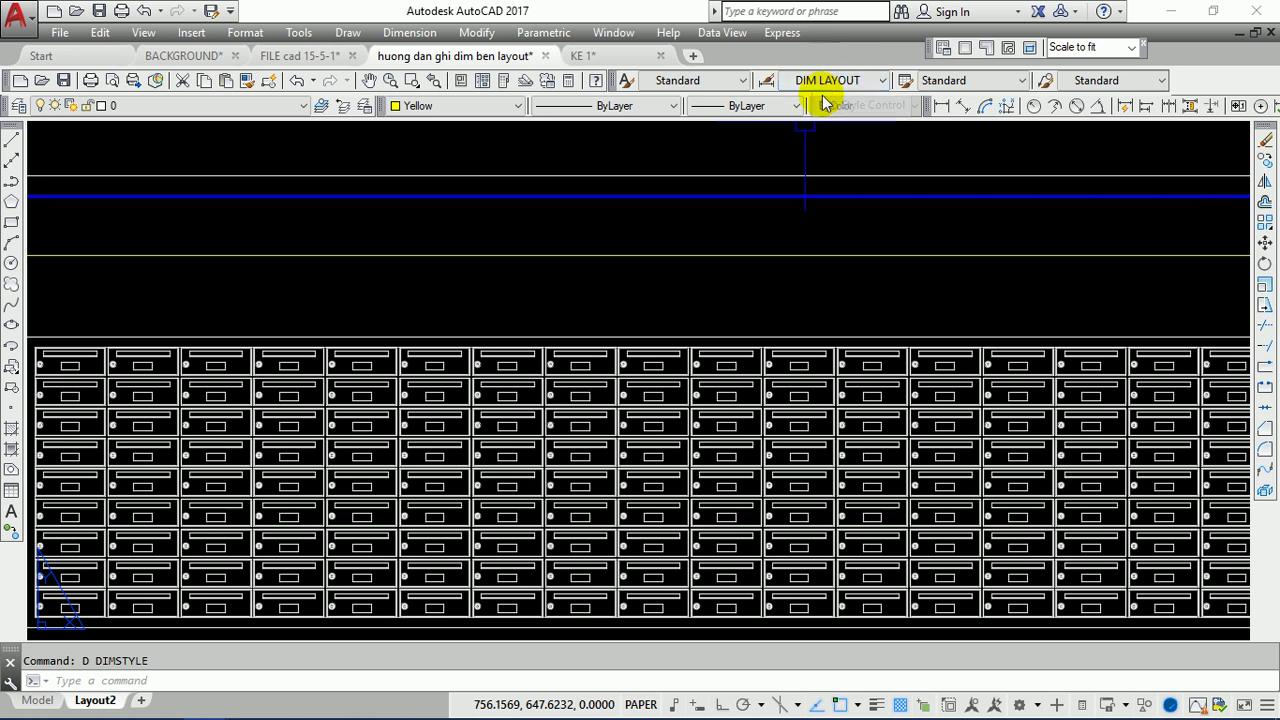
scroll(470, 405, down, 5)
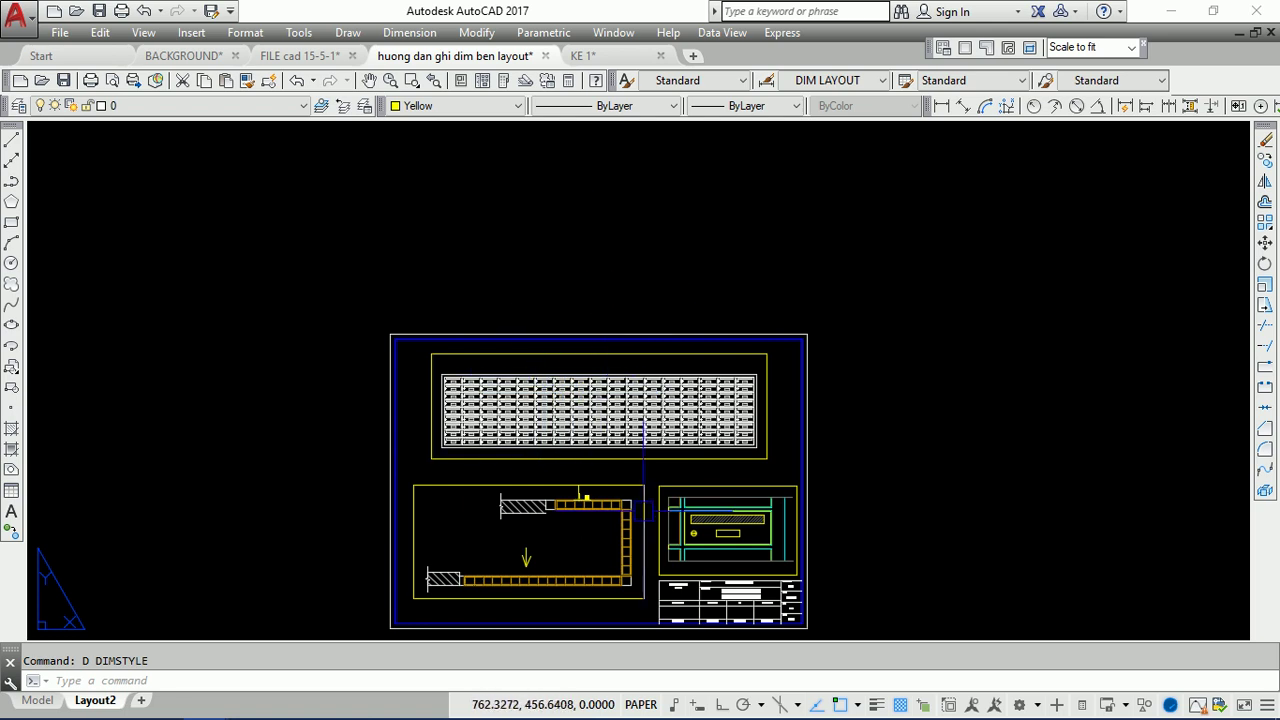
middle_drag(671, 177, 719, 102)
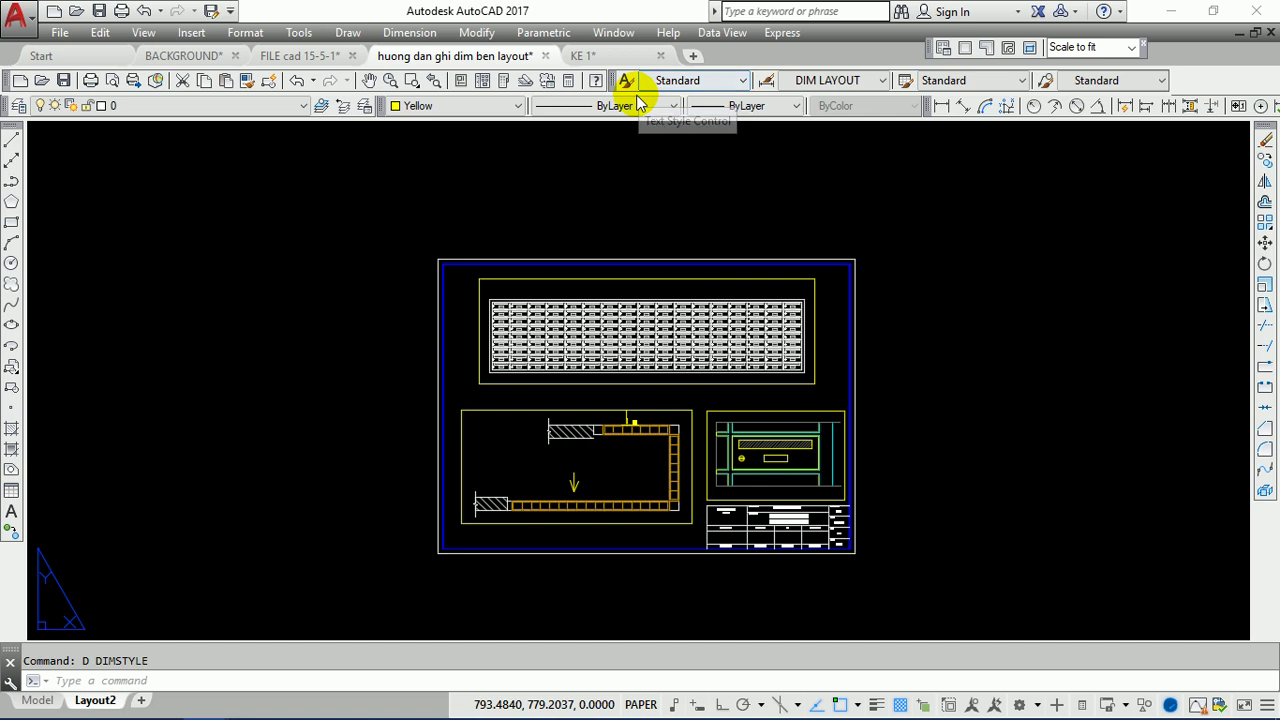
mouse_move(559, 263)
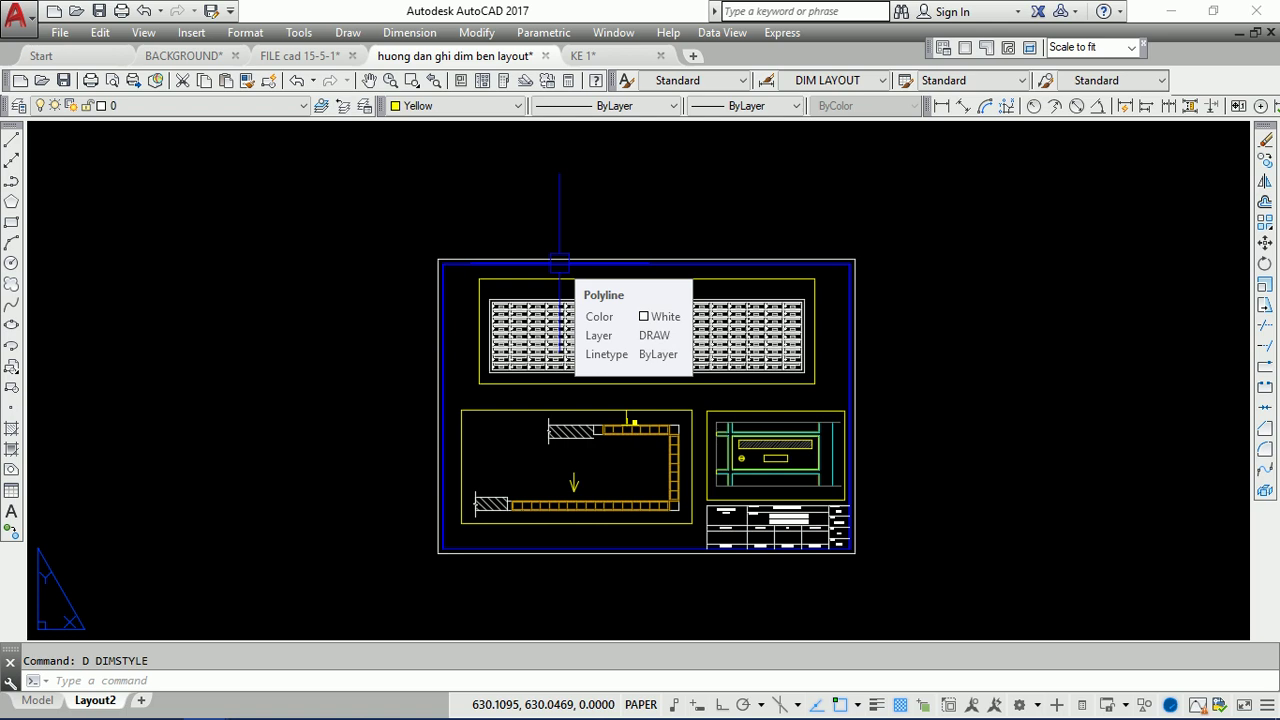
text(D)
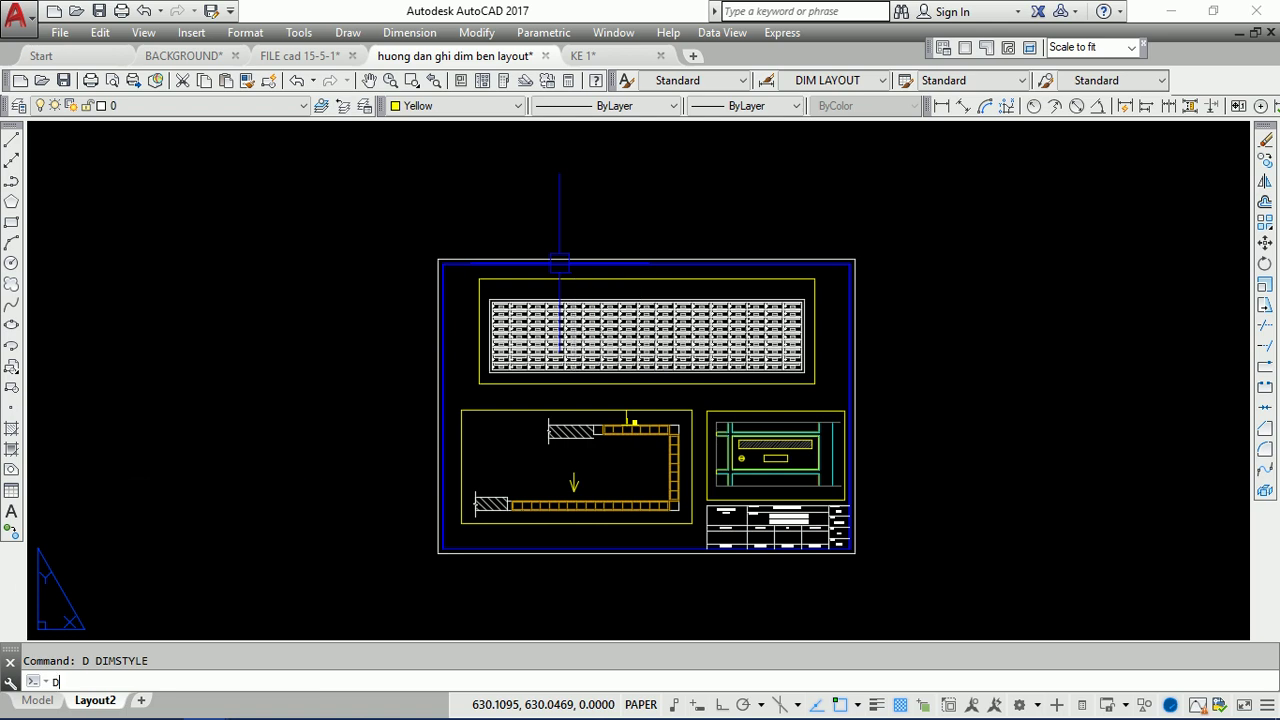
key(Return)
text(ST)
key(Return)
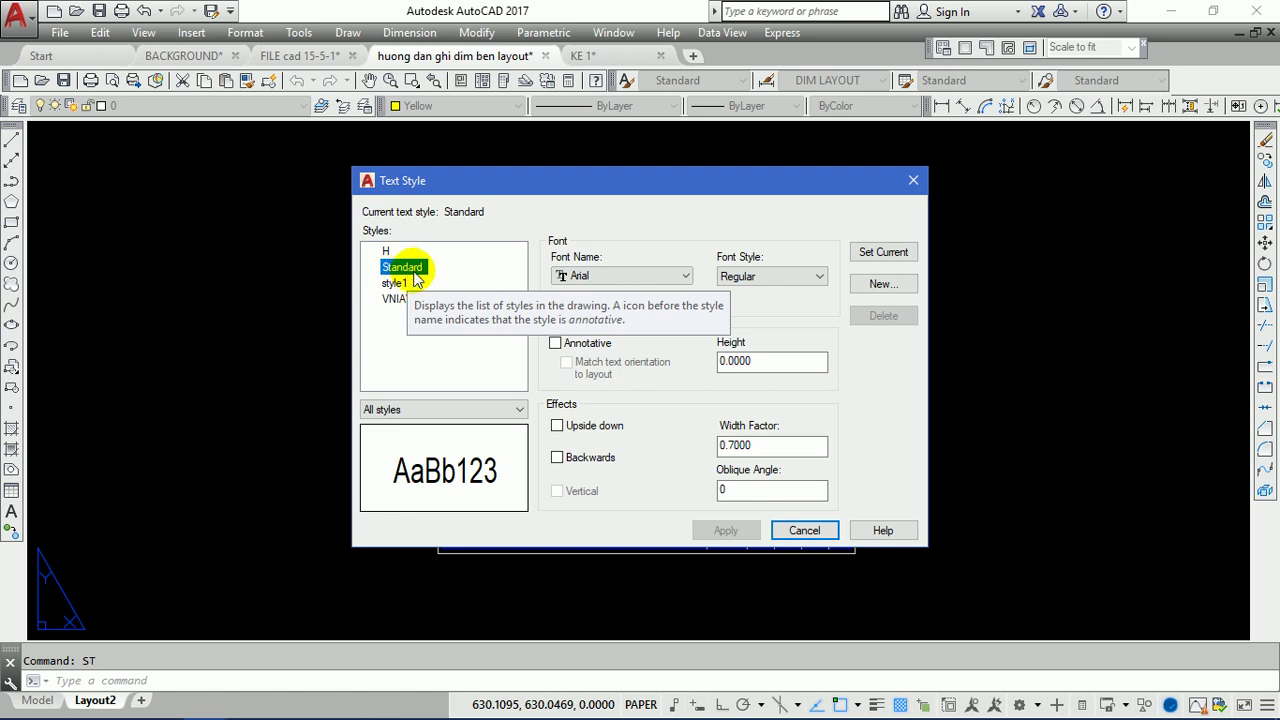
- Create a new text style named TEXT LAYOUT from the Standard style
click(612, 275)
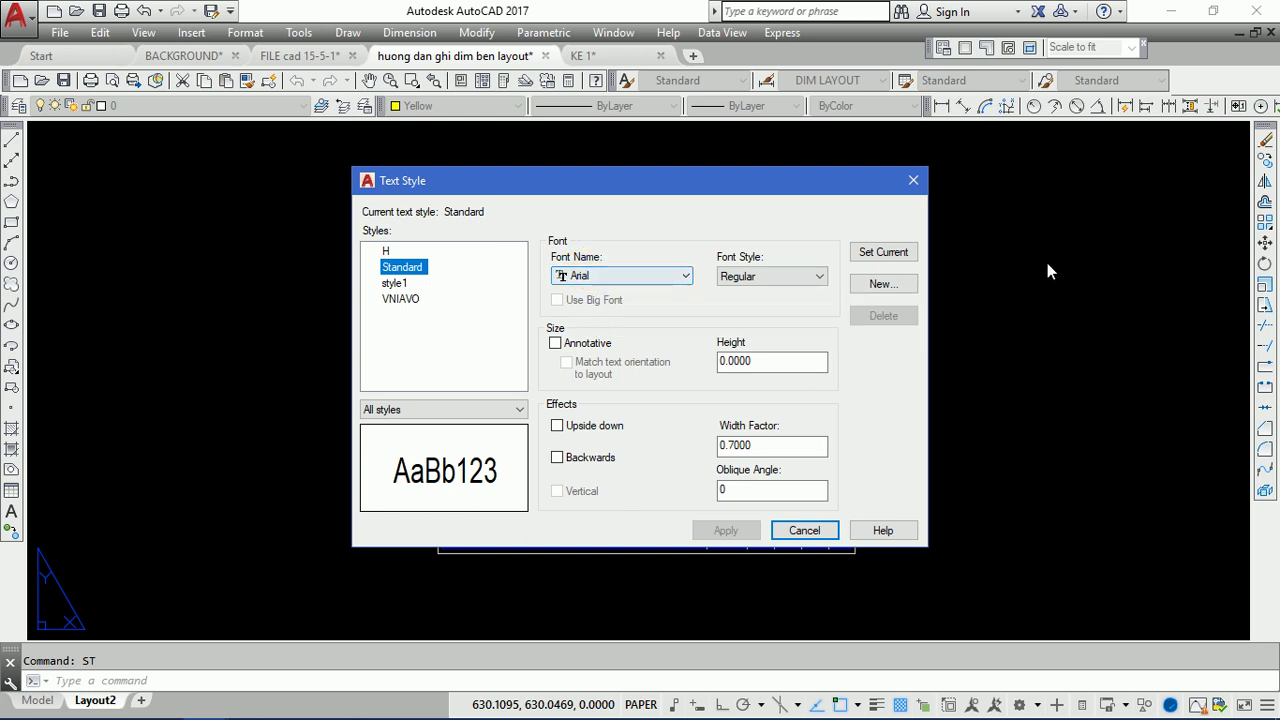
click(883, 284)
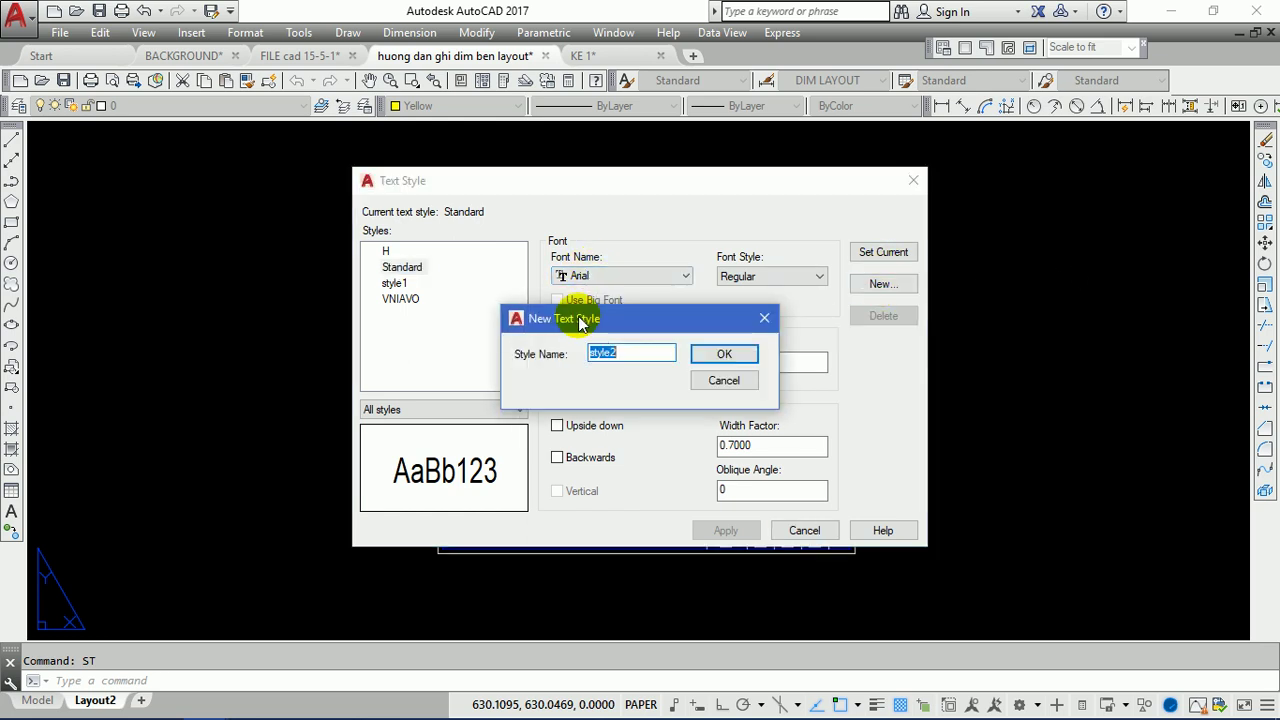
text(TEXT LAYOUT)
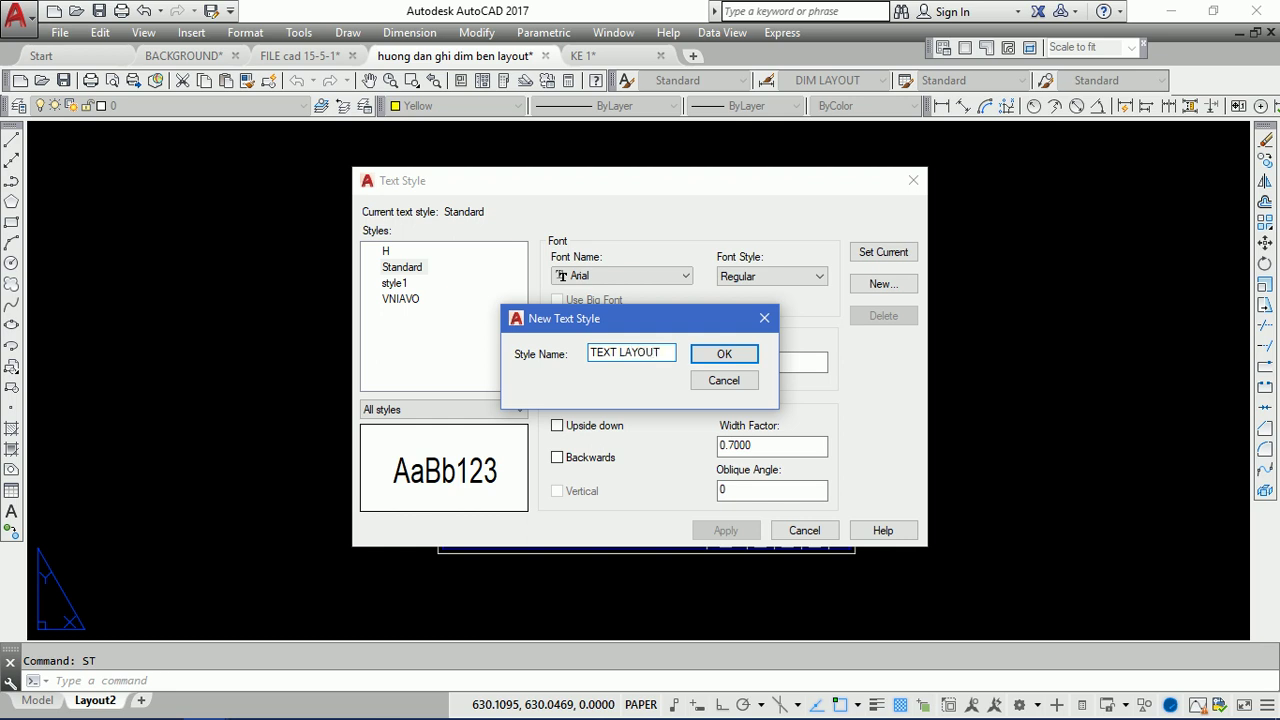
click(730, 353)
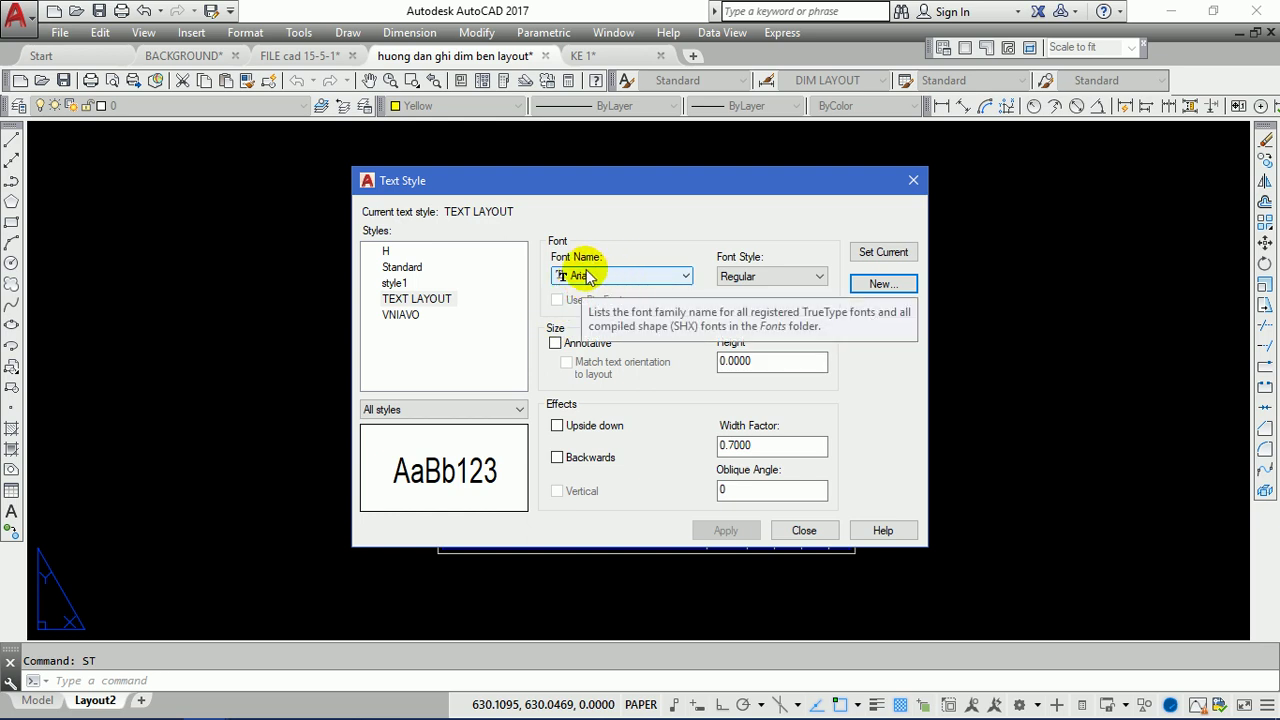
click(579, 276)
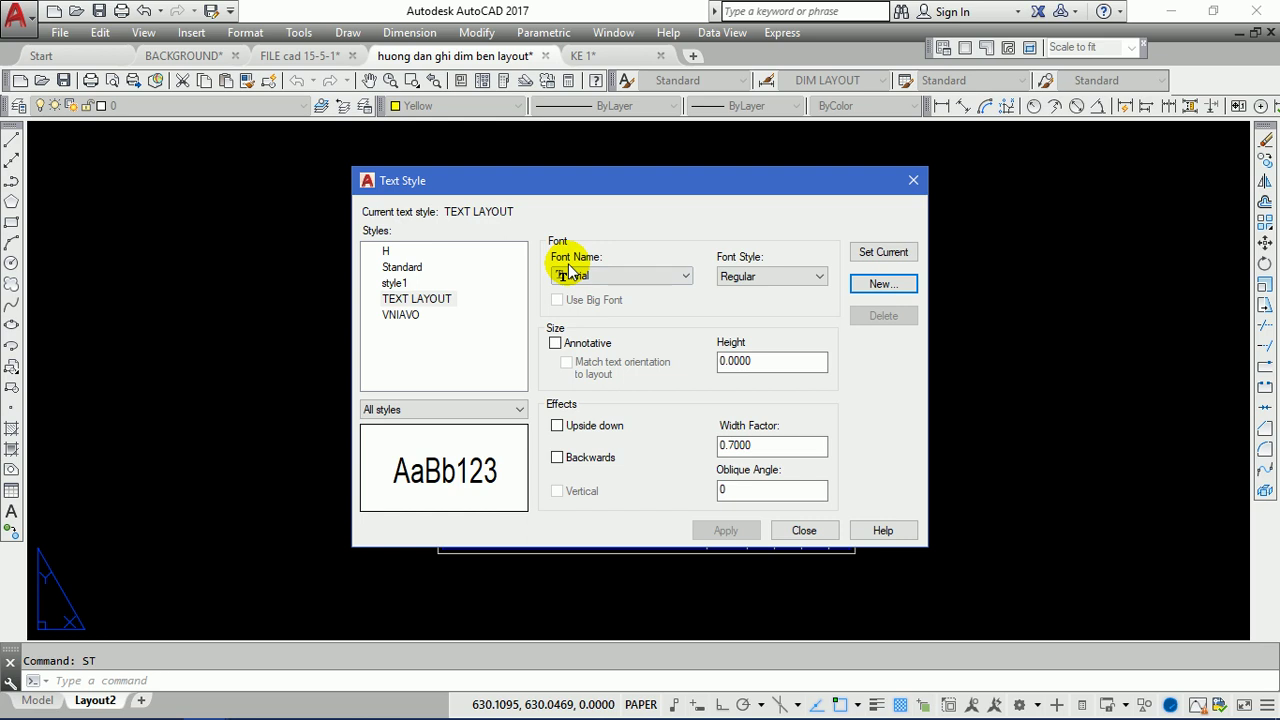
- Give TEXT LAYOUT height 3 and width factor 0.8 in Arial, apply, and close
click(574, 279)
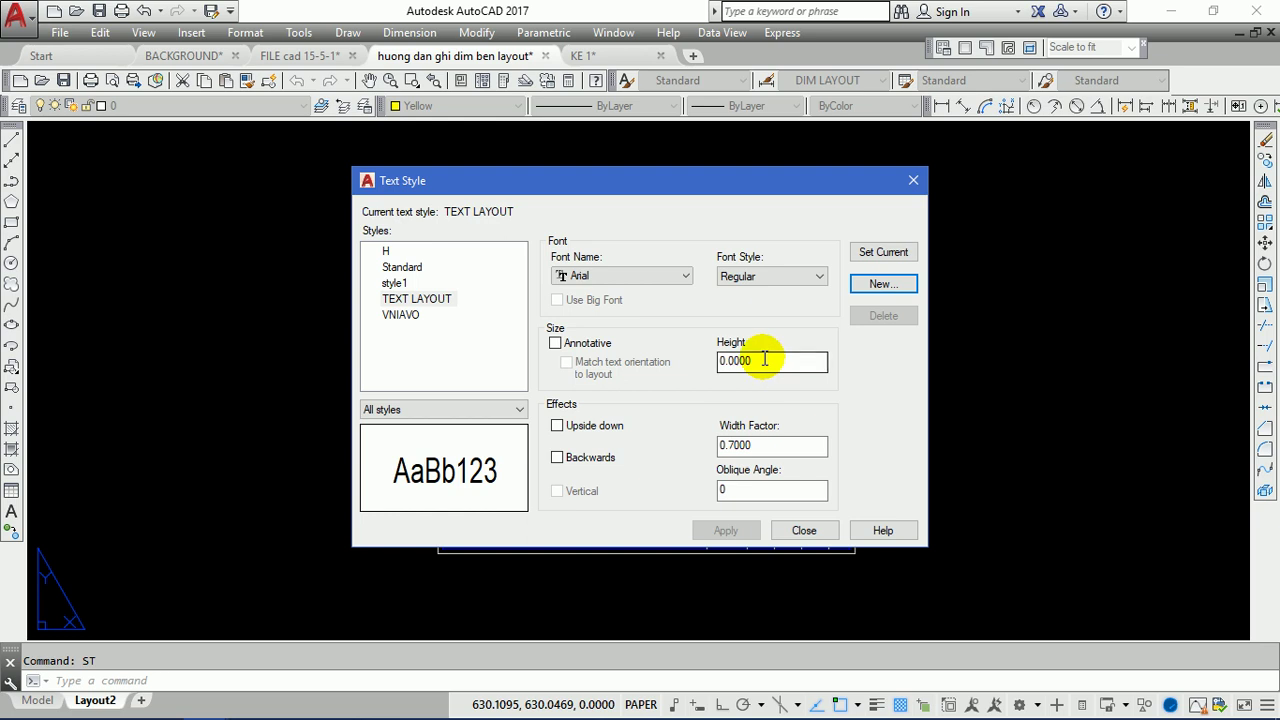
drag(766, 362, 612, 362)
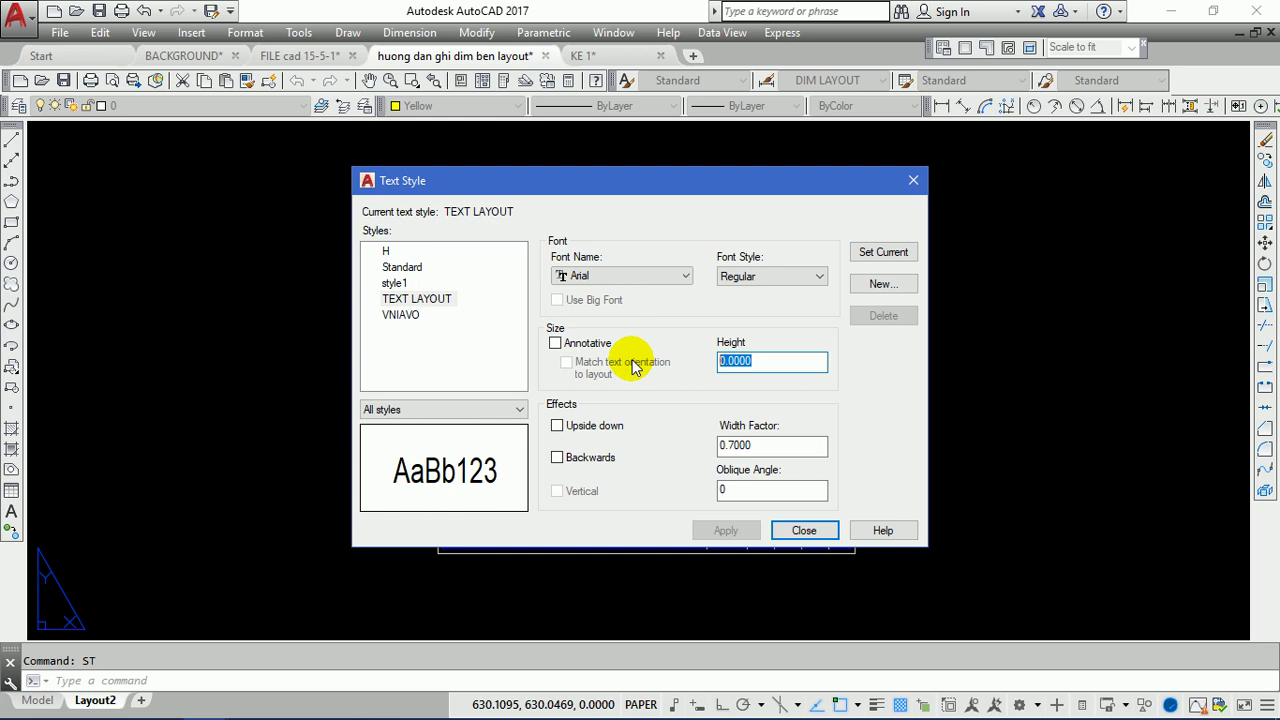
text(3)
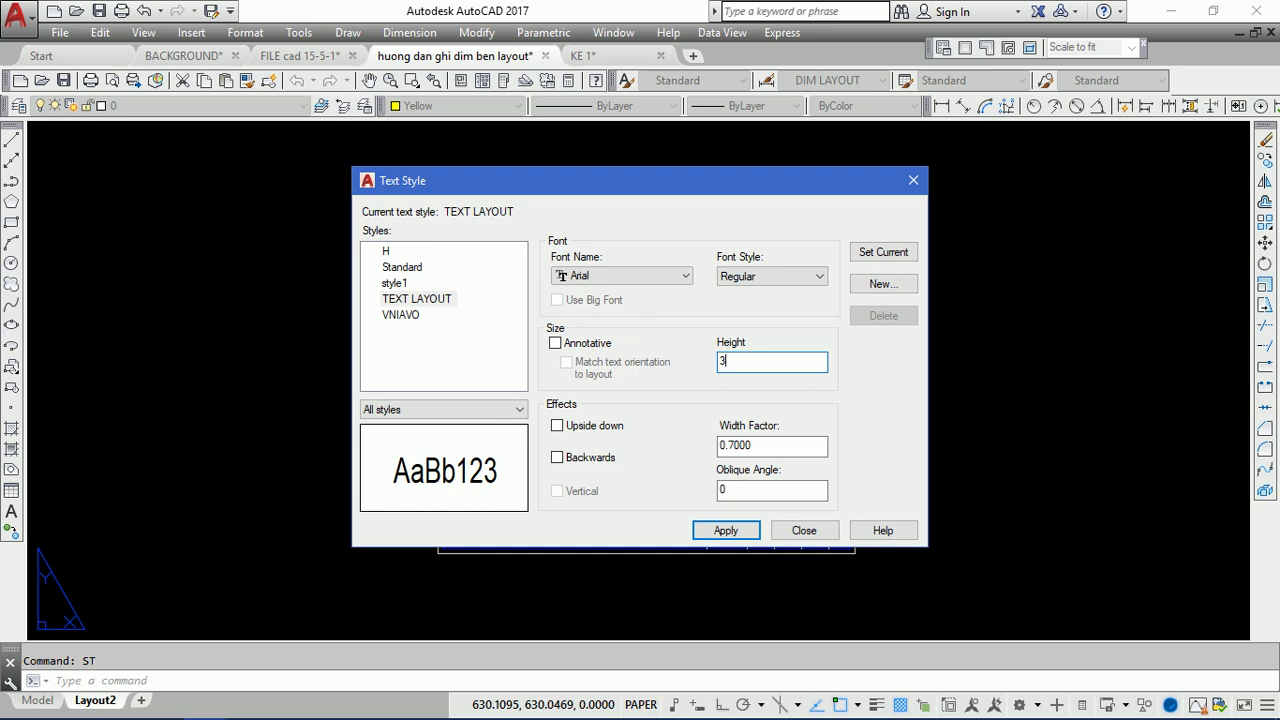
double_click(737, 360)
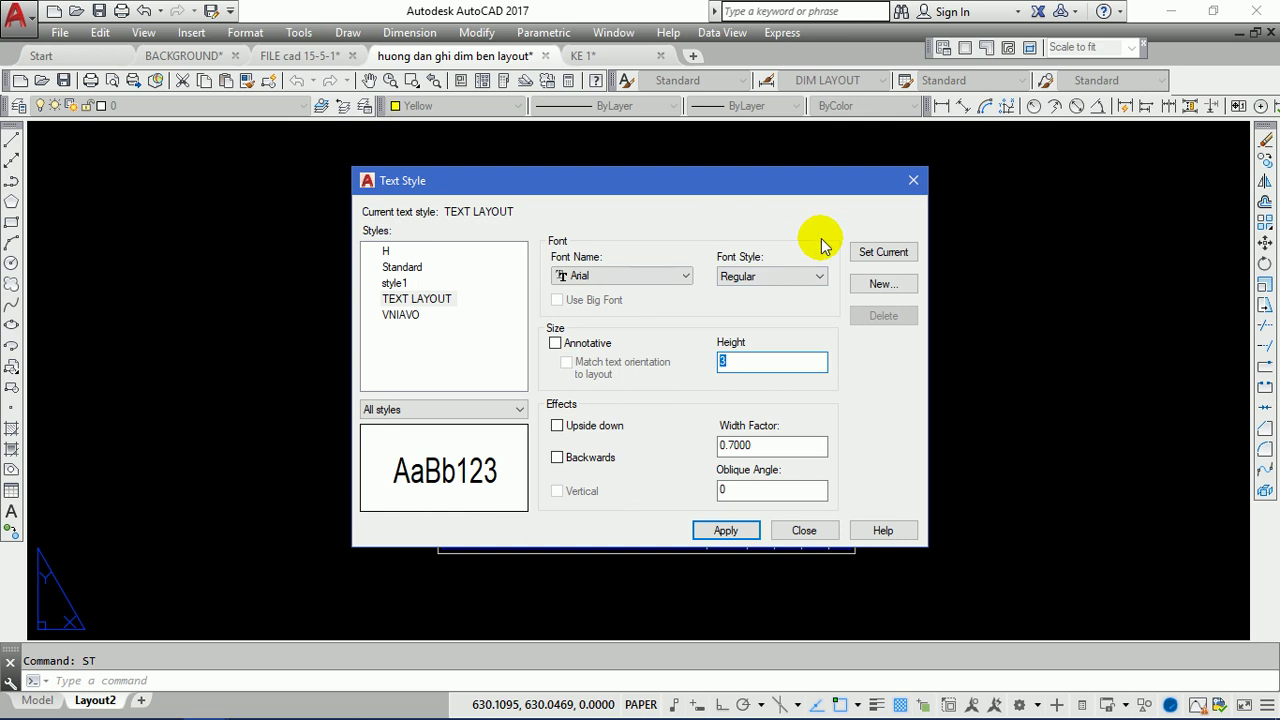
click(749, 357)
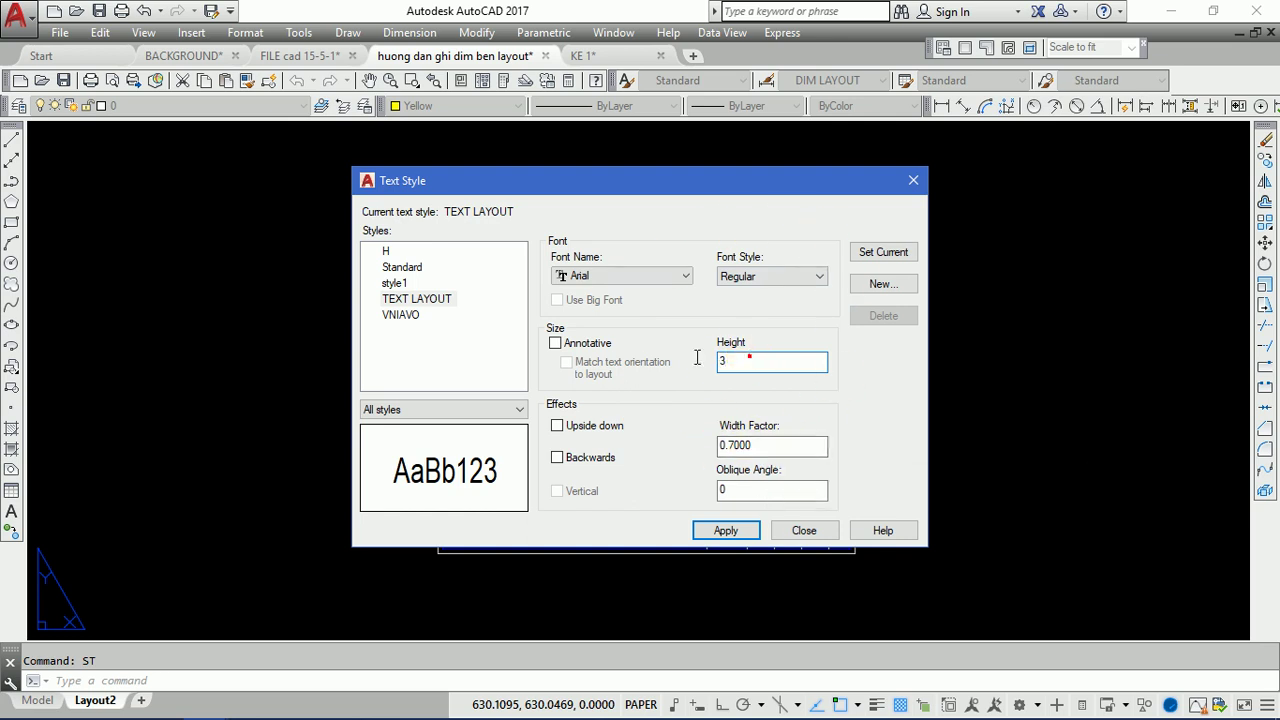
double_click(736, 361)
double_click(737, 446)
text(0.8)
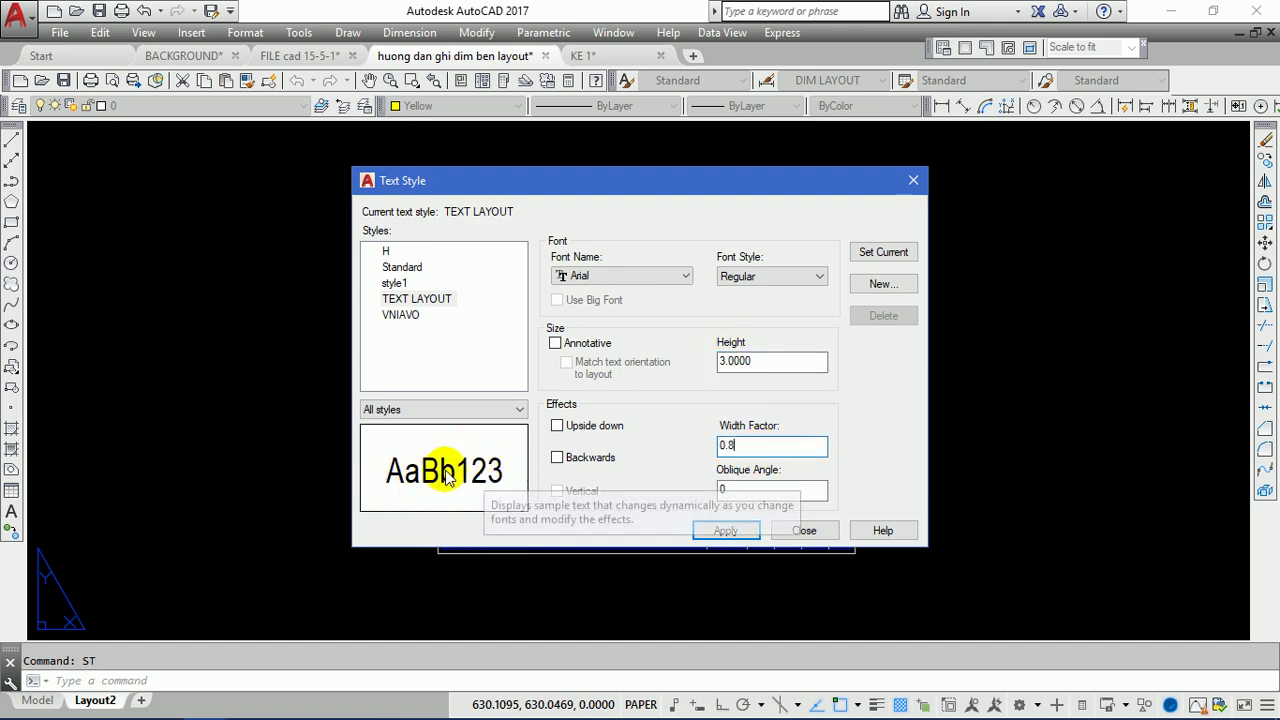
click(734, 530)
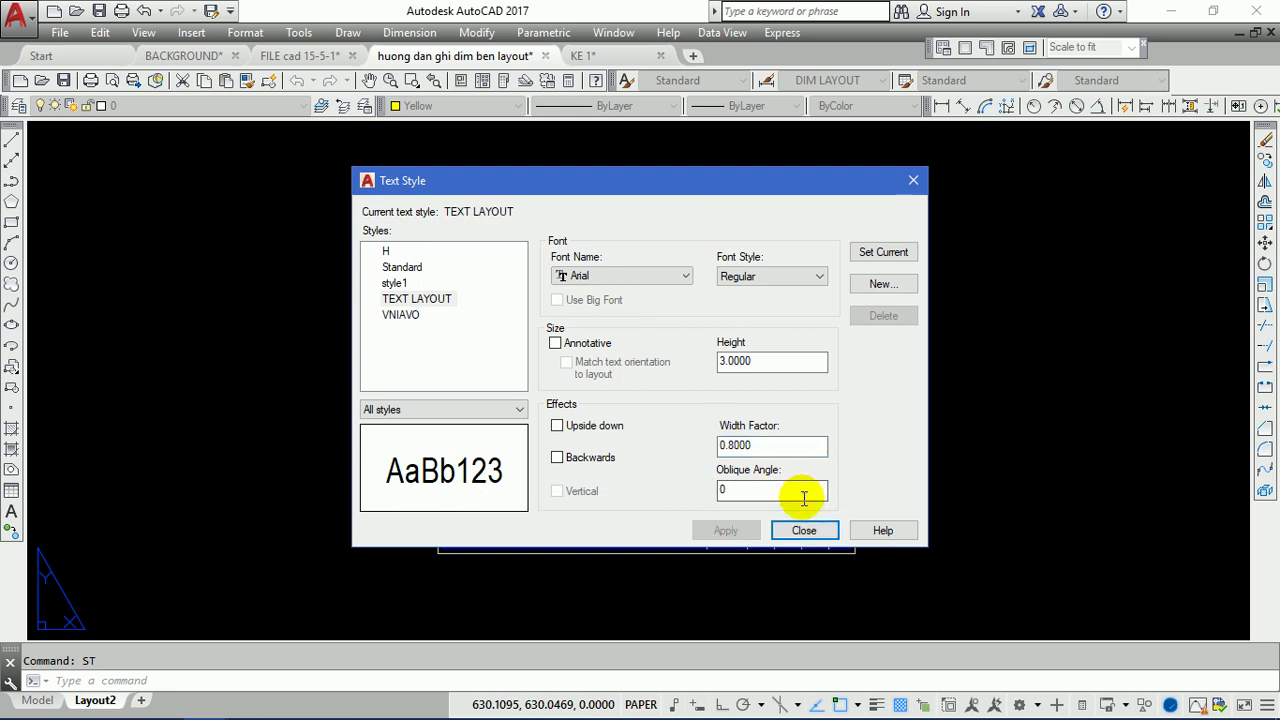
click(806, 530)
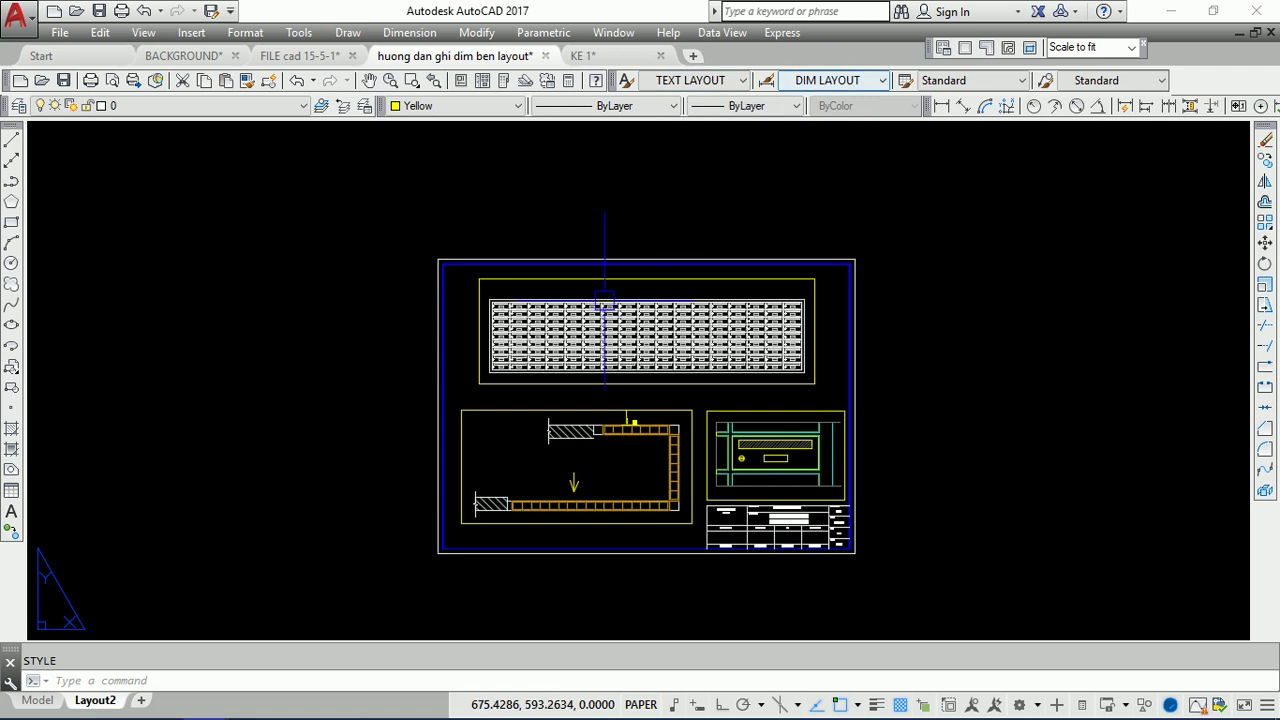
scroll(689, 381, up, 3)
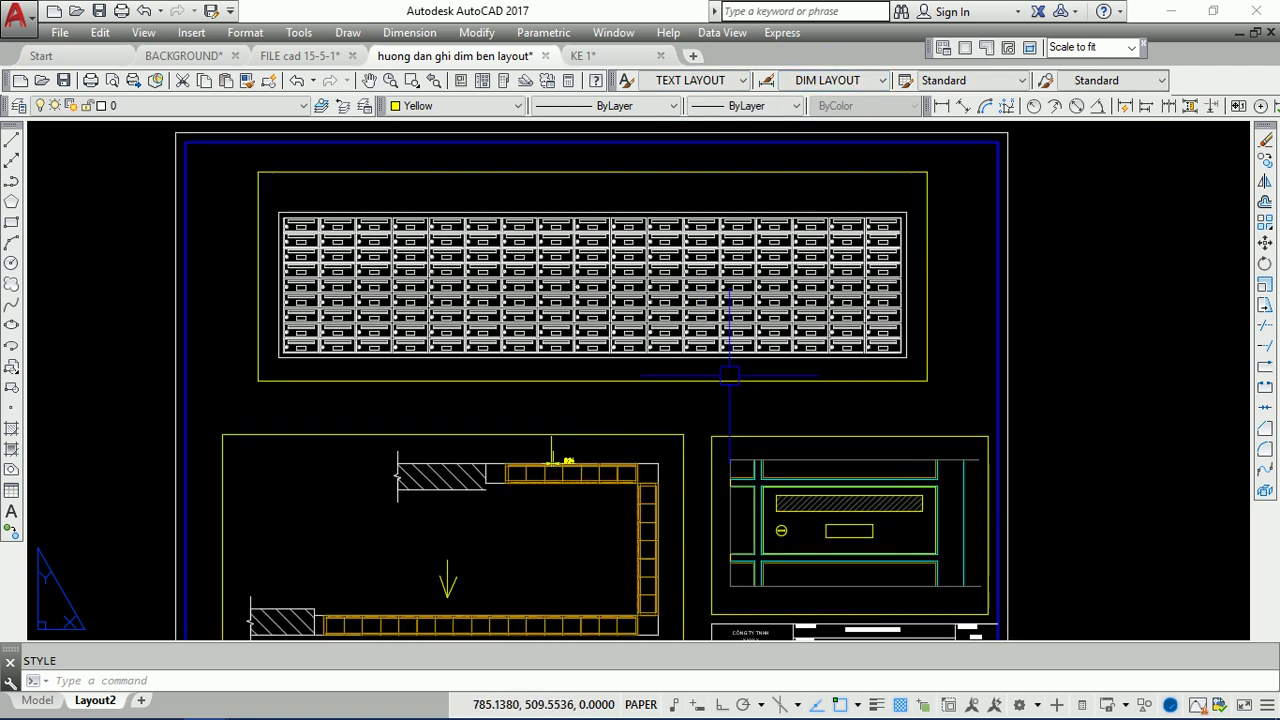
scroll(451, 189, down, 3)
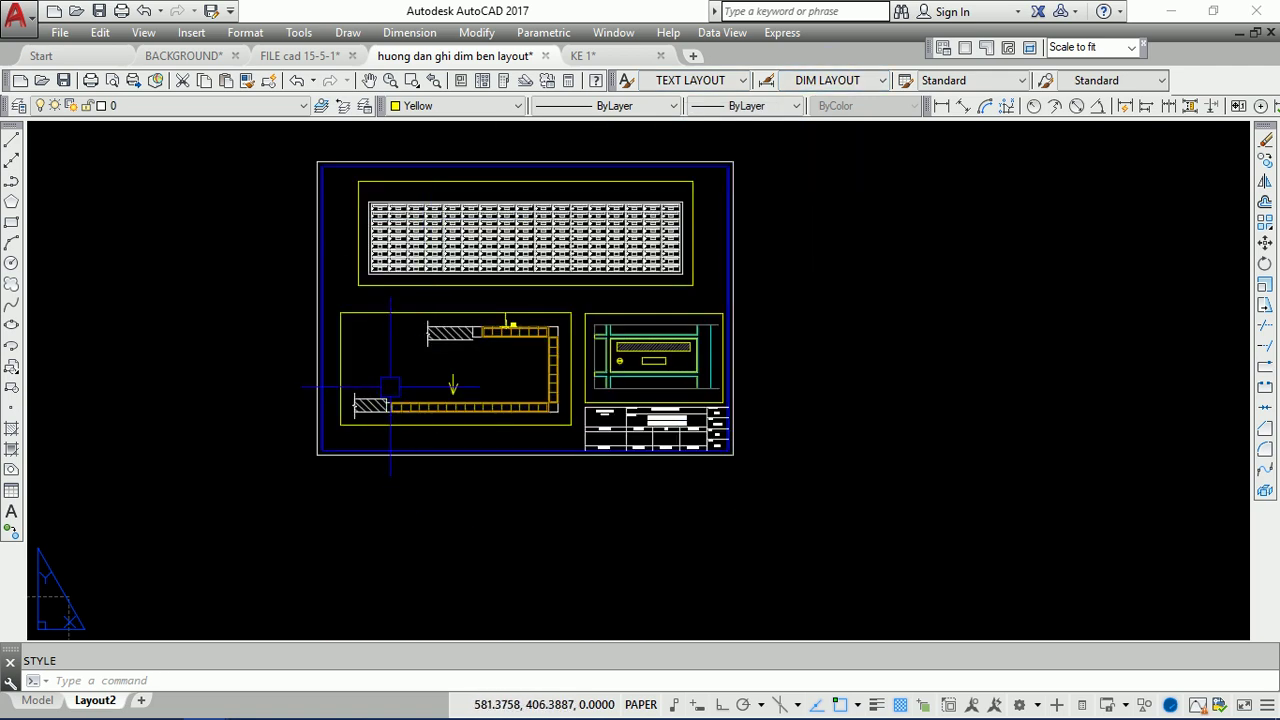
scroll(391, 386, up, 3)
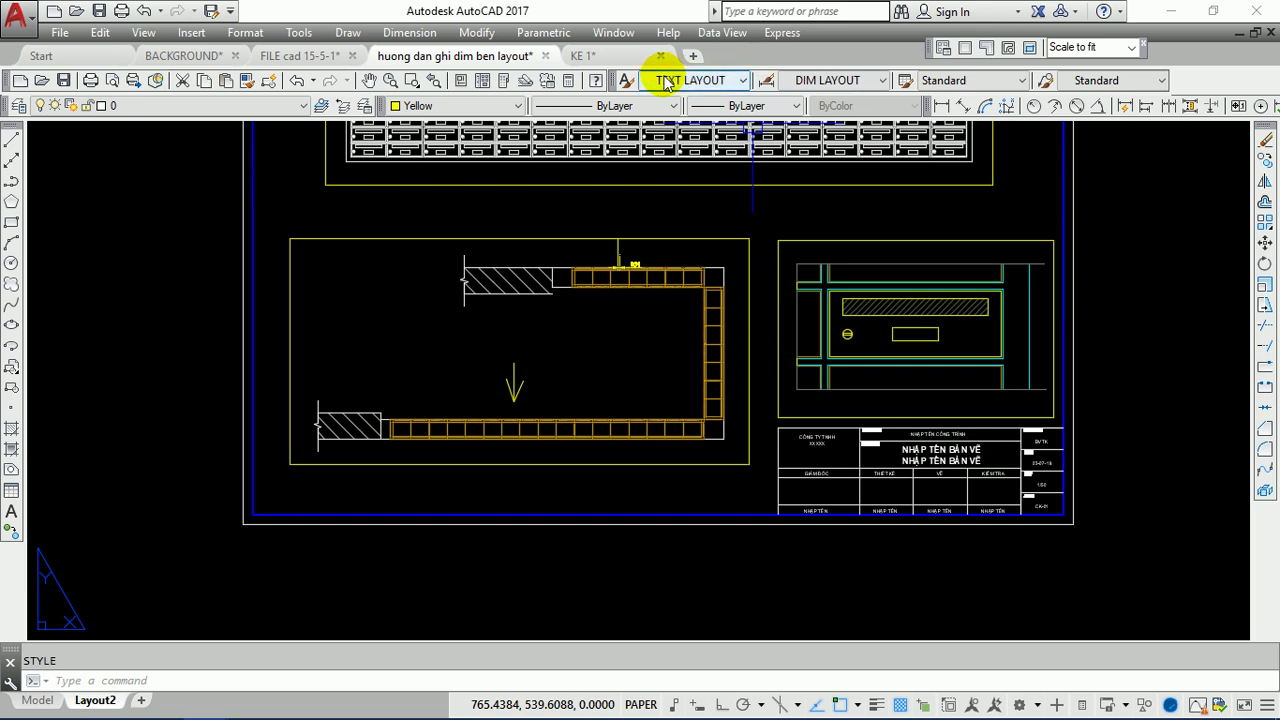
middle_drag(638, 310, 627, 467)
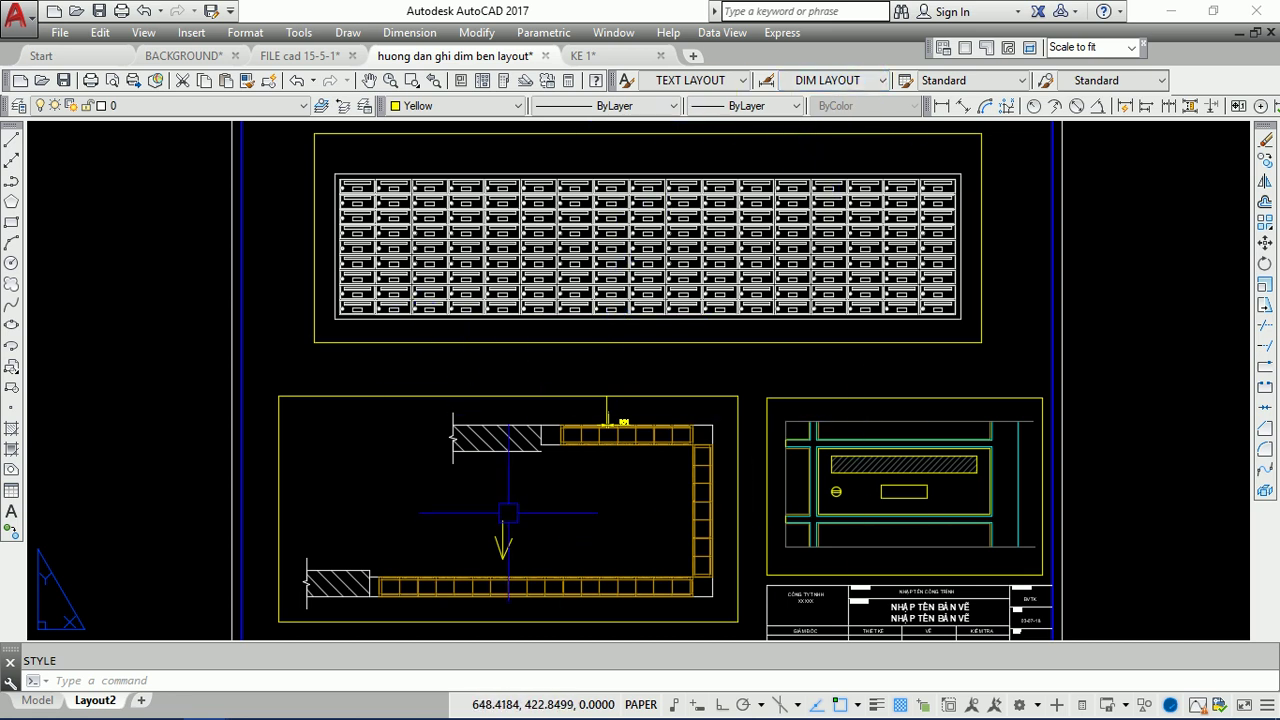
middle_drag(508, 513, 492, 471)
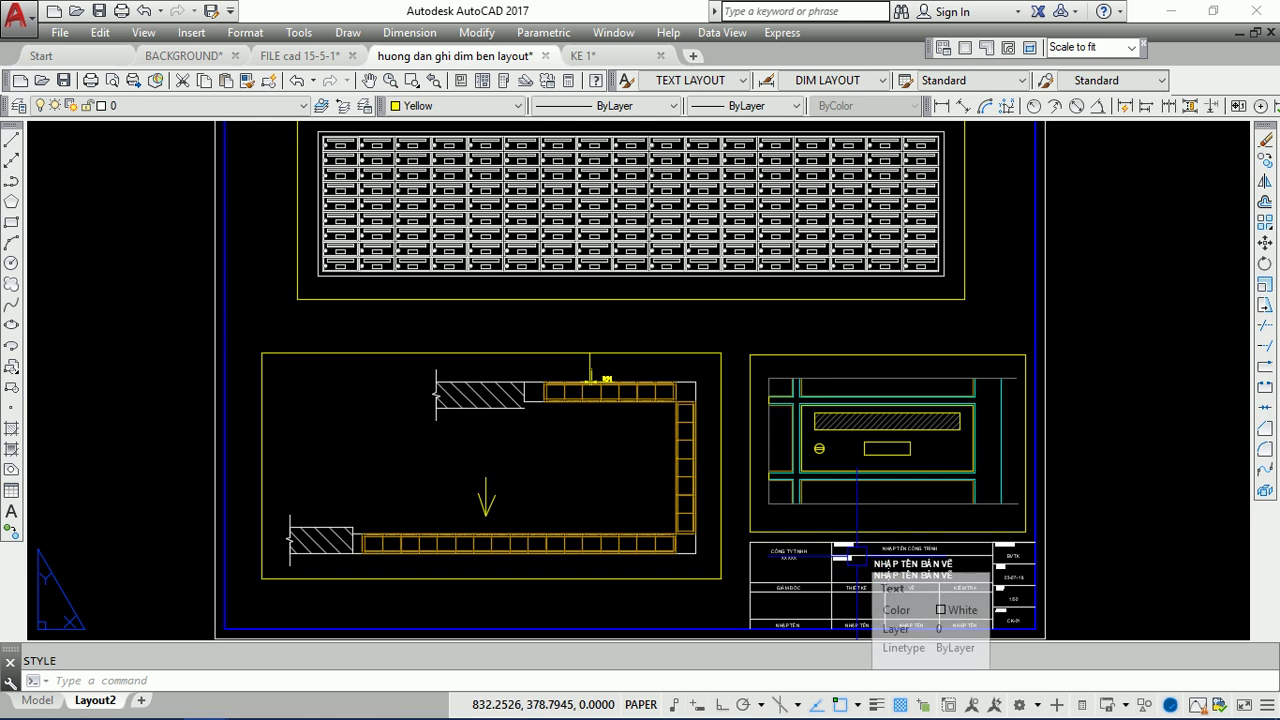
middle_drag(800, 130, 781, 210)
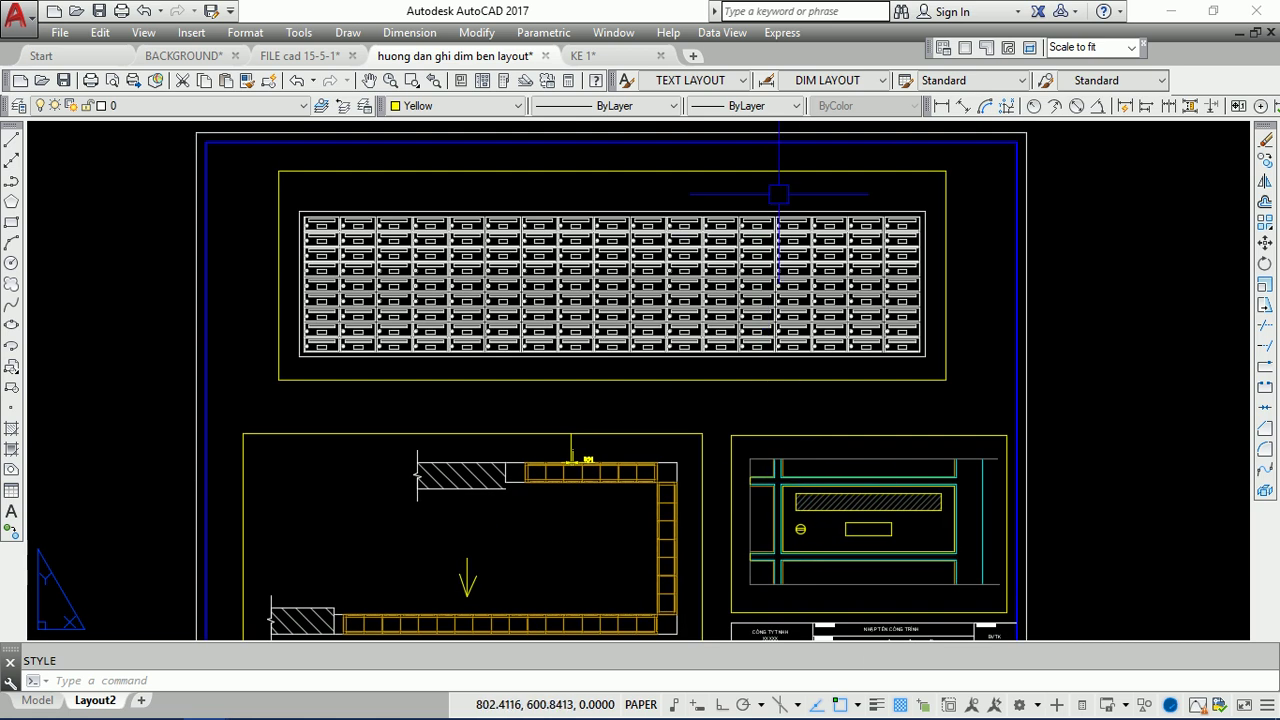
middle_drag(476, 324, 486, 426)
scroll(323, 293, up, 3)
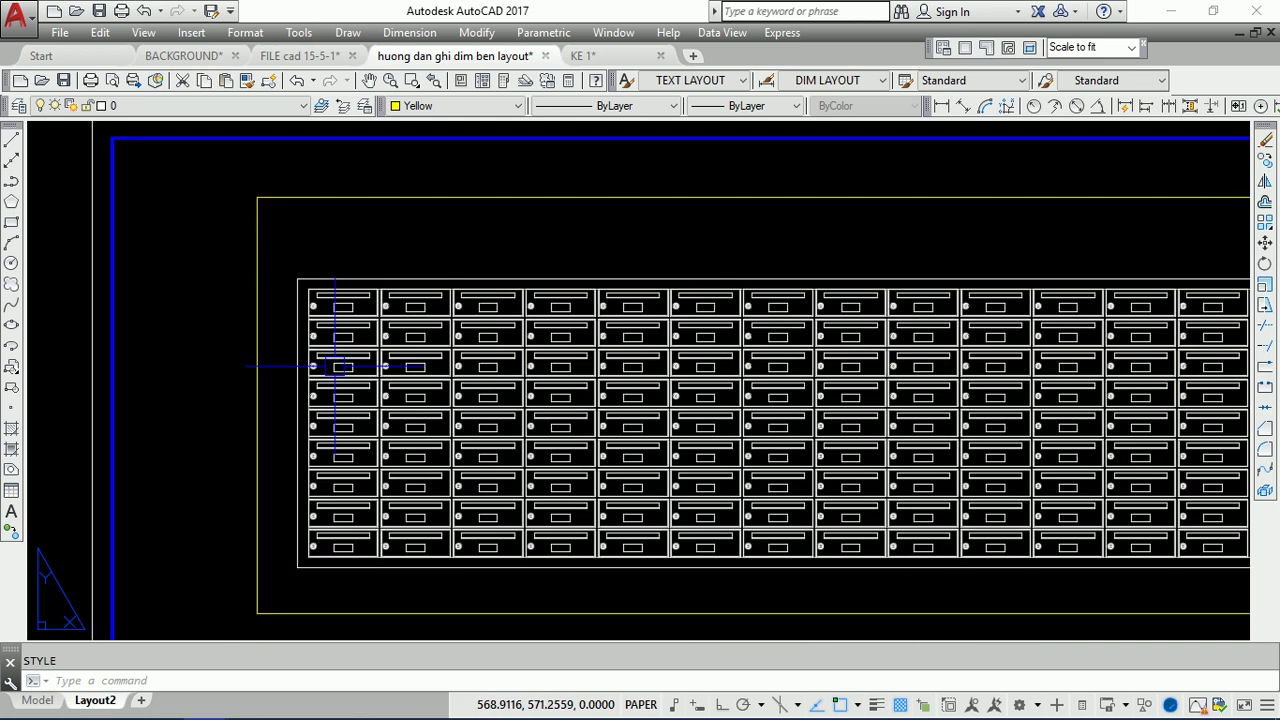
- Keep DIMASSOC at 2, then switch to the Model tab showing the mailbox drawing
text(DIMASSOC)
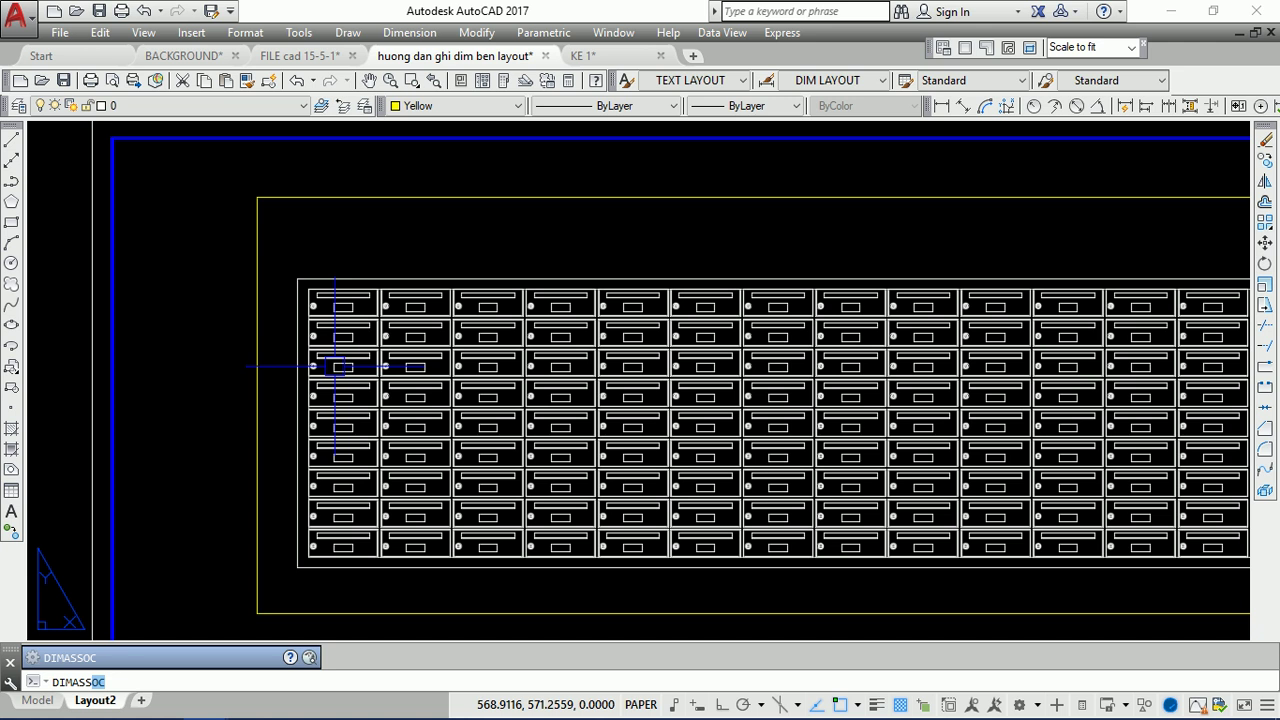
key(Return)
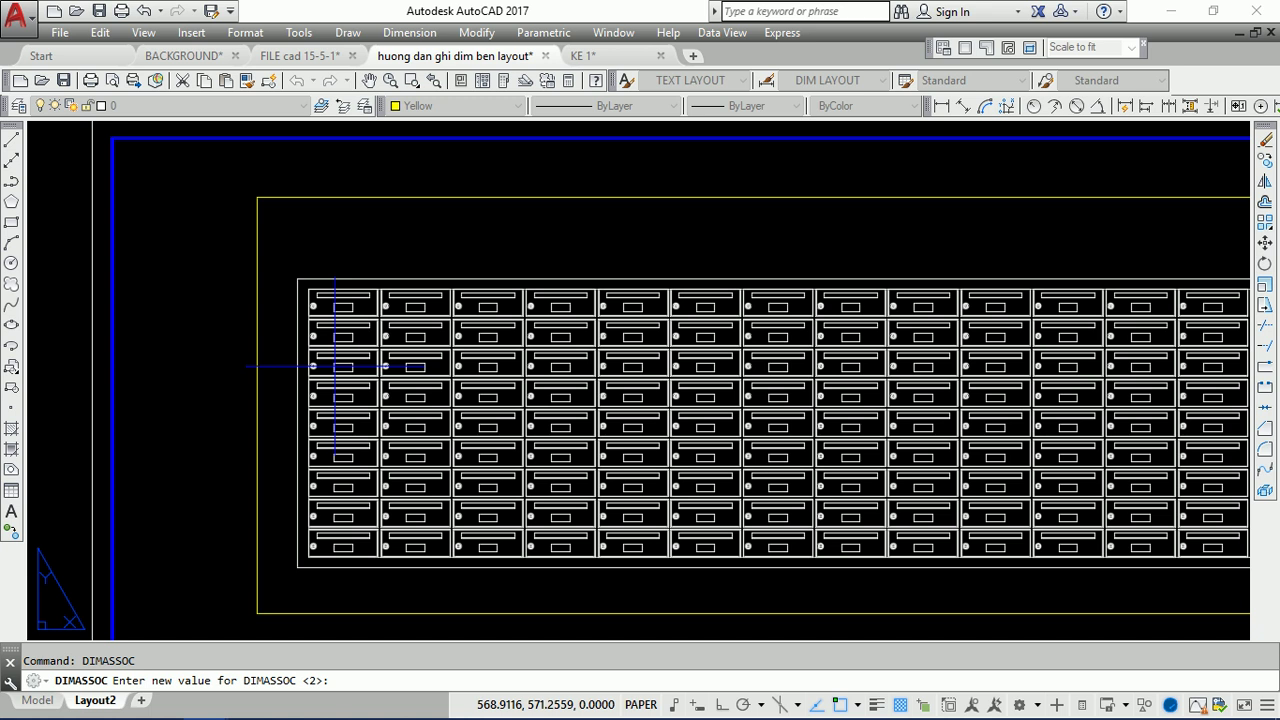
key(Return)
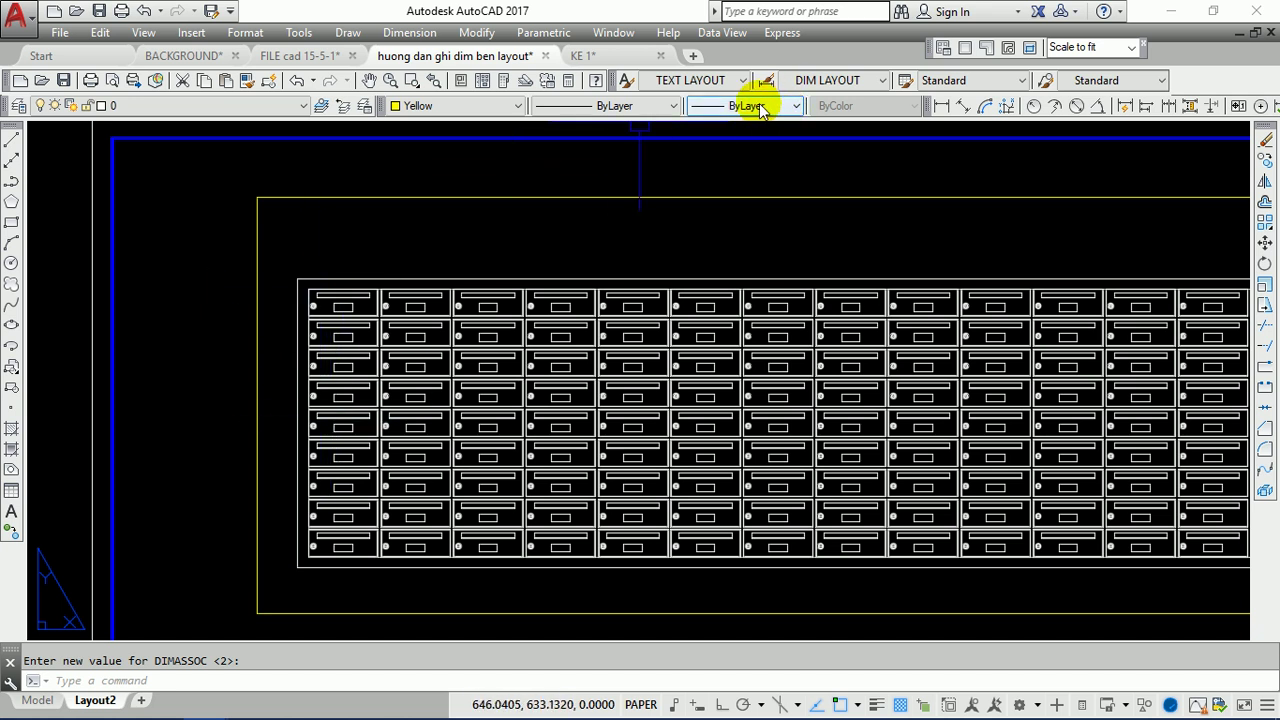
click(37, 700)
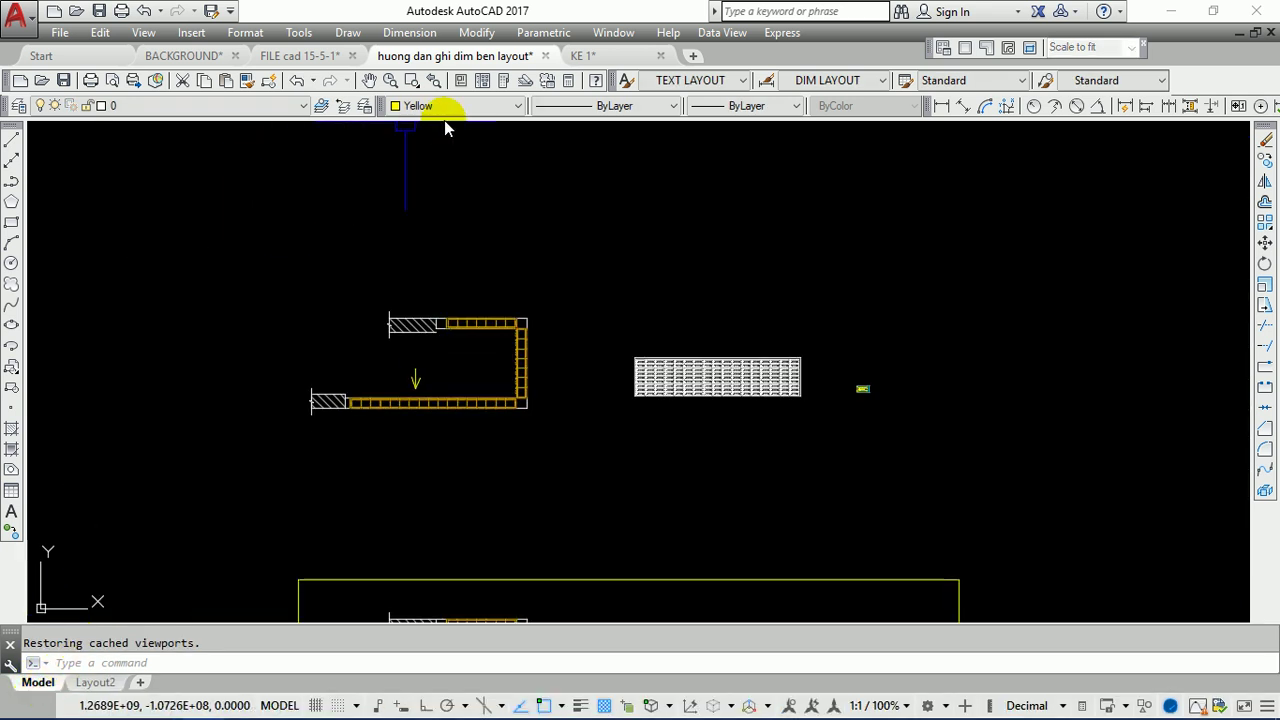
scroll(425, 278, down, 3)
- Draw a 500-long line in model space
text(l)
key(Return)
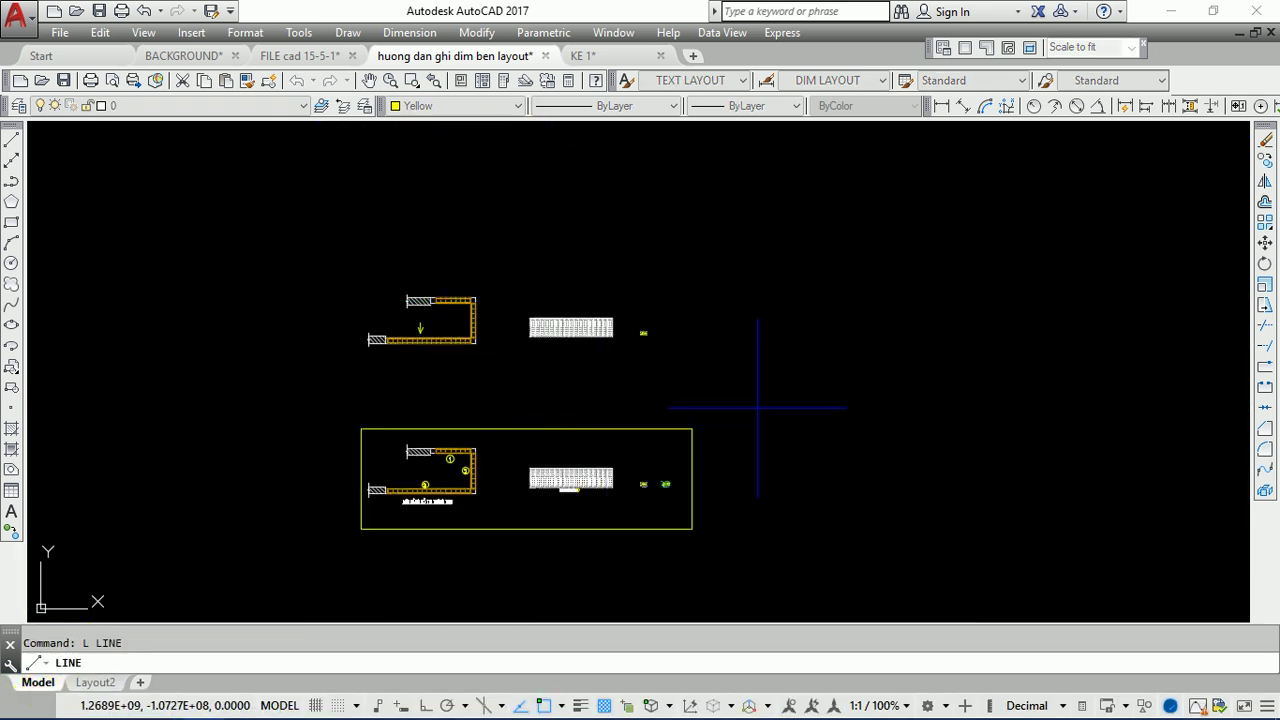
scroll(827, 386, up, 3)
click(530, 374)
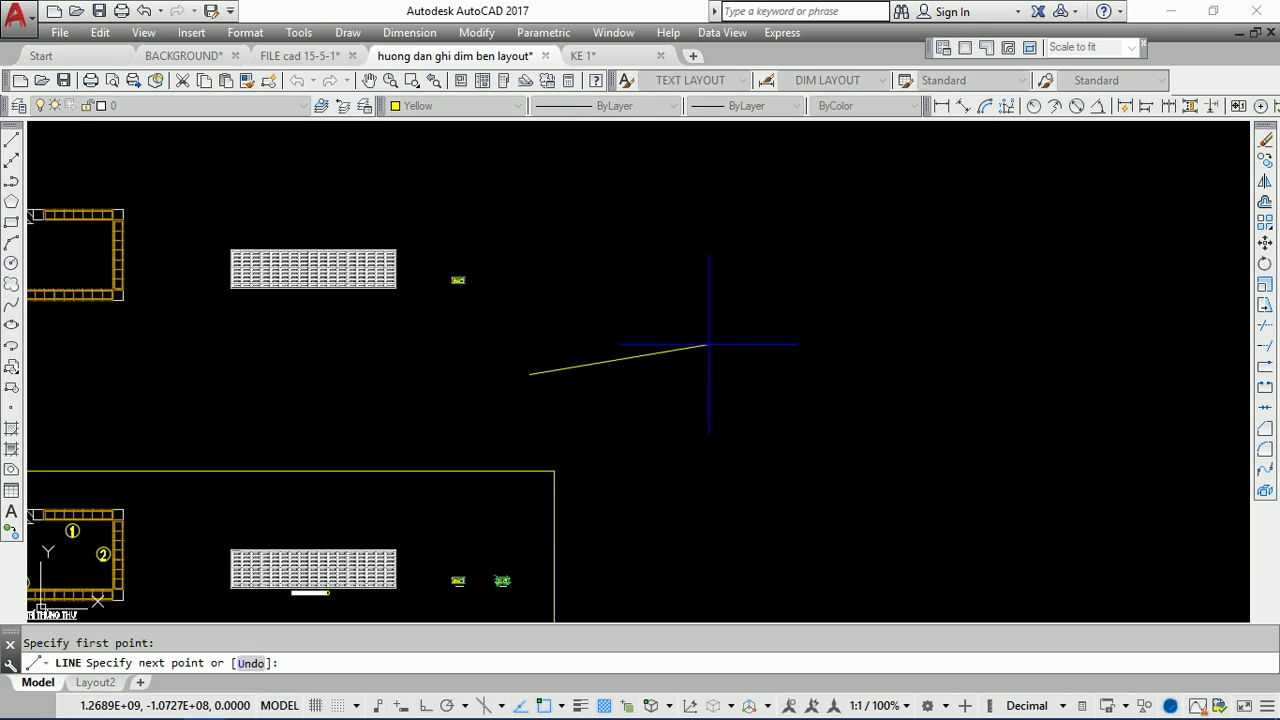
text(500)
key(Return)
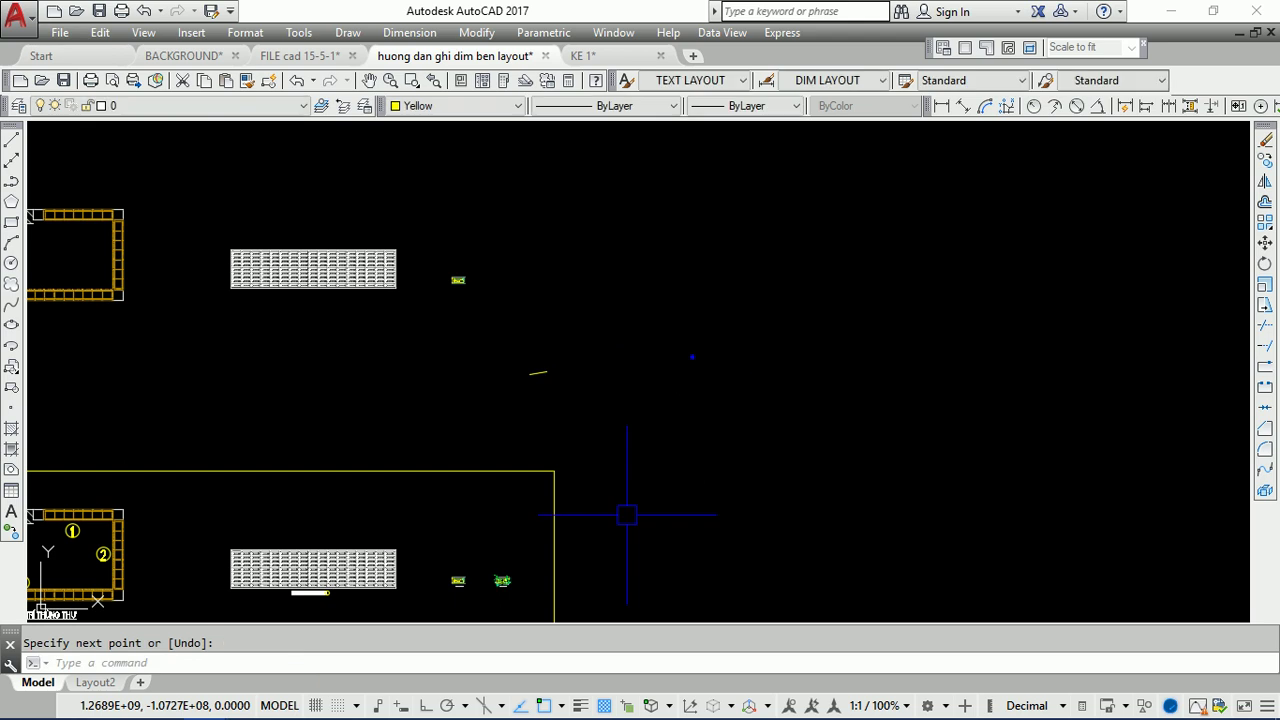
scroll(543, 371, up, 4)
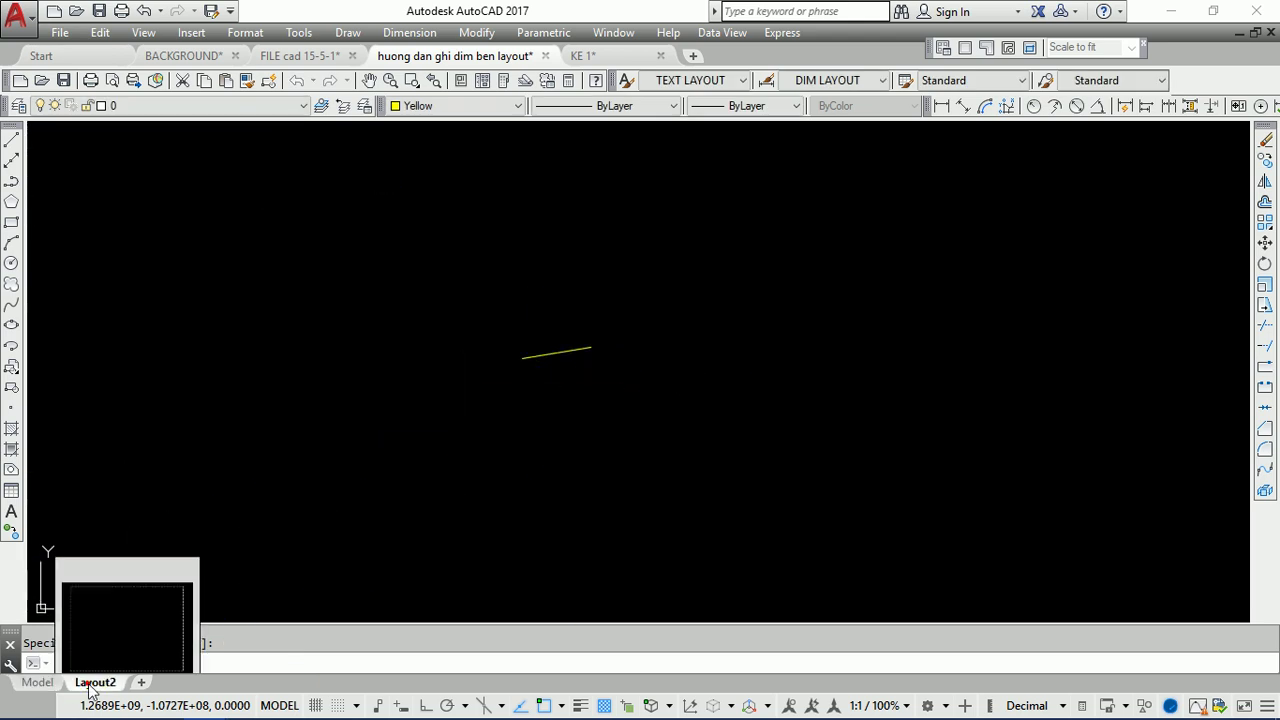
- On Layout2, create a new viewport beside the sheet with MVIEW
click(78, 684)
scroll(587, 347, down, 5)
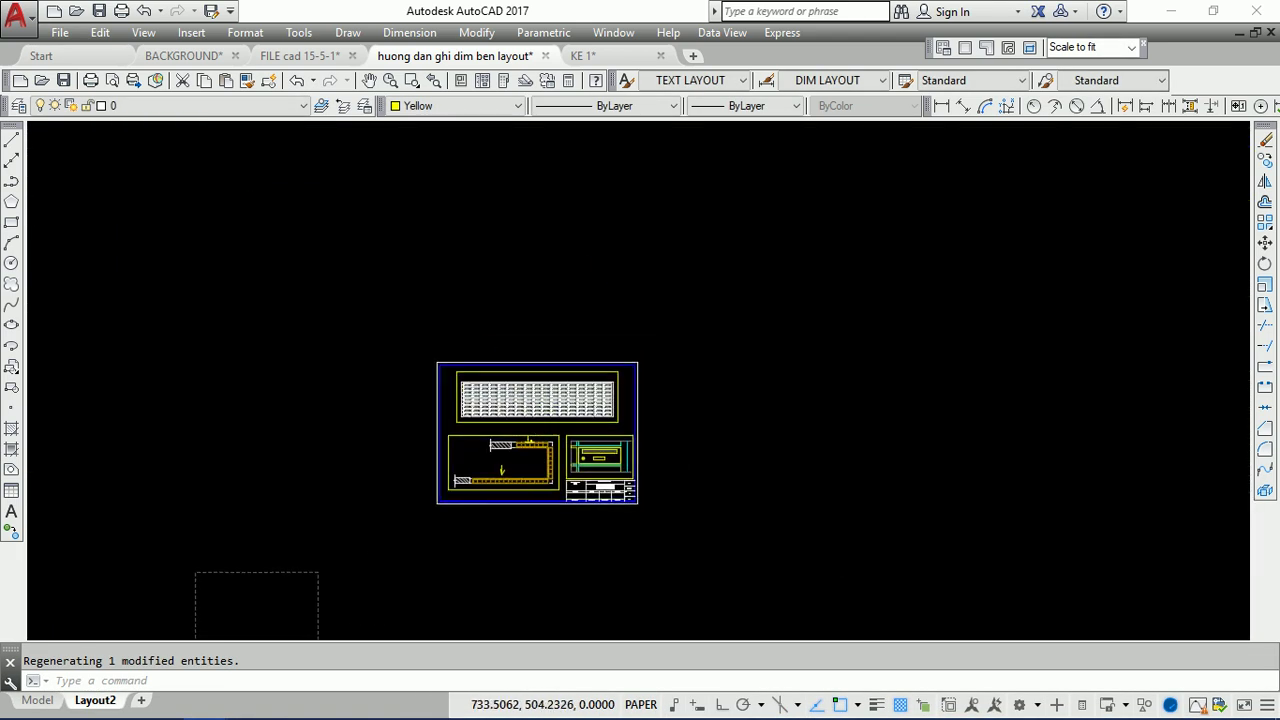
scroll(677, 329, up, 3)
text(mv)
key(Return)
click(807, 430)
click(1000, 305)
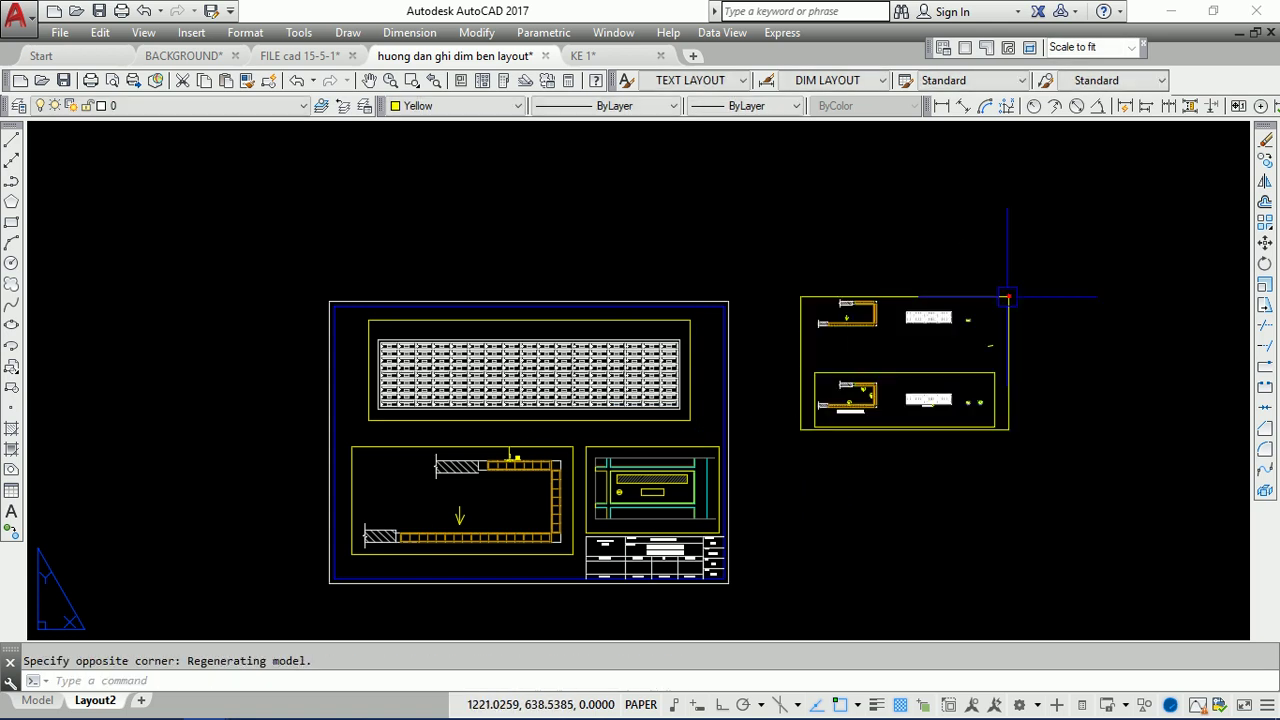
- Center the line inside the new viewport, then return to paper space
scroll(935, 385, up, 3)
double_click(864, 361)
scroll(864, 361, up, 5)
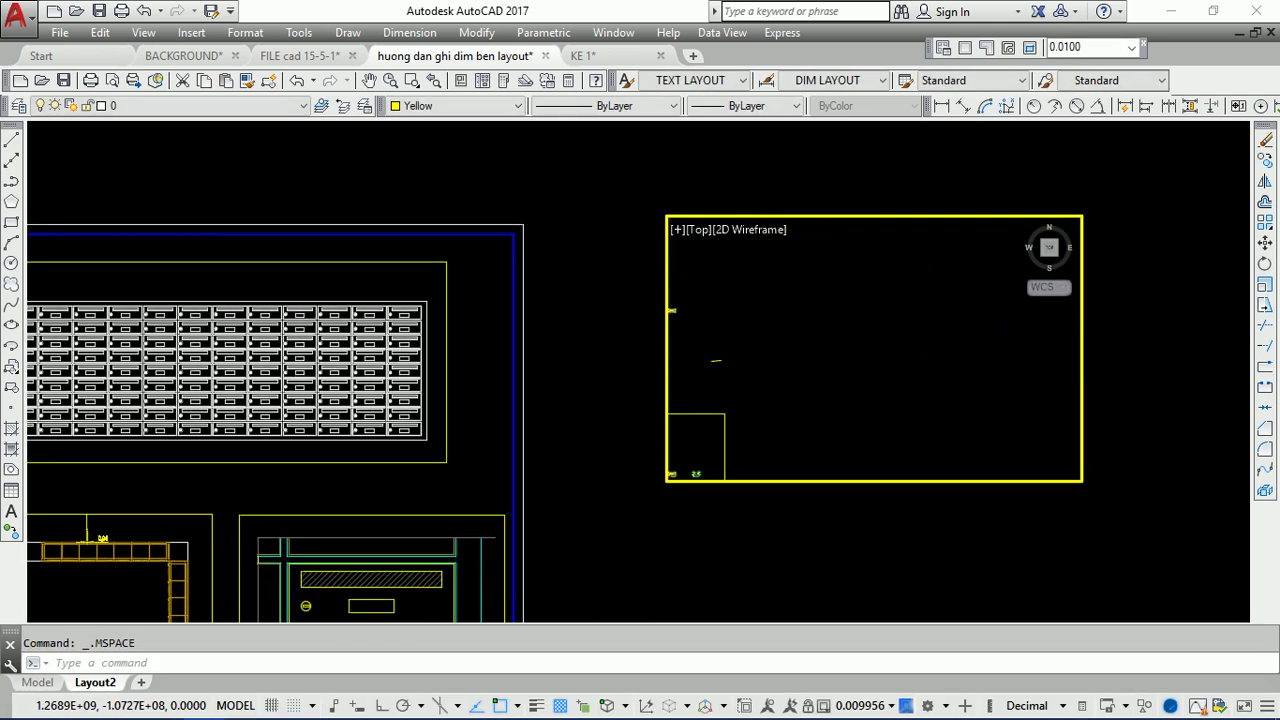
middle_drag(806, 343, 855, 343)
double_click(838, 188)
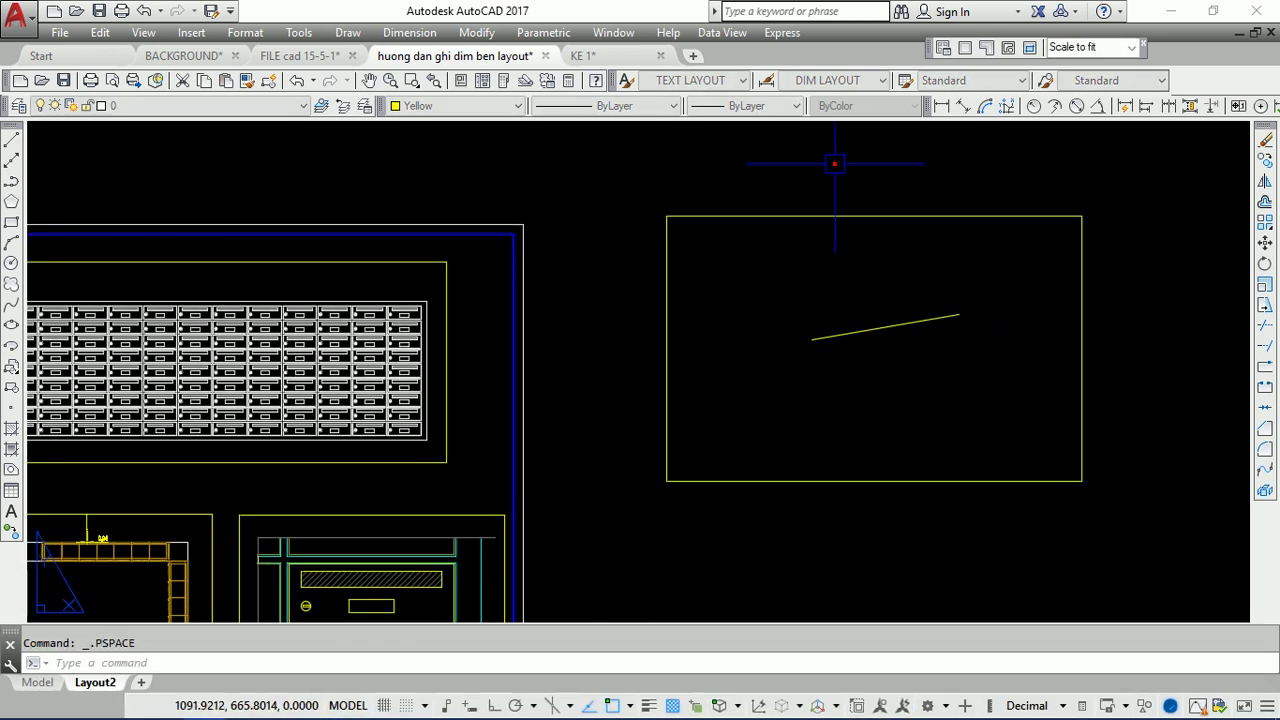
scroll(906, 289, up, 3)
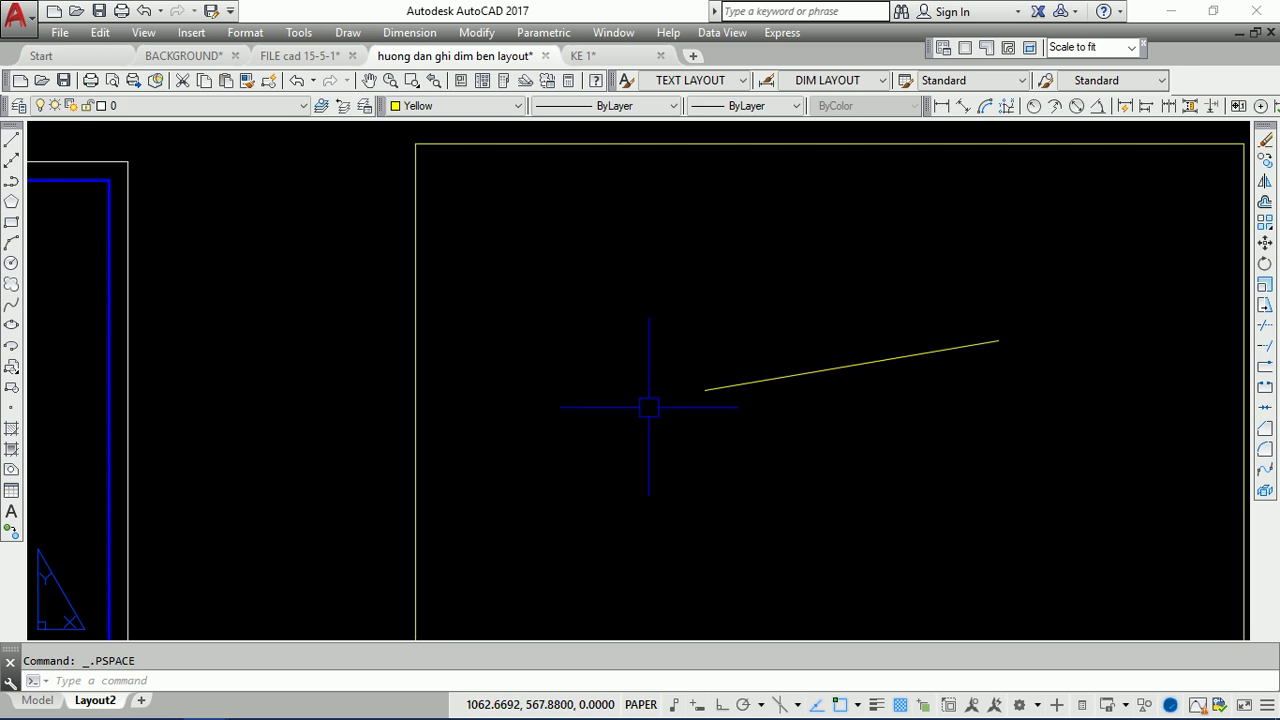
- Place a 500 aligned dimension above the slanted line
click(963, 106)
click(705, 390)
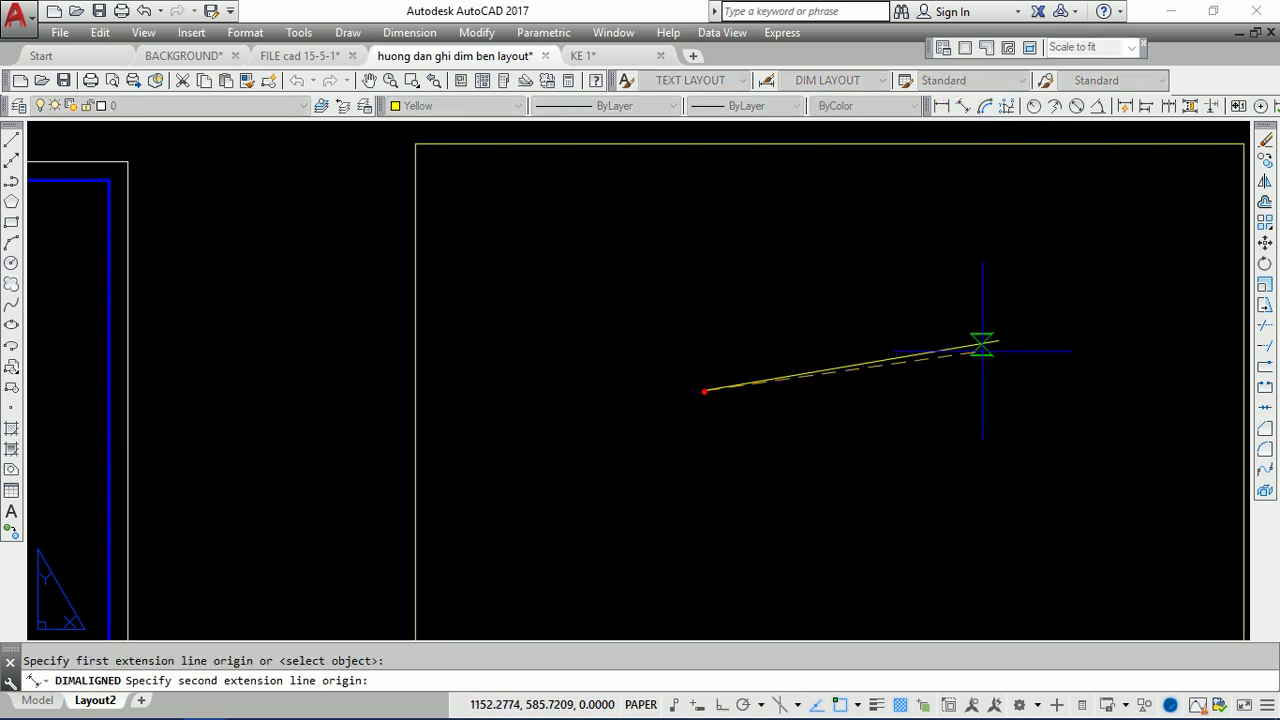
click(998, 341)
key(Escape)
key(Return)
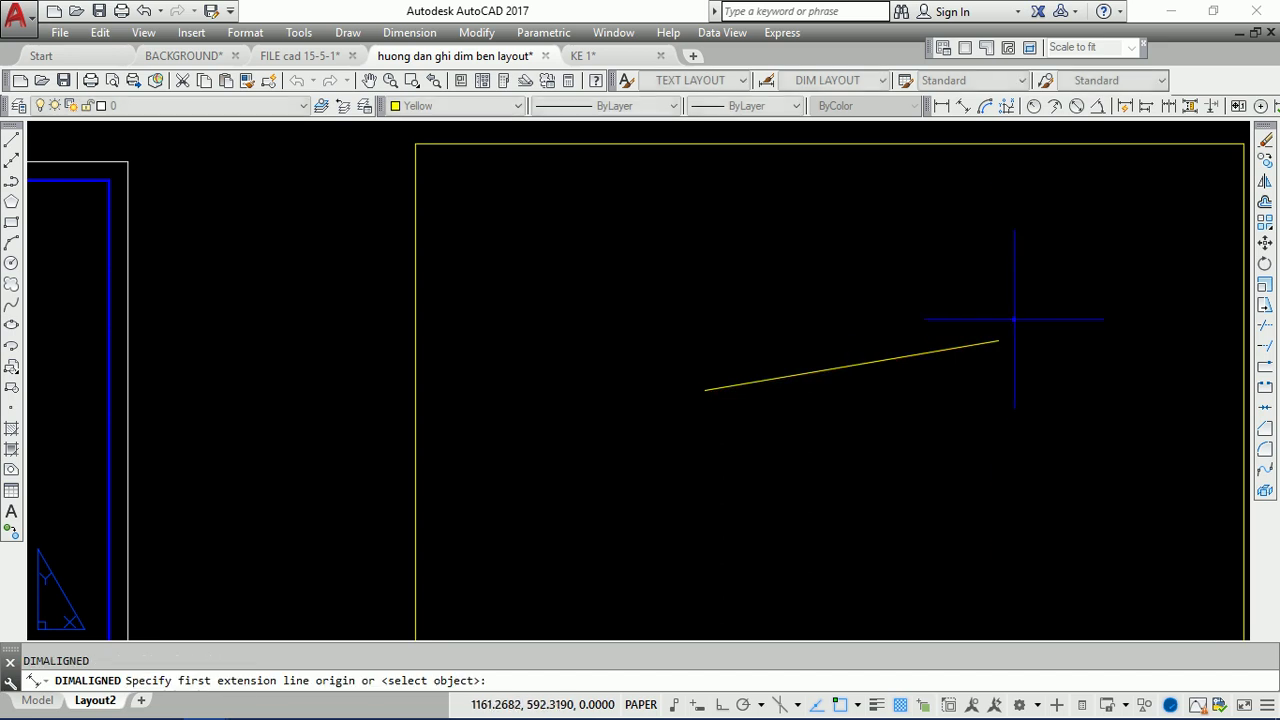
click(998, 341)
click(705, 390)
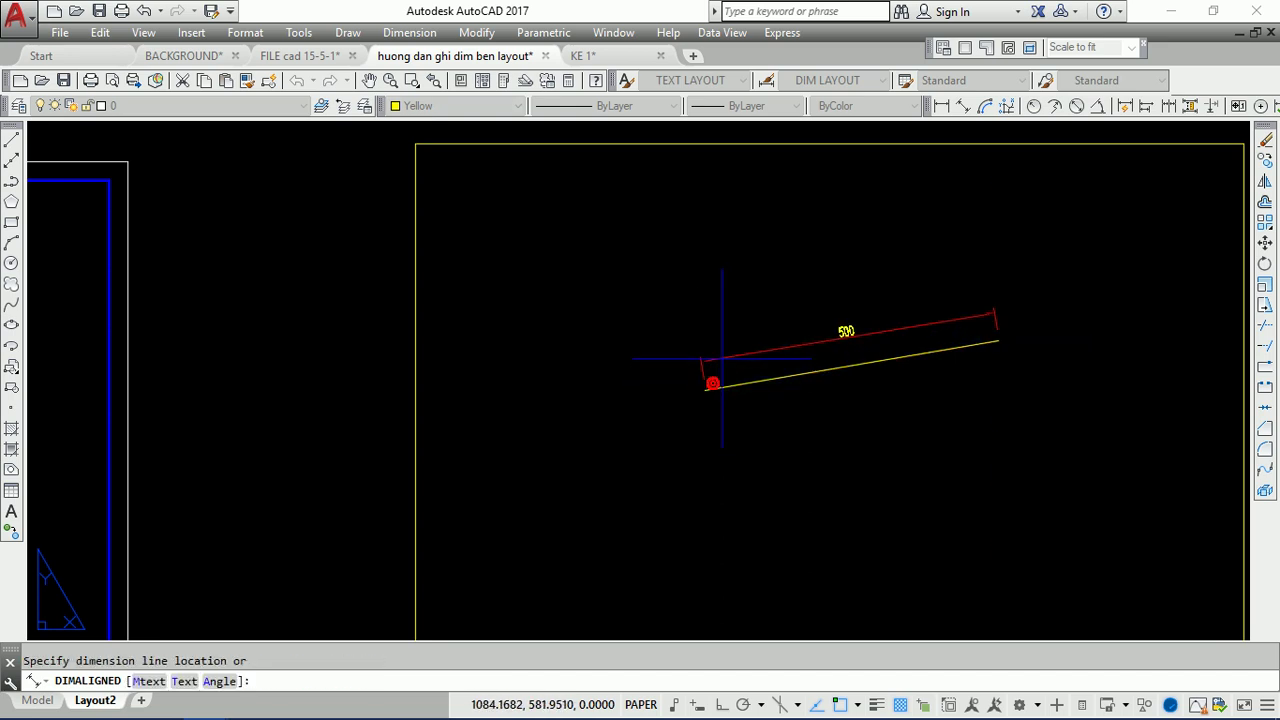
click(722, 358)
scroll(722, 358, up, 2)
scroll(709, 343, up, 1)
scroll(737, 320, down, 6)
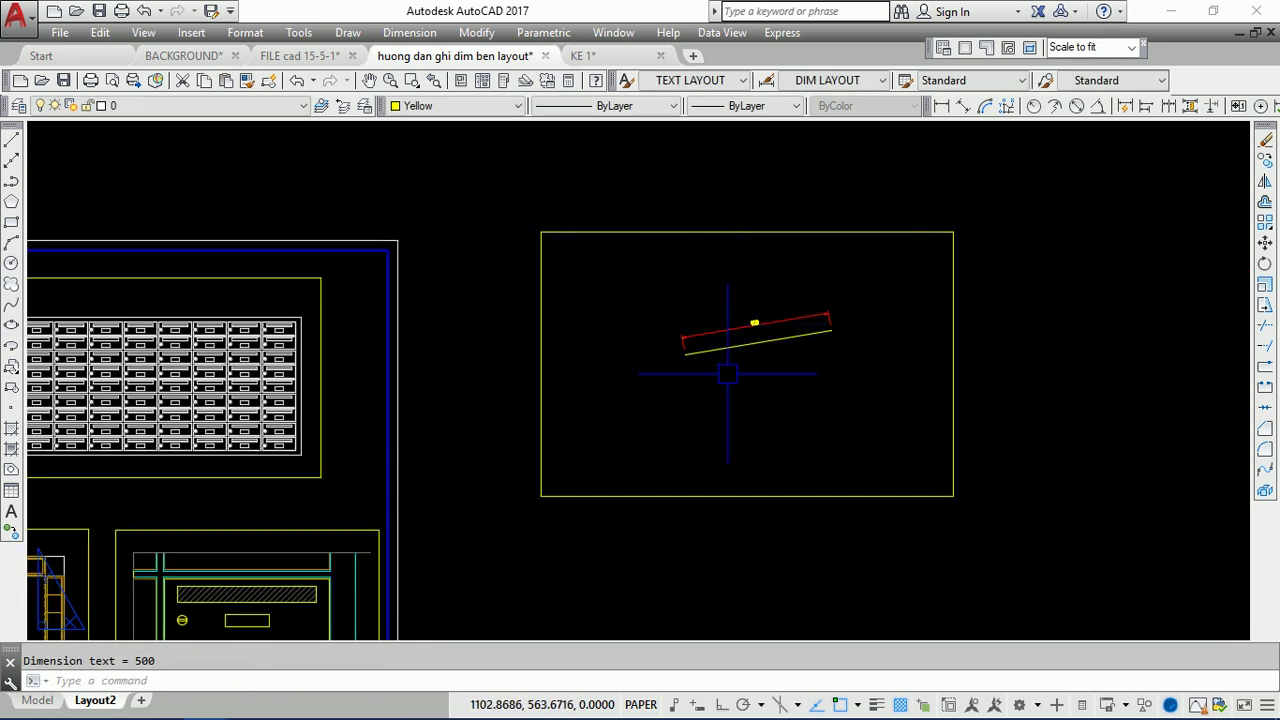
- Add a 74 aligned dimension below the line
key(Return)
scroll(723, 374, up, 2)
click(677, 387)
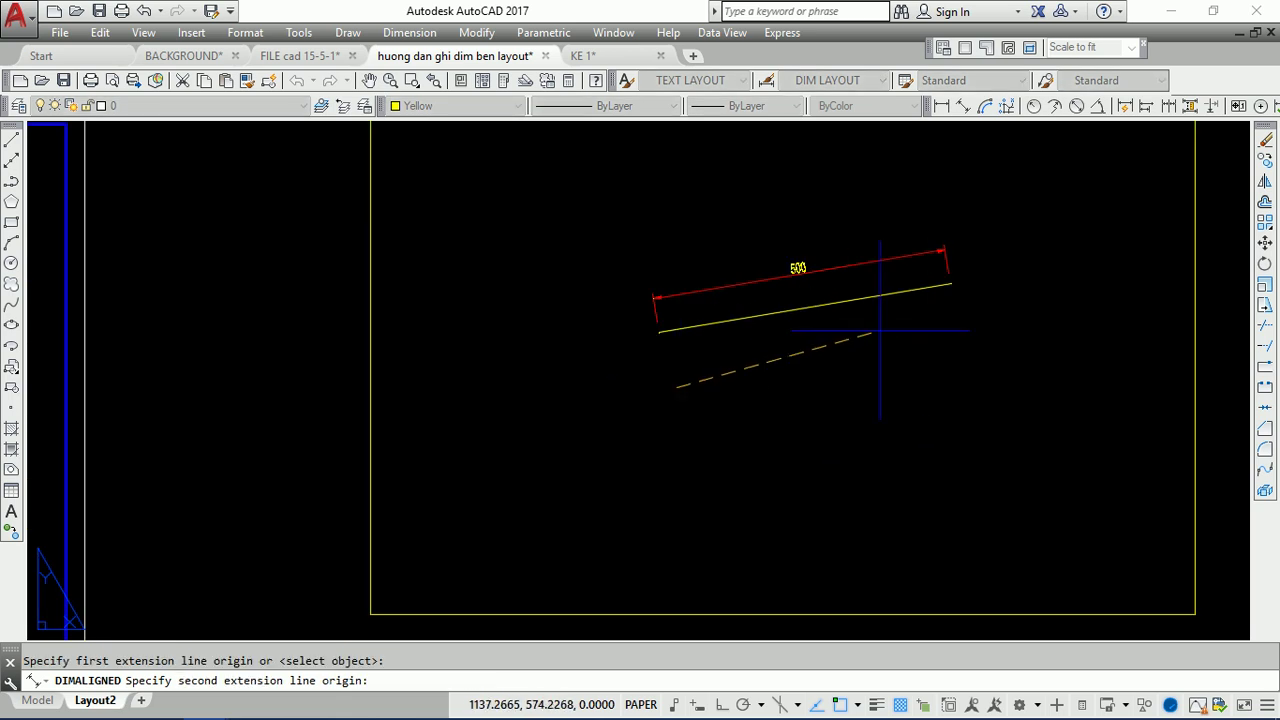
click(945, 323)
click(857, 390)
scroll(842, 403, down, 3)
scroll(842, 403, up, 4)
scroll(814, 371, up, 2)
scroll(829, 386, down, 7)
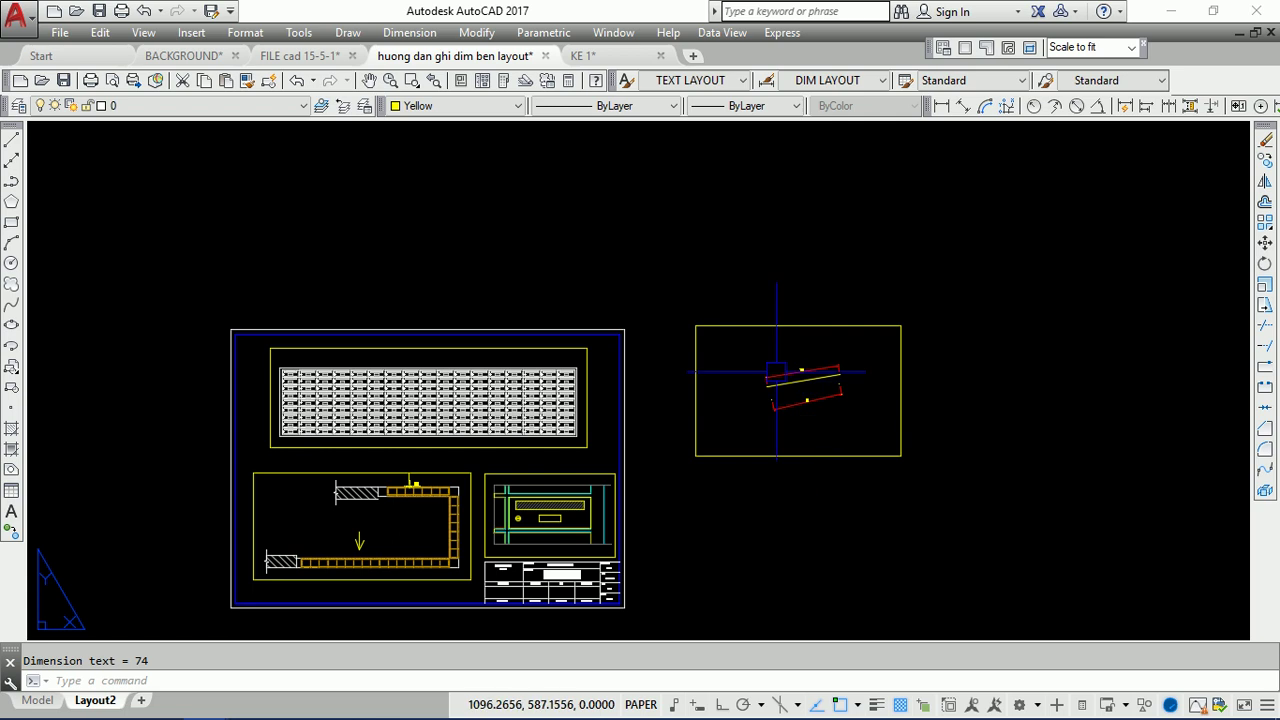
scroll(791, 377, up, 5)
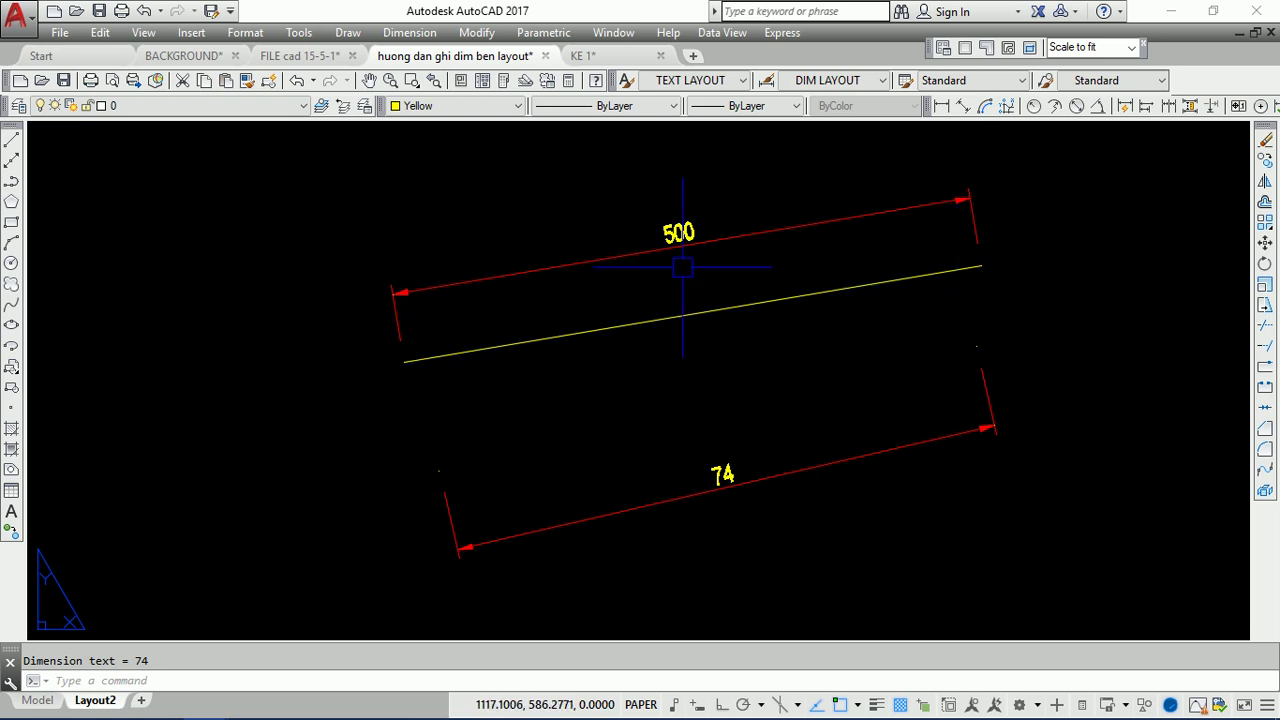
- Cancel an unwanted 508 dimension and erase the 500 aligned dimension
mouse_move(678, 238)
key(Return)
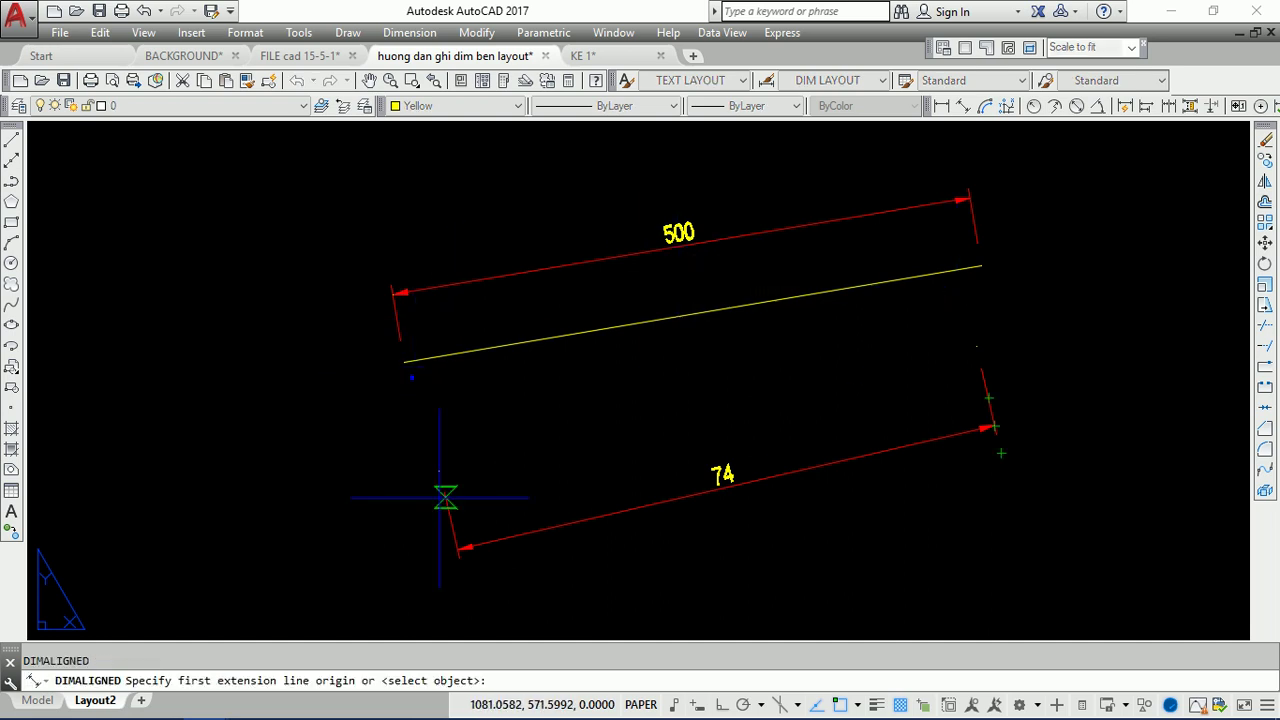
click(405, 361)
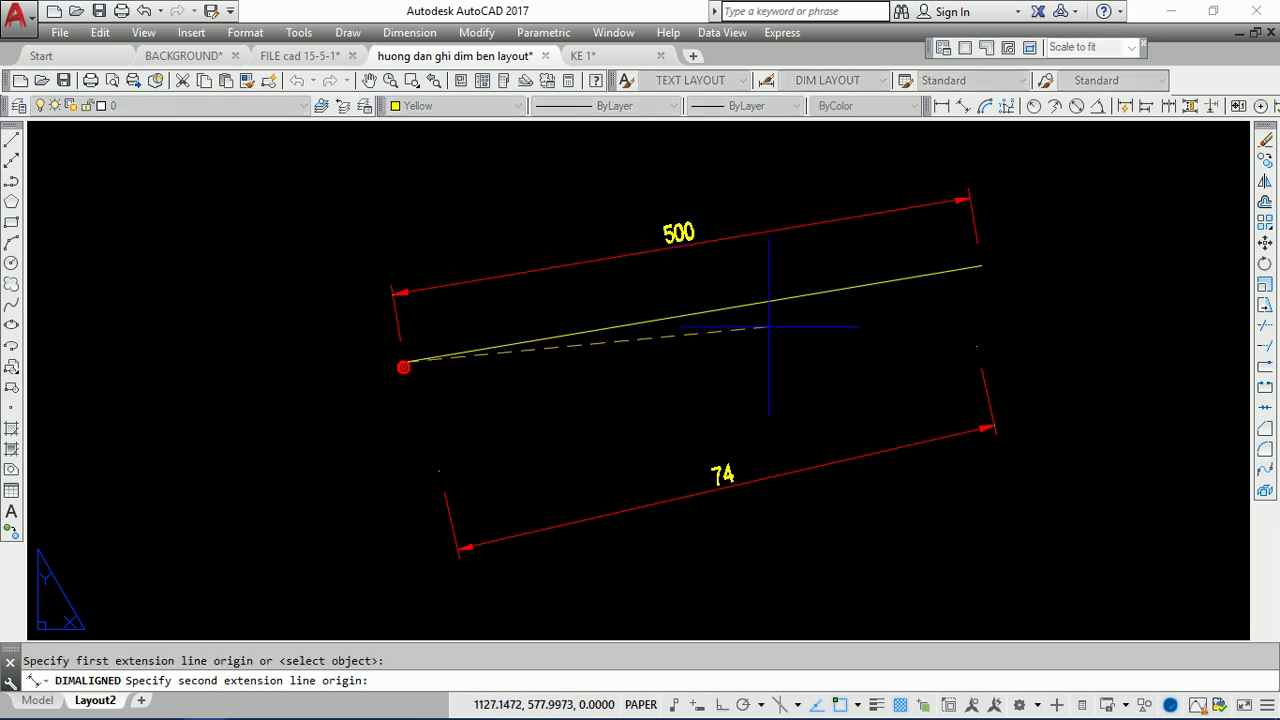
scroll(978, 268, up, 3)
click(964, 274)
scroll(964, 274, down, 4)
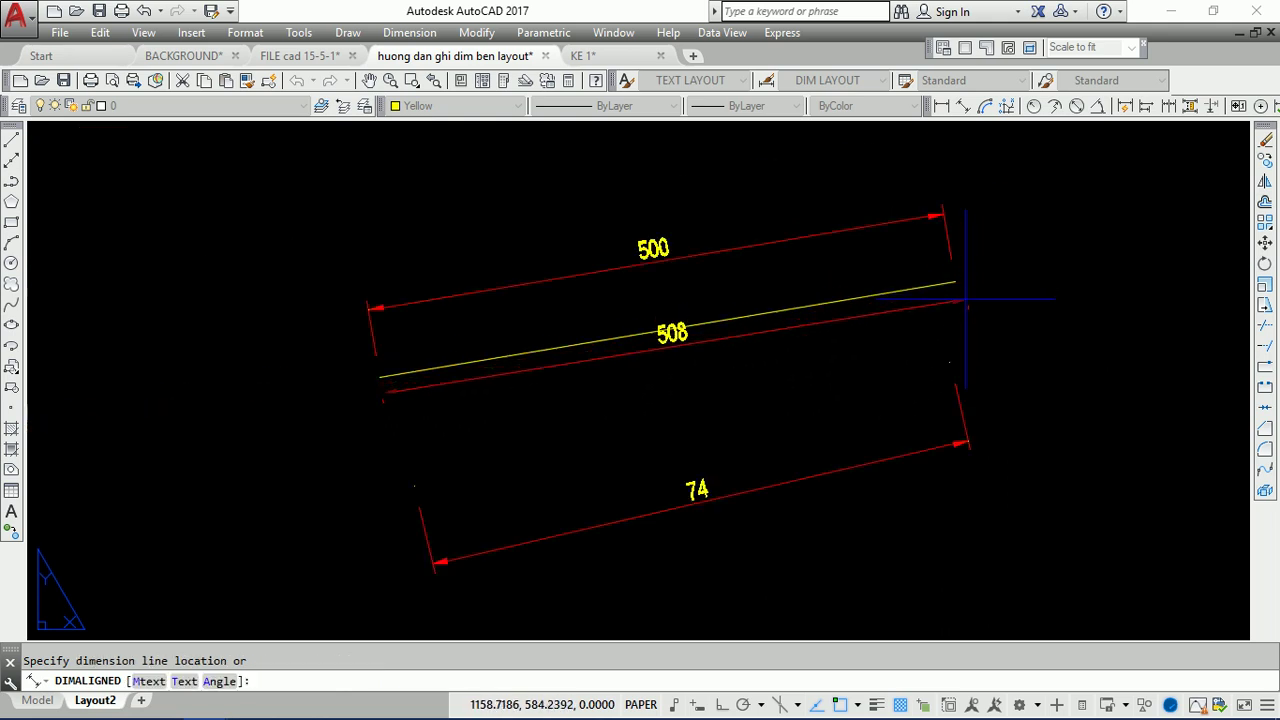
key(Escape)
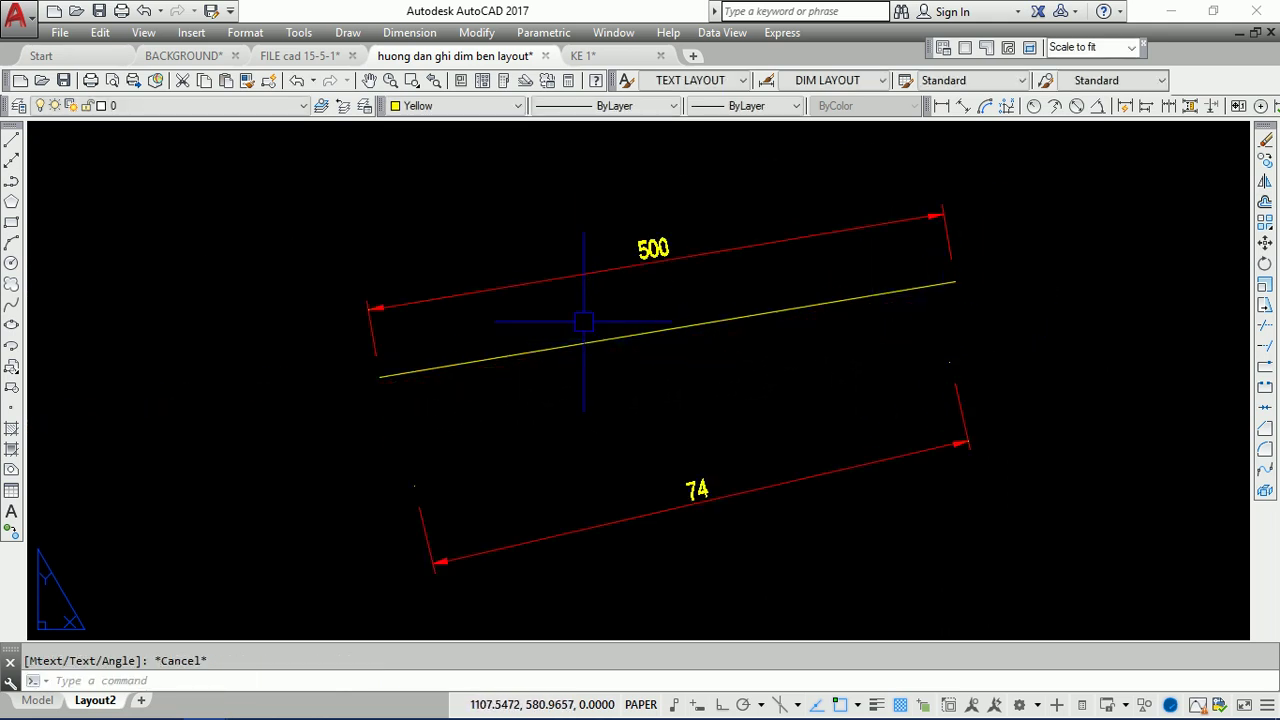
click(581, 274)
text(e)
key(Return)
- Try a linear dimension on the slanted line, cancelling the vertical 82 result
text(D)
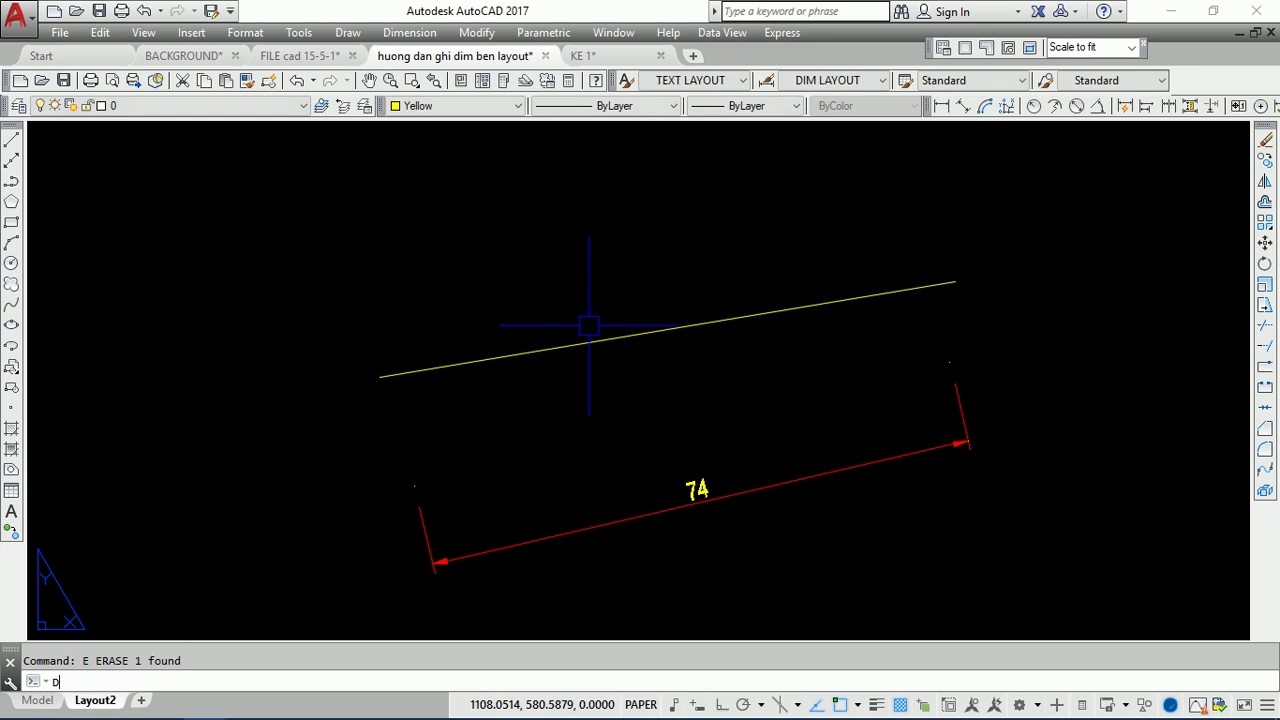
key(Return)
click(380, 377)
scroll(945, 284, up, 3)
mouse_move(951, 286)
middle_down()
mouse_move(858, 352)
mouse_move(737, 371)
middle_up()
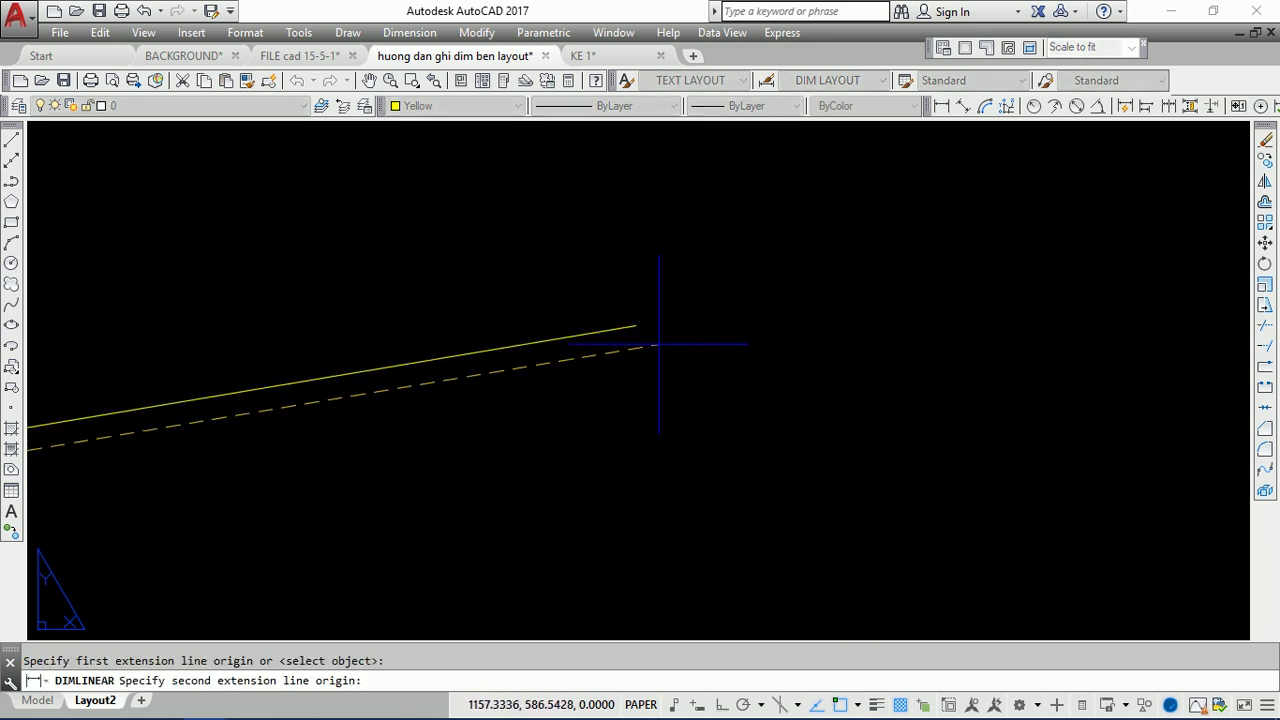
click(658, 345)
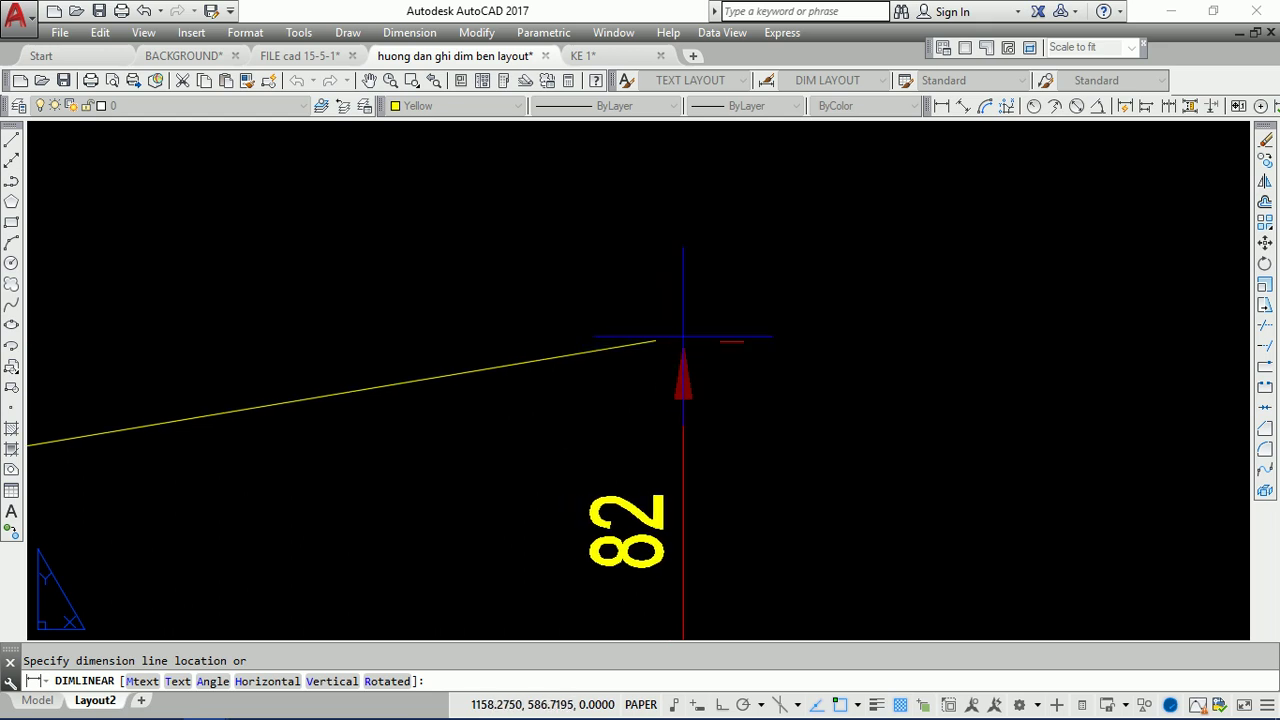
key(Escape)
- Place a 505 aligned dimension above the line
text(L)
key(Return)
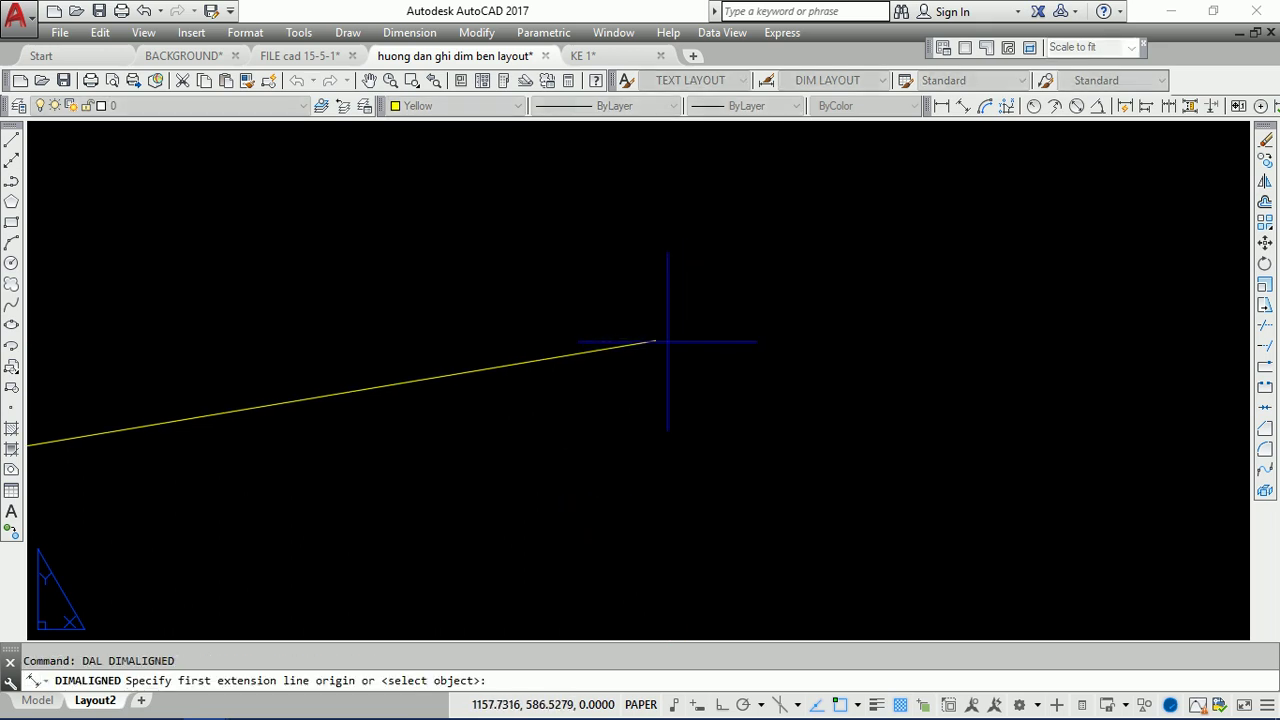
middle_drag(666, 337, 776, 314)
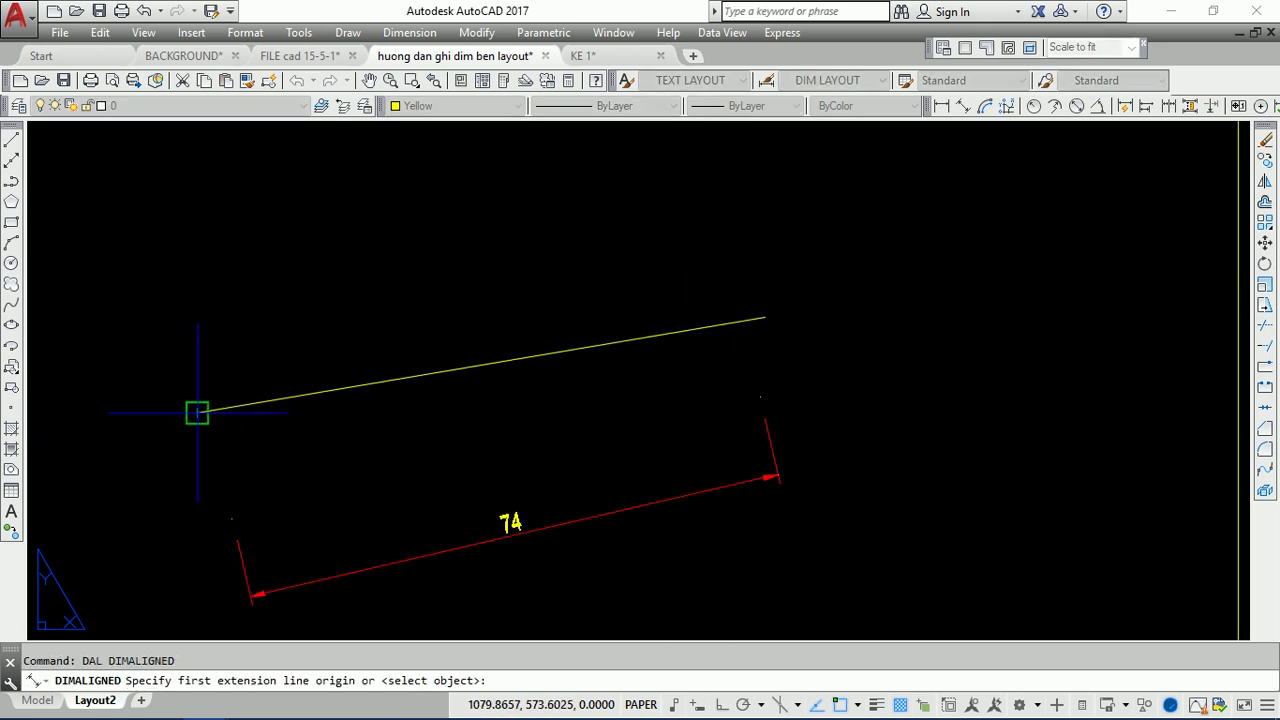
click(197, 413)
scroll(777, 309, up, 2)
scroll(729, 354, up, 1)
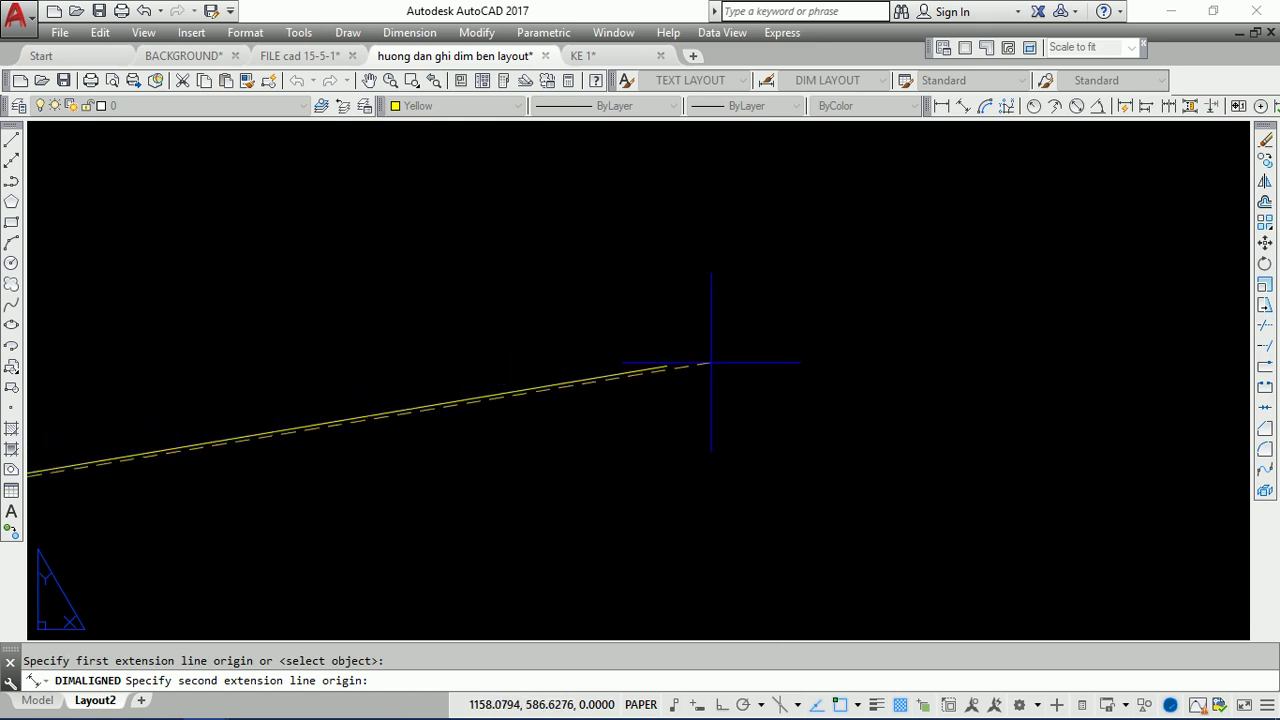
click(711, 363)
scroll(705, 365, down, 2)
scroll(700, 360, up, 2)
click(692, 350)
- Erase the 505 aligned dimension
scroll(632, 380, down, 2)
scroll(800, 360, up, 2)
scroll(876, 314, down, 3)
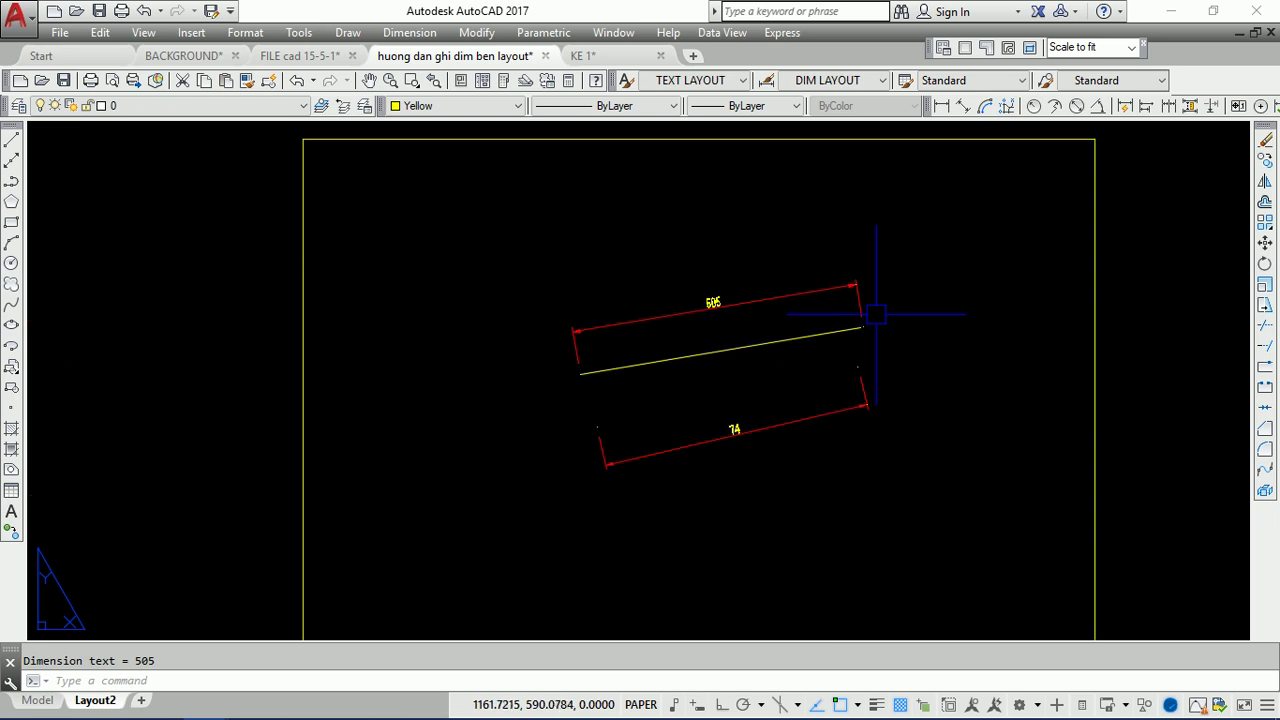
click(752, 307)
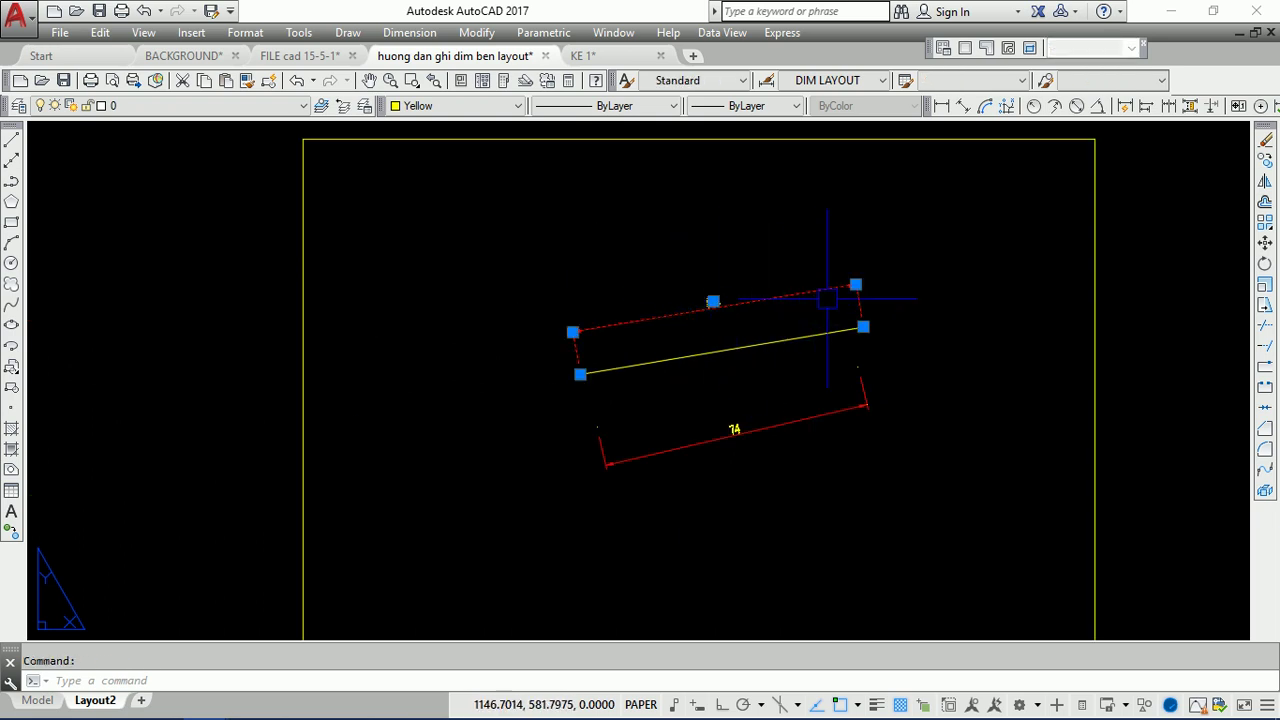
text(e)
key(Return)
- Start another linear dimension on the line and cancel it
text(d)
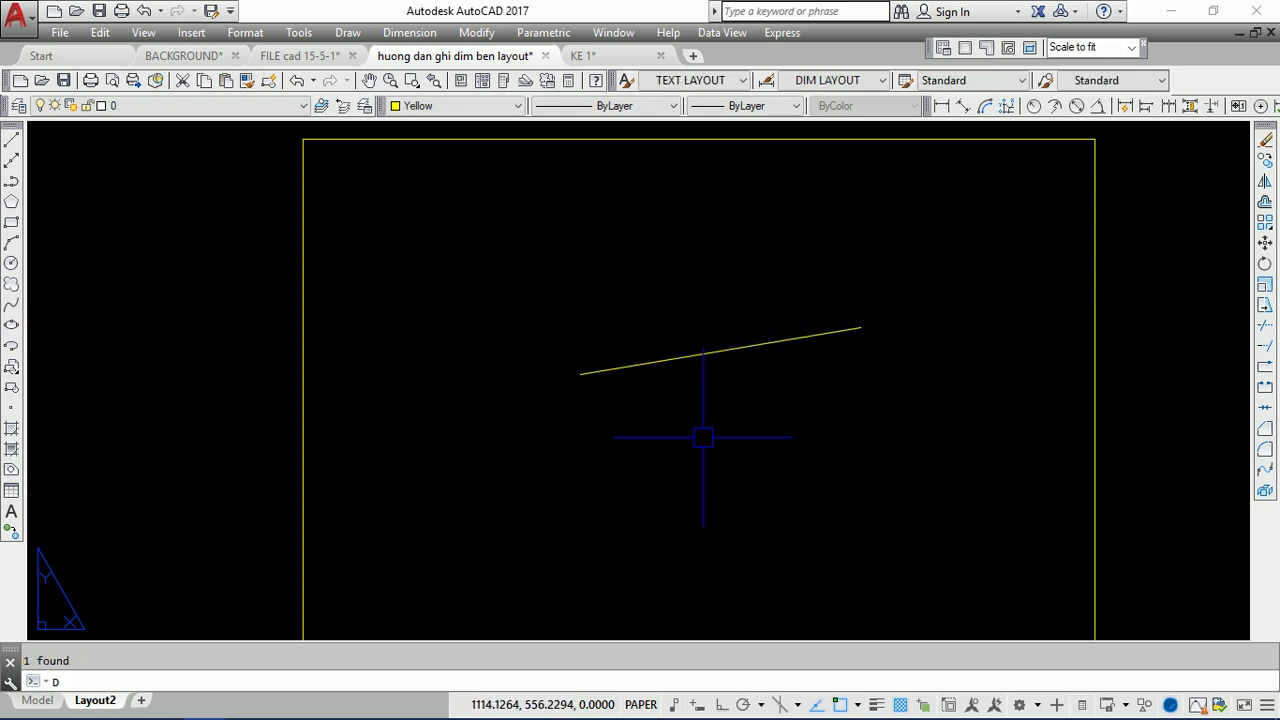
key(Return)
click(634, 466)
click(836, 400)
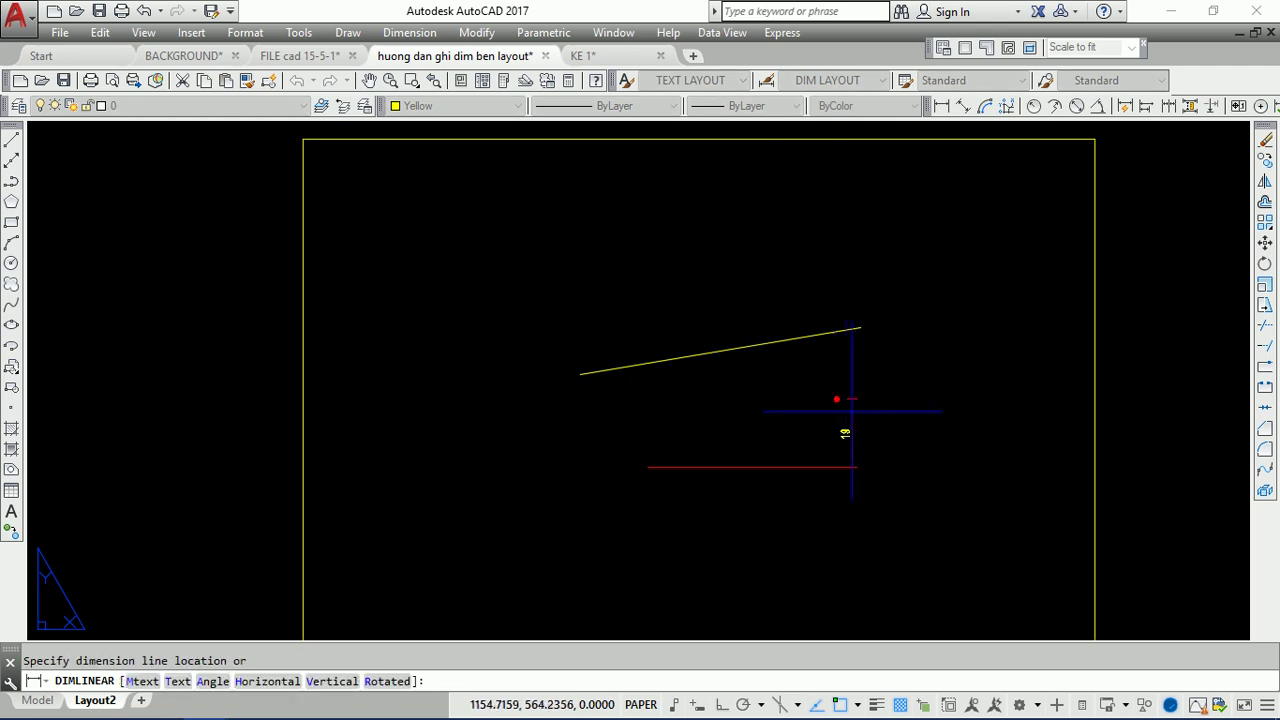
scroll(830, 420, up, 5)
key(Escape)
scroll(795, 404, down, 3)
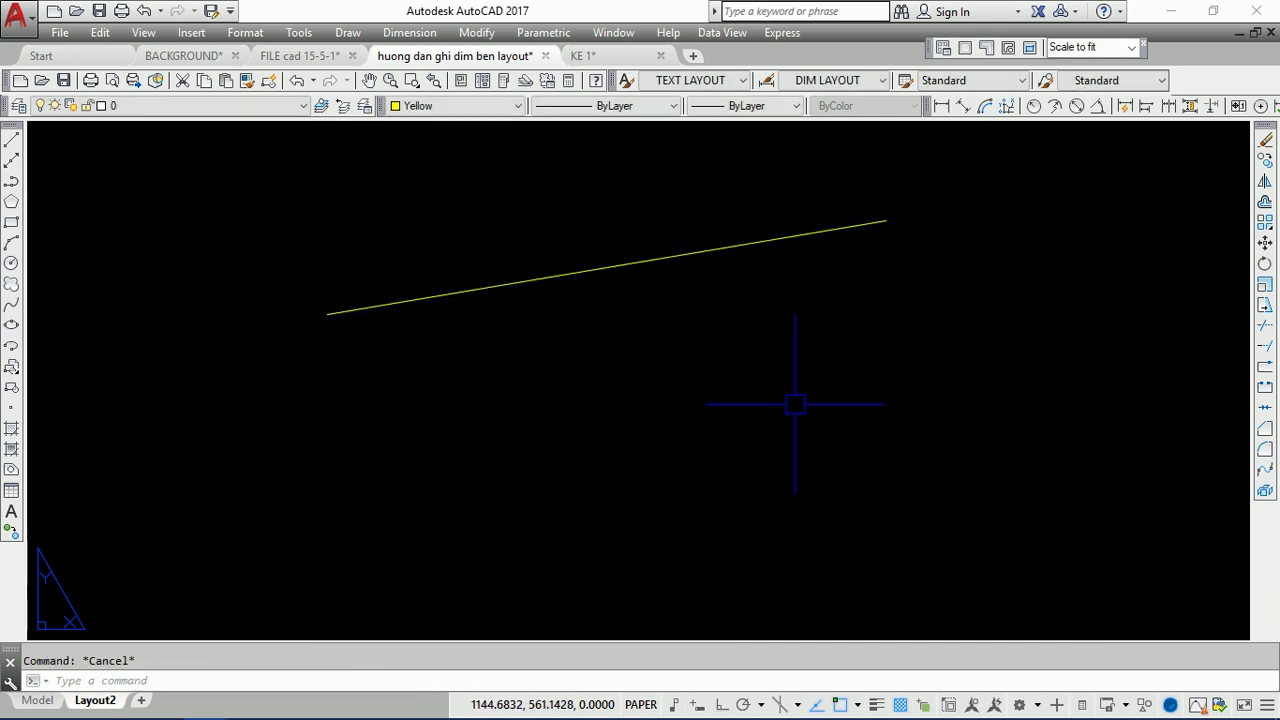
- Place trial aligned dimensions of 68, 90 and 500 on the slanted line
text(DAL)
key(Return)
click(457, 474)
click(929, 341)
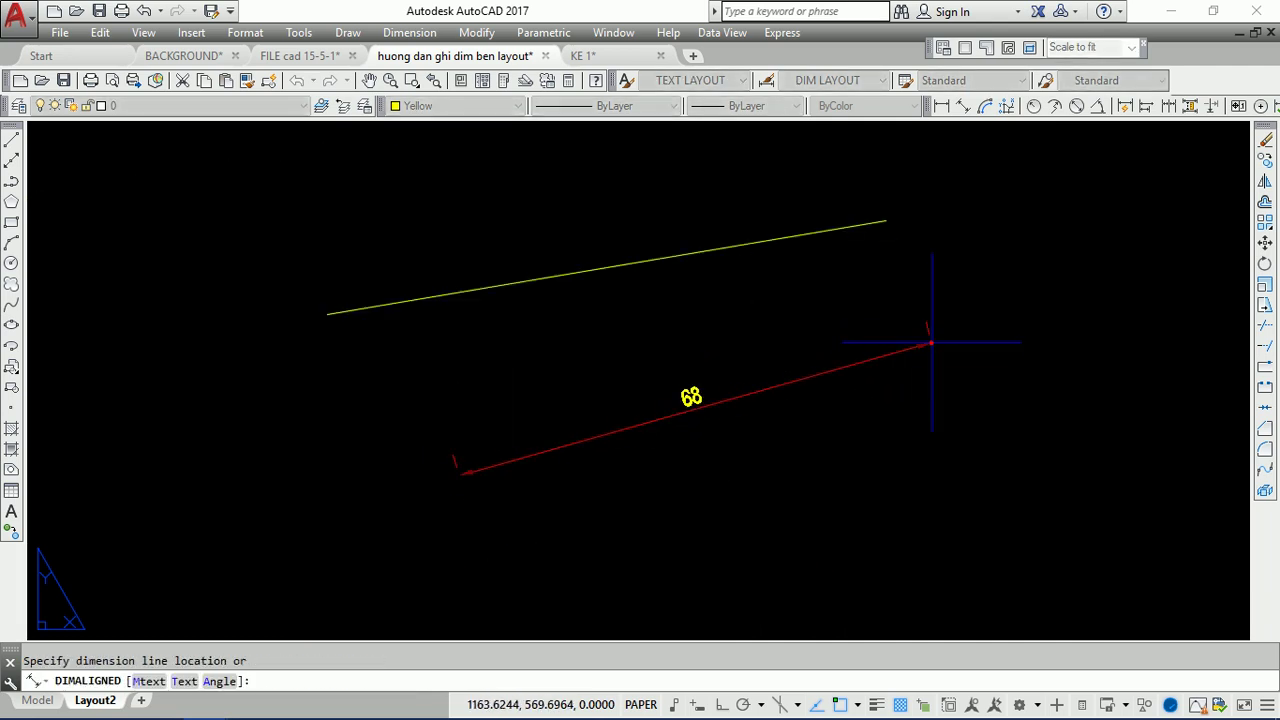
click(926, 380)
key(Return)
scroll(396, 449, down, 3)
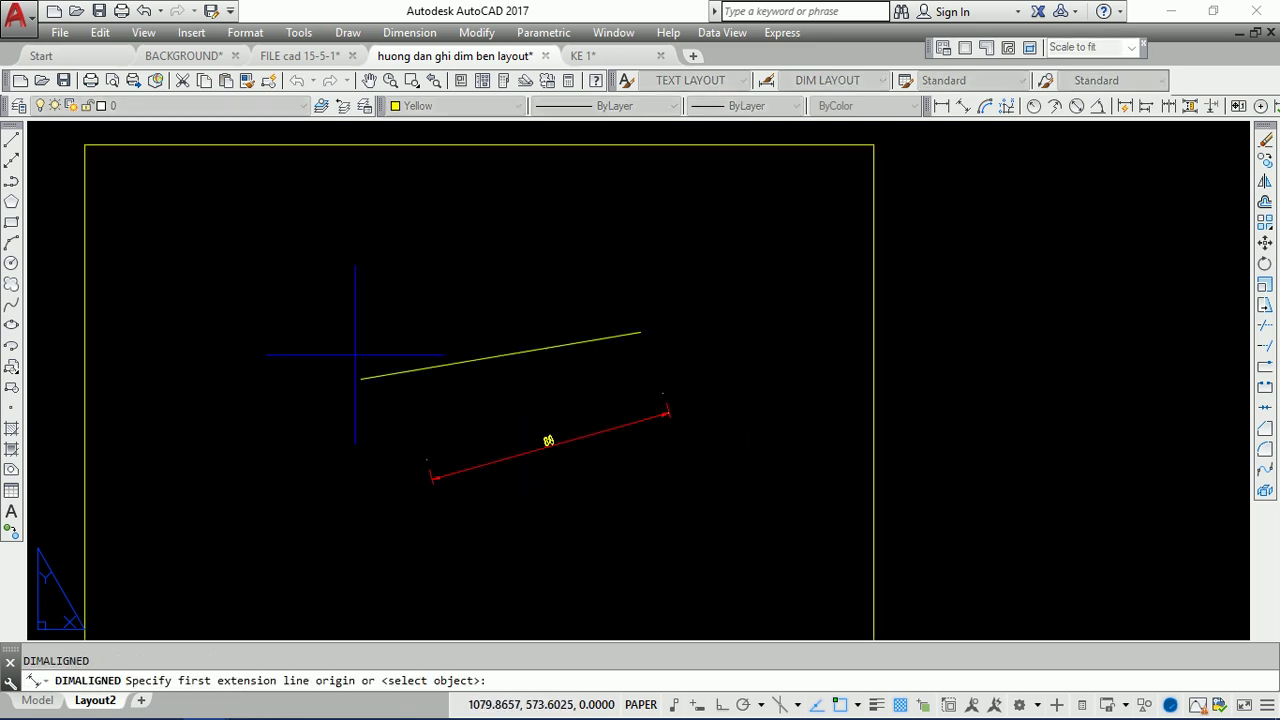
click(330, 328)
click(645, 258)
scroll(580, 260, up, 3)
click(450, 275)
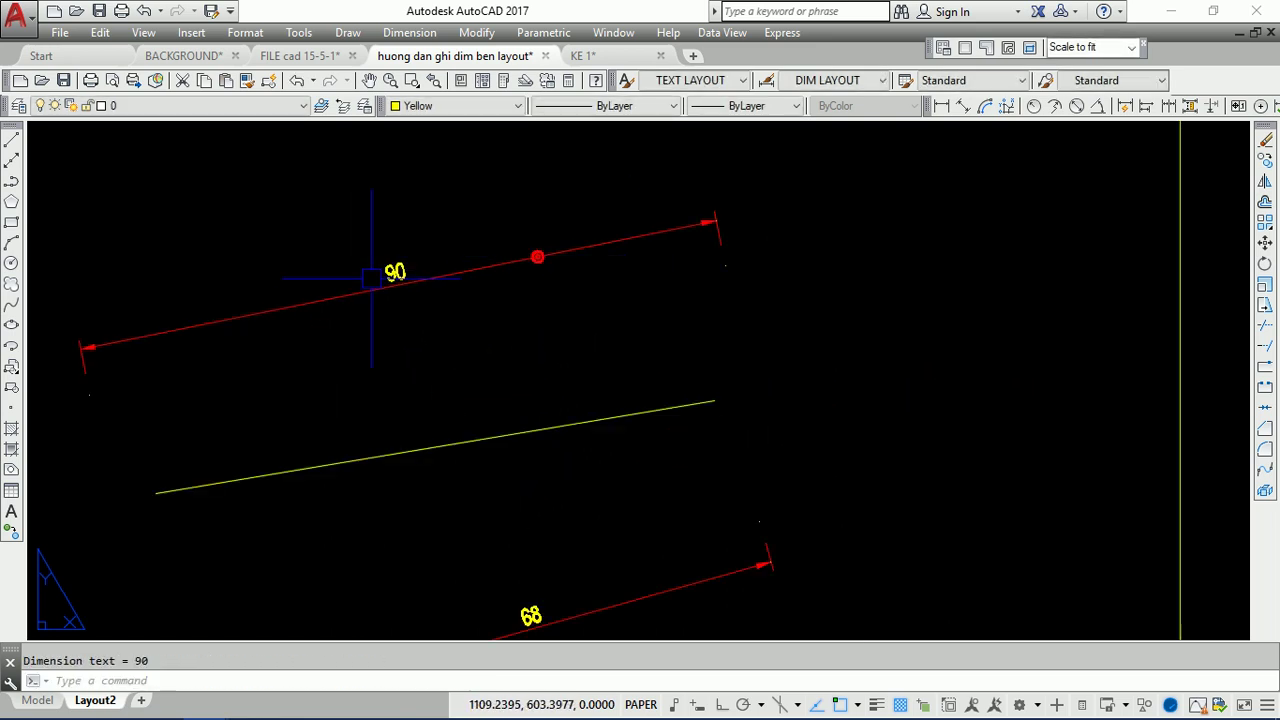
key(Return)
click(188, 455)
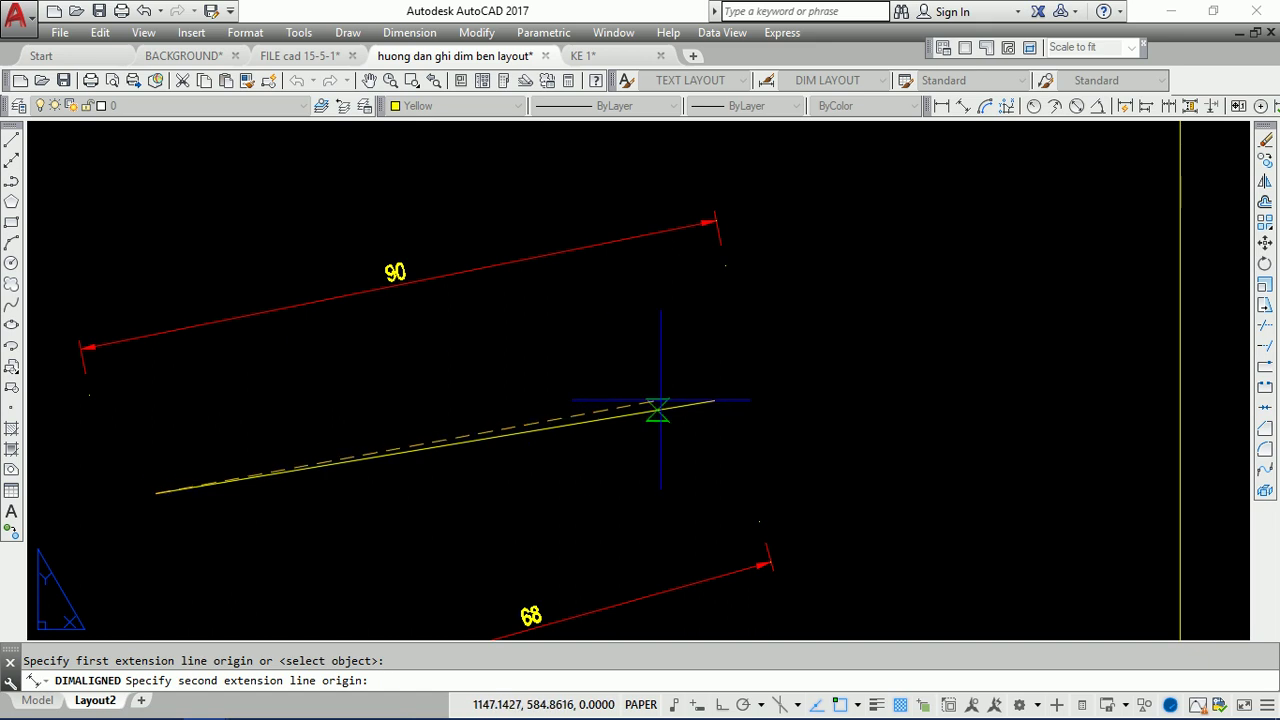
click(721, 398)
click(688, 360)
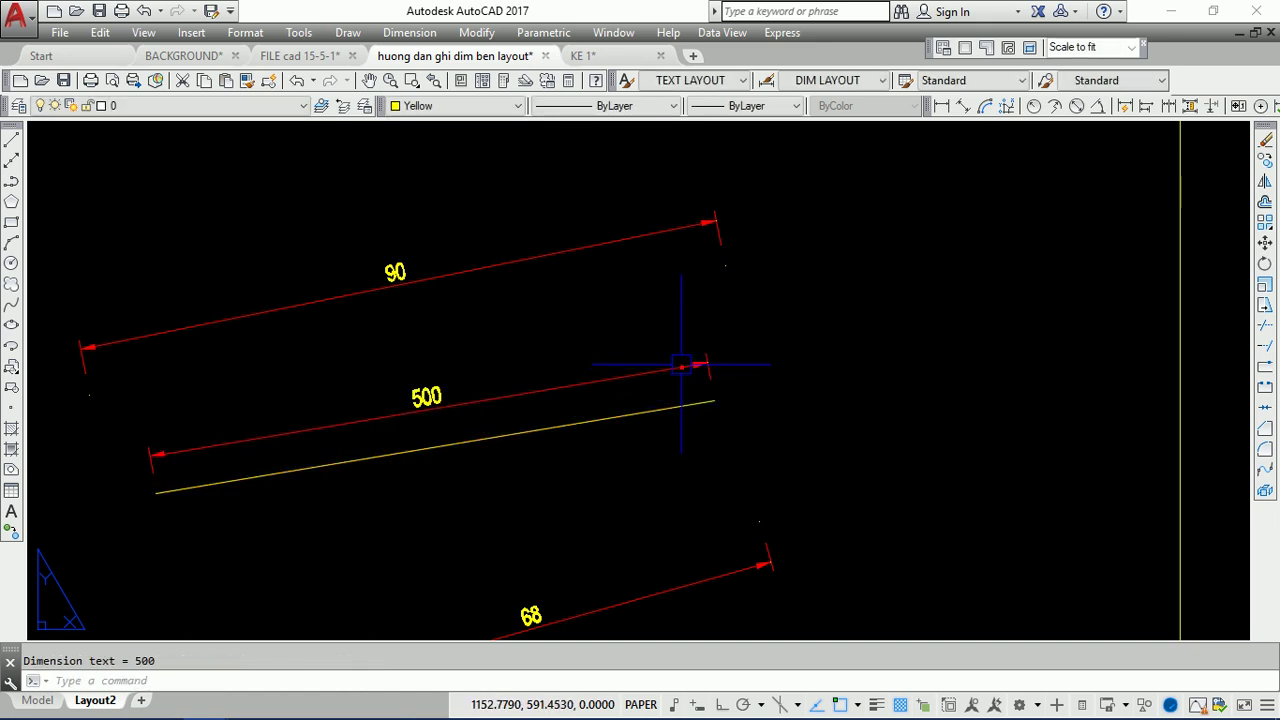
- Select the three trial dimensions (68, 90, 500) and erase them
scroll(740, 360, down, 3)
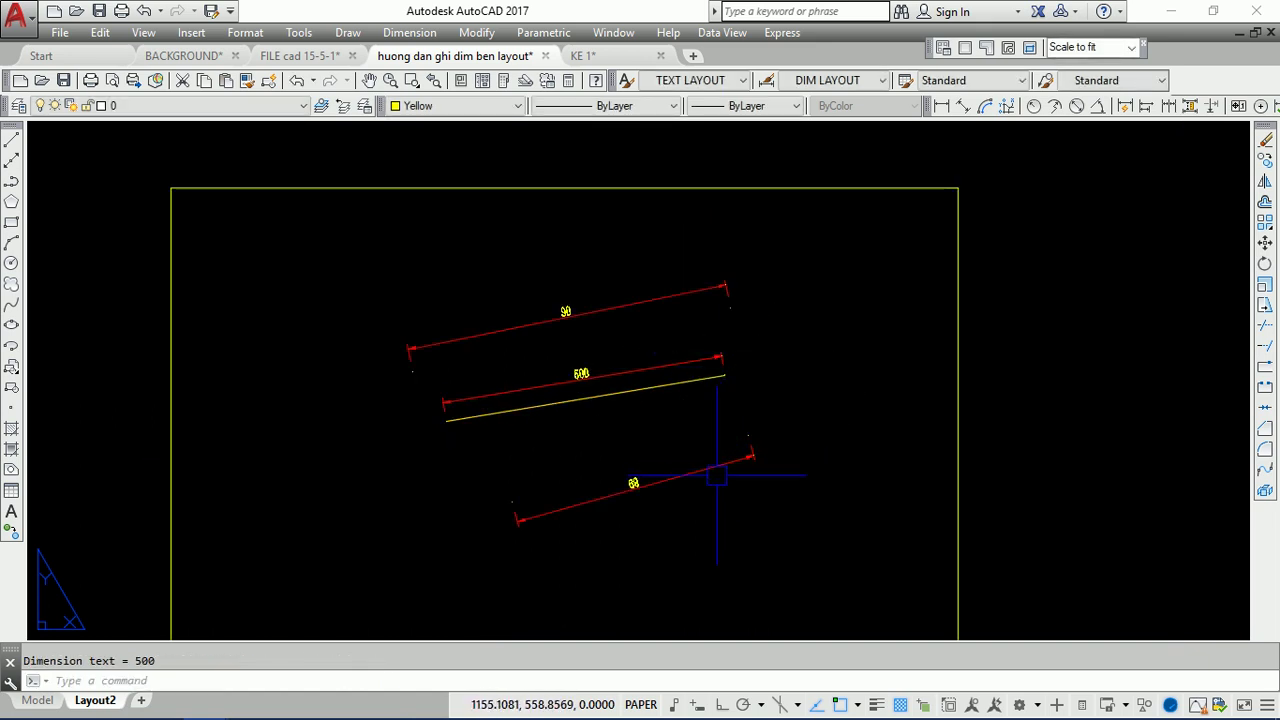
click(665, 476)
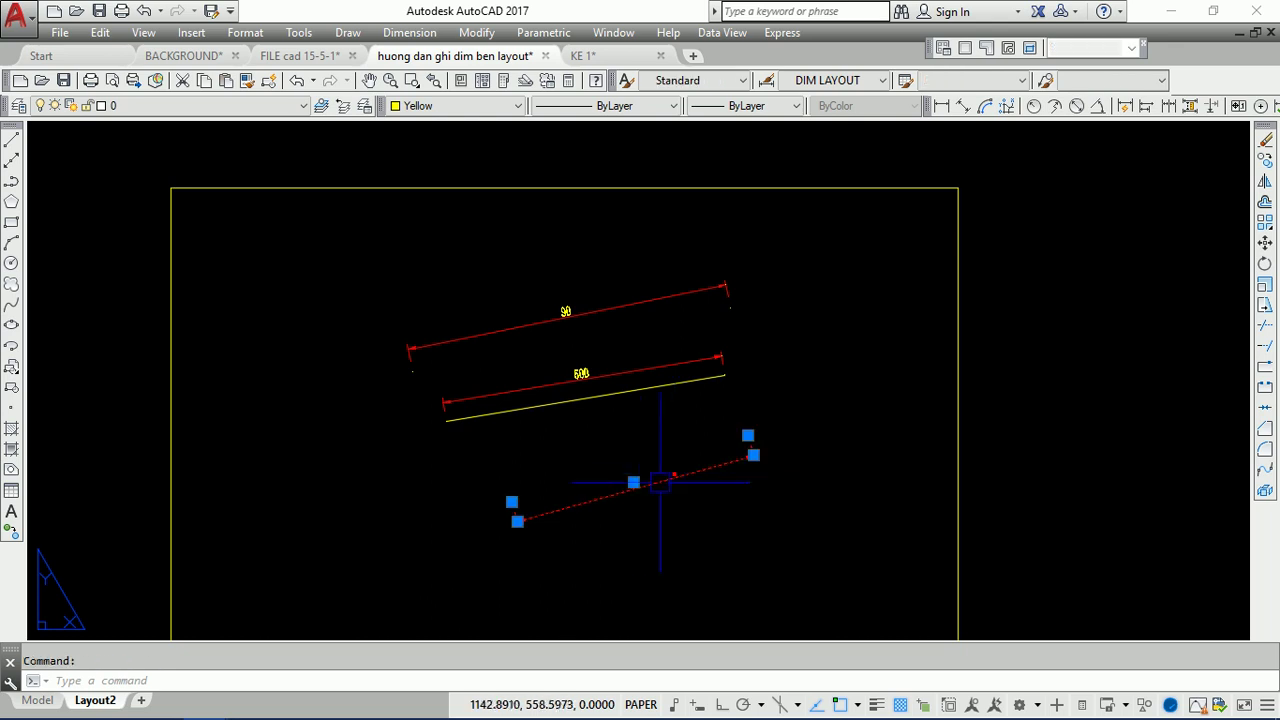
click(565, 312)
click(580, 373)
text(e)
key(Return)
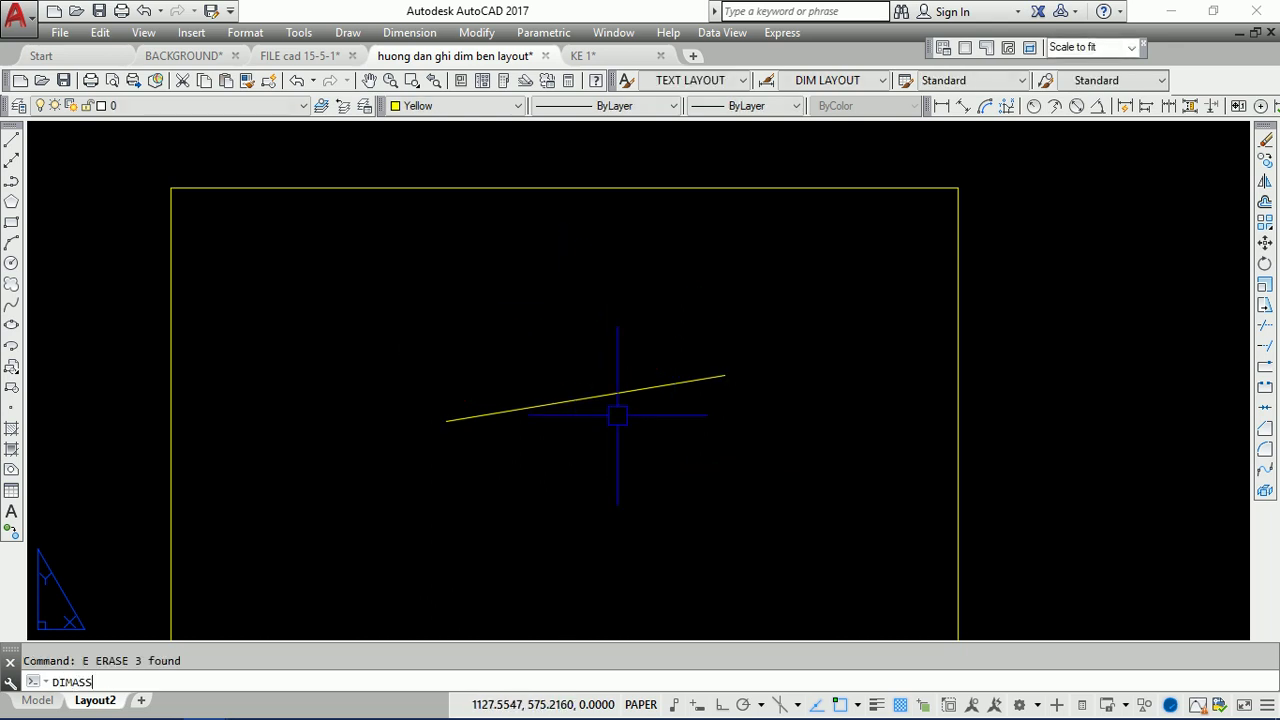
- Set DIMASSOC to 1, then add a 79 aligned dimension above the slanted yellow line
text(oc)
key(Return)
key(Return)
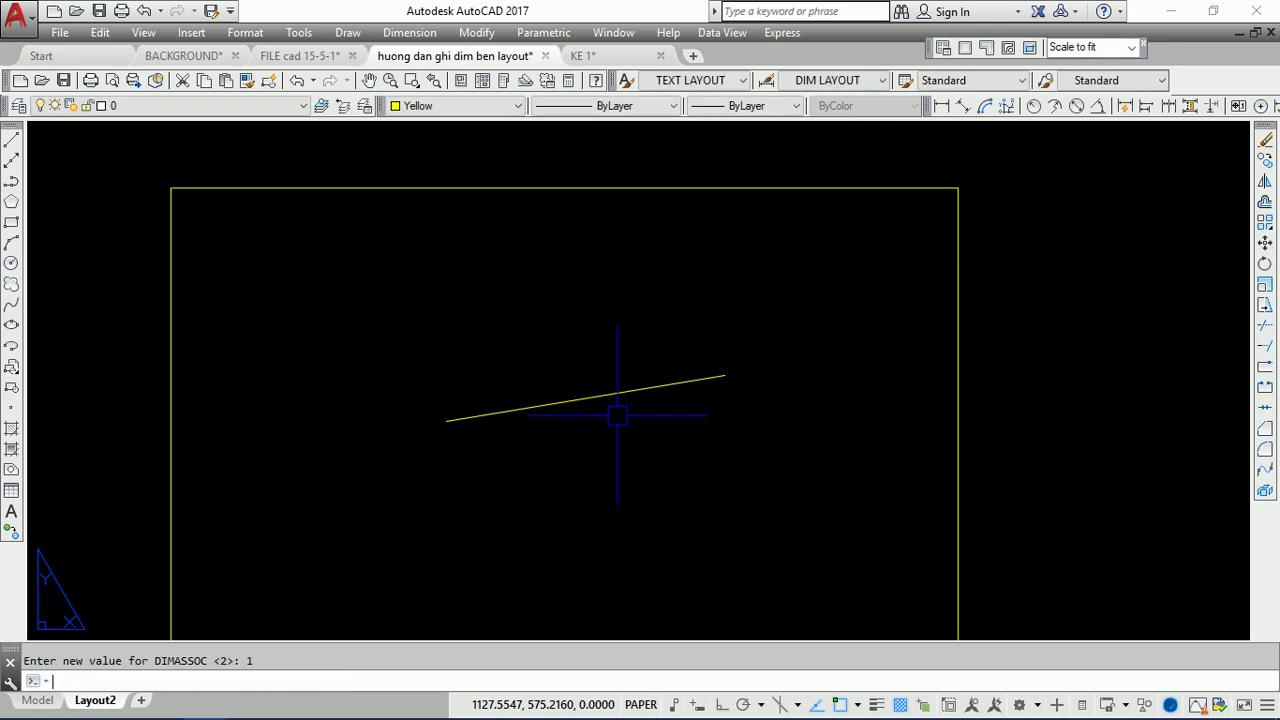
text(DA)
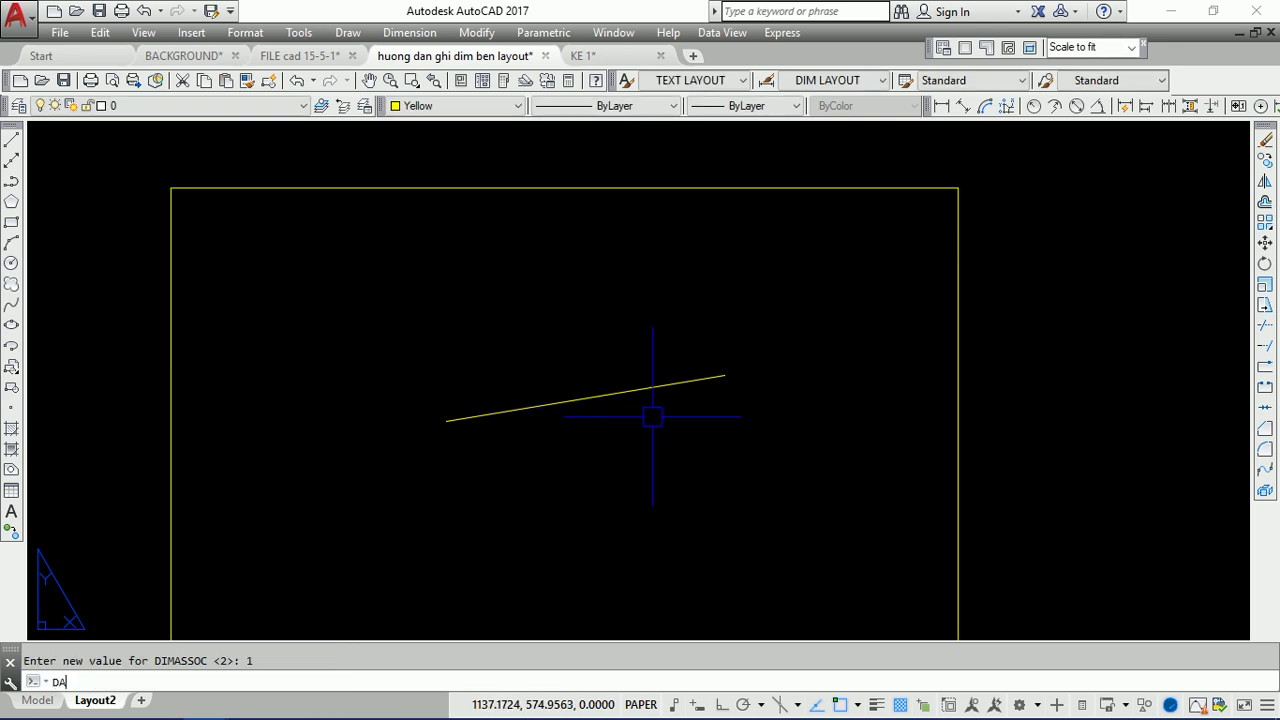
key(Return)
click(446, 420)
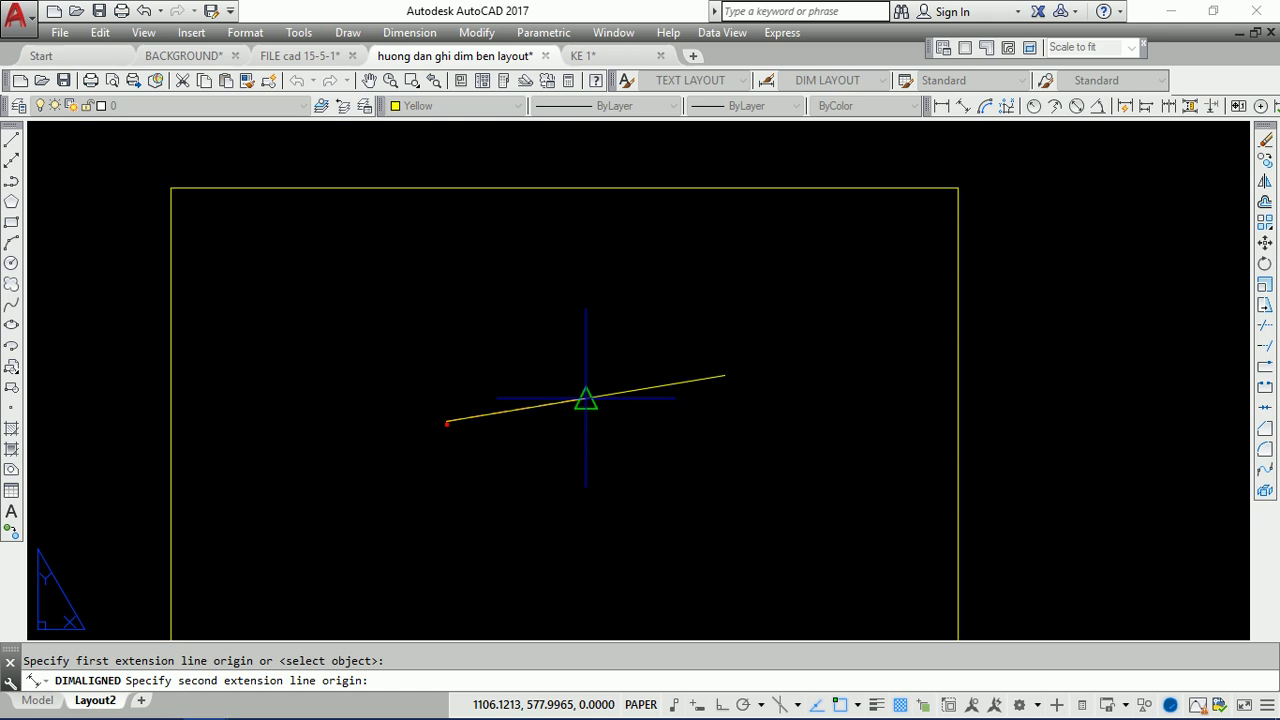
click(724, 374)
click(580, 360)
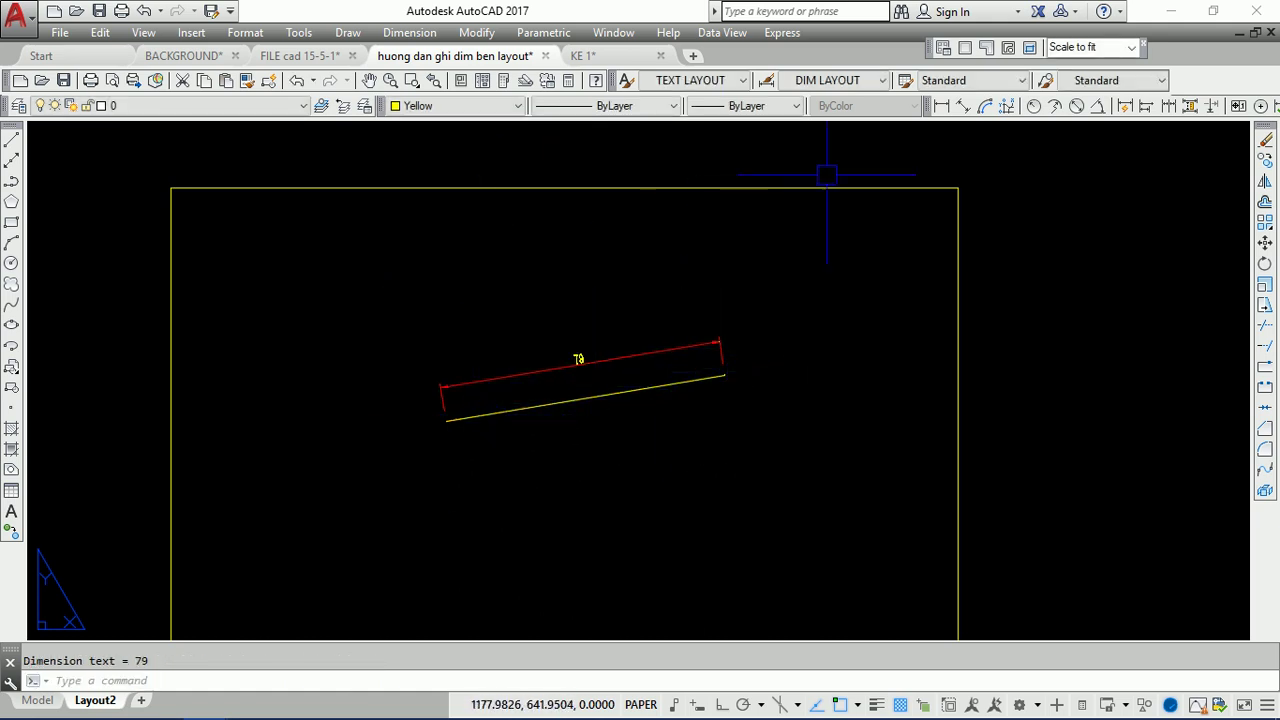
scroll(607, 364, up, 3)
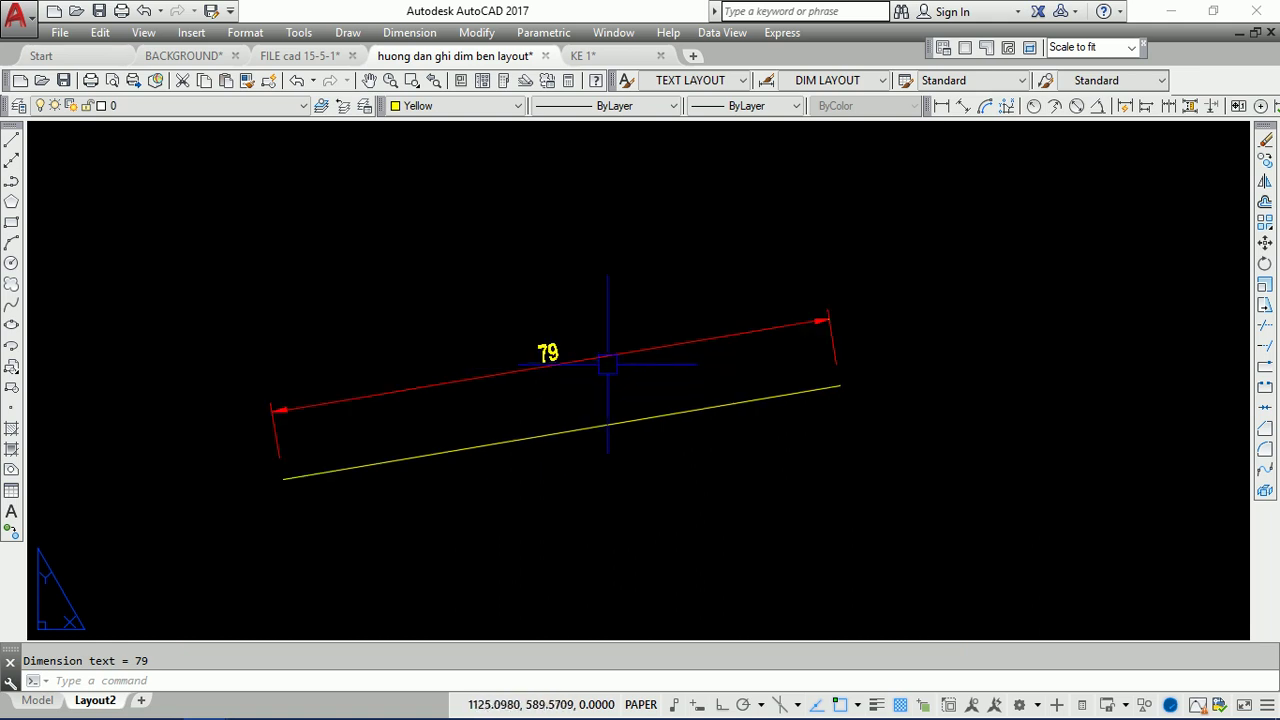
scroll(588, 388, down, 3)
scroll(423, 394, up, 3)
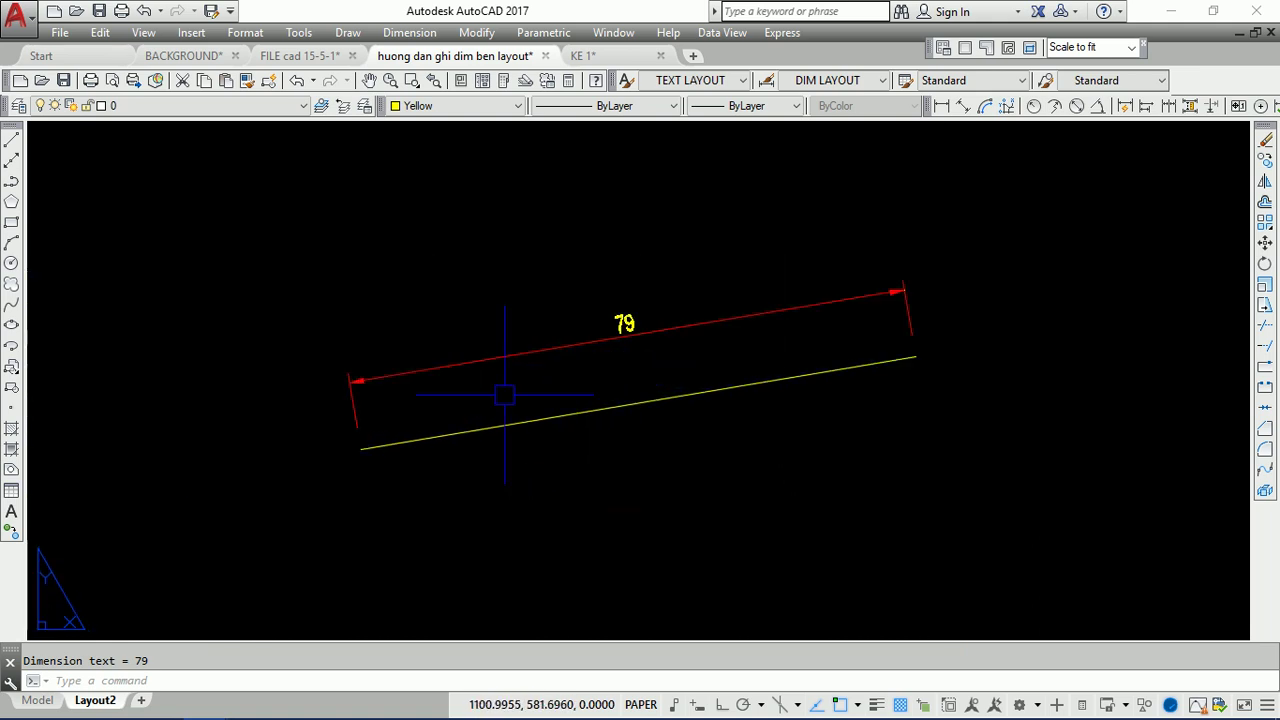
scroll(484, 396, down, 5)
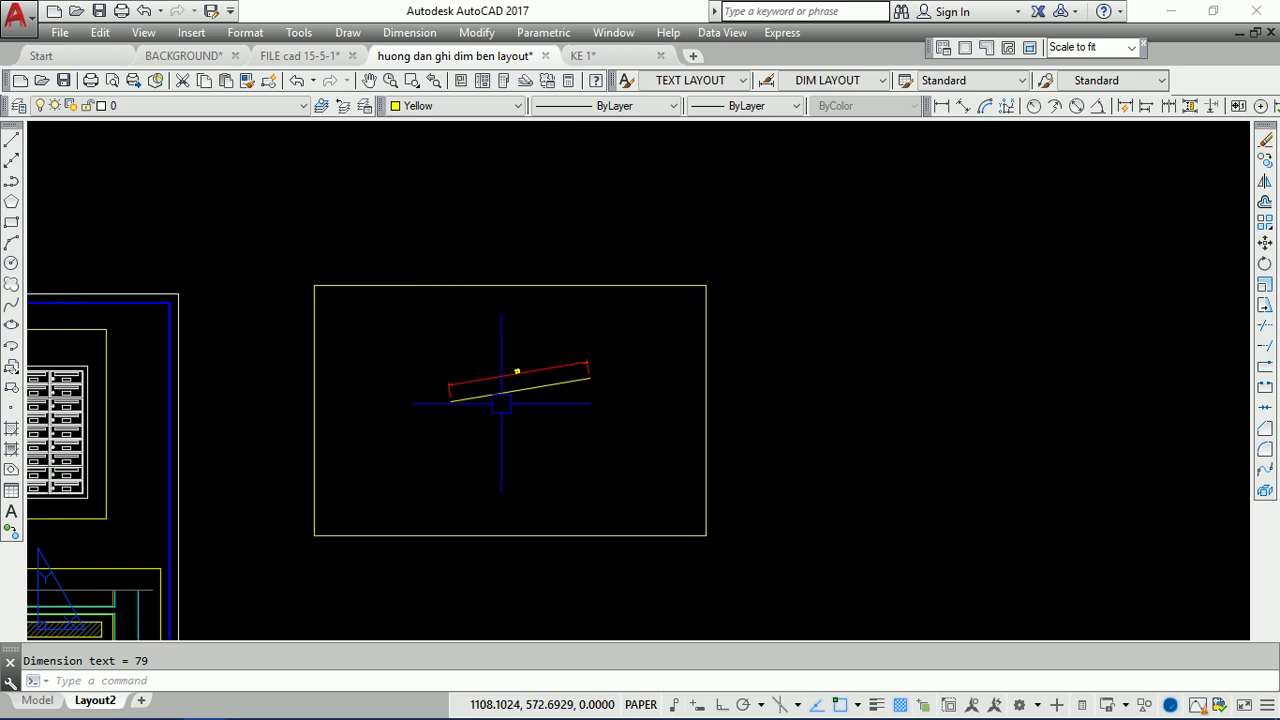
scroll(502, 374, up, 3)
- Erase the aligned 79 dimension on the slanted line
click(500, 369)
click(494, 386)
text(e)
key(Return)
- Set DIMASSOC to 0 so new dimensions are non-associative
text(ASSOC)
key(Return)
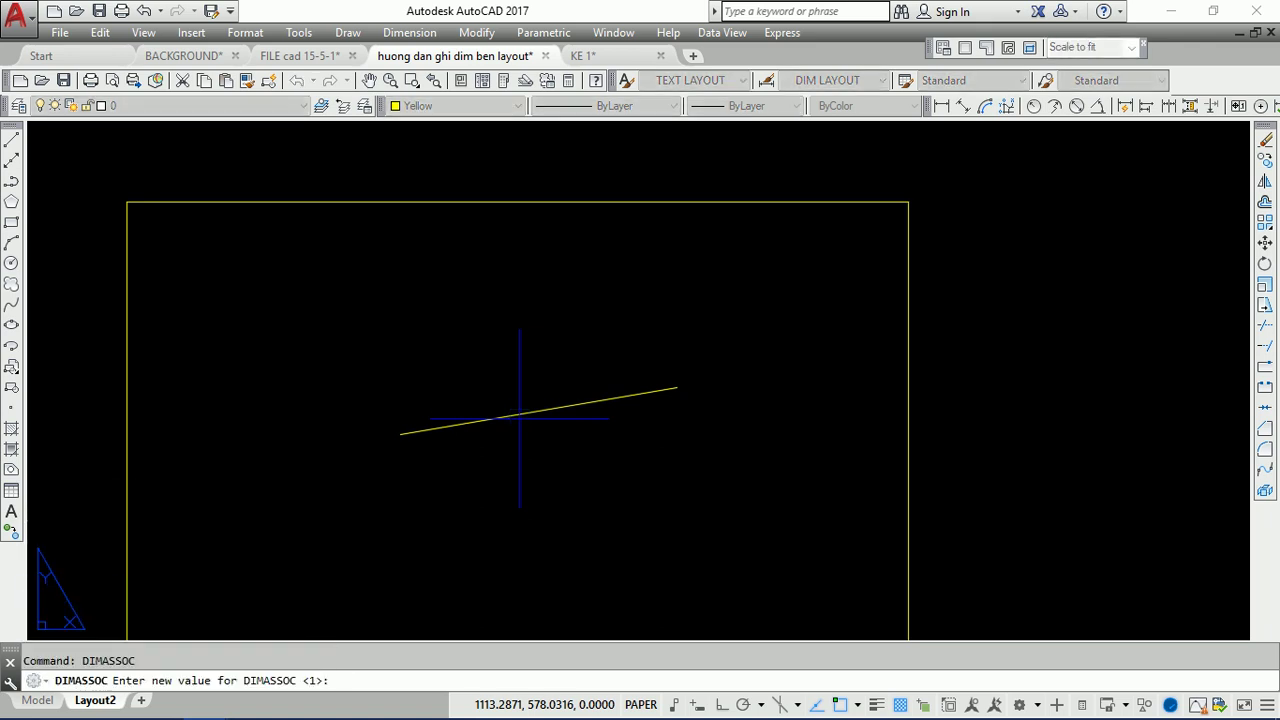
key(Return)
- Add a horizontal linear dimension across the slanted line with its text overridden to 77
text(LI)
key(Return)
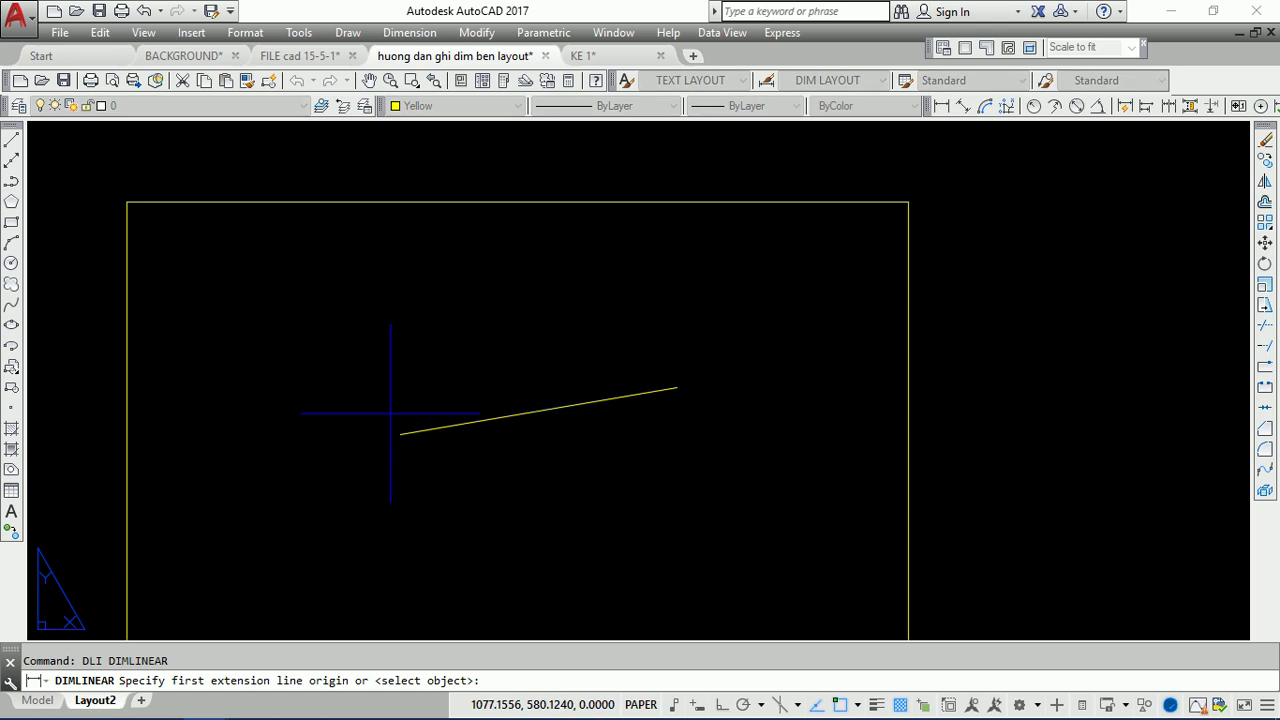
click(400, 434)
click(677, 387)
text(t)
key(Return)
key(Return)
scroll(530, 325, up, 5)
key(Return)
- Select the 77 dimension's extension lines and left arrowhead as separate pieces
click(658, 370)
scroll(795, 350, down, 3)
click(795, 350)
click(737, 360)
scroll(220, 360, up, 3)
click(229, 357)
click(167, 284)
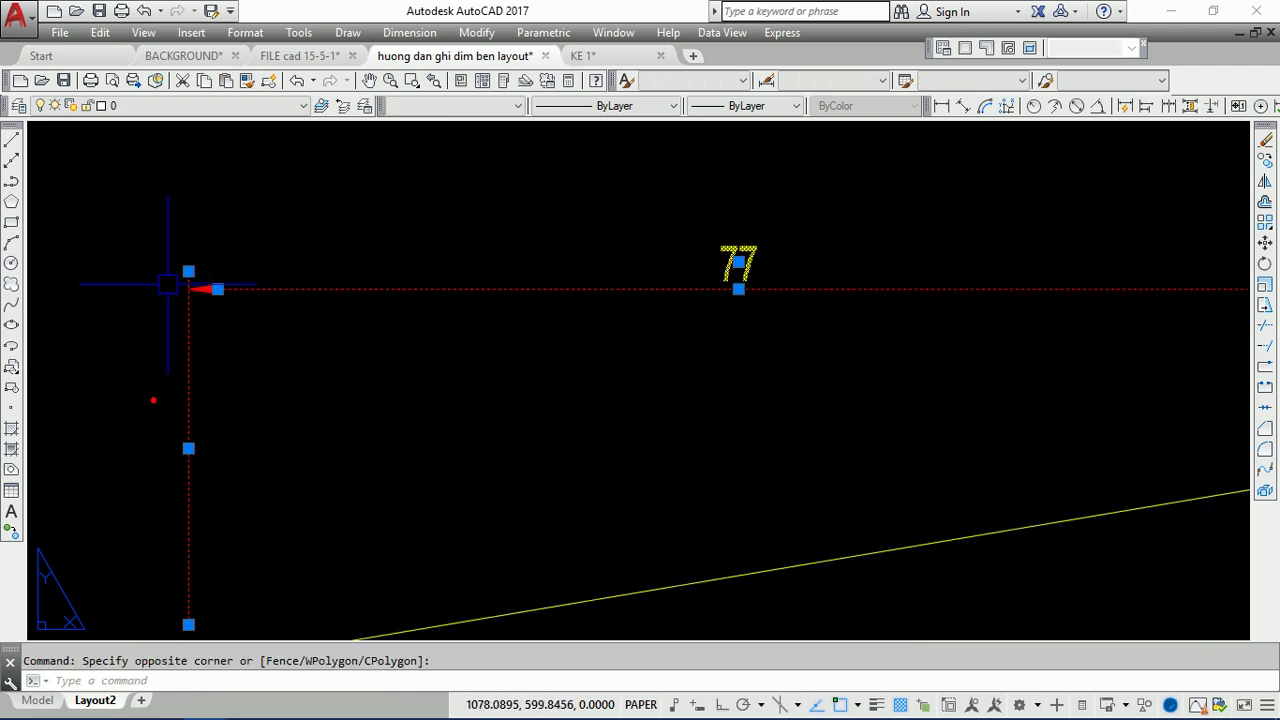
scroll(167, 284, up, 3)
click(320, 285)
click(280, 265)
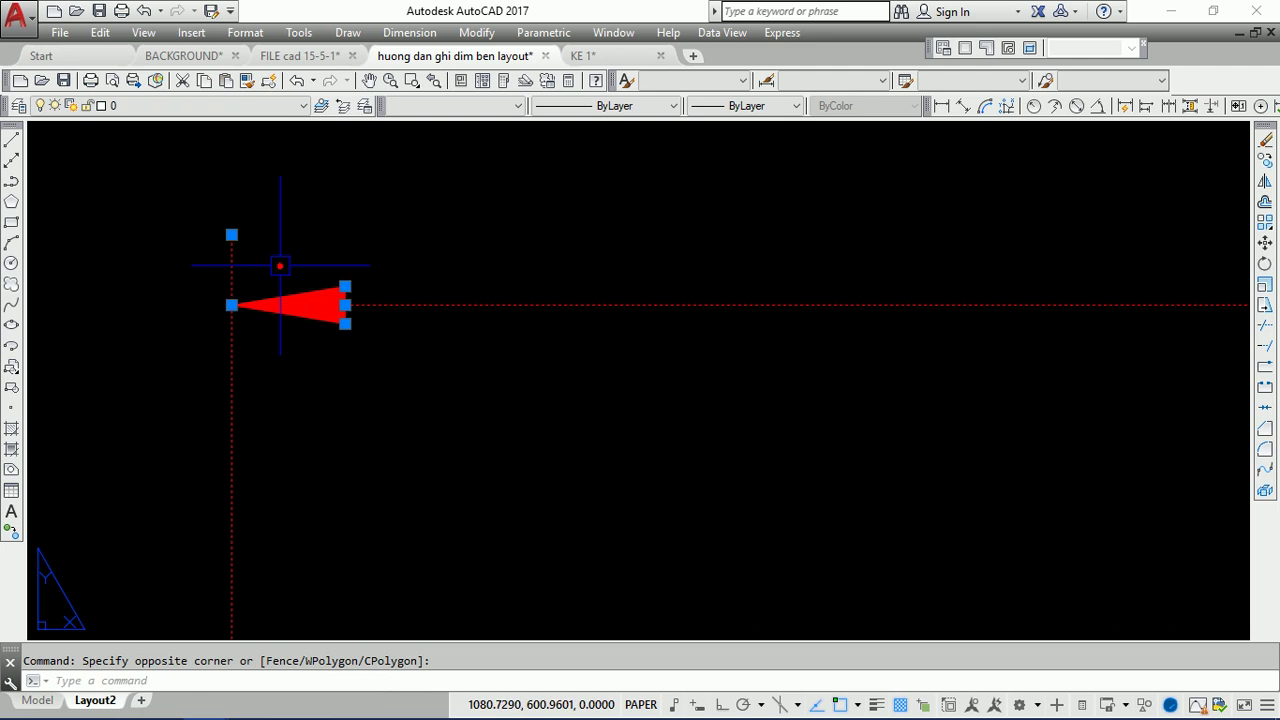
scroll(280, 265, down, 2)
scroll(286, 294, down, 4)
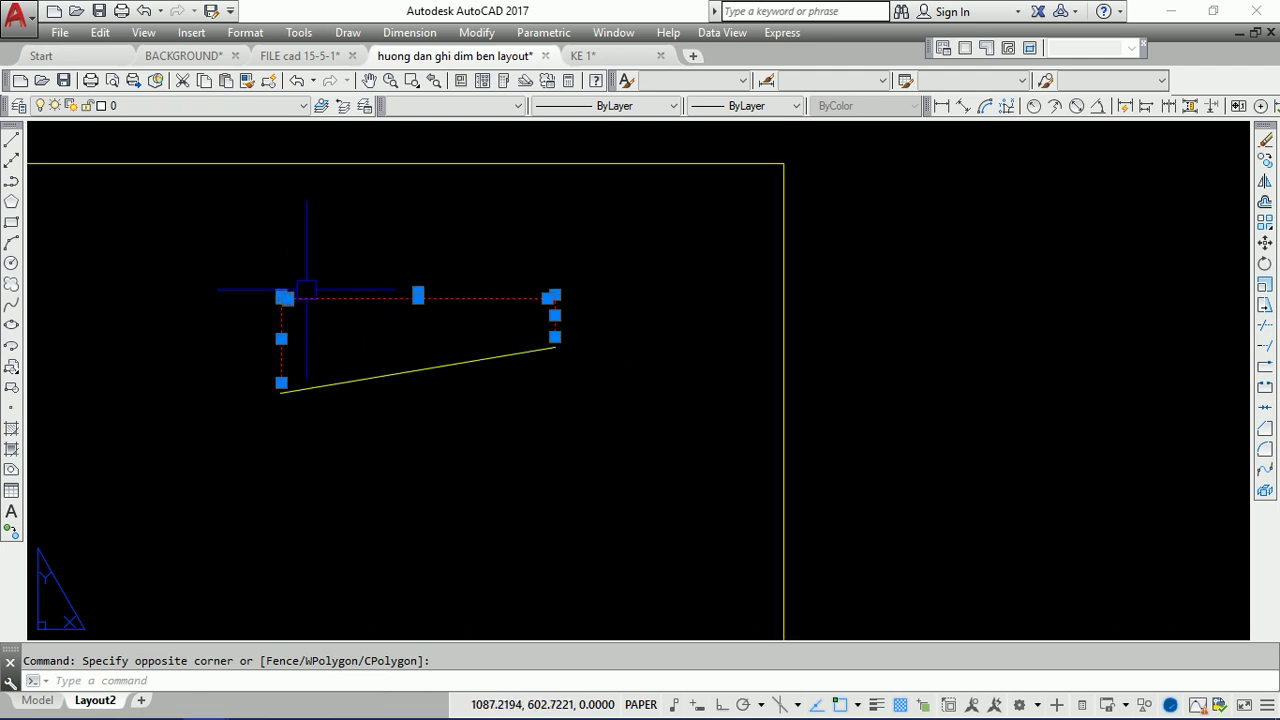
scroll(290, 292, up, 3)
scroll(524, 298, up, 3)
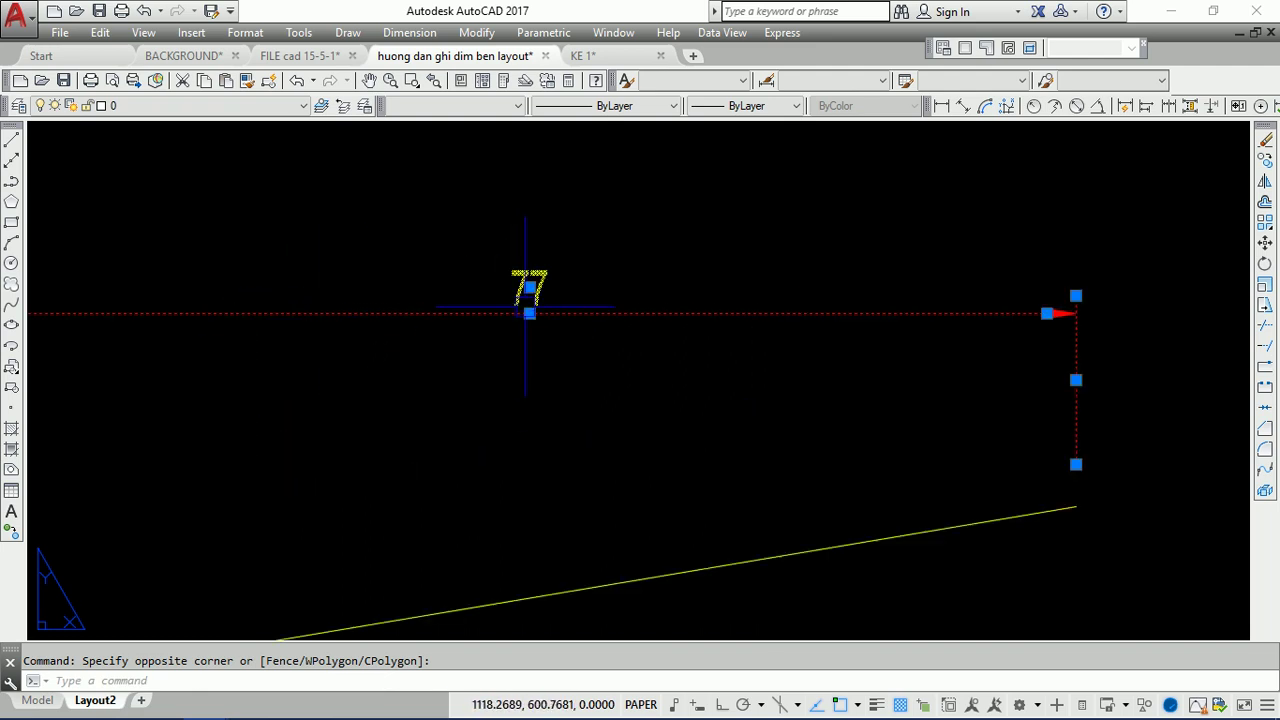
scroll(665, 315, down, 3)
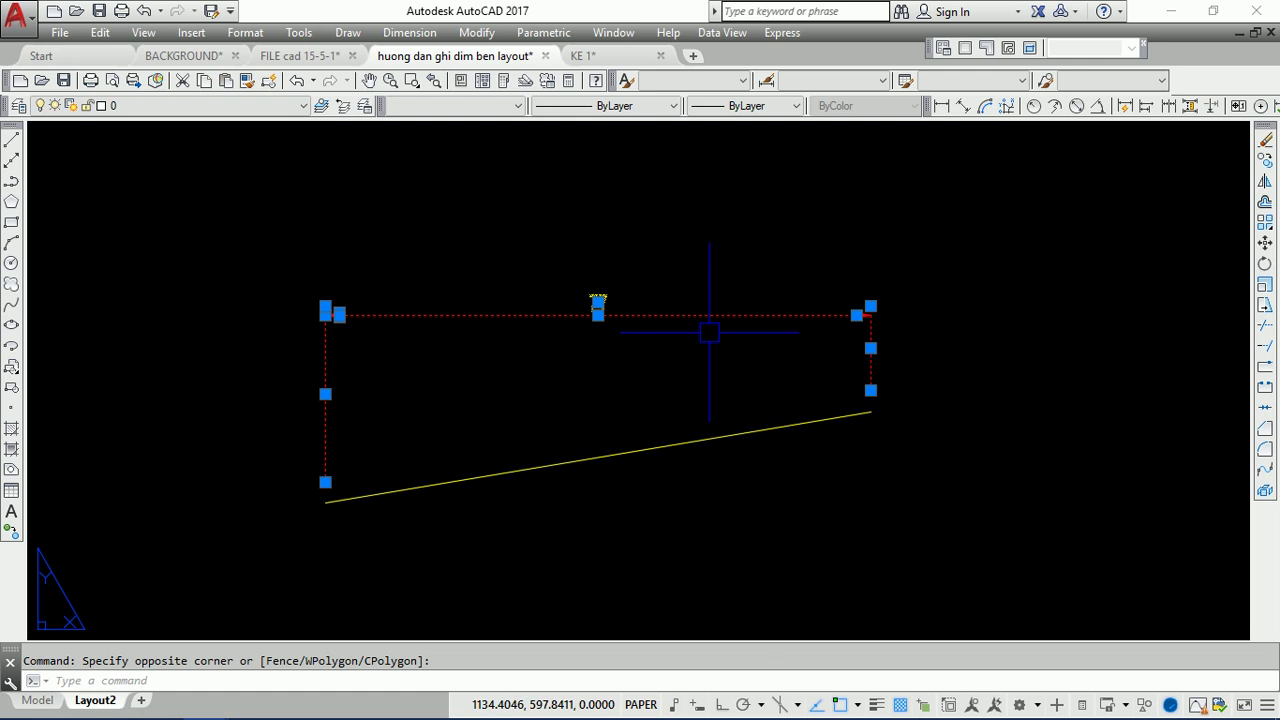
scroll(575, 309, up, 3)
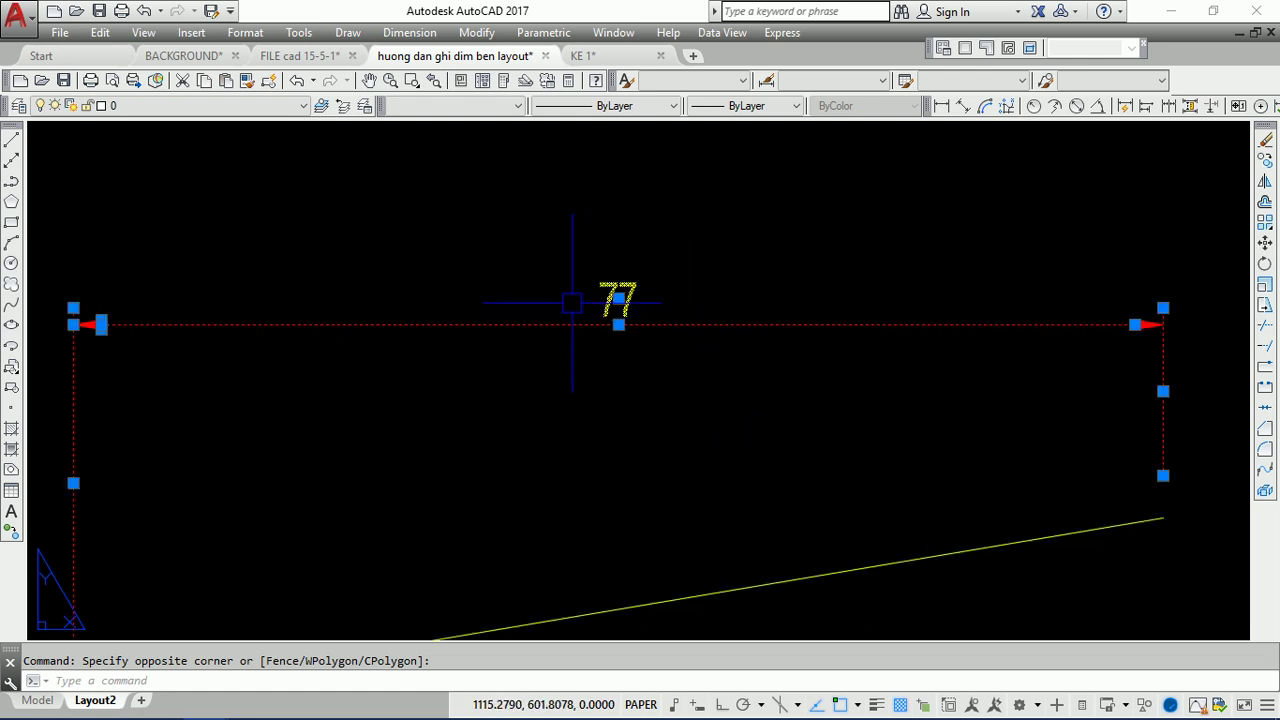
scroll(630, 293, down, 6)
scroll(662, 301, up, 3)
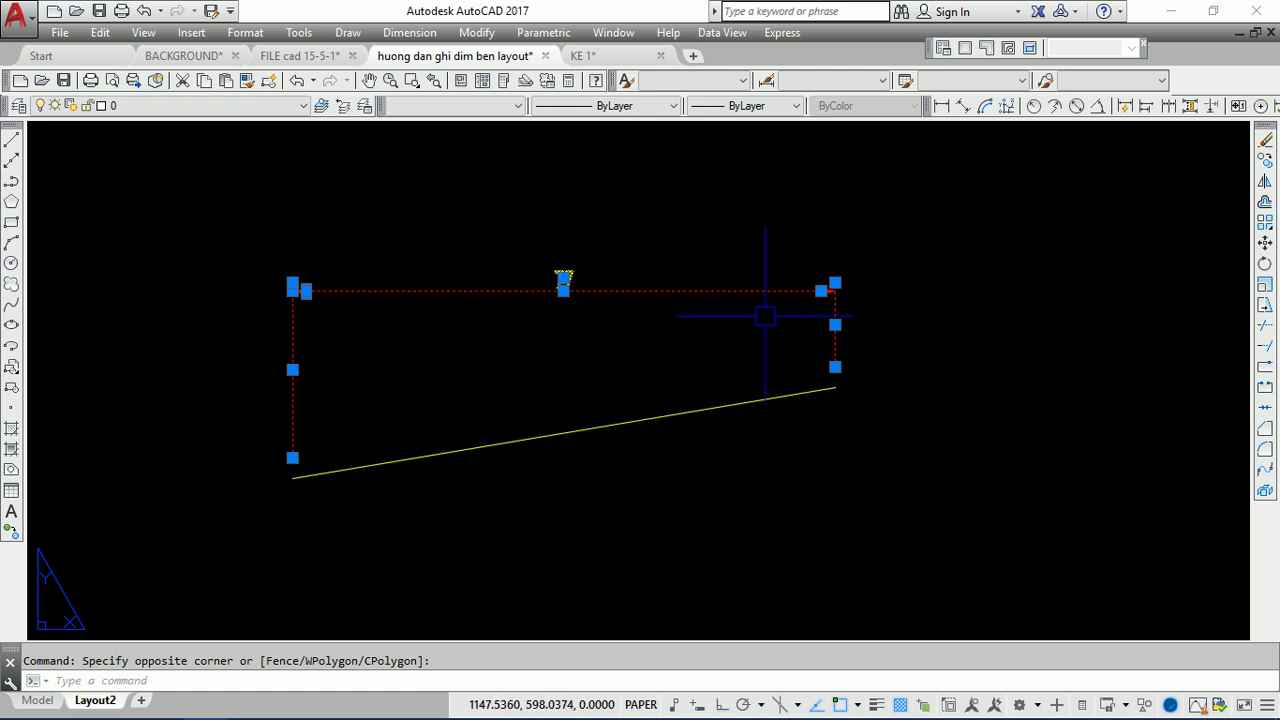
scroll(695, 405, down, 3)
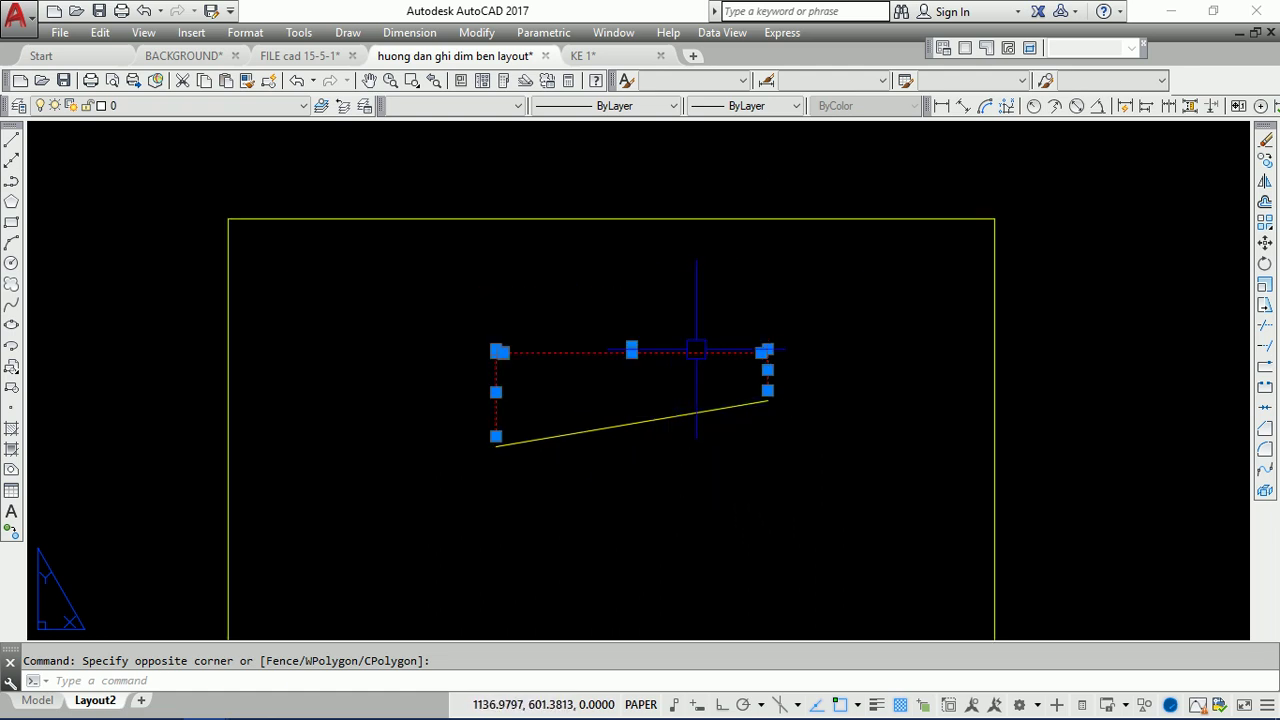
- Erase the extra viewport rectangle from Layout2
key(Escape)
scroll(771, 357, down, 5)
click(885, 460)
click(688, 254)
text(e)
key(Return)
- Set DIMASSOC back to 2
middle_drag(557, 266, 696, 340)
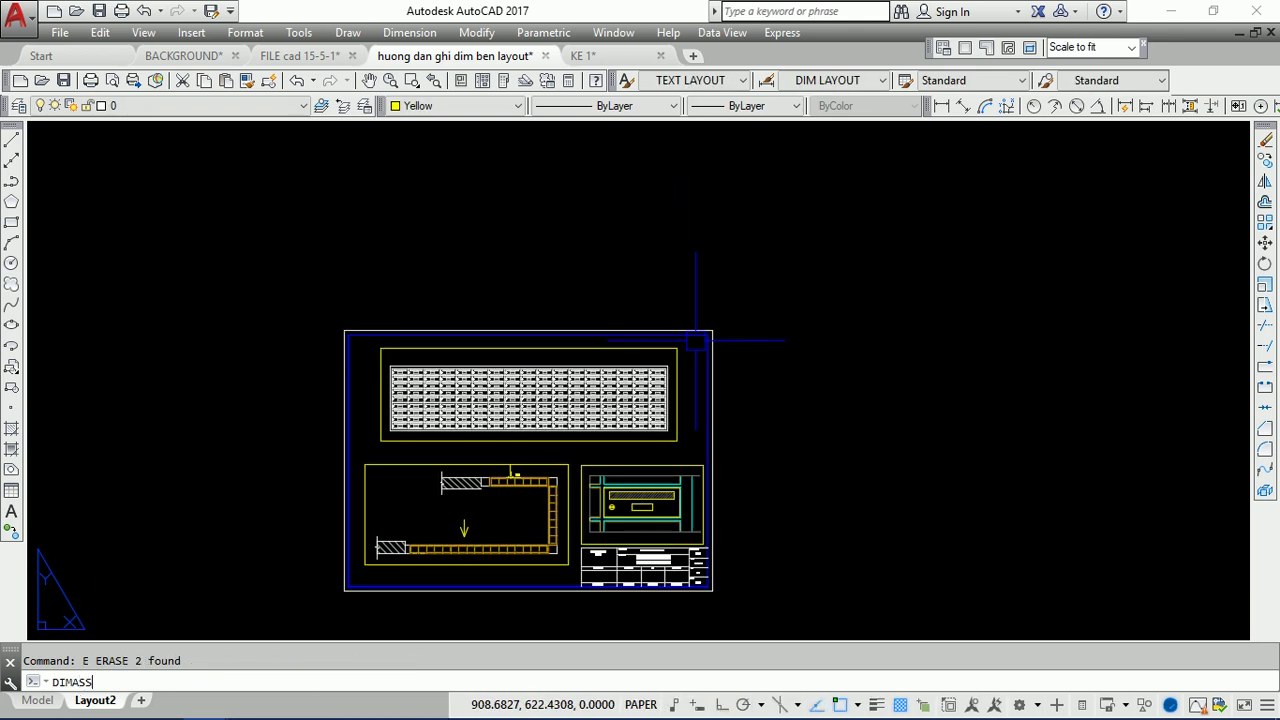
key(Return)
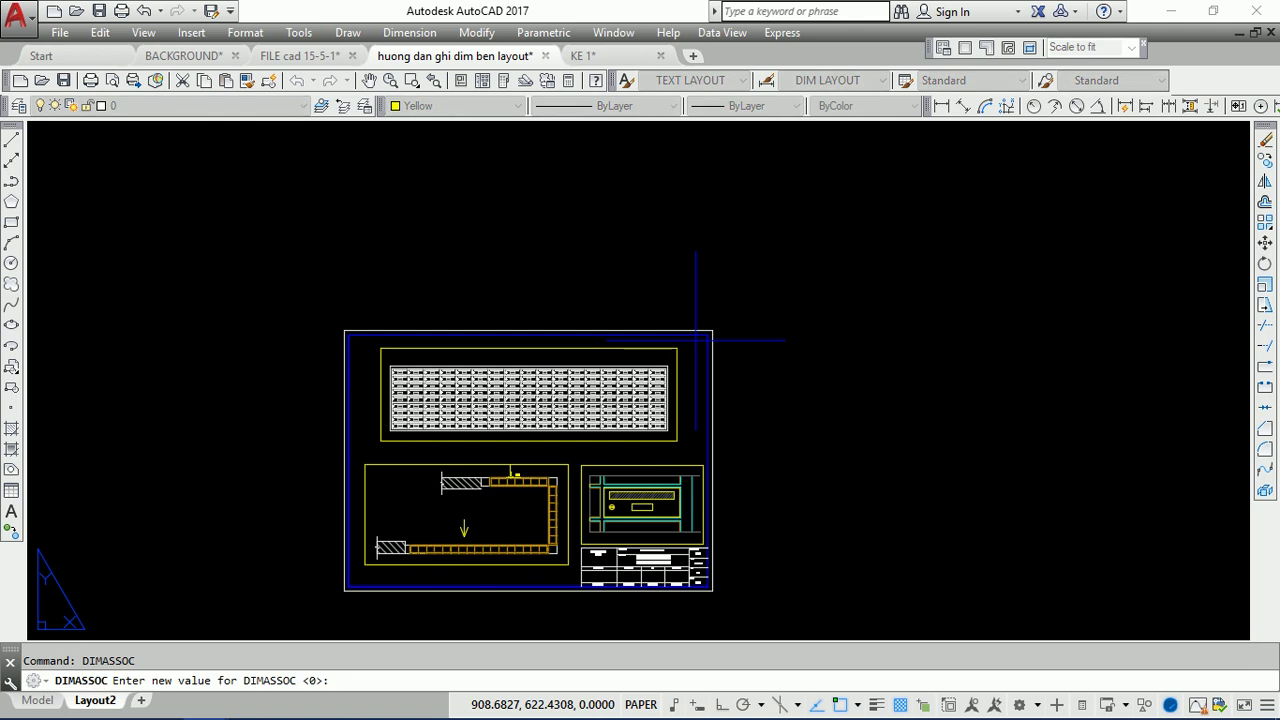
text(2)
key(Return)
scroll(427, 370, up, 4)
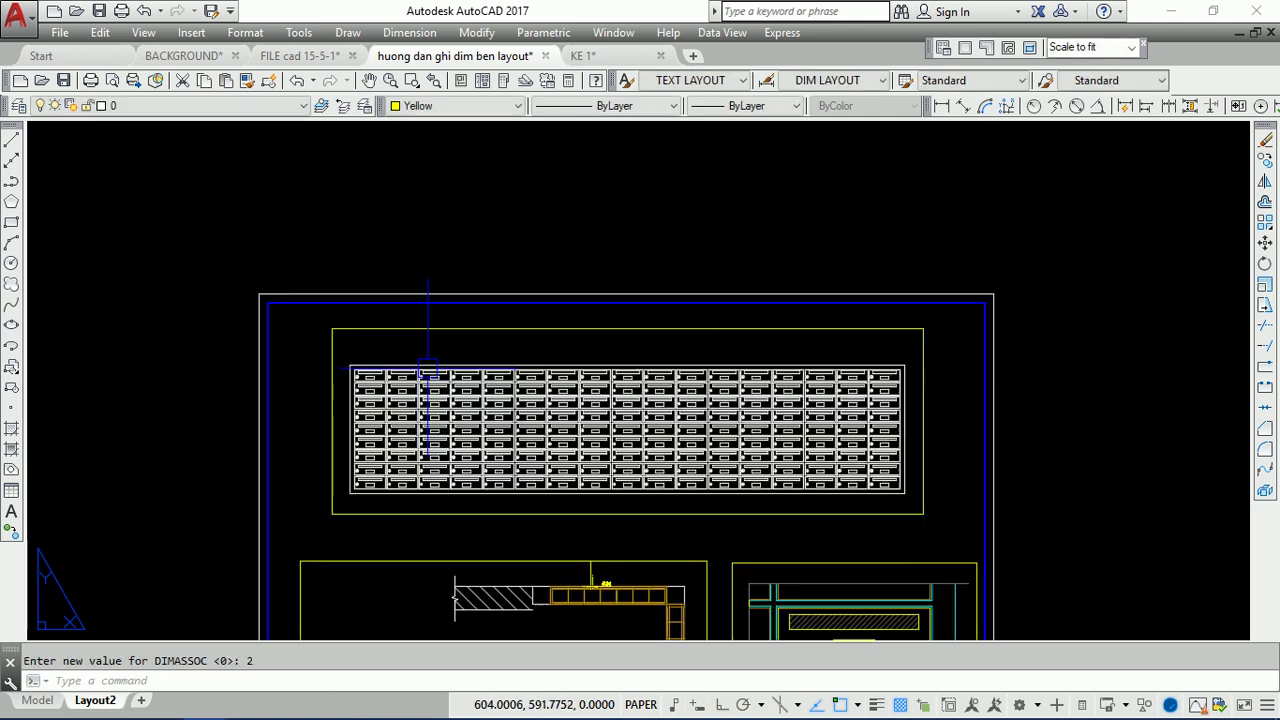
scroll(427, 370, up, 1)
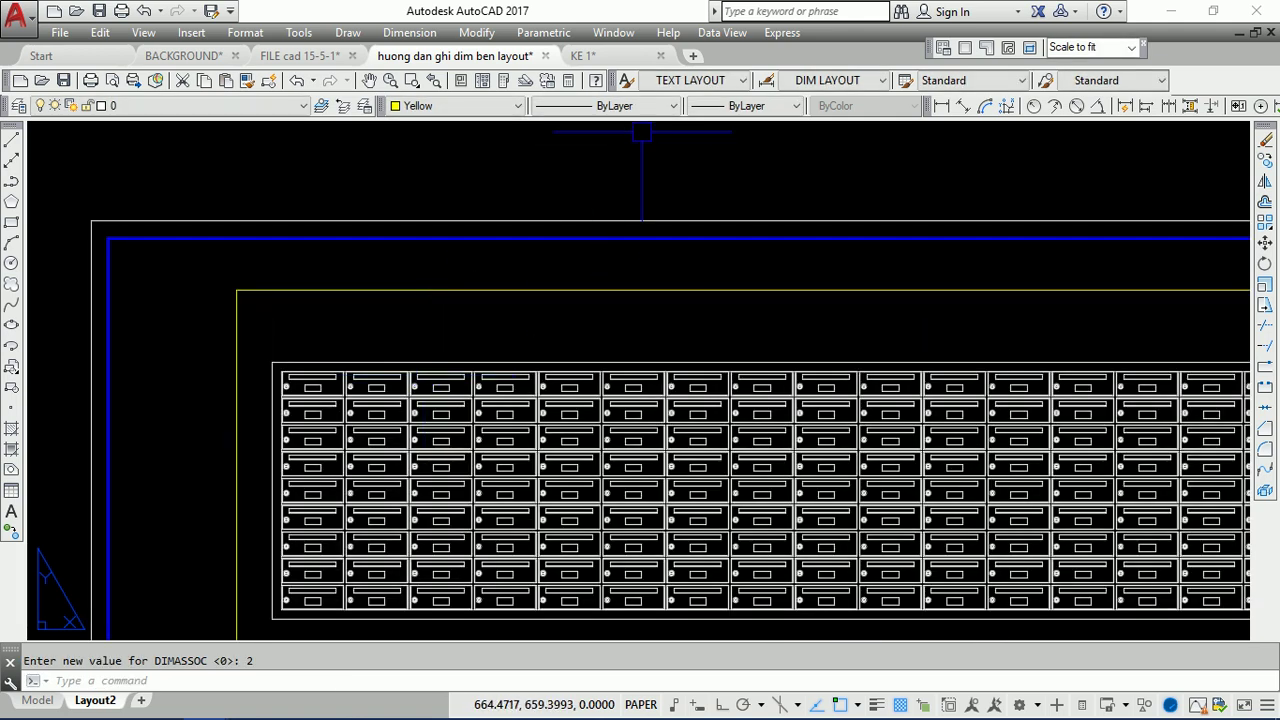
text(DLI)
- Dimension the mailbox grid with 4757 above and 1100 on the left
key(Return)
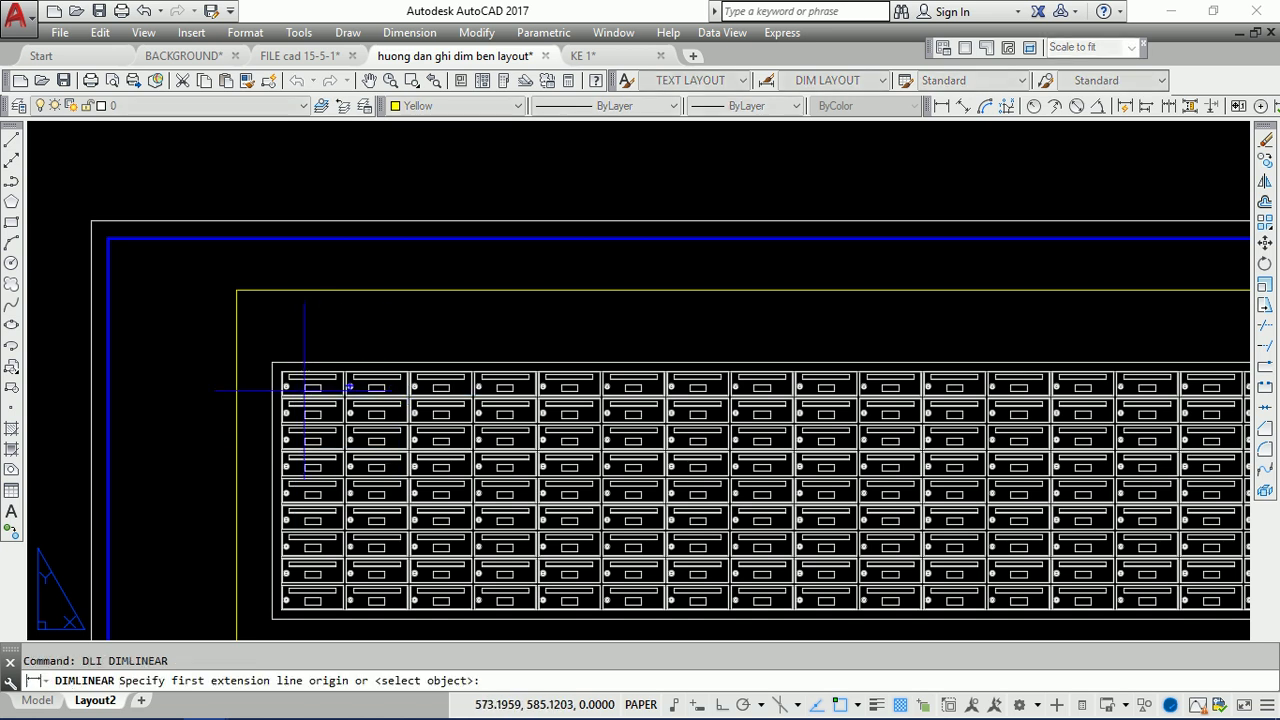
middle_drag(276, 340, 248, 300)
click(244, 322)
scroll(244, 322, down, 2)
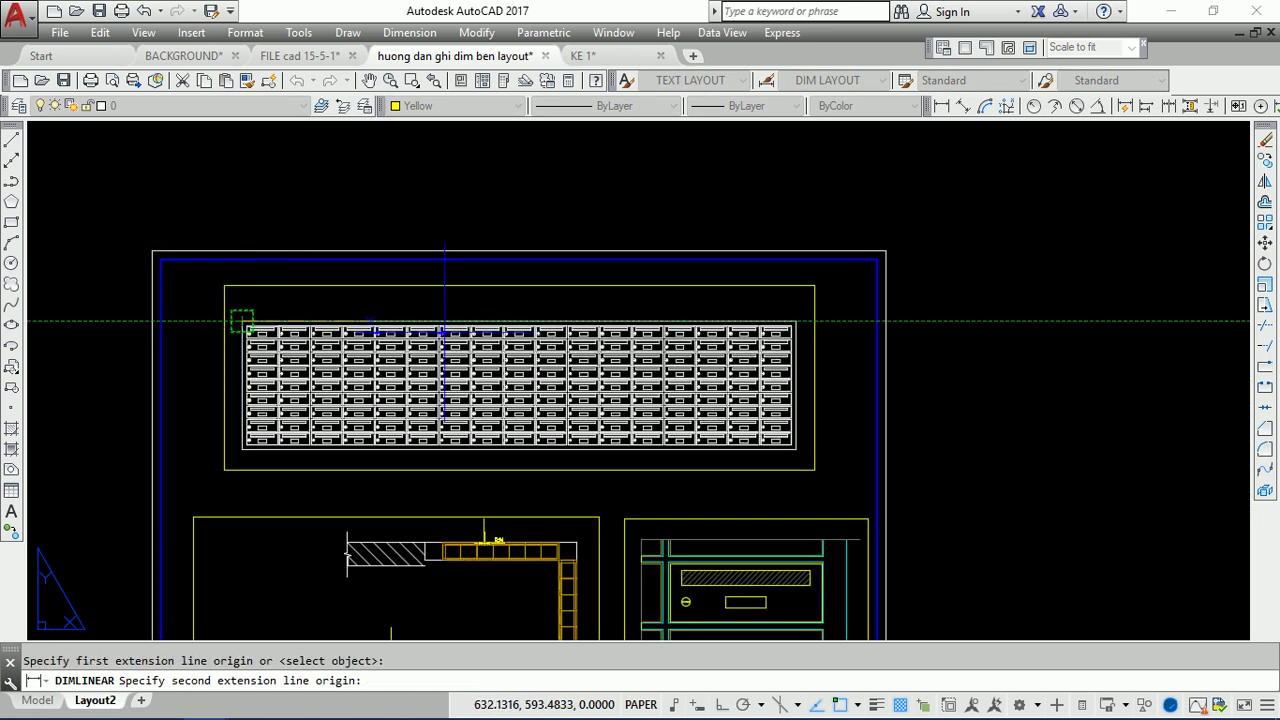
scroll(1000, 320, up, 2)
click(837, 322)
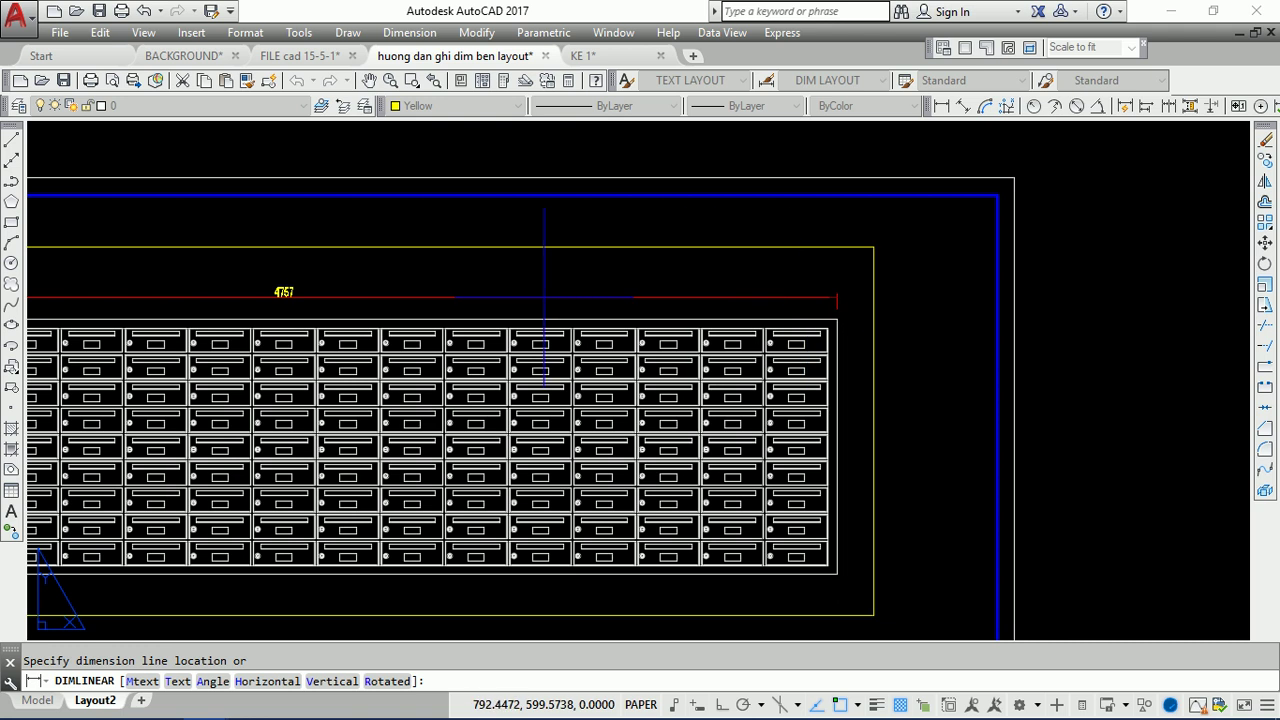
scroll(544, 297, up, 1)
scroll(590, 275, up, 1)
click(557, 270)
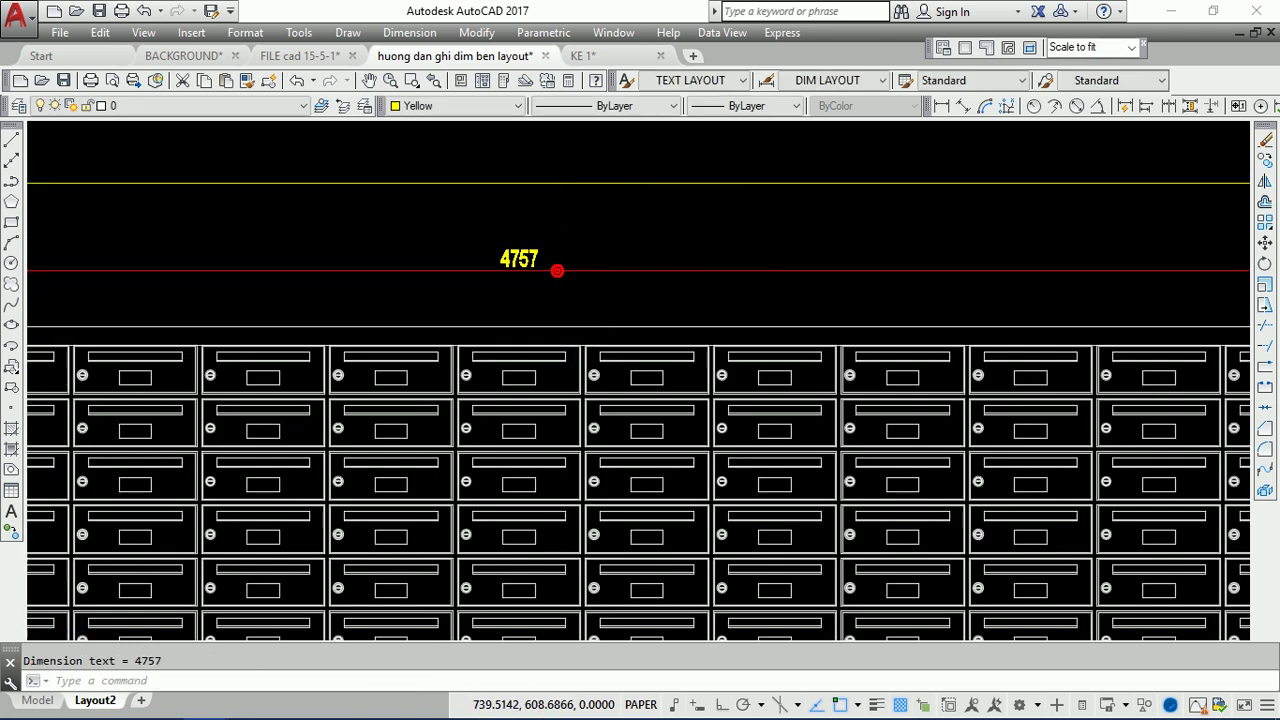
scroll(664, 270, down, 6)
scroll(568, 229, up, 2)
scroll(700, 230, down, 2)
scroll(700, 230, down, 2)
key(space)
scroll(545, 245, up, 3)
scroll(545, 245, up, 3)
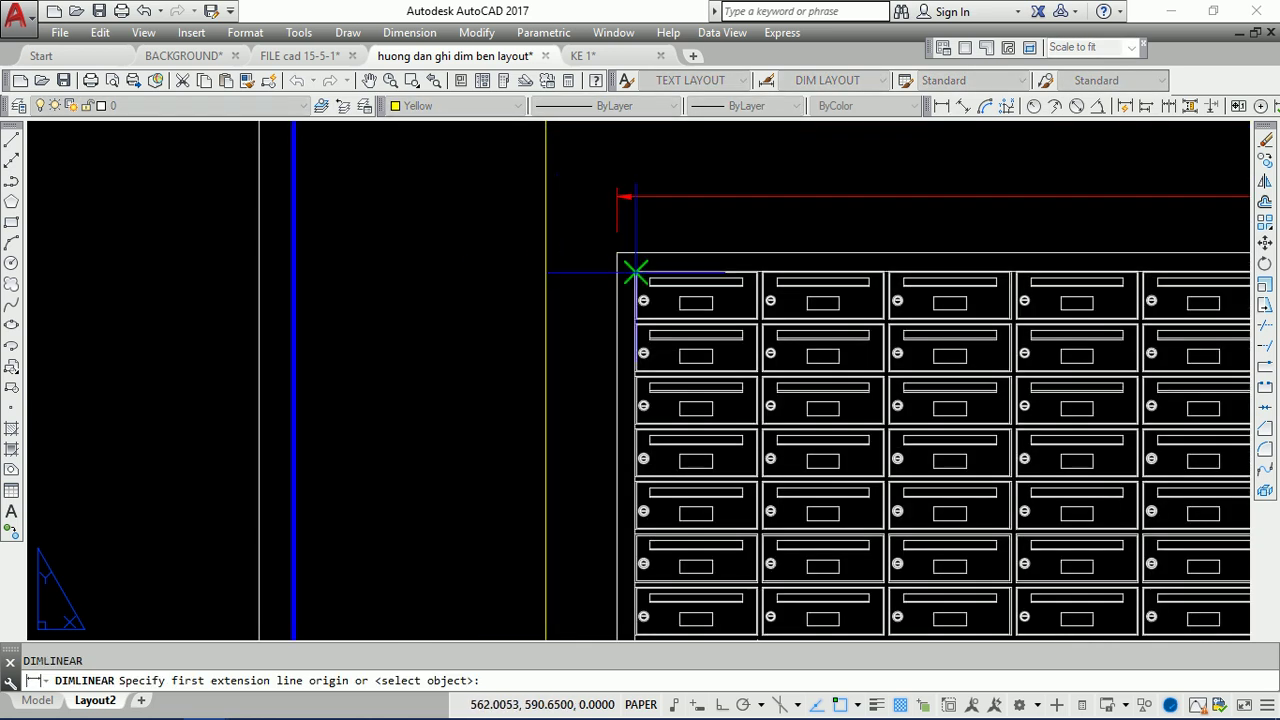
click(617, 252)
scroll(614, 220, down, 3)
scroll(626, 405, up, 2)
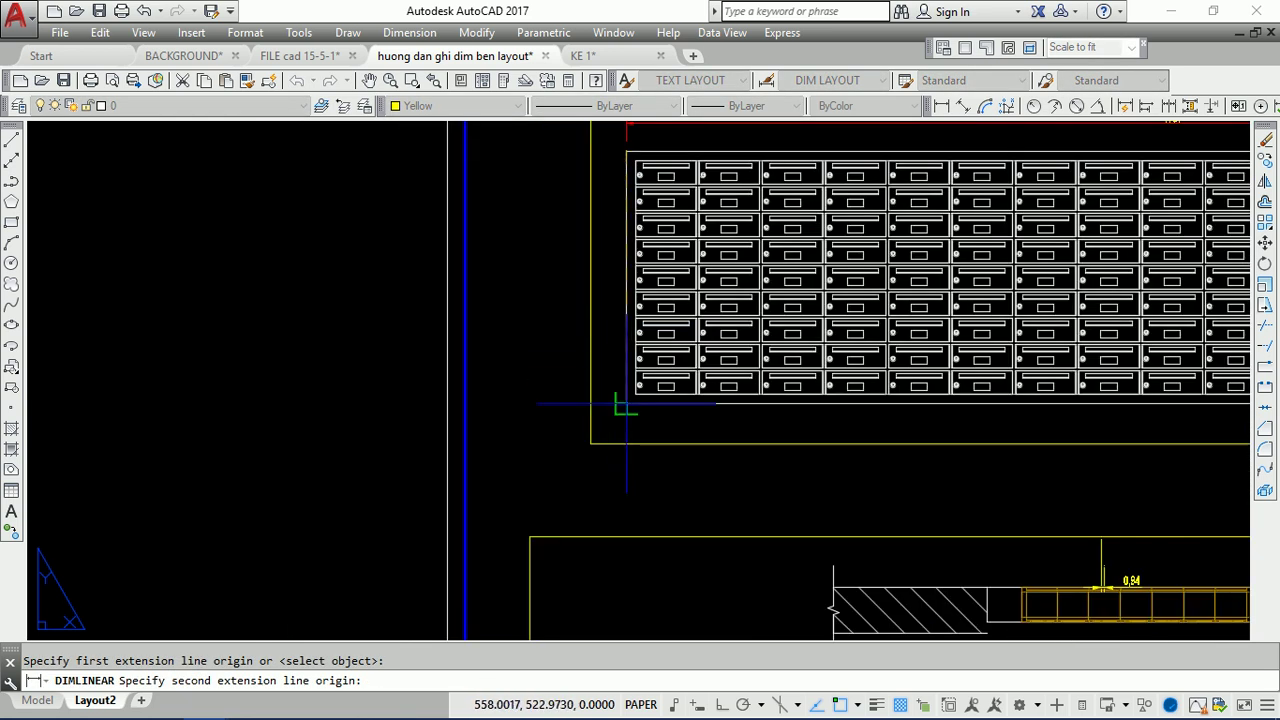
click(626, 405)
scroll(620, 408, up, 1)
scroll(603, 309, up, 2)
scroll(603, 309, down, 2)
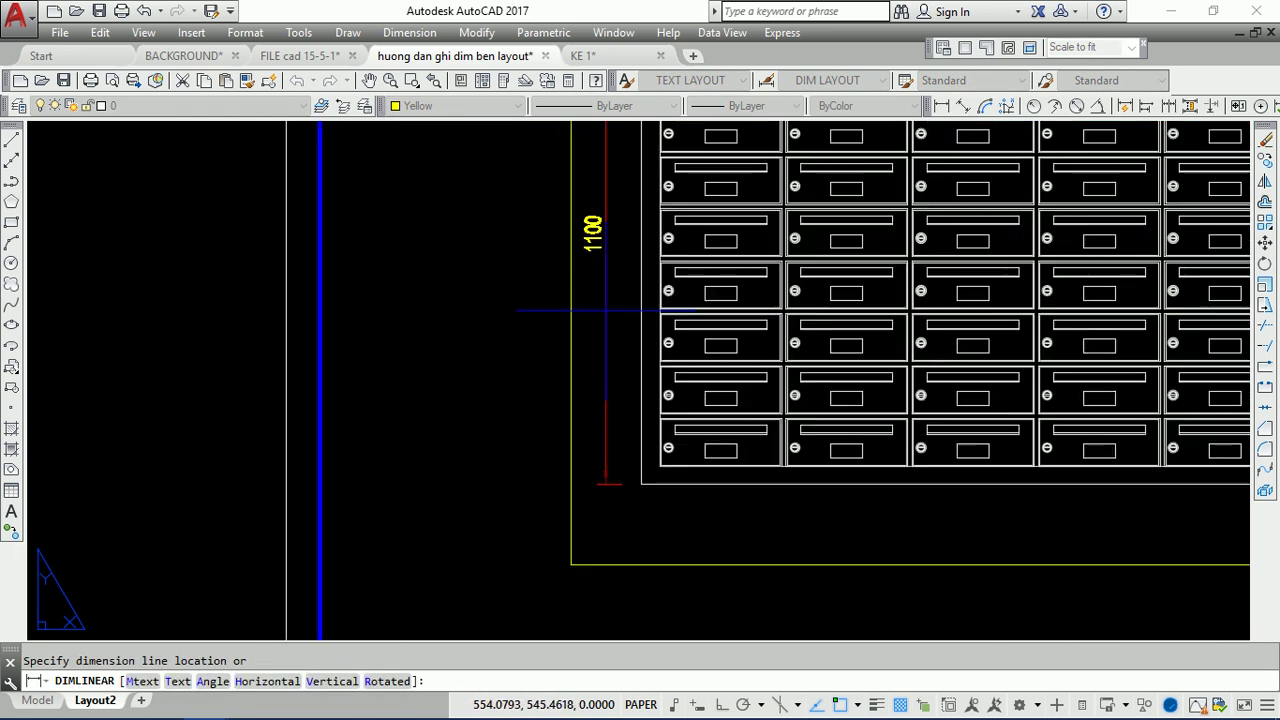
click(605, 310)
scroll(605, 310, down, 3)
- Dimension the plan view's 4757 length below the beam and 300 depth at the wall end
key(Return)
scroll(603, 465, down, 2)
scroll(603, 465, up, 1)
scroll(603, 465, up, 2)
scroll(460, 520, up, 2)
scroll(420, 505, up, 3)
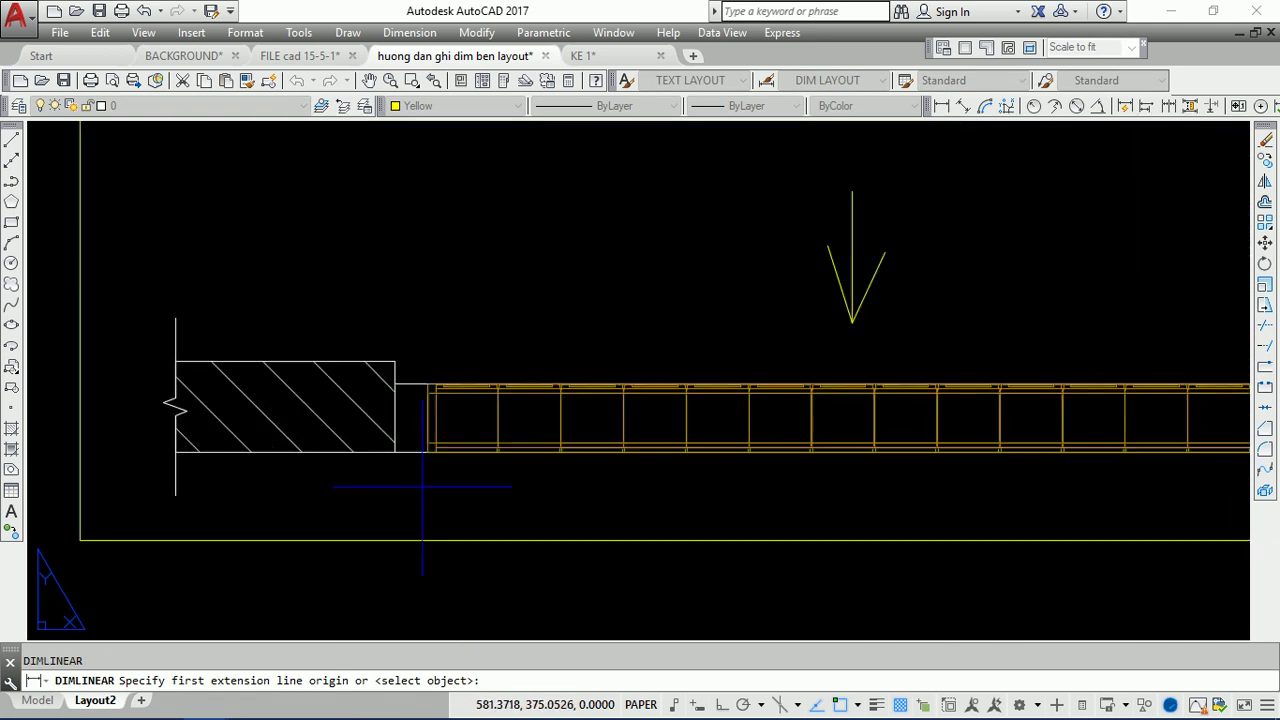
click(427, 452)
scroll(427, 452, down, 3)
scroll(460, 380, up, 1)
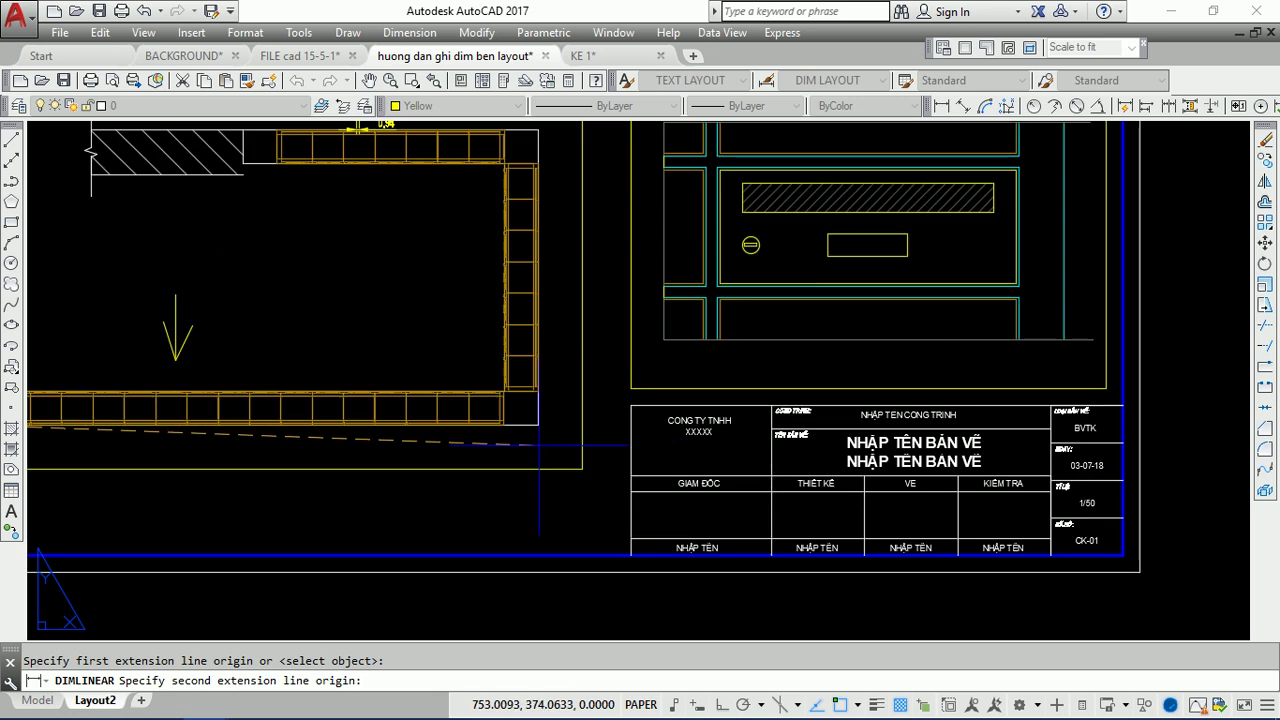
scroll(465, 378, up, 2)
click(450, 372)
scroll(450, 372, down, 3)
scroll(250, 385, up, 2)
scroll(265, 364, up, 1)
click(265, 364)
scroll(265, 364, down, 3)
key(Return)
scroll(594, 251, down, 1)
scroll(608, 308, up, 3)
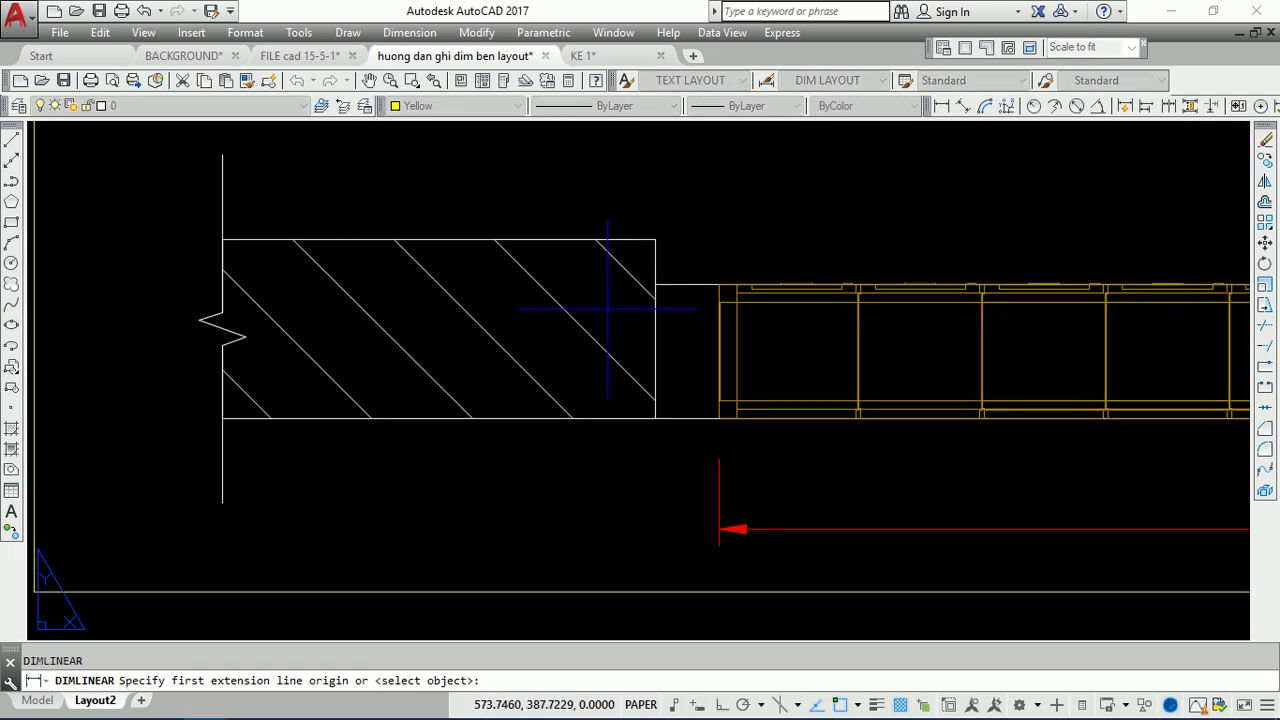
click(719, 285)
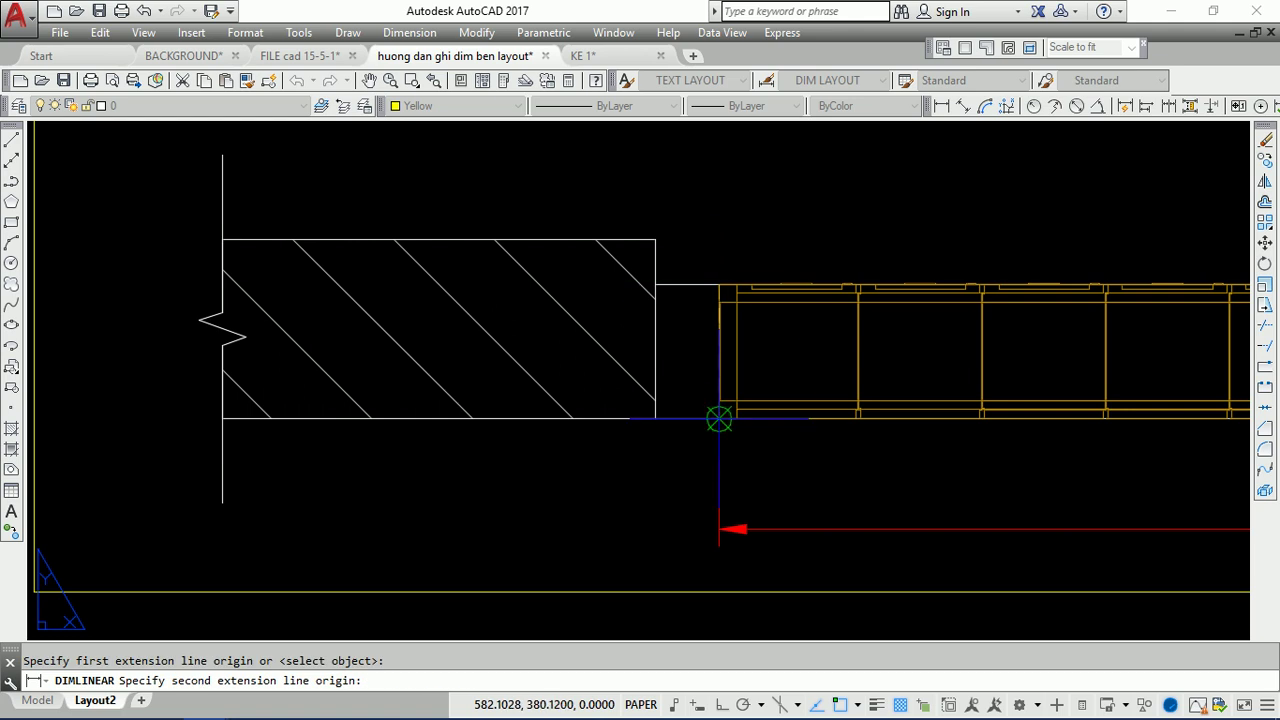
click(719, 418)
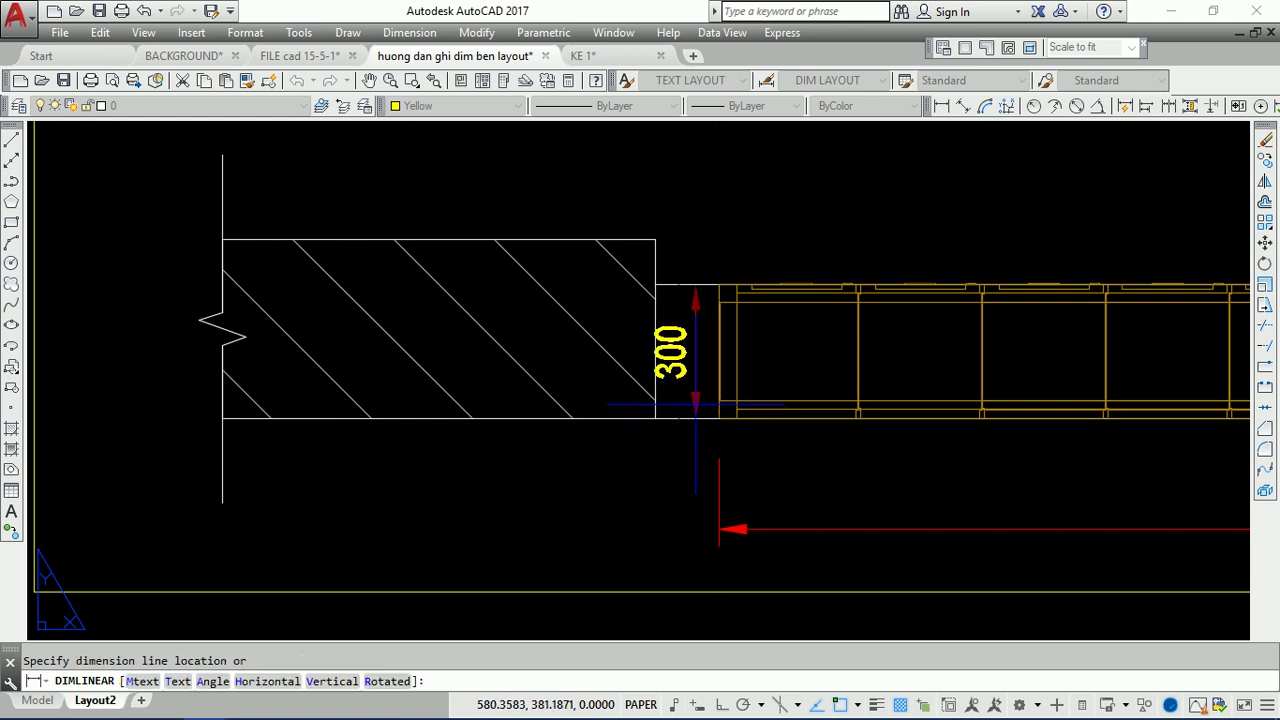
click(703, 405)
scroll(703, 405, down, 5)
- Dimension the right-hand detail with 266 across the top and 104 on the right side
middle_drag(808, 342, 528, 413)
scroll(528, 413, up, 3)
scroll(475, 302, up, 3)
key(Return)
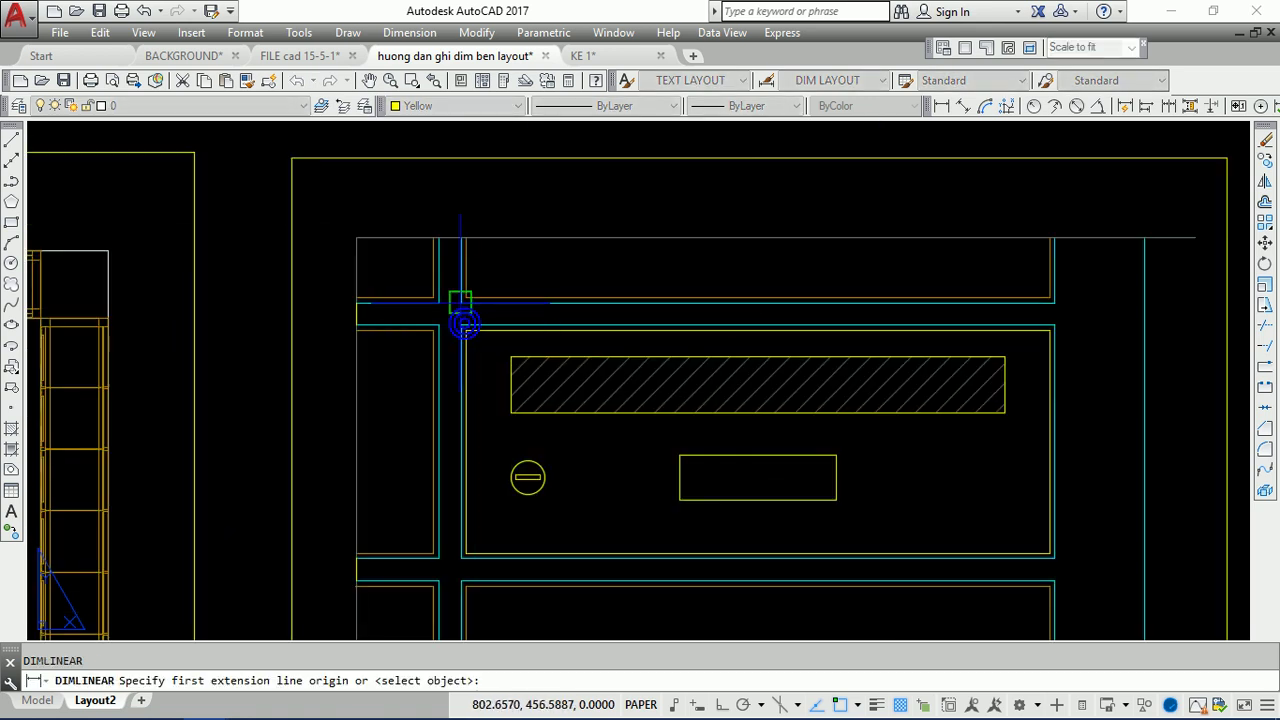
scroll(457, 323, up, 2)
scroll(463, 343, up, 2)
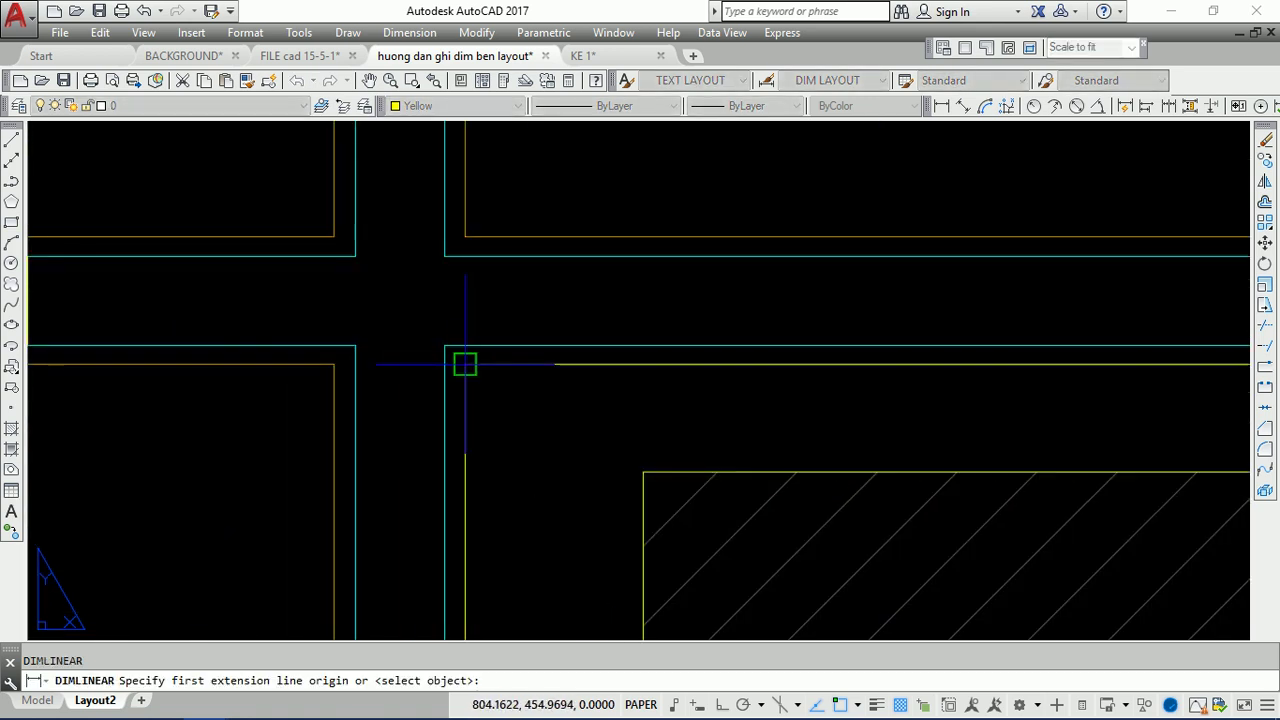
click(445, 346)
scroll(445, 346, down, 3)
scroll(900, 354, up, 3)
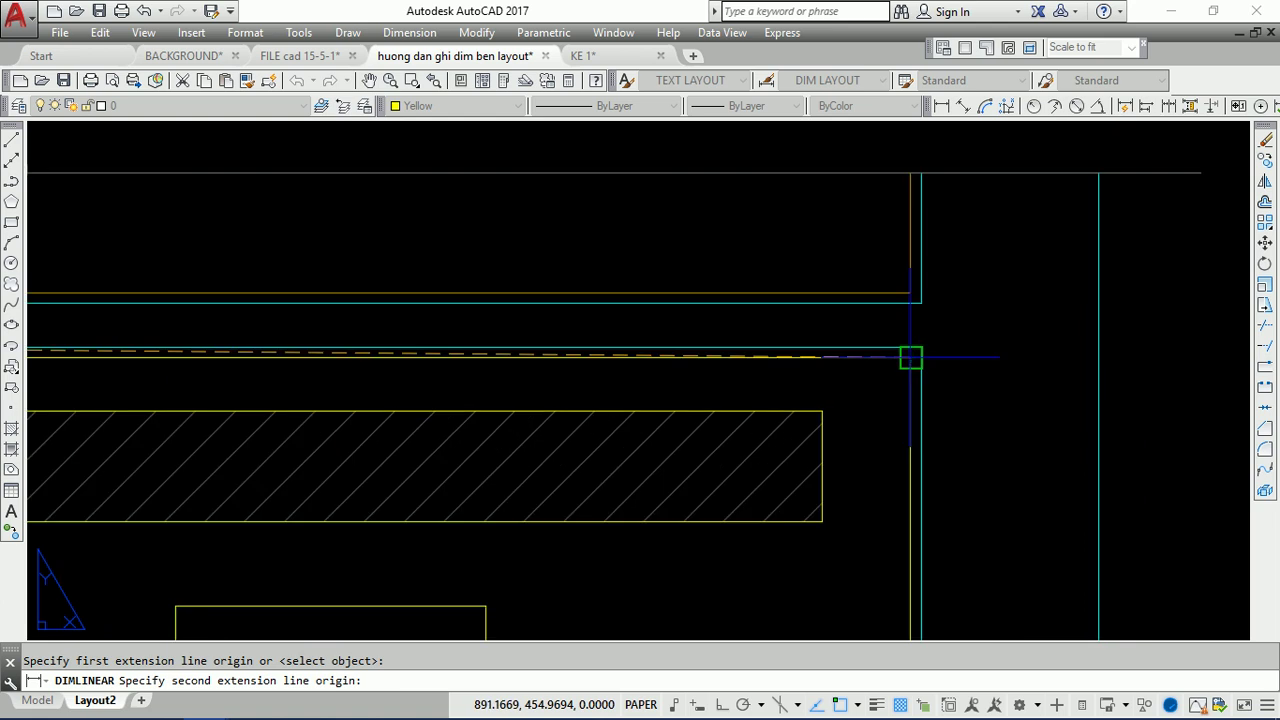
click(921, 339)
scroll(921, 339, down, 3)
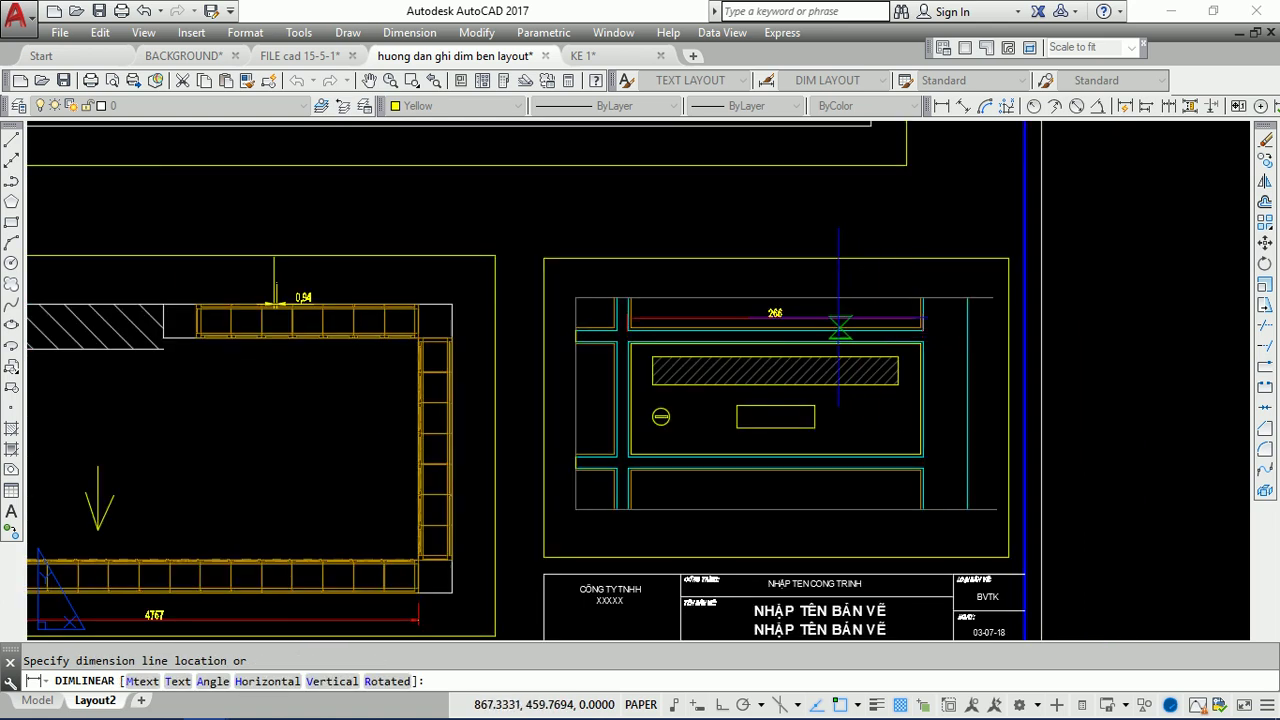
scroll(760, 280, up, 3)
click(780, 249)
key(Return)
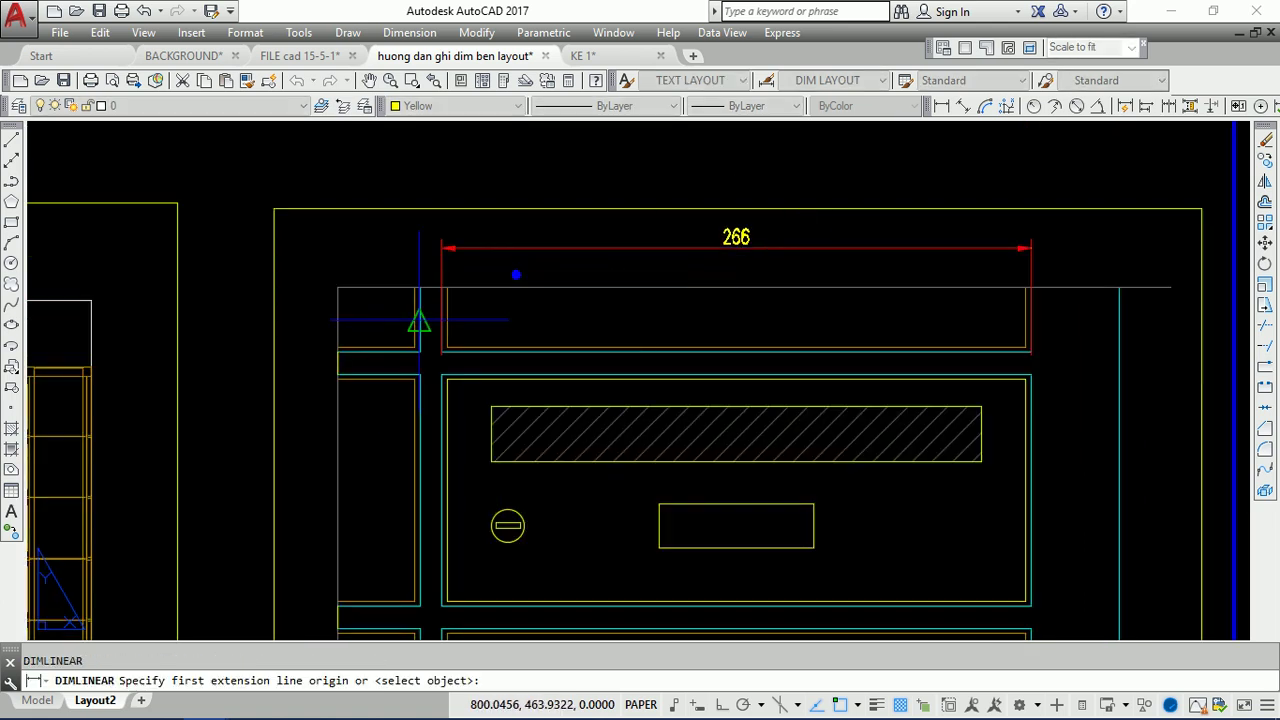
click(1031, 355)
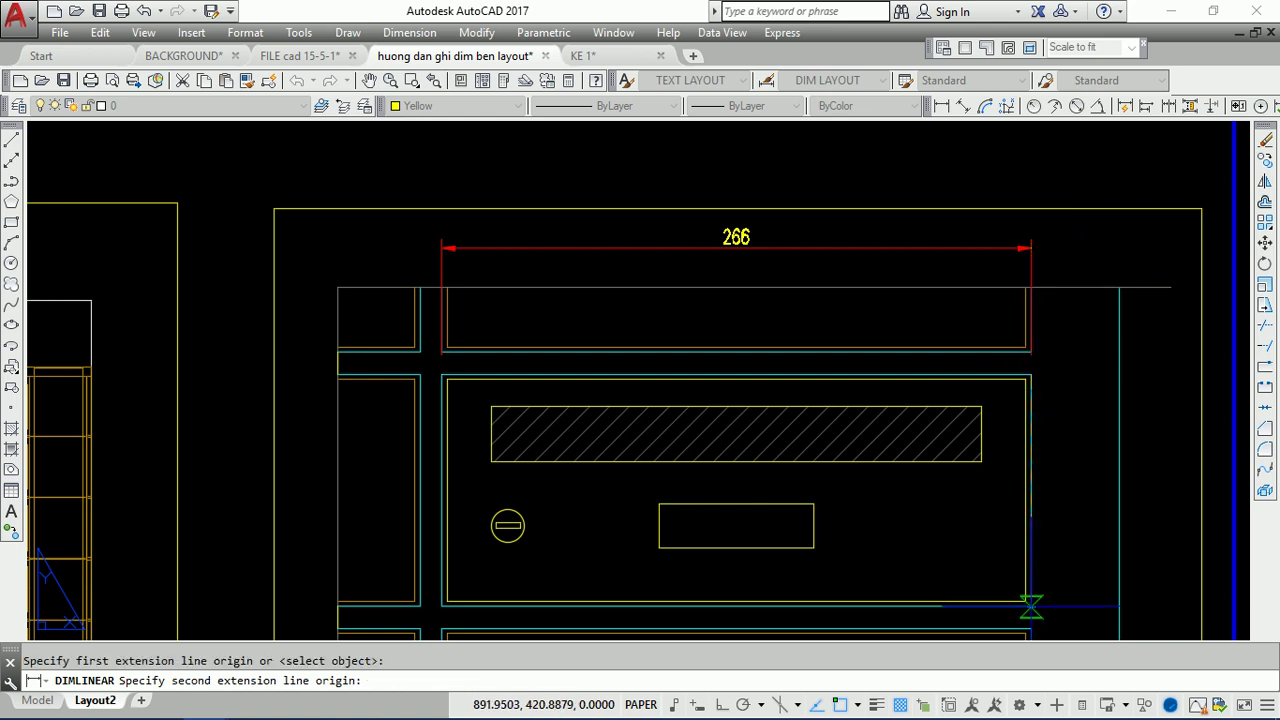
click(1031, 605)
click(1058, 530)
scroll(872, 303, down, 4)
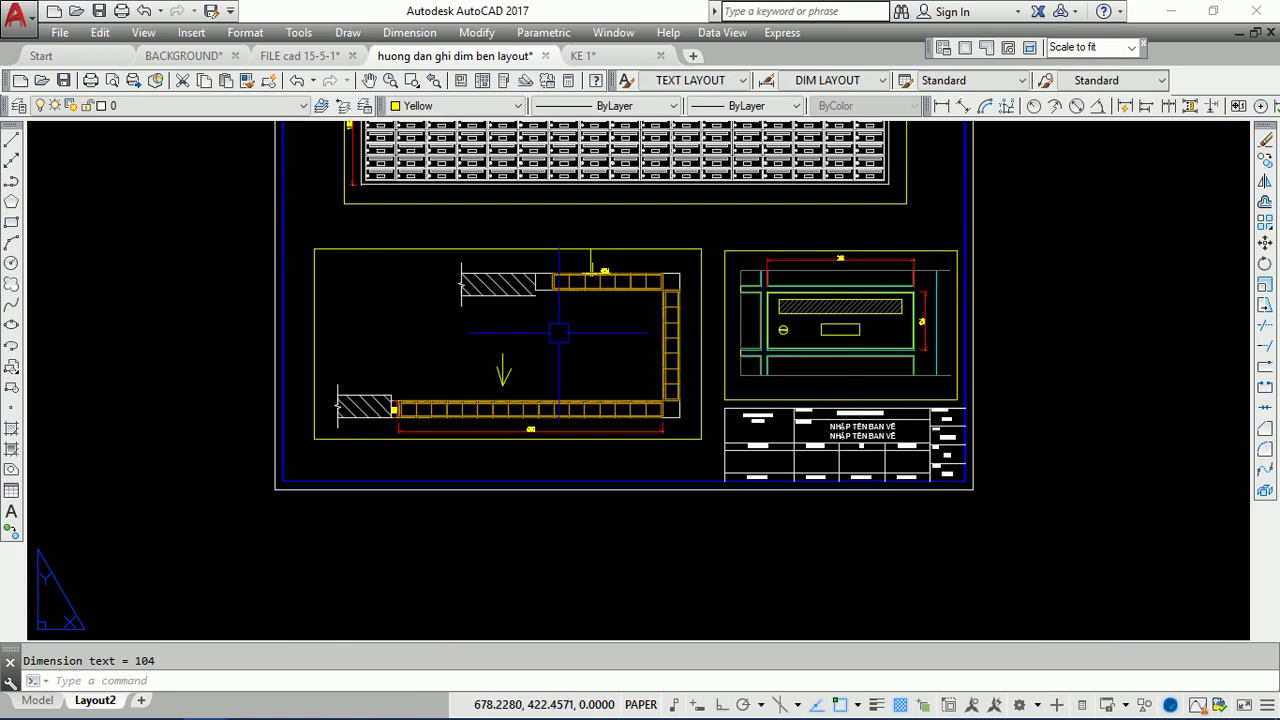
- Frame the top viewport on Layout2 and start Multiline Text in TEXT LAYOUT style, height 3
middle_drag(585, 242, 549, 373)
scroll(535, 485, down, 3)
scroll(569, 420, up, 3)
scroll(878, 410, up, 3)
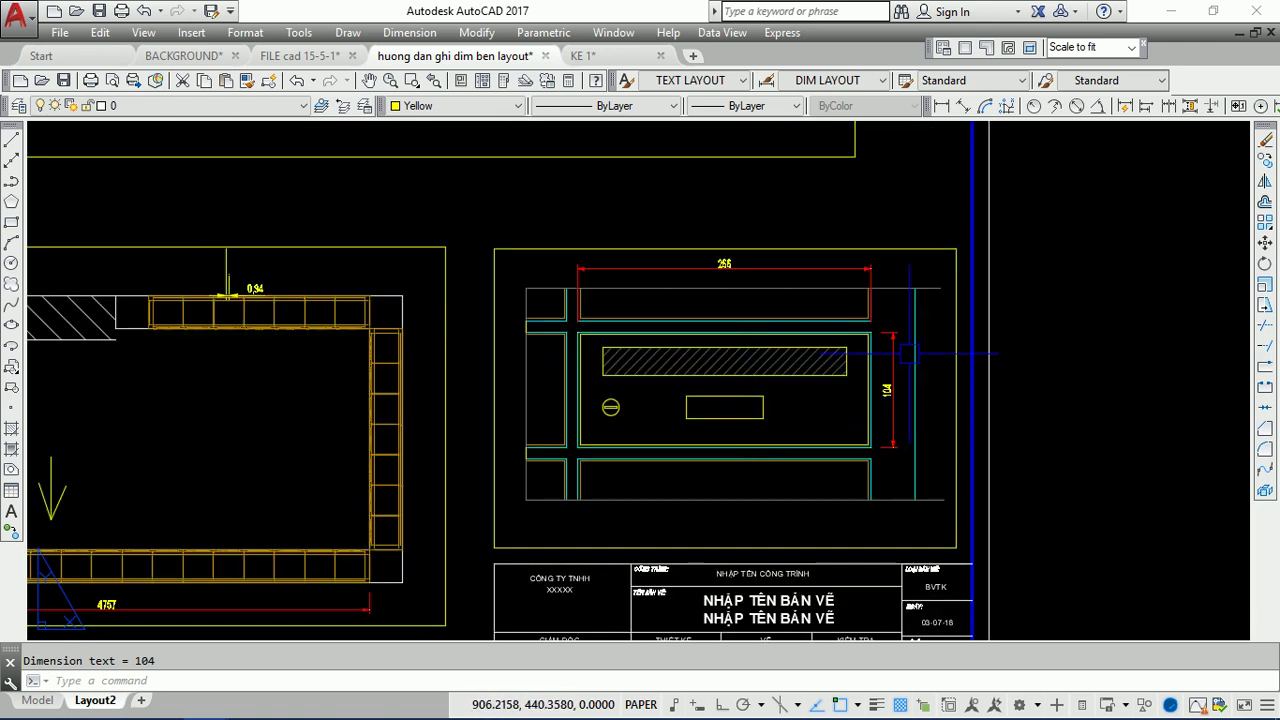
scroll(792, 286, up, 3)
scroll(609, 229, up, 3)
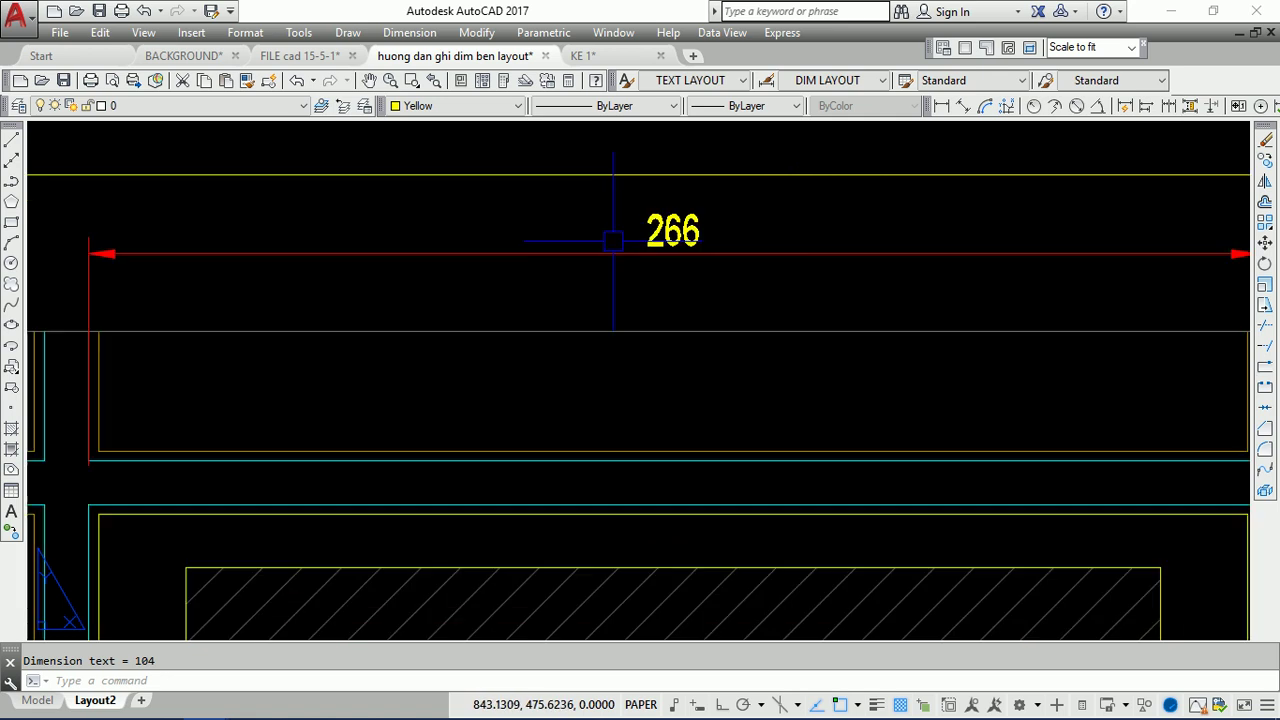
scroll(661, 208, down, 6)
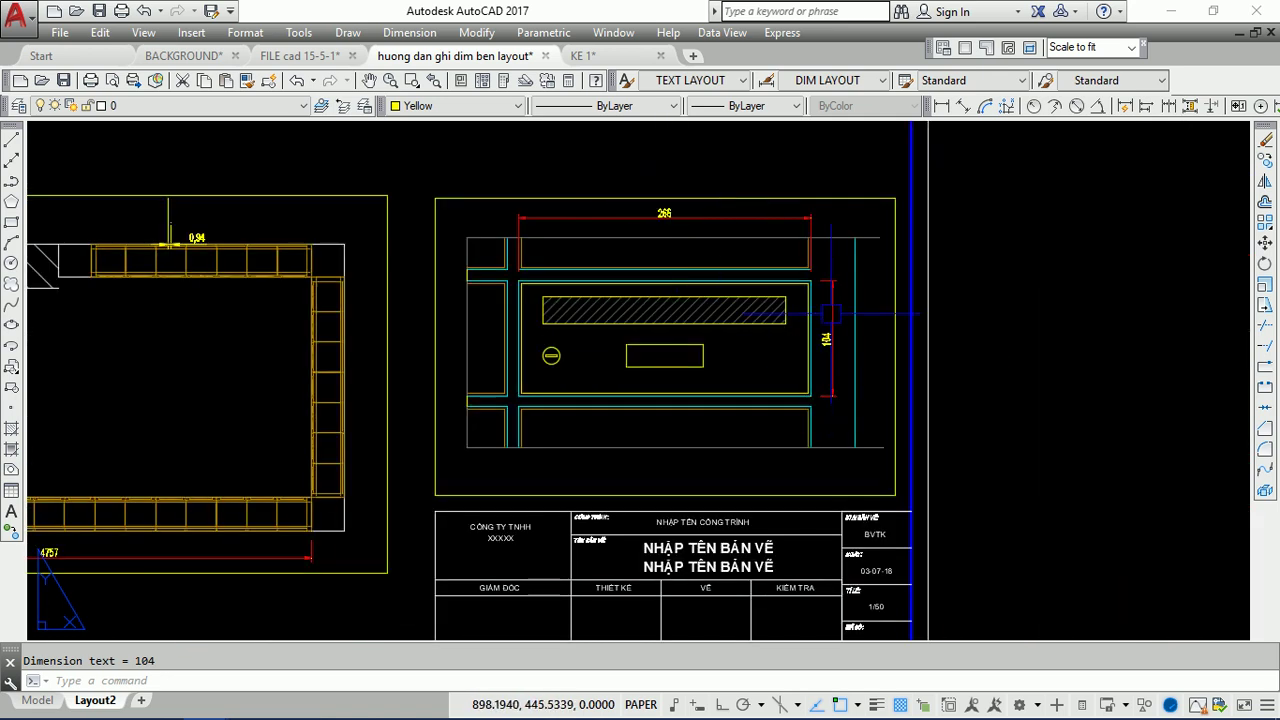
scroll(830, 313, down, 3)
scroll(445, 432, up, 3)
scroll(445, 432, down, 3)
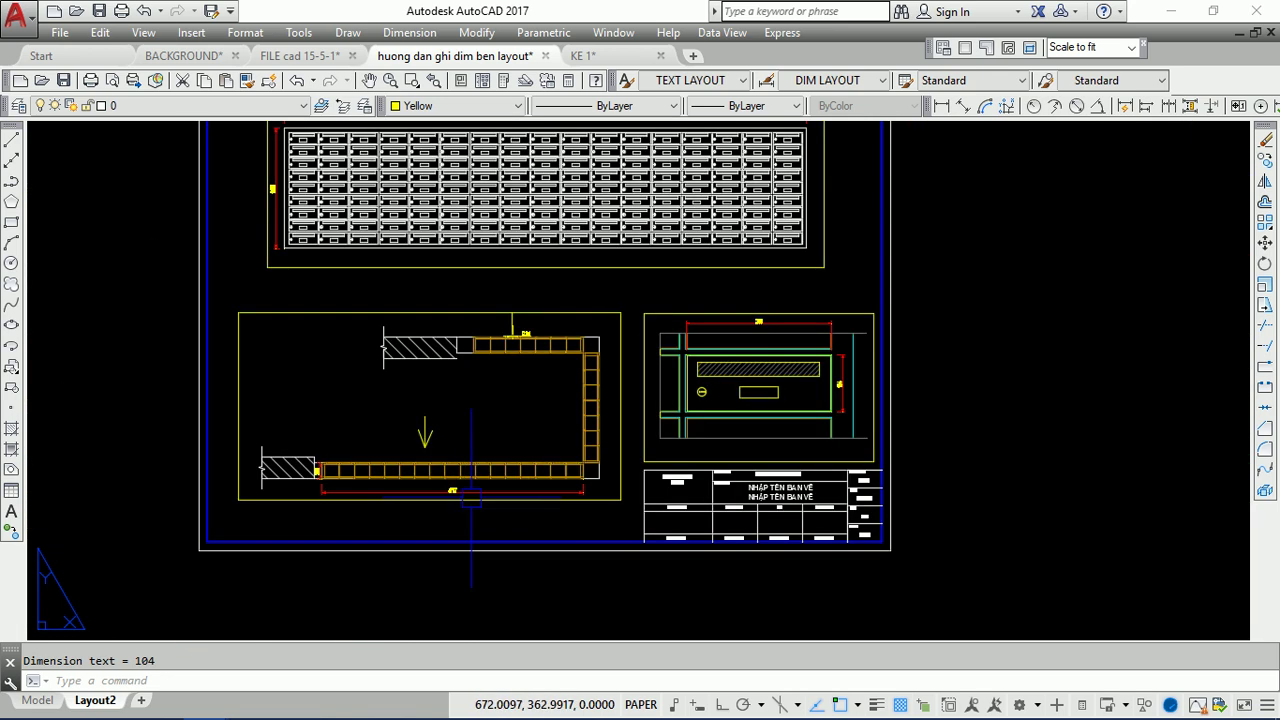
scroll(480, 350, down, 1)
scroll(509, 272, up, 1)
scroll(509, 272, up, 3)
scroll(581, 292, down, 2)
scroll(605, 287, up, 2)
scroll(600, 290, up, 5)
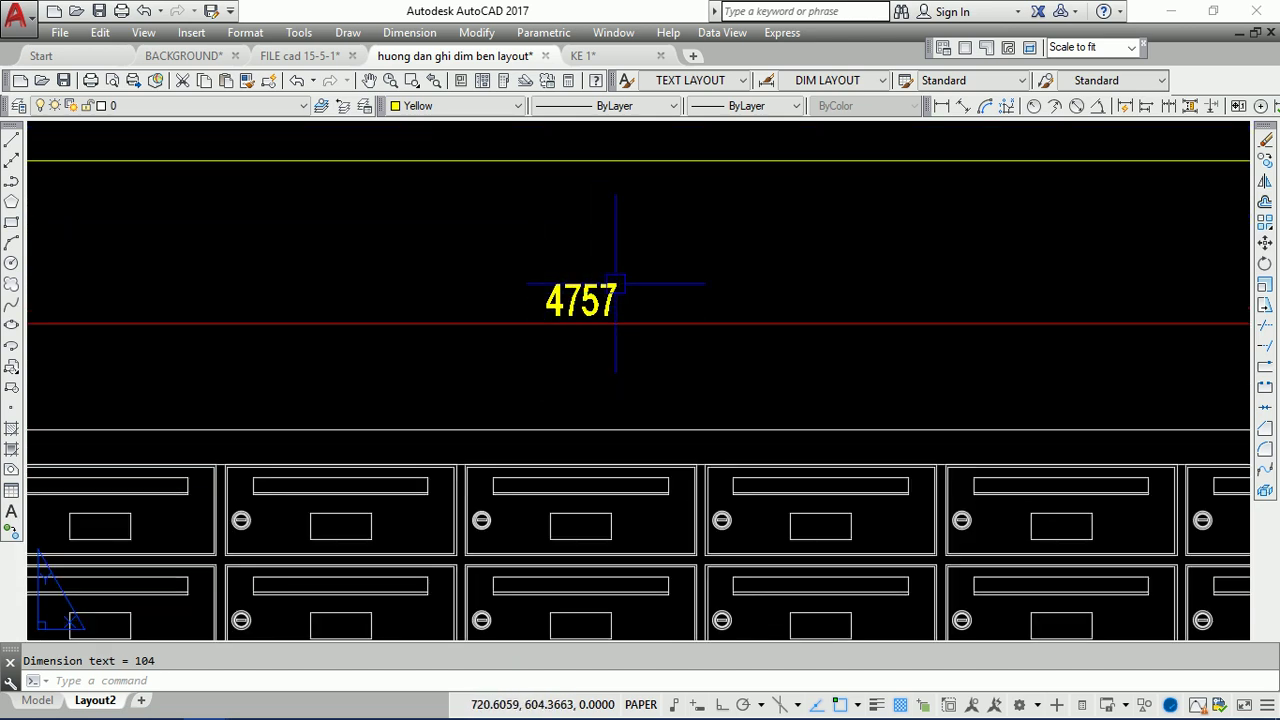
scroll(615, 270, down, 3)
scroll(608, 247, down, 3)
scroll(592, 301, down, 2)
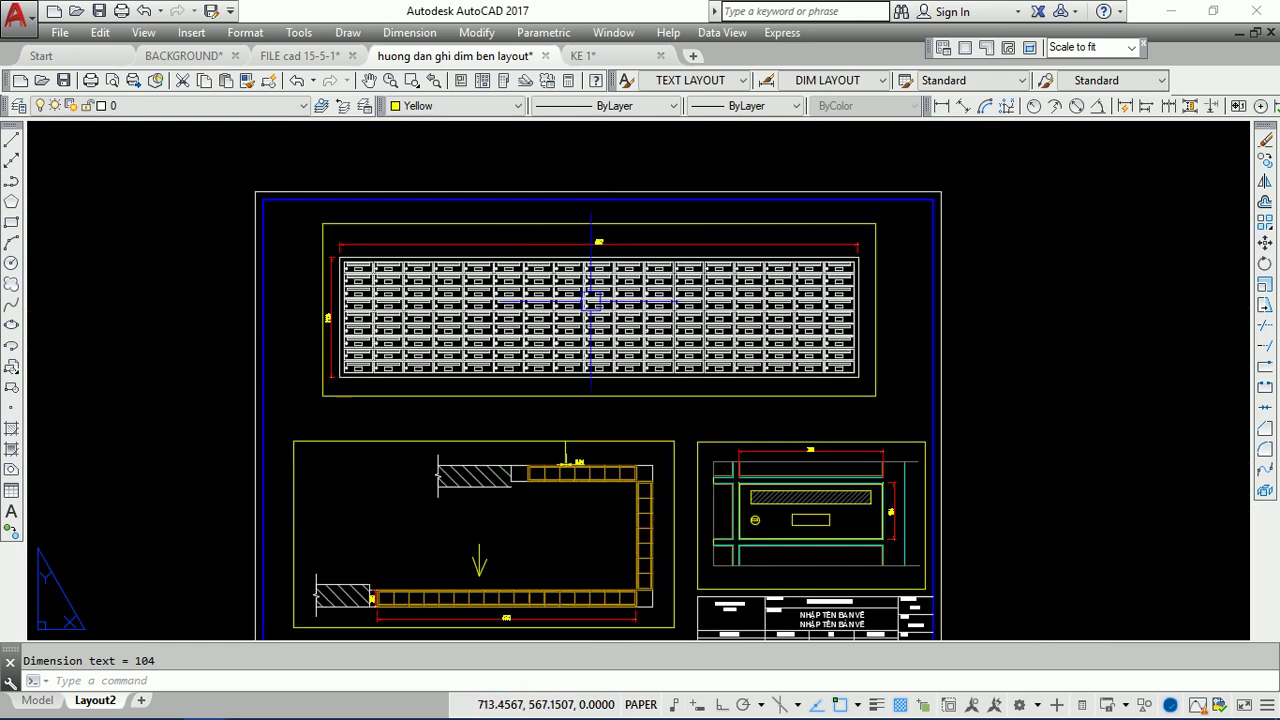
scroll(548, 466, up, 1)
scroll(548, 466, up, 1)
scroll(185, 275, up, 1)
scroll(213, 410, up, 1)
scroll(213, 410, up, 3)
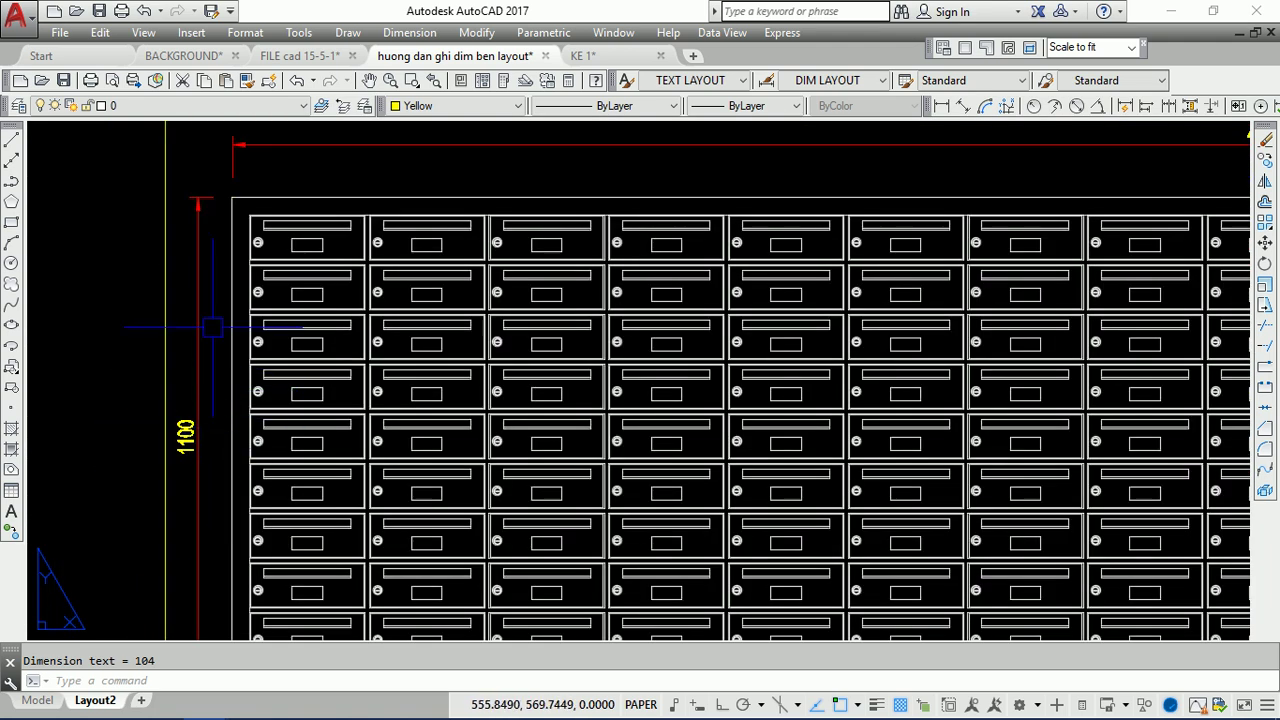
scroll(212, 327, down, 6)
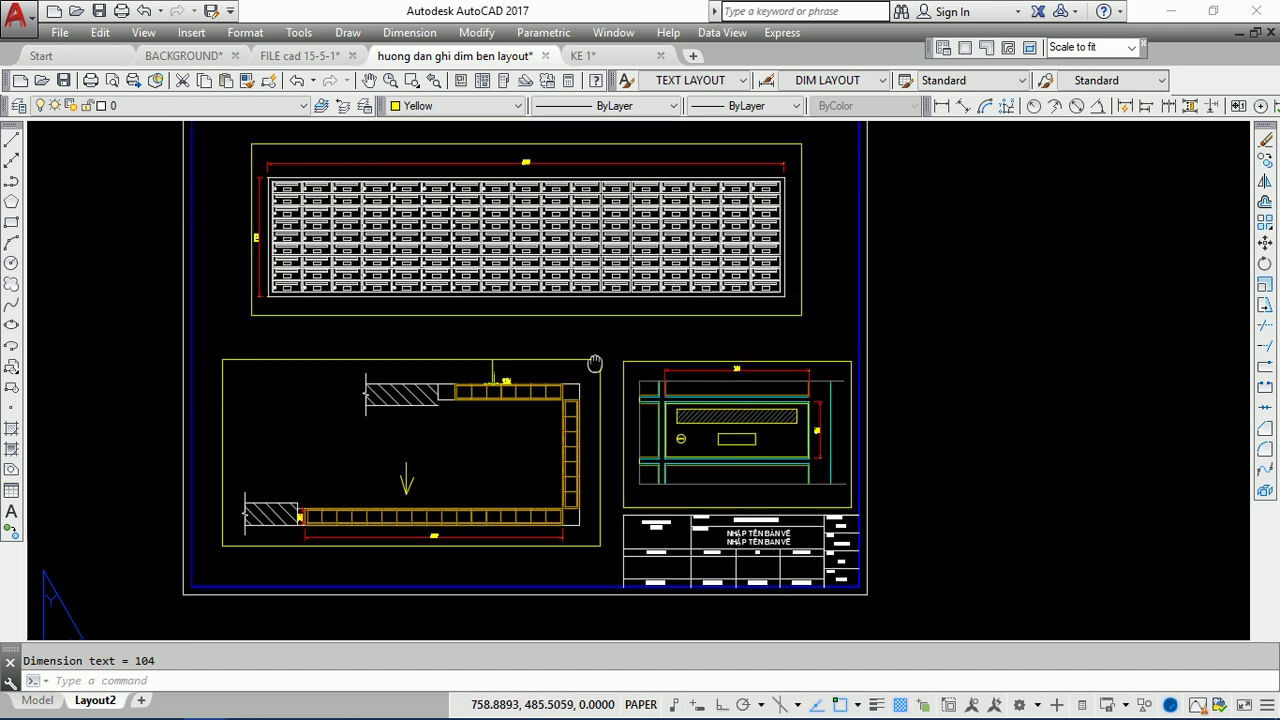
middle_drag(685, 415, 711, 535)
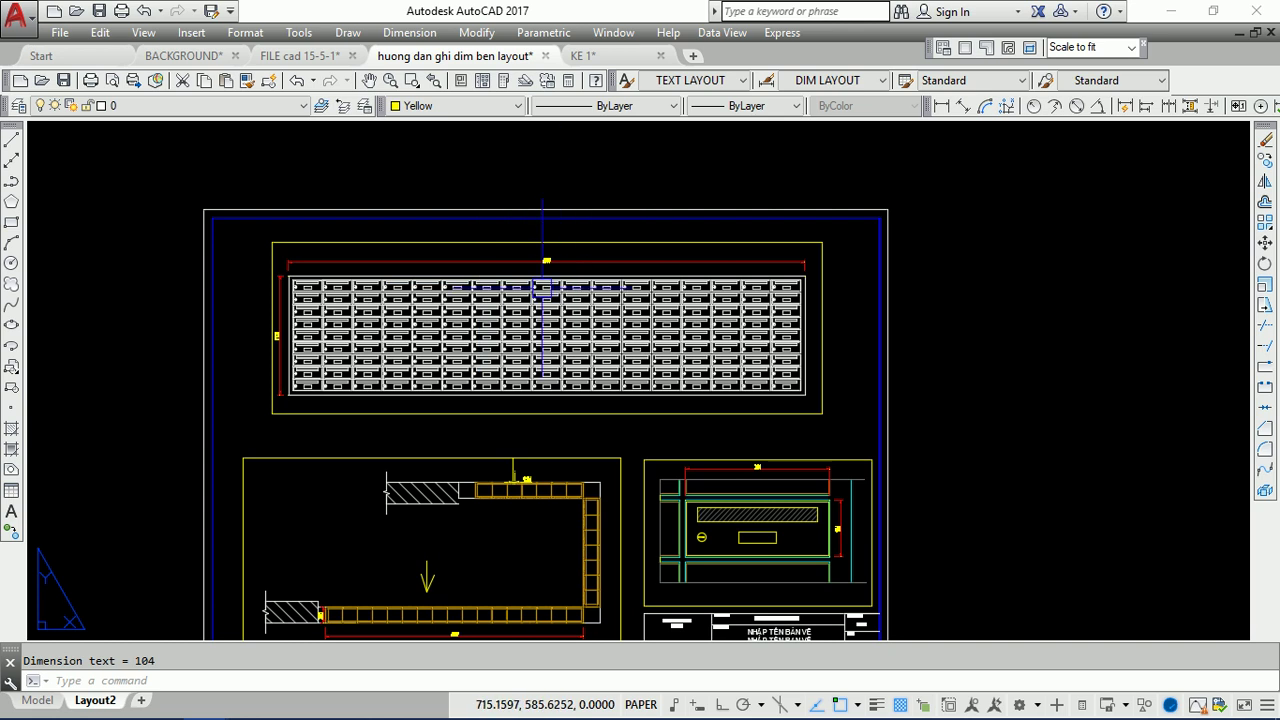
click(11, 511)
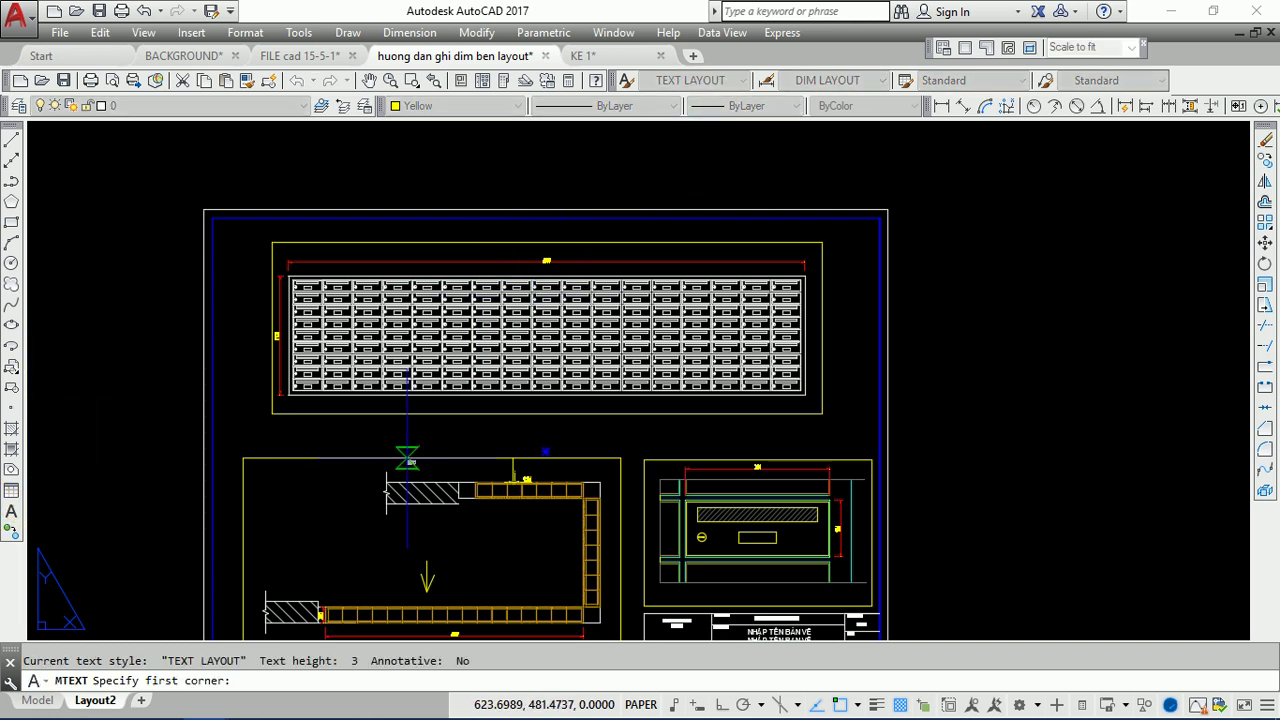
- Draw a text box below the top elevation and enter the bold, underlined height-5 title 'MẶT ĐỨNG THÙNG THƯ SỐ 3'
scroll(469, 431, up, 5)
click(412, 447)
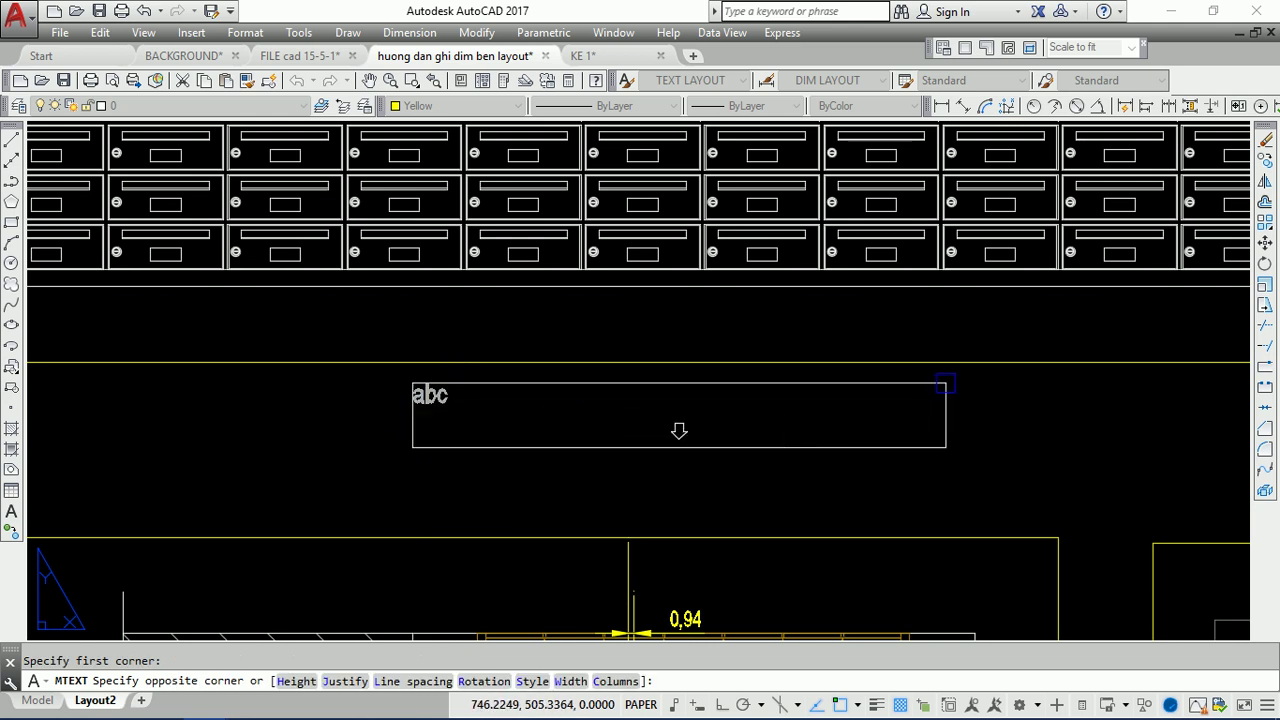
click(958, 383)
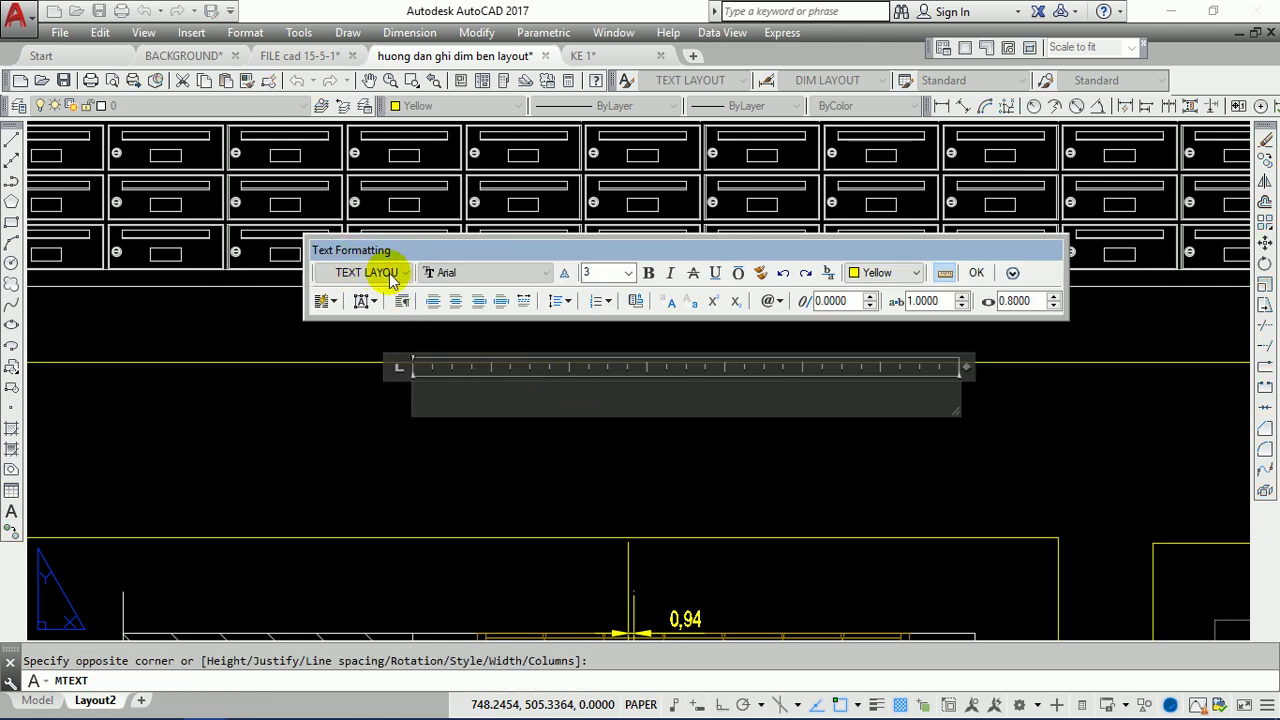
click(414, 401)
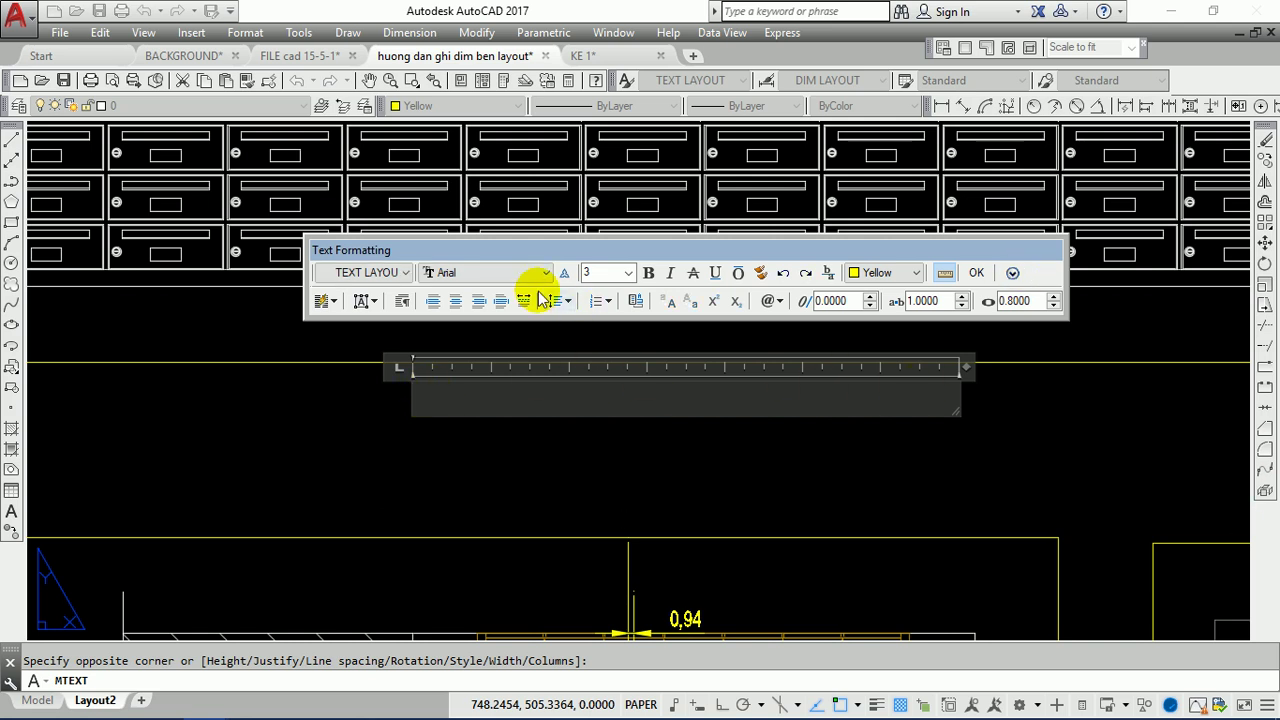
text(5)
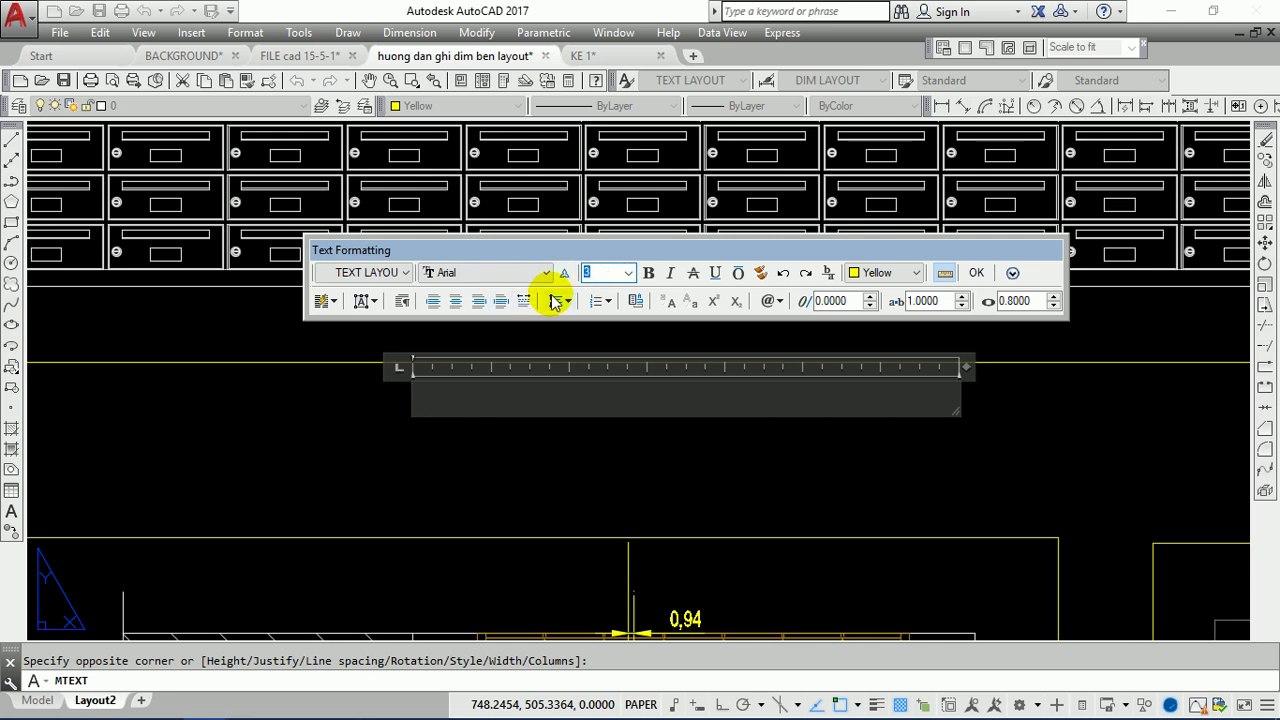
click(649, 273)
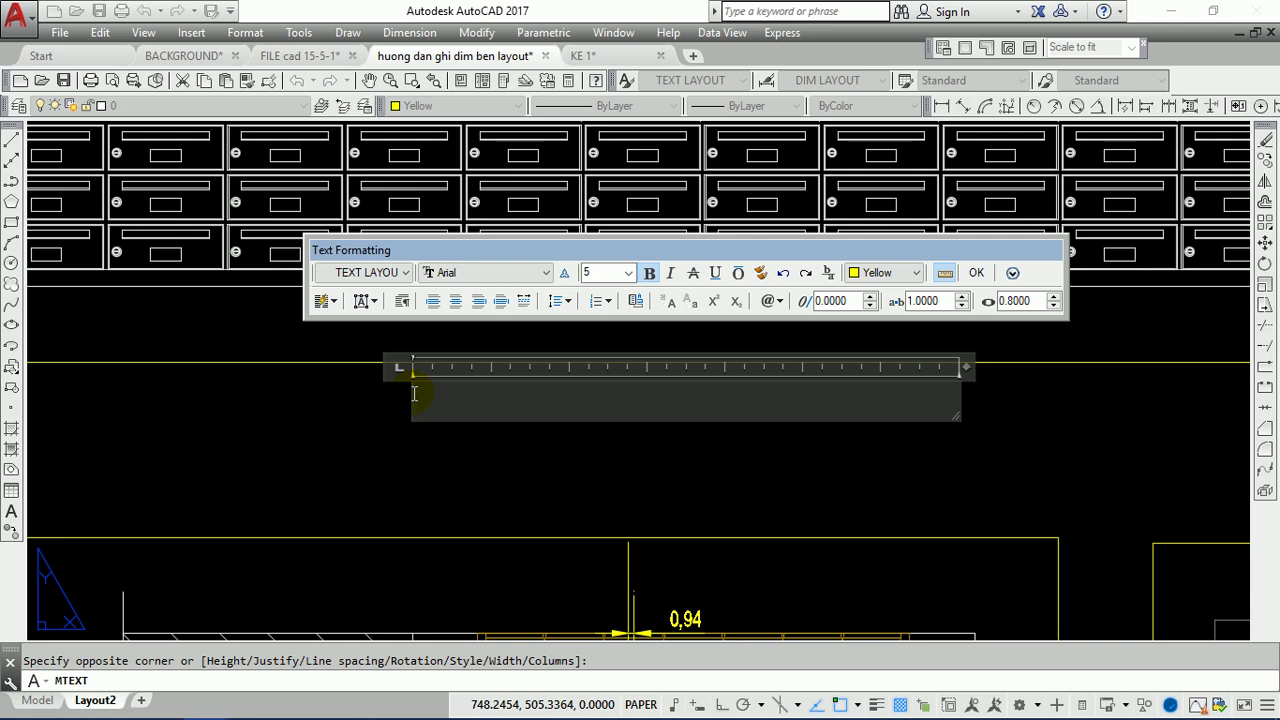
text(MẶT)
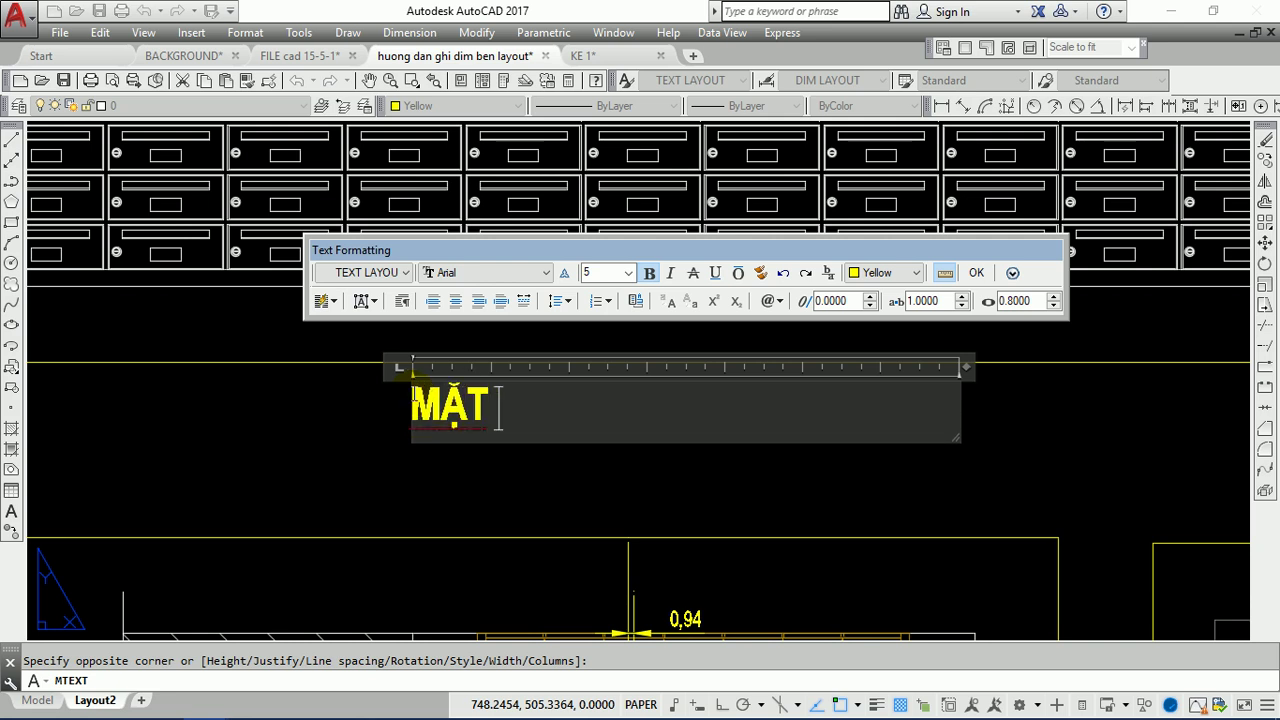
text( ĐỨNG)
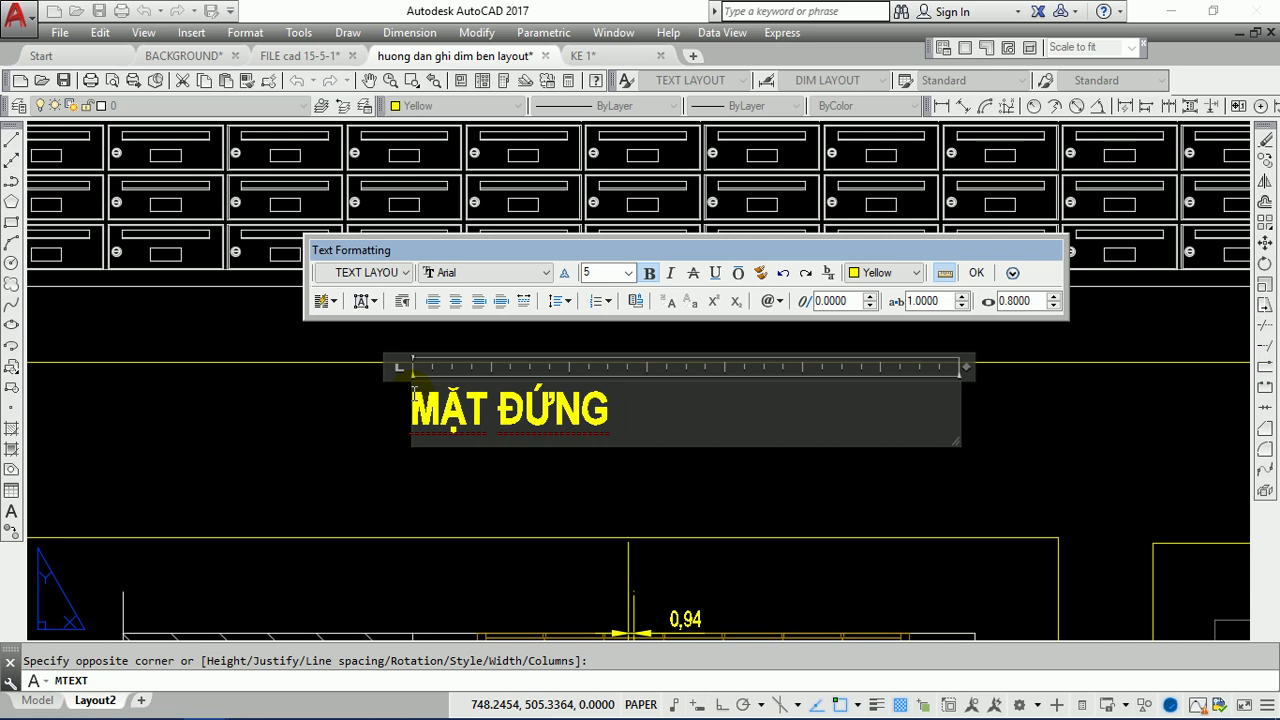
text(U)
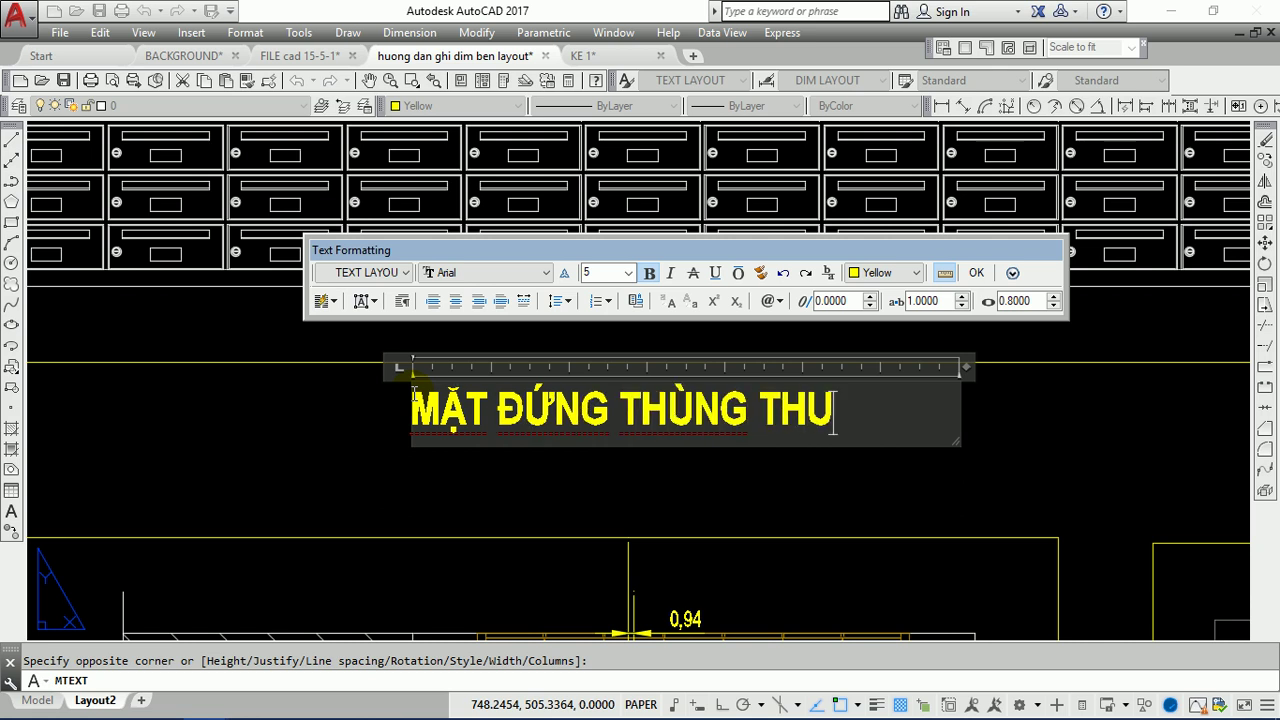
text(NGF  SÔ)
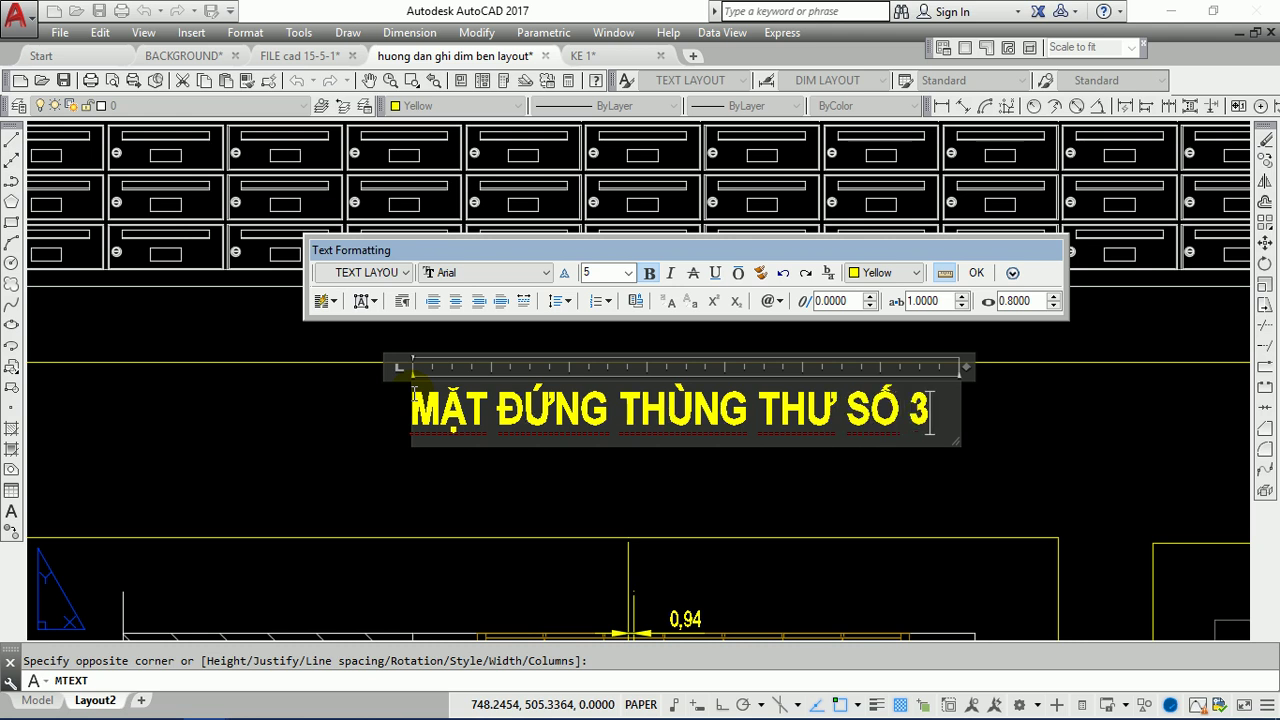
drag(950, 405, 318, 391)
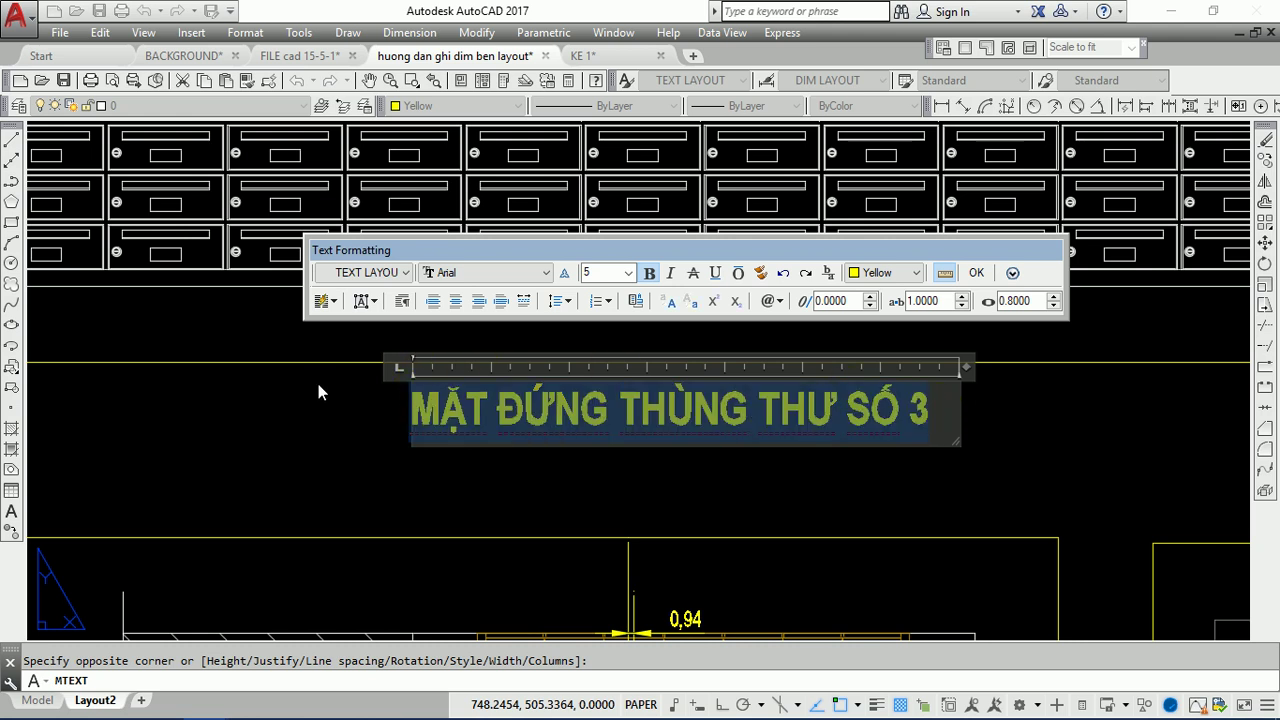
click(715, 274)
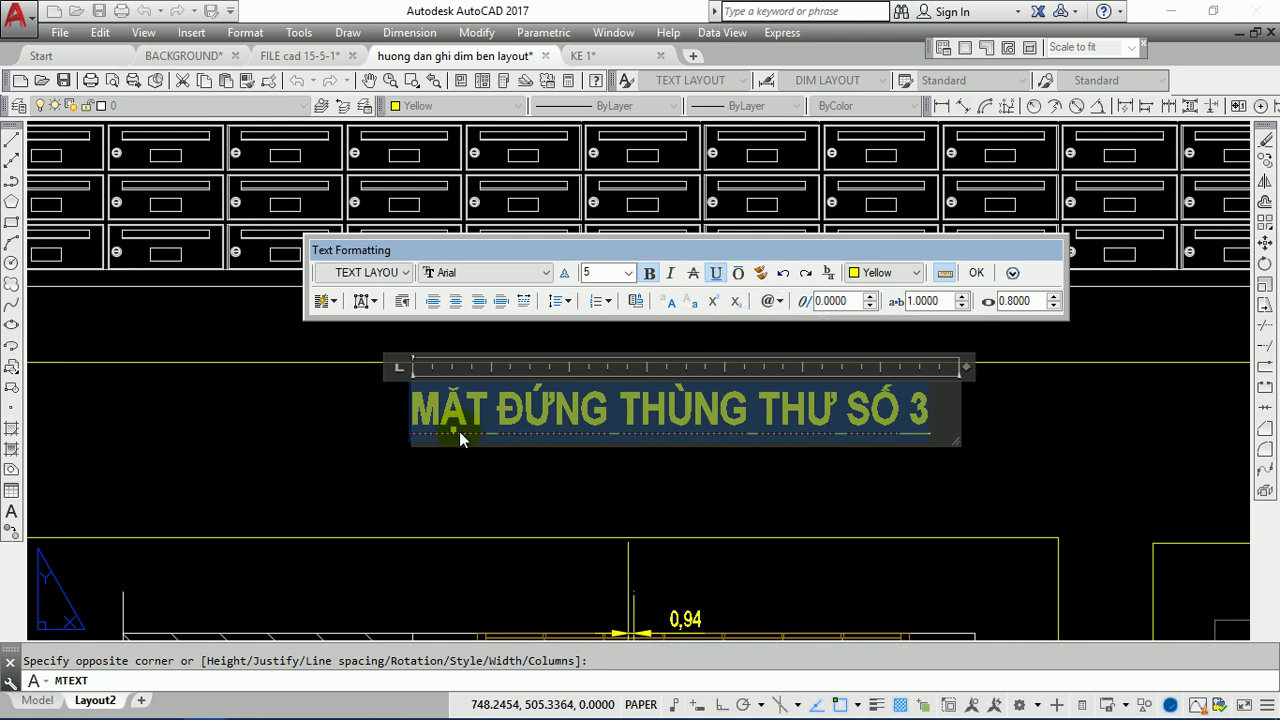
click(302, 437)
- Create the multiline note 'MAT TRUOC HOM THU' just above the mailbox rows of the top elevation
scroll(490, 387, down, 6)
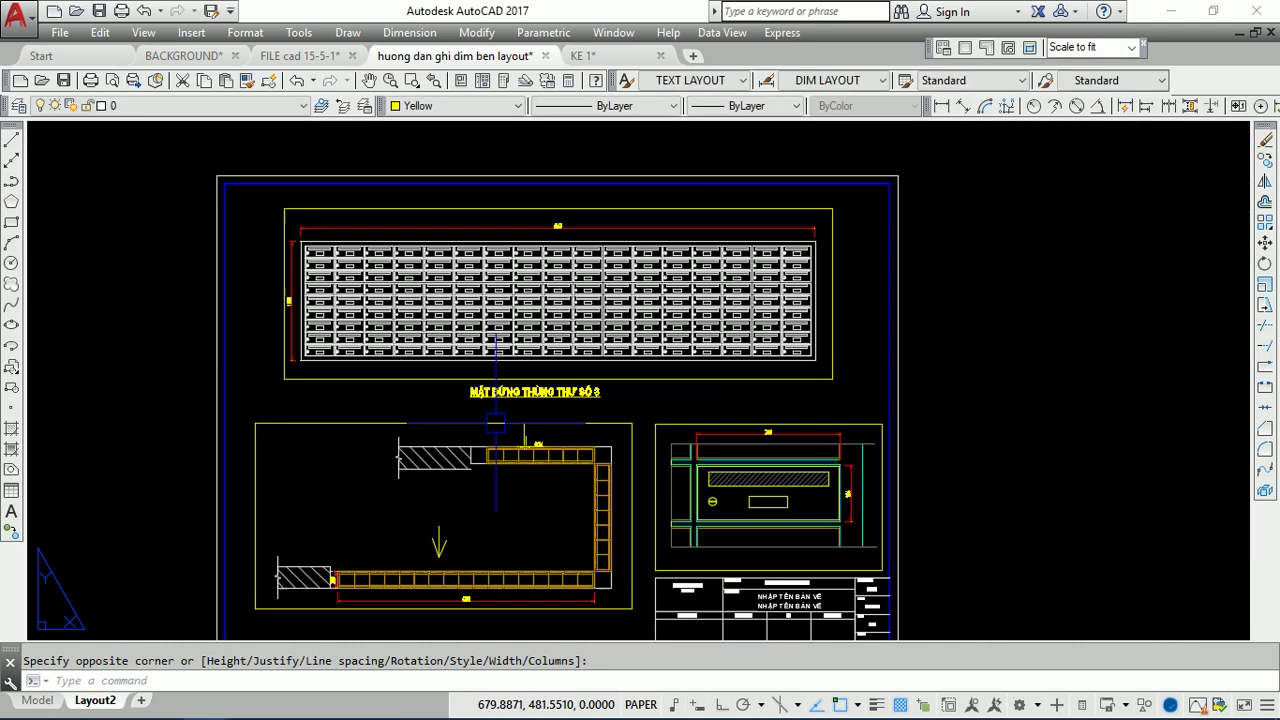
scroll(525, 305, up, 4)
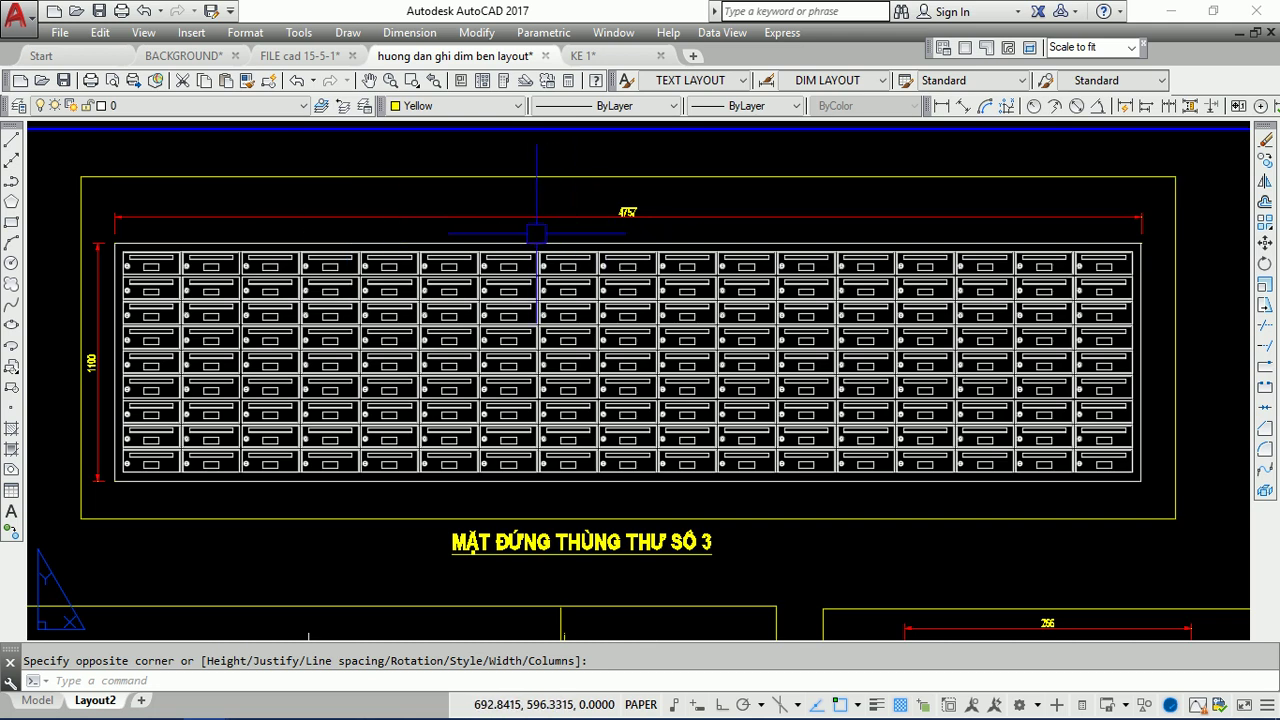
middle_drag(560, 270, 486, 310)
scroll(486, 310, down, 1)
key(Escape)
key(Return)
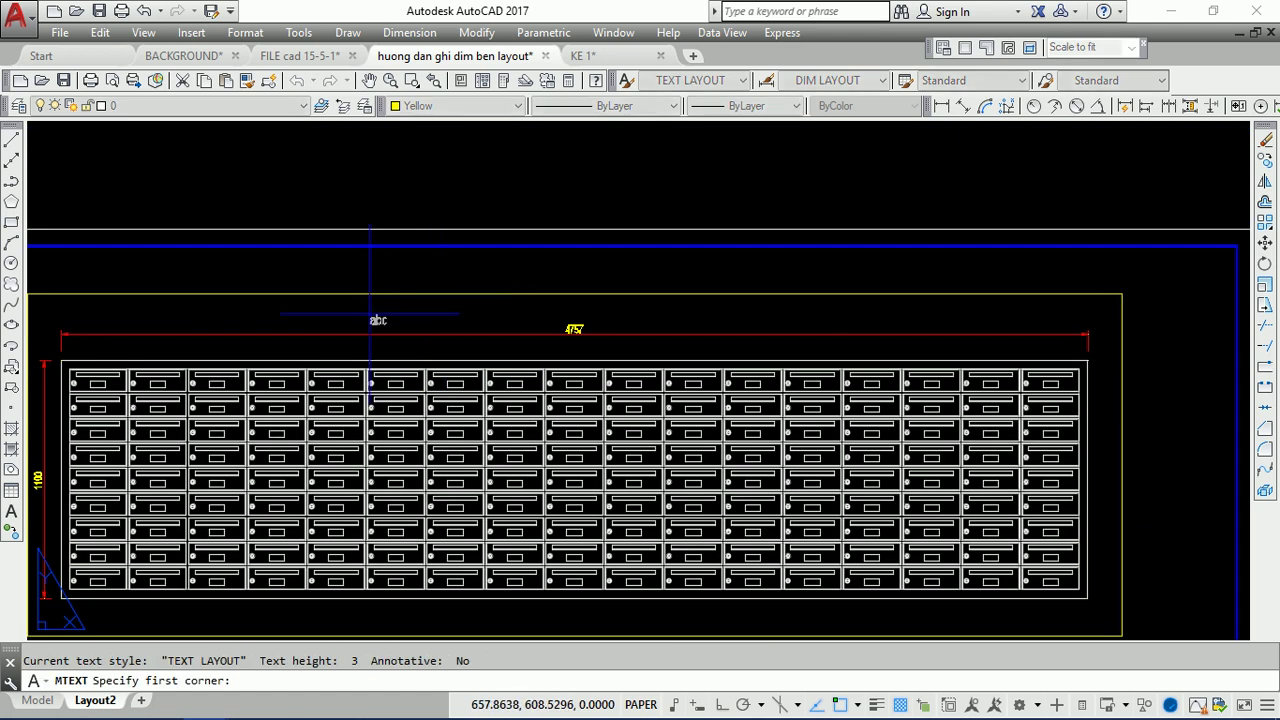
scroll(332, 287, up, 8)
click(332, 287)
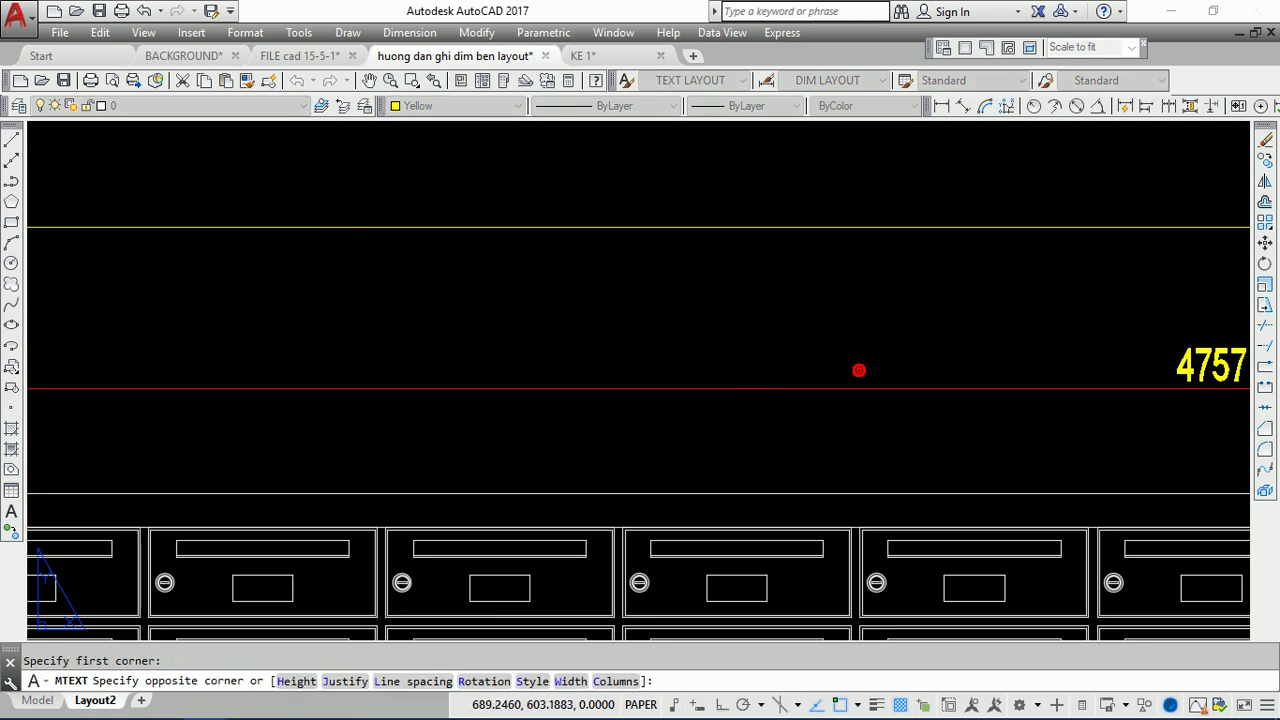
click(848, 345)
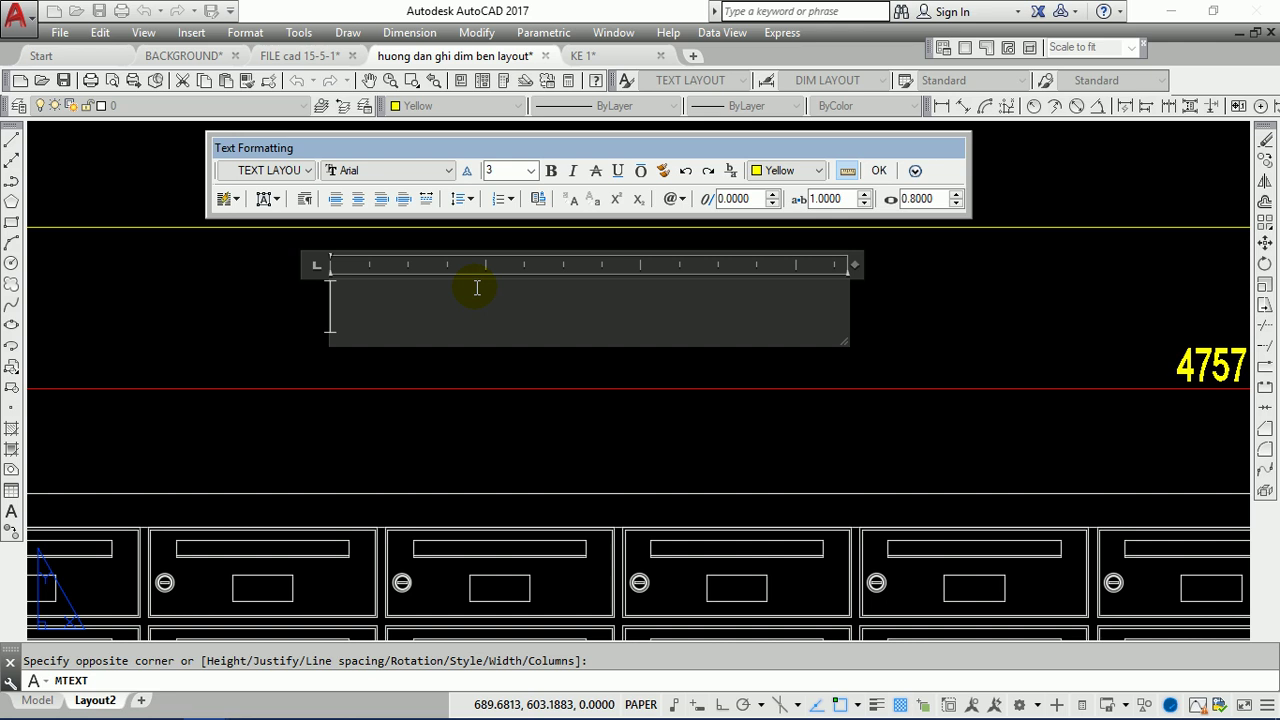
text(MAT TRUOC H)
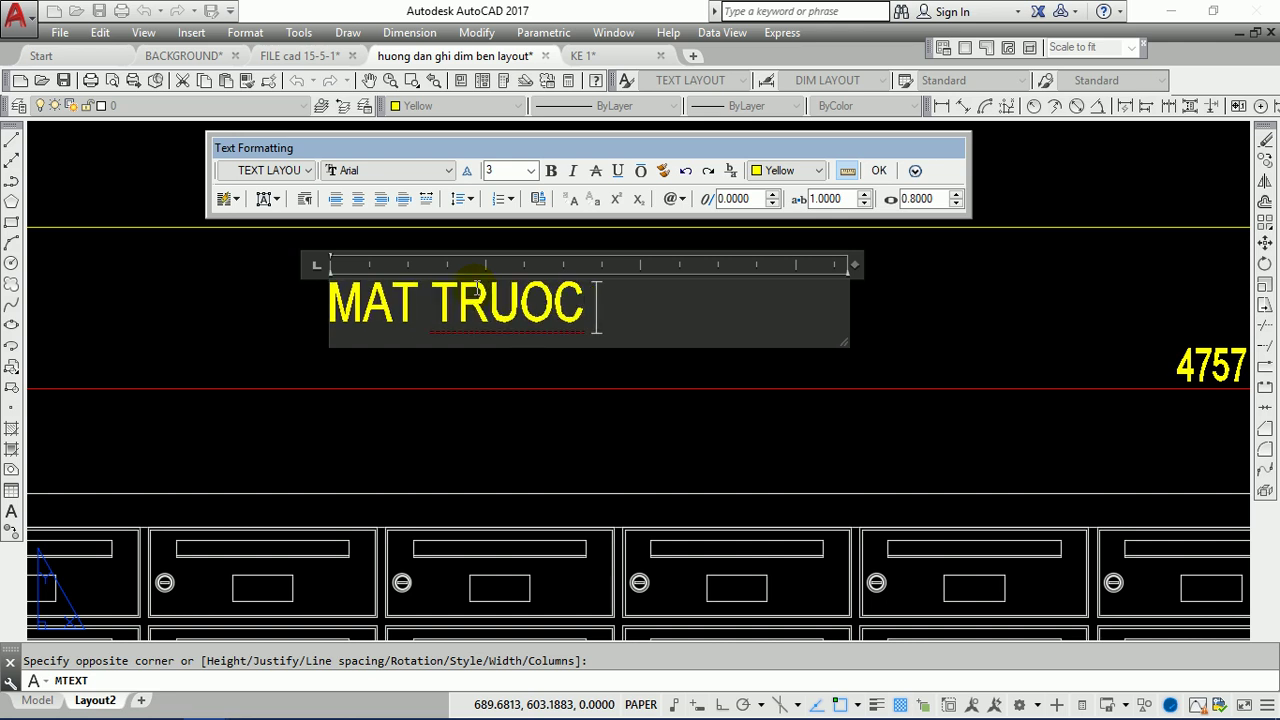
text(OM THU)
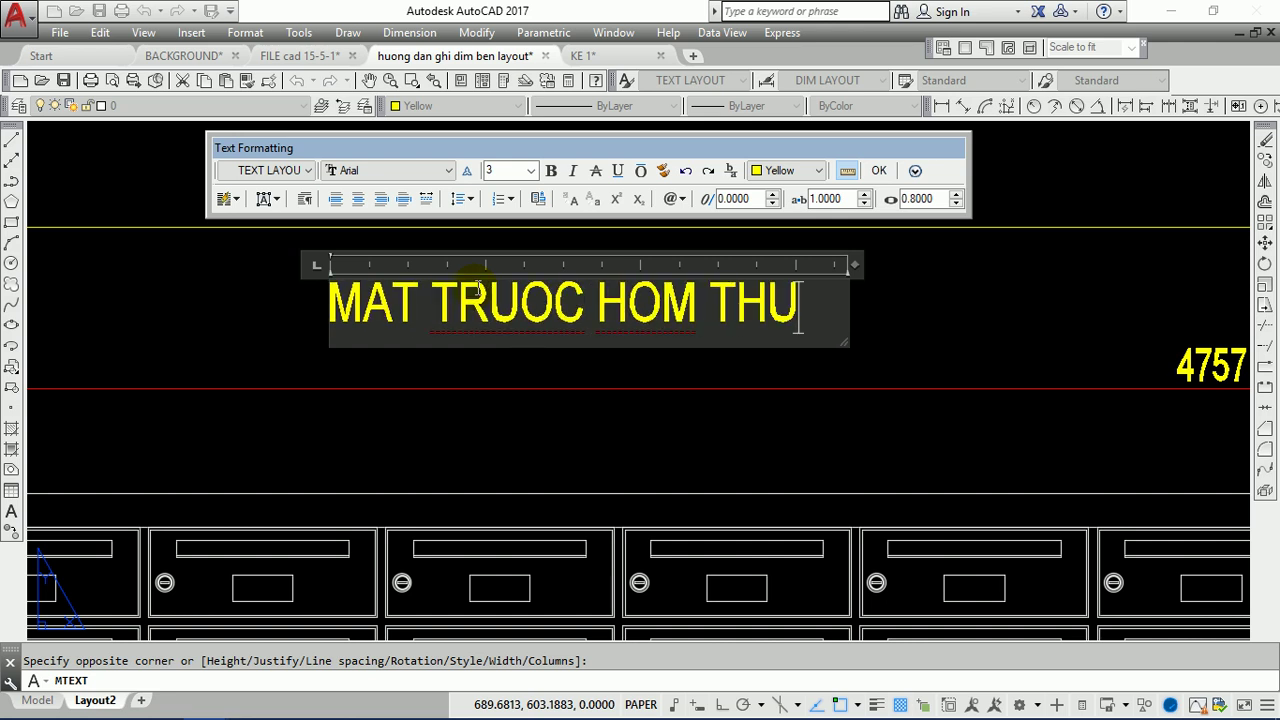
click(650, 435)
- Select the new note and start moving it, picking its base point
scroll(563, 295, down, 3)
scroll(565, 298, up, 2)
click(560, 305)
text(m)
key(Return)
click(476, 290)
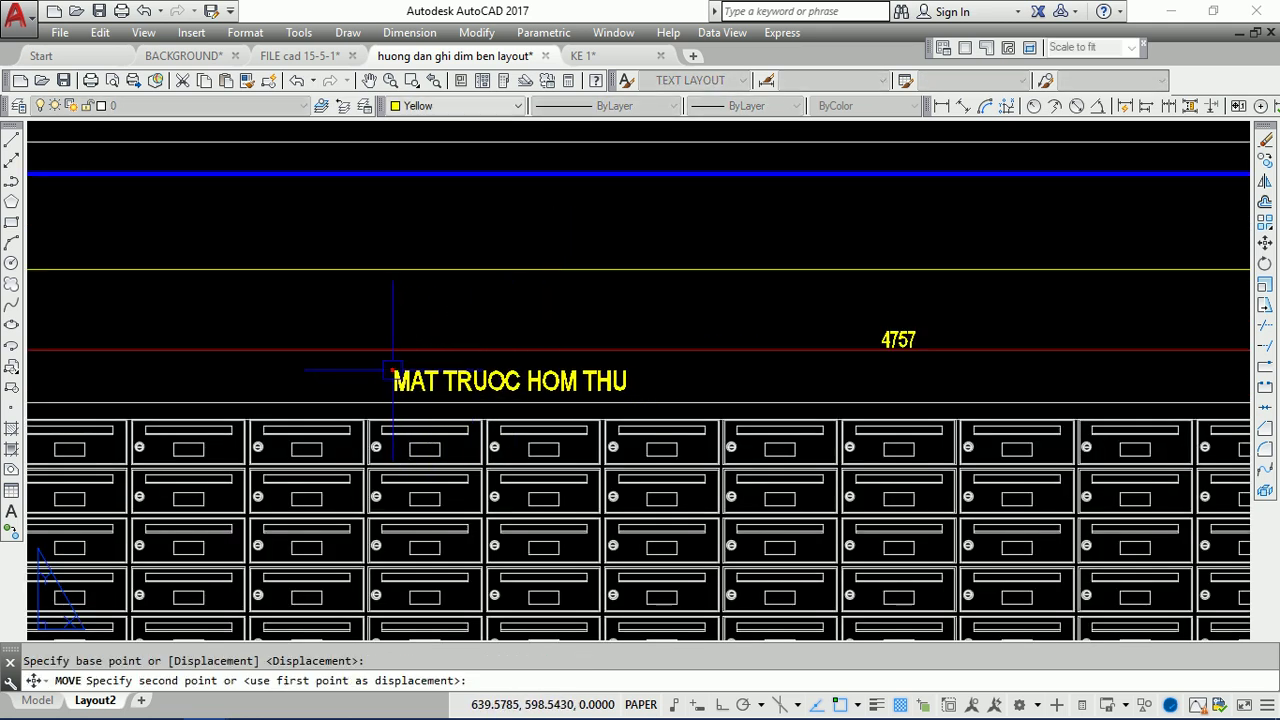
- Drop the 'MAT TRUOC HOM THU' note at its new position above the grid
scroll(566, 238, down, 5)
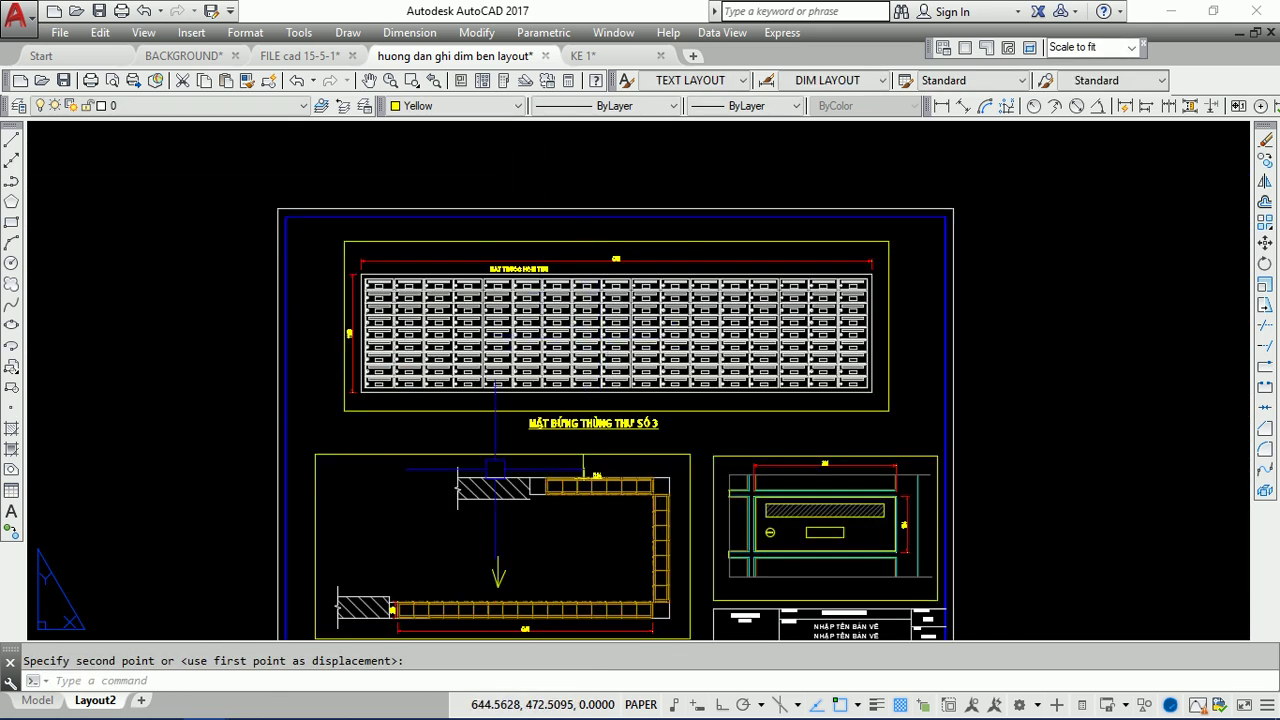
scroll(595, 340, up, 1)
scroll(461, 190, up, 2)
scroll(461, 190, up, 2)
click(463, 226)
- Copy the note into the plan view, the right-hand detail view and one more spot
text(co)
key(Return)
click(463, 226)
key(Return)
click(463, 226)
scroll(460, 220, down, 5)
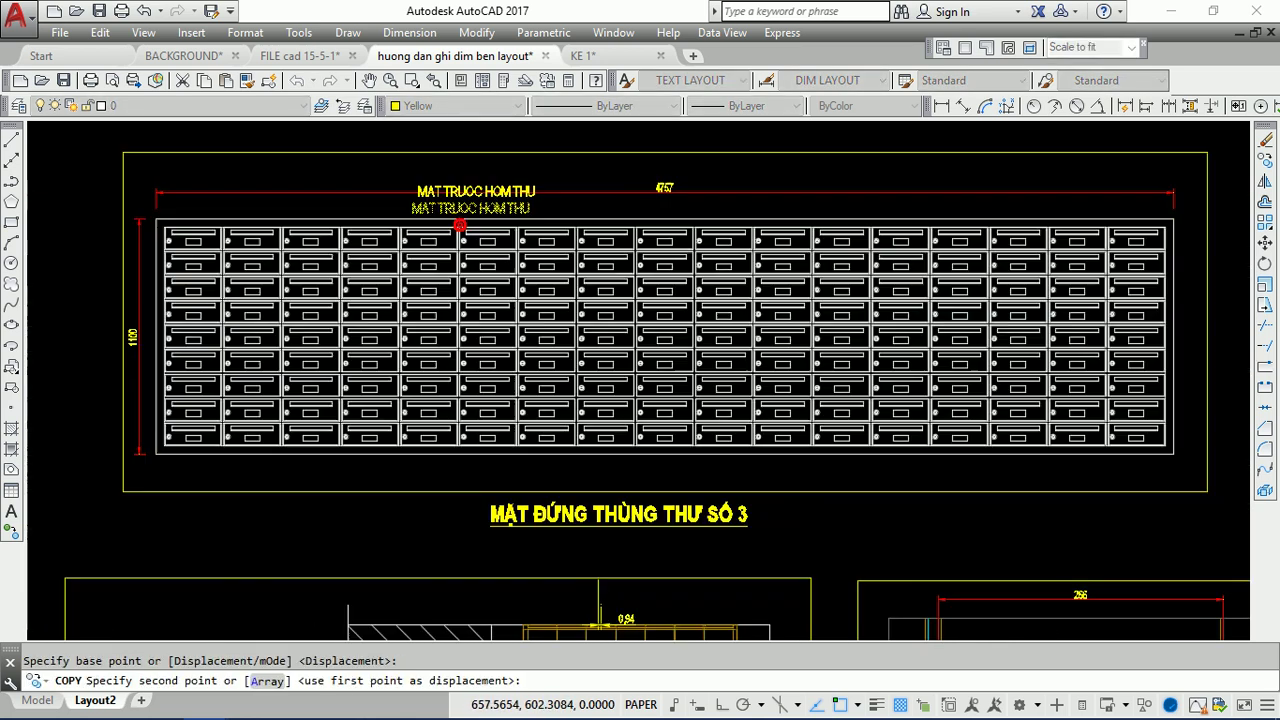
scroll(460, 230, down, 2)
scroll(612, 447, up, 3)
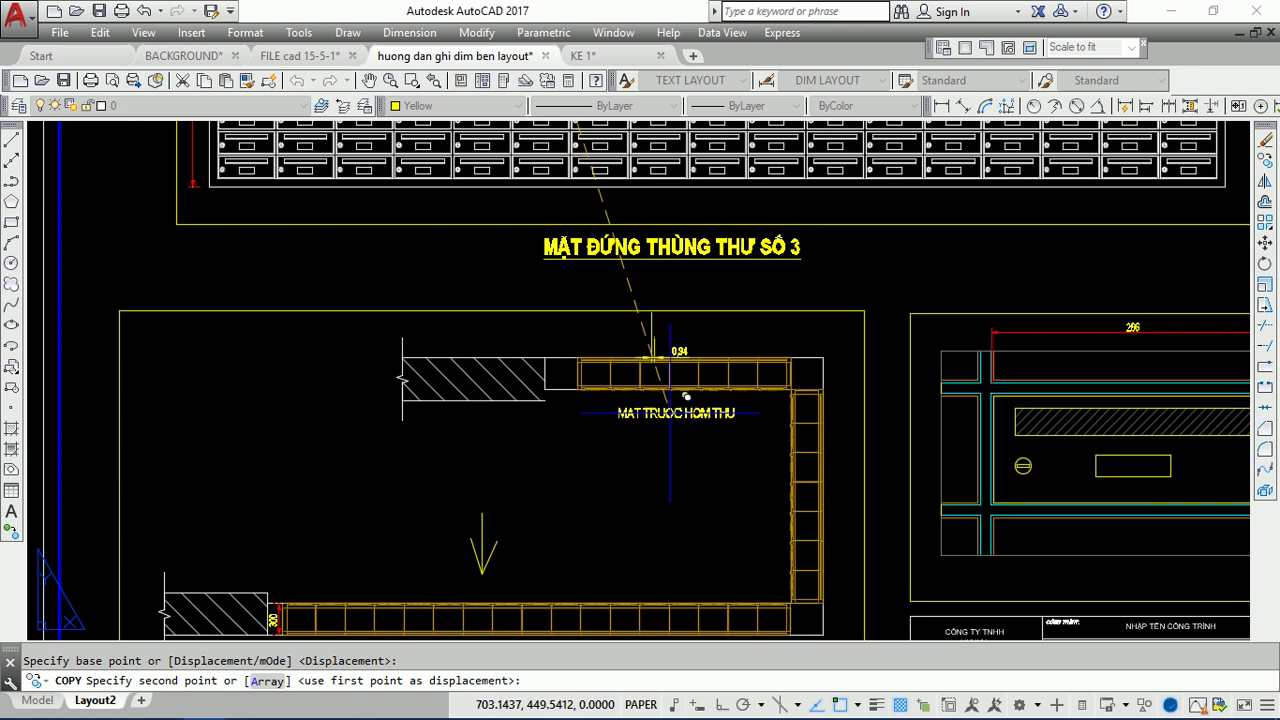
click(684, 542)
middle_drag(684, 542, 447, 352)
click(906, 366)
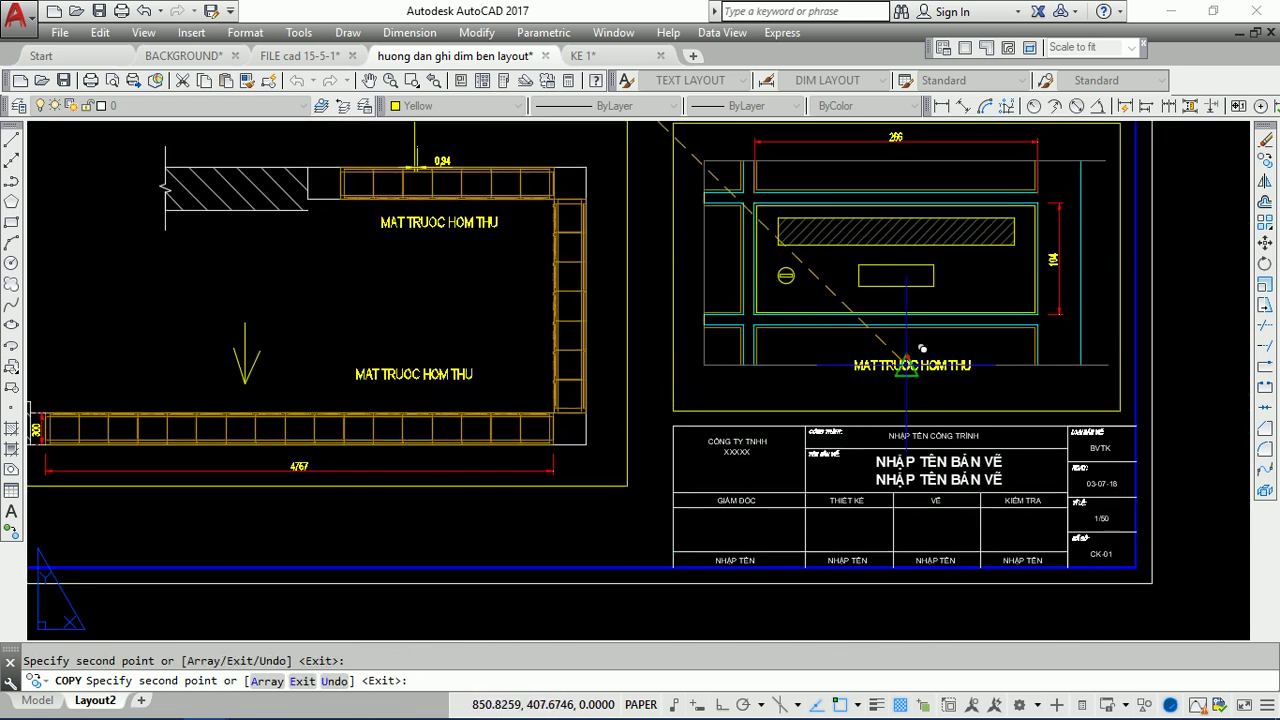
middle_drag(900, 250, 729, 377)
click(760, 318)
scroll(619, 357, down, 3)
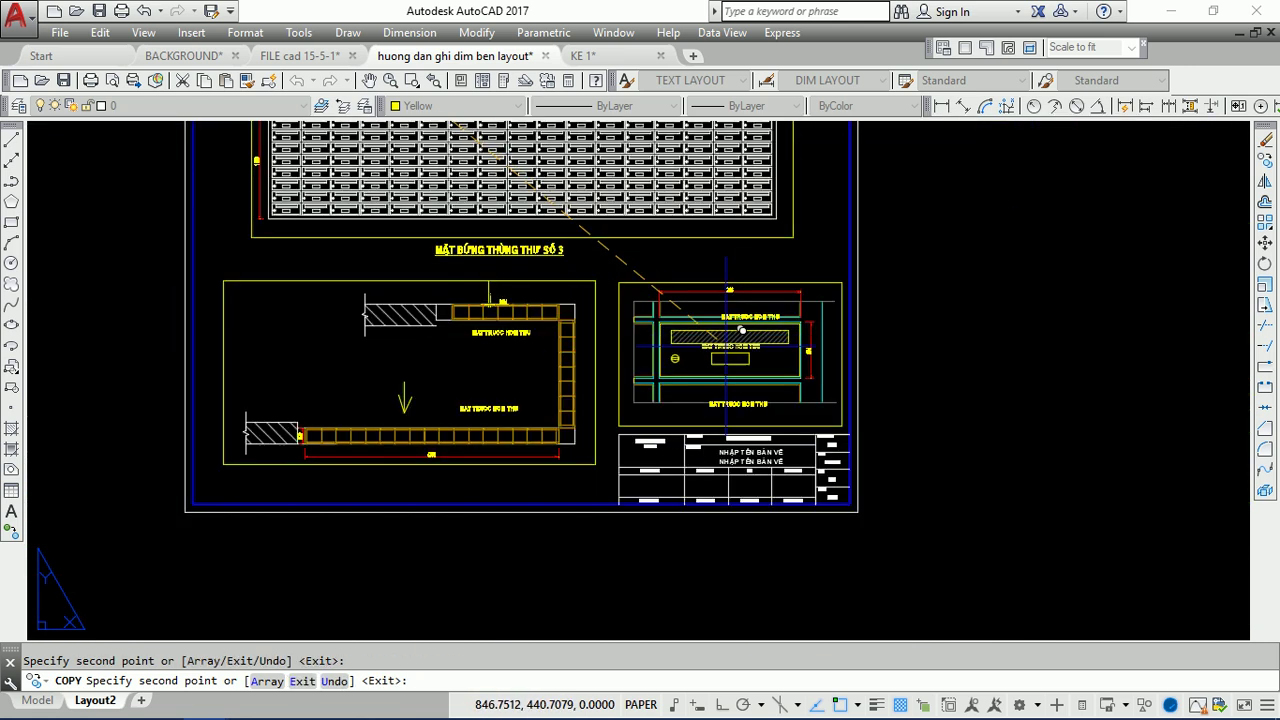
key(Return)
scroll(486, 412, up, 3)
key(Return)
- Edit a copied note in the plan view, then bring the whole front mailbox grid into view
click(486, 410)
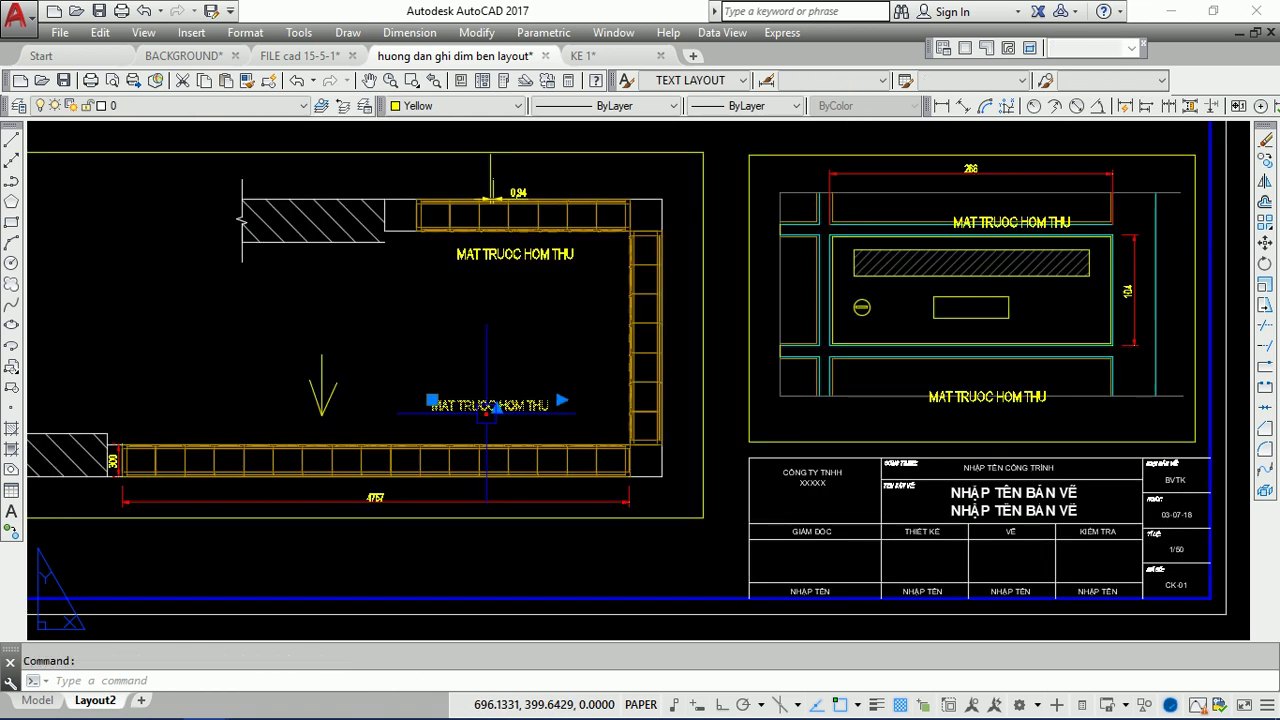
double_click(488, 420)
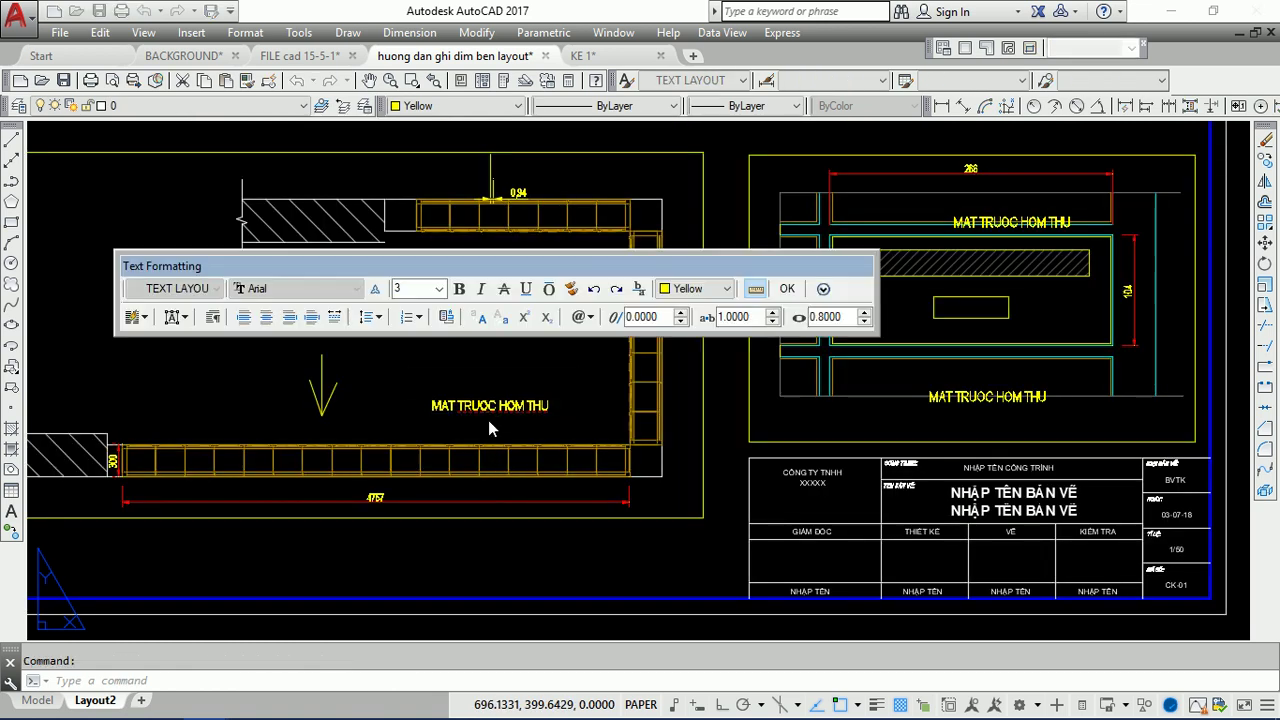
click(575, 410)
scroll(575, 408, down, 6)
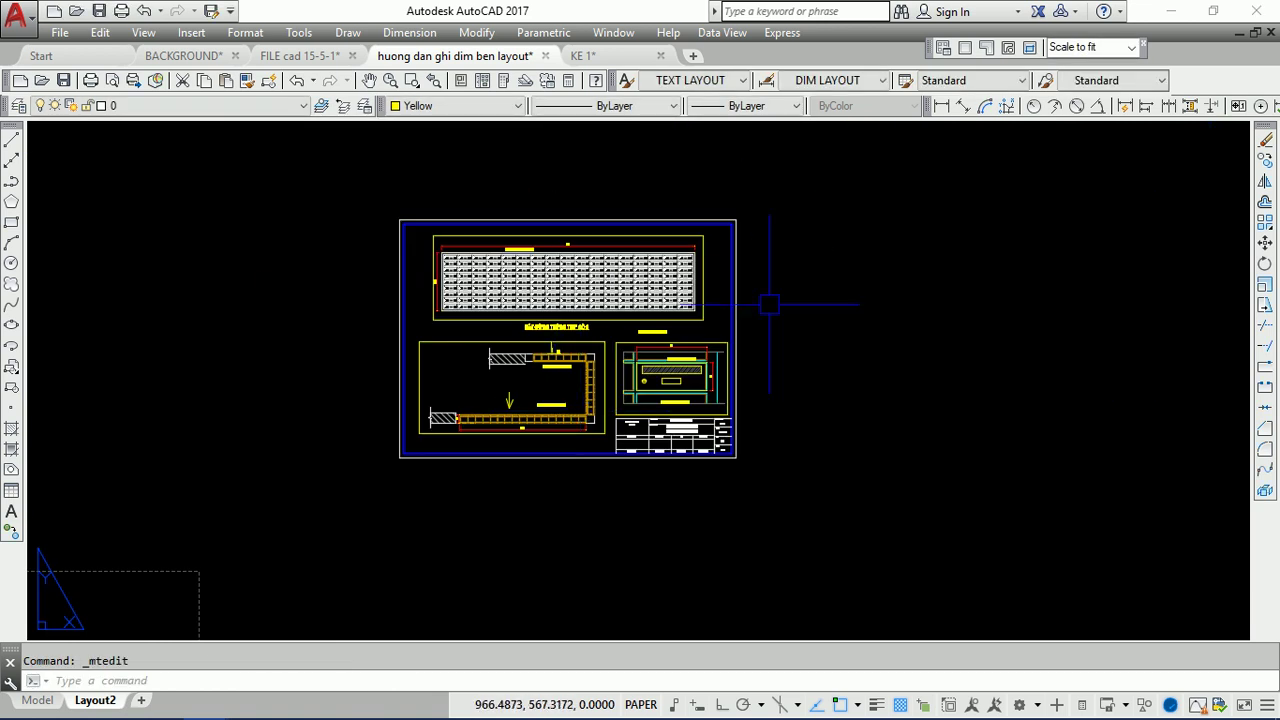
scroll(596, 200, up, 3)
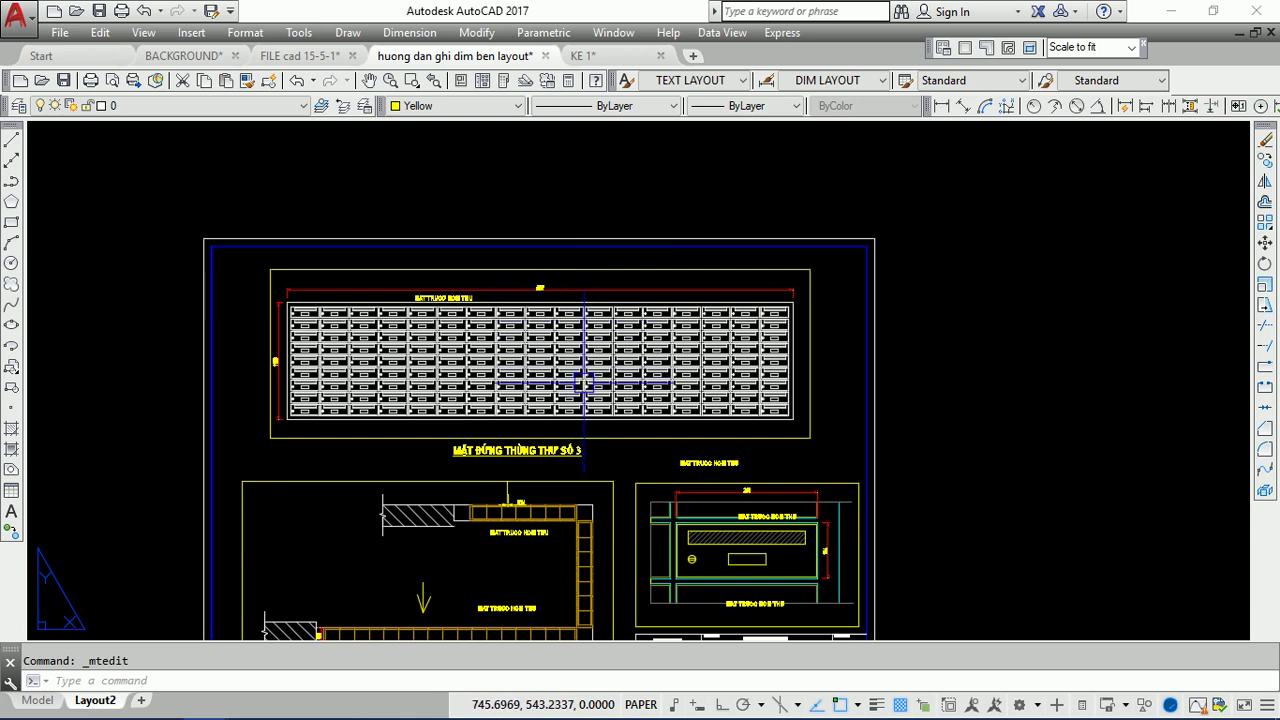
scroll(584, 383, down, 2)
scroll(640, 390, up, 2)
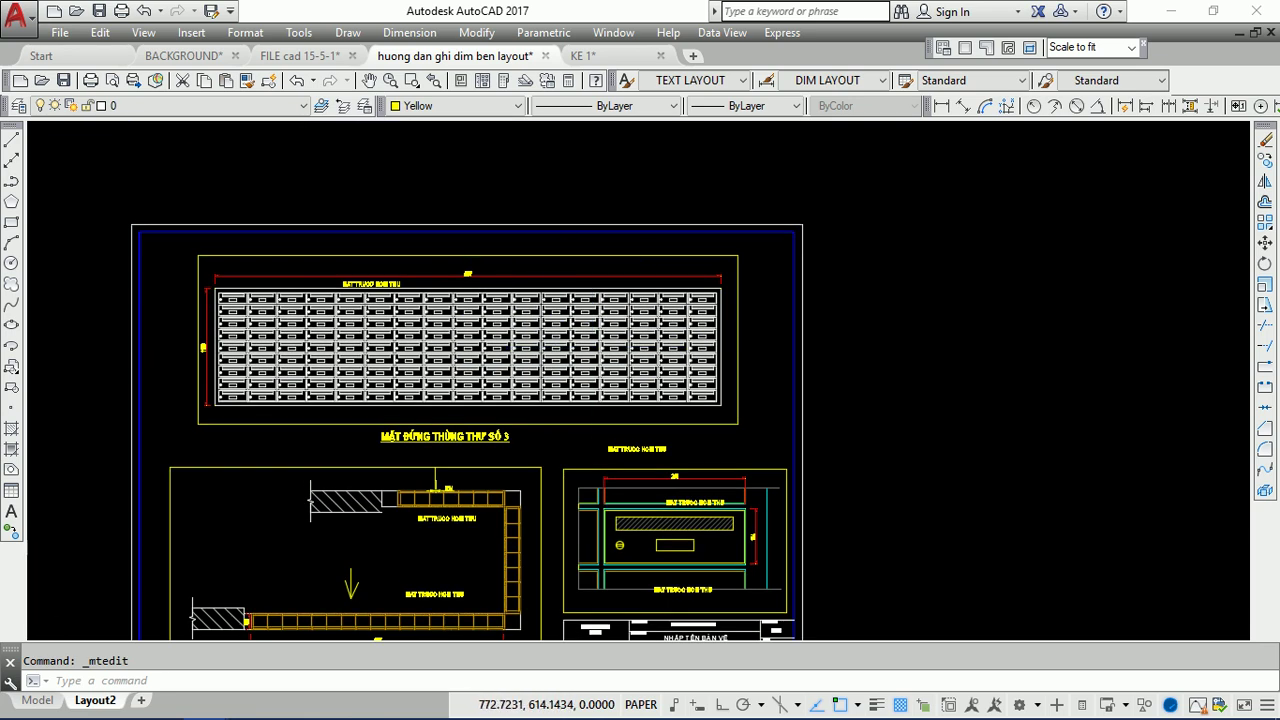
scroll(564, 257, up, 3)
middle_drag(587, 282, 610, 269)
middle_drag(298, 297, 399, 225)
middle_drag(291, 228, 398, 230)
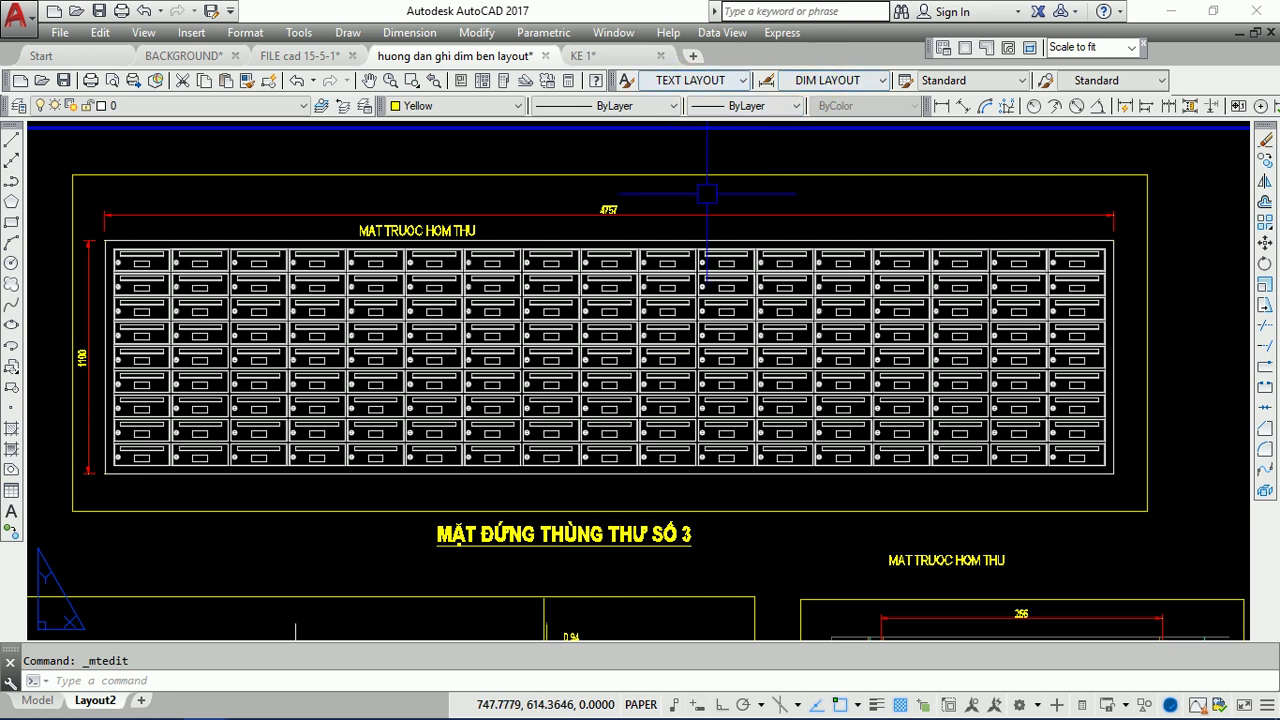
- Add a quick leader from a lock circle with a short horizontal landing, reading 'Ô KHOA'
text(LE)
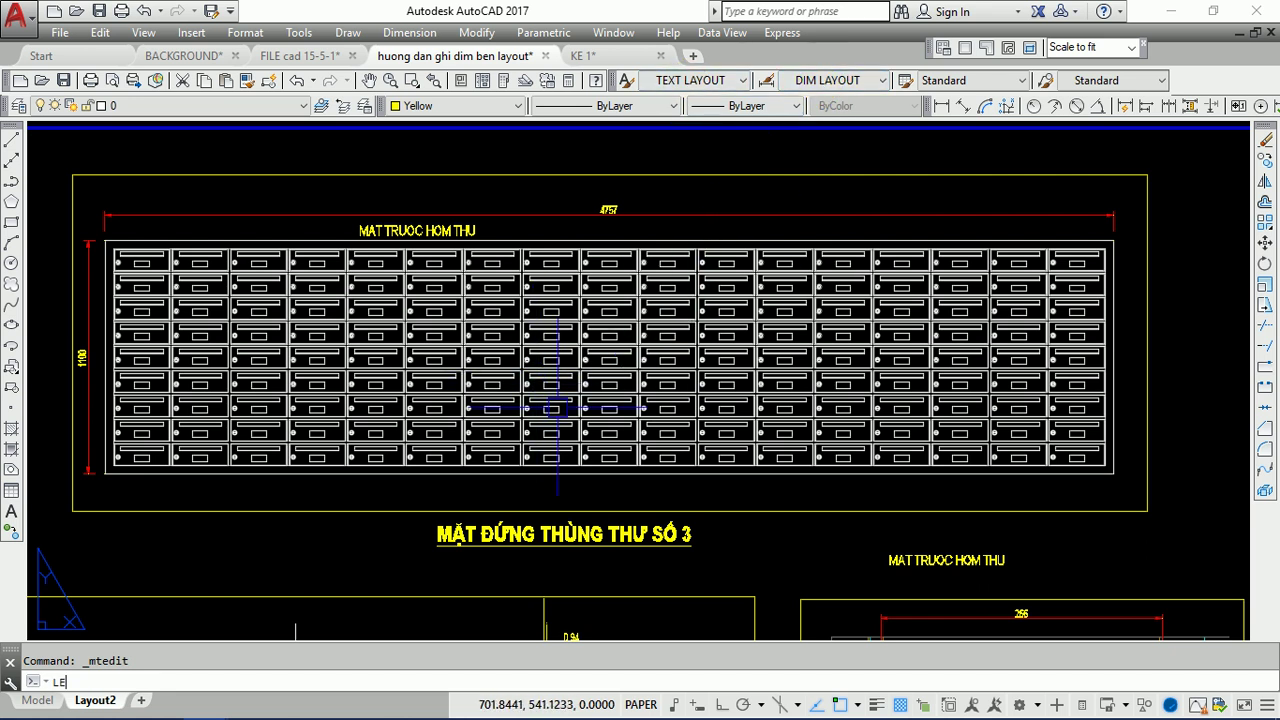
key(Return)
scroll(557, 380, up, 2)
scroll(557, 351, up, 2)
scroll(557, 351, up, 2)
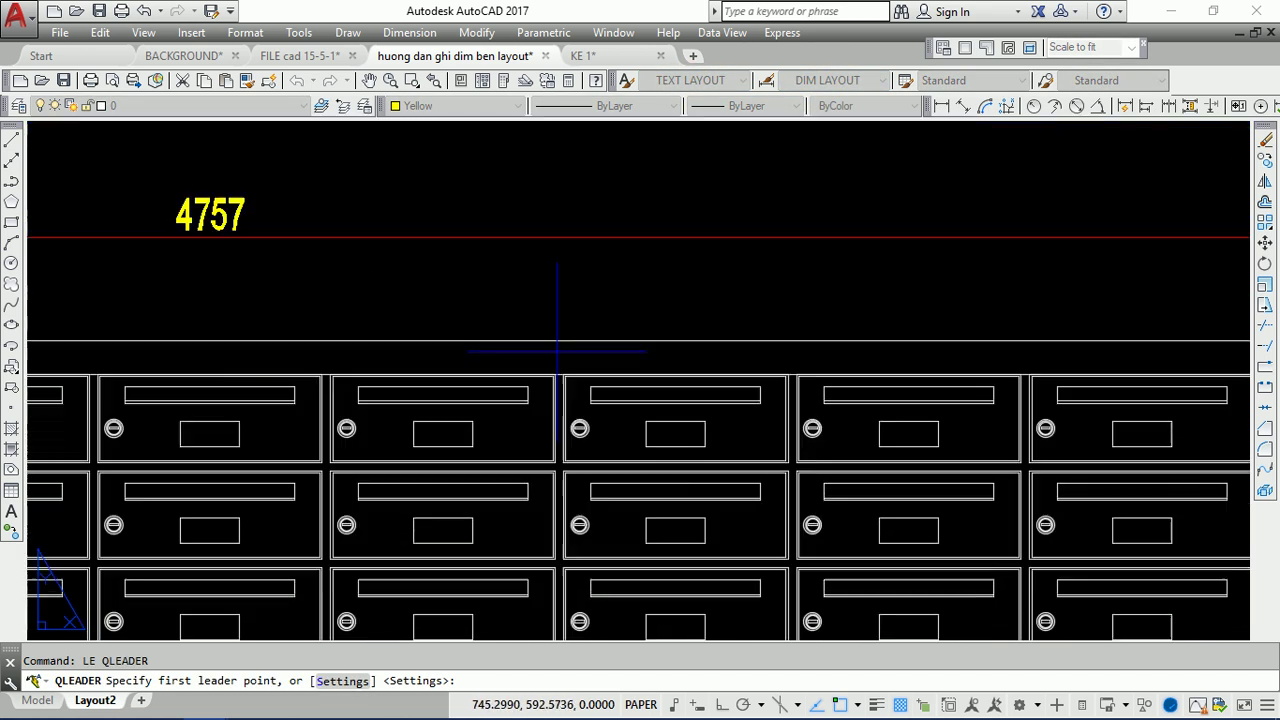
scroll(557, 351, up, 3)
click(573, 421)
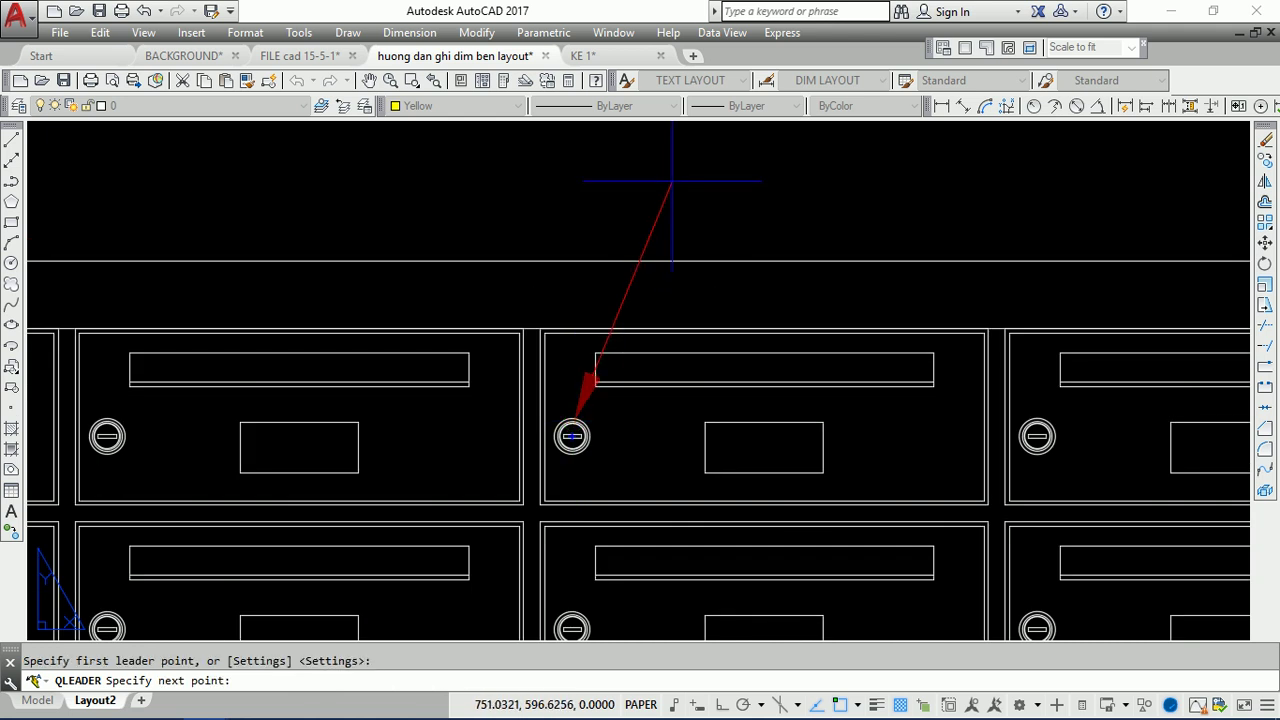
middle_drag(674, 186, 646, 286)
scroll(645, 284, down, 3)
click(645, 284)
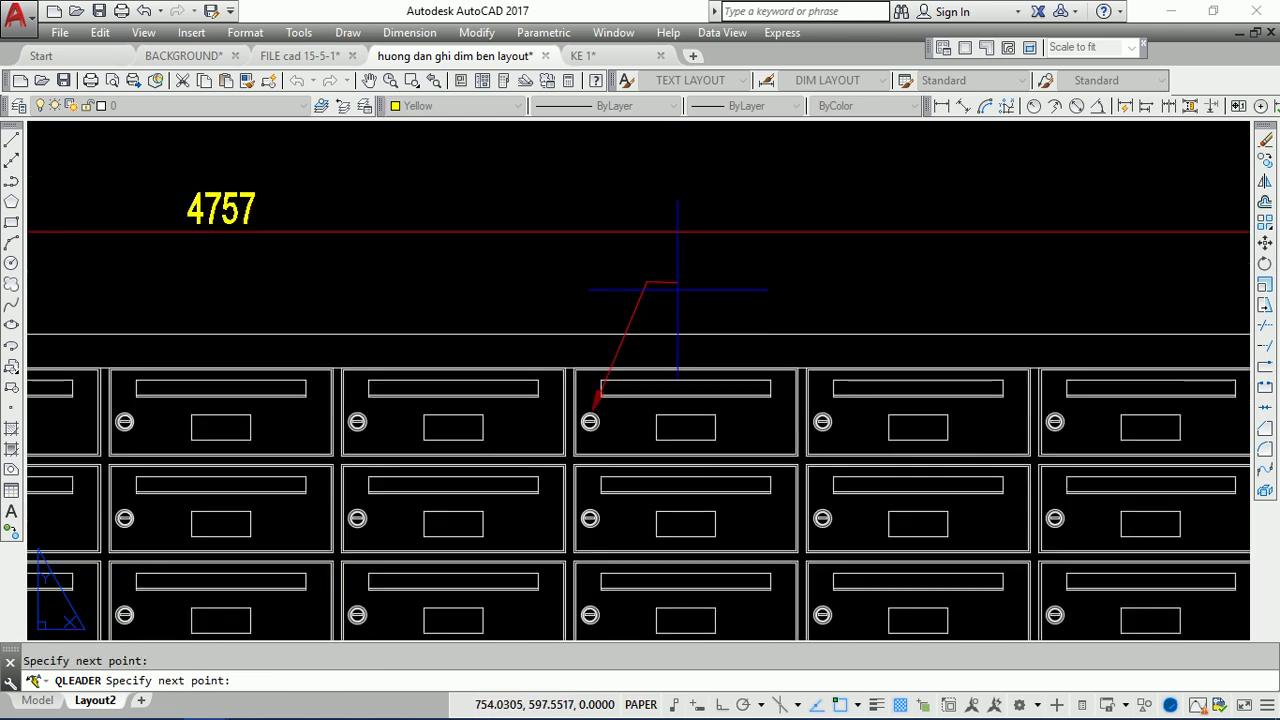
click(682, 297)
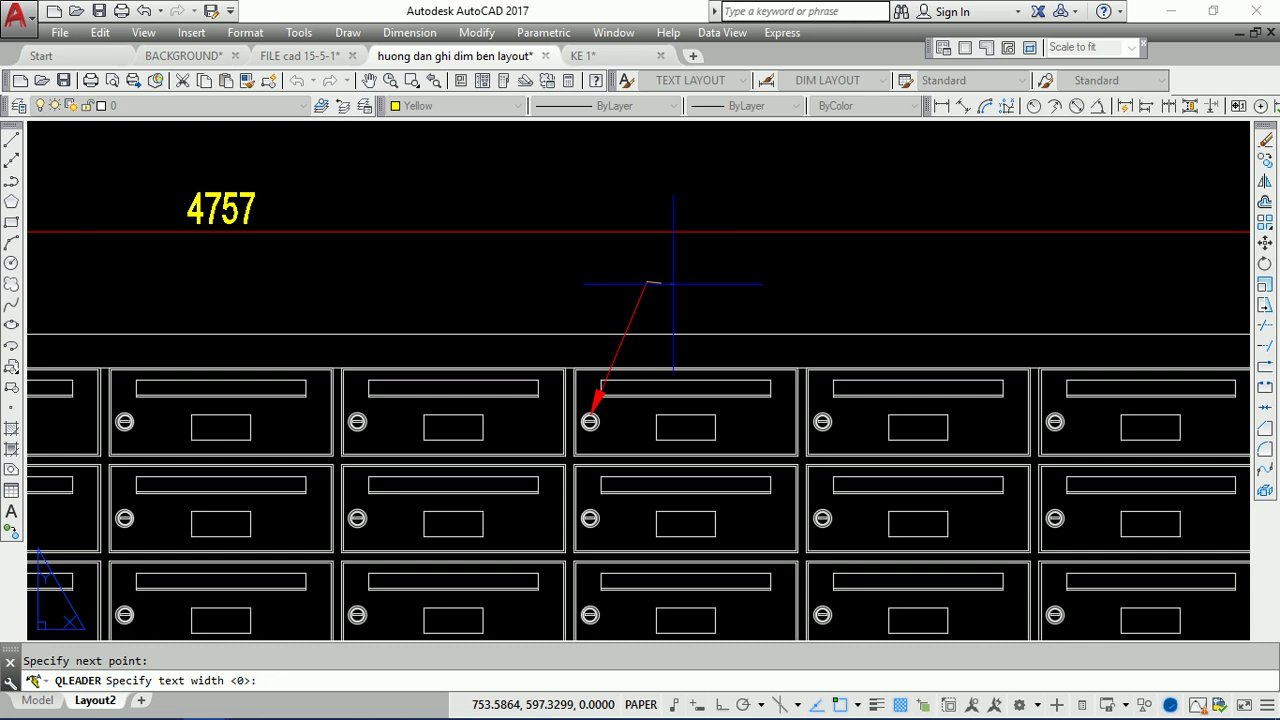
key(Return)
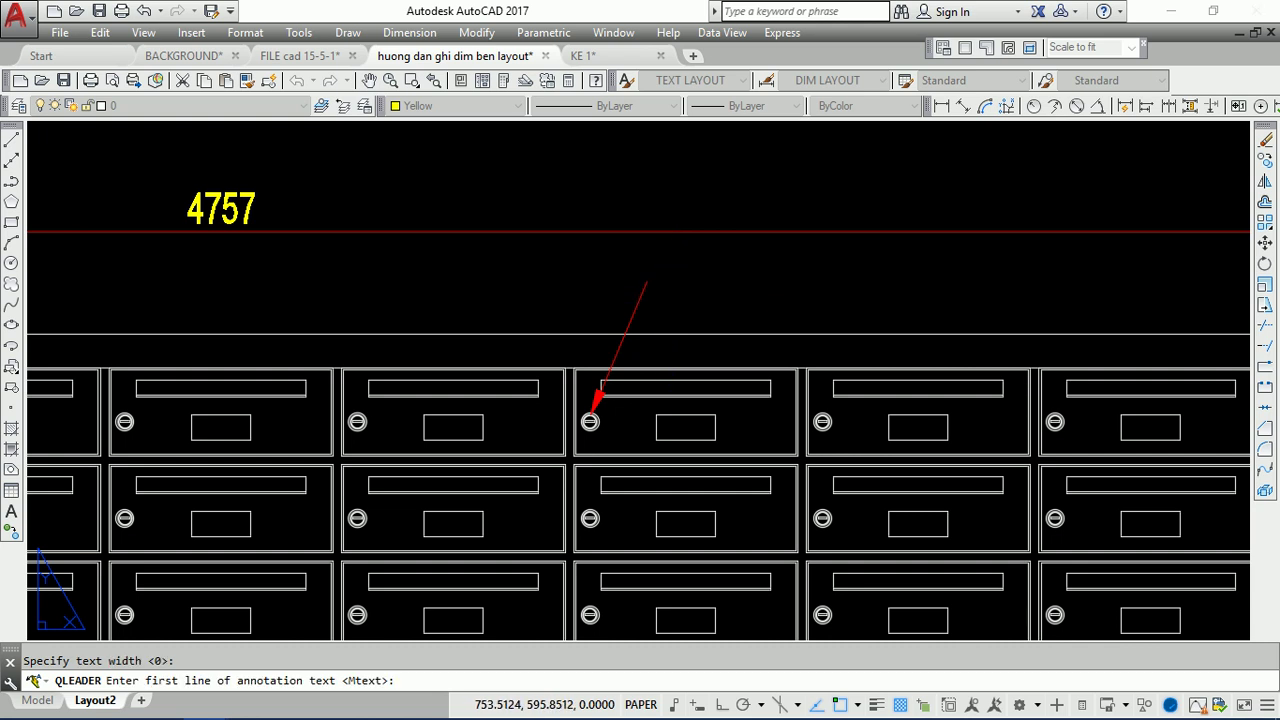
key(Return)
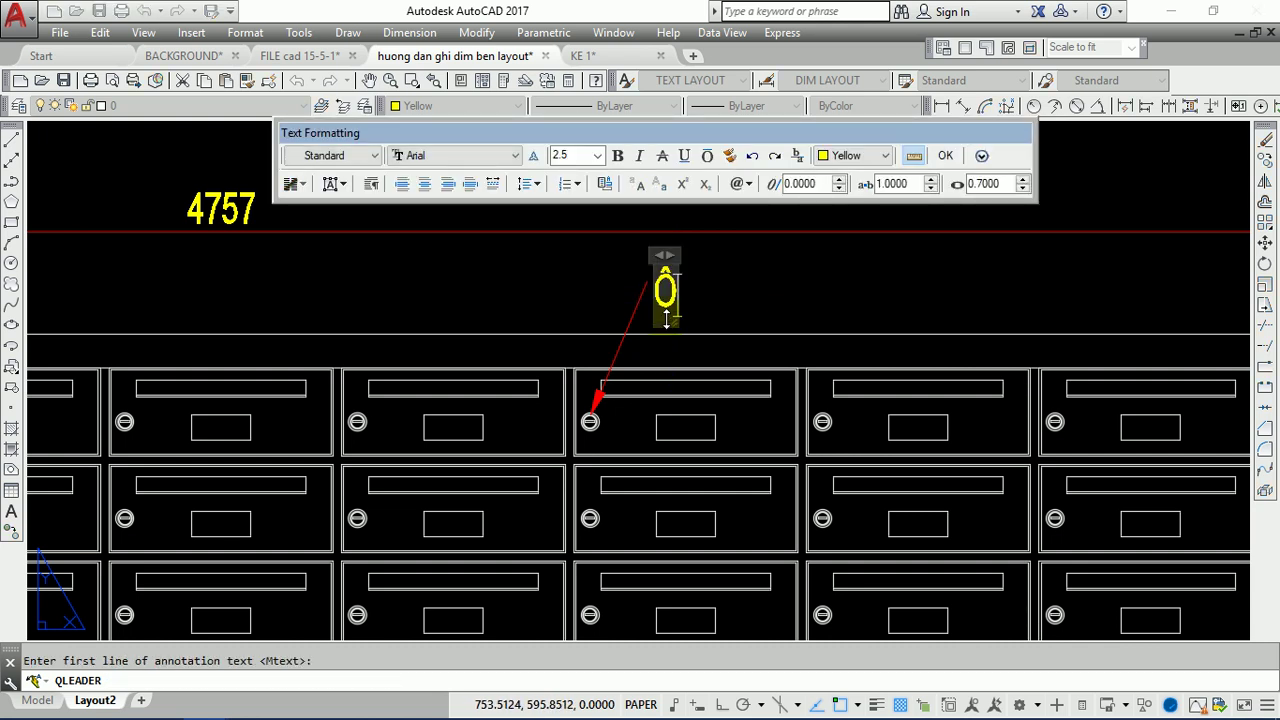
text( KHOA)
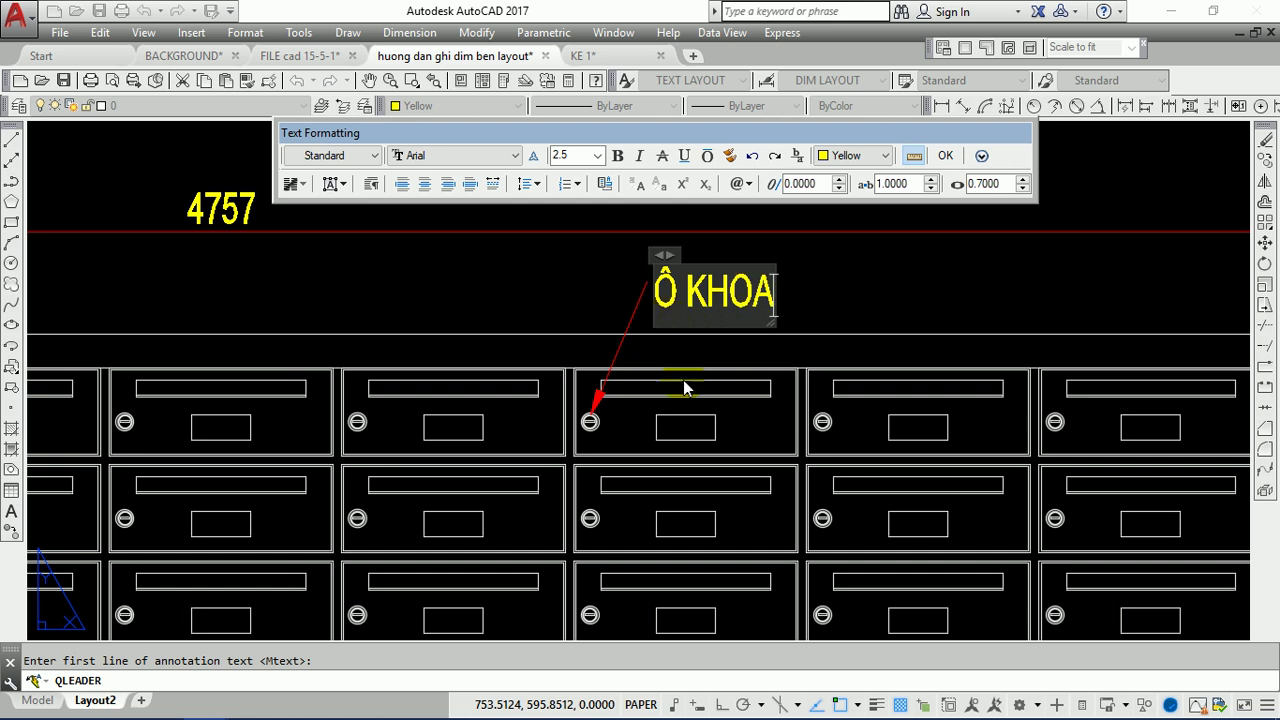
click(471, 311)
scroll(600, 271, down, 2)
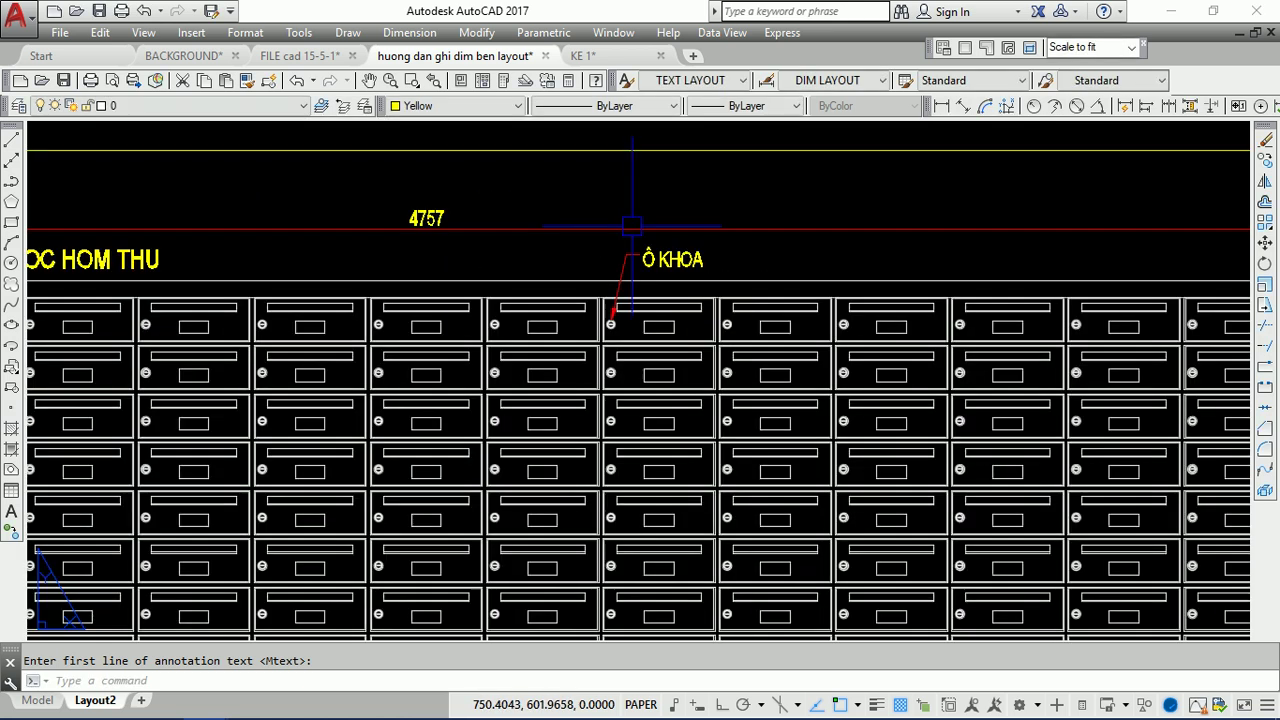
scroll(665, 235, down, 2)
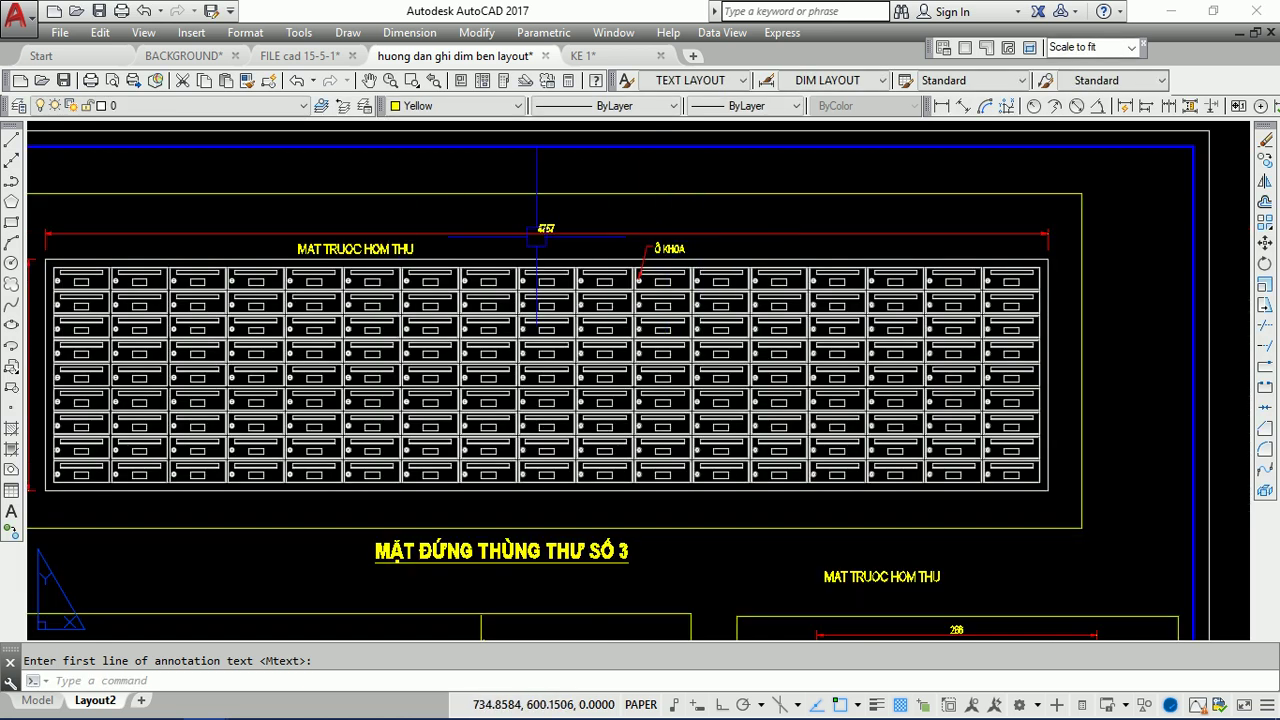
scroll(397, 230, up, 2)
middle_drag(1003, 233, 644, 229)
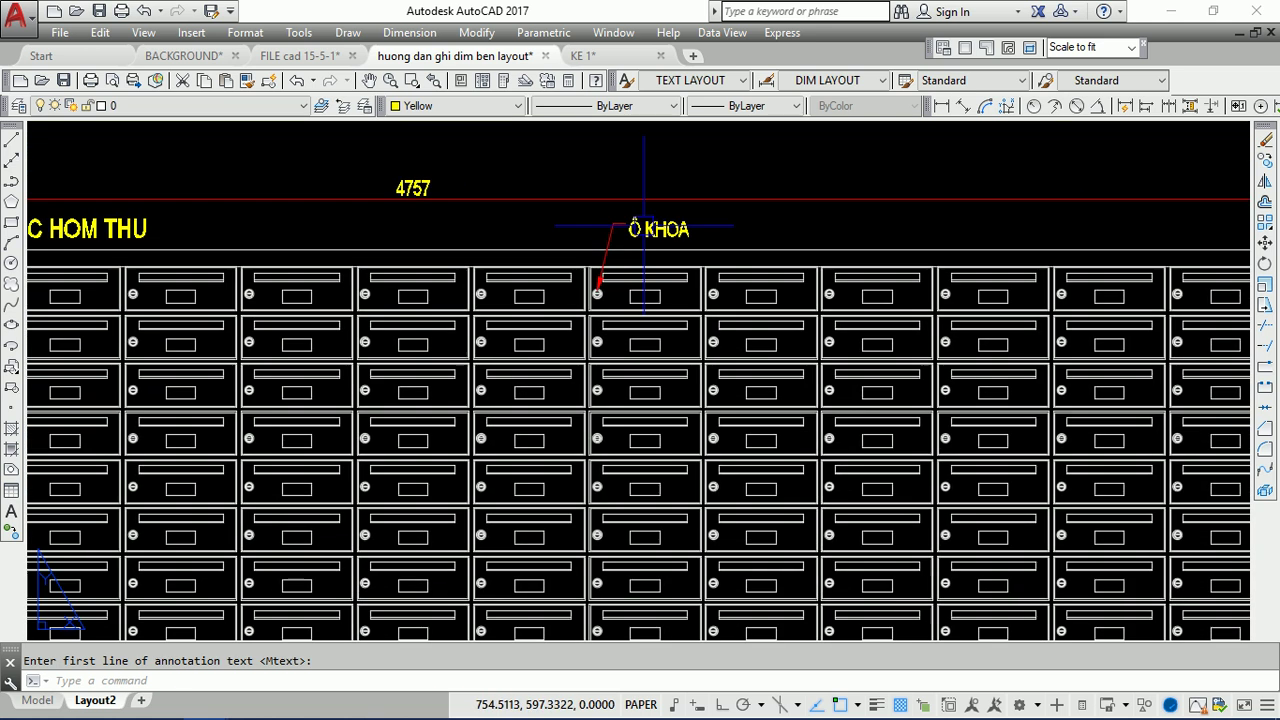
scroll(665, 250, down, 1)
scroll(676, 226, down, 2)
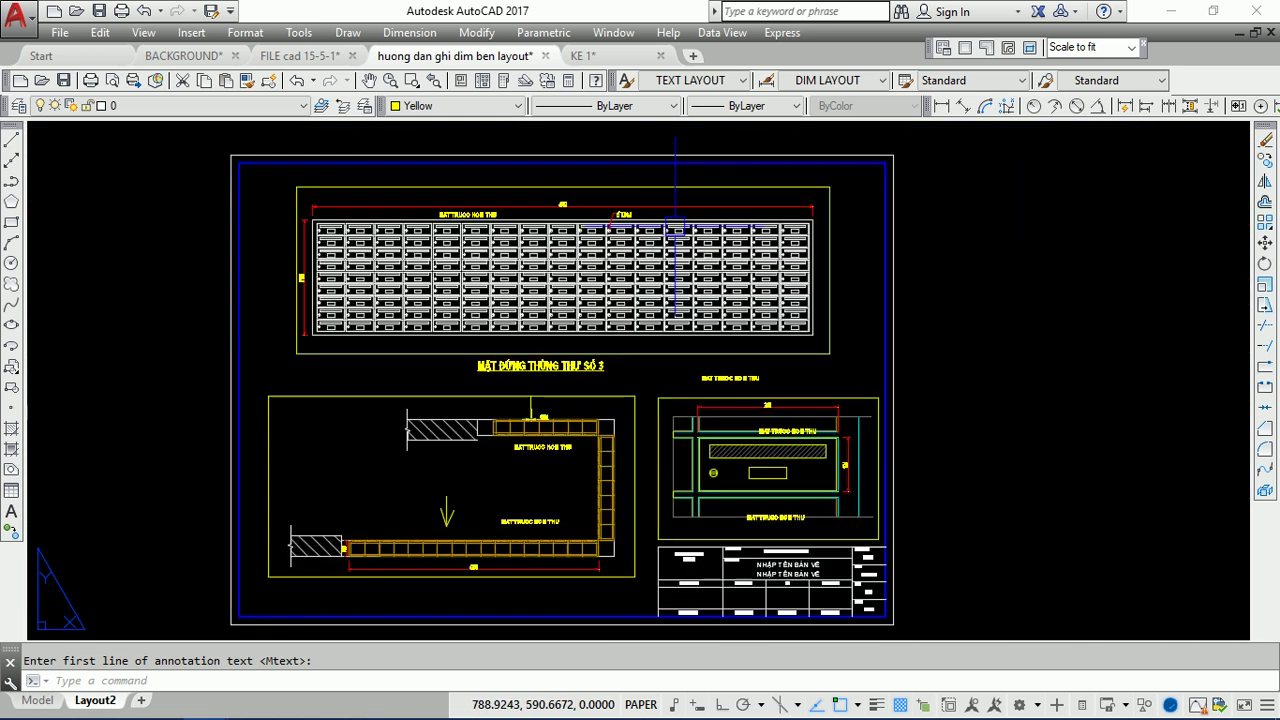
scroll(781, 486, up, 3)
- Add a leader from the small rectangle in the right-hand detail reading 'NHAN THUNG THƯ'
text(L)
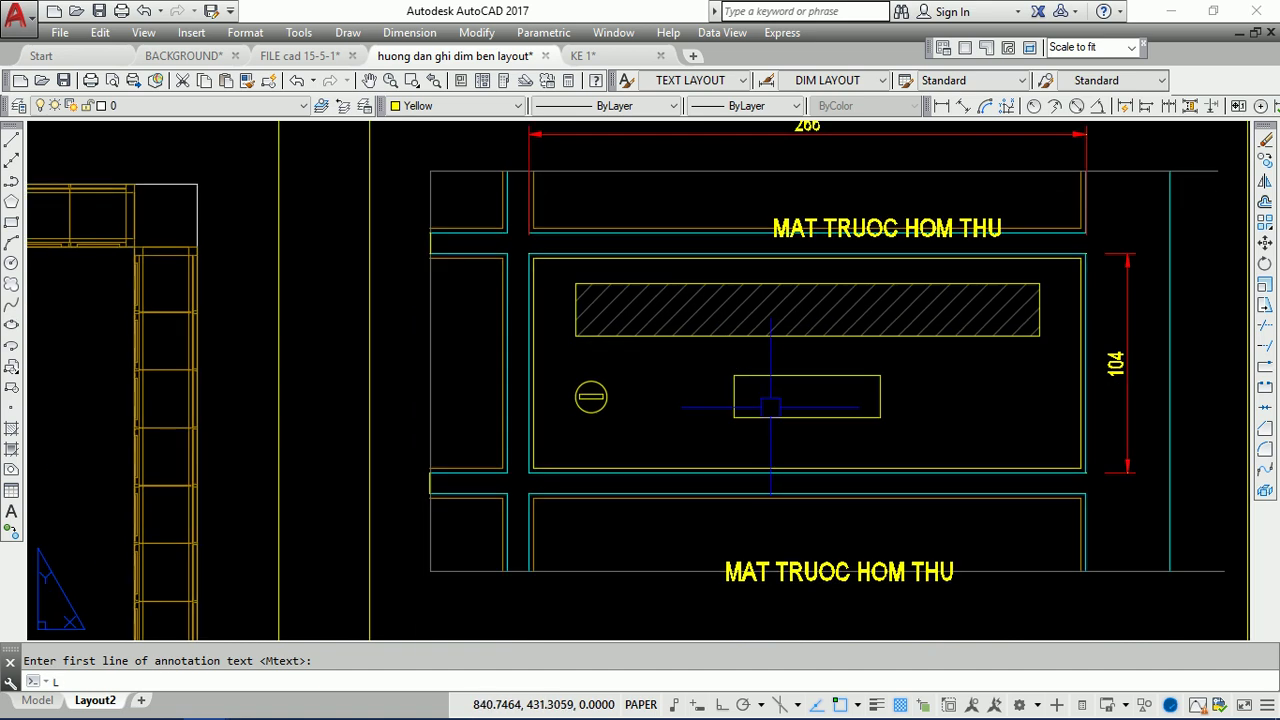
text(E)
key(Return)
middle_drag(770, 406, 602, 333)
scroll(670, 326, up, 2)
click(663, 330)
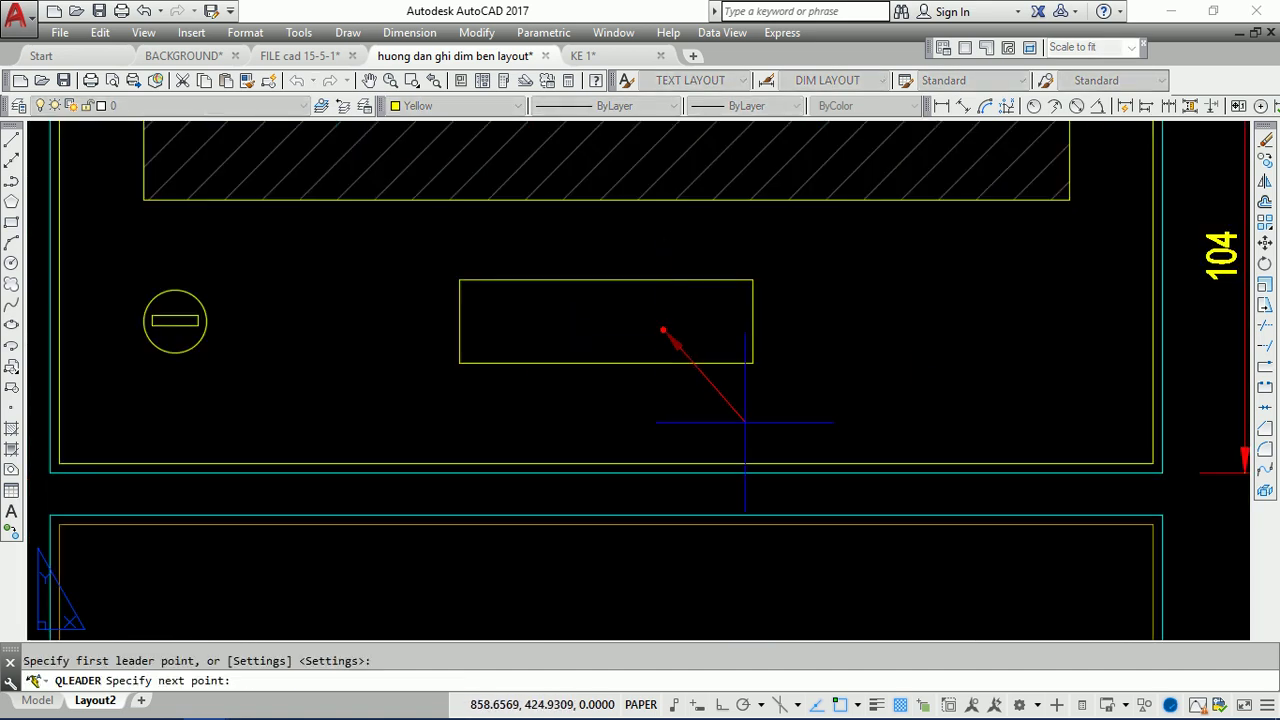
click(745, 430)
key(Return)
key(Return)
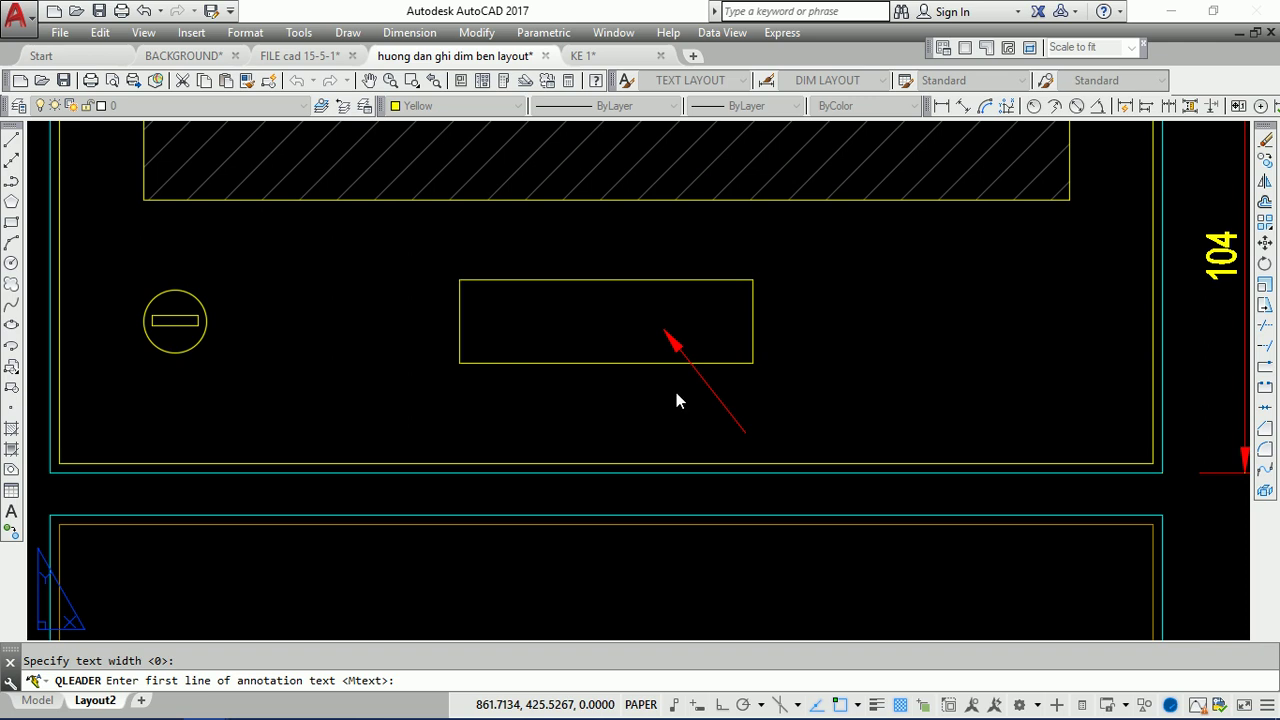
key(Return)
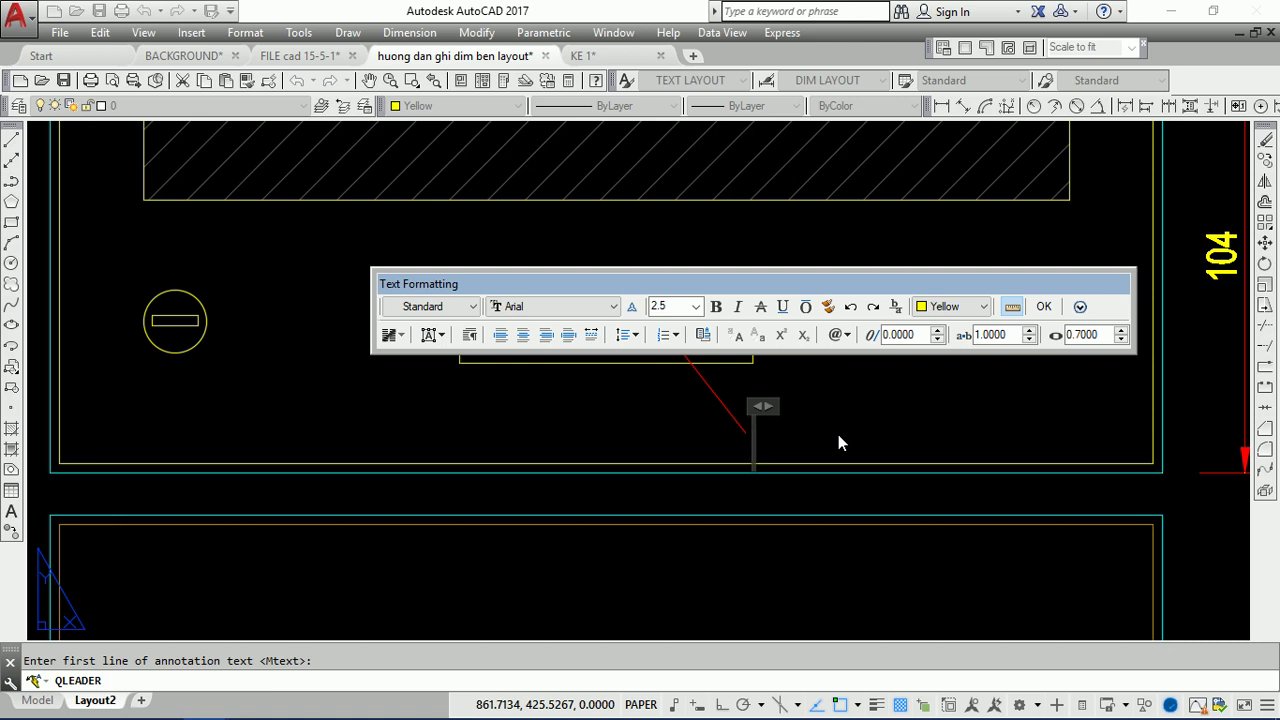
text(FDFDSFS)
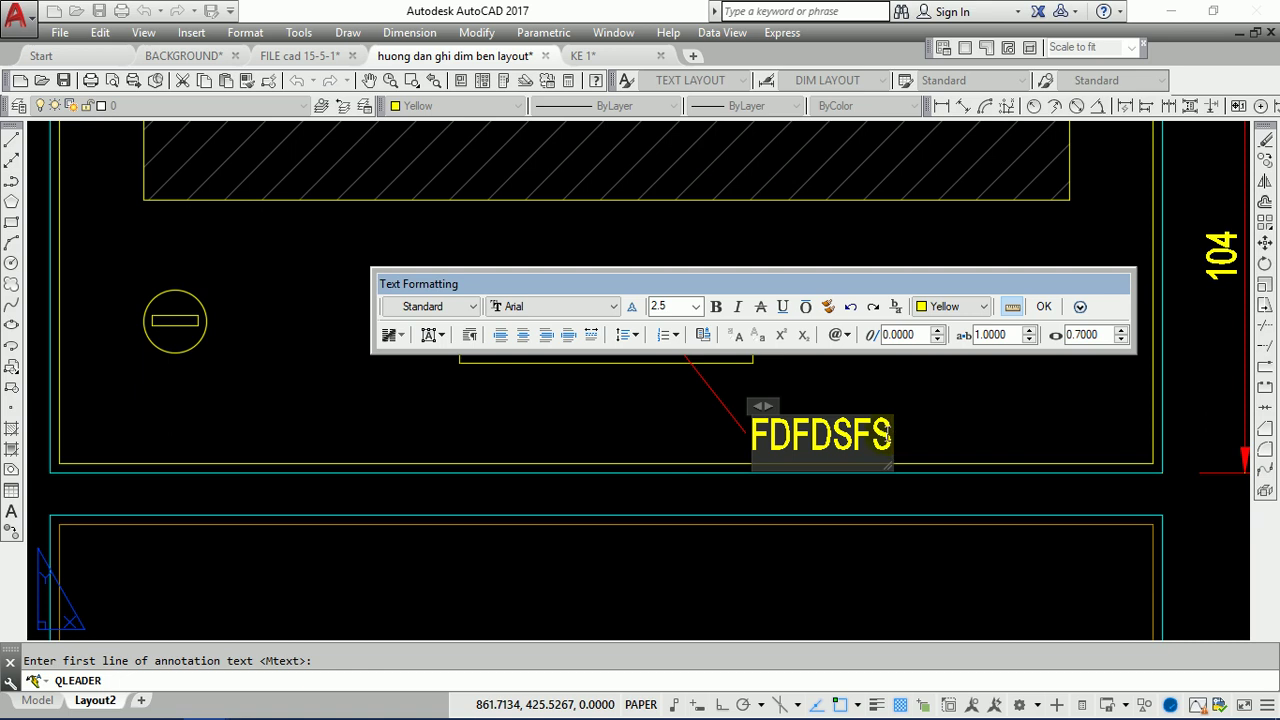
key(ctrl+a)
text(NHAN)
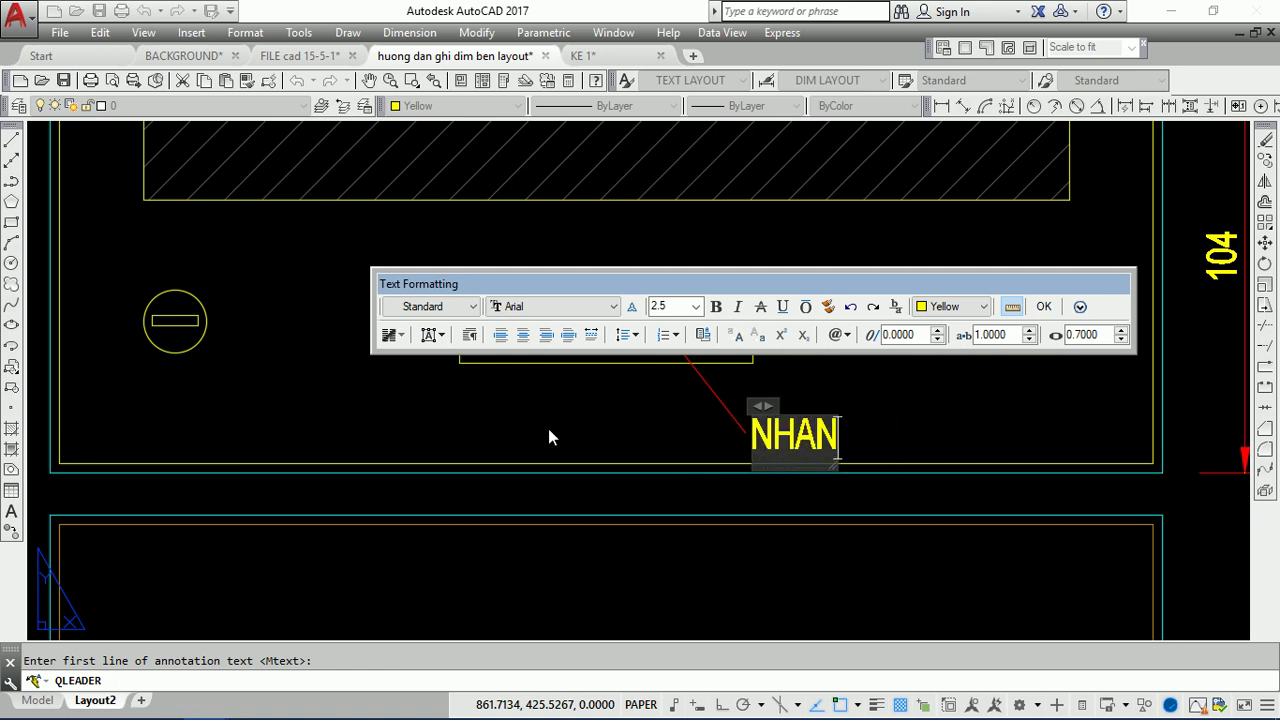
text( THUNG THƯ)
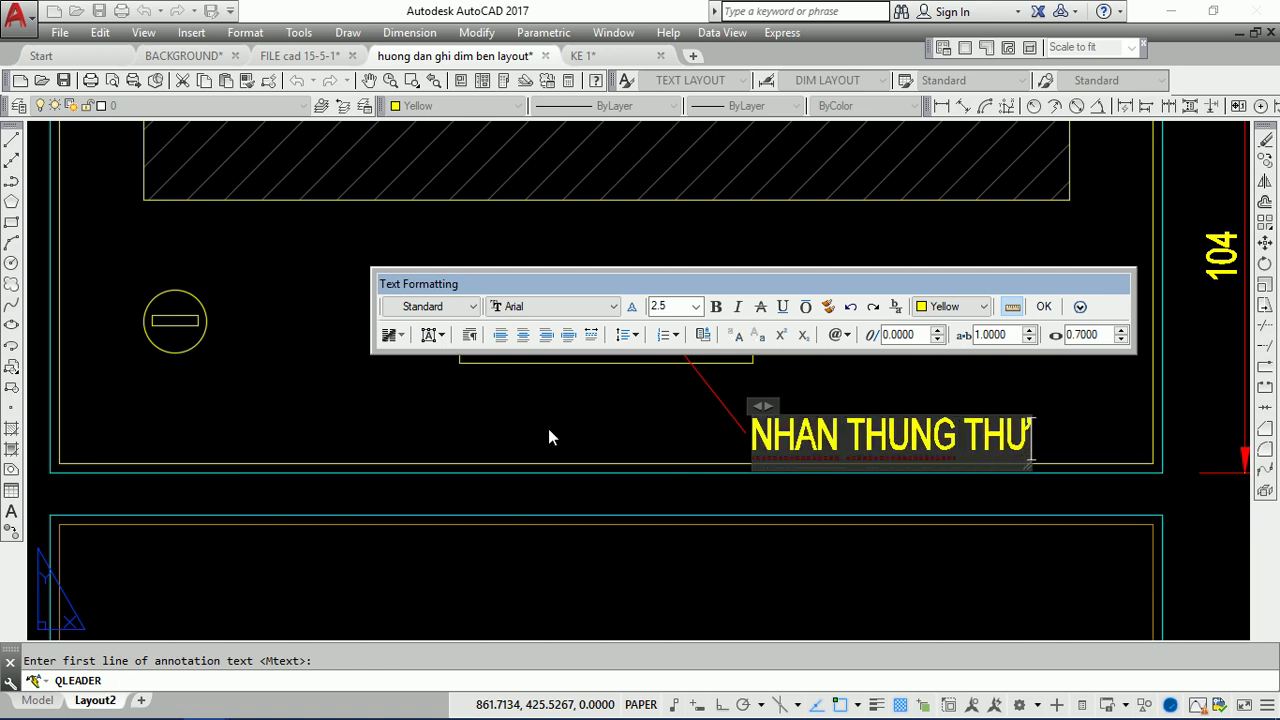
click(1044, 306)
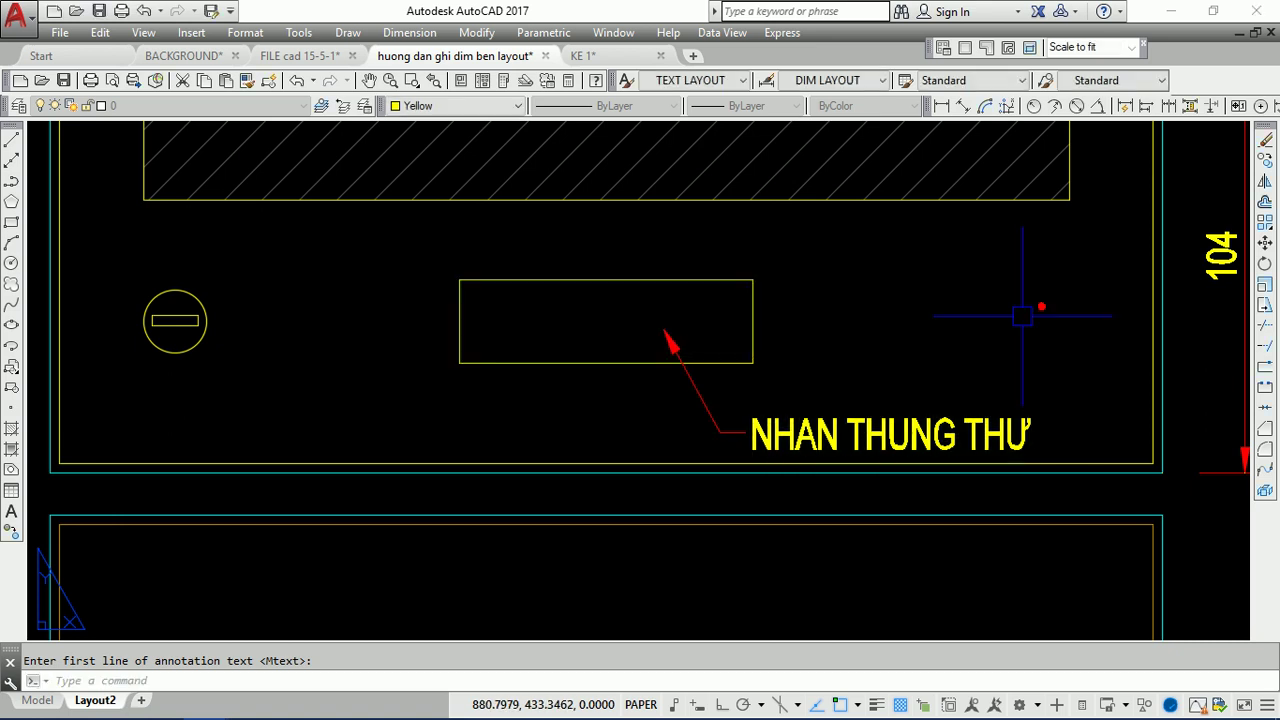
scroll(870, 307, down, 5)
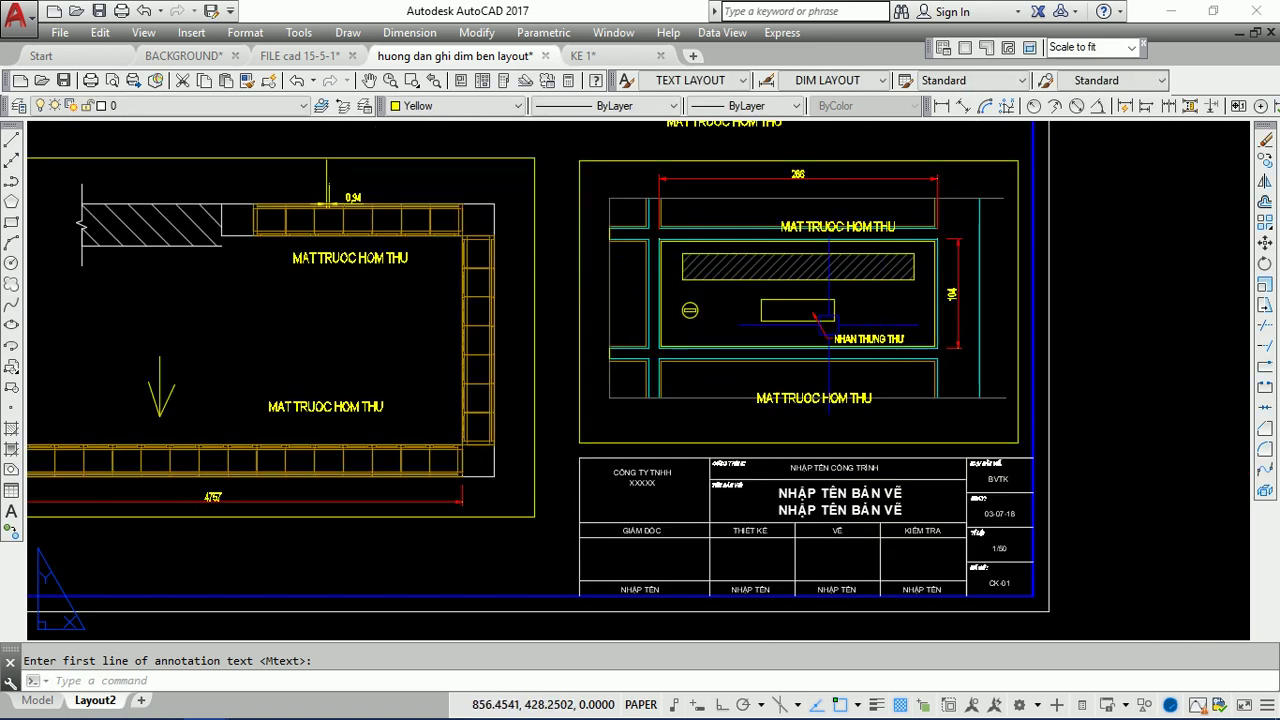
- Start a new quick leader with its arrowhead on the lock circle of the front detail
scroll(800, 290, up, 5)
scroll(800, 290, down, 2)
mouse_move(733, 314)
middle_down()
mouse_move(778, 356)
mouse_move(909, 404)
mouse_move(737, 314)
mouse_move(724, 267)
middle_up()
text(E)
key(Return)
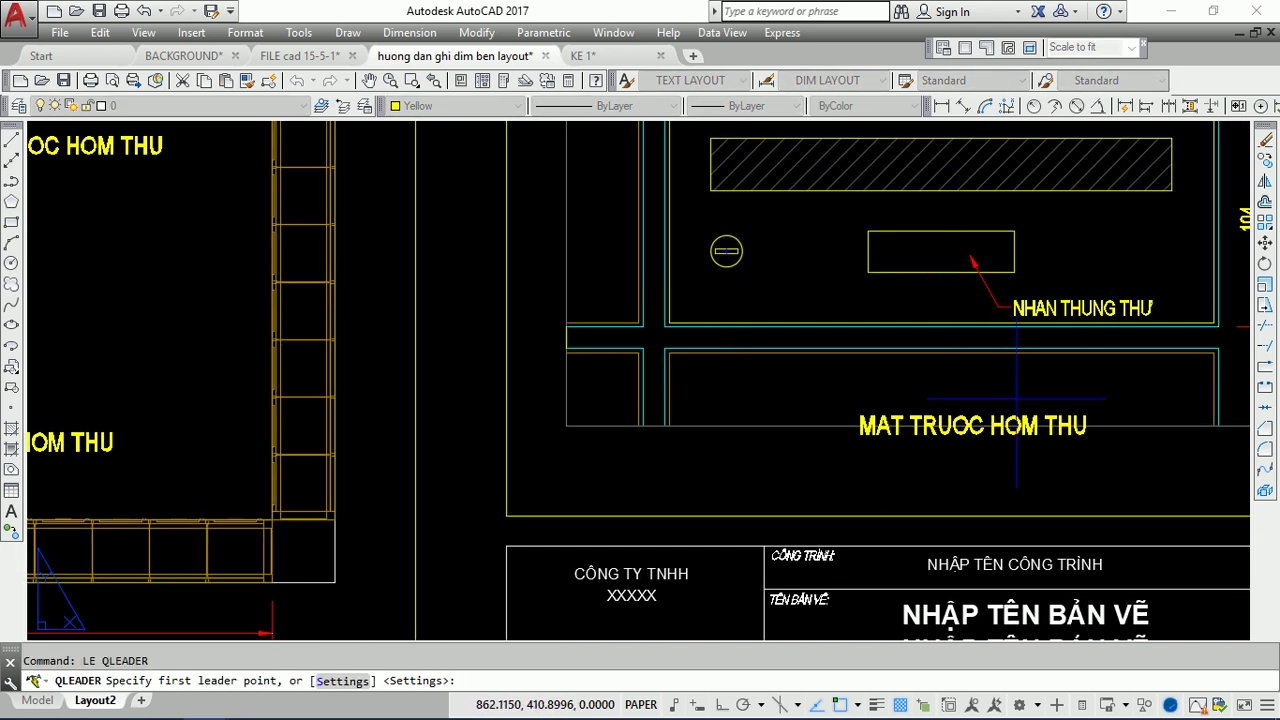
scroll(977, 327, down, 3)
scroll(1025, 298, up, 3)
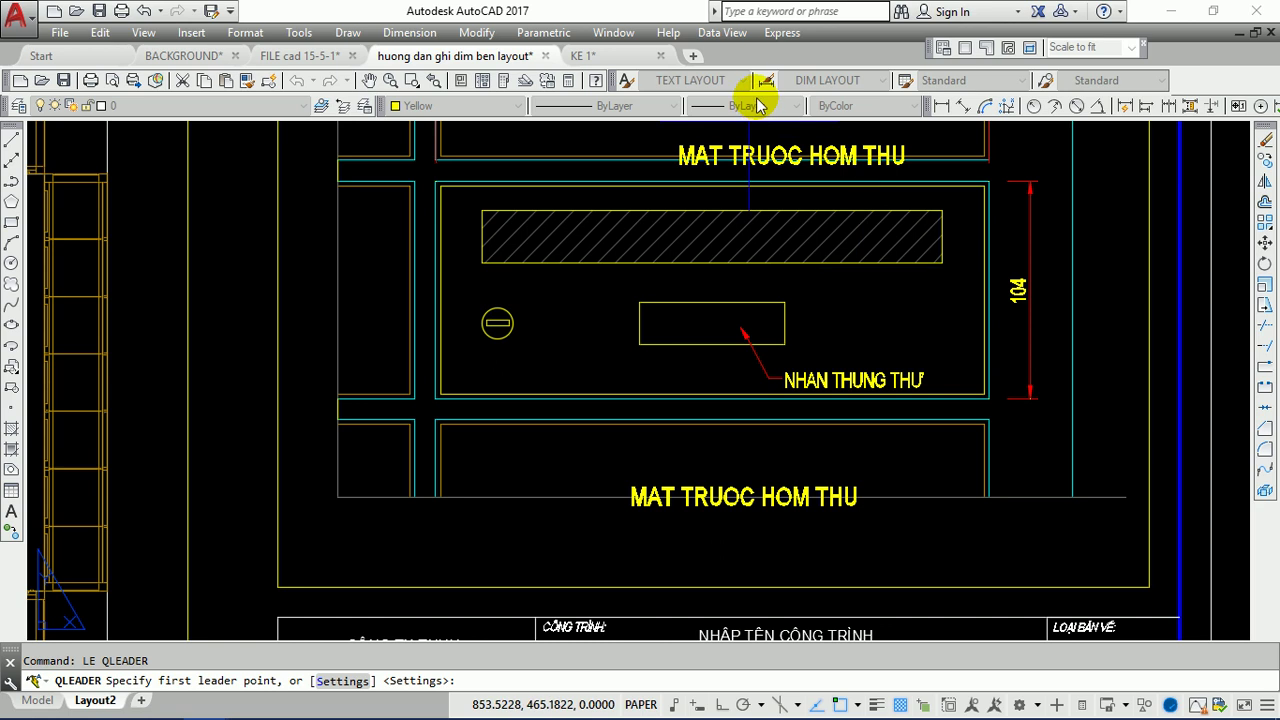
scroll(505, 330, up, 3)
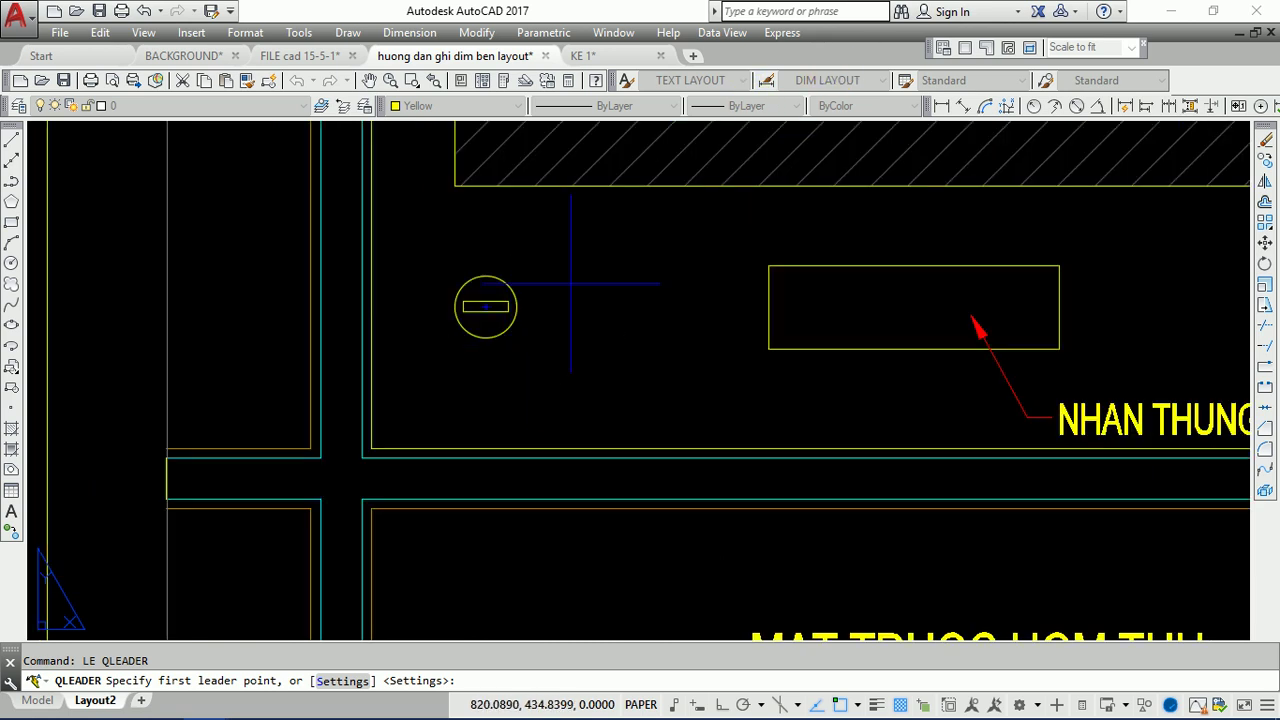
scroll(571, 288, down, 3)
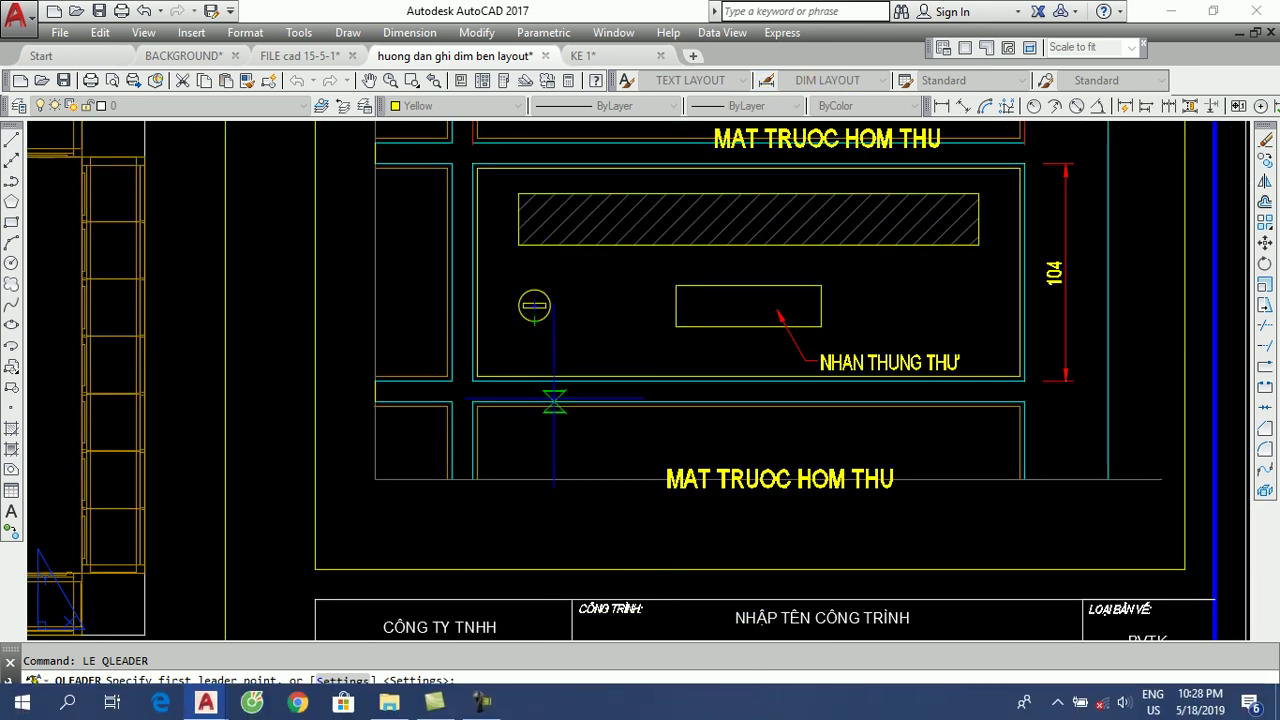
click(532, 320)
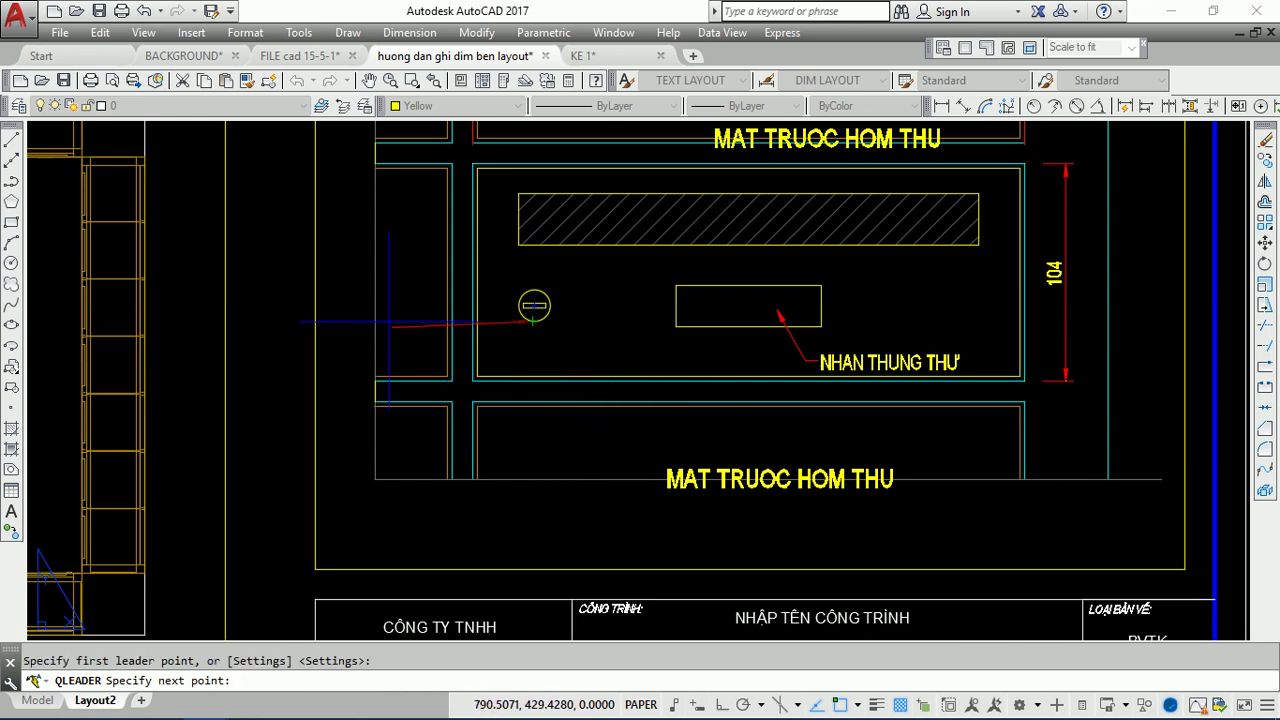
- Finish the leader with a bend, an Ortho-straight horizontal shoulder and the note 'O KHOA'
scroll(555, 432, up, 3)
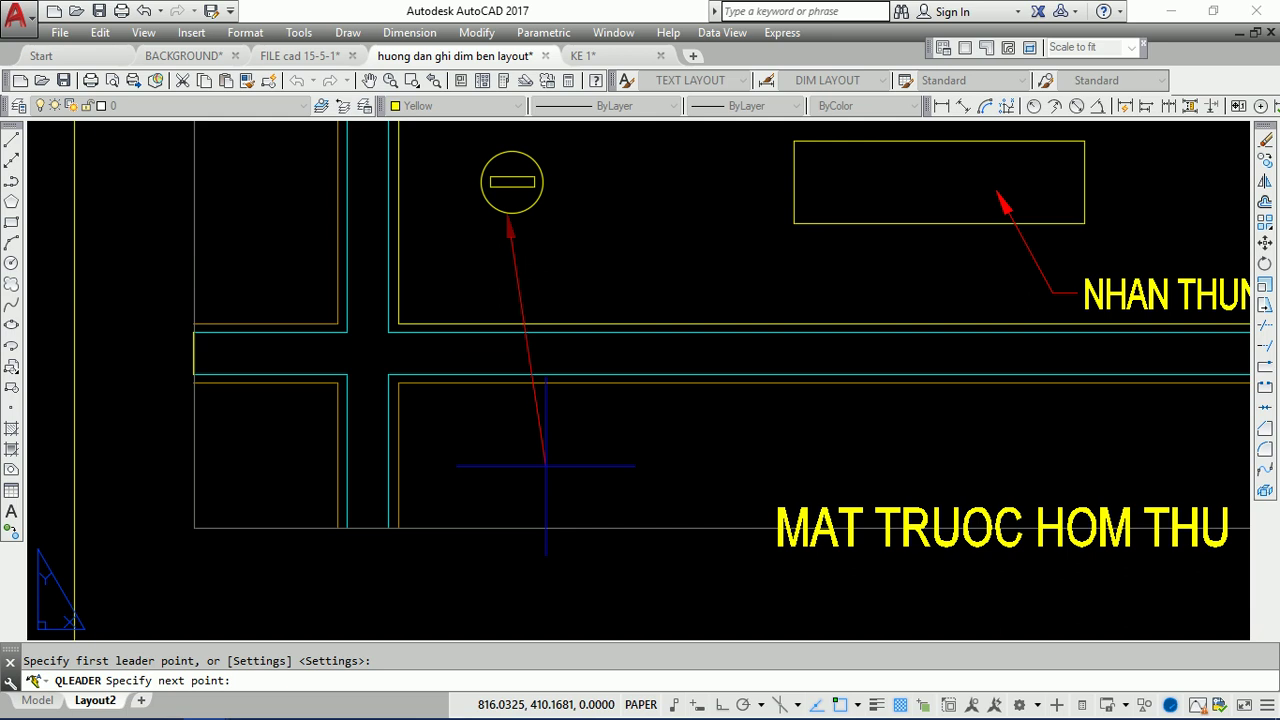
click(546, 286)
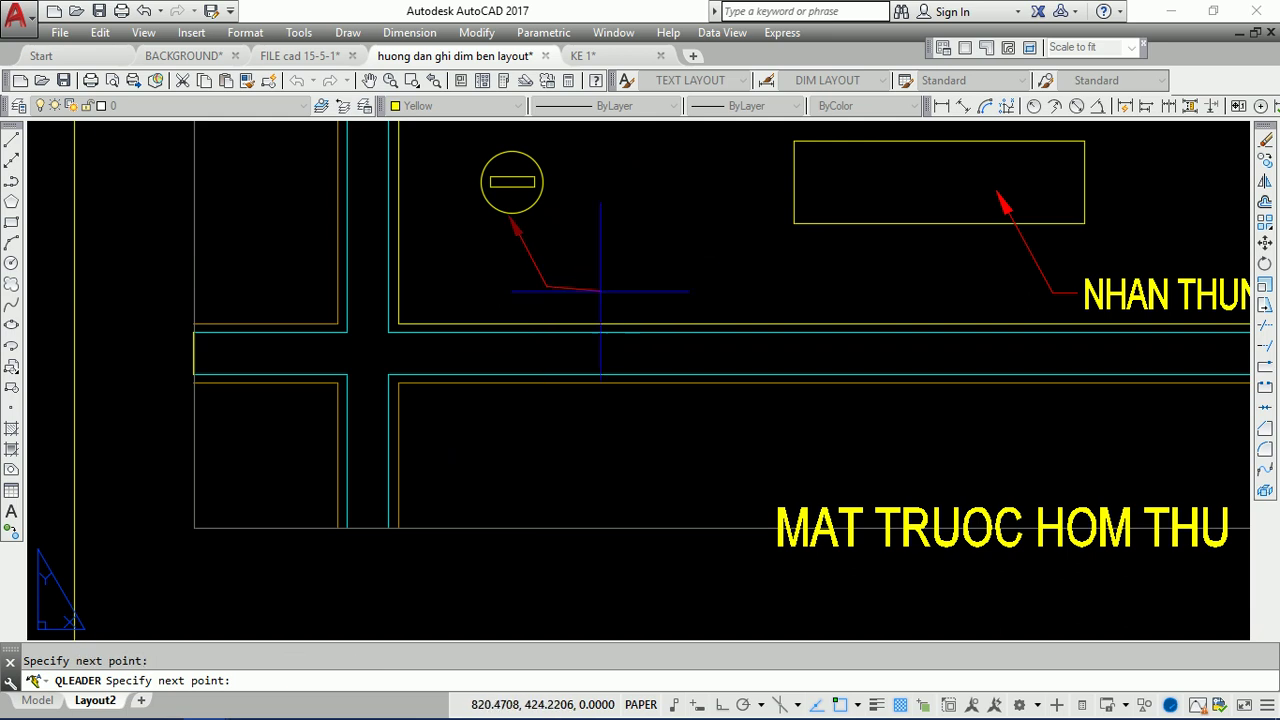
key(F8)
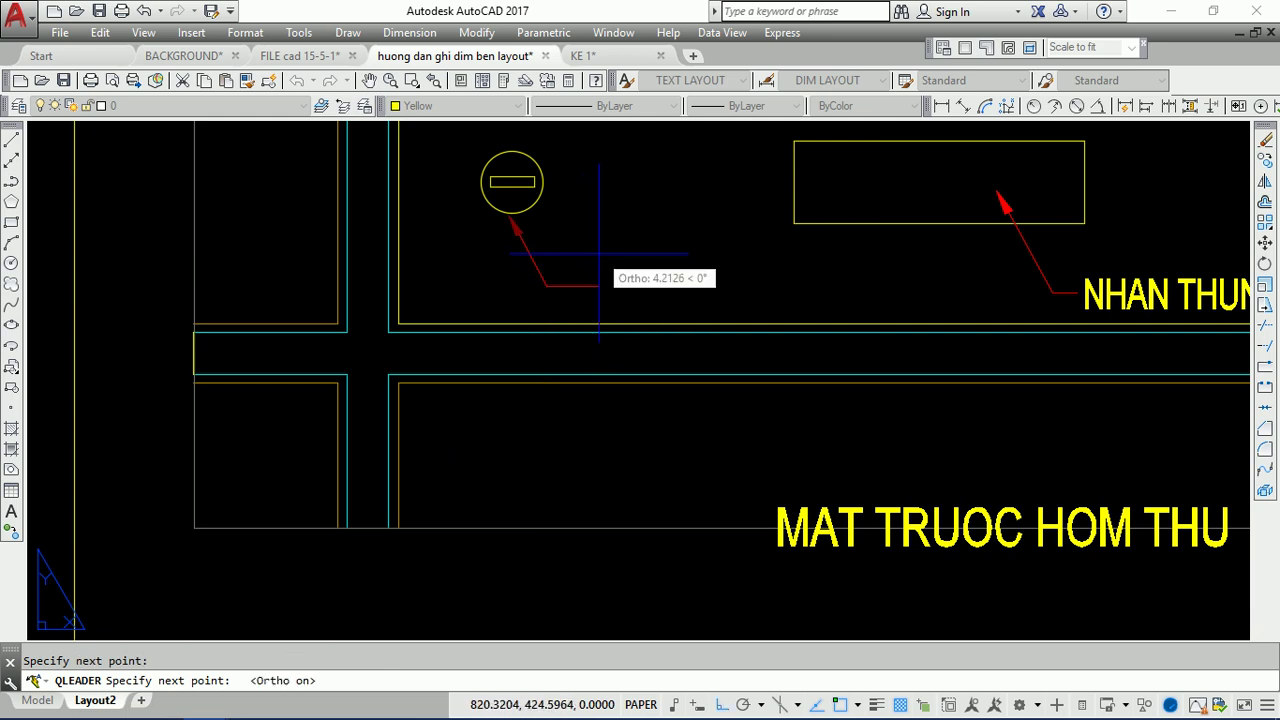
scroll(580, 284, up, 3)
click(580, 284)
scroll(578, 288, down, 3)
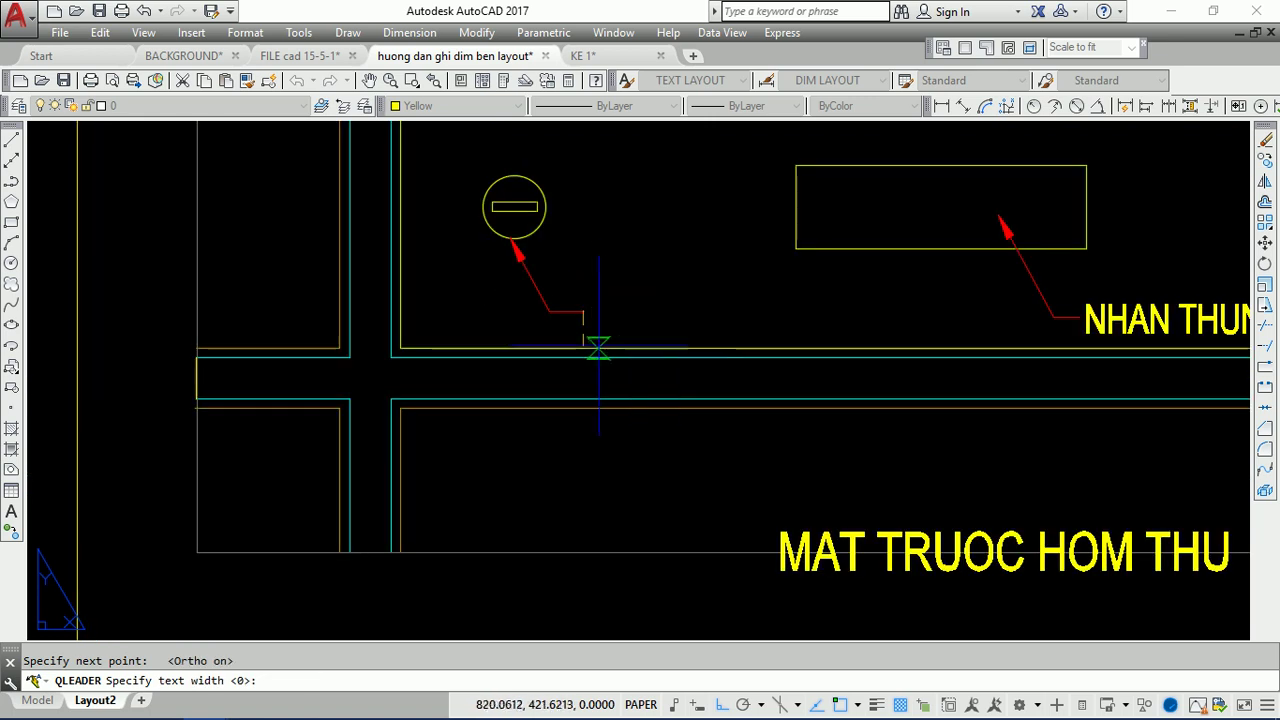
key(Return)
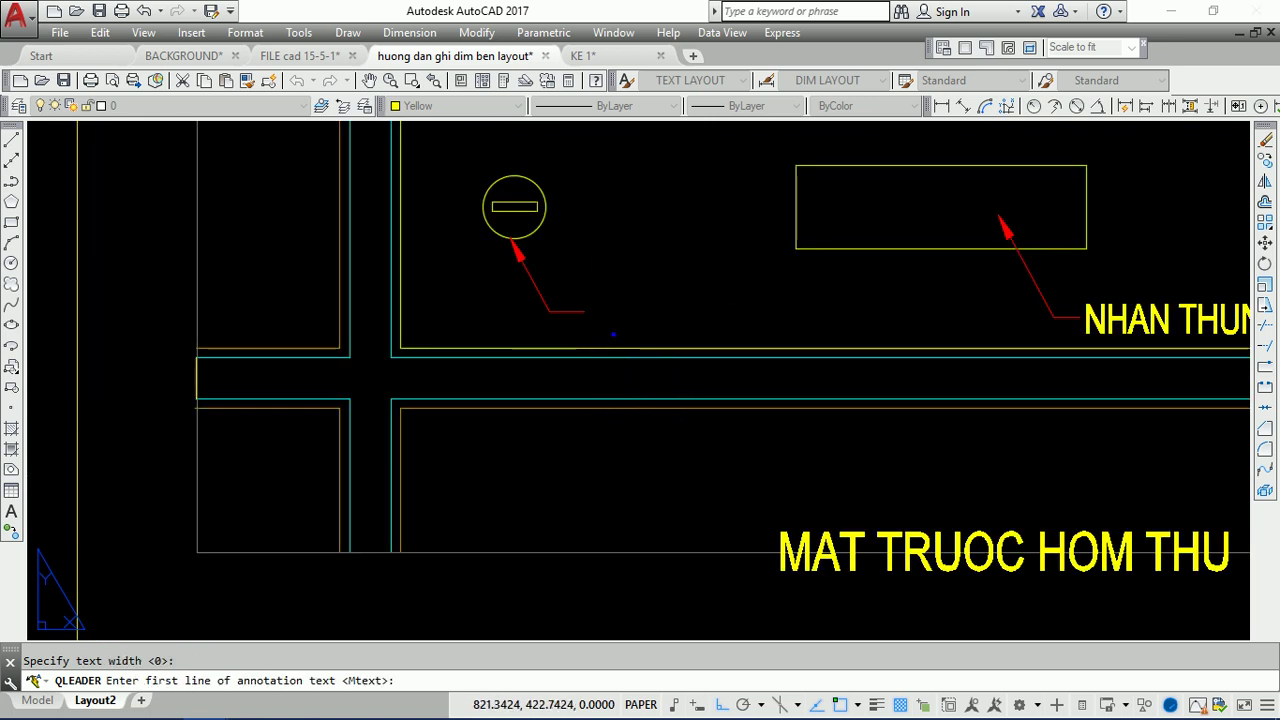
key(Return)
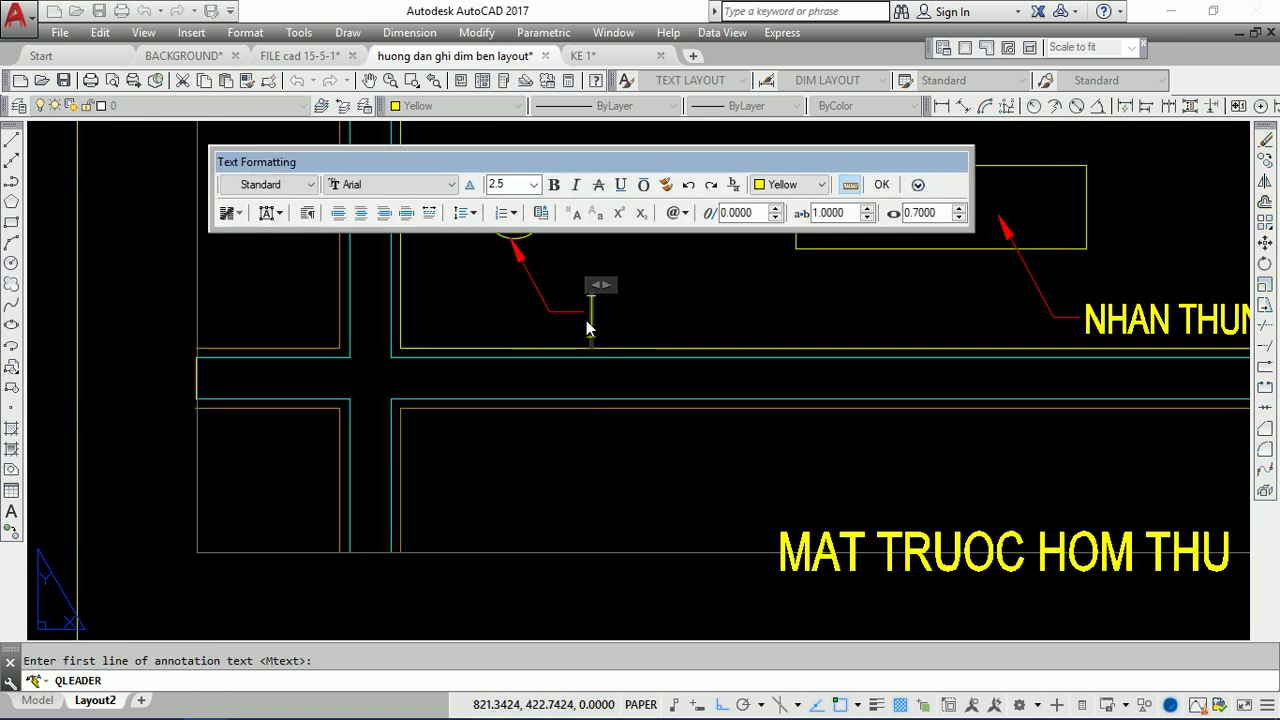
text(O)
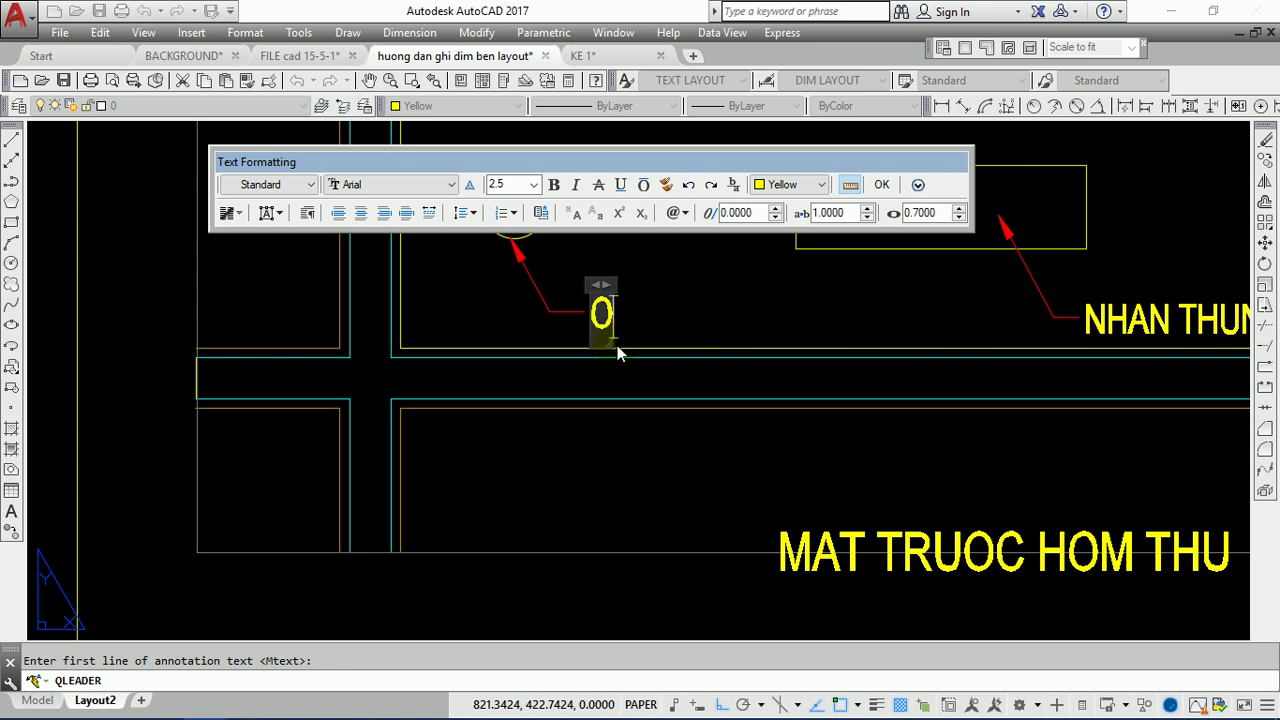
text( KHOA)
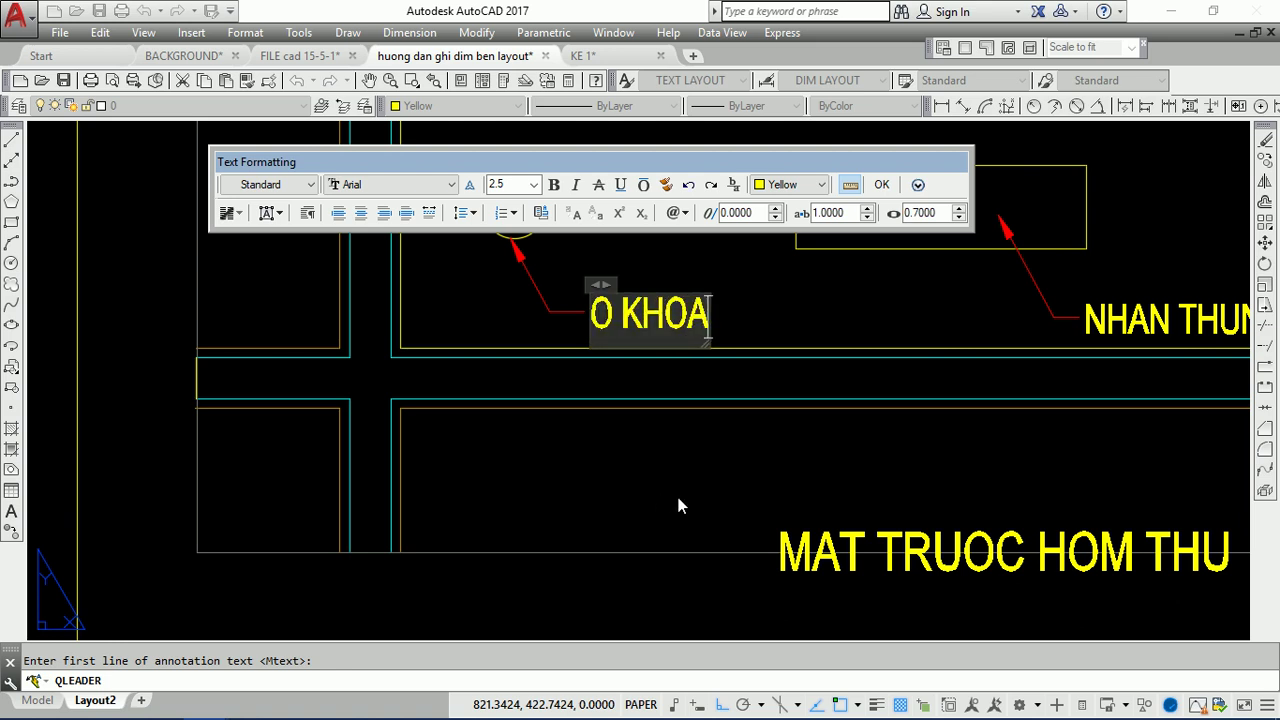
click(882, 186)
scroll(518, 405, down, 2)
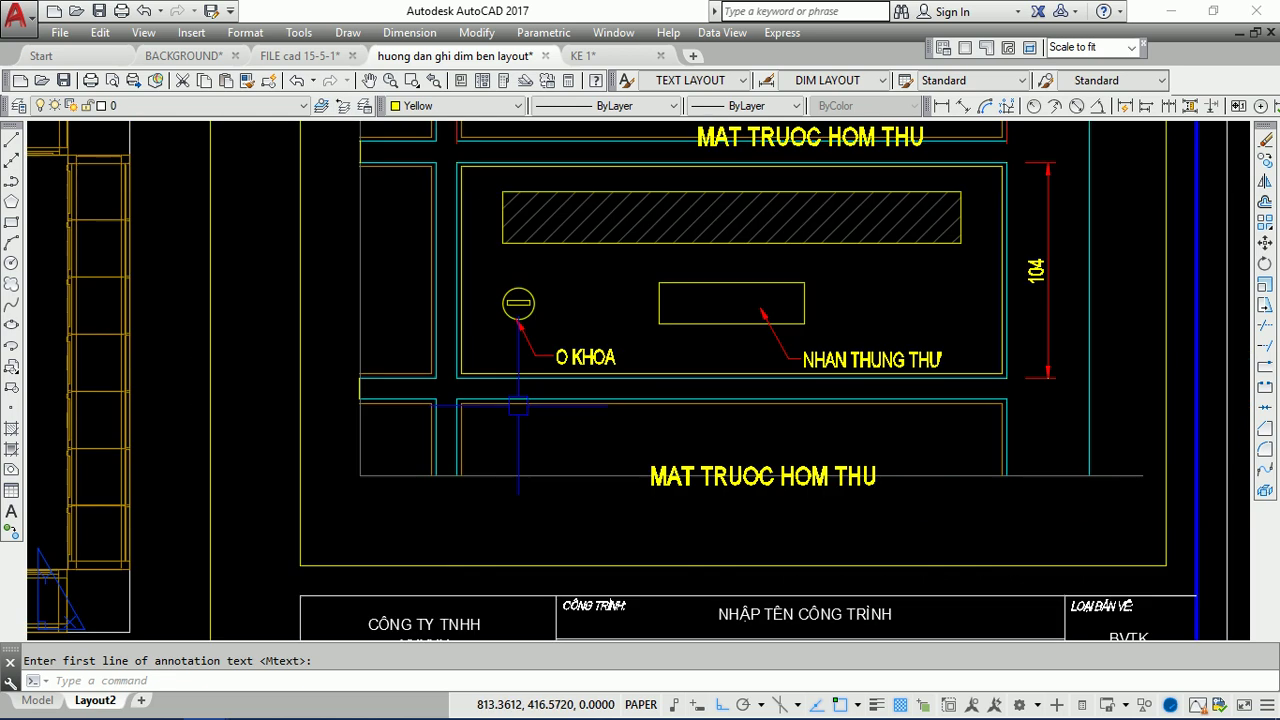
click(650, 681)
- Start a leader at the hatched wall twice, cancelling both misplaced attempts
text(LE)
key(Return)
scroll(480, 350, down, 3)
scroll(428, 288, down, 2)
scroll(428, 288, up, 2)
scroll(428, 288, up, 2)
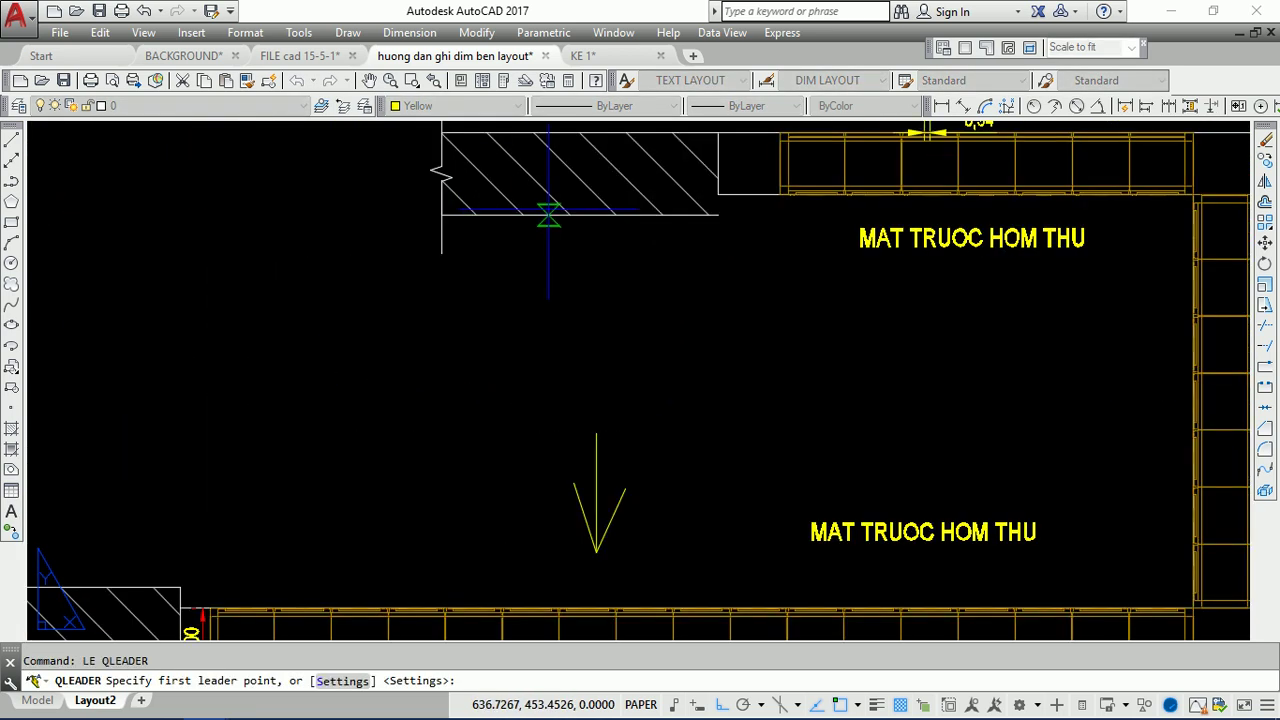
click(548, 210)
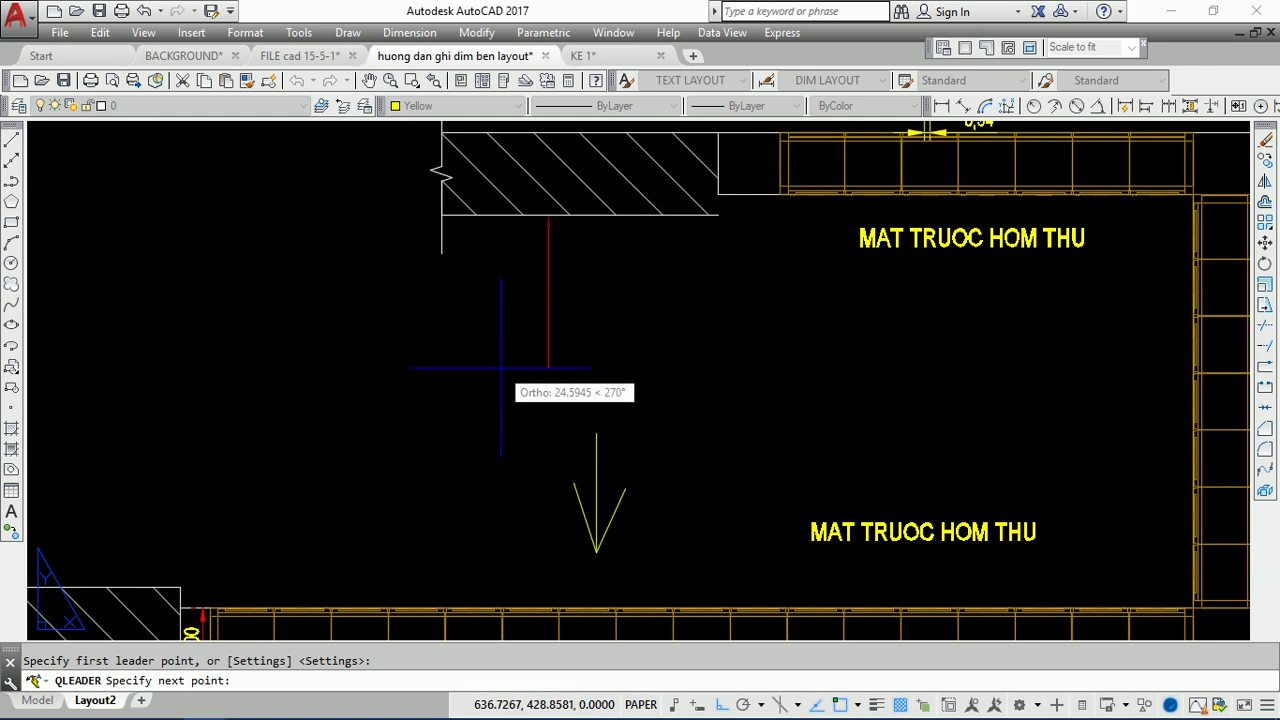
scroll(520, 390, down, 3)
scroll(517, 412, down, 2)
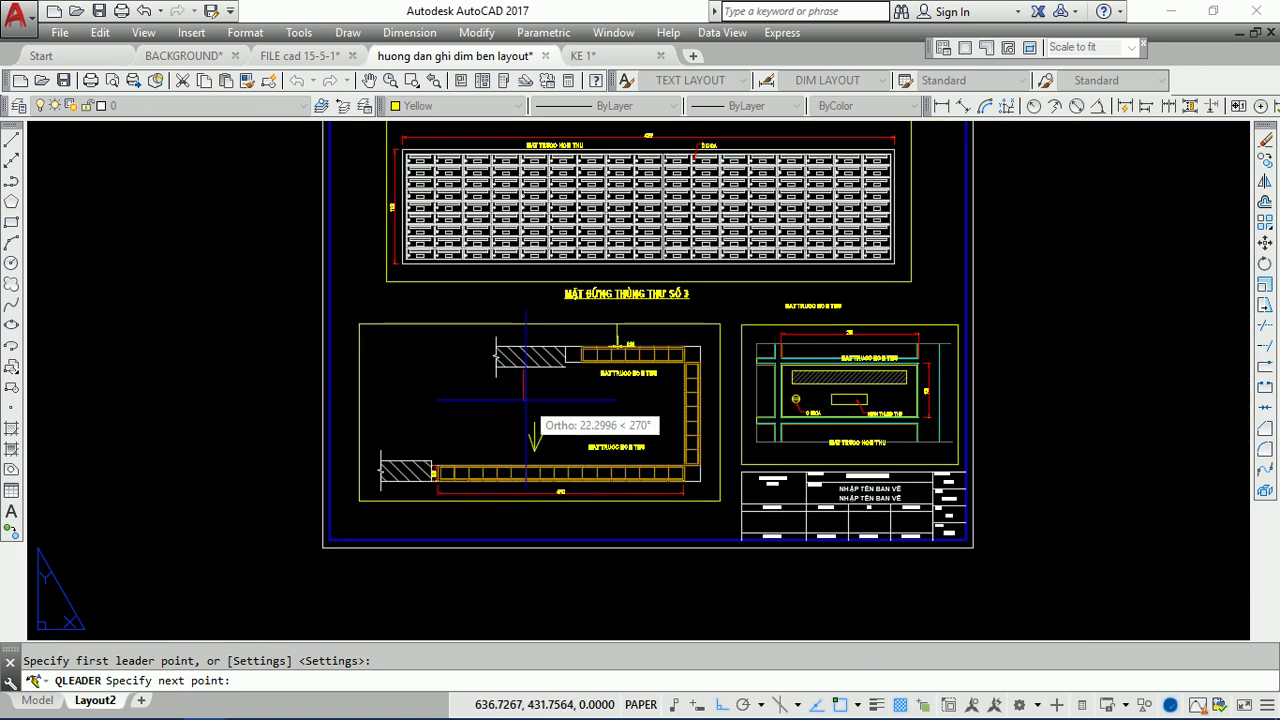
scroll(512, 423, up, 3)
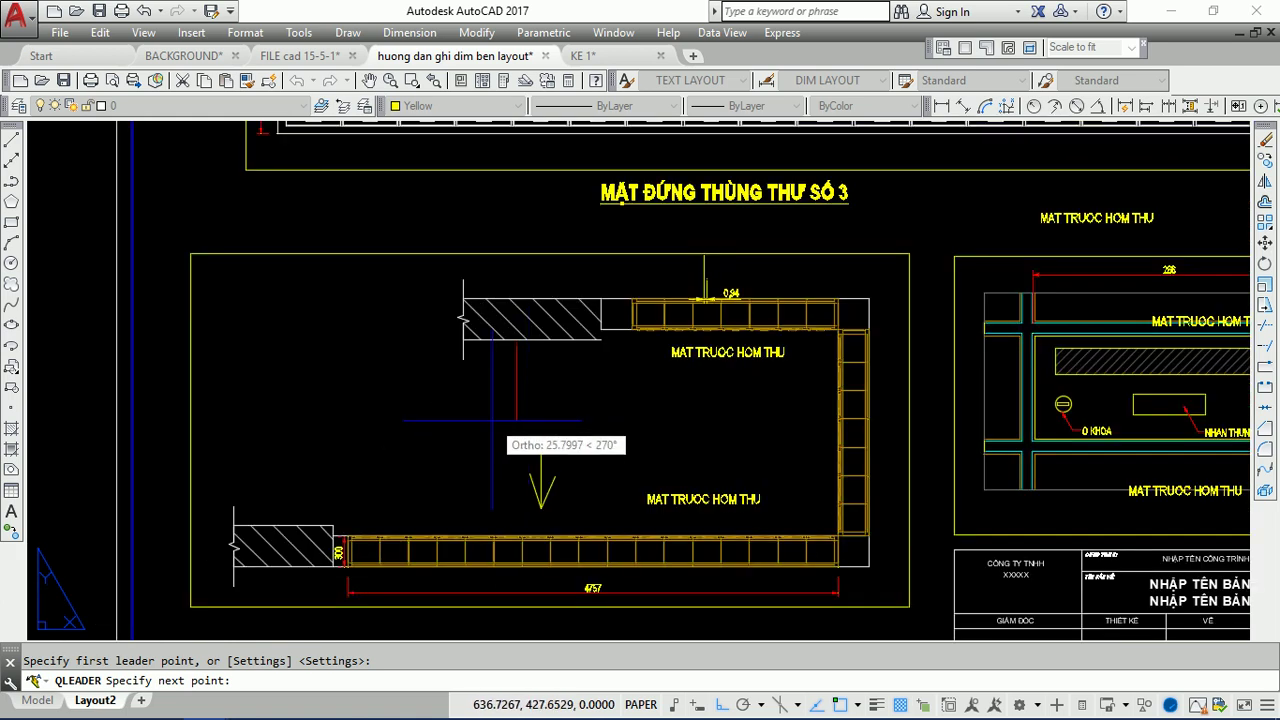
key(Escape)
text(LE)
key(Return)
click(574, 245)
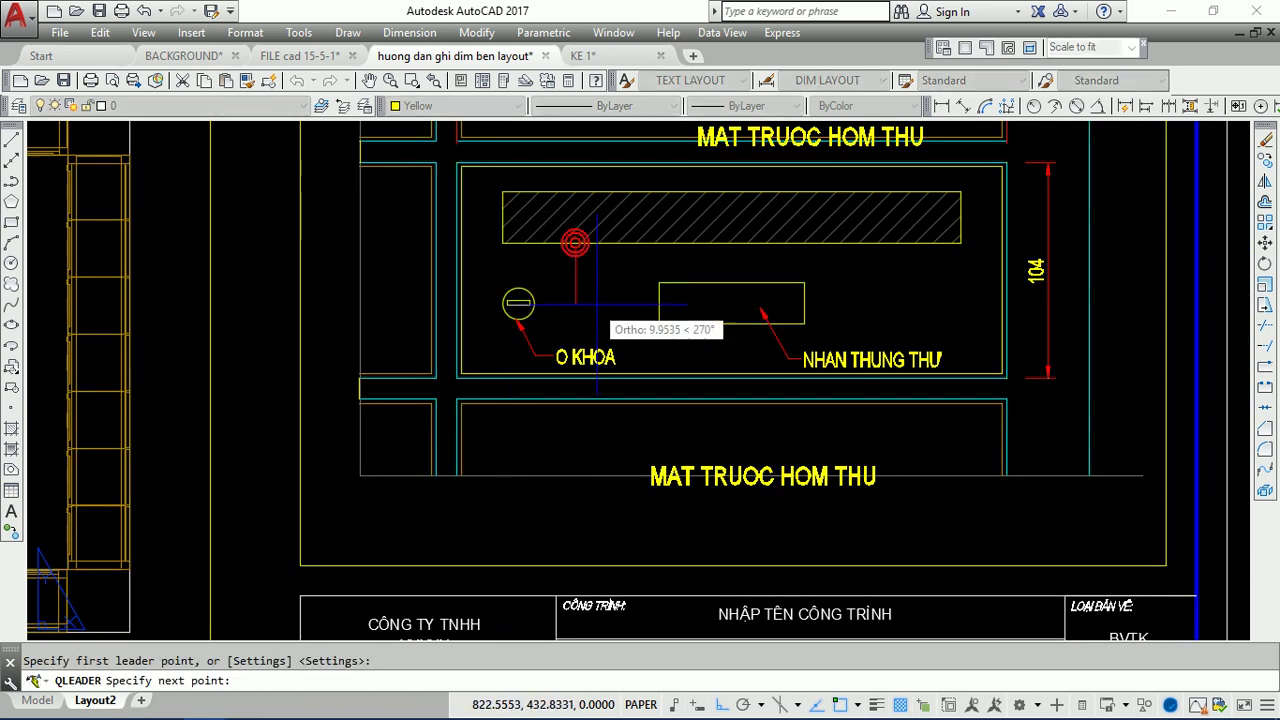
scroll(570, 301, up, 3)
scroll(636, 288, down, 5)
scroll(391, 340, up, 3)
key(Escape)
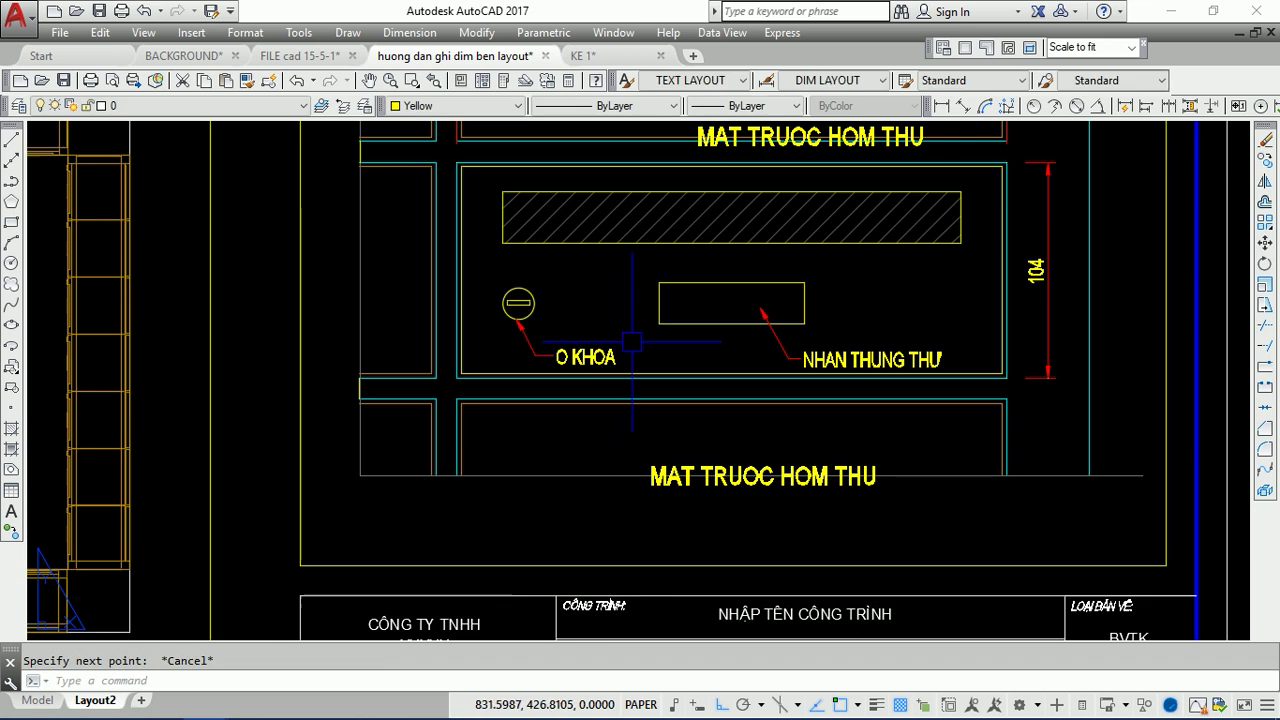
- Run LE again, anchoring the arrow on the hatched wall edge with a diagonal leader (Ortho off)
text(LE)
key(Return)
scroll(391, 340, down, 3)
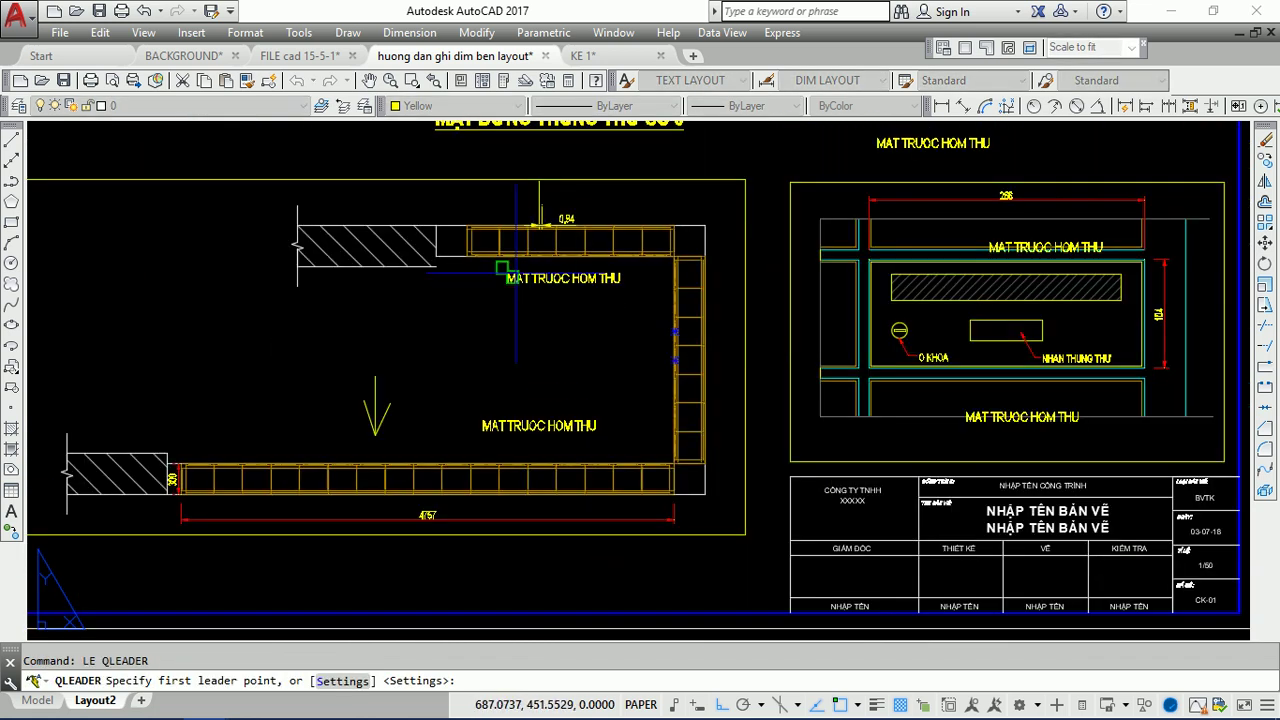
click(393, 267)
scroll(418, 318, up, 4)
scroll(529, 294, down, 2)
scroll(544, 326, down, 2)
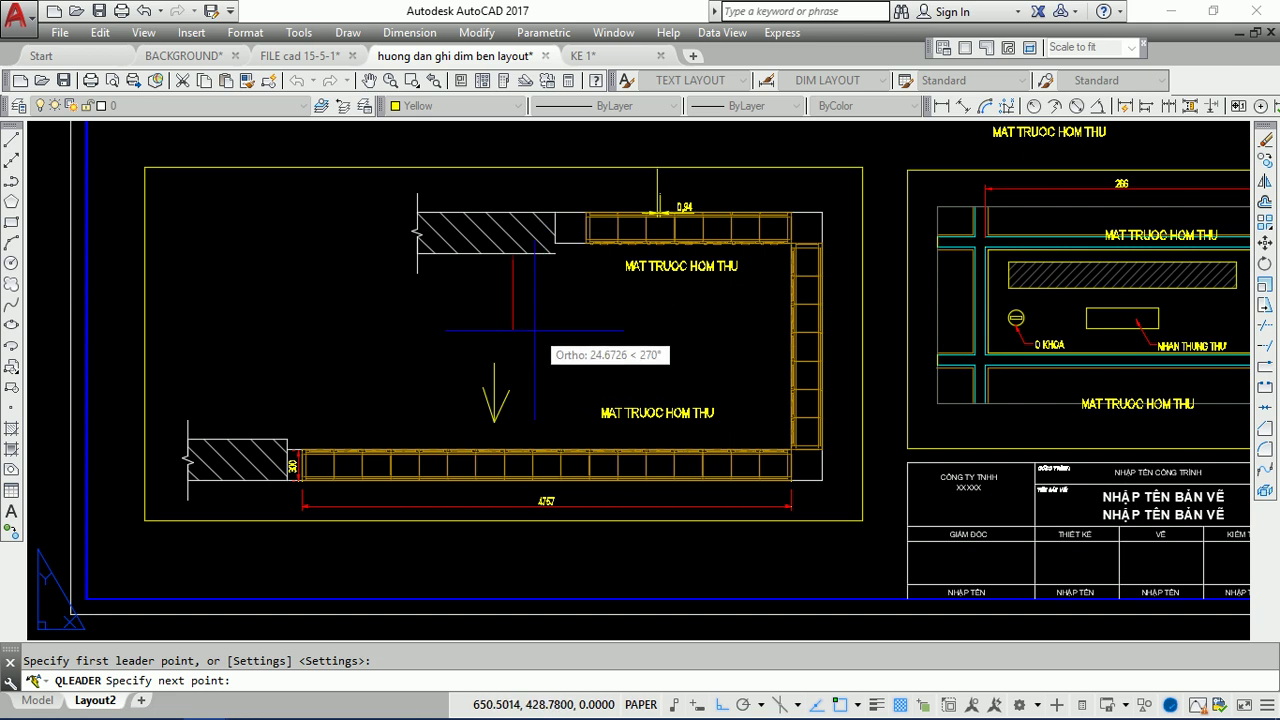
key(F8)
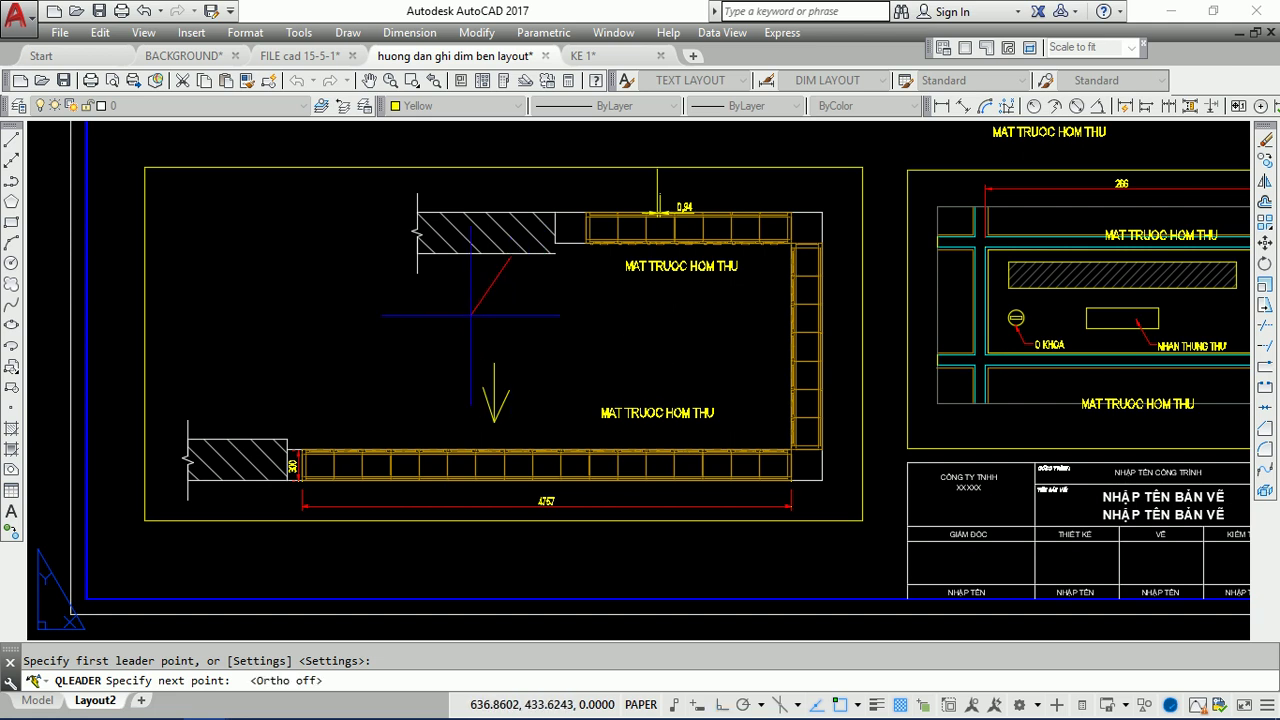
click(470, 315)
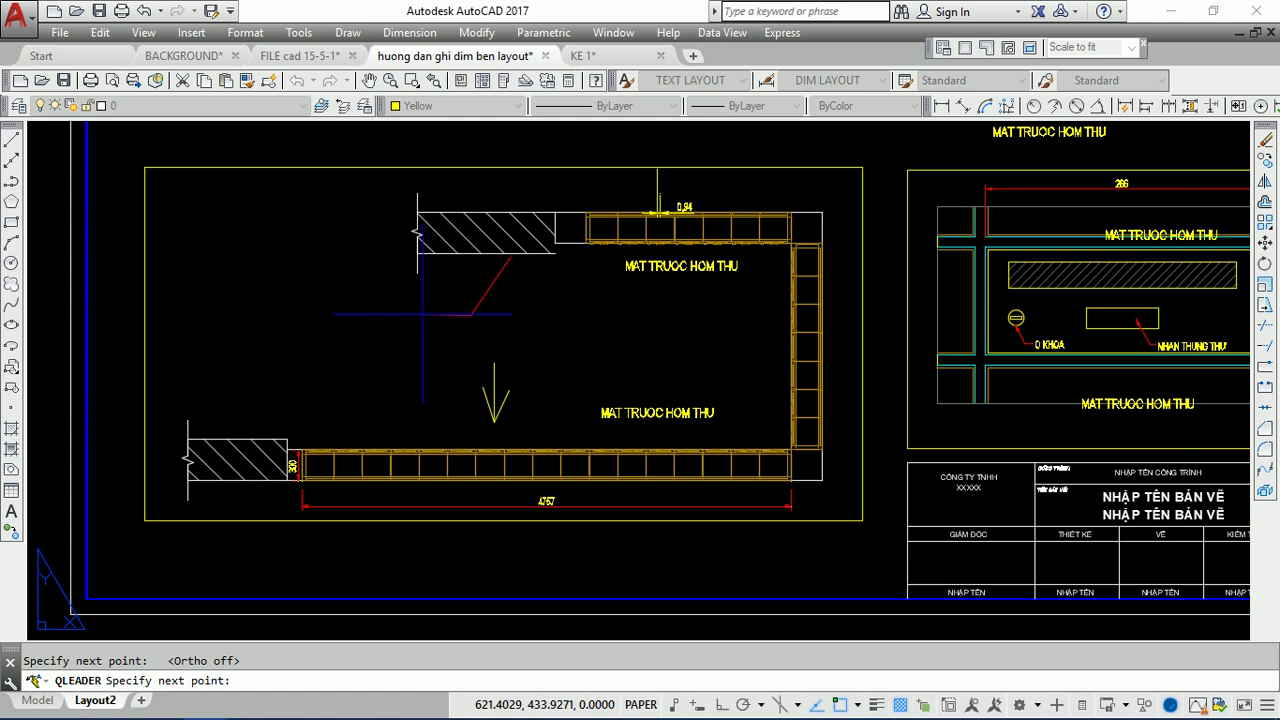
- Accept the default width and enter the note text TUONG 400
key(Return)
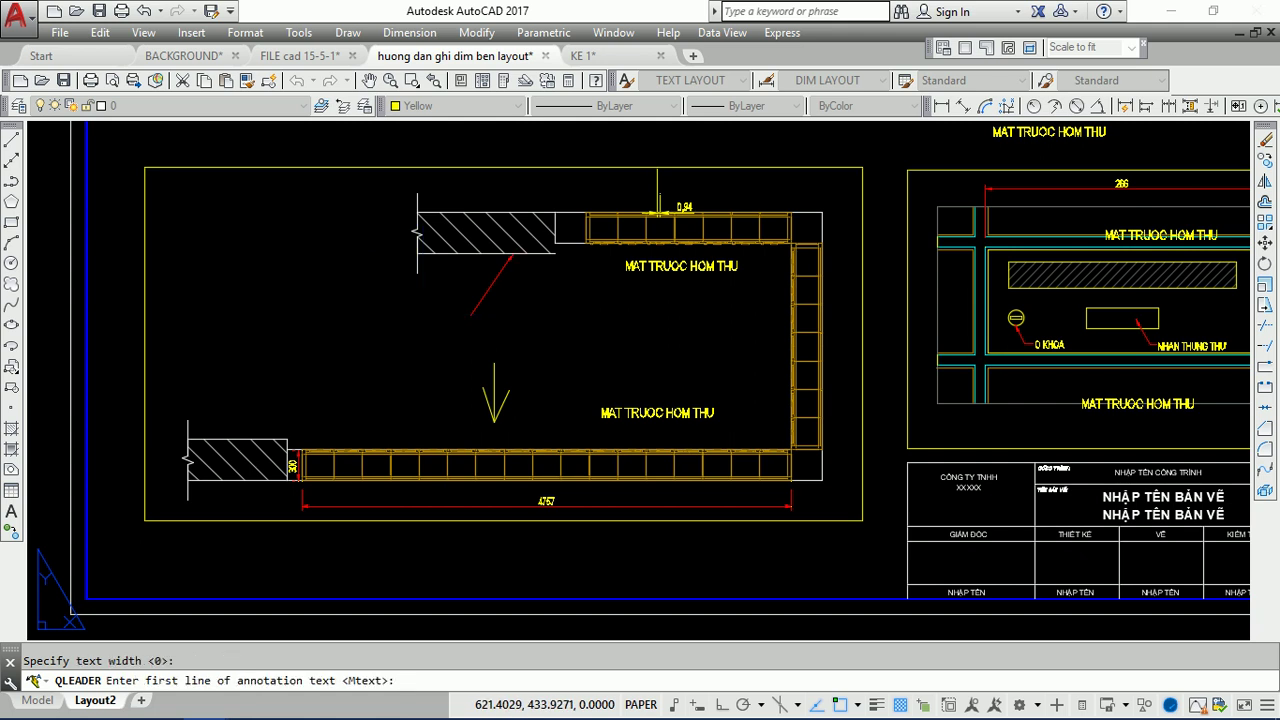
key(Return)
text(TUONG 400)
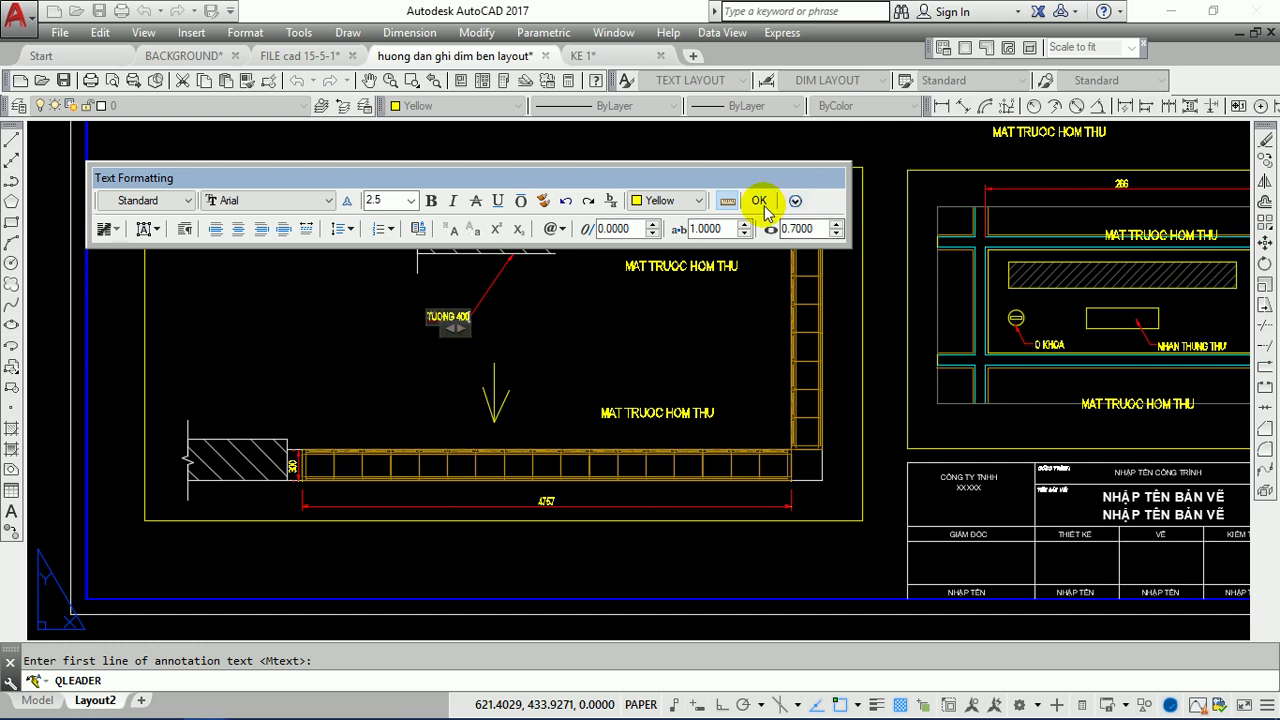
click(759, 200)
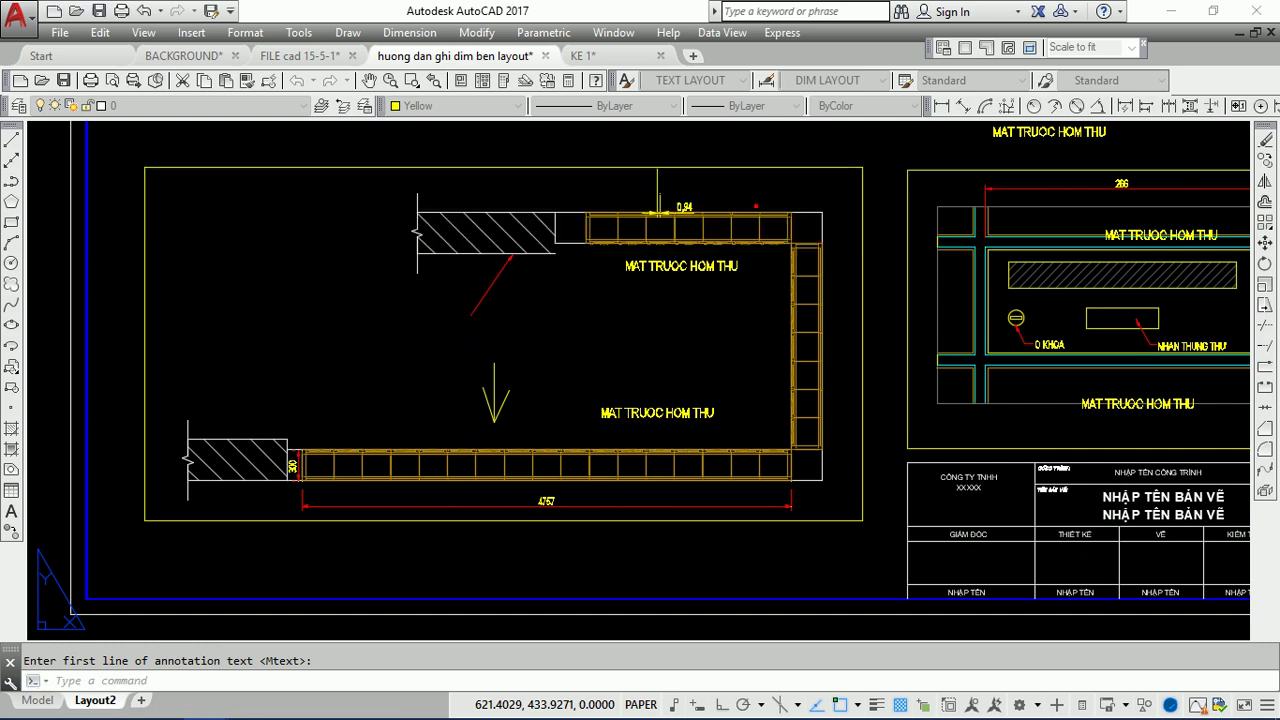
scroll(437, 282, up, 3)
scroll(409, 384, down, 6)
- Pan across the elevation, then window-zoom (Z) to fit the entire Layout2 sheet border
middle_drag(679, 380, 671, 507)
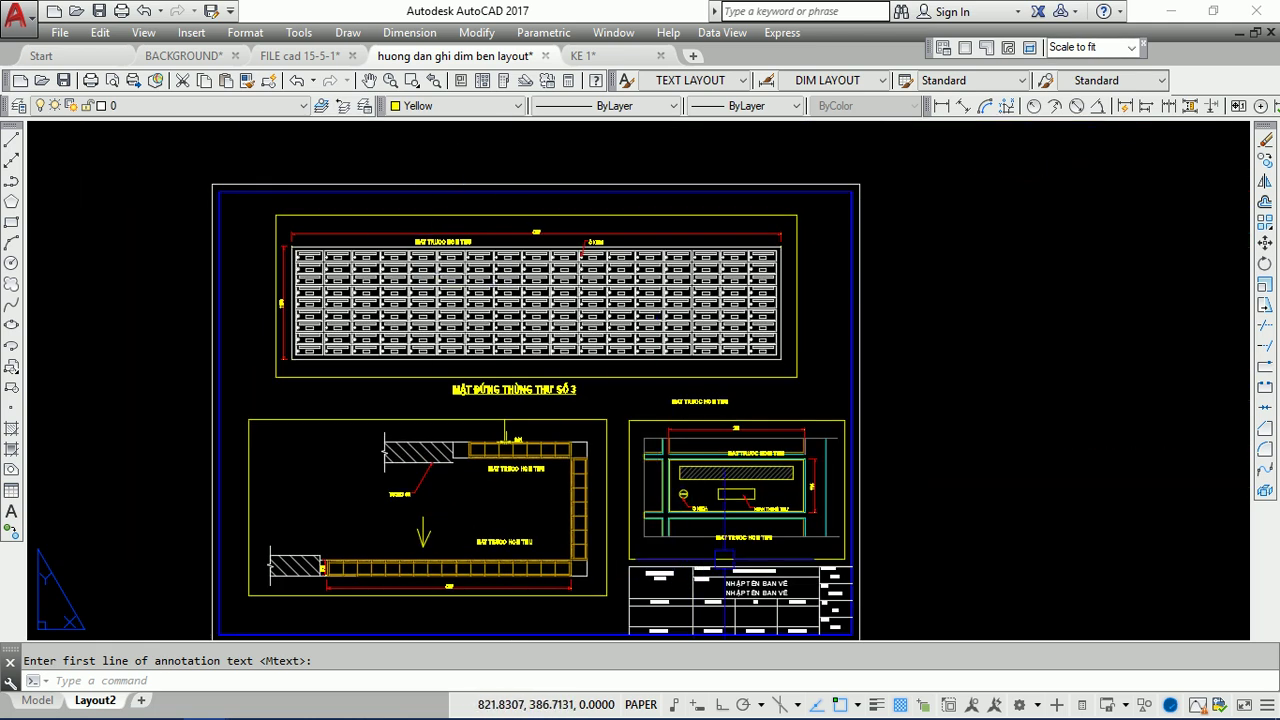
scroll(770, 520, up, 6)
scroll(814, 450, down, 2)
scroll(590, 400, down, 2)
scroll(540, 400, up, 3)
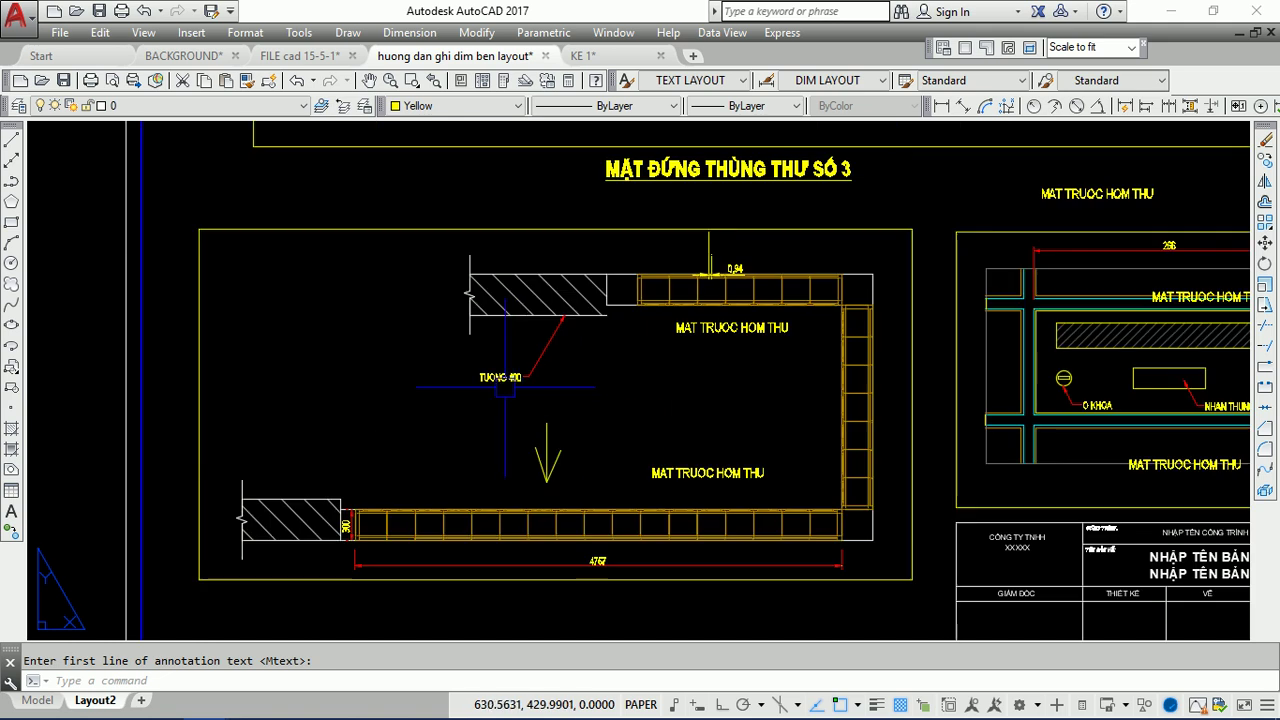
mouse_move(749, 340)
middle_down()
mouse_move(517, 260)
mouse_move(517, 570)
middle_up()
scroll(526, 423, down, 2)
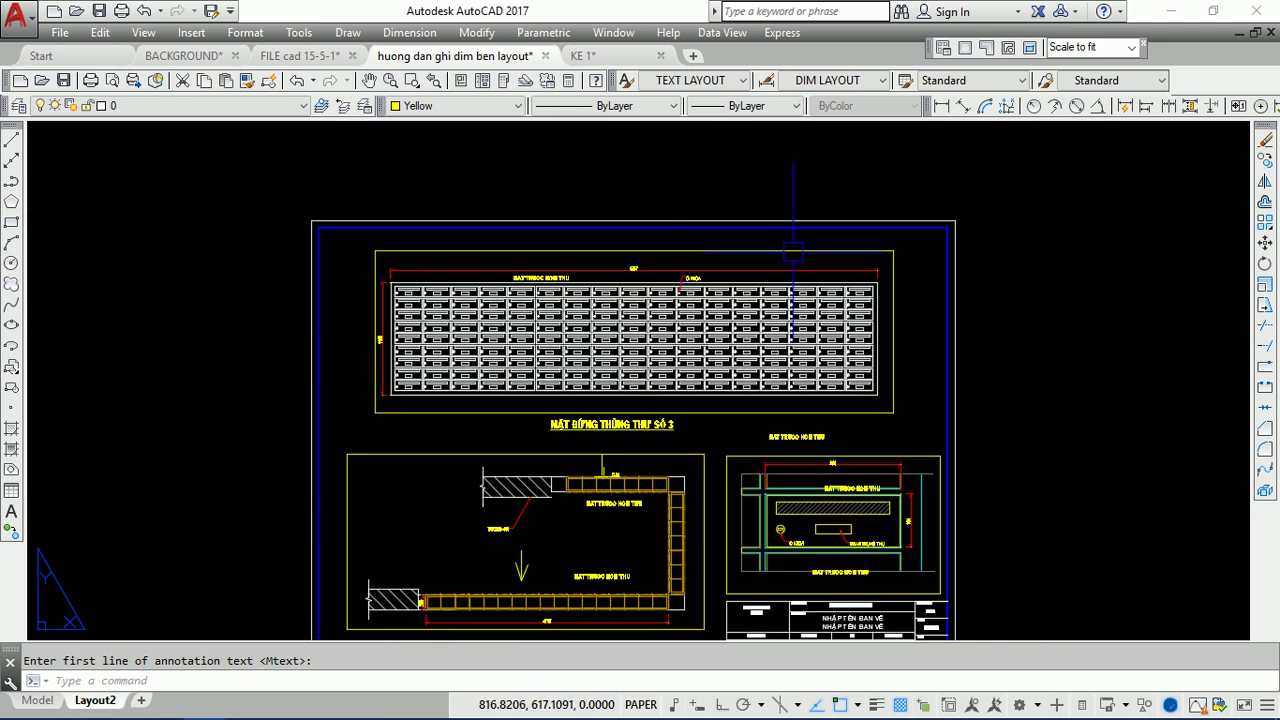
middle_drag(526, 423, 498, 366)
text(z)
key(Return)
click(238, 140)
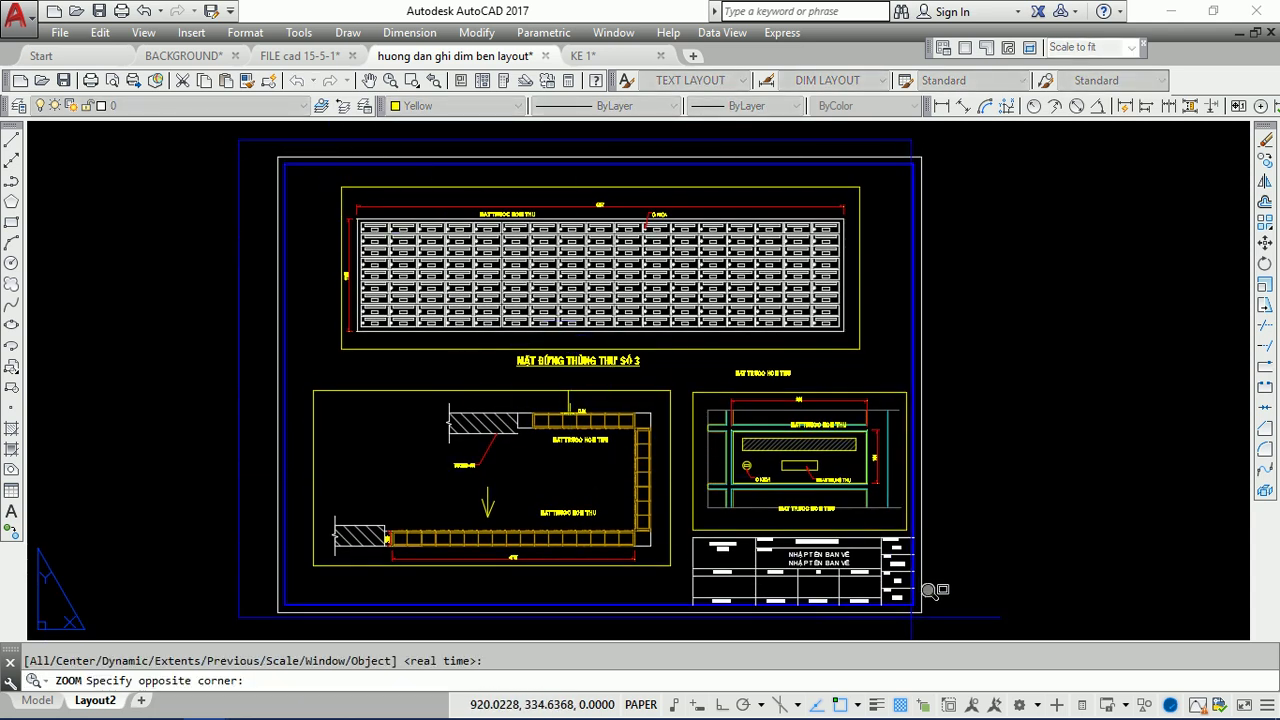
click(935, 625)
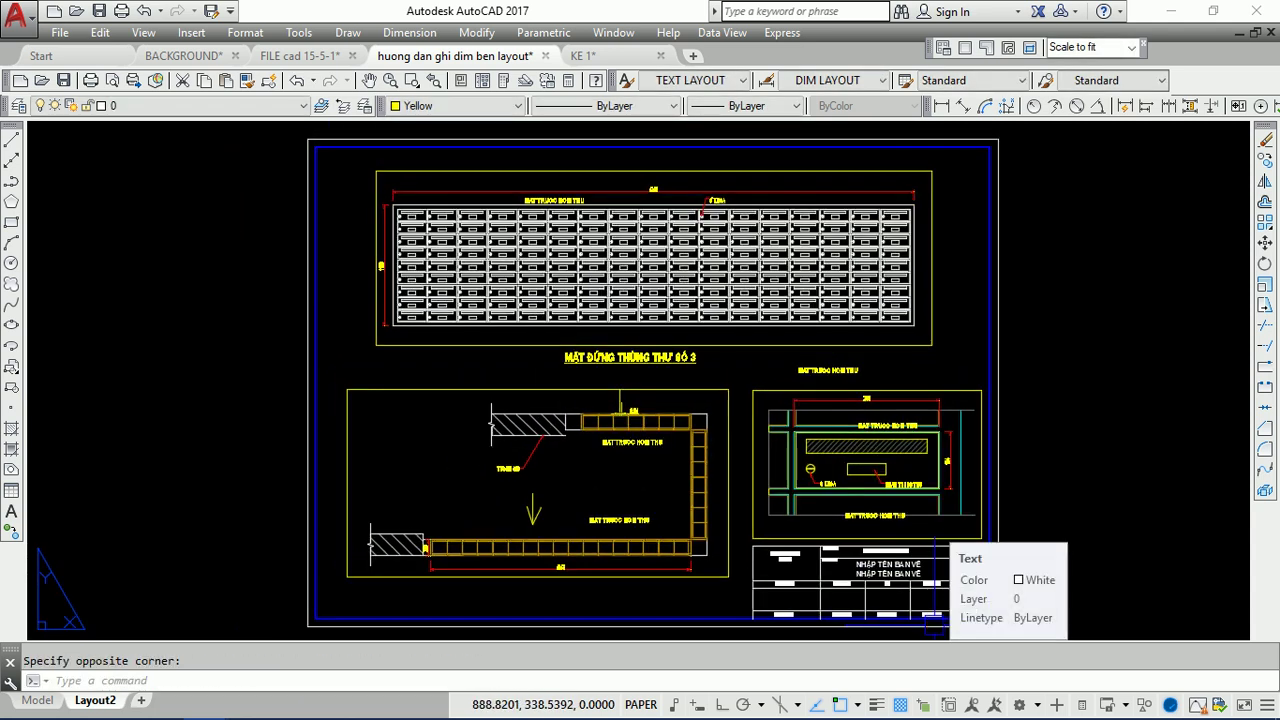